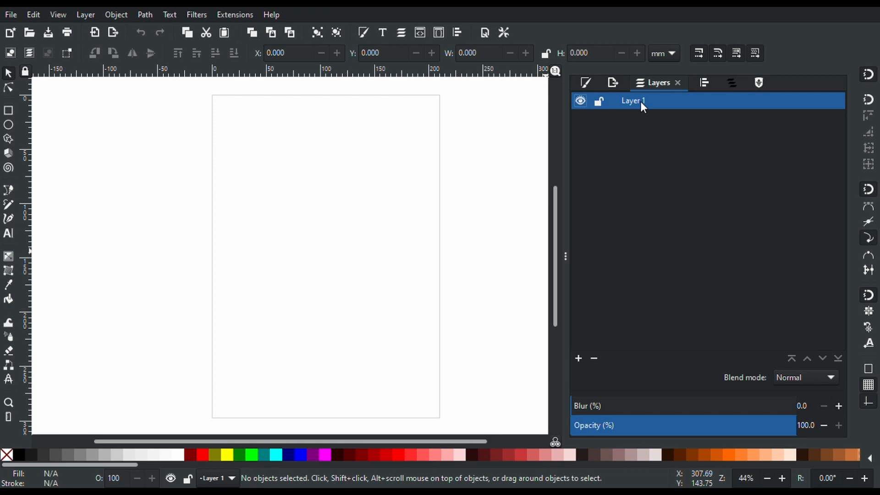
Rename Layer 1 to bg and make the bg layer the current layer
double_click(640, 101)
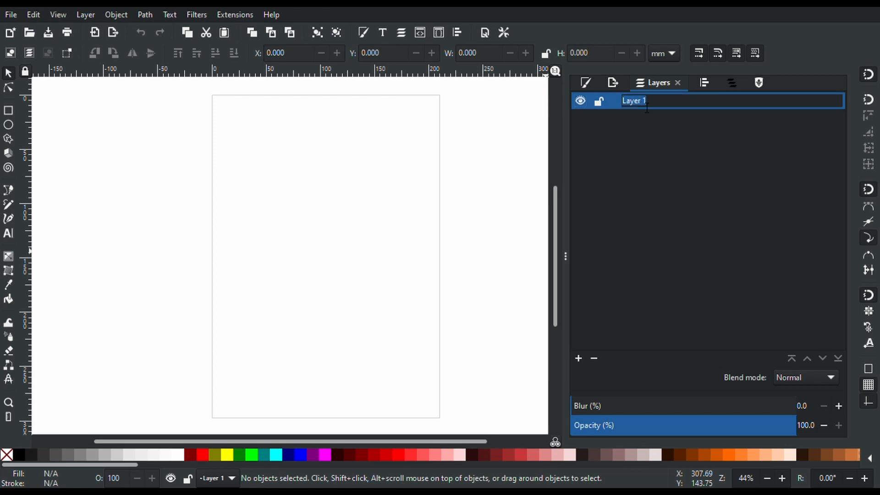
type("bg")
key("Return")
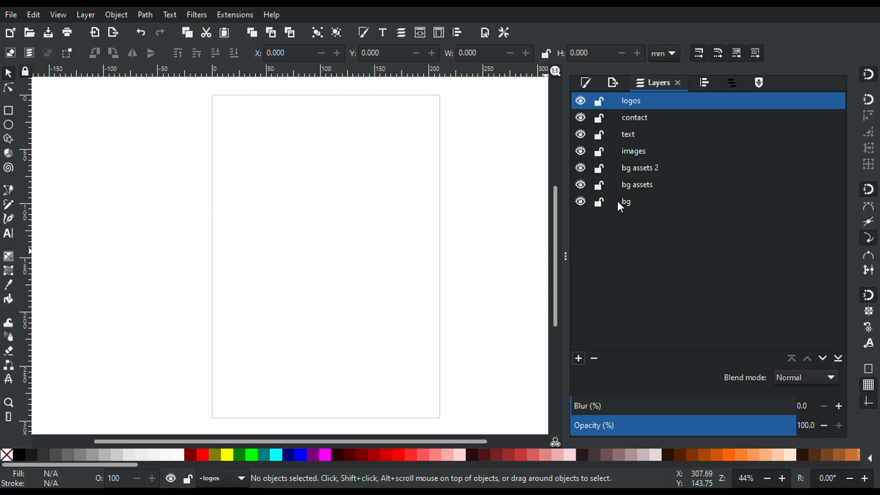
left_click(617, 201)
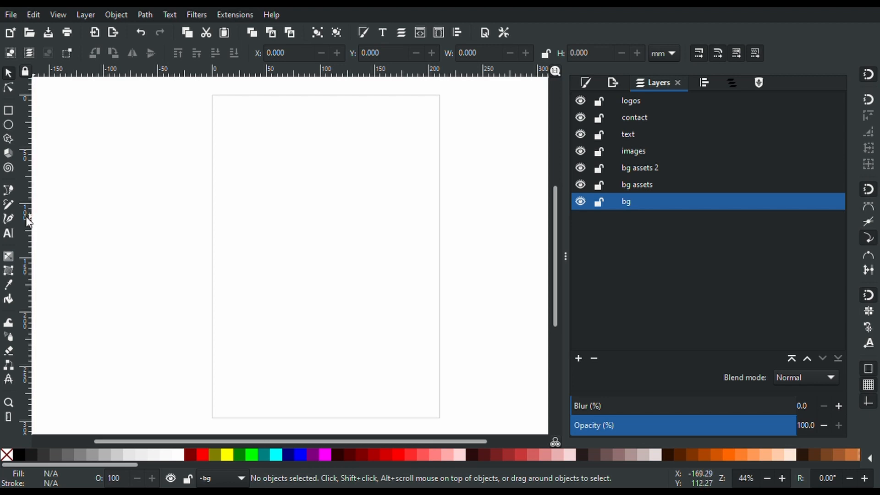
Place two vertical and two horizontal guides on the page, nudging the left vertical slightly left
left_click_drag(27, 218, 296, 295)
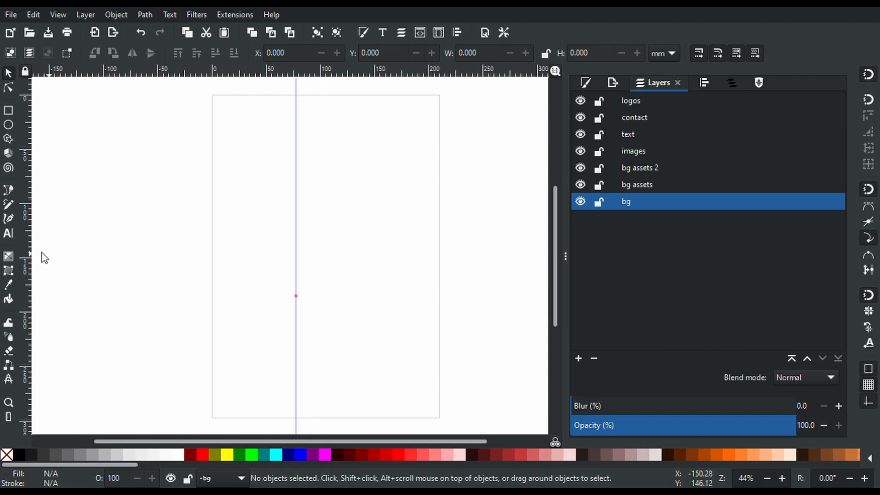
left_click_drag(28, 234, 372, 293)
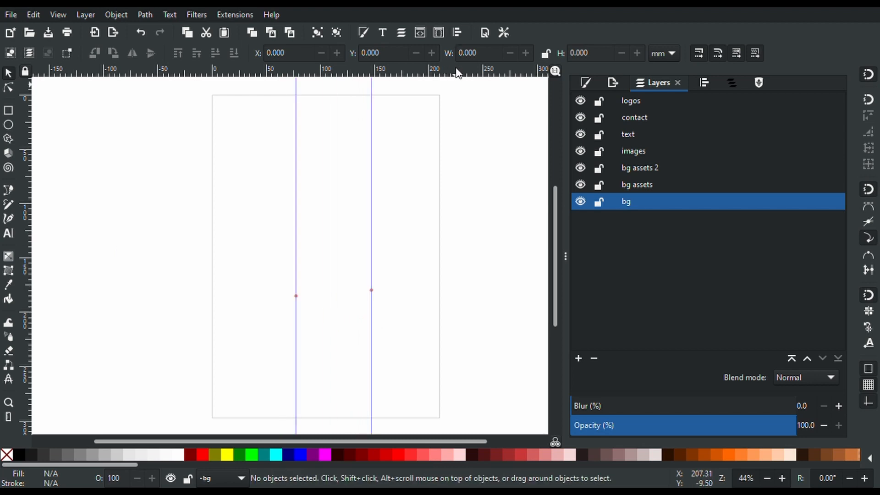
left_click_drag(457, 72, 459, 217)
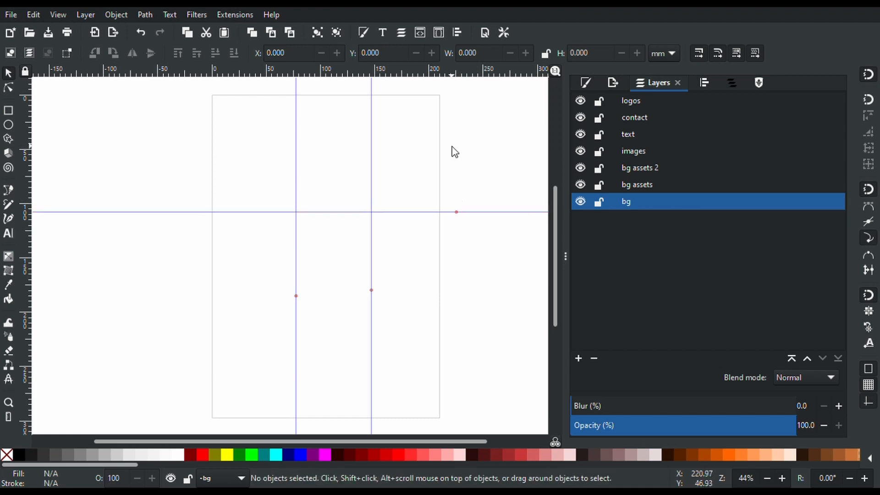
left_click_drag(450, 73, 462, 340)
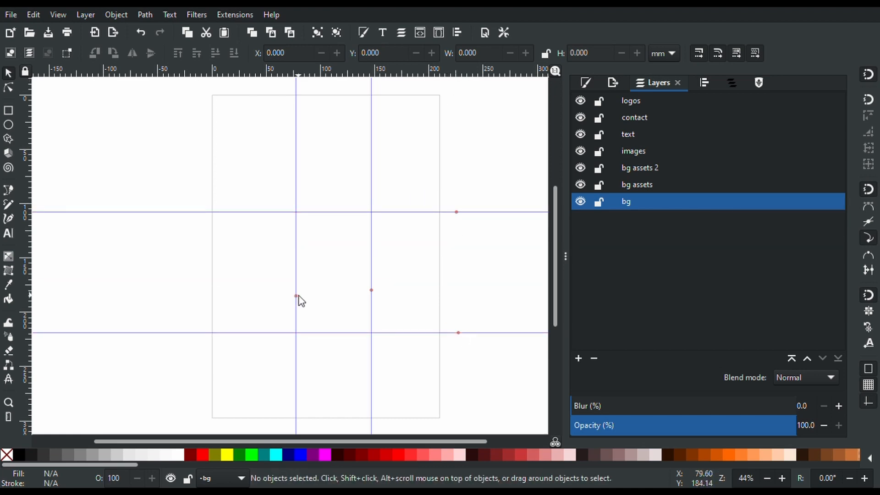
left_click_drag(300, 300, 295, 299)
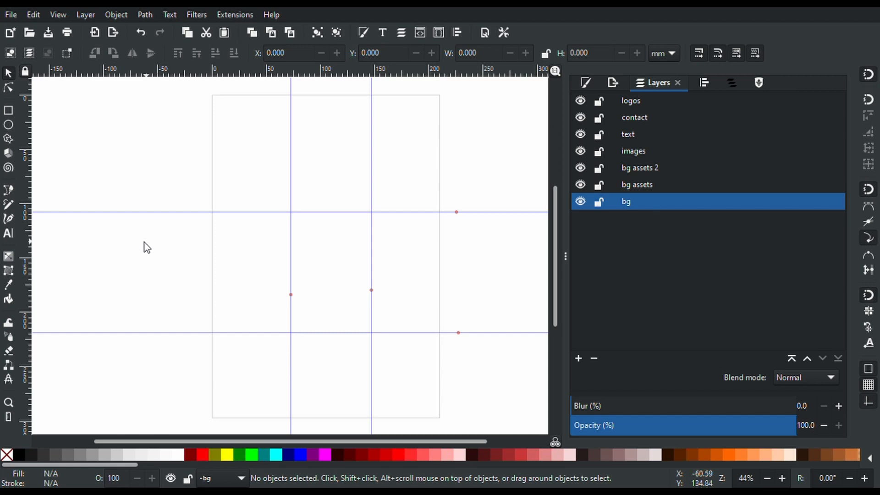
Draw a closed Bezier shape across the page top from corner to corner with a curved wave bottom
left_click(8, 193)
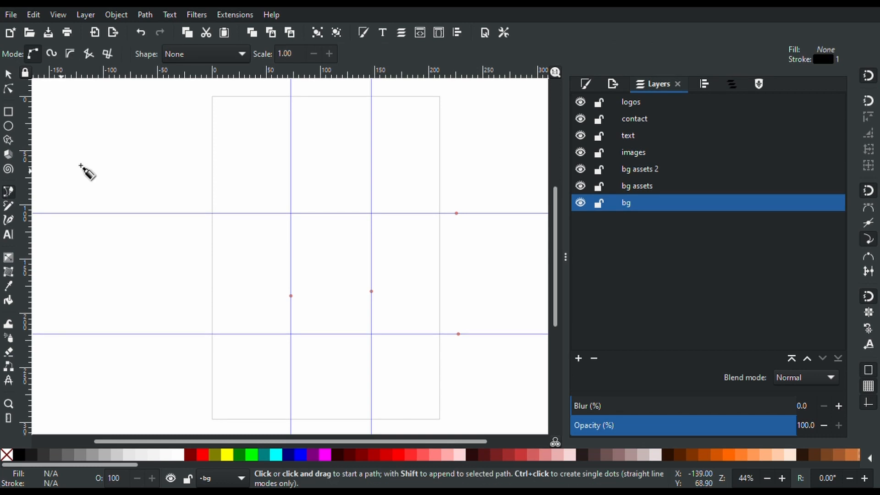
left_click(214, 107)
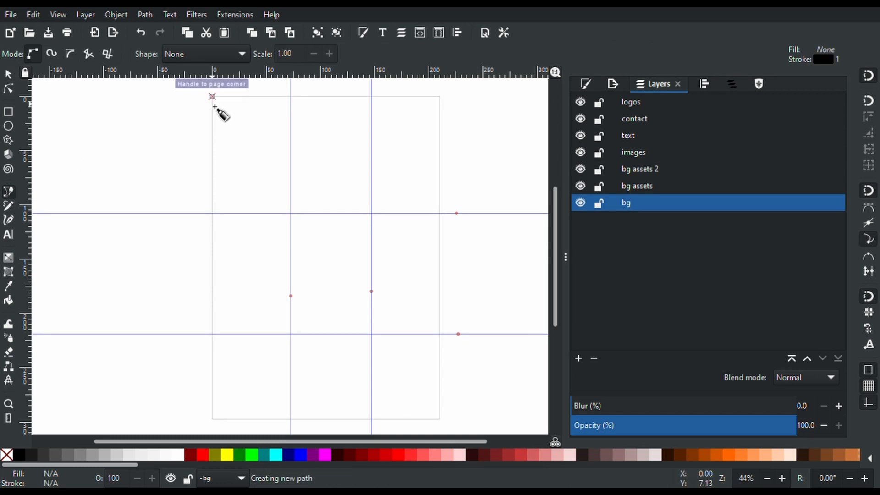
left_click(212, 213)
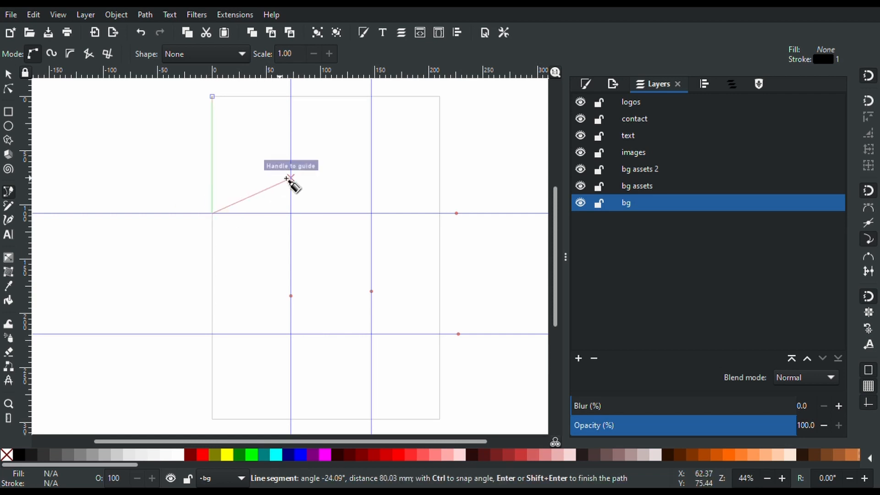
left_click_drag(307, 158, 354, 156)
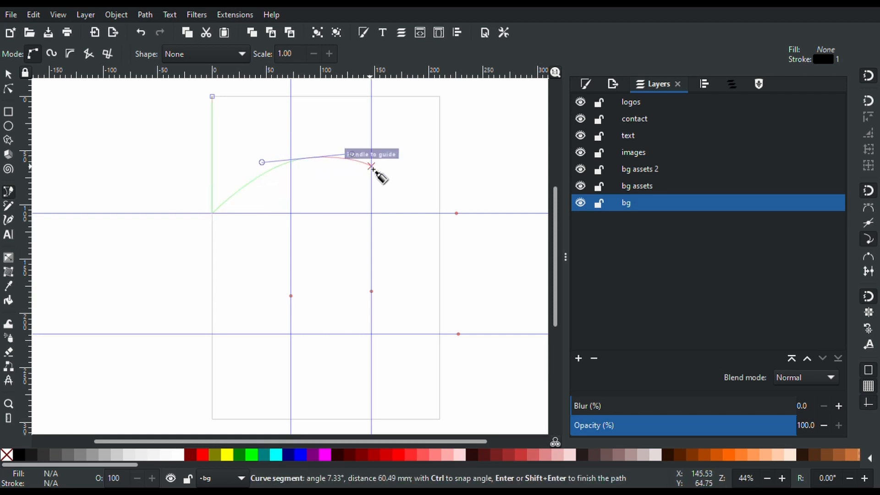
left_click_drag(410, 186, 440, 183)
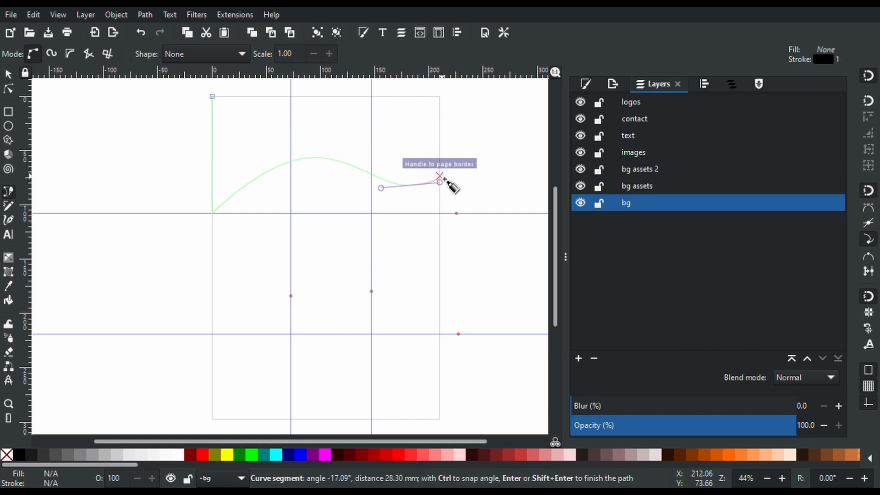
left_click(440, 97)
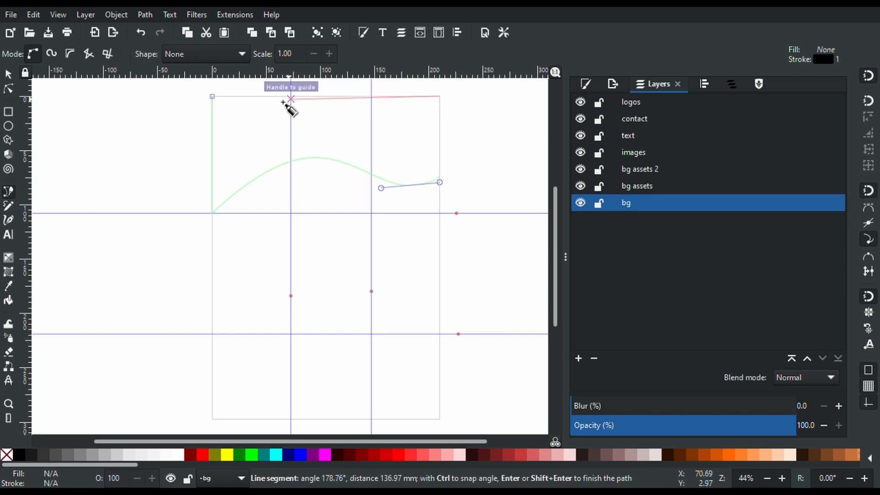
left_click(212, 96)
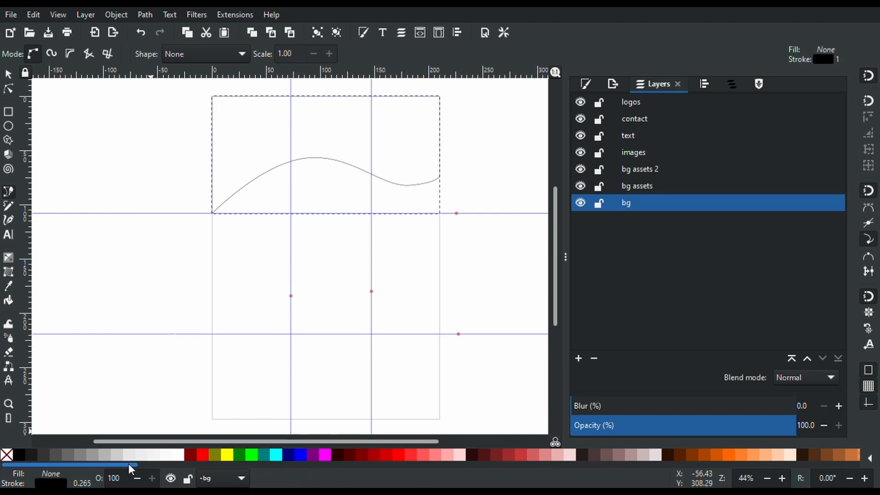
left_click_drag(128, 464, 576, 477)
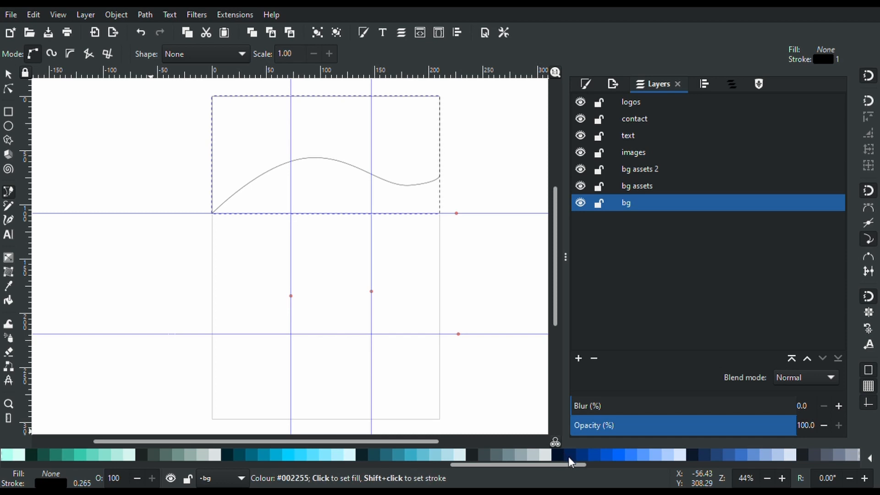
Fill the wave shape with a medium blue (4882d8)
left_click(568, 457)
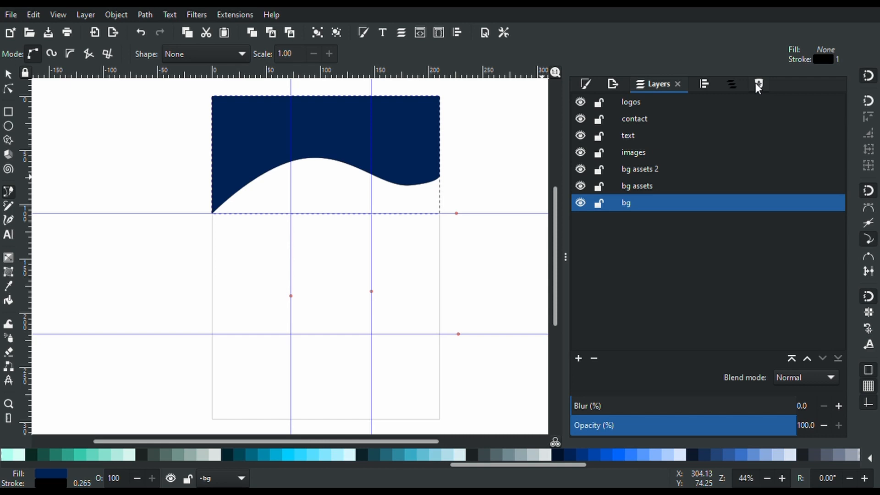
left_click(586, 83)
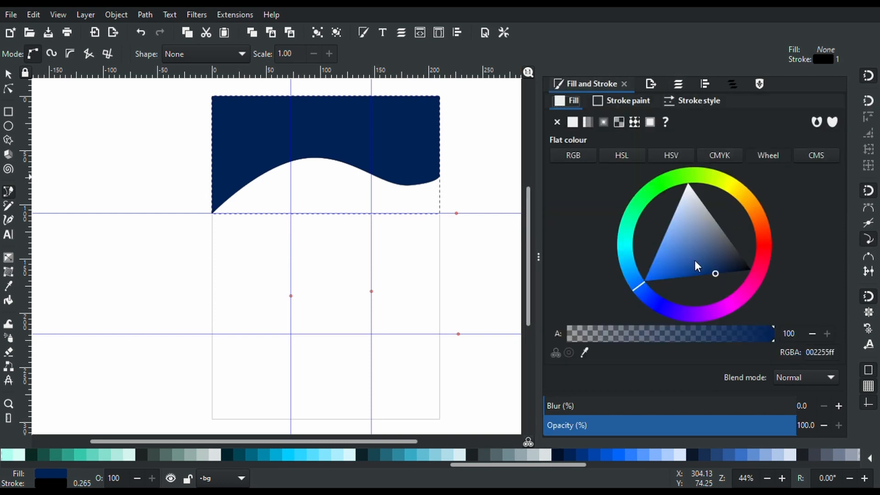
mouse_move(695, 261)
left_mouse_down()
mouse_move(683, 252)
mouse_move(684, 228)
mouse_move(656, 266)
mouse_move(686, 271)
mouse_move(693, 248)
mouse_move(662, 227)
mouse_move(676, 265)
mouse_move(673, 252)
left_mouse_up()
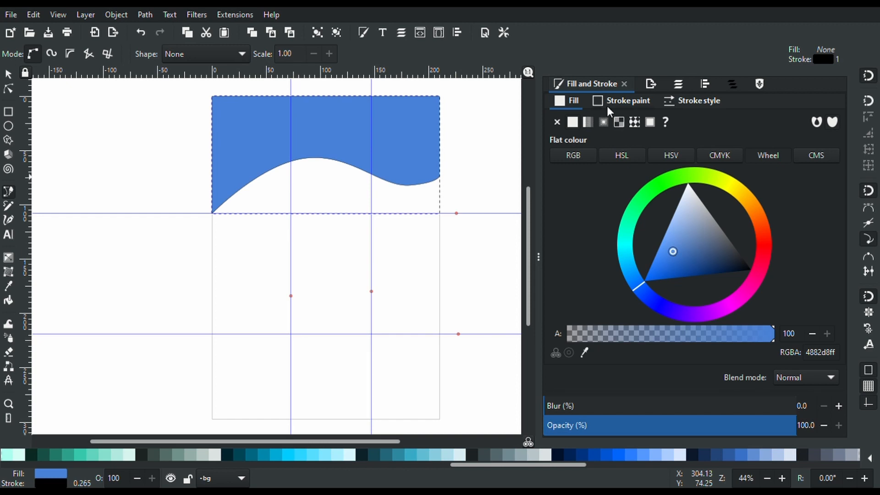
Set the wave shape's stroke paint to none, removing its black outline
left_click(625, 102)
scroll(448, 143, "up", 12)
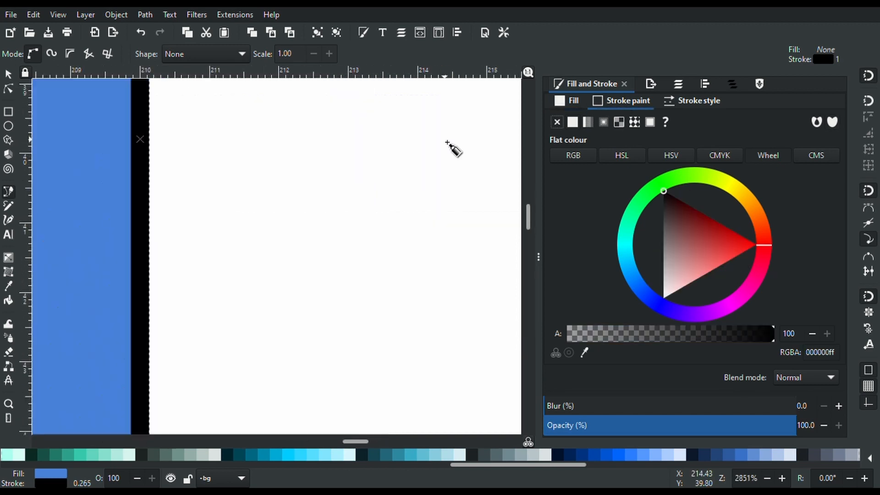
scroll(447, 143, "down", 2)
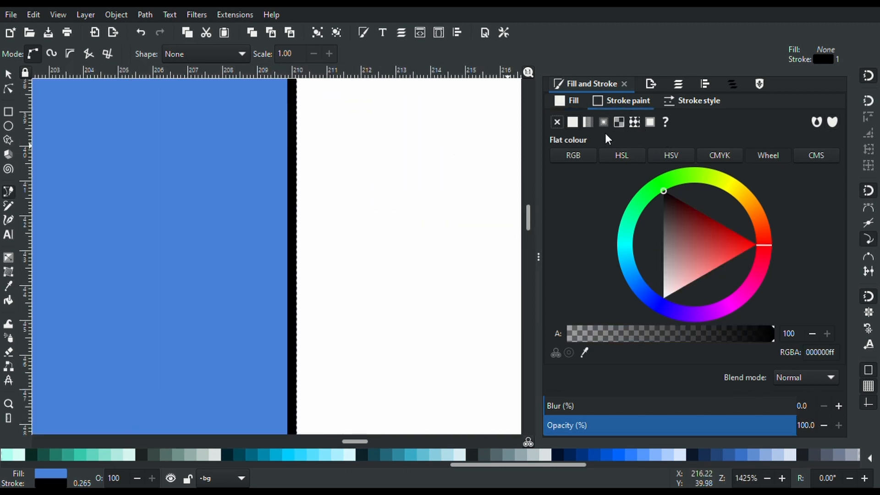
left_click(557, 121)
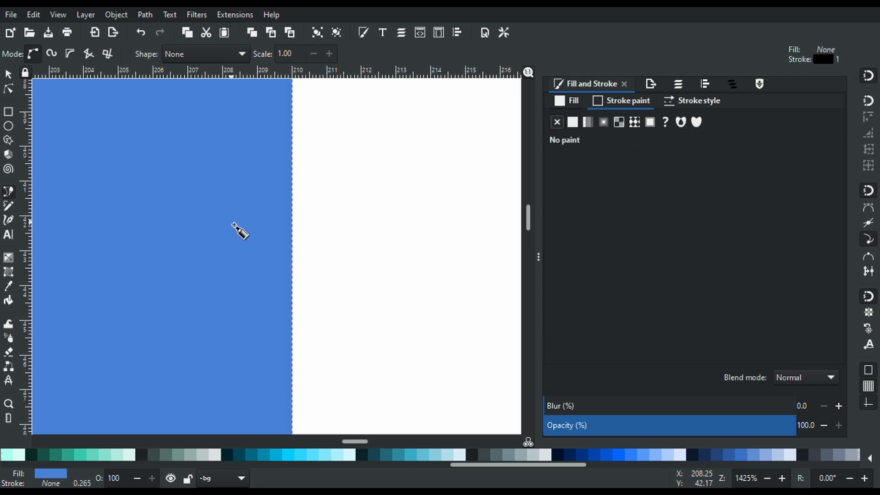
scroll(235, 226, "down", 6)
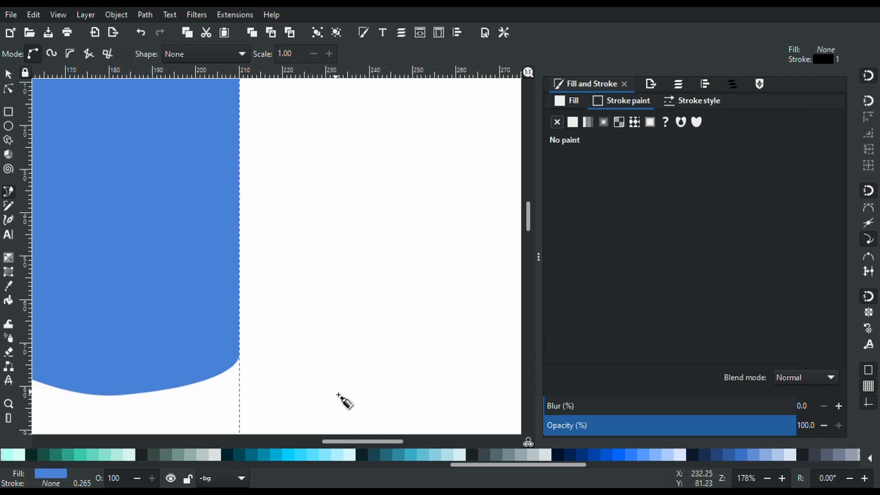
left_click_drag(360, 444, 275, 443)
scroll(334, 206, "down", 4)
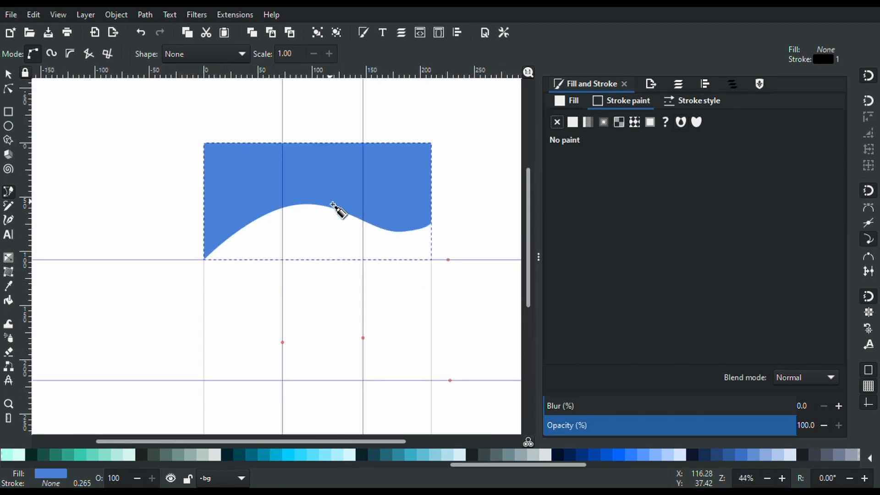
left_click(574, 98)
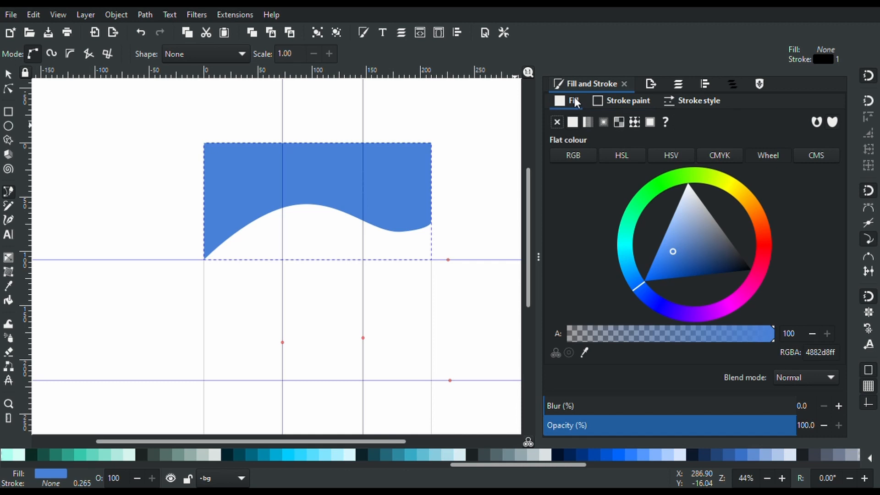
left_click(679, 85)
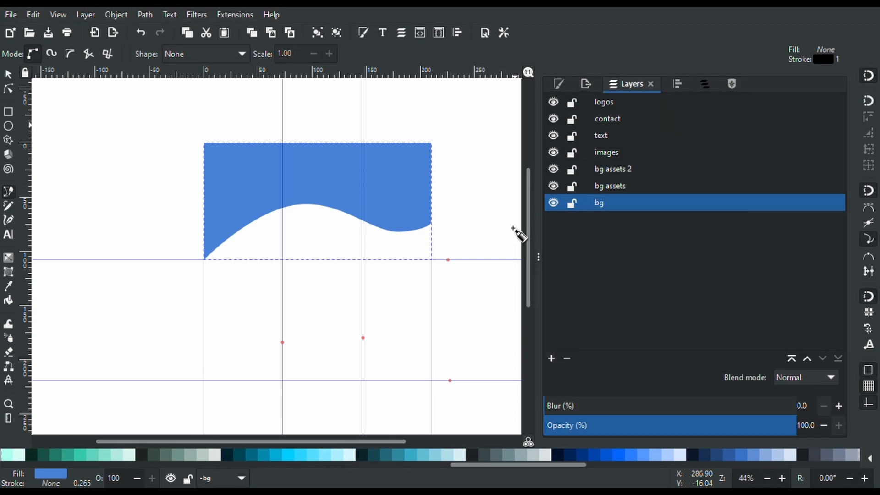
left_click(624, 170)
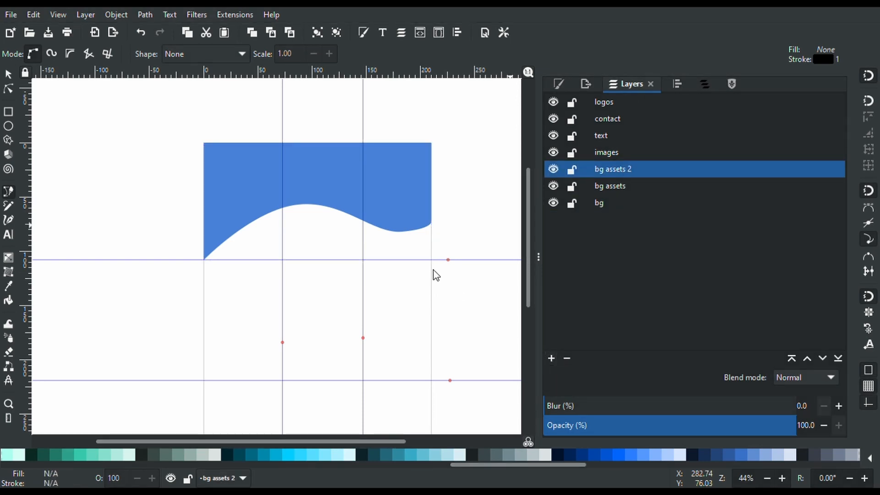
left_click(497, 290)
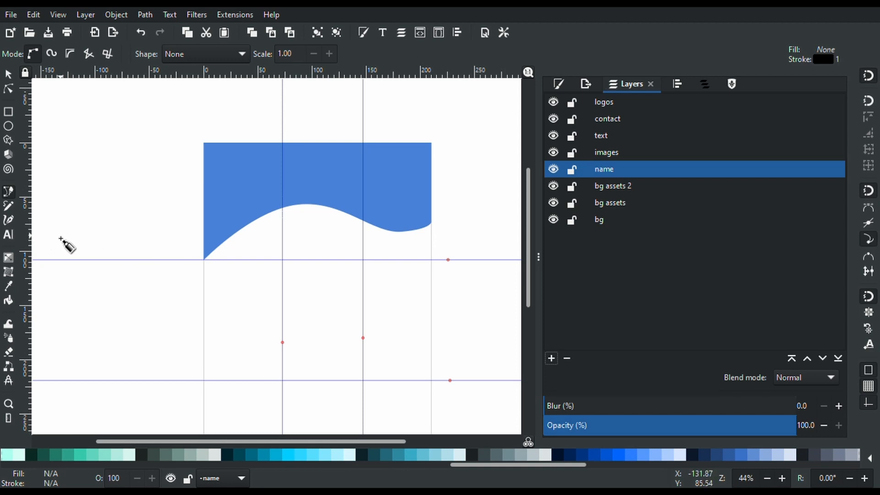
left_click(9, 236)
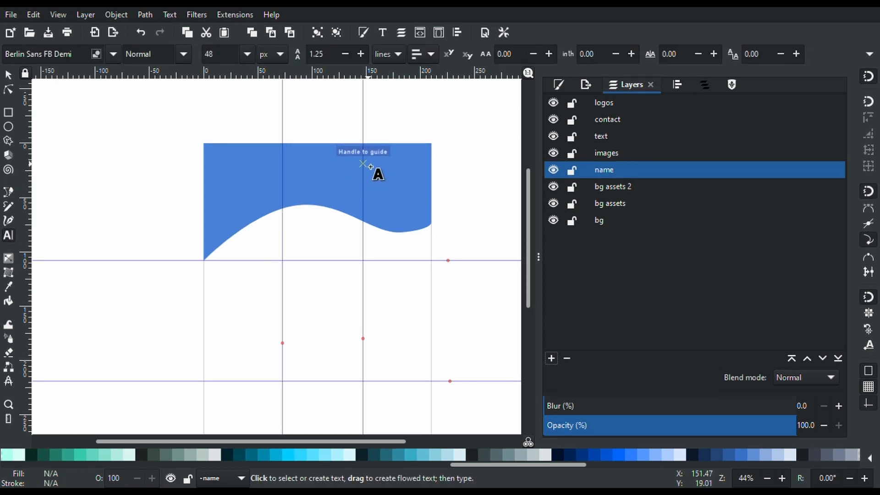
left_click(343, 168)
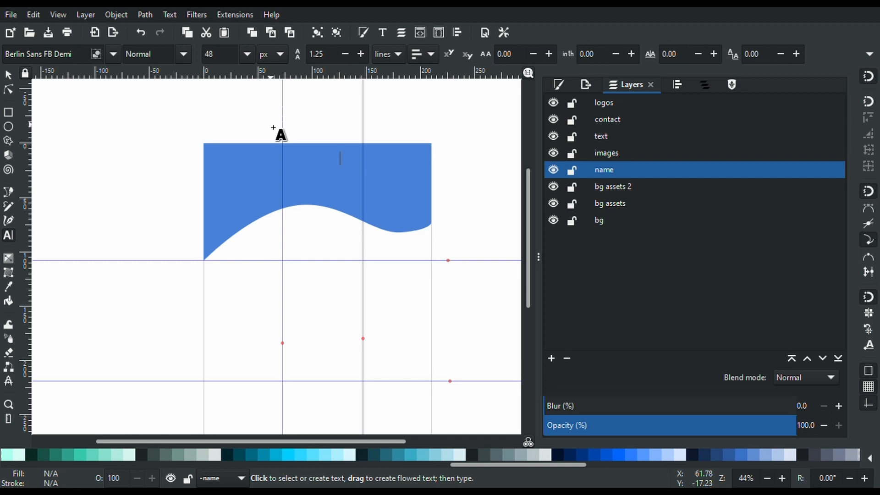
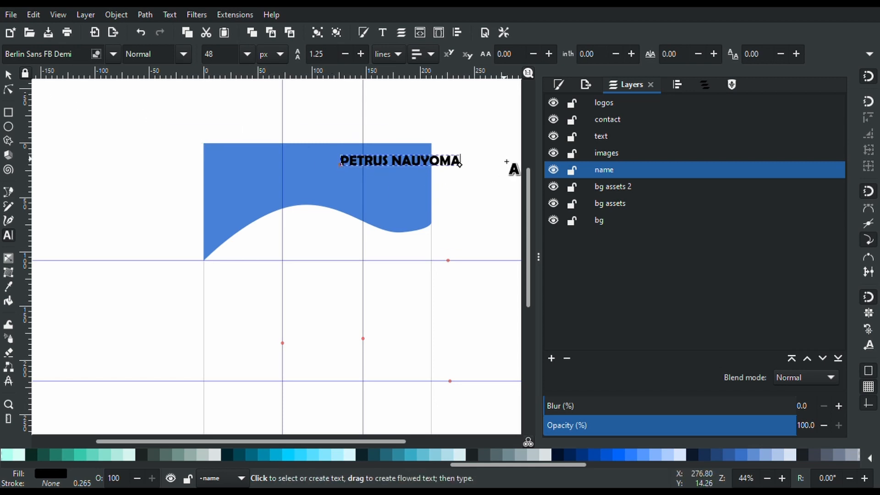
left_click(7, 76)
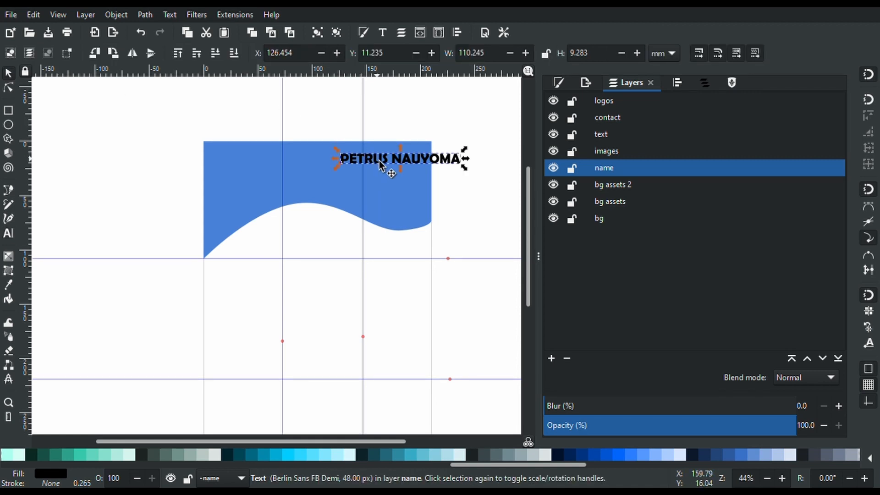
left_click_drag(383, 171, 338, 177)
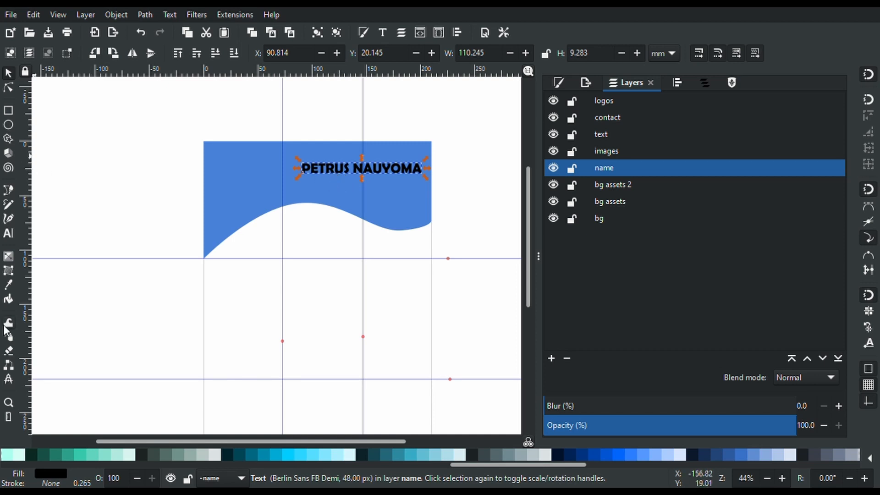
left_click(8, 236)
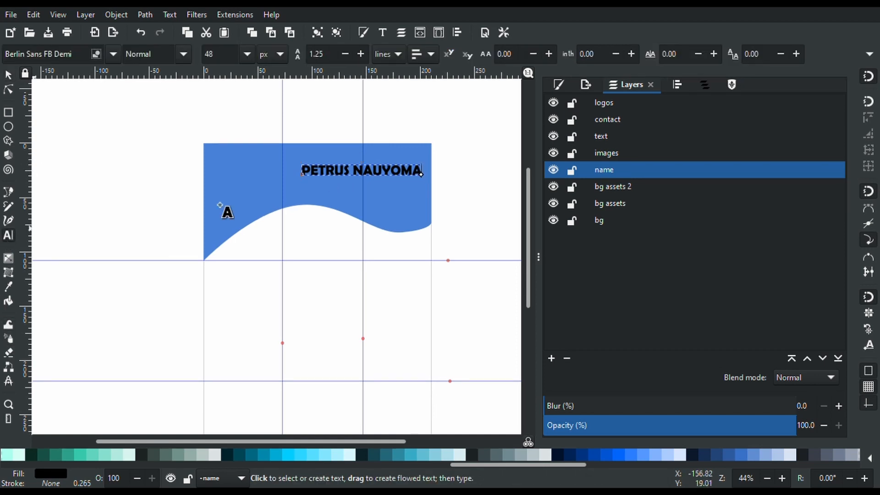
key("ctrl+a")
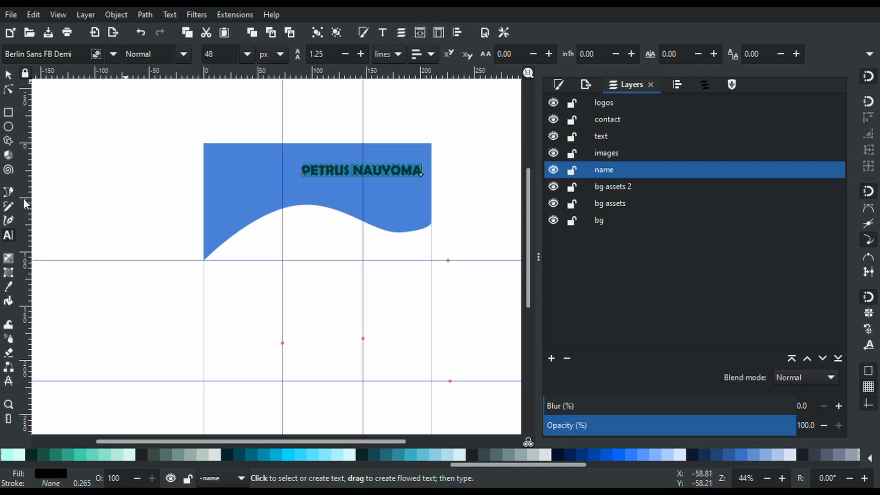
left_click(33, 174)
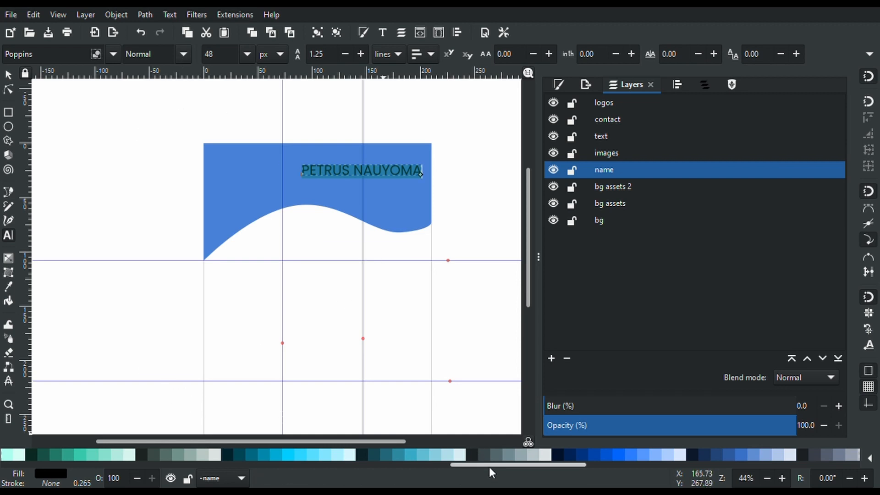
left_click_drag(489, 466, 18, 483)
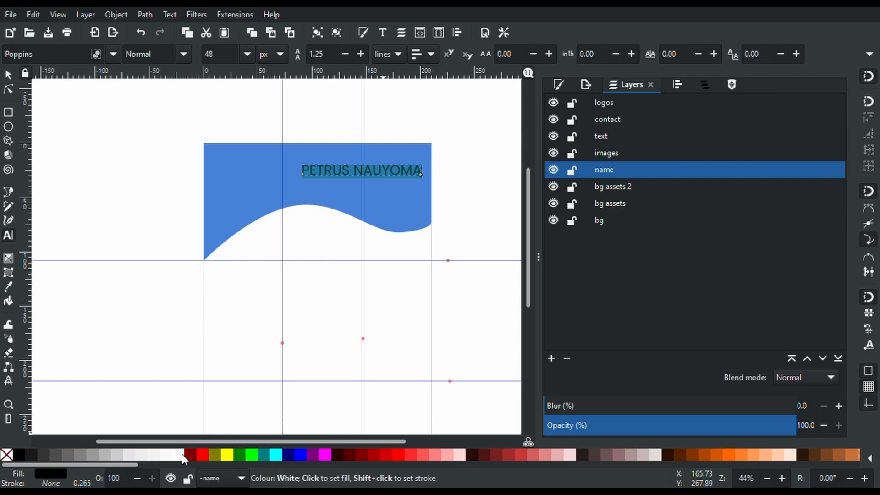
left_click(182, 454)
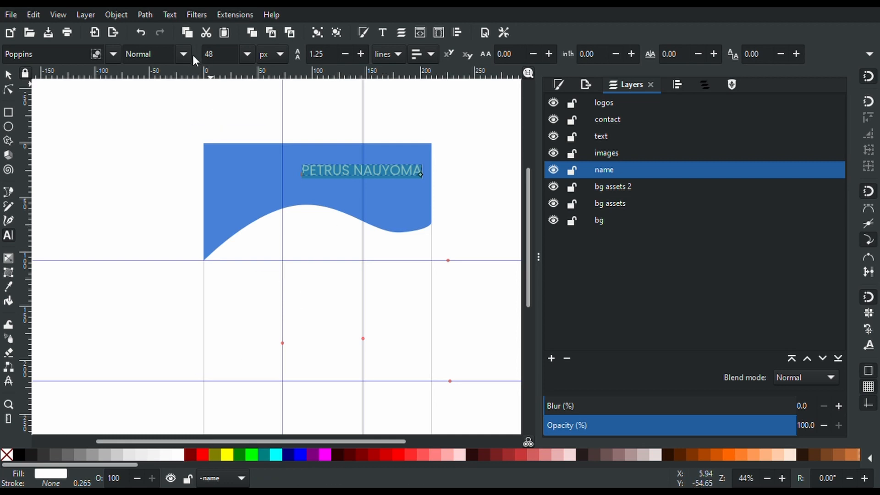
scroll(450, 139, "up", 10)
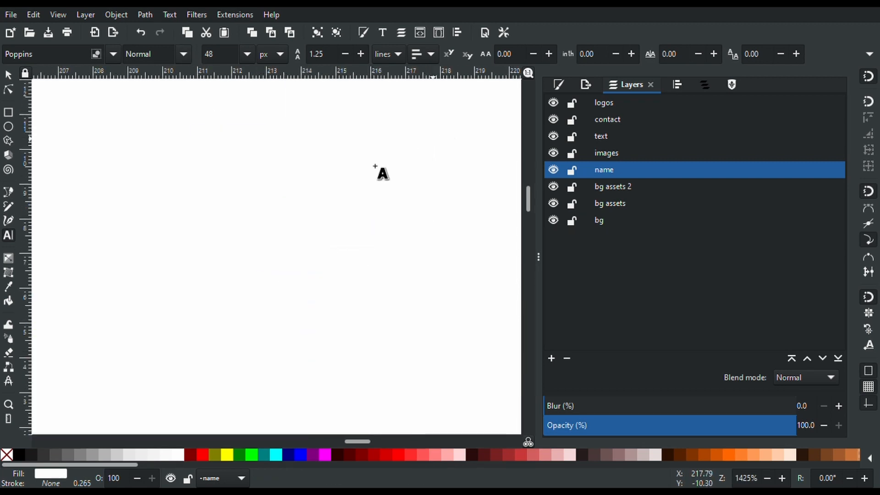
scroll(347, 178, "down", 6)
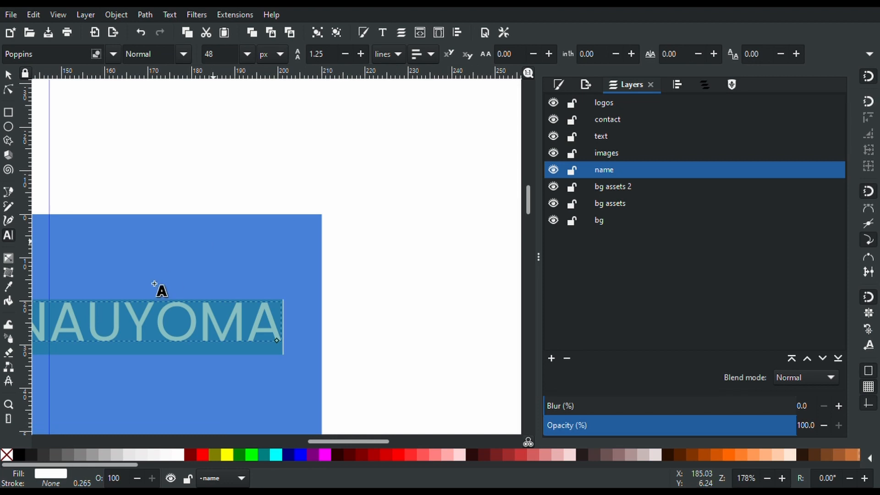
left_click_drag(343, 441, 298, 452)
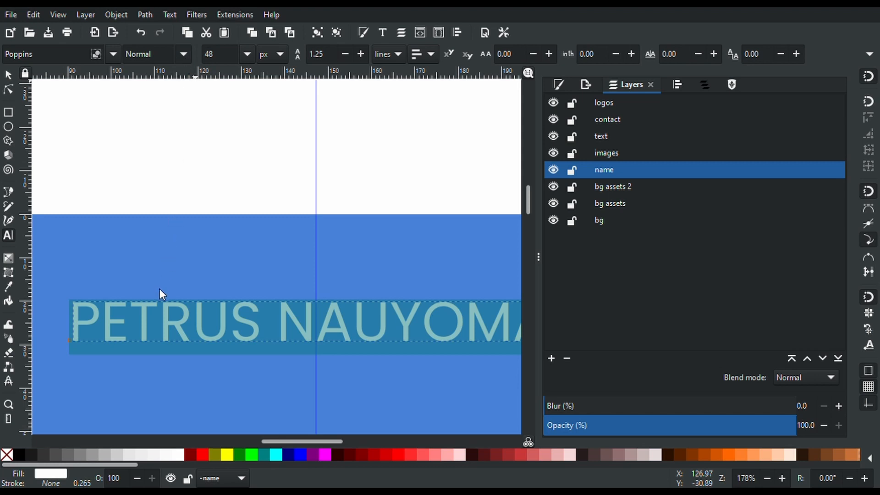
key("ctrl+b")
Shift the name text slightly to the left
scroll(229, 316, "down", 3)
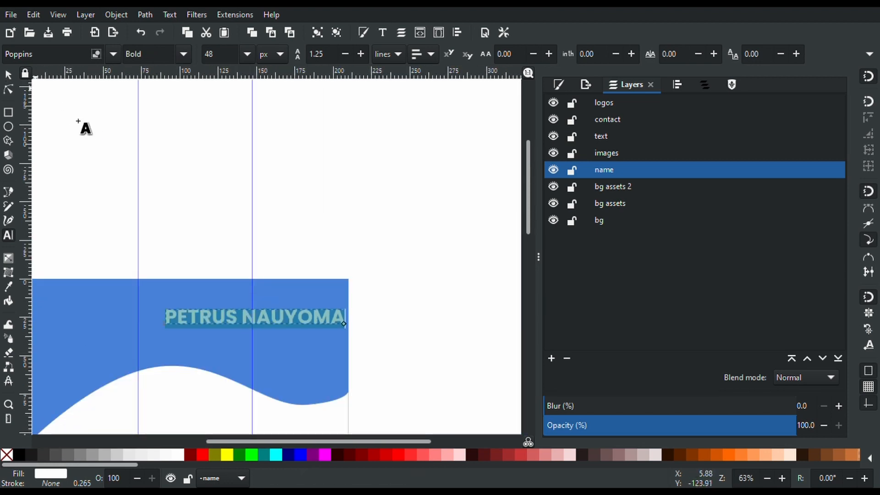
left_click(8, 75)
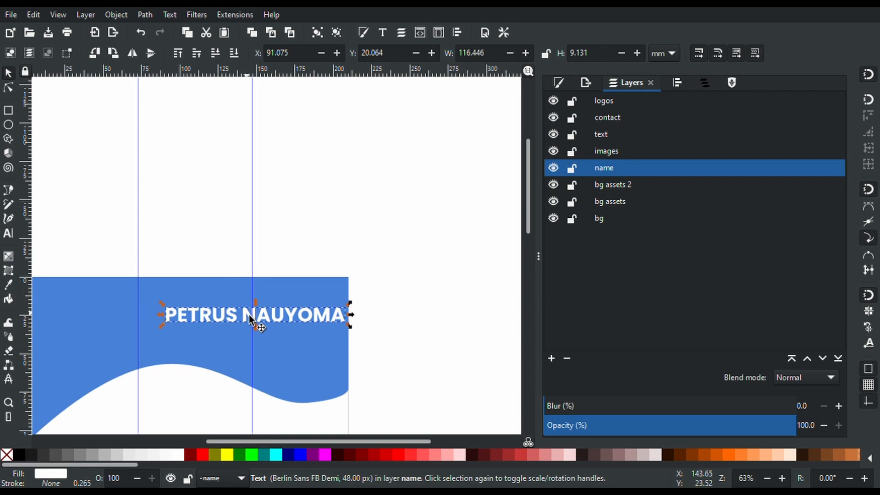
left_click_drag(234, 314, 216, 313)
scroll(217, 313, "down", 5)
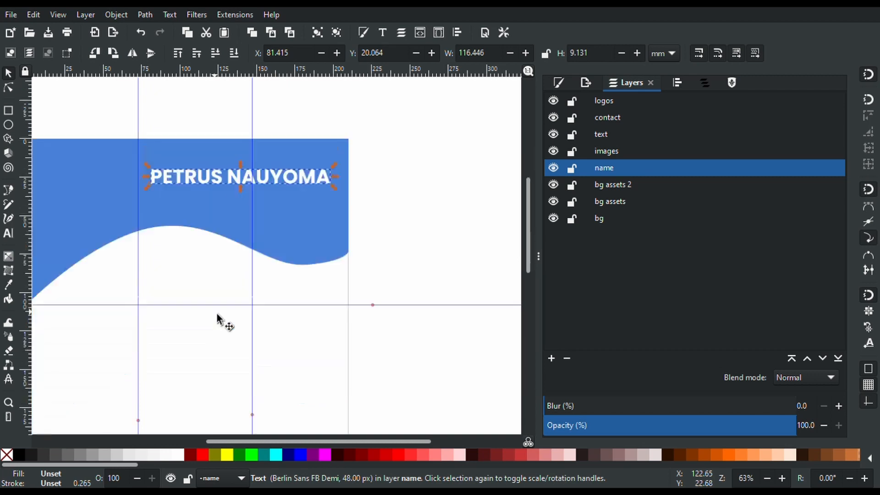
scroll(194, 205, "up", 2)
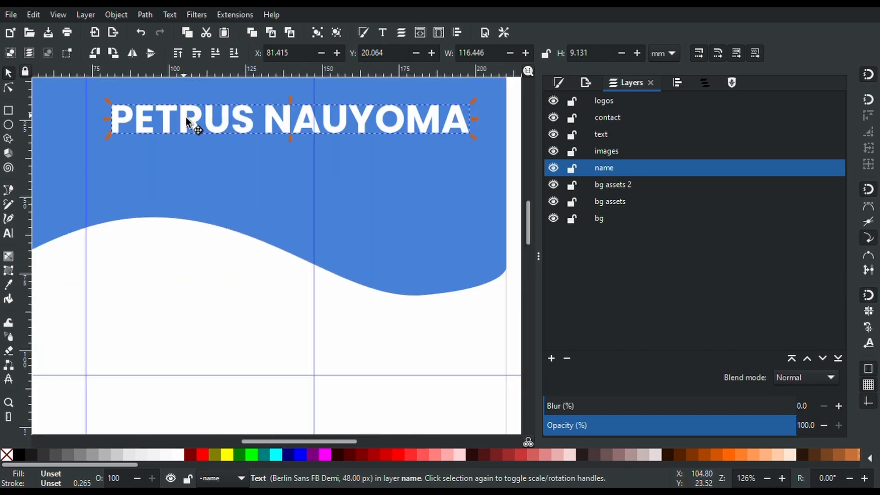
left_click_drag(186, 114, 186, 130)
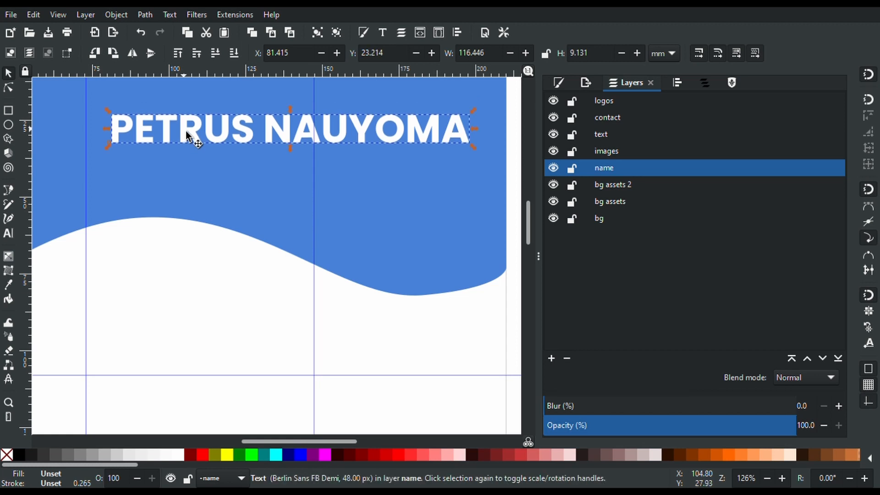
scroll(185, 131, "up", 3)
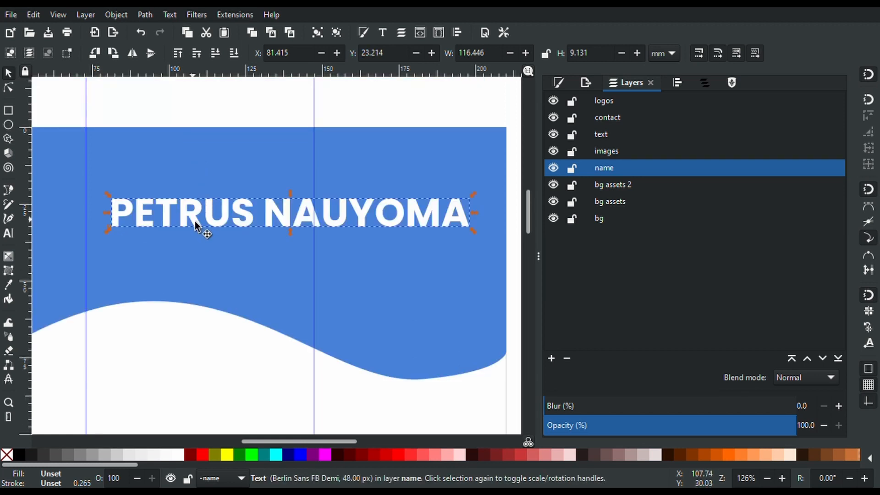
key("alt")
left_click_drag(197, 219, 197, 189)
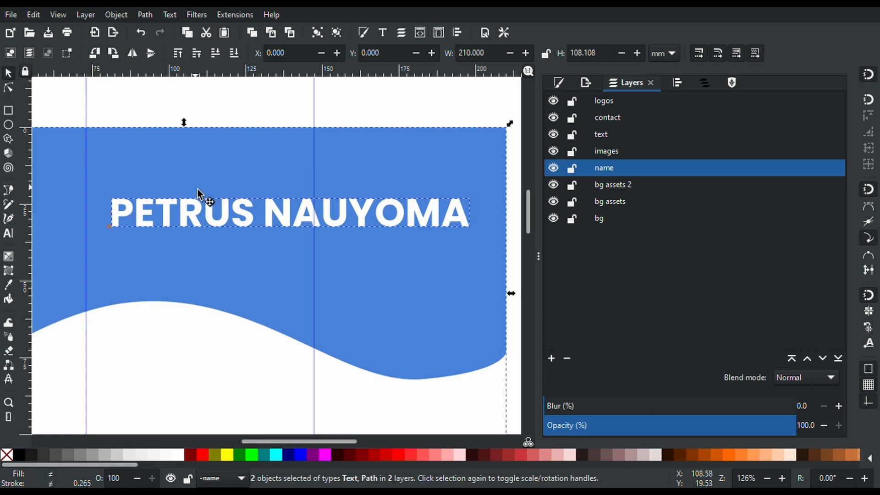
left_click(243, 88)
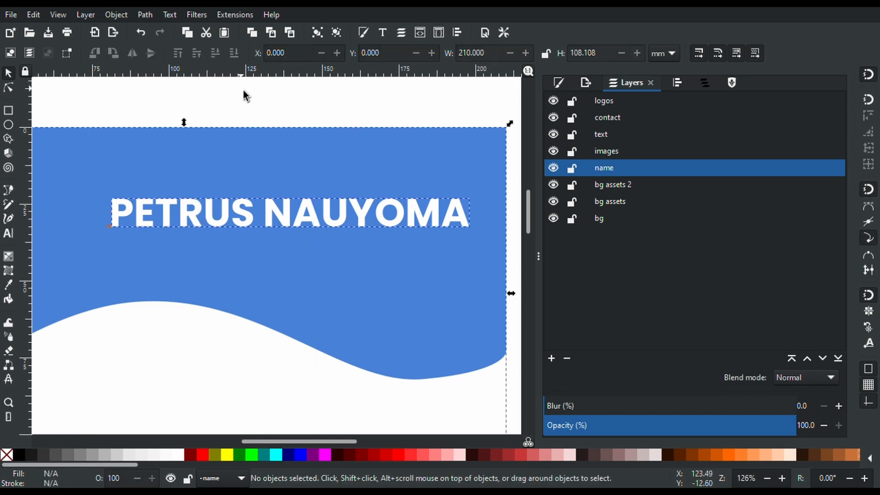
left_click(197, 224)
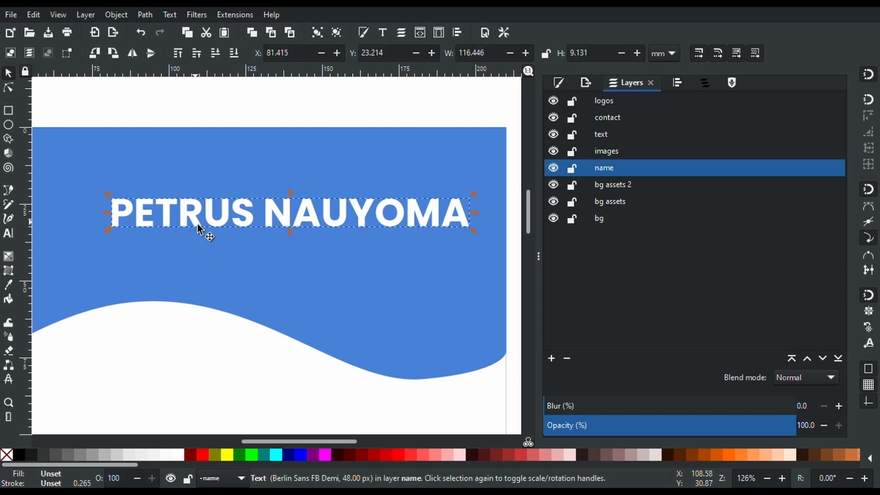
key("Escape")
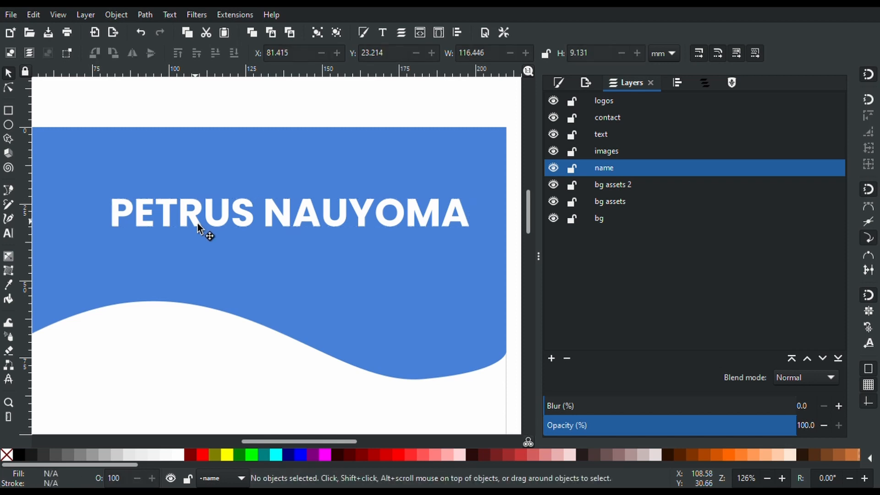
left_click(197, 223)
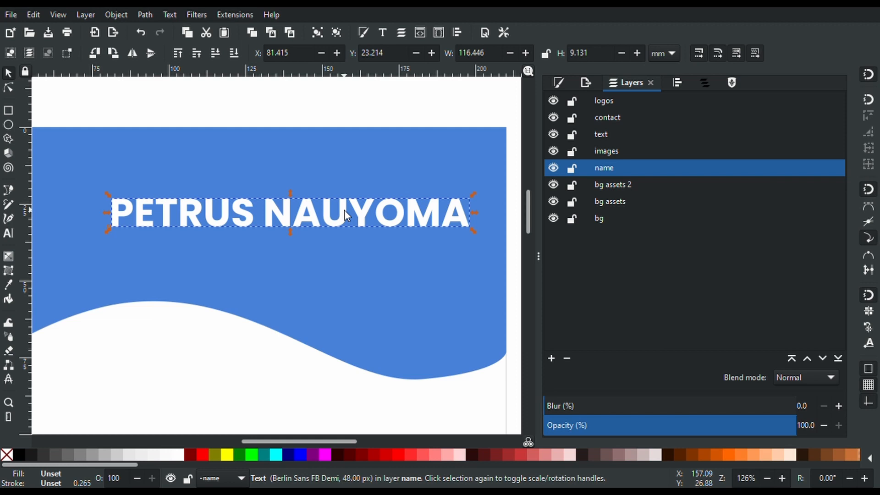
left_click(379, 179)
key("ctrl")
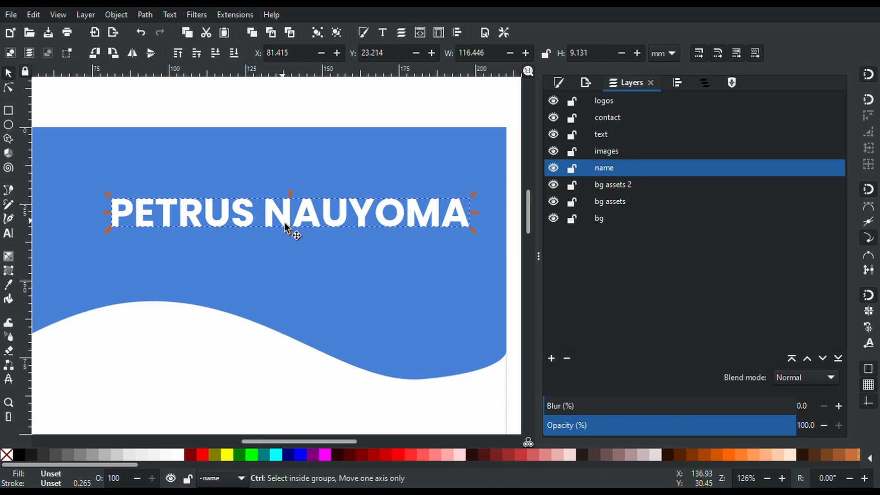
Move the copy straight up above the name and retype it as 'Name & Surname'
left_click_drag(284, 223, 255, 181)
triple_click(216, 175)
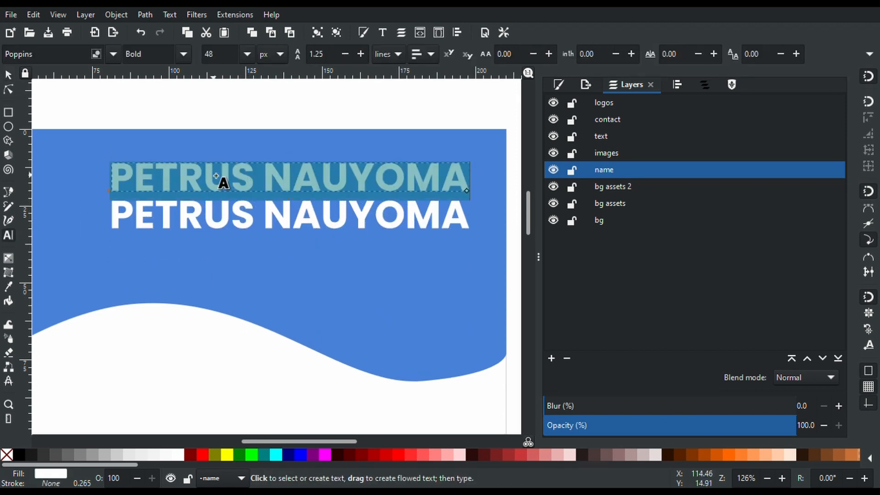
type("nAM")
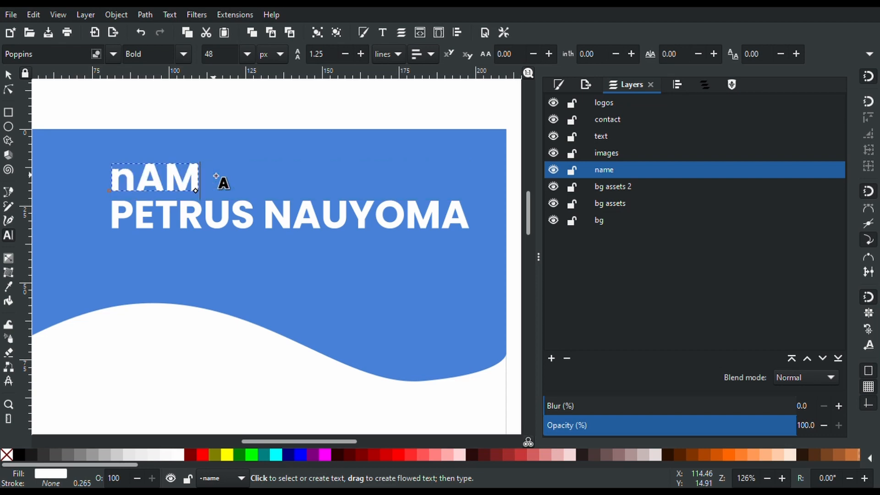
key("BackSpace")
key("BackSpace")
key("BackSpace")
type("Name ")
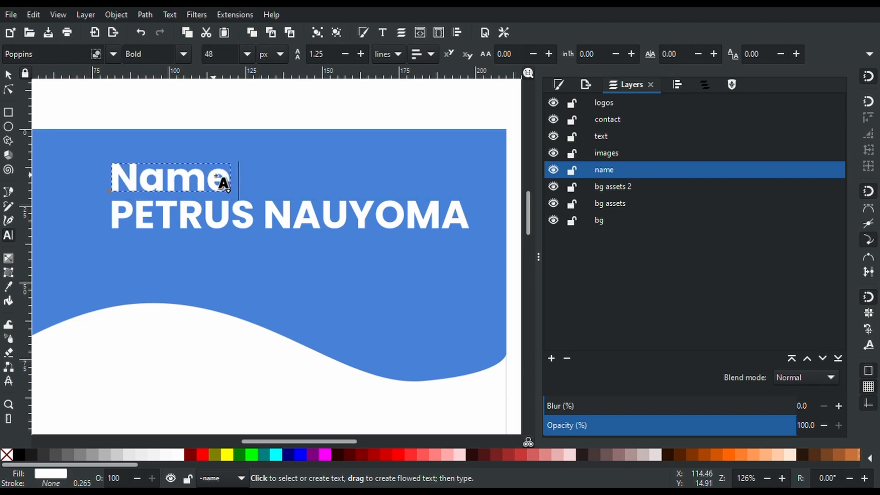
type("& Surname")
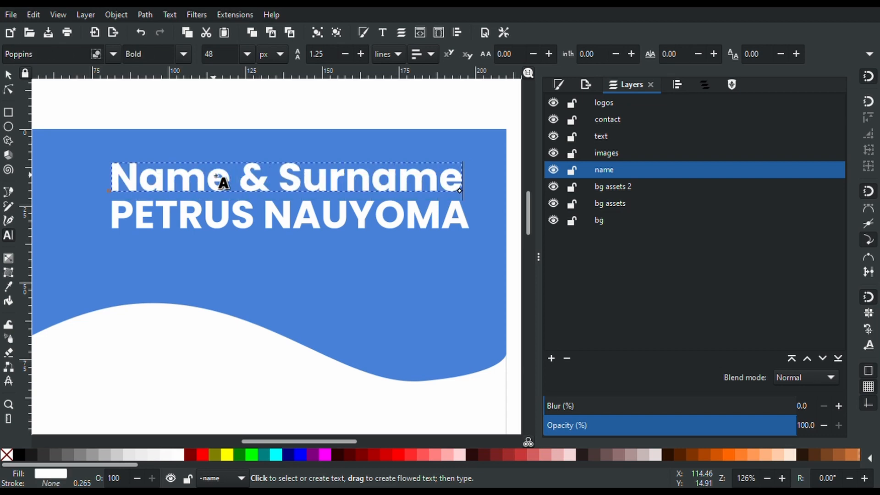
Style the Name & Surname label as Raleway Normal at 18 px
triple_click(217, 177)
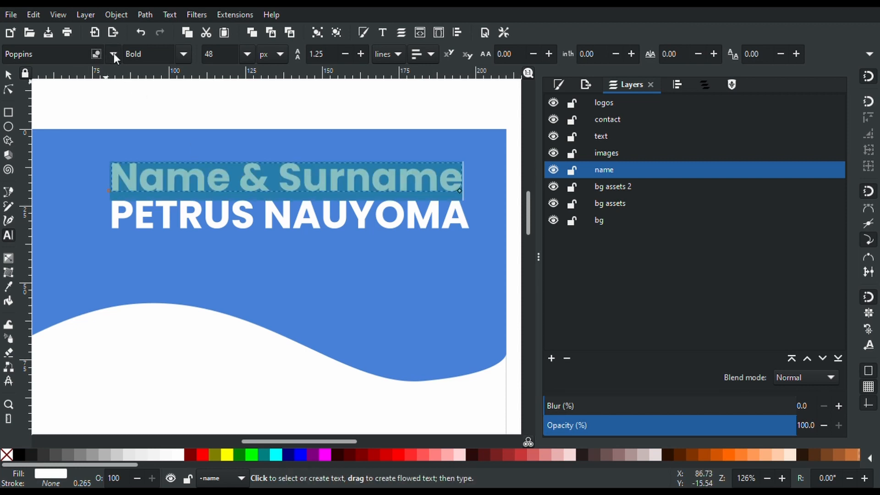
left_click(115, 288)
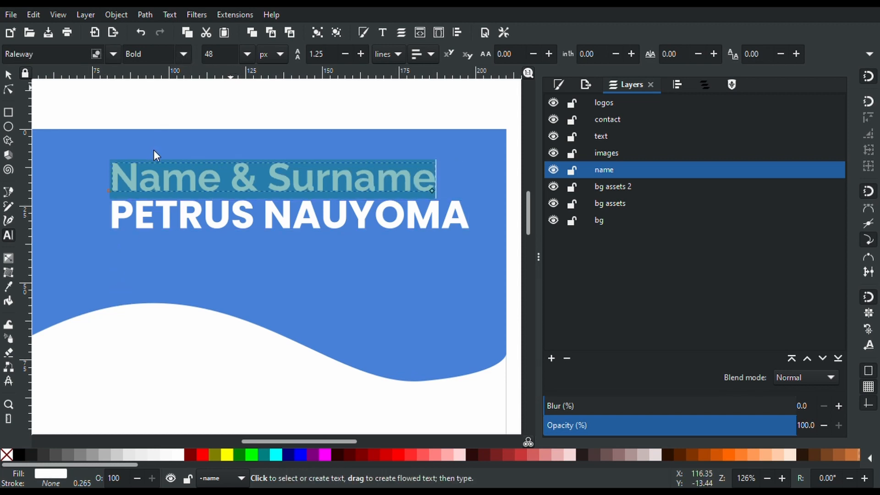
left_click(151, 183)
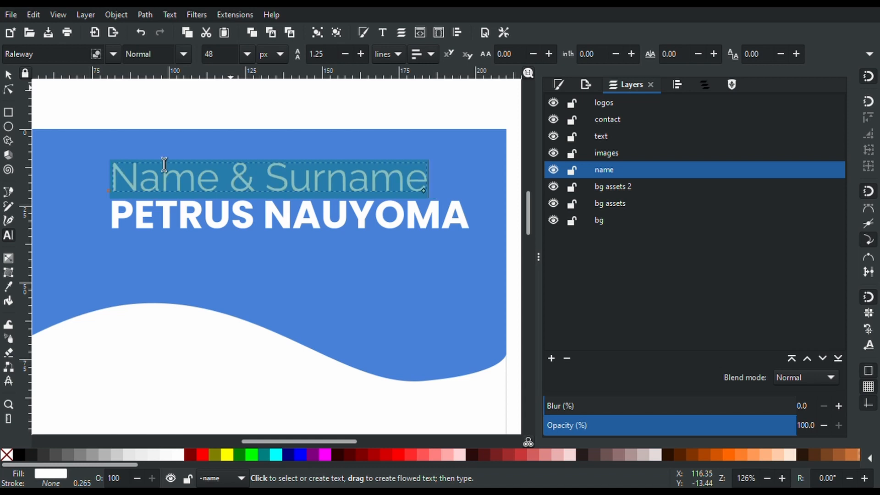
left_click(246, 54)
left_click(216, 236)
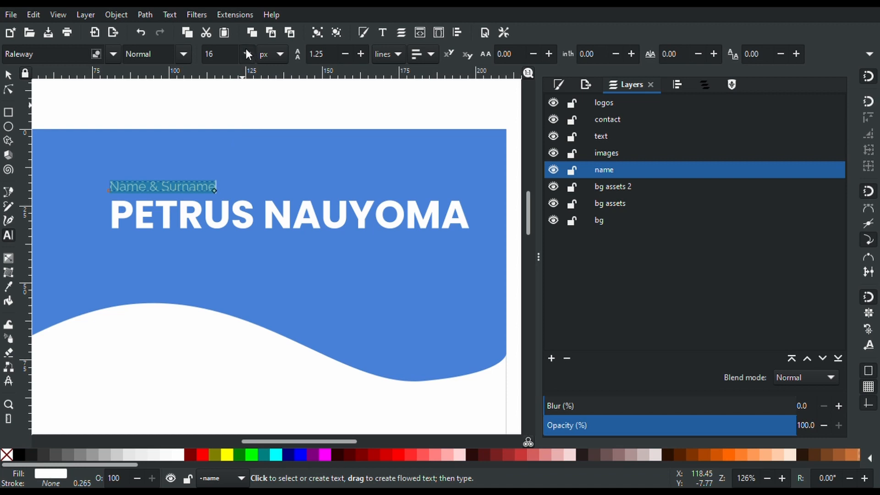
left_click(218, 245)
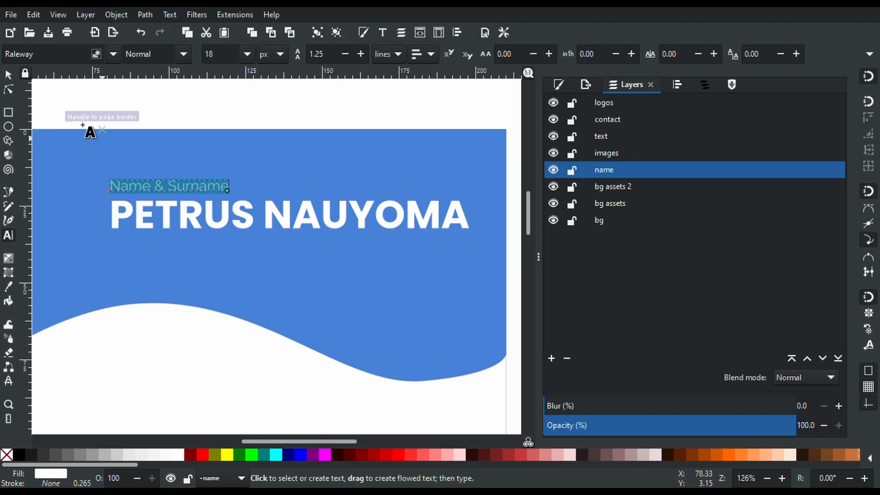
left_click(8, 76)
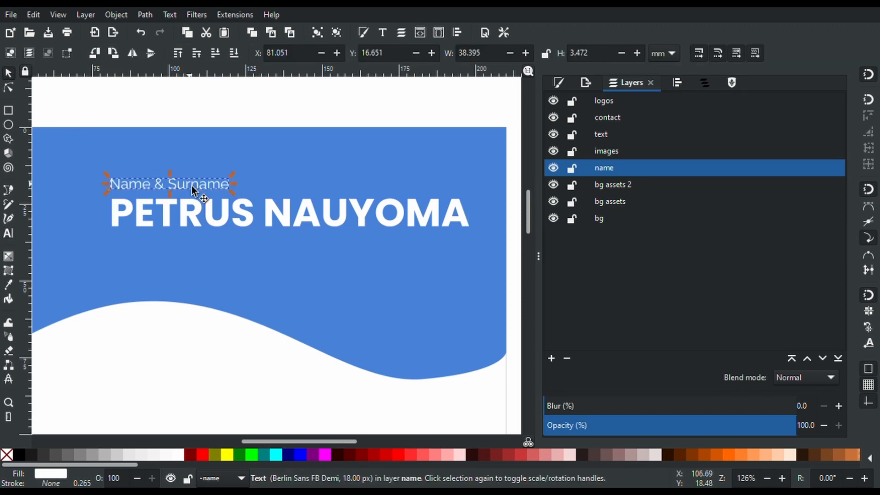
key("ctrl+d")
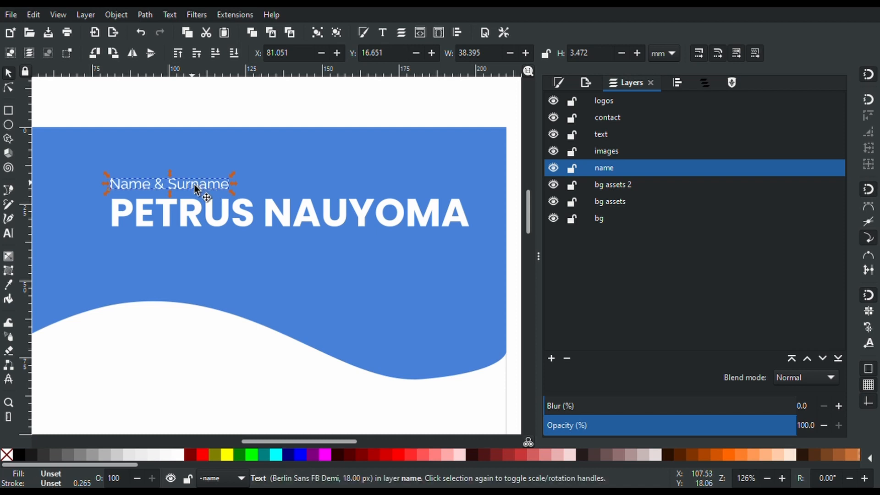
left_click_drag(194, 184, 192, 246)
double_click(192, 247)
double_click(191, 247)
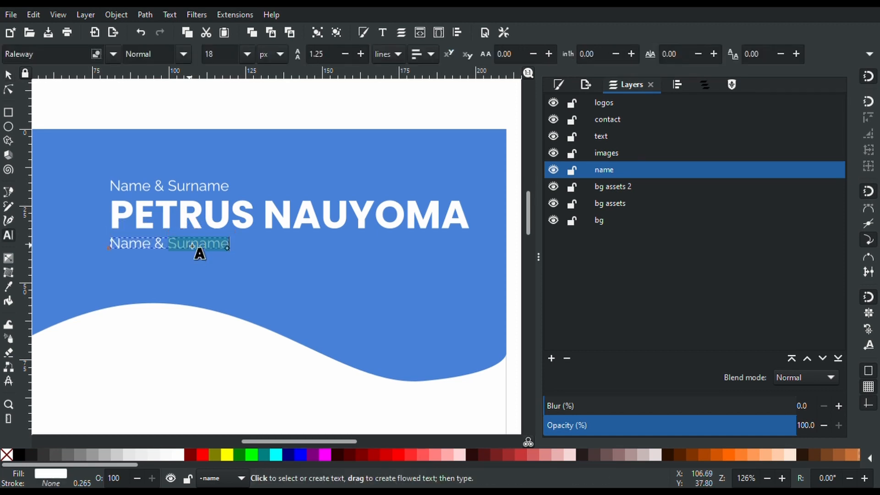
triple_click(192, 246)
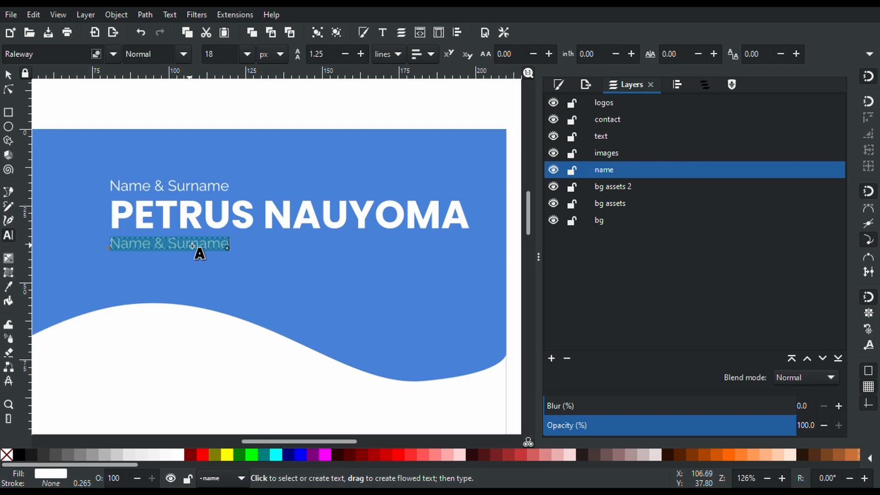
type("G")
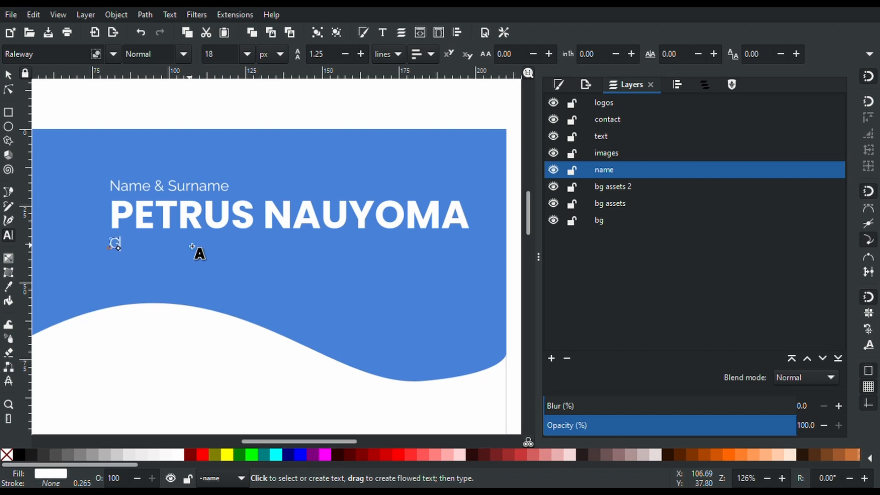
type("raphic Designer")
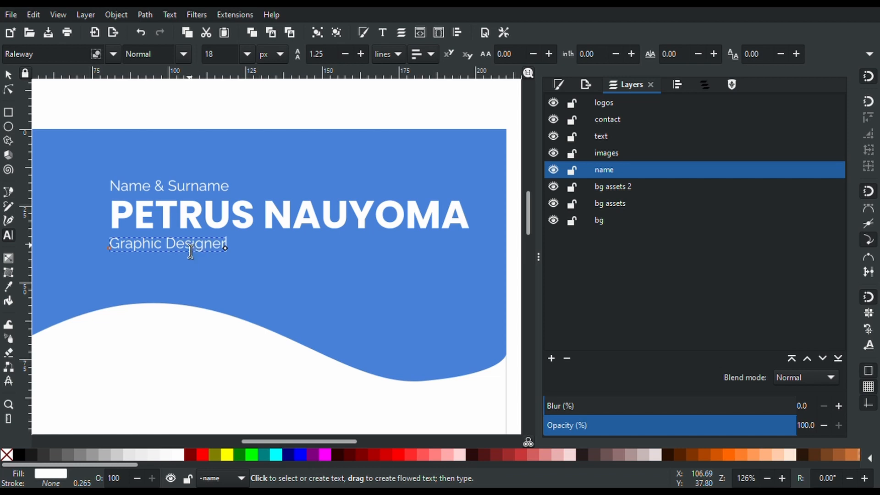
Enlarge Graphic Designer to 28 px, move it under the name's right end, and add a vertical guide
key("ctrl+shift+Left")
key("ctrl+shift+Left")
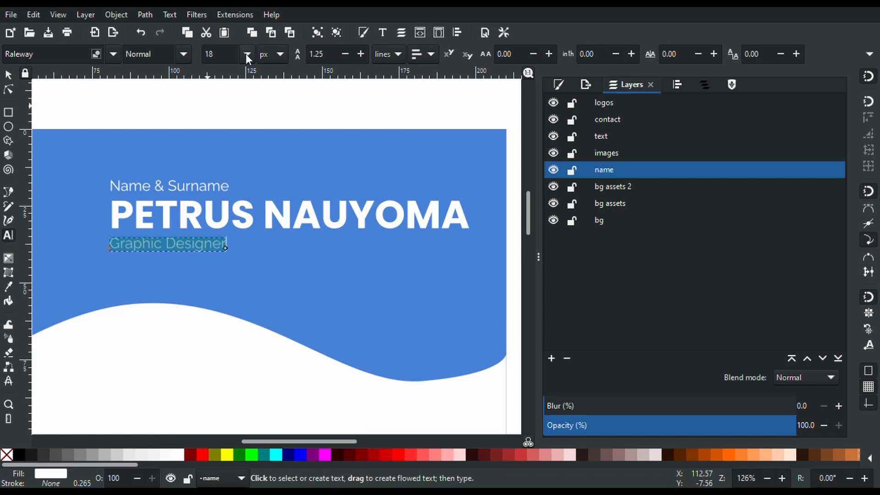
left_click(221, 311)
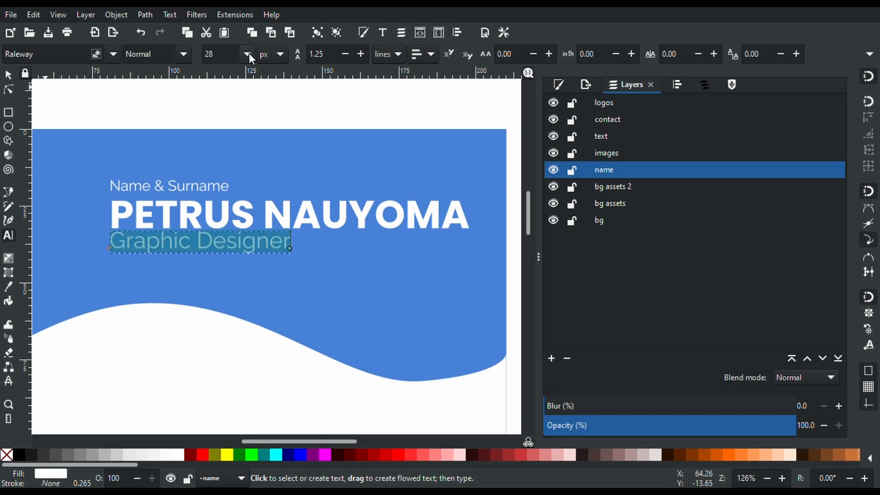
left_click(8, 74)
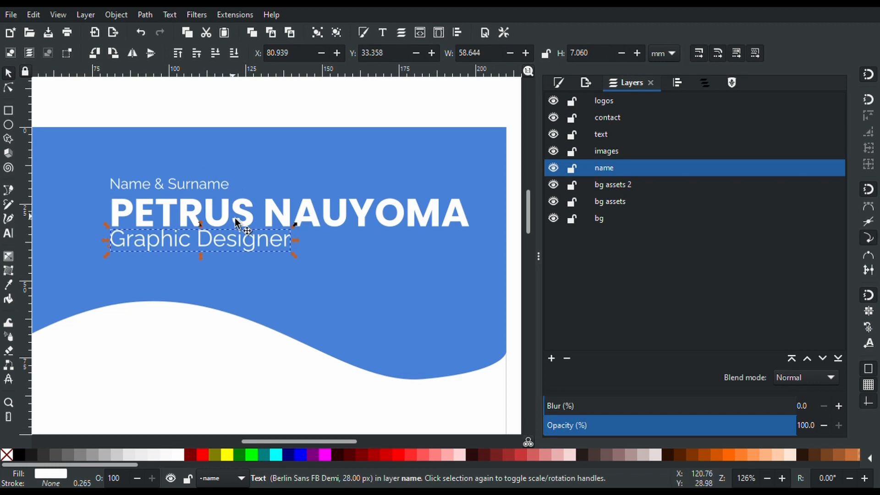
left_click_drag(243, 244, 424, 264)
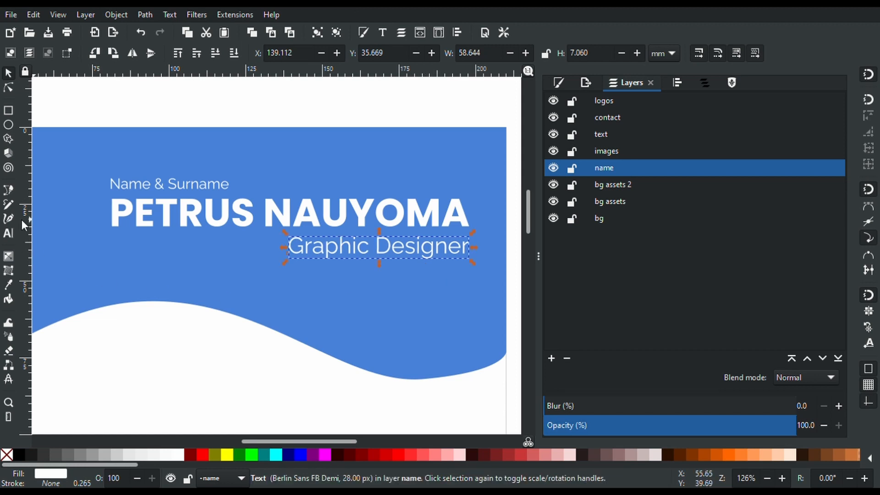
left_click_drag(25, 219, 469, 309)
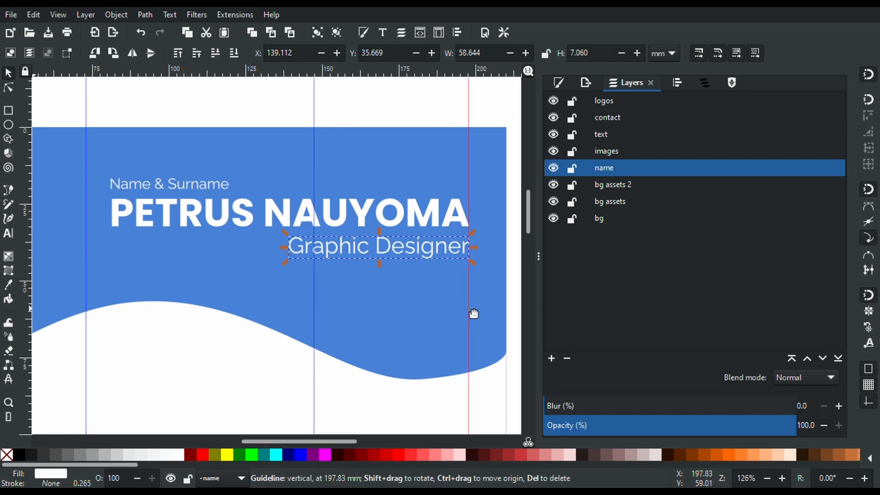
Toggle the name layer's visibility several times to check its contents, leaving it visible
scroll(469, 309, "down", 3)
scroll(473, 314, "down", 5)
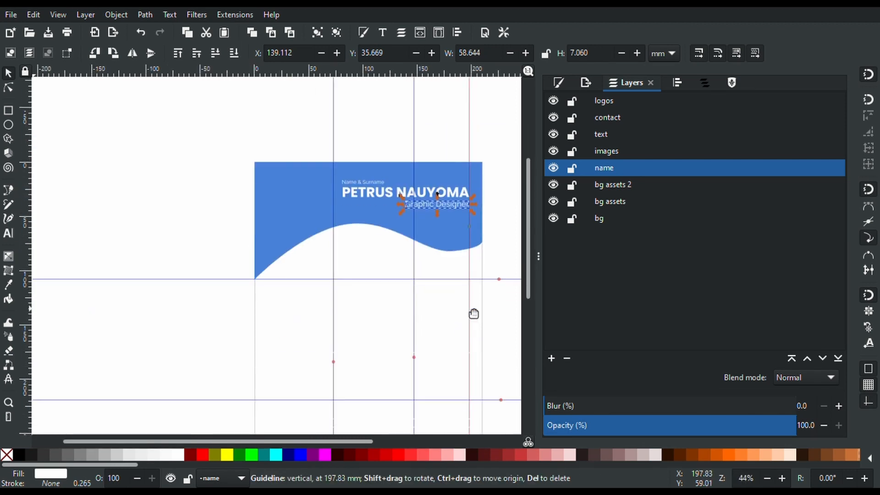
scroll(409, 212, "up", 1)
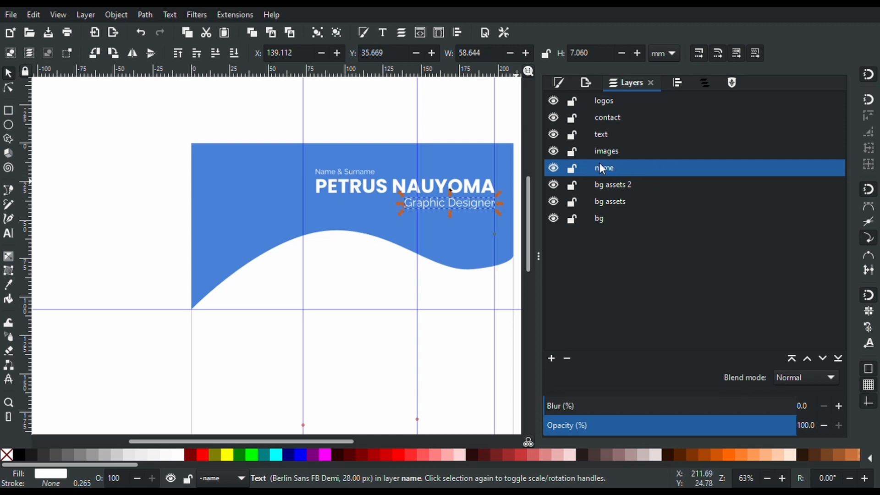
left_click(554, 168)
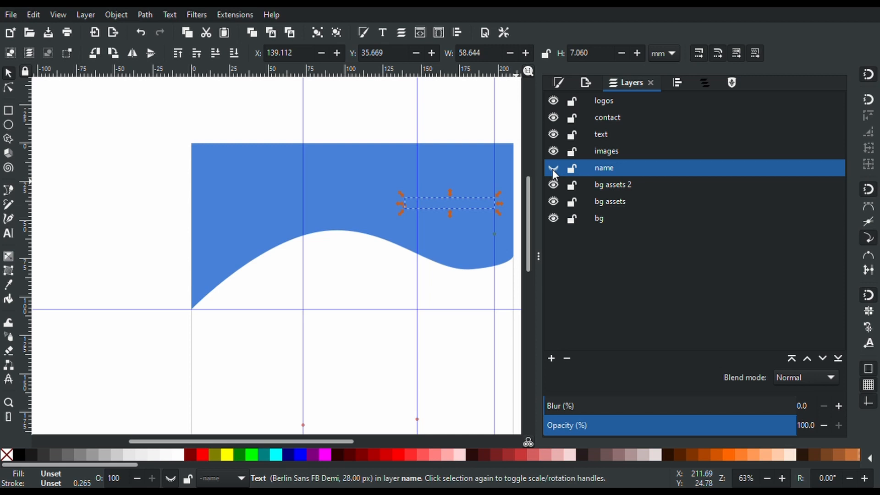
left_click(554, 168)
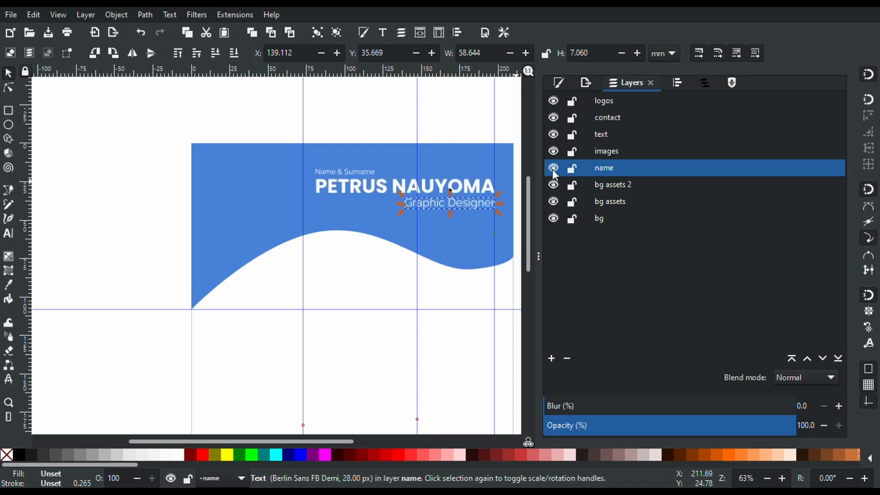
left_click(553, 168)
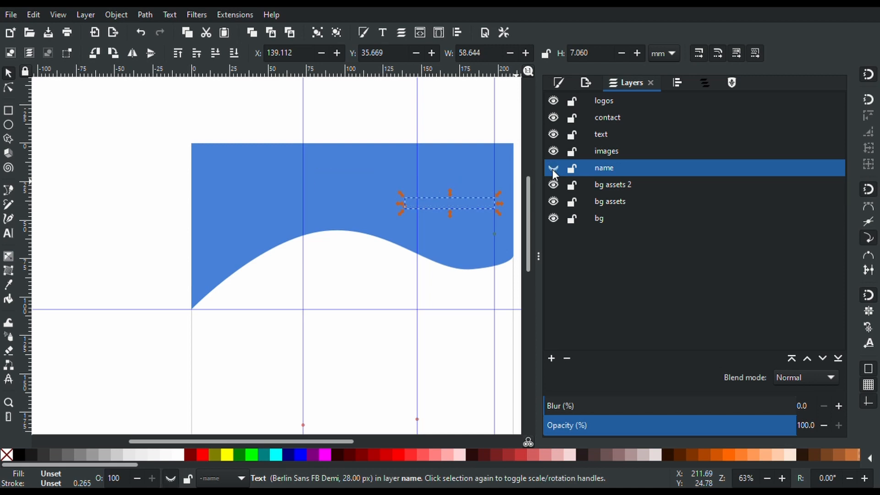
left_click(554, 168)
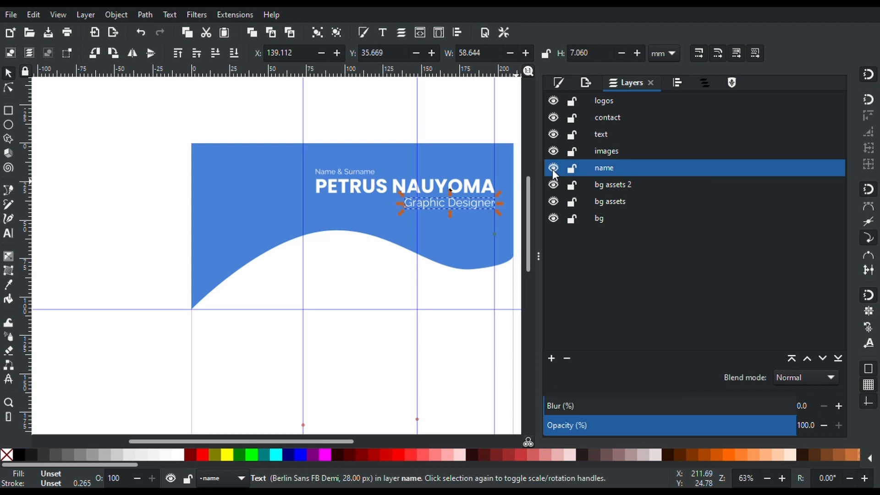
left_click(554, 168)
left_click(553, 168)
scroll(235, 301, "down", 5)
scroll(235, 305, "up", 1)
scroll(235, 304, "down", 2)
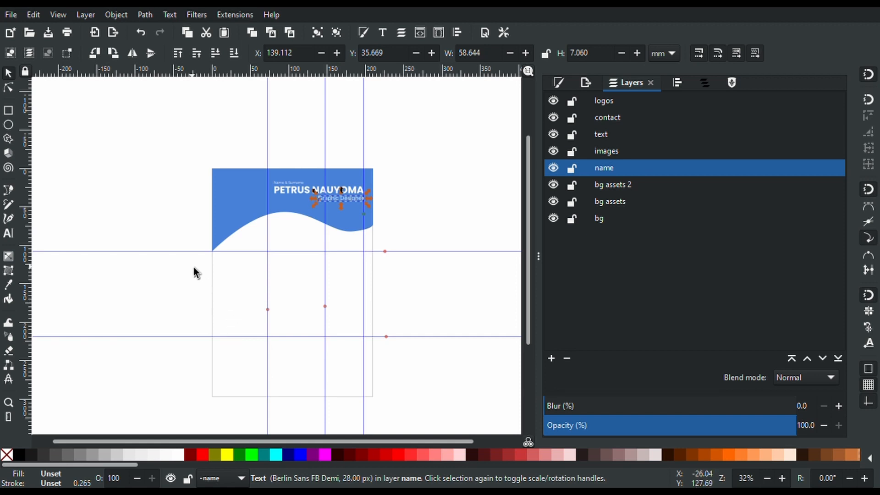
Draw a trial rectangle from the page's lower-left corner, delete it, and make bg assets 2 current
left_click(8, 111)
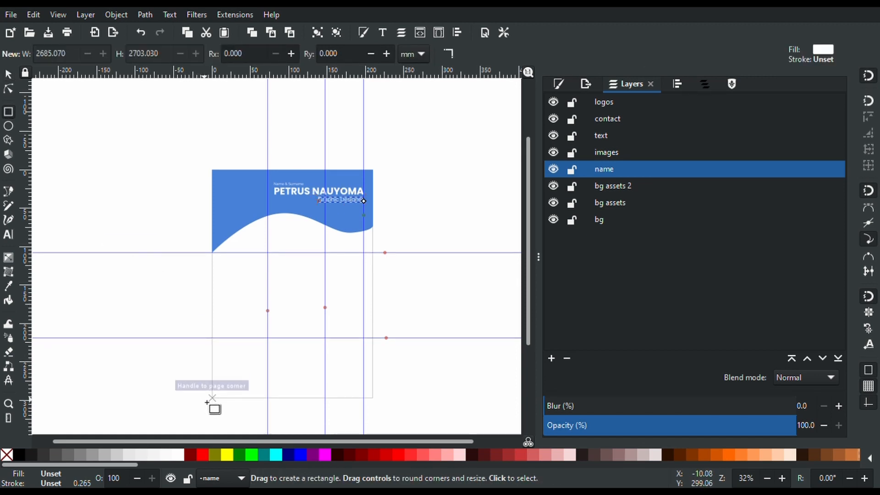
left_click_drag(208, 402, 270, 214)
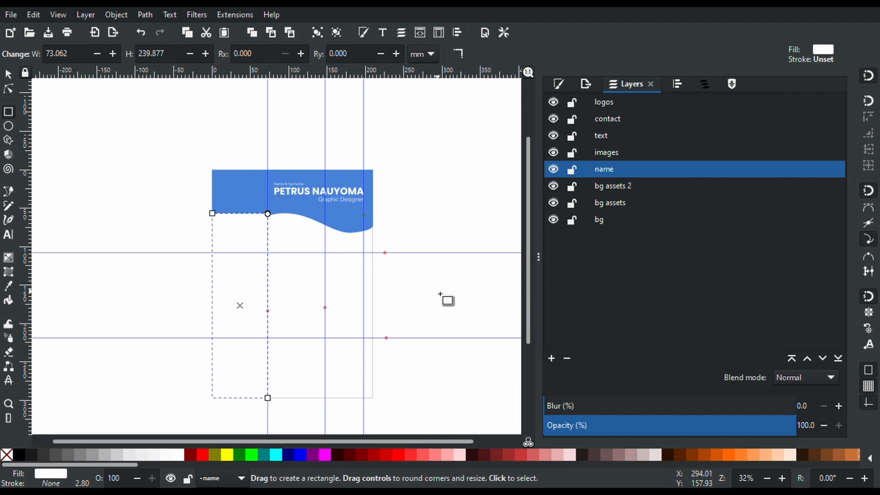
key("Delete")
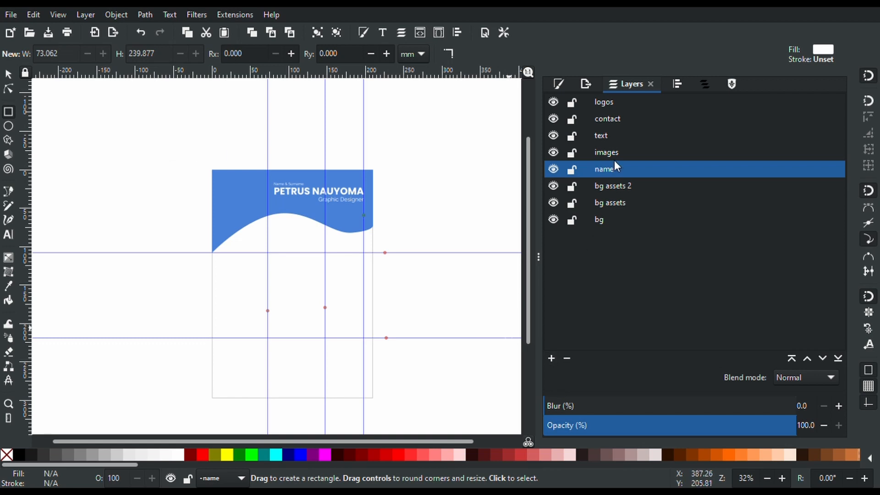
left_click(602, 186)
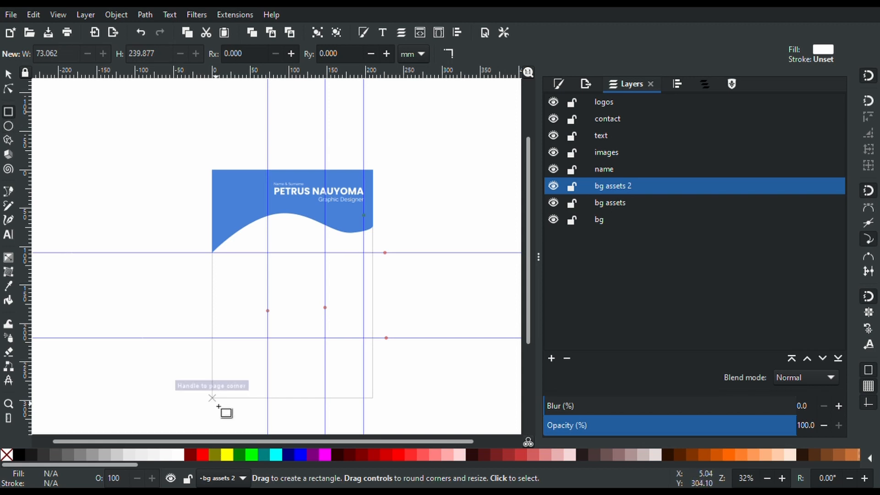
Draw a tall rectangle up from the page's lower-left corner and fill it dark blue #214478
left_click_drag(216, 405, 268, 216)
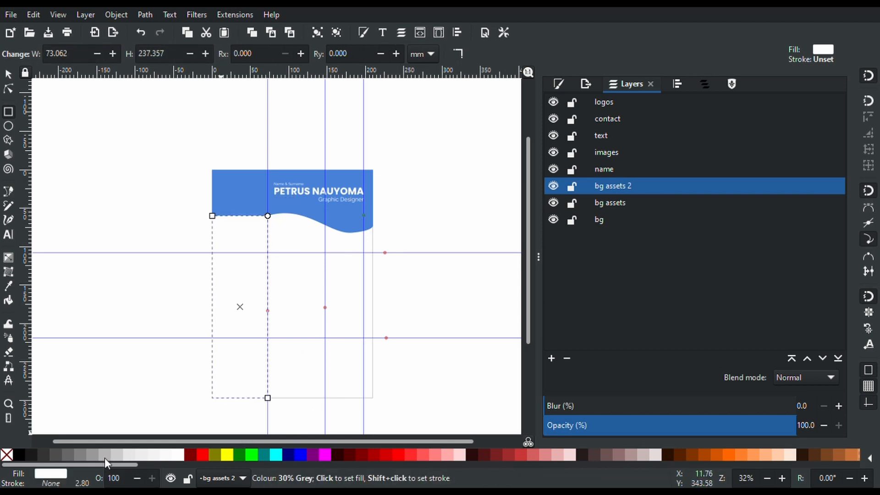
left_click_drag(105, 462, 582, 464)
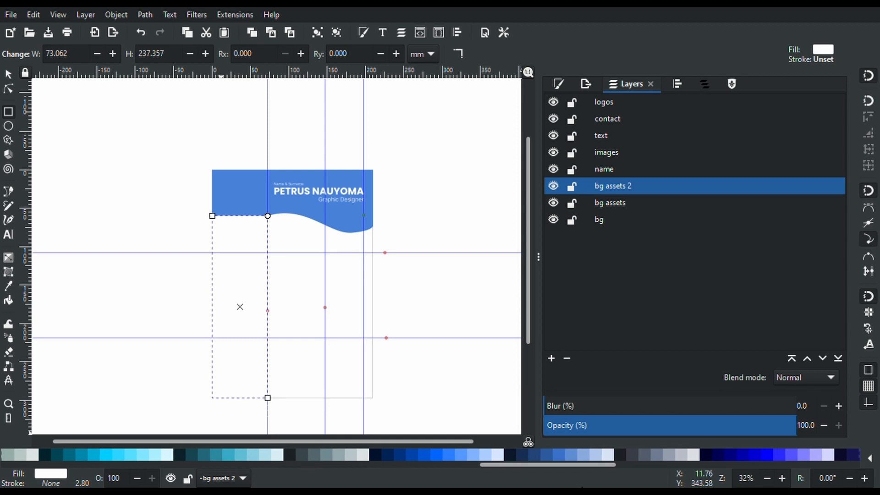
left_click(715, 455)
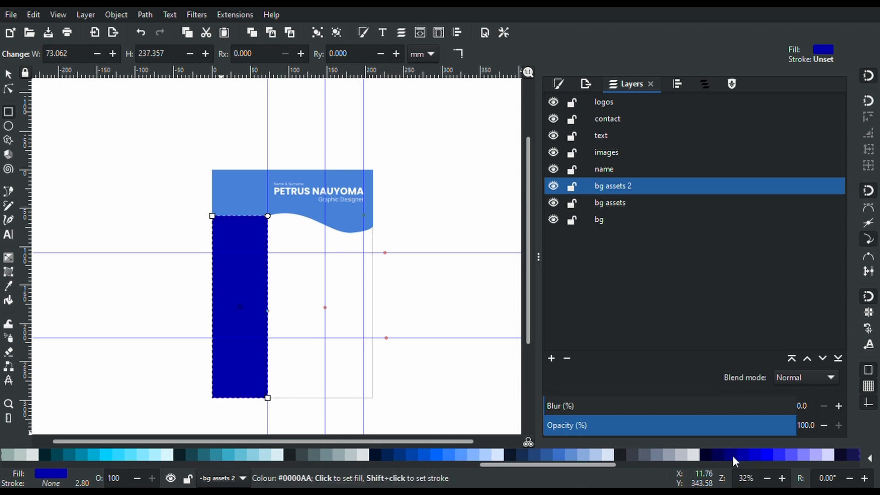
left_click(552, 453)
left_click(540, 453)
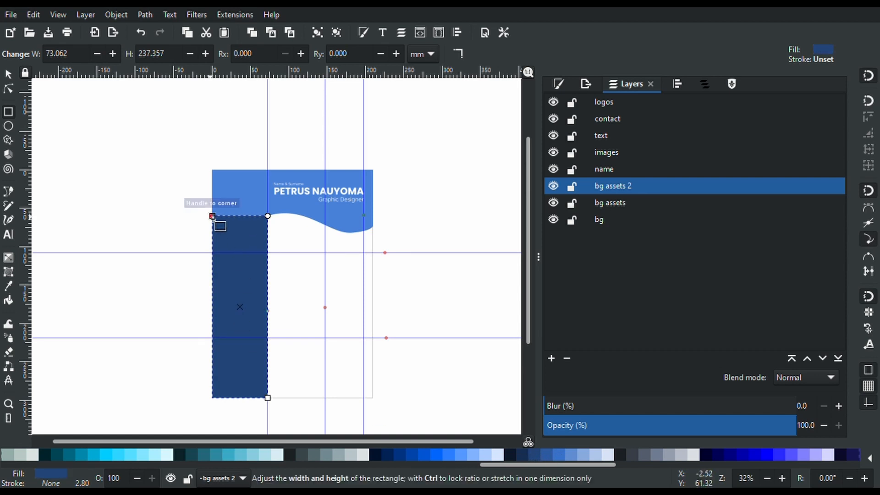
mouse_move(212, 216)
left_mouse_down()
mouse_move(212, 235)
mouse_move(213, 213)
left_mouse_up()
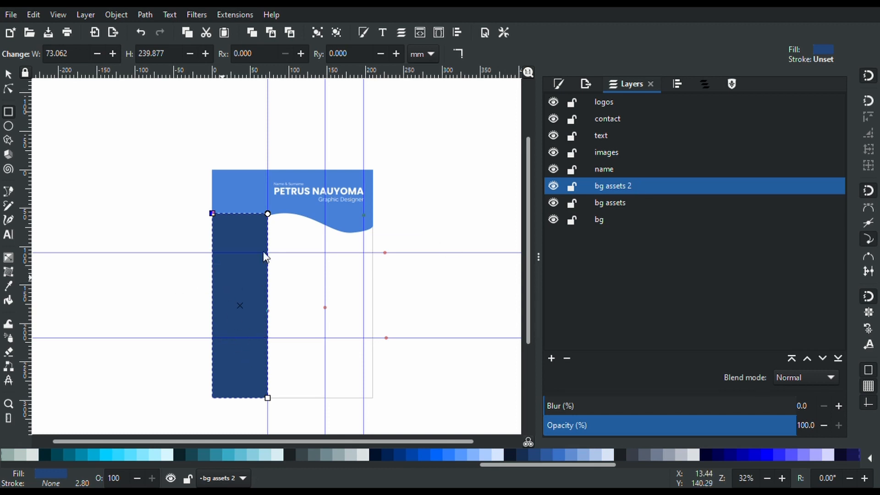
Cut the blue rectangle out of bg assets 2 and make bg the current layer
key("ctrl+c")
key("ctrl+x")
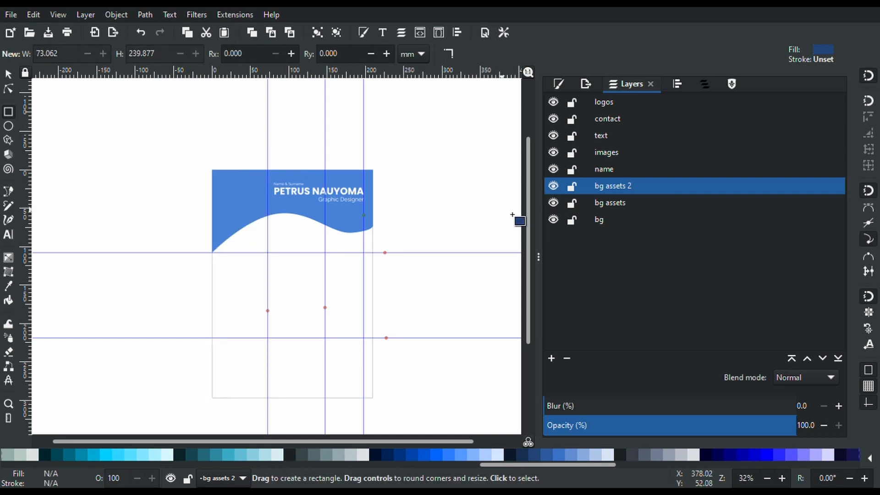
left_click(601, 219)
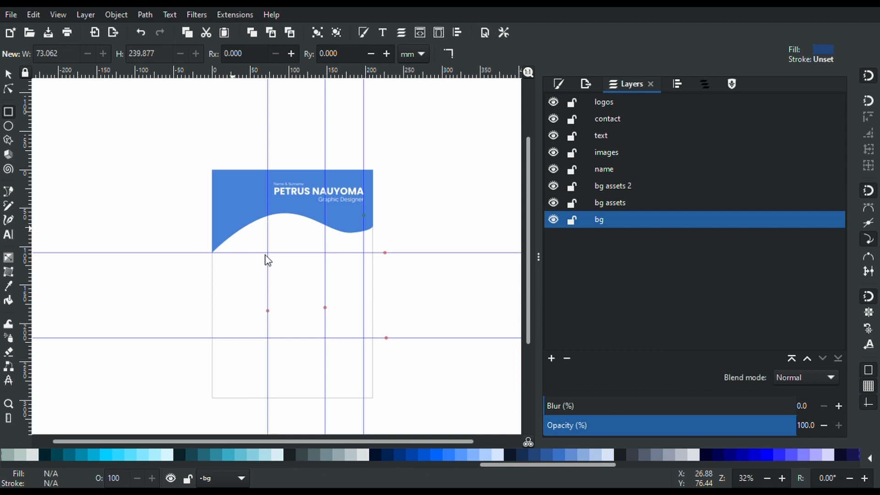
Paste the navy sidebar into bg at the lower-left corner, below the light-blue wave, then make name current
key("ctrl+v")
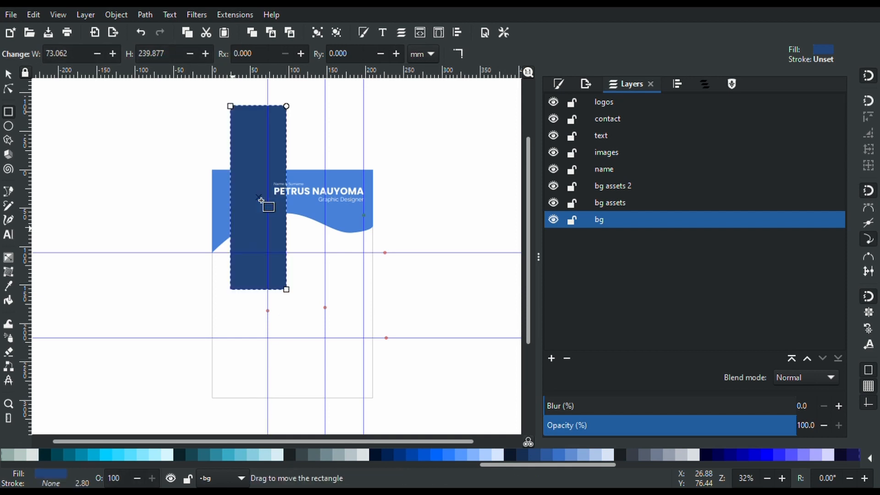
key("s")
left_click_drag(261, 200, 241, 316)
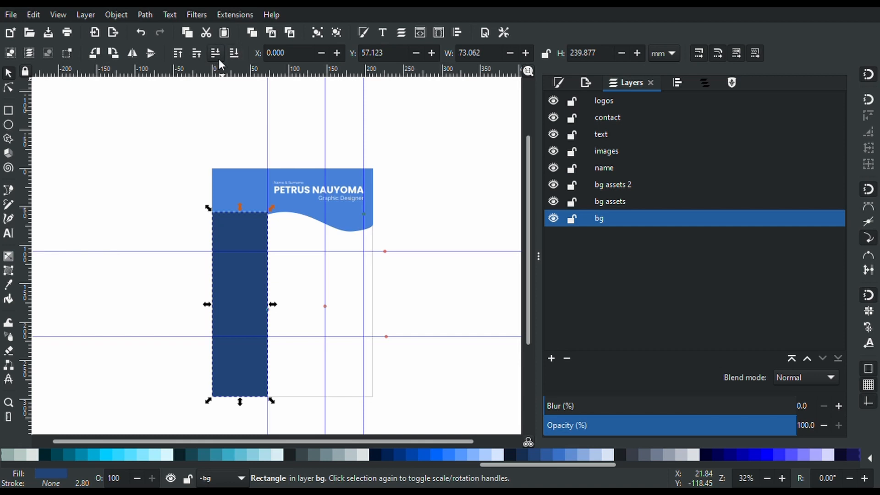
key("Page_Down")
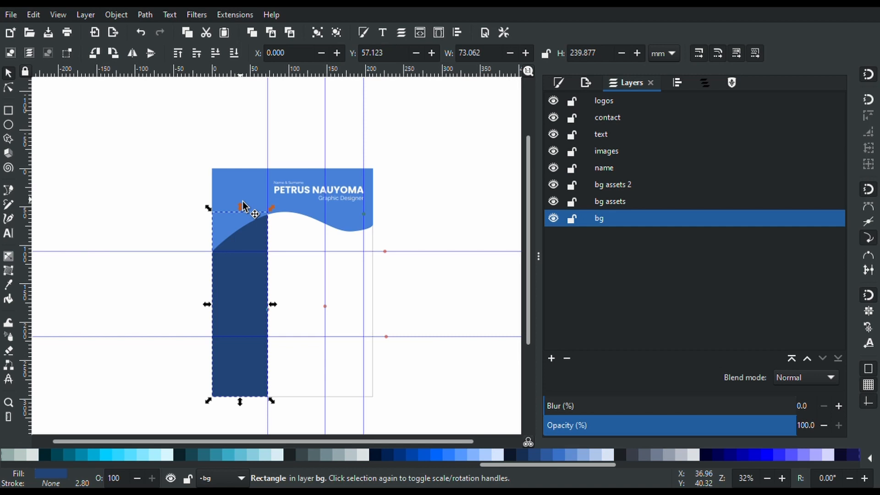
left_click(598, 168)
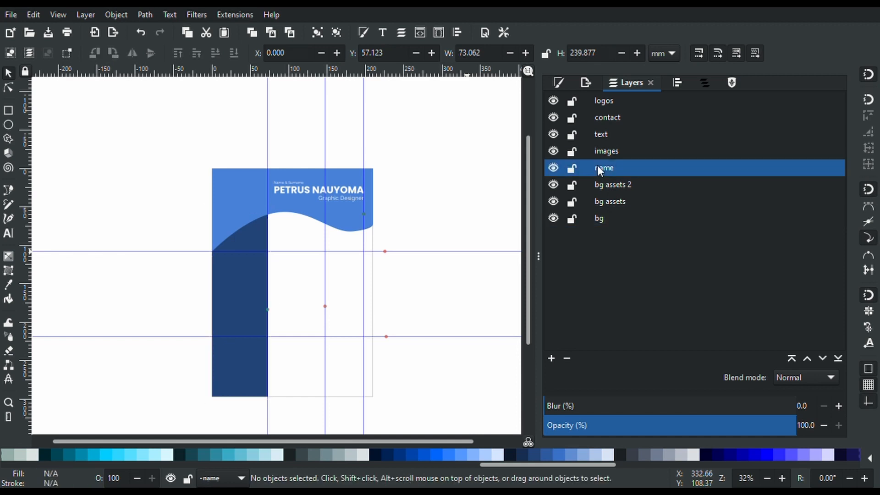
Draw a white circle in the top-left corner of the blue header
left_click(8, 126)
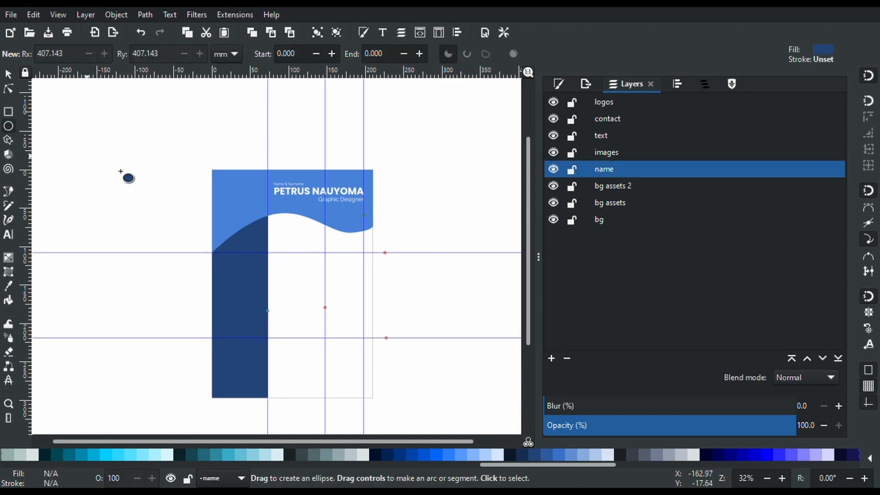
mouse_move(212, 186)
left_mouse_down()
mouse_move(275, 252)
mouse_move(236, 206)
mouse_move(243, 203)
left_mouse_up()
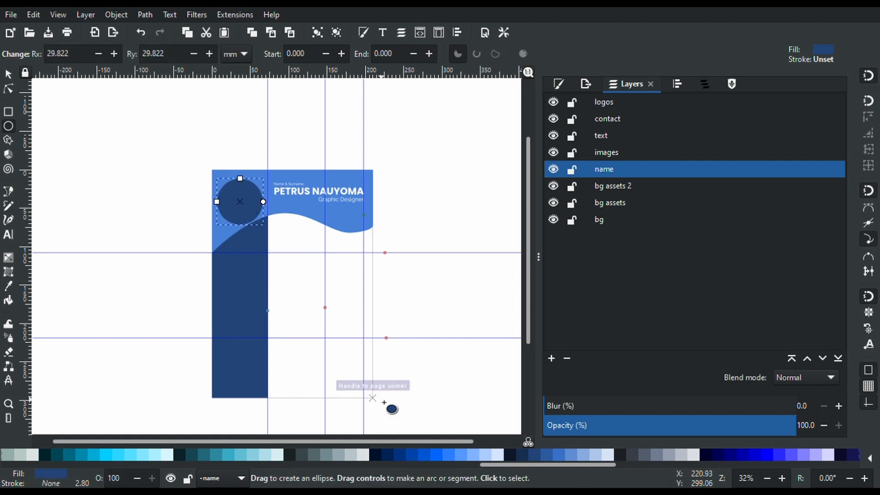
left_click_drag(500, 467, 27, 467)
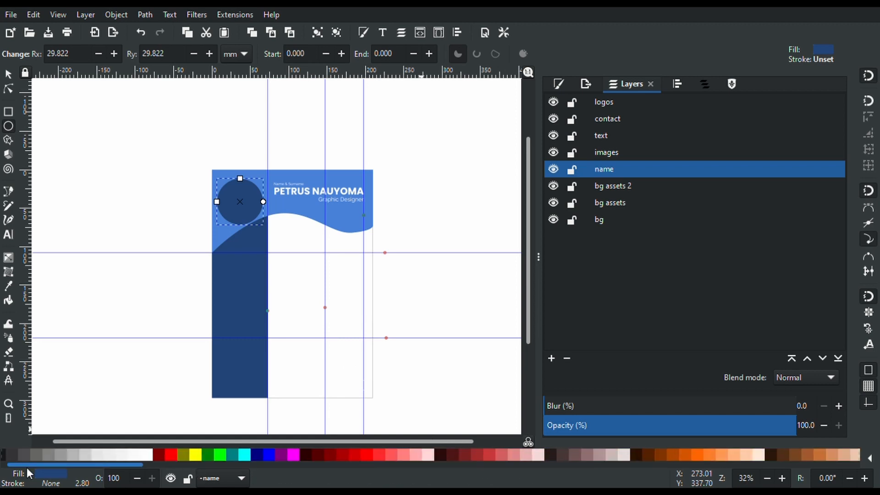
left_click(150, 455)
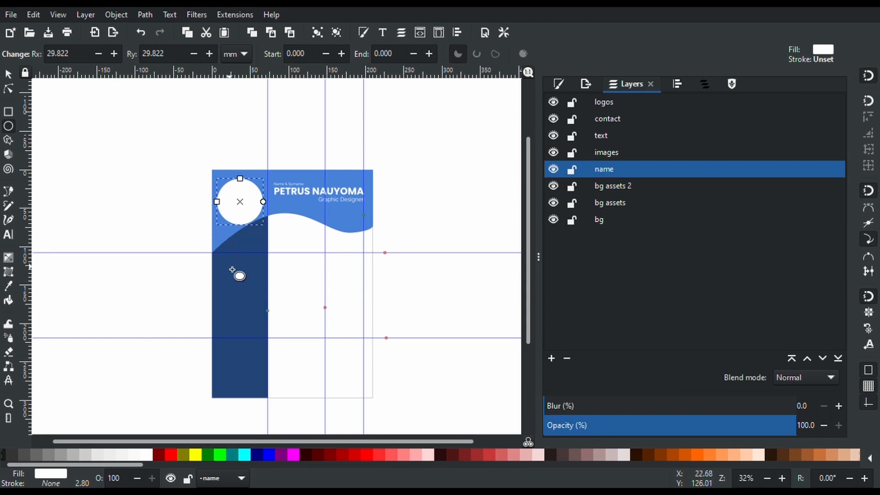
Select the light-blue background shape, then the dark-blue sidebar shape
scroll(233, 270, "up", 2)
left_click(204, 224)
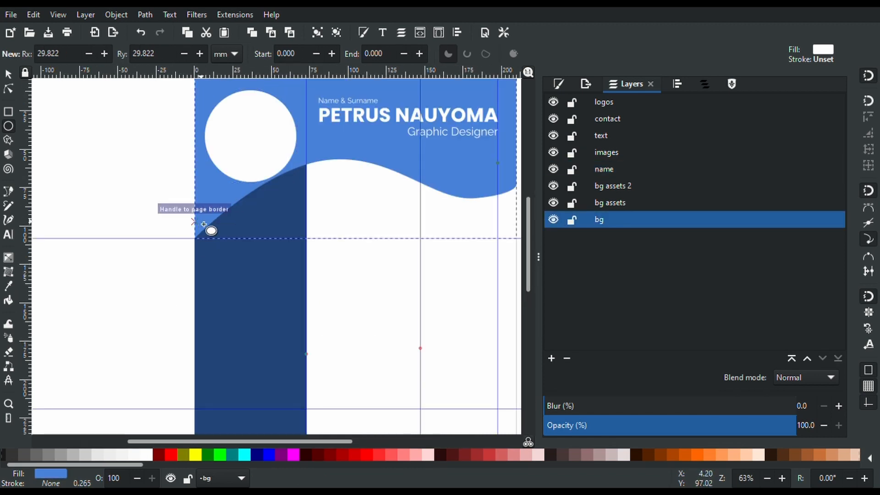
left_click(218, 291)
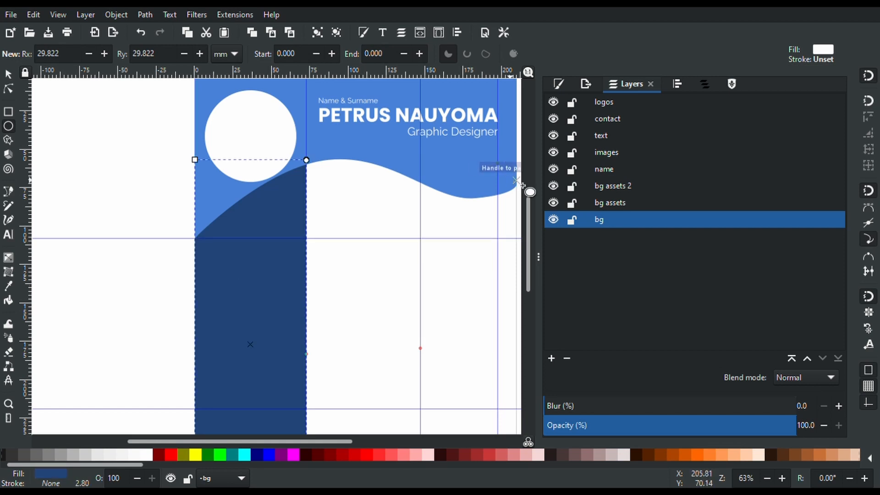
Make name the current layer so the details sidebar layer can be added above it
left_click(600, 169)
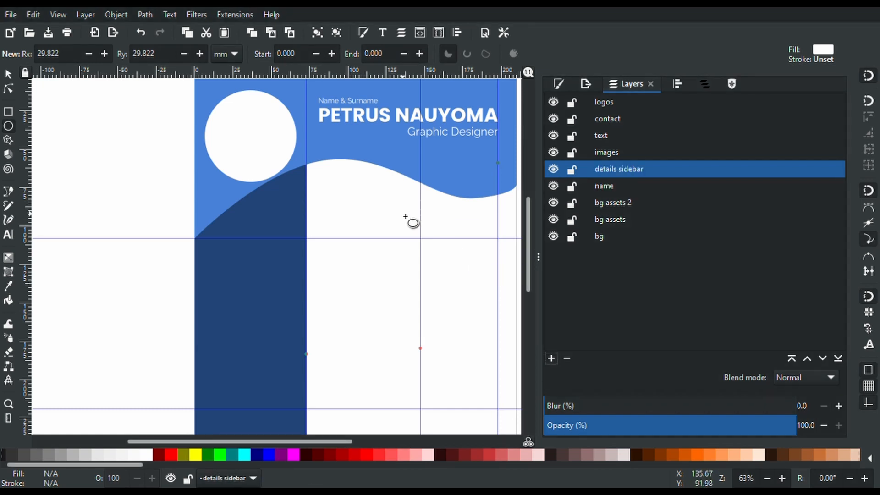
scroll(194, 184, "down", 7)
scroll(200, 190, "up", 6)
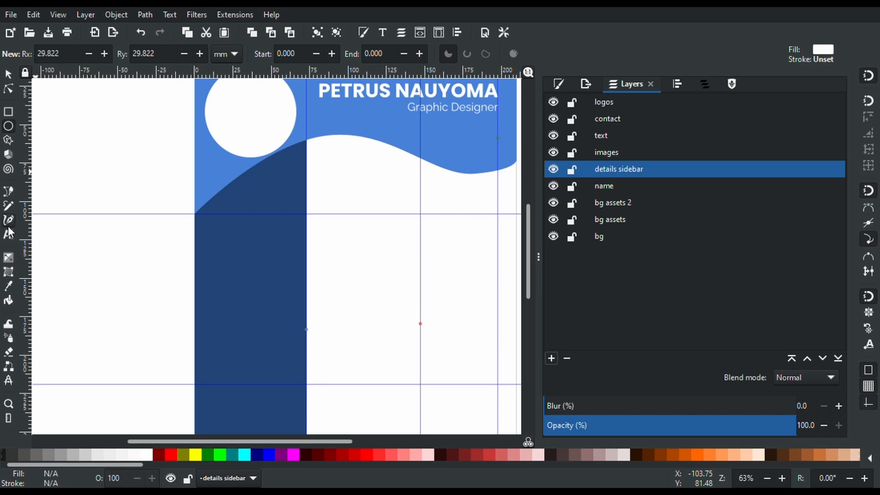
scroll(383, 226, "up", 6)
scroll(385, 228, "down", 3)
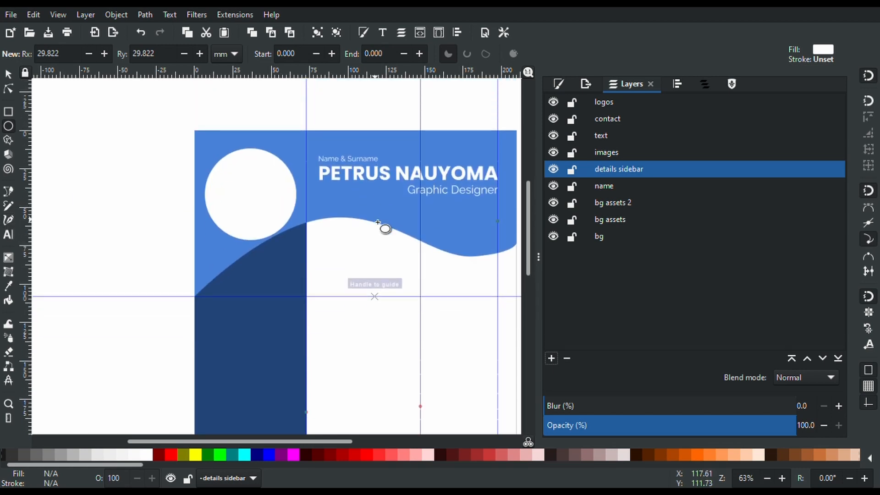
scroll(384, 228, "down", 1)
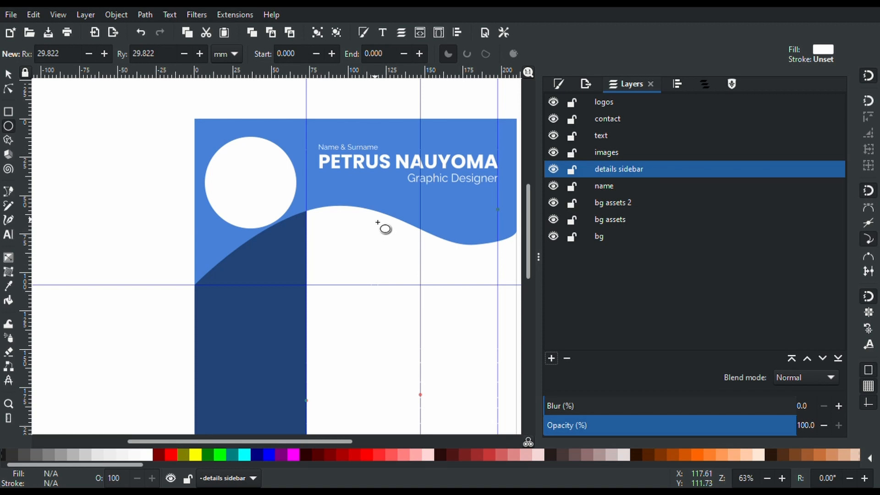
Type the heading DETAILS at the top of the navy sidebar
left_click(9, 235)
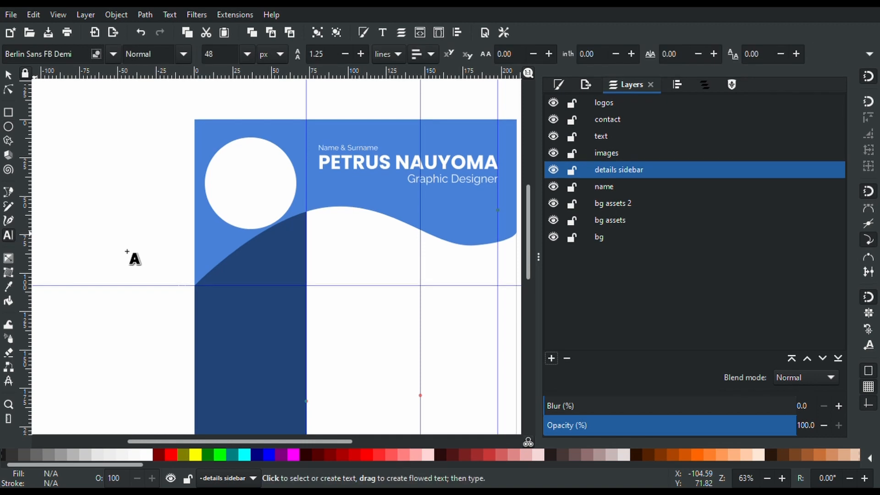
left_click(211, 250)
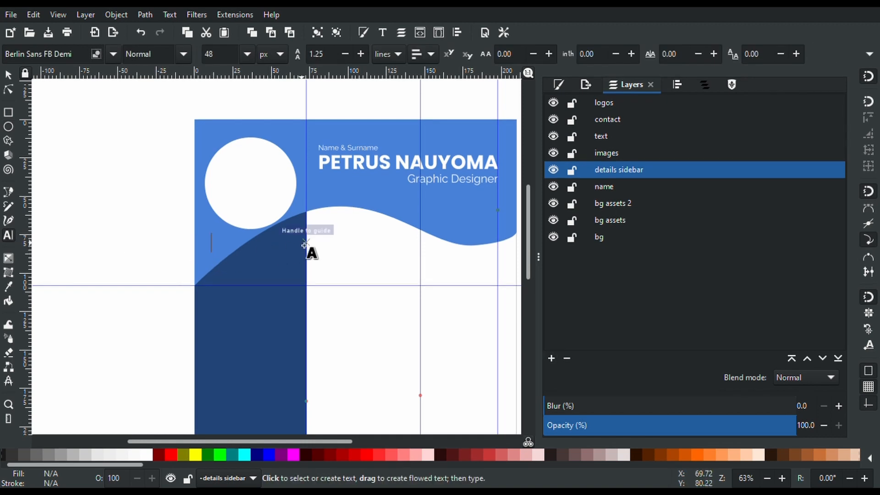
type("Det")
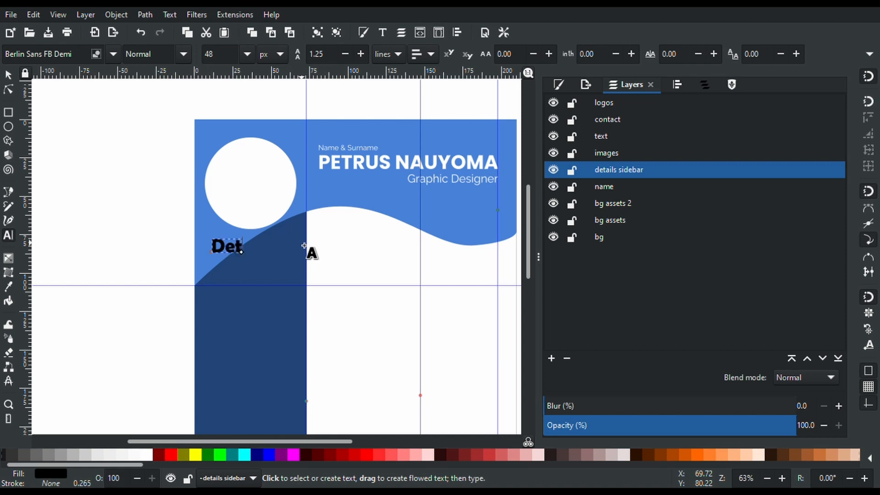
key("BackSpace")
key("BackSpace")
type("Et")
key("BackSpace")
type("TAILS")
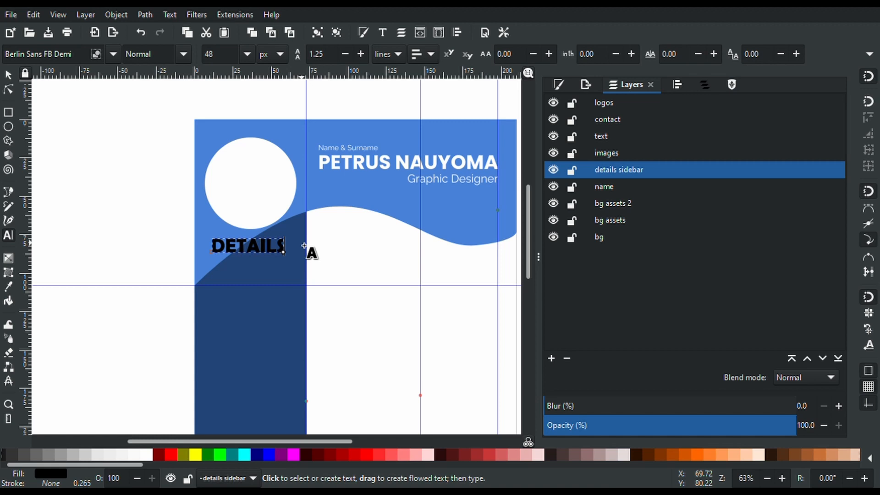
Set the DETAILS heading to Poppins Bold in white
key("ctrl+a")
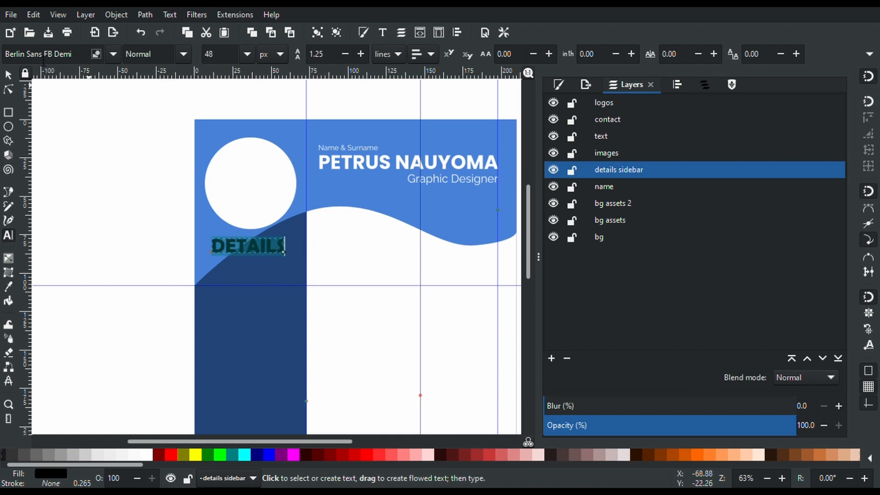
triple_click(37, 53)
type("poppins")
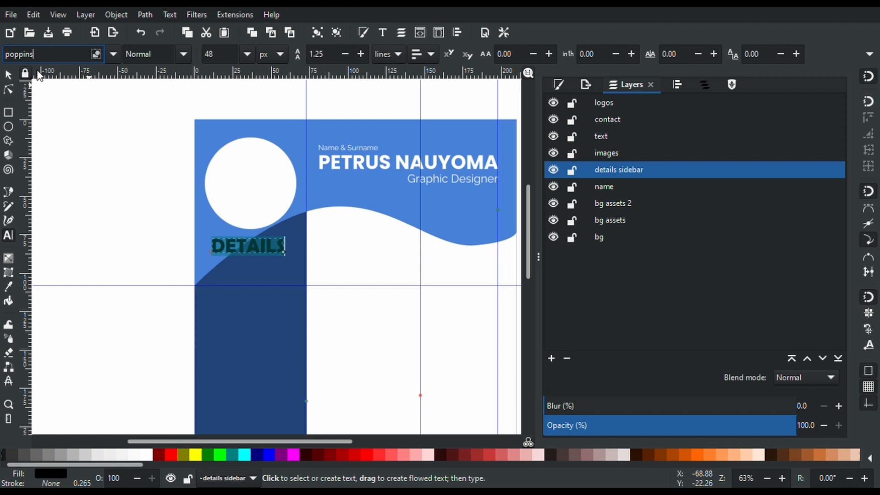
key("Return")
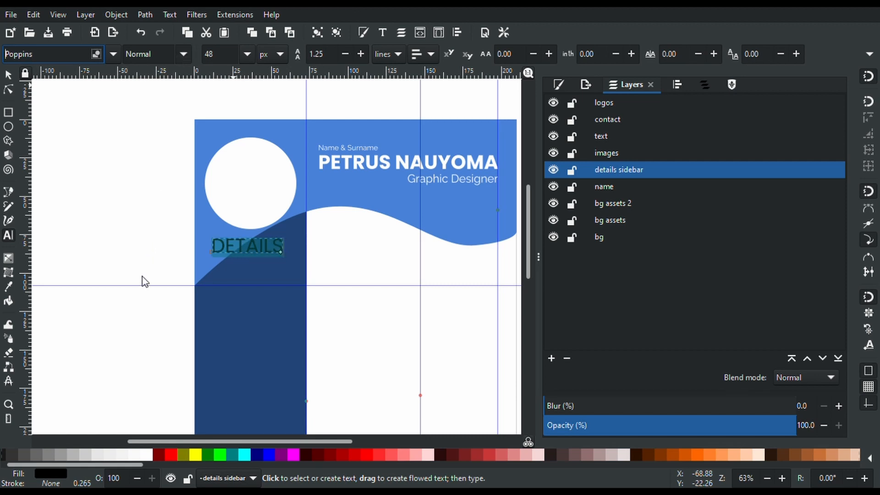
key("ctrl+b")
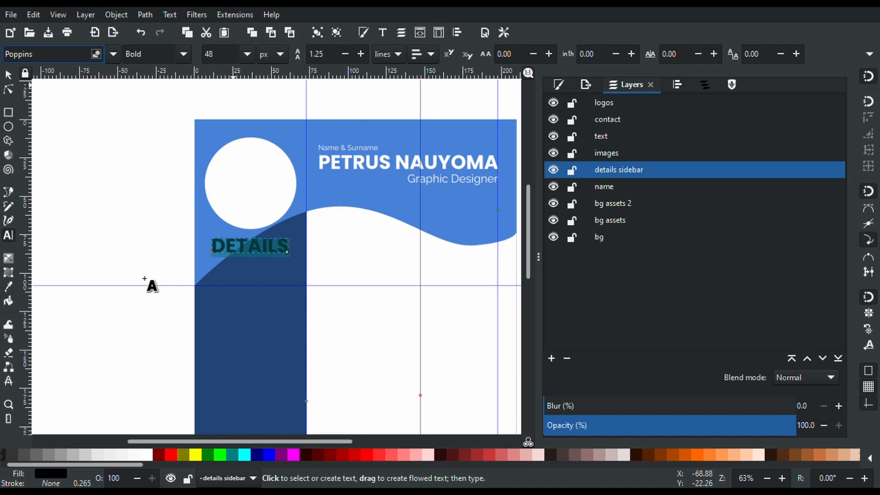
left_click(150, 455)
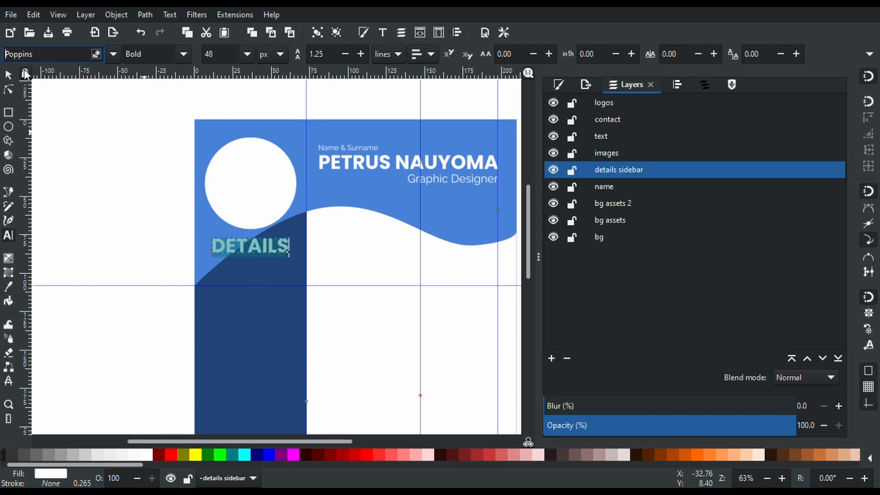
left_click(7, 74)
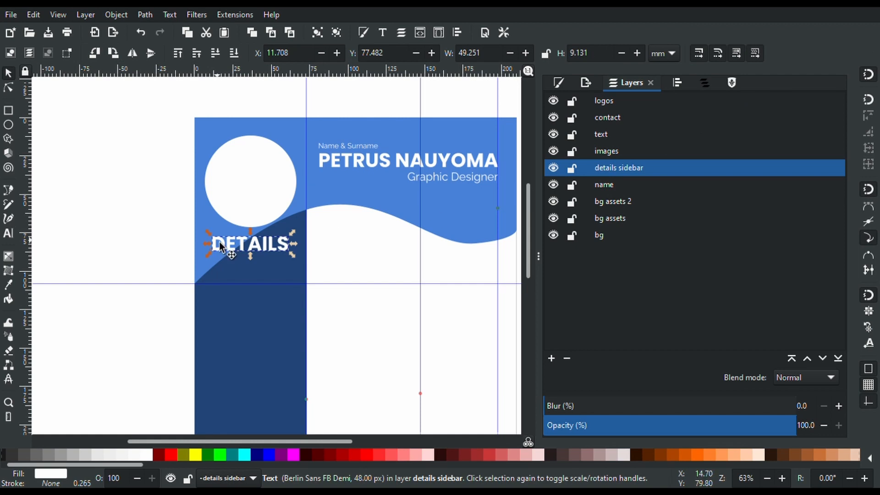
Turn on the page grid around the DETAILS heading
scroll(251, 245, "up", 2, "ctrl")
scroll(251, 245, "down", 5)
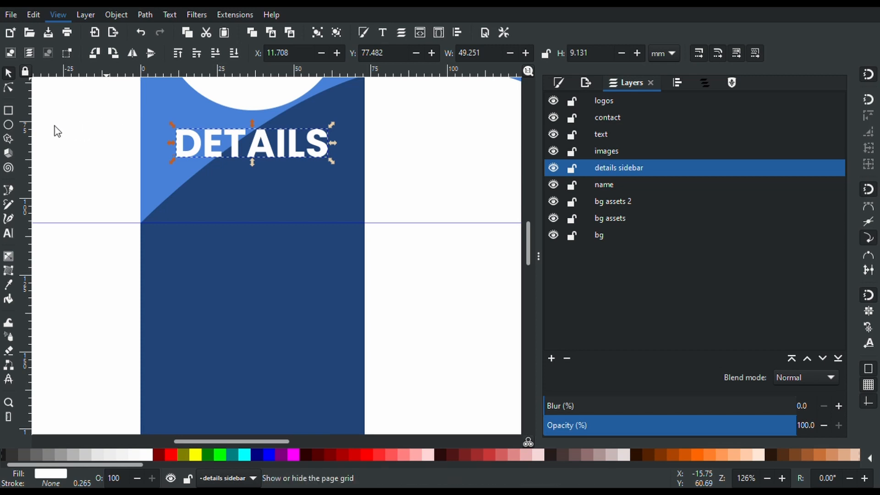
key("numbersign")
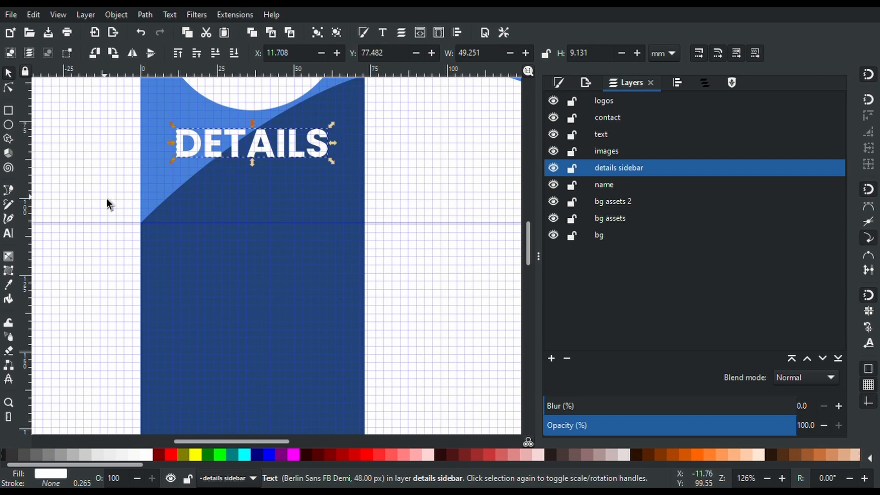
Add a text line reading 'D. O. B' below DETAILS
left_click(7, 235)
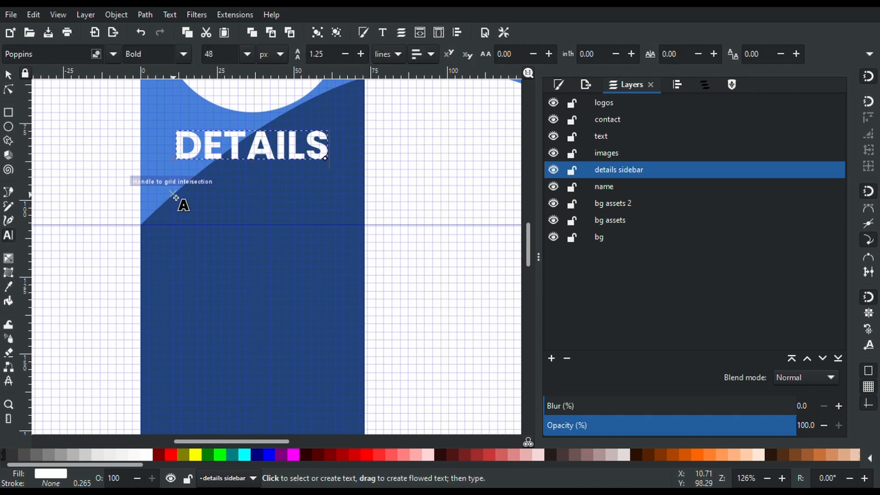
scroll(177, 198, "up", 3)
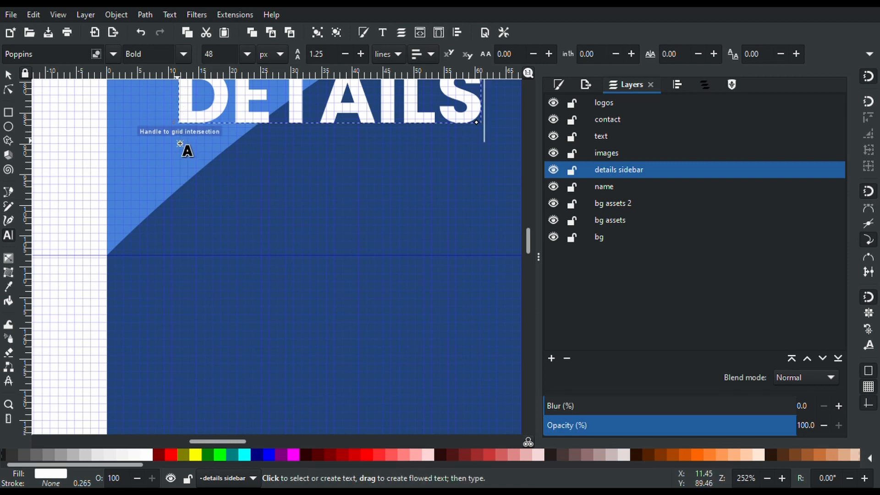
left_click(180, 201)
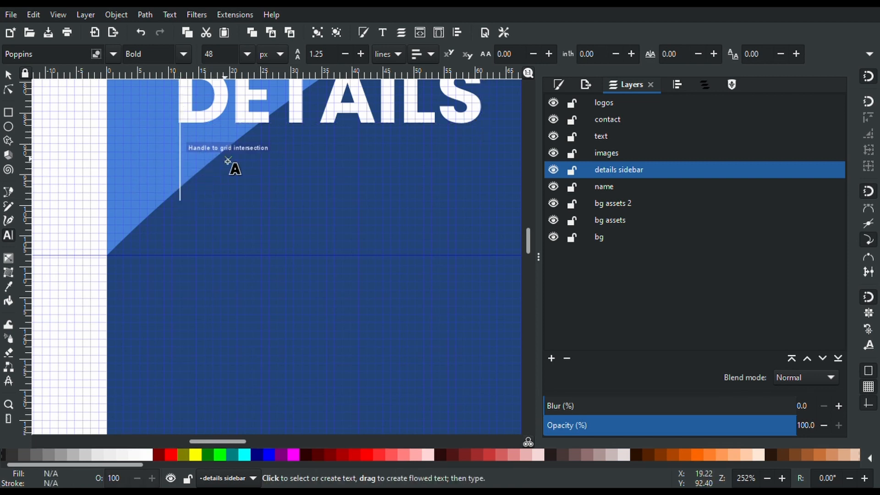
type("D. ")
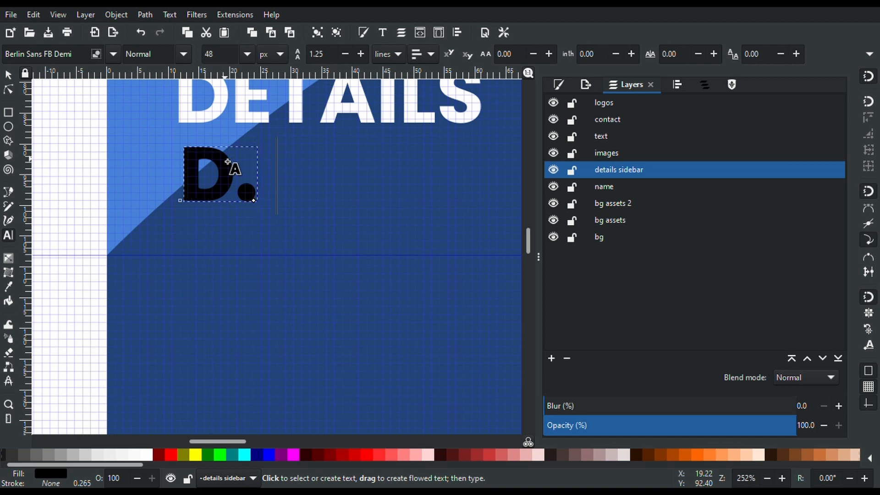
type("O. B")
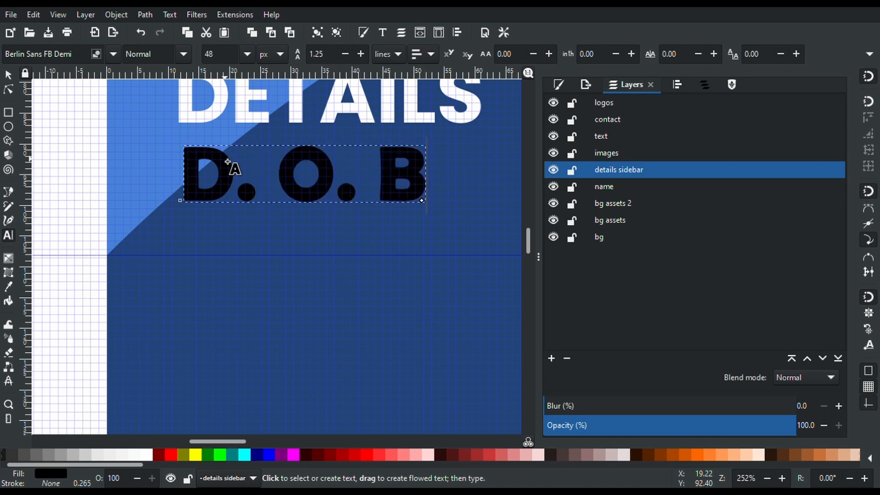
Set the D. O. B text to Poppins Bold at size 16
key("ctrl+a")
left_click(70, 54)
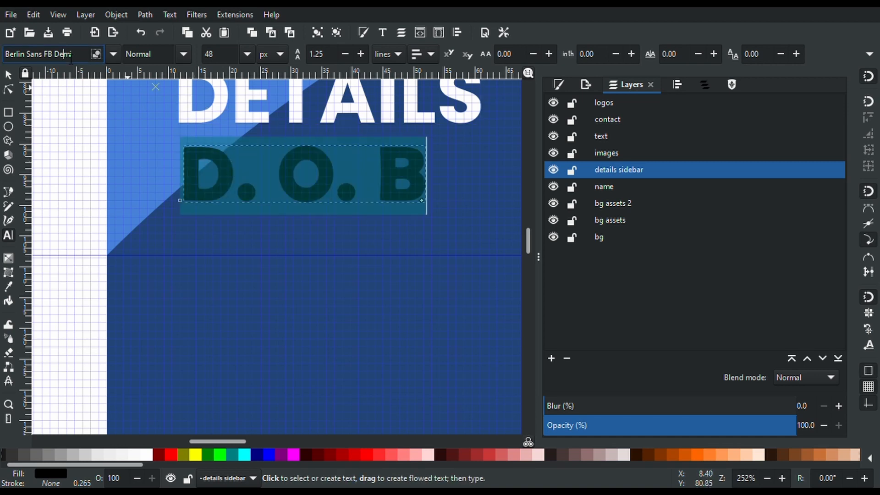
key("ctrl+a")
type("Poppin")
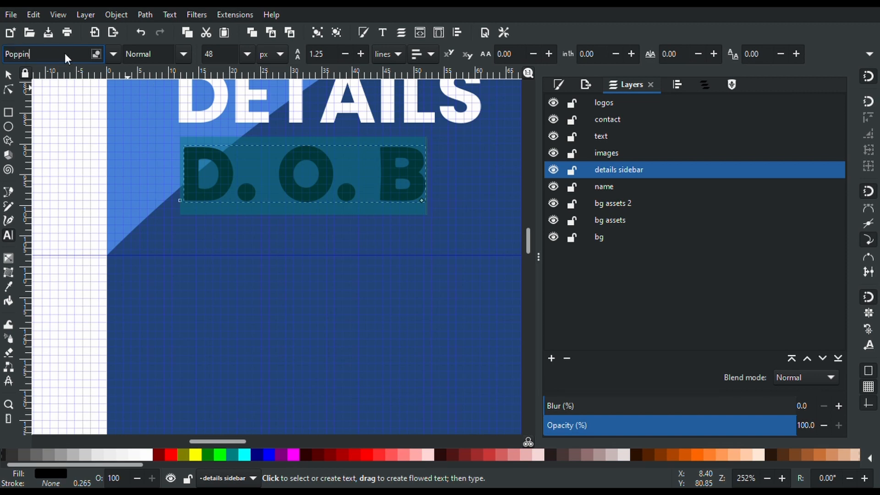
type("s")
key("Return")
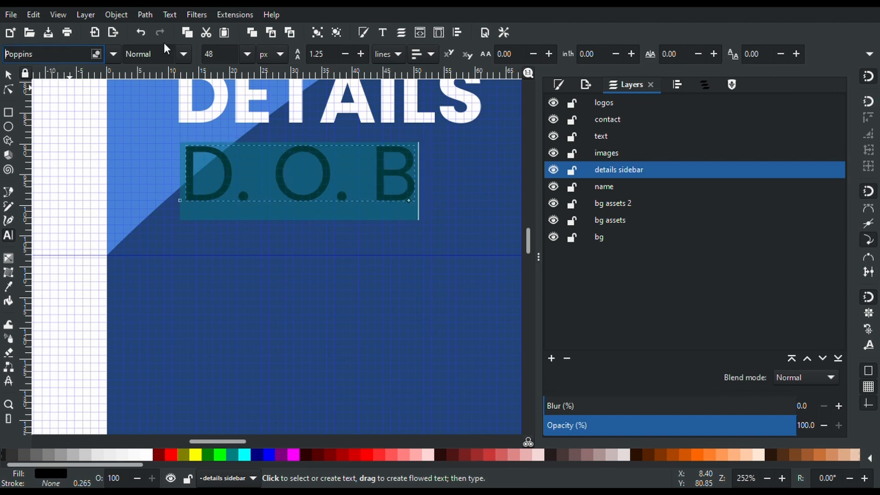
left_click(184, 55)
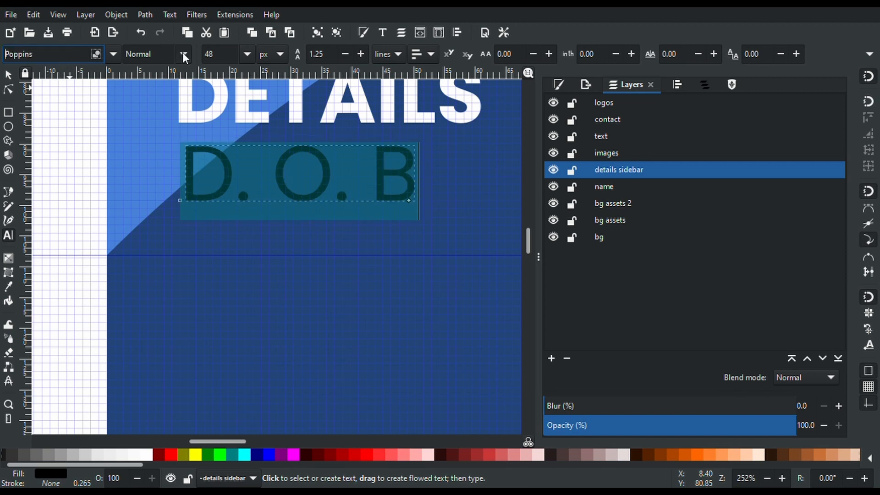
left_click(151, 282)
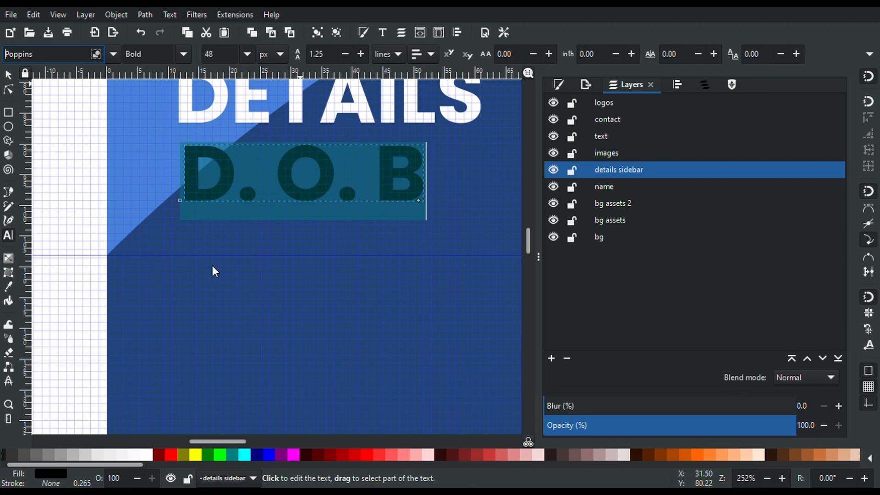
left_click(211, 231)
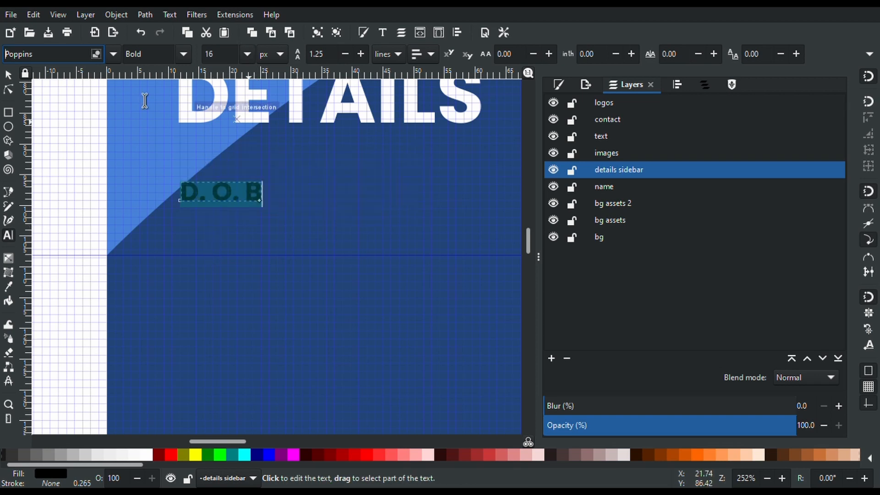
Nudge the D.O.B label slightly upward and make it white
left_click(8, 75)
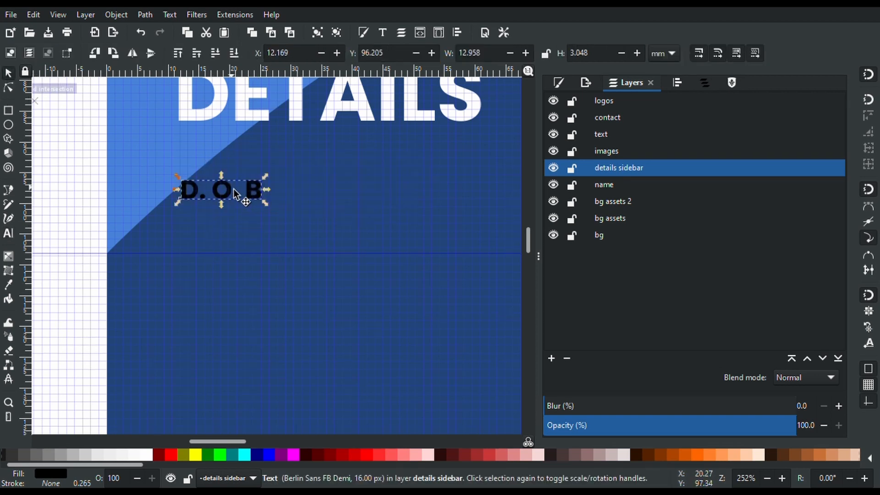
left_click_drag(230, 192, 228, 167)
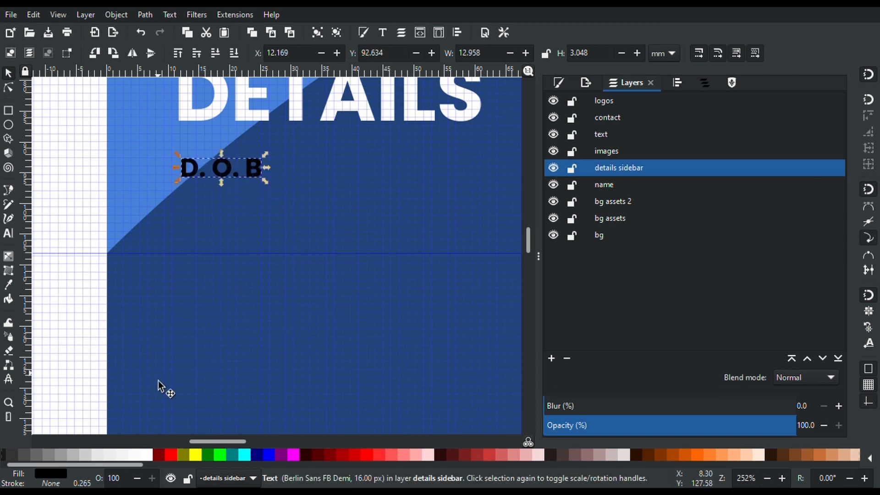
left_click(150, 457)
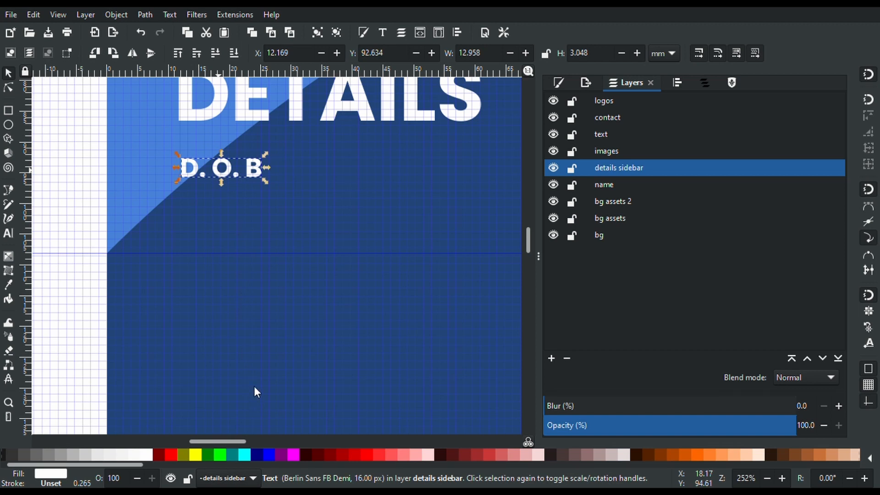
Duplicate D.O.B and Ctrl-drag the copy straight down to Y 97.780 mm
key("ctrl+c")
key("ctrl+d")
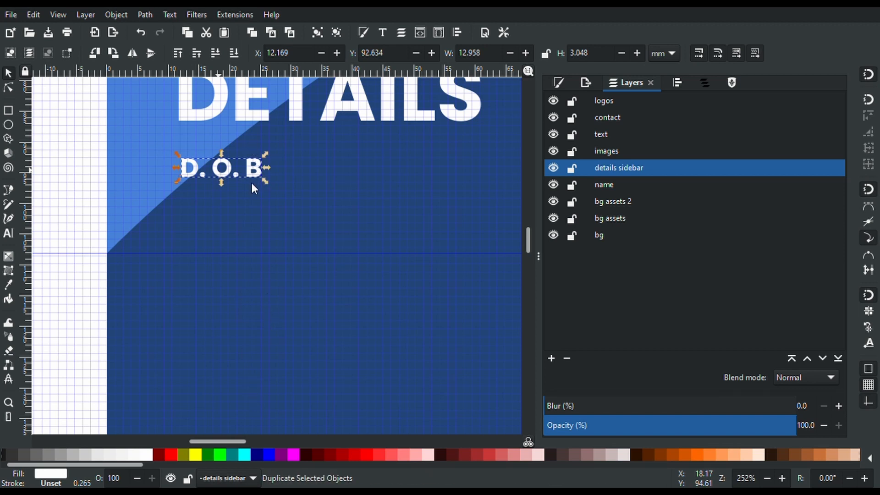
key("ctrl")
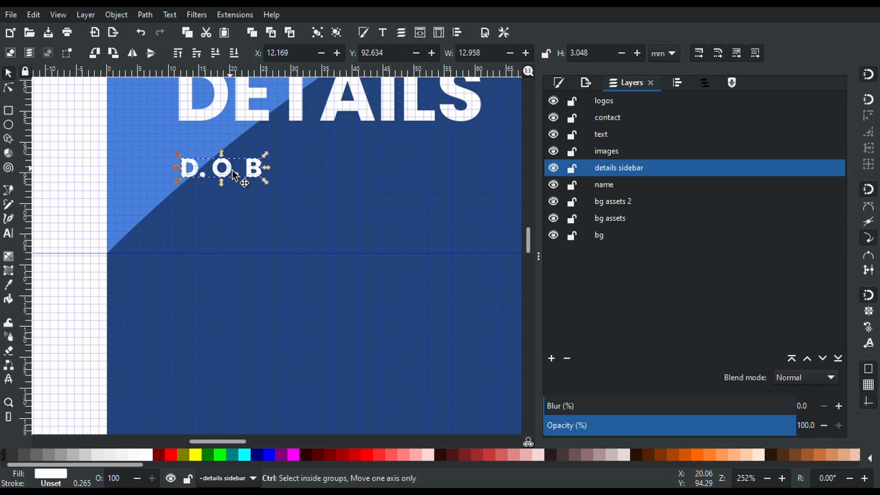
left_click(233, 174)
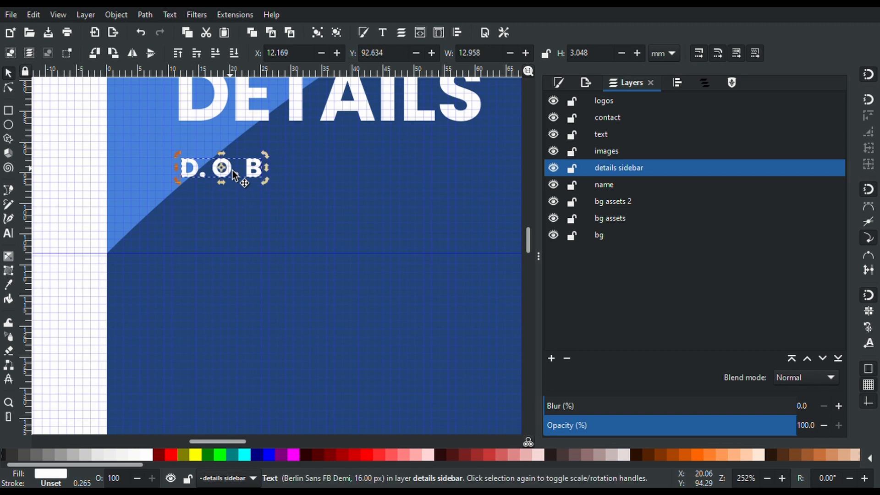
key("ctrl+d")
left_click_drag(233, 173, 228, 205)
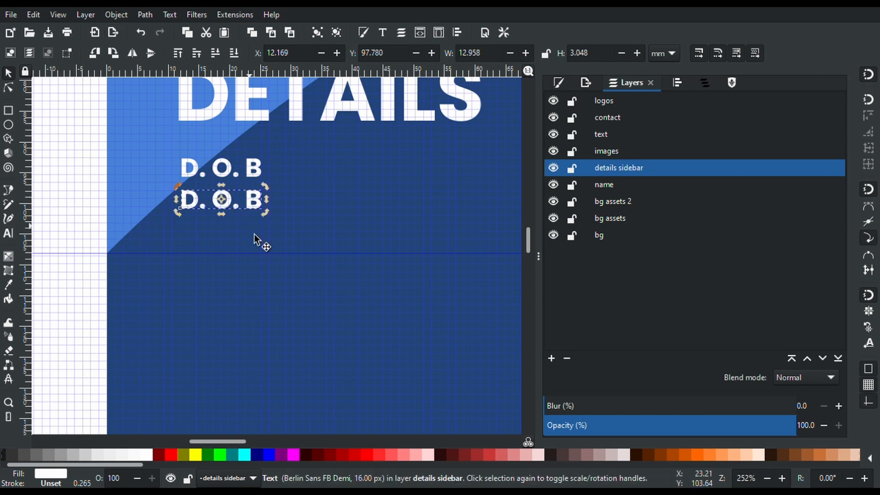
Set the lower copy's font to Calibri in normal weight
key("t")
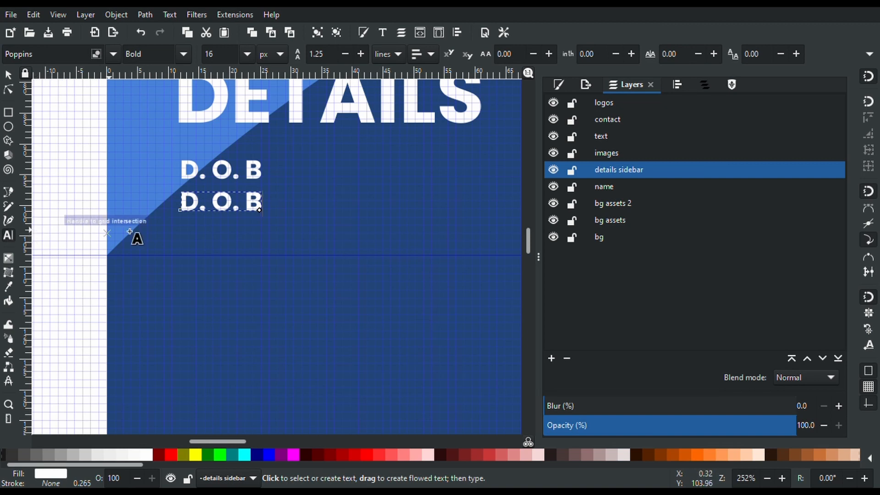
left_click(202, 216)
key("ctrl+a")
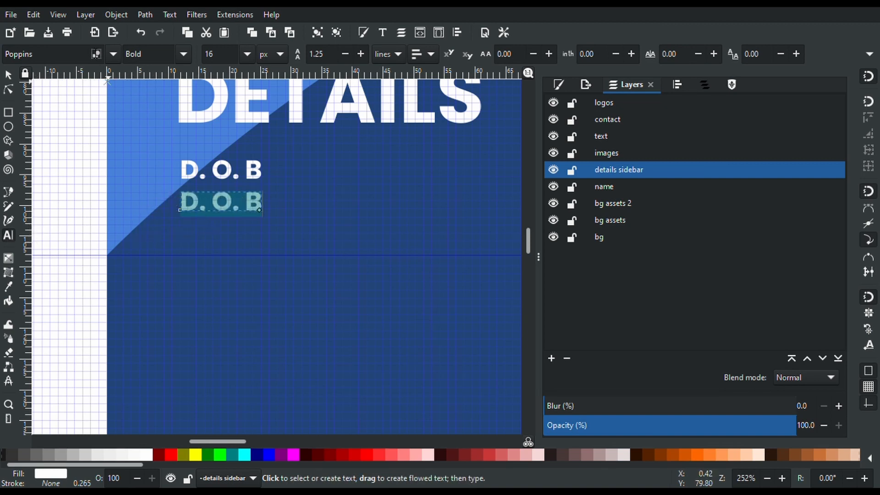
left_click(105, 55)
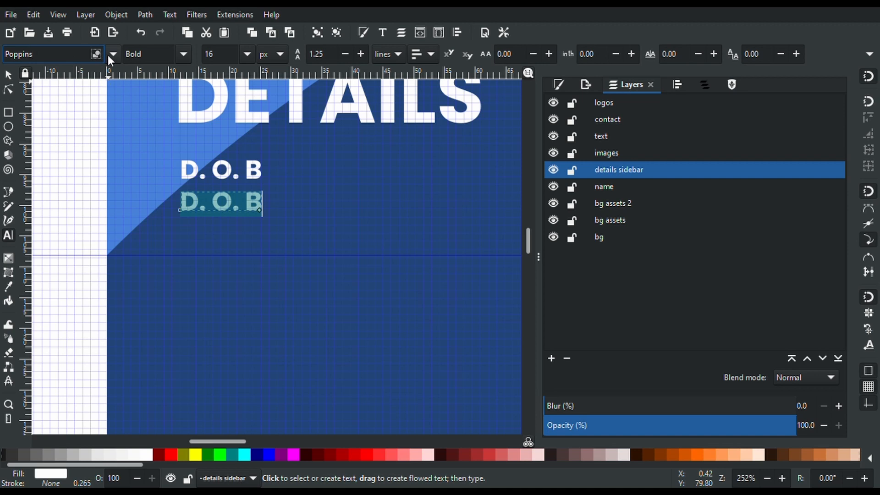
double_click(48, 58)
type("Calibri")
key("Return")
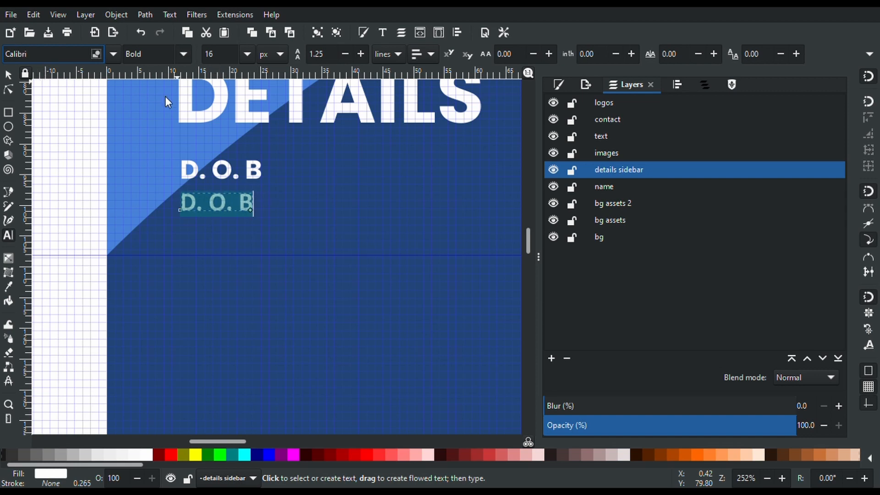
key("ctrl+b")
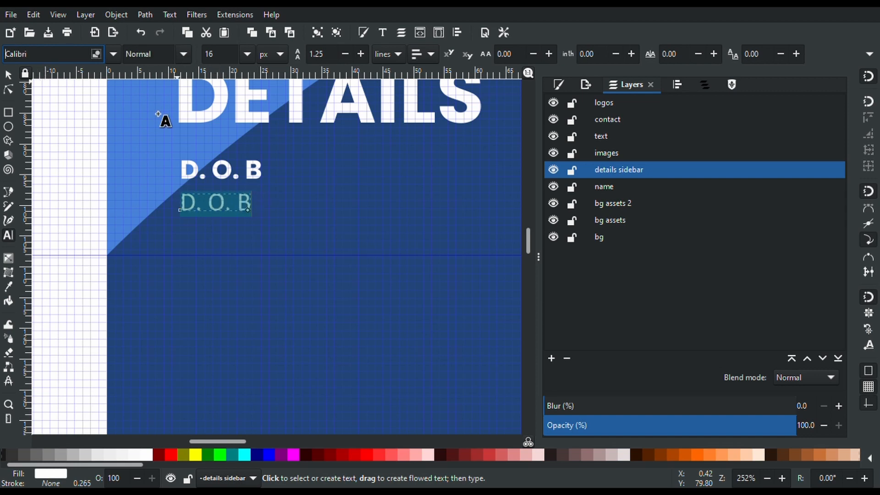
Replace the lower copy's text with '13 January 2000'
double_click(202, 214)
triple_click(203, 213)
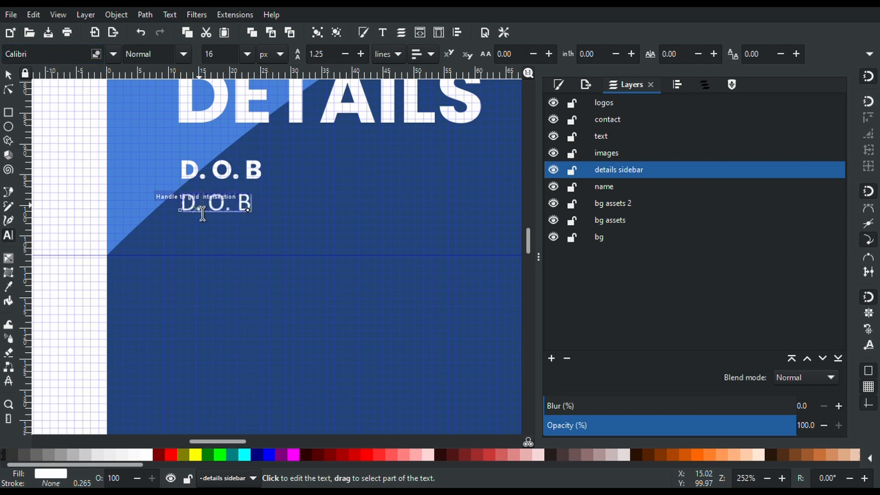
triple_click(203, 213)
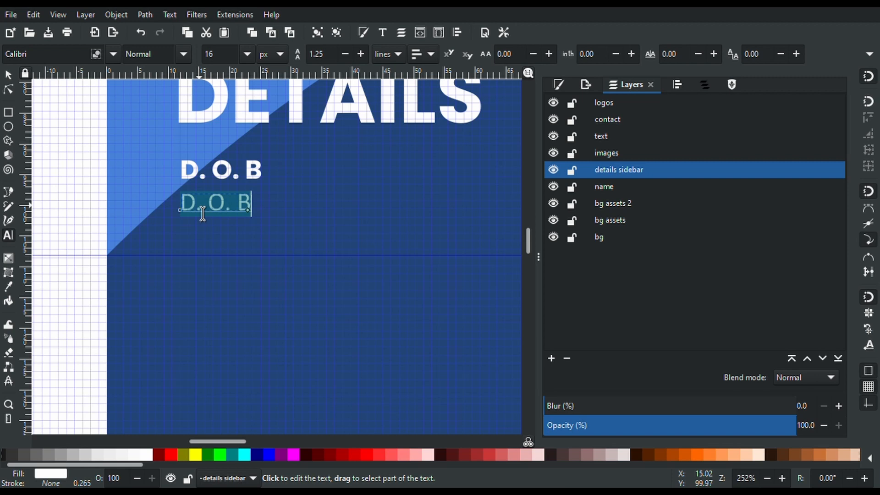
type("13 ")
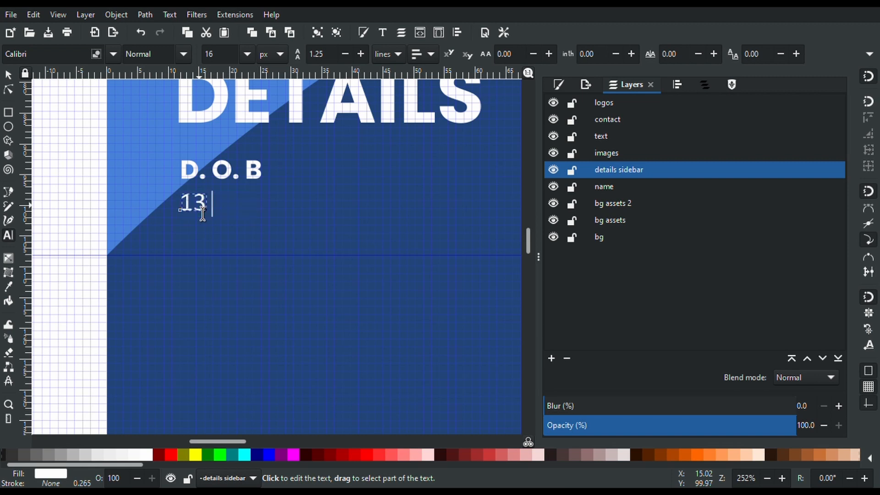
type("January")
key("BackSpace")
type("a")
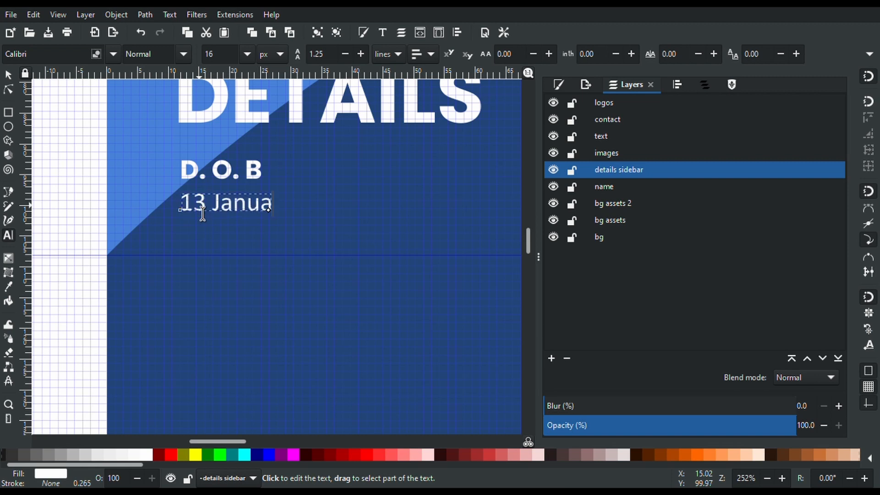
type("ry 20")
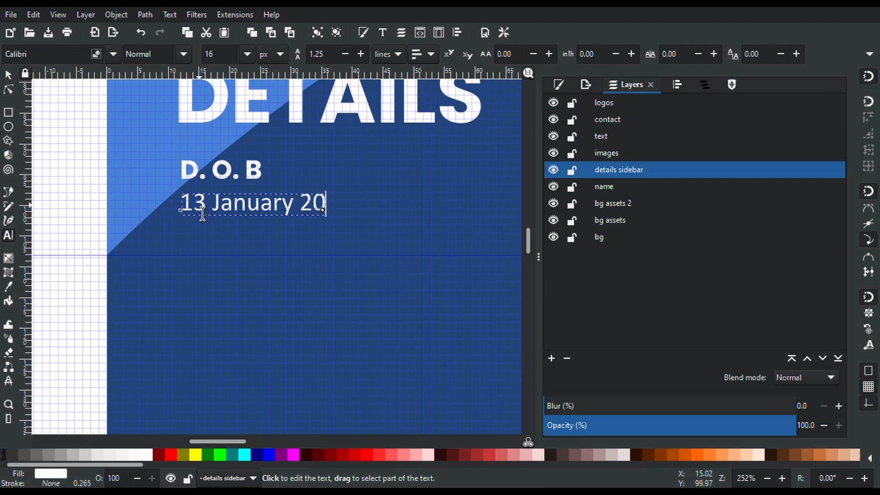
type("00")
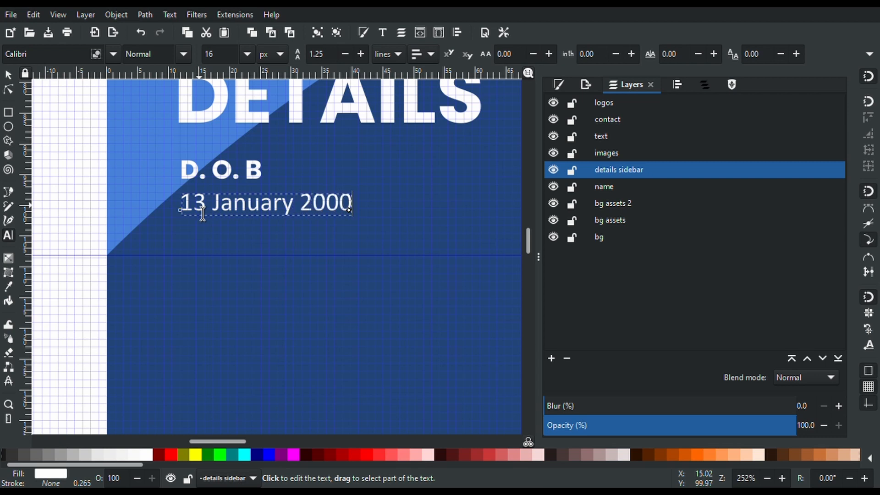
scroll(203, 214, "up", 15)
scroll(203, 214, "down", 15)
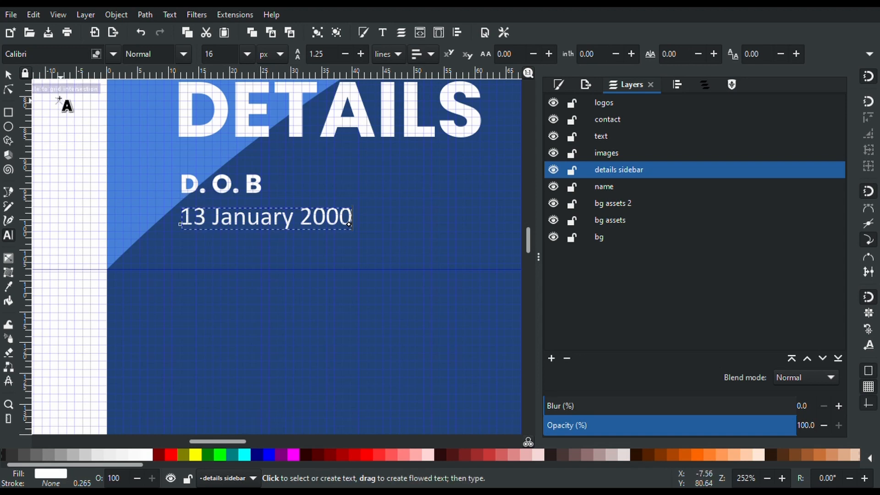
Group the D.O.B label and its date line together
left_click(8, 75)
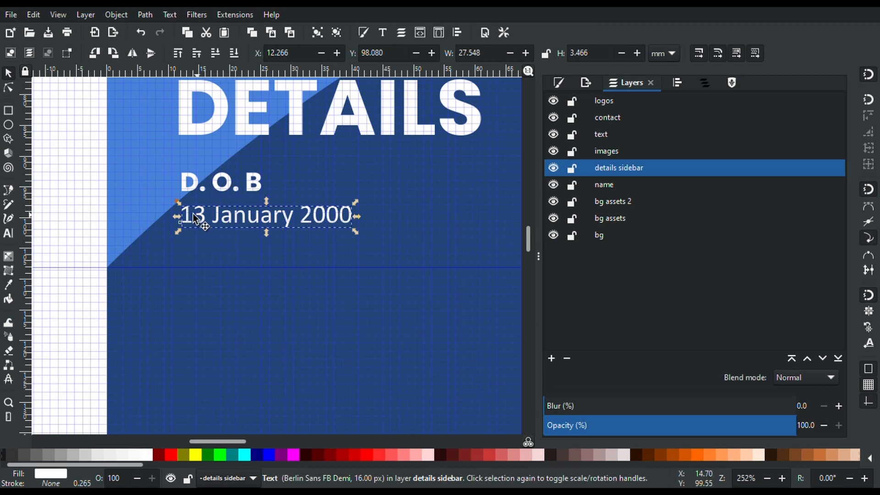
left_click_drag(79, 160, 377, 247)
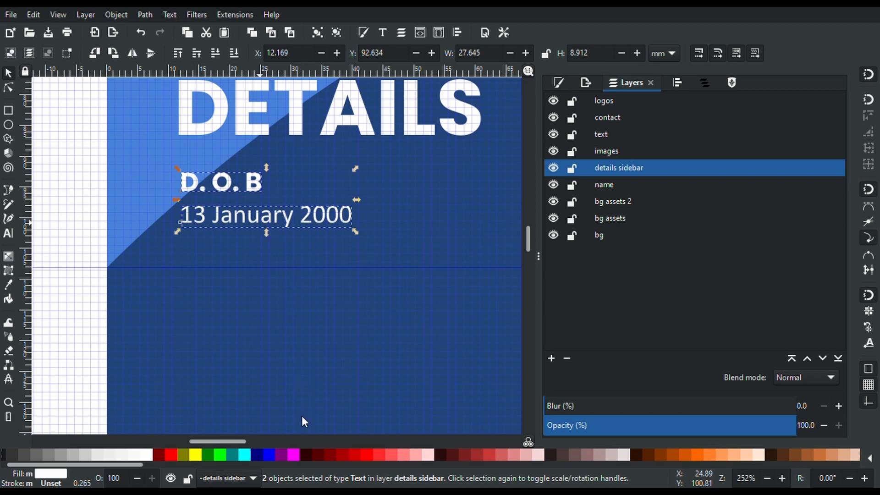
key("ctrl+g")
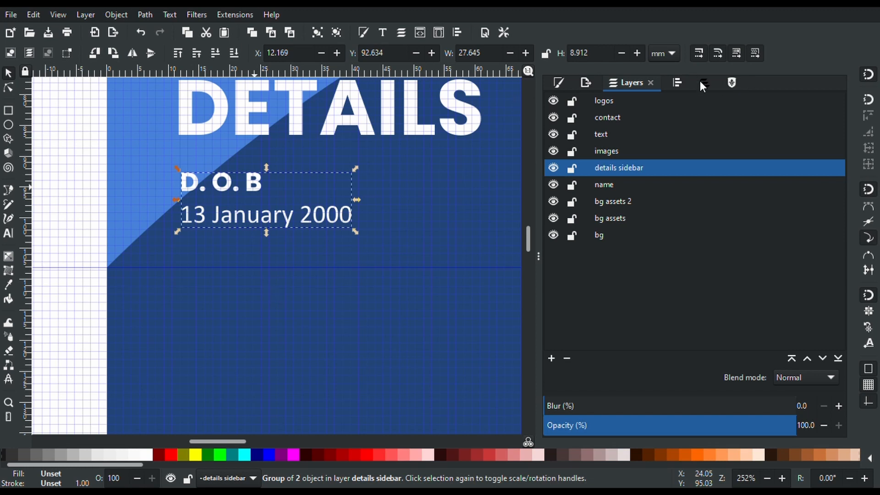
Name the new group 'Date of Birth' in the Objects panel
left_click(130, 26)
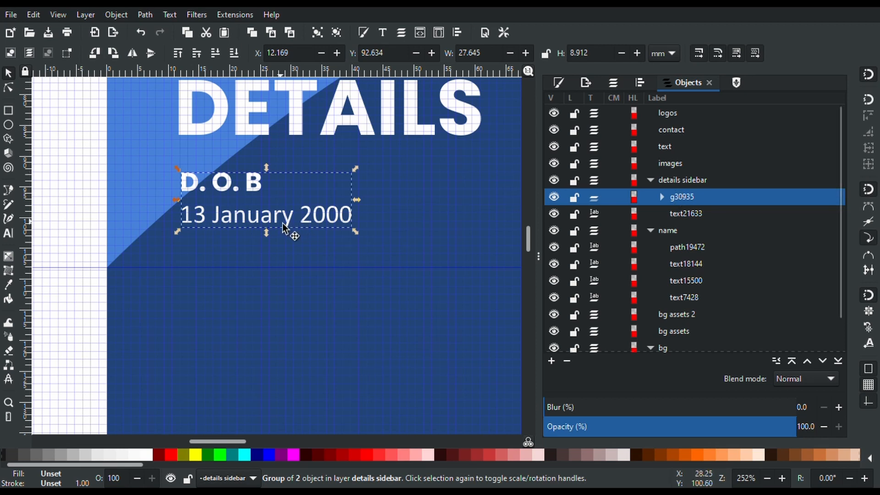
left_click_drag(279, 221, 280, 249)
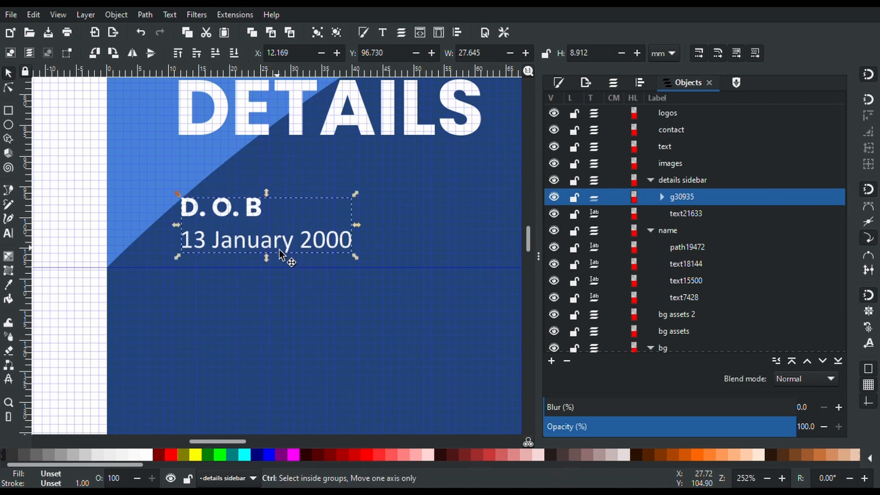
key("ctrl+z")
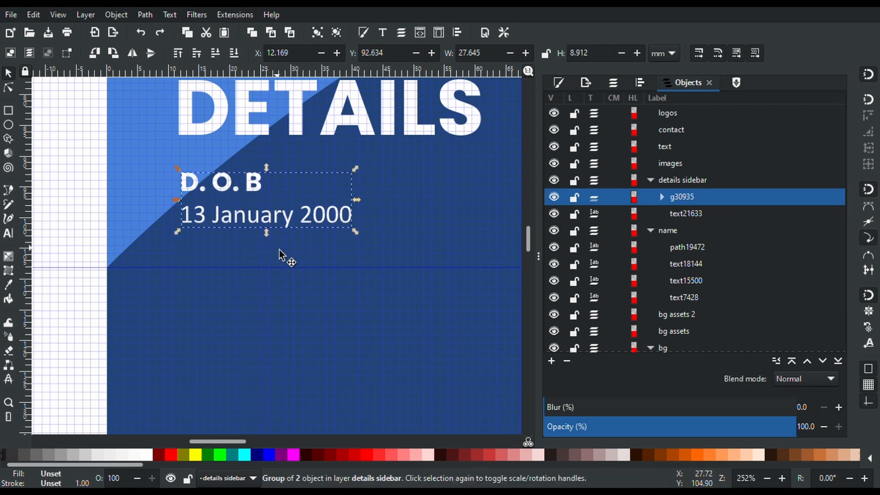
left_click(662, 197)
left_click(662, 197)
double_click(684, 199)
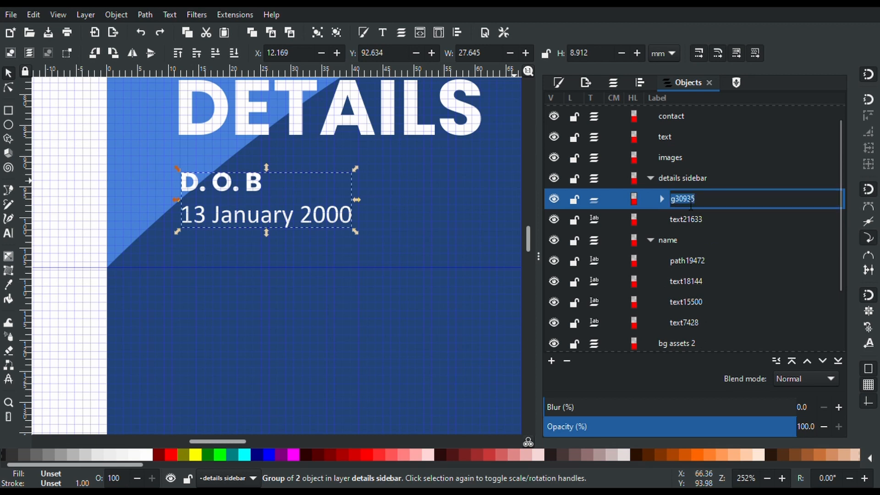
type("D")
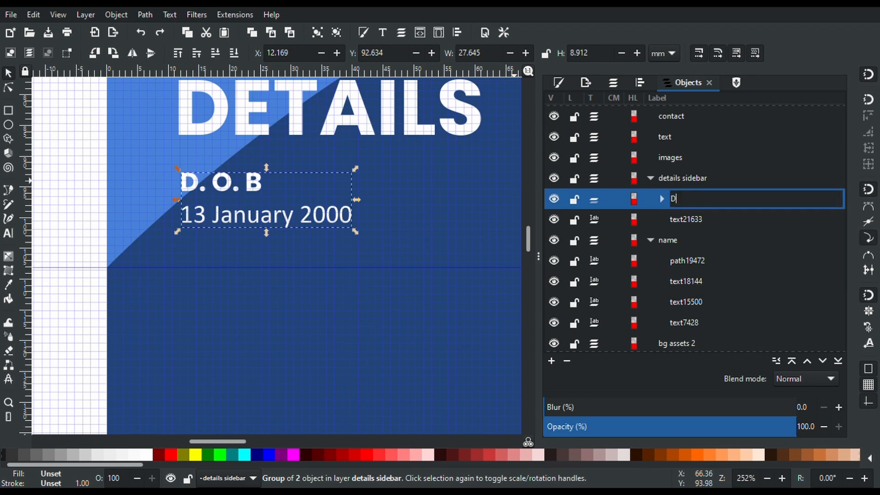
type("ate of Birth")
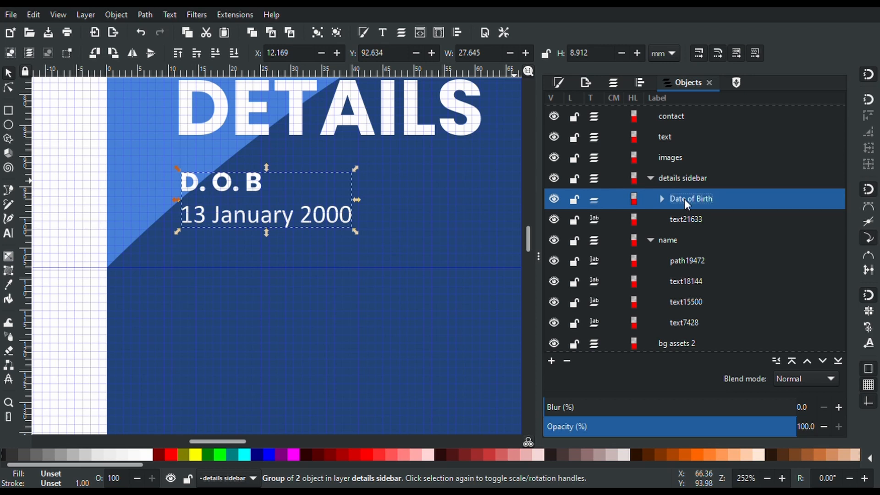
left_click(450, 210)
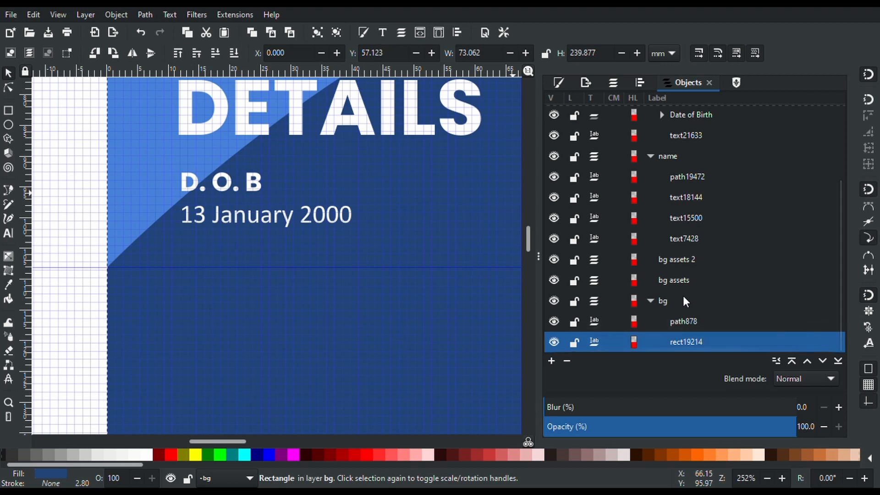
Rename the DETAILS heading entry to 'Details' in the objects list, then select the Date of Birth group
scroll(688, 257, "up", 1)
left_click(685, 150)
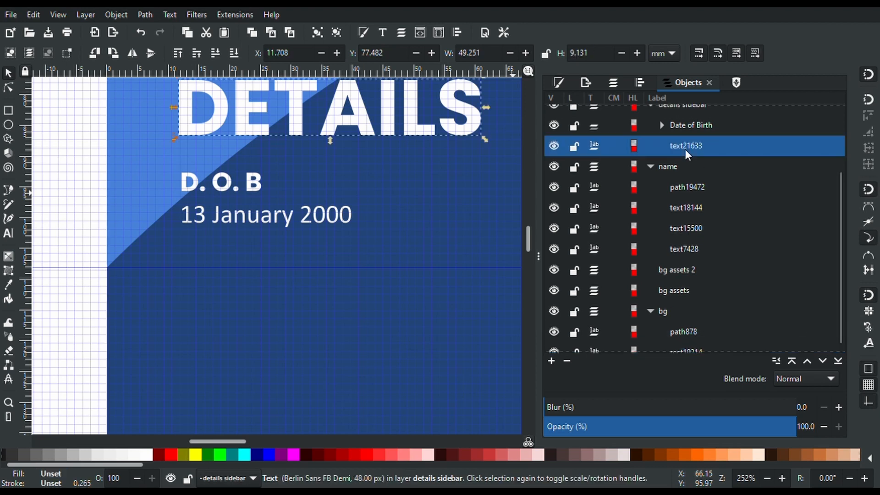
left_click(685, 150)
type("Details")
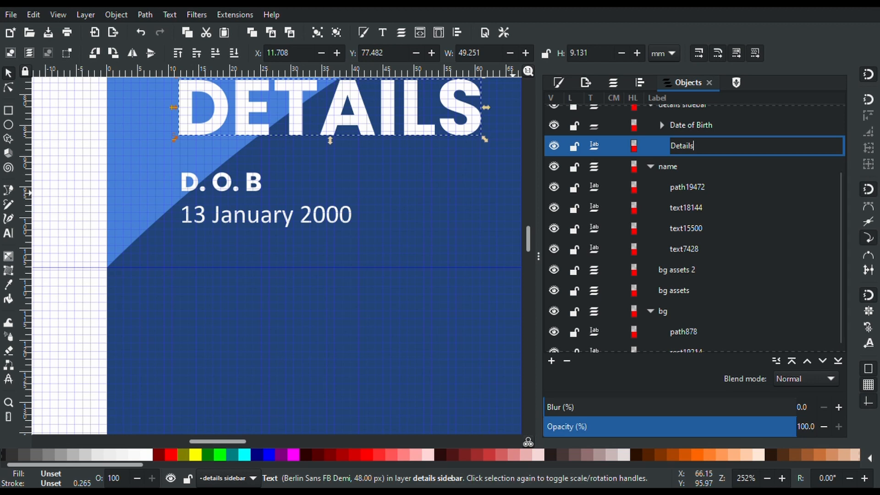
key("Return")
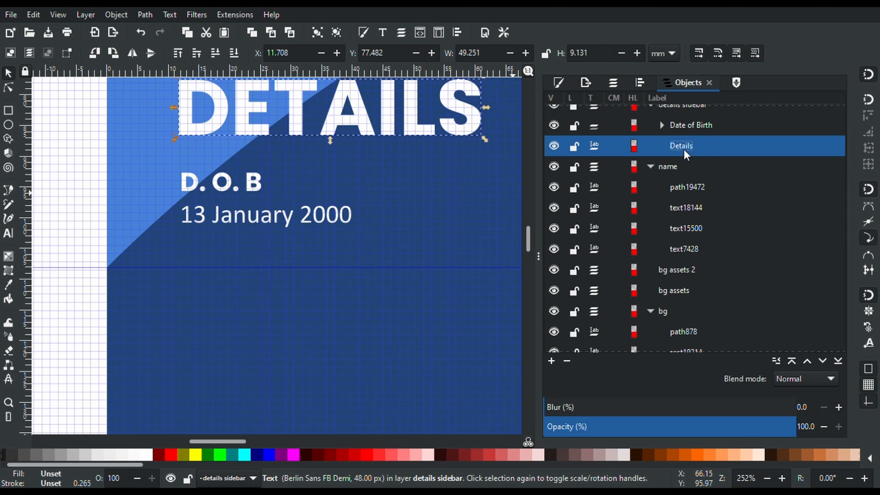
left_click(234, 187)
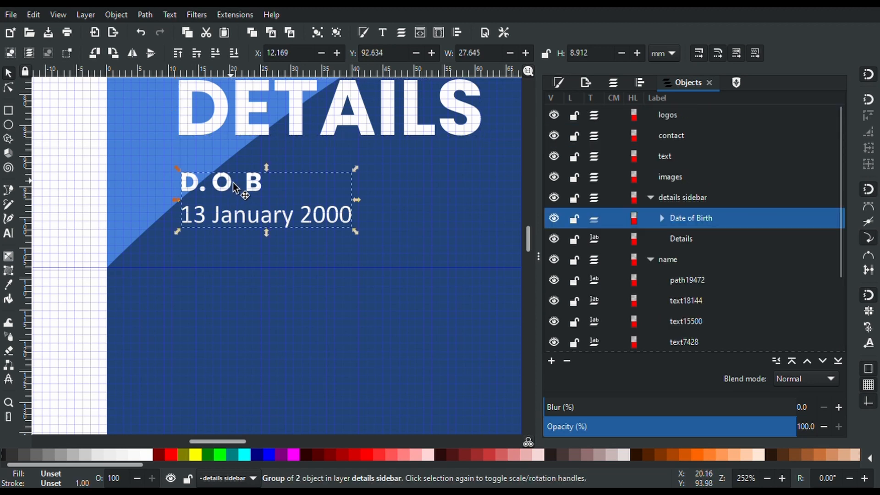
Duplicate the Date of Birth group and move the copy straight down below it
key("ctrl+d")
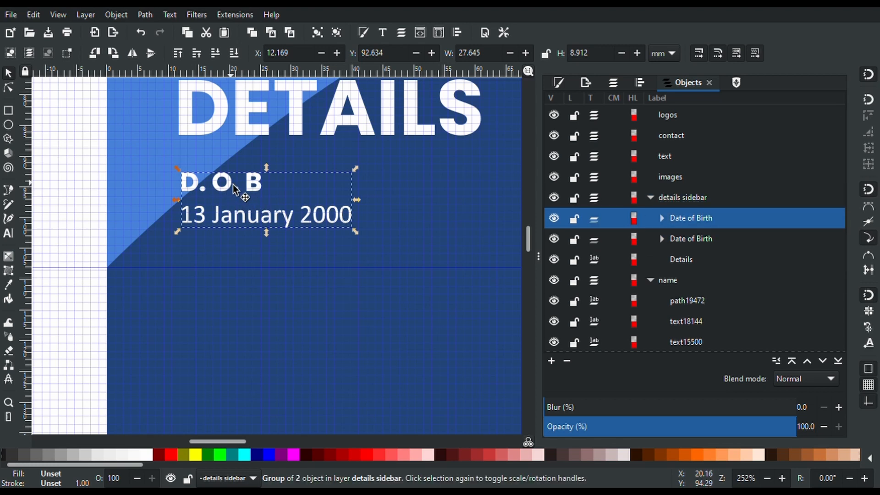
key("ctrl")
left_click_drag(233, 184, 232, 255)
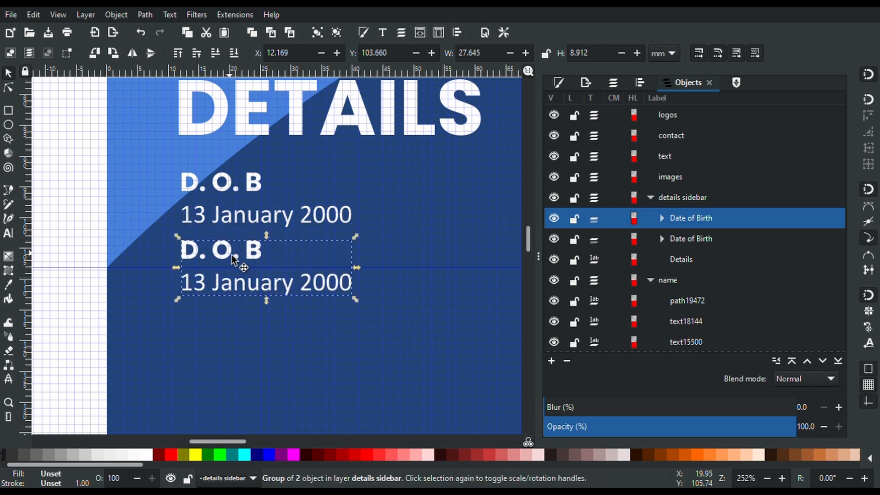
Retype the copied label as 'Place of Birth'
key("t")
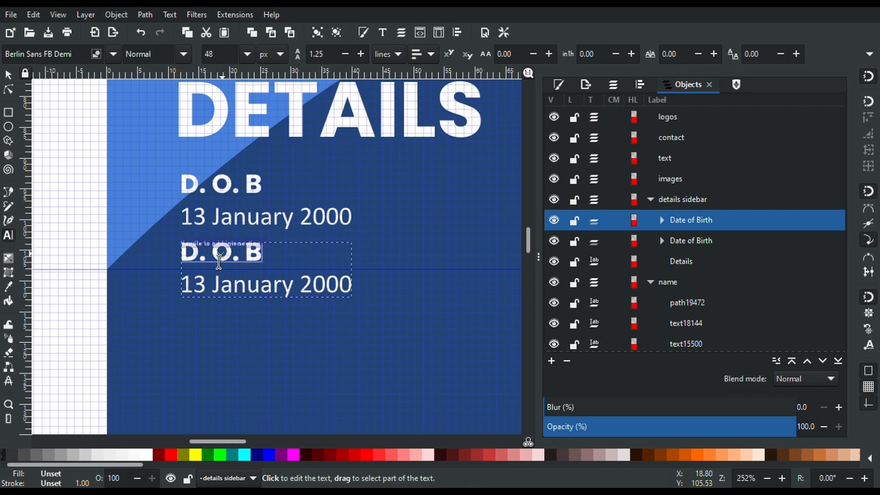
left_click_drag(260, 258, 198, 255)
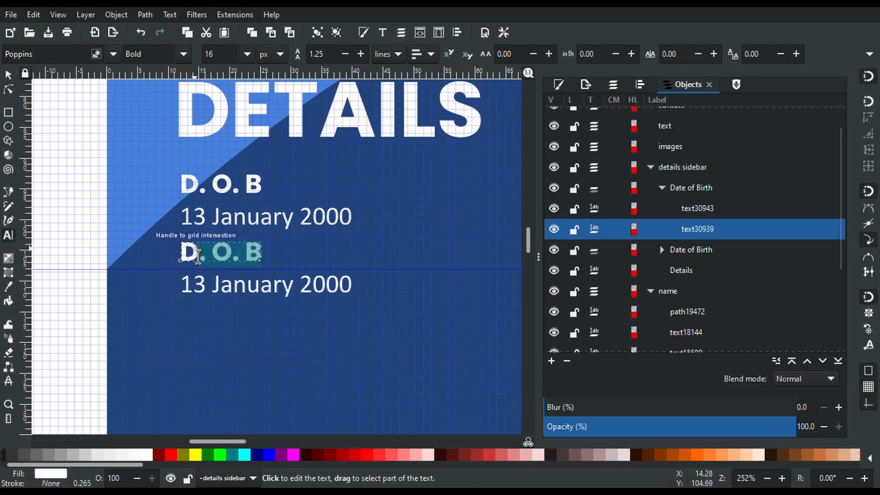
type("Place of Birth")
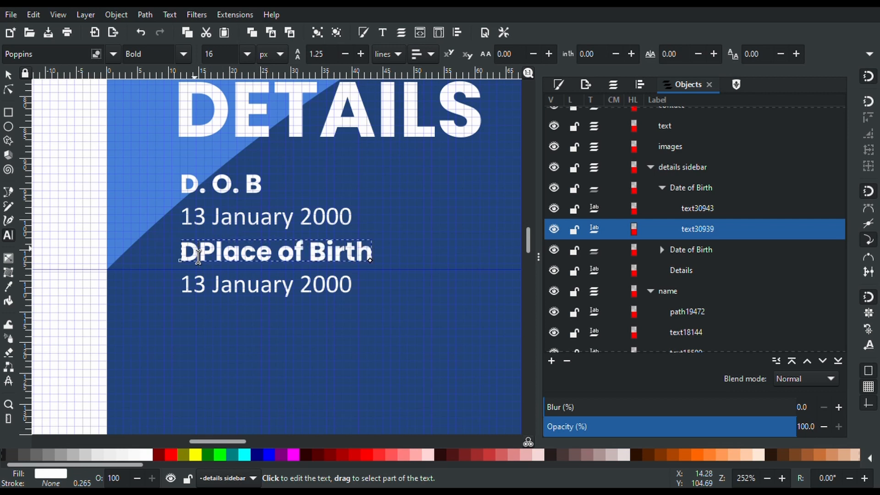
left_click(198, 256)
key("BackSpace")
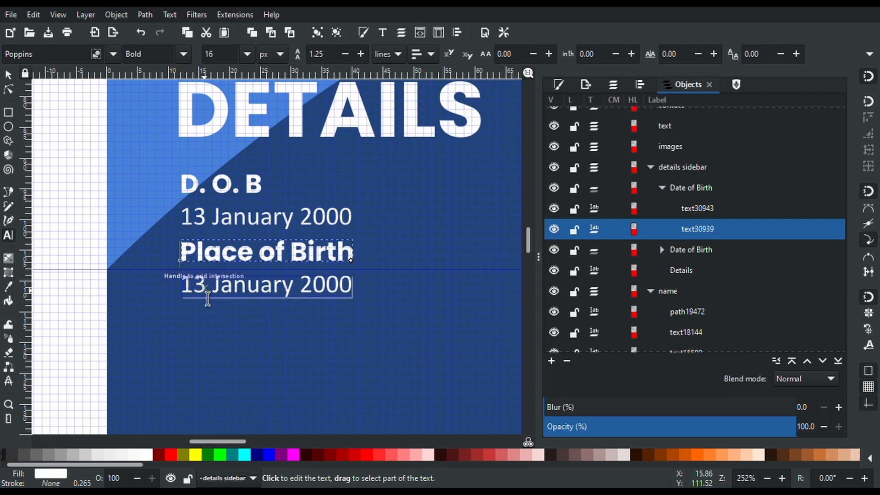
Replace the copied date with 'Swakopmund'
left_click(207, 298)
key("ctrl+a")
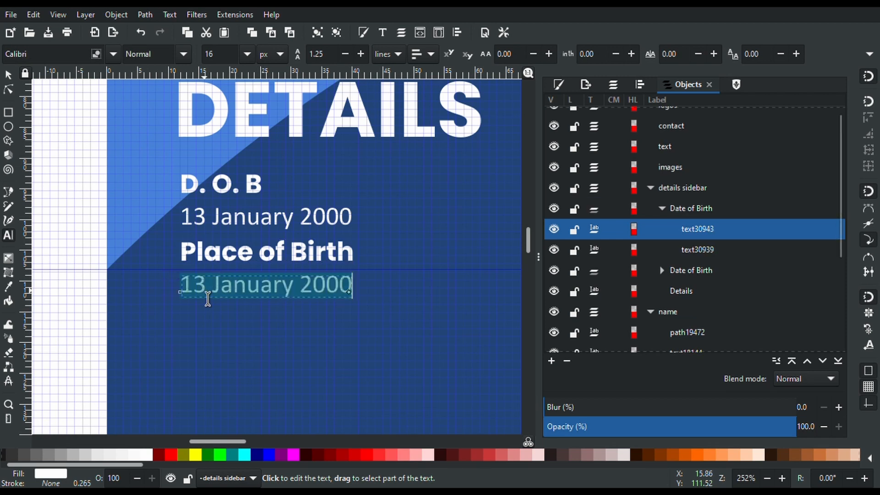
type("Swakopmund")
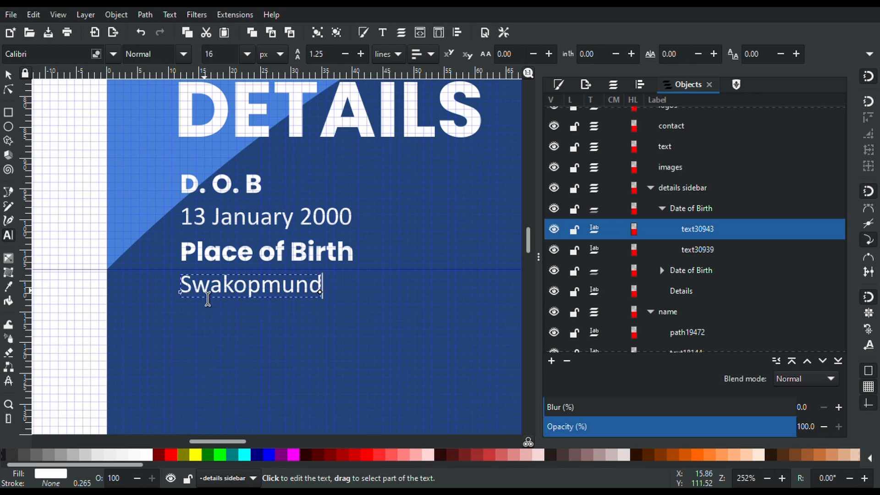
scroll(123, 200, "down", 4)
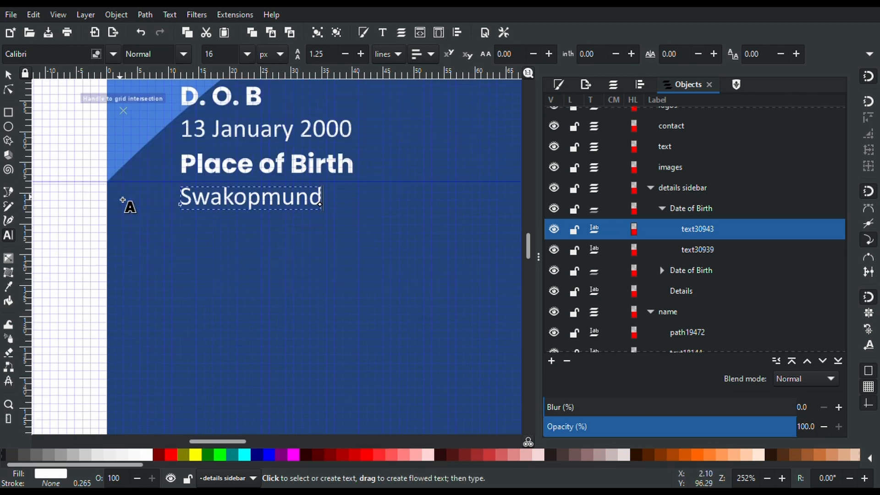
Group the Place of Birth and Swakopmund pair, name it 'Place of Birth', and nudge it down slightly
left_click(8, 75)
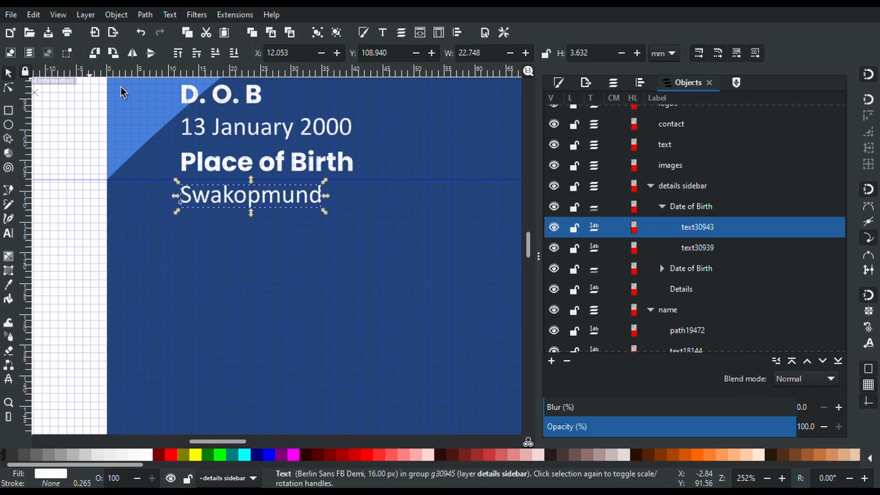
left_click(232, 166)
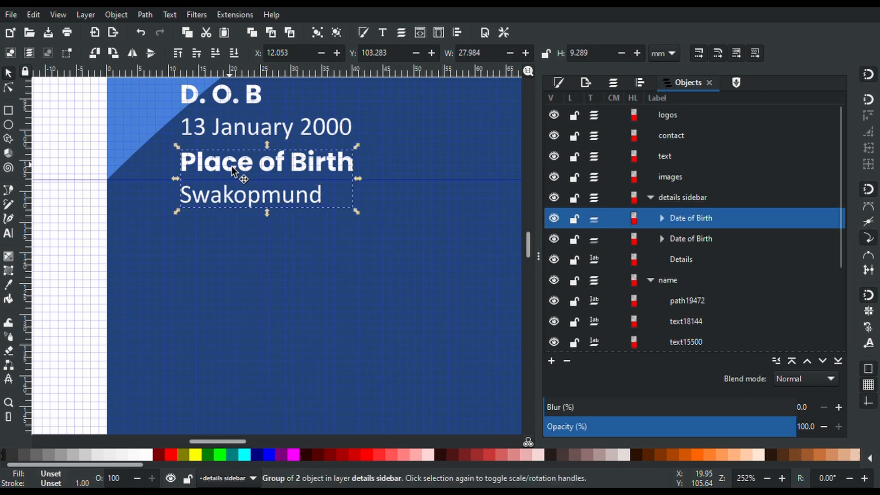
key("ctrl+g")
double_click(677, 217)
type("Place of ")
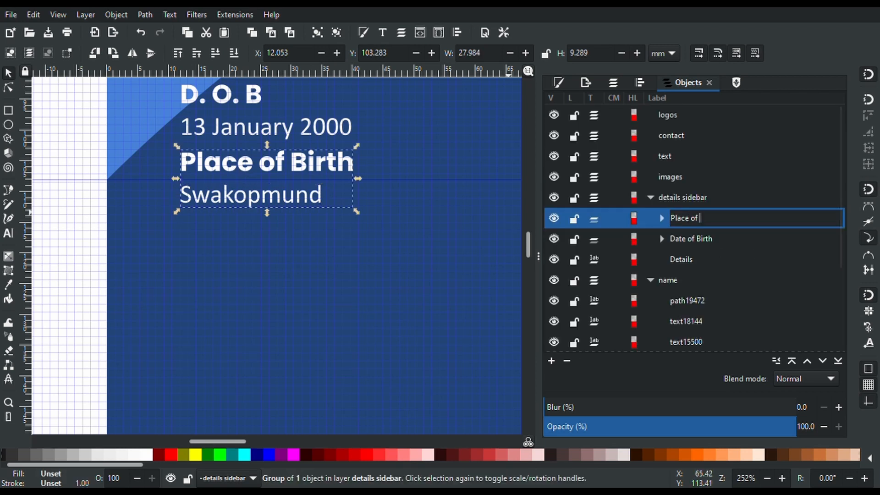
type("Birth")
key("Return")
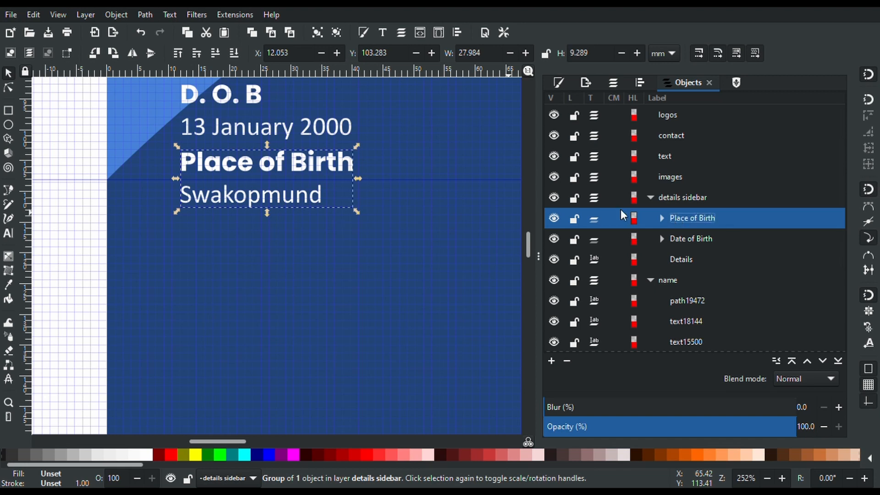
left_click_drag(308, 164, 308, 172)
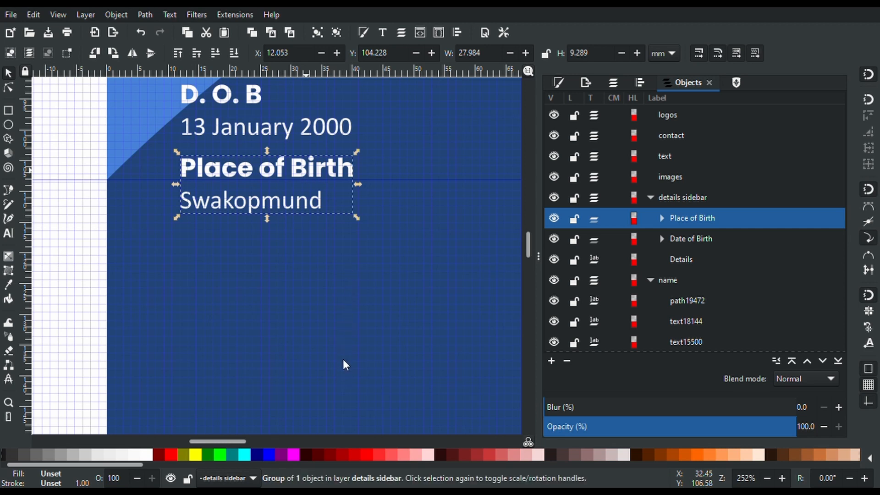
Duplicate the Place of Birth pair below itself and retype the copy's label as 'Nationalism'
left_click(339, 196)
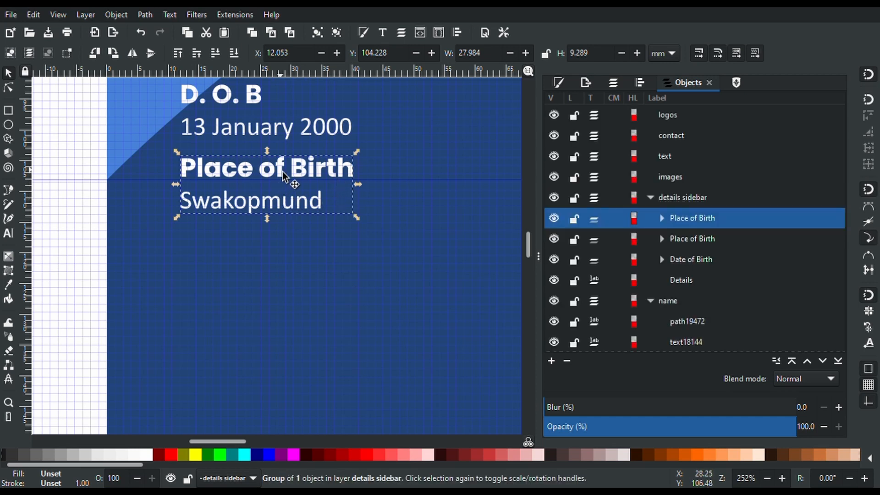
left_click_drag(283, 173, 289, 247)
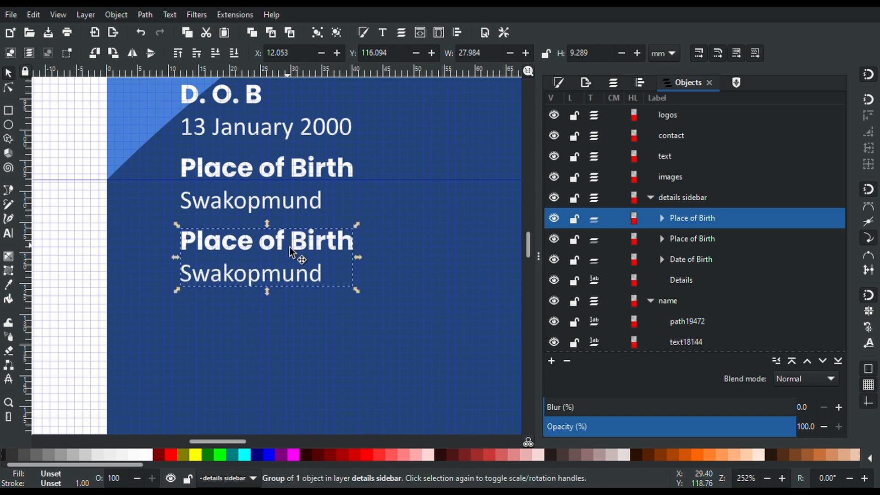
key("t")
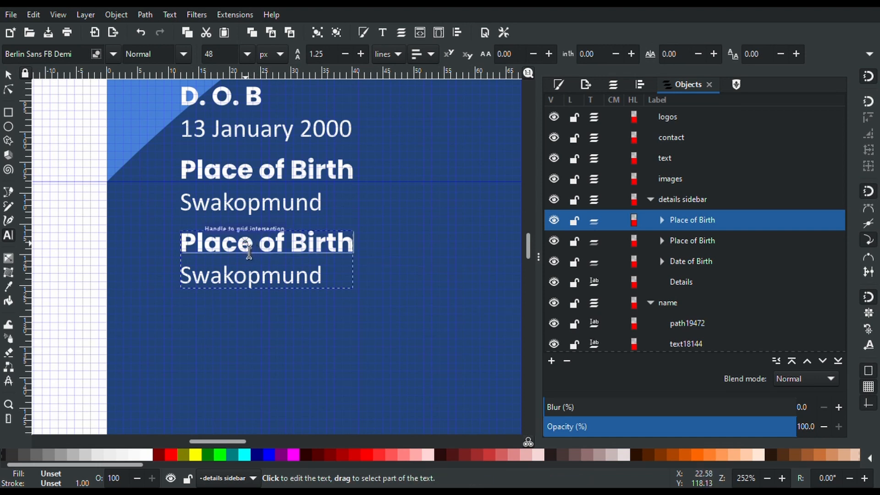
triple_click(249, 251)
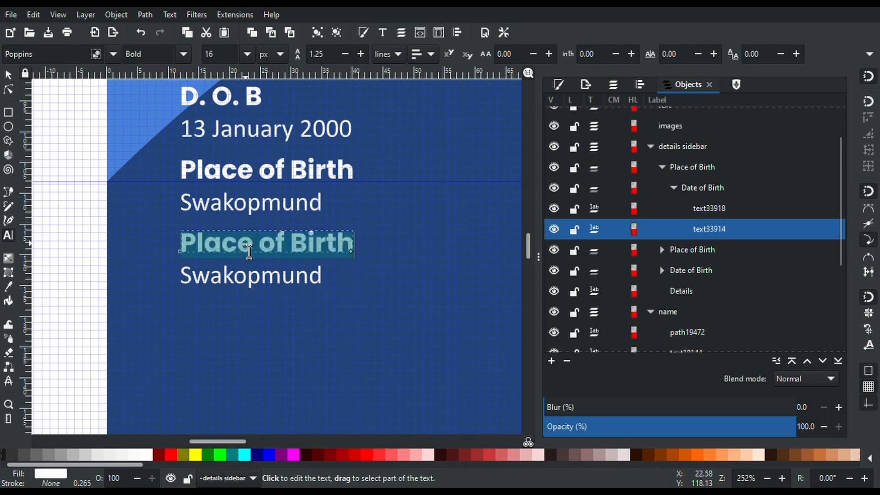
type("M")
key("BackSpace")
type("Nationalism")
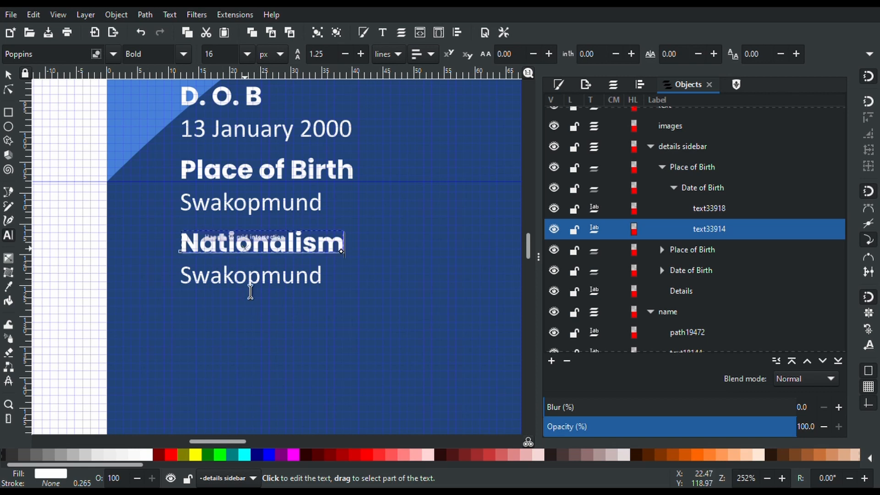
Replace the copy's Swakopmund value with 'Namibia'
triple_click(253, 288)
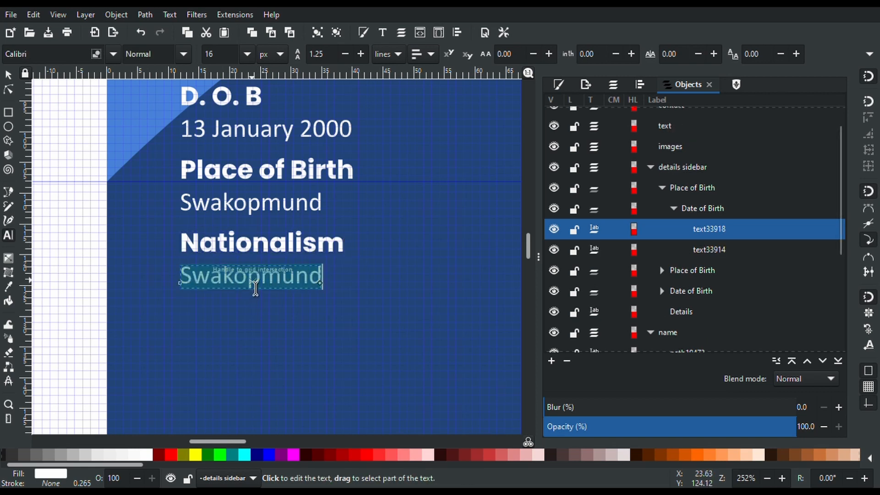
type("Namibia")
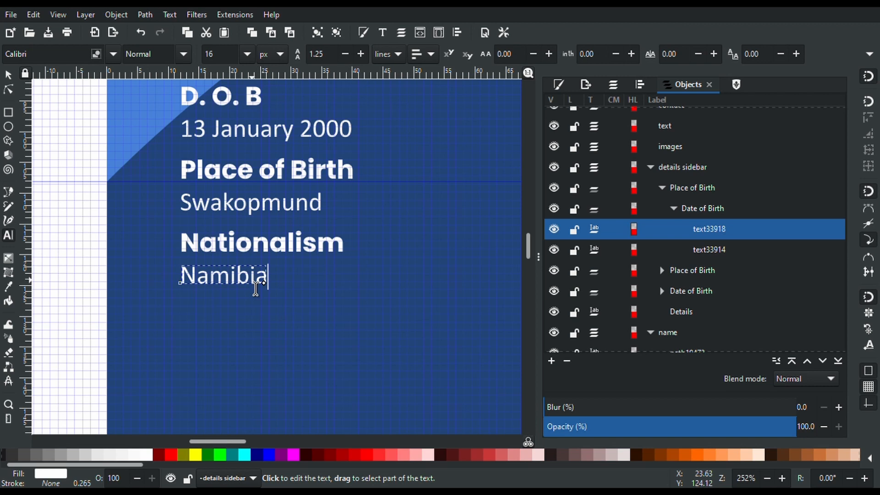
scroll(256, 288, "down", 2)
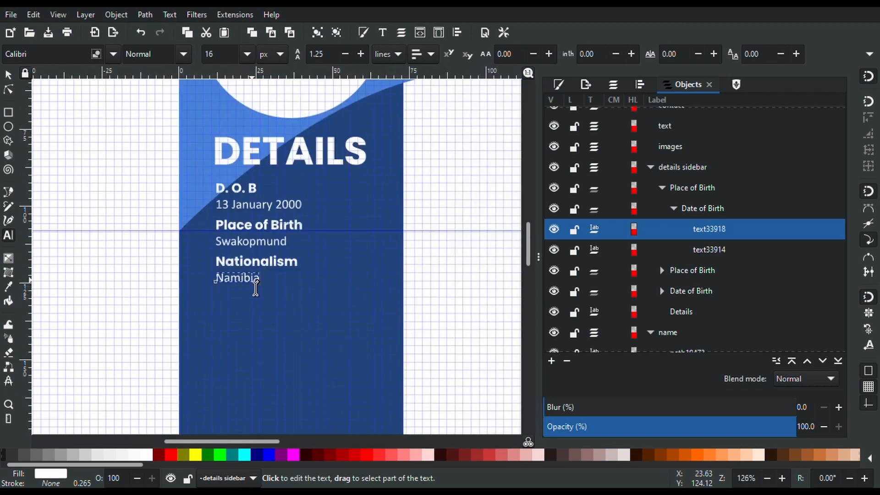
scroll(256, 288, "up", 2)
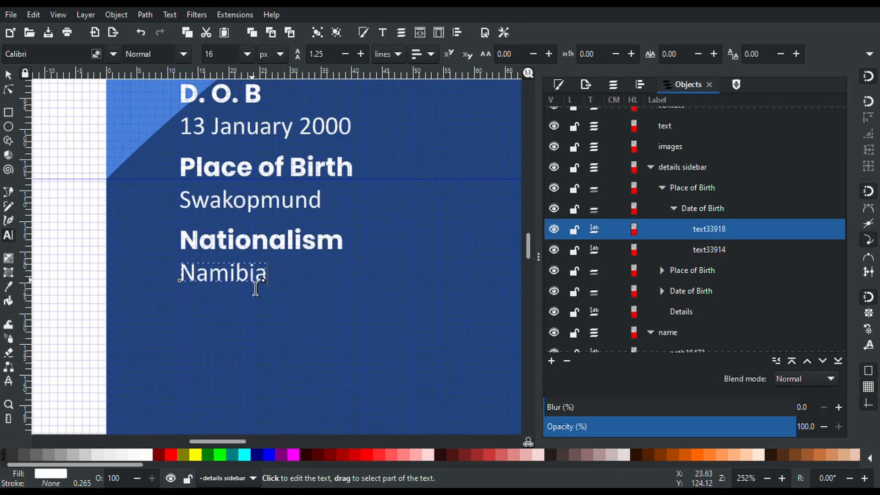
Rename the copied group to 'Nationality' in the objects list
left_click(7, 76)
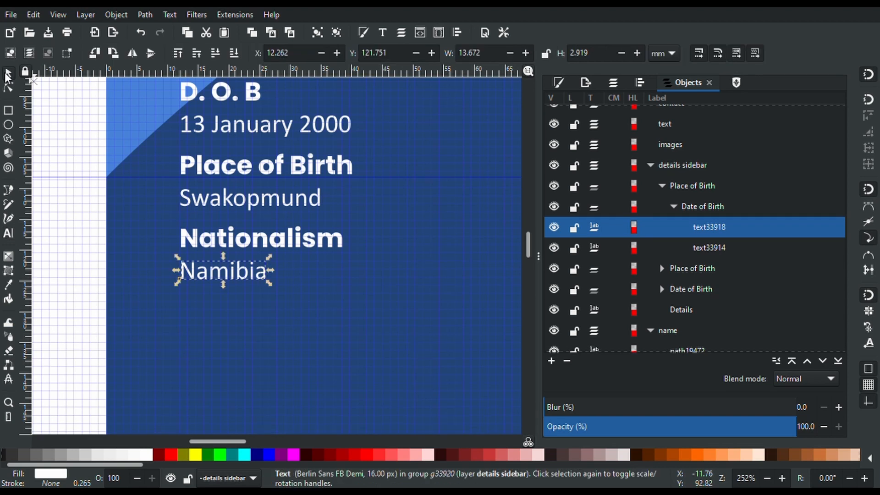
left_click(285, 242)
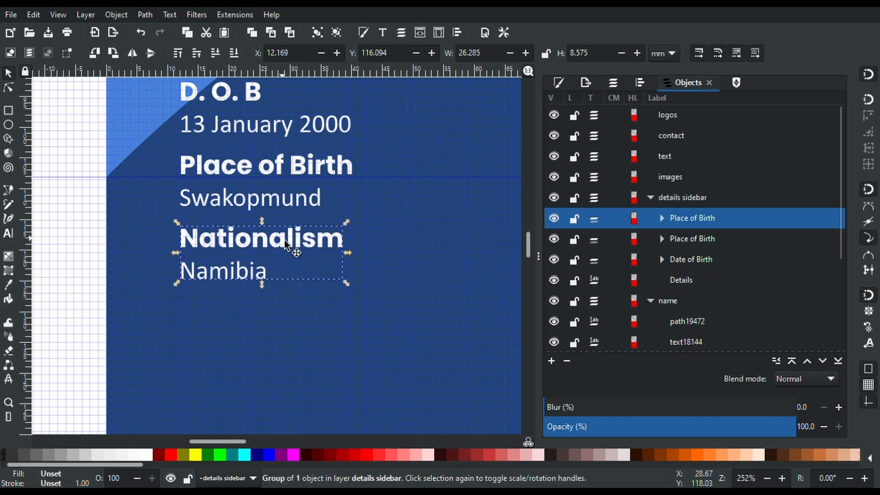
double_click(685, 216)
type("Nationality")
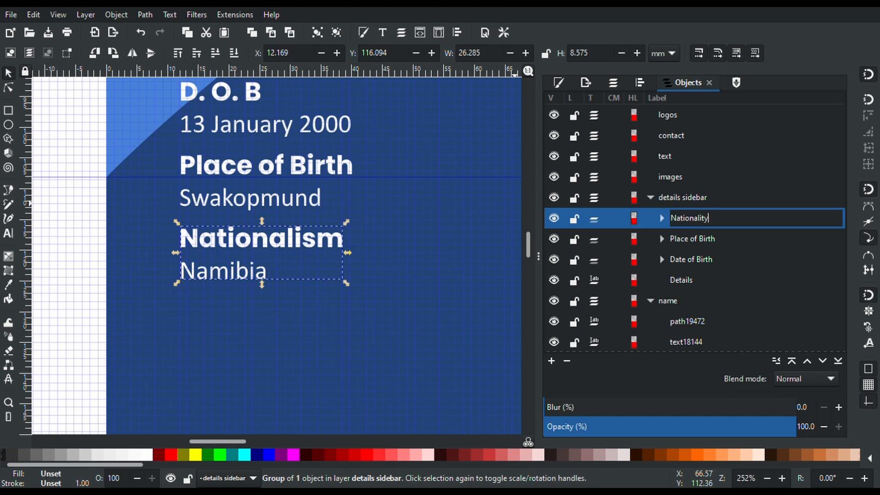
key("Return")
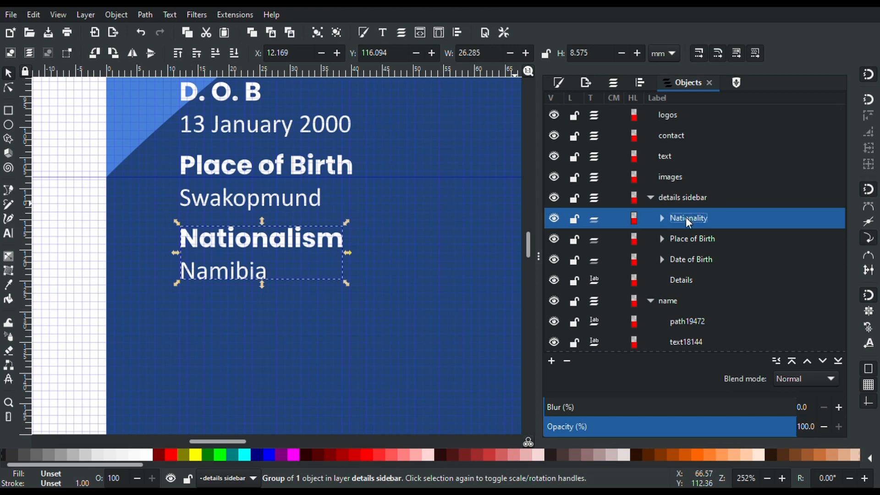
Correct the heading from 'Nationalism' to 'Nationality' and reselect the Nationality group
double_click(323, 245)
double_click(323, 246)
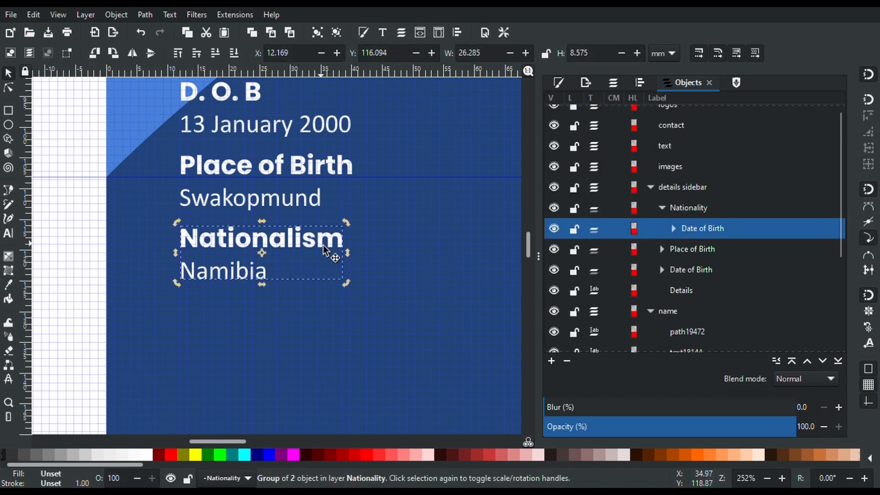
key("t")
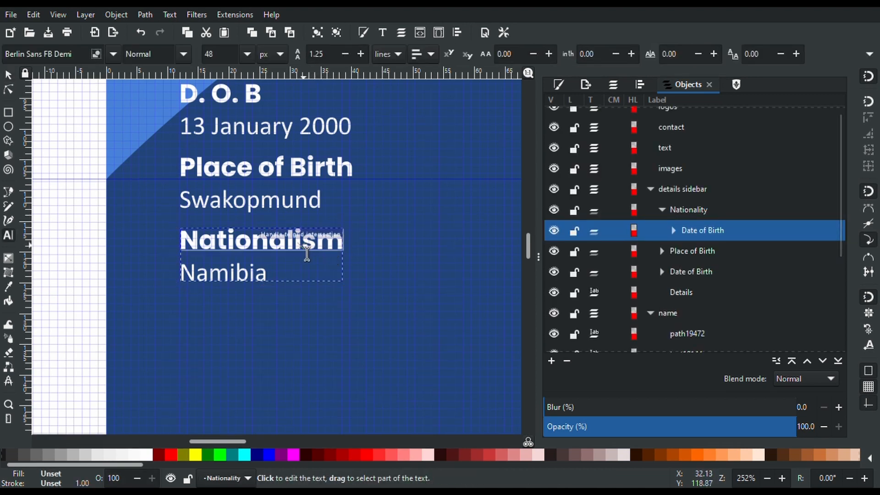
left_click_drag(306, 254, 347, 248)
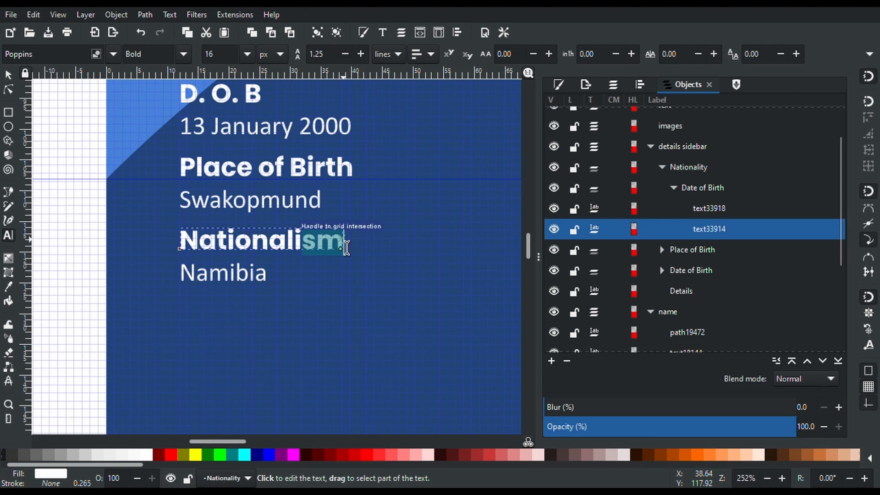
type("ty")
scroll(348, 248, "down", 2, "ctrl")
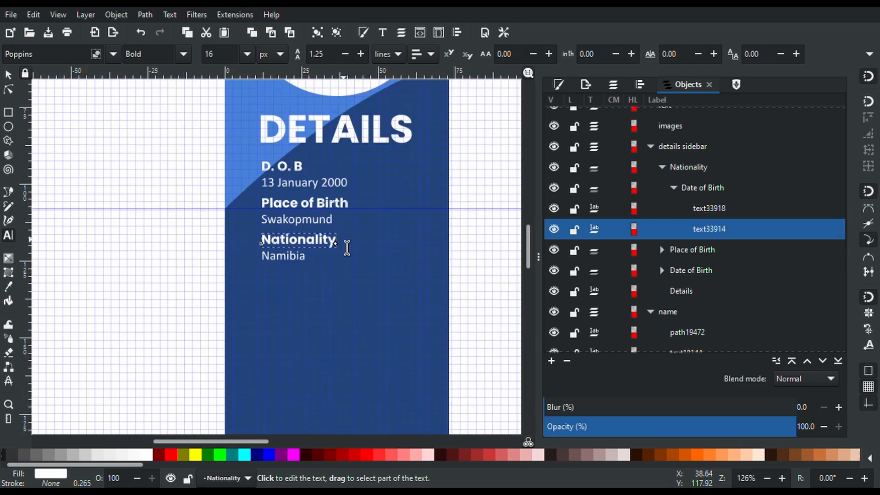
scroll(288, 260, "up", 2, "ctrl")
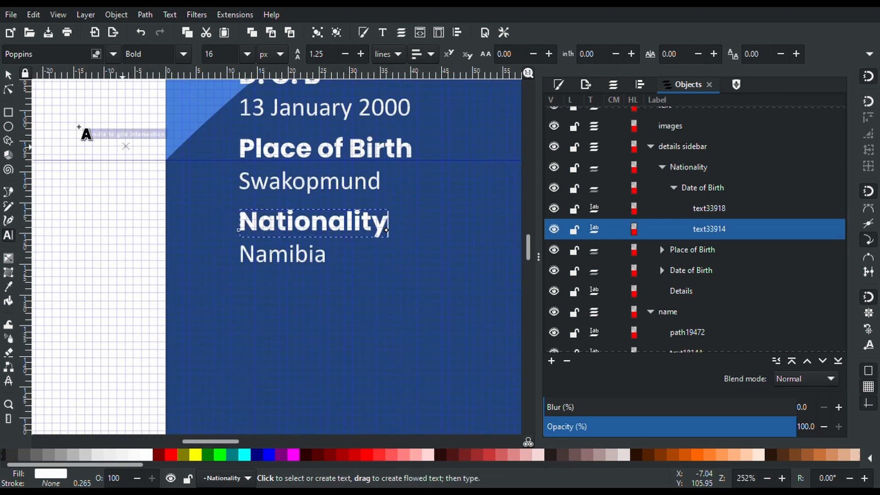
left_click(8, 75)
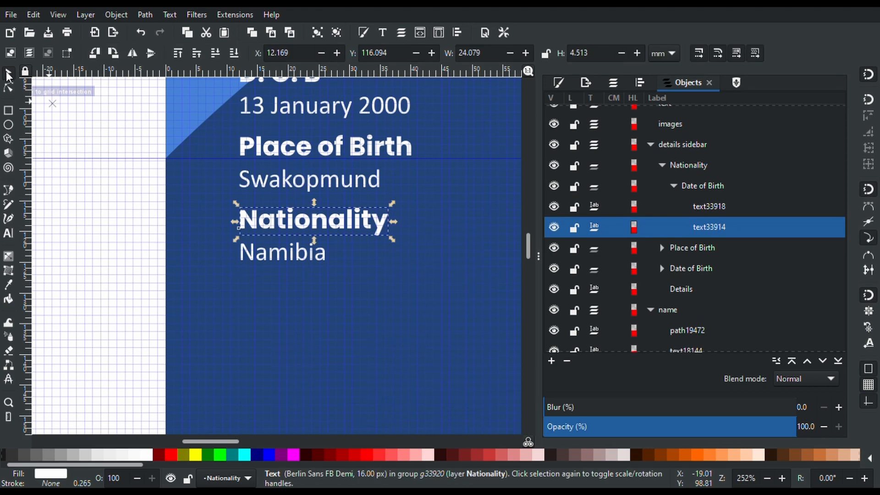
left_click(156, 240)
left_click(320, 265)
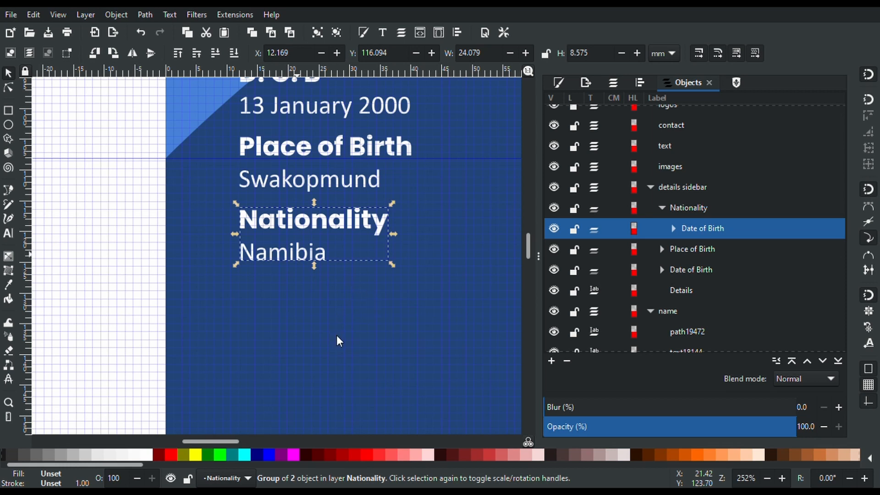
Duplicate the Nationality pair below Namibia and retype the copy's heading as 'ID Number'
left_click(329, 163)
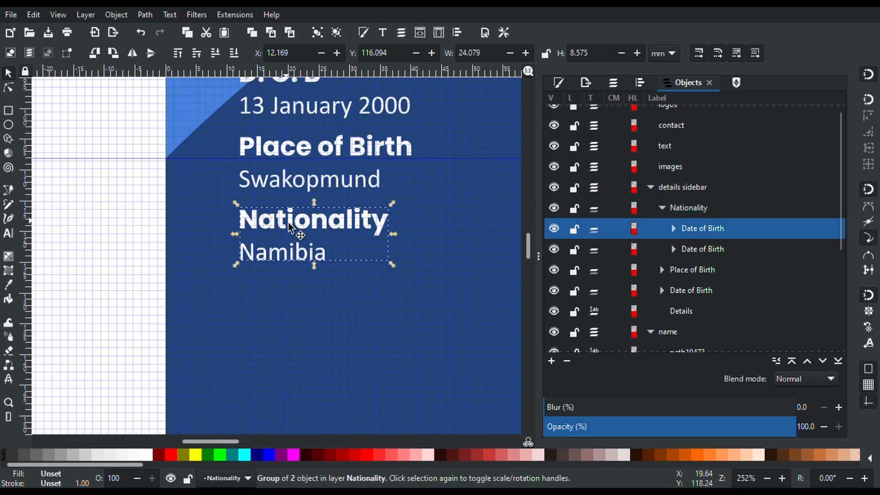
left_click_drag(285, 222, 288, 298)
double_click(287, 298)
double_click(287, 298)
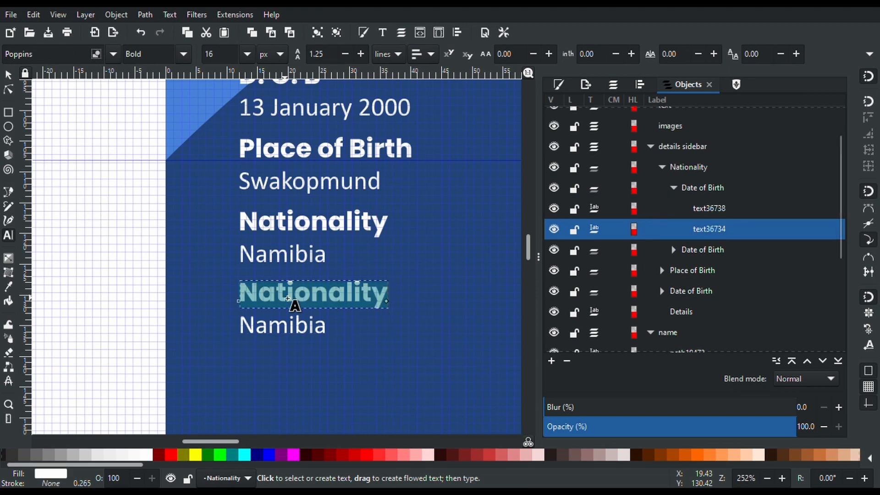
type("ID Numb")
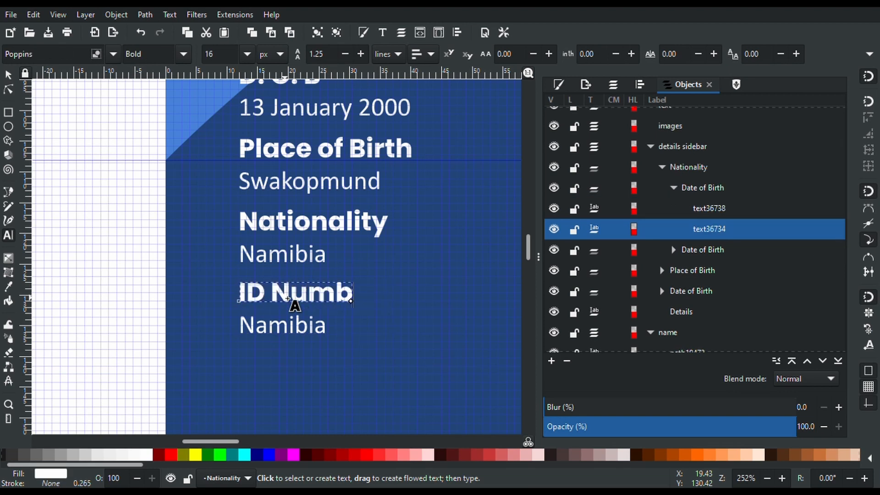
type("er")
Replace the copy's Namibia value with the ID number
double_click(285, 329)
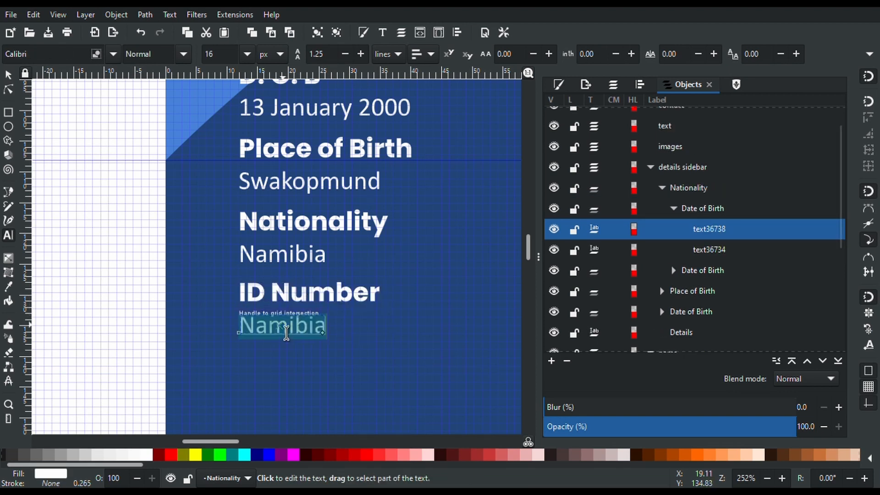
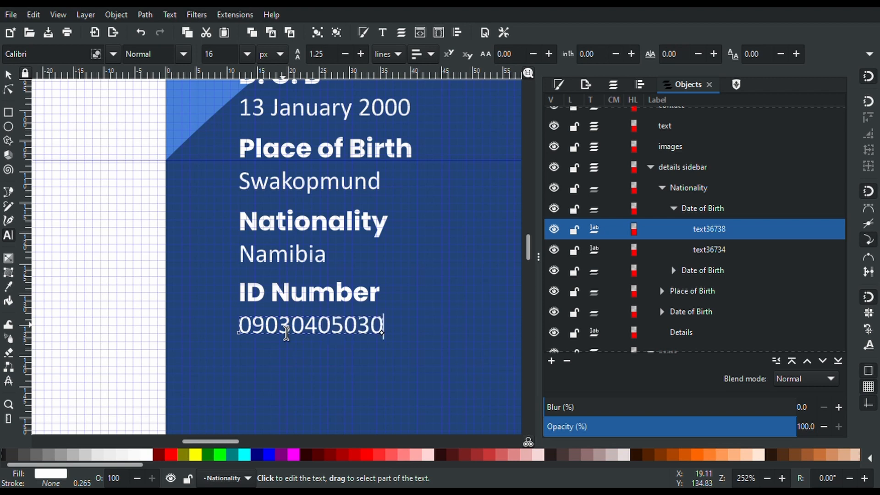
scroll(286, 332, "down", 2)
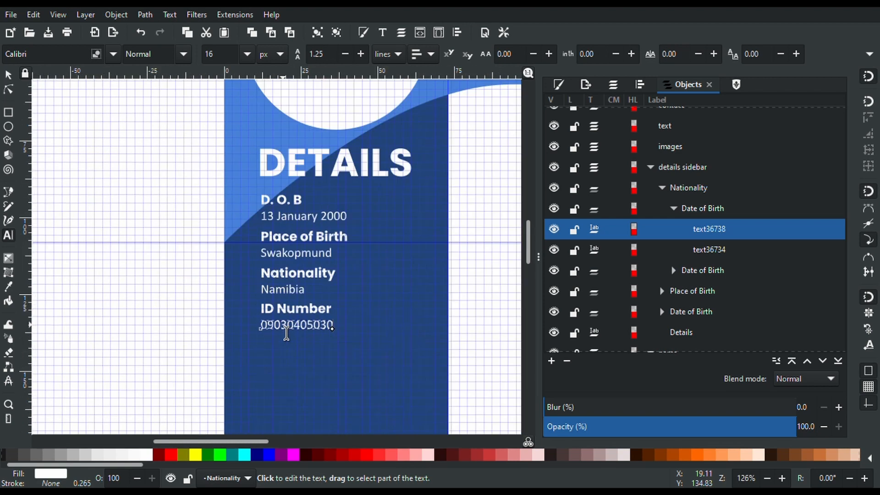
scroll(286, 333, "up", 5)
scroll(286, 334, "down", 5)
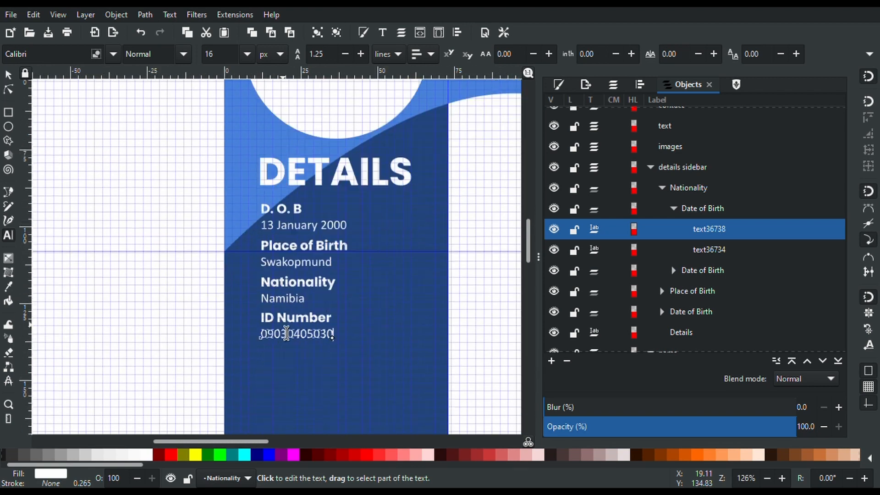
scroll(286, 333, "up", 3)
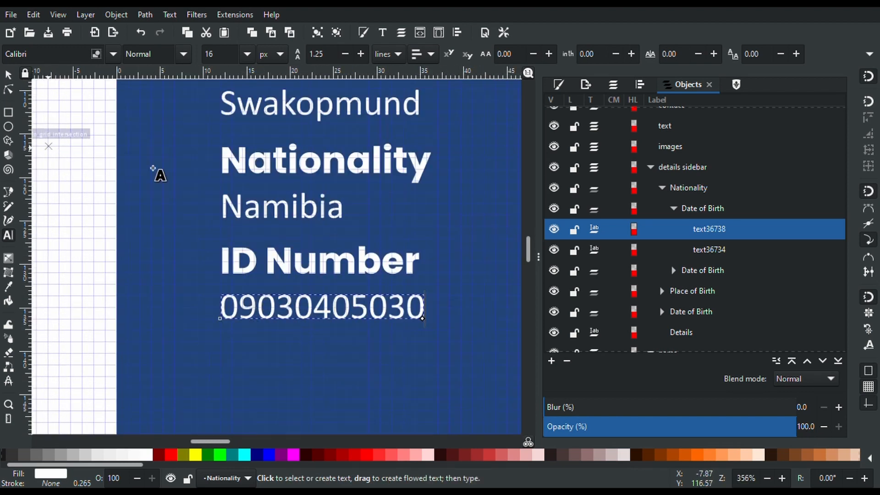
scroll(230, 209, "down", 3)
key("s")
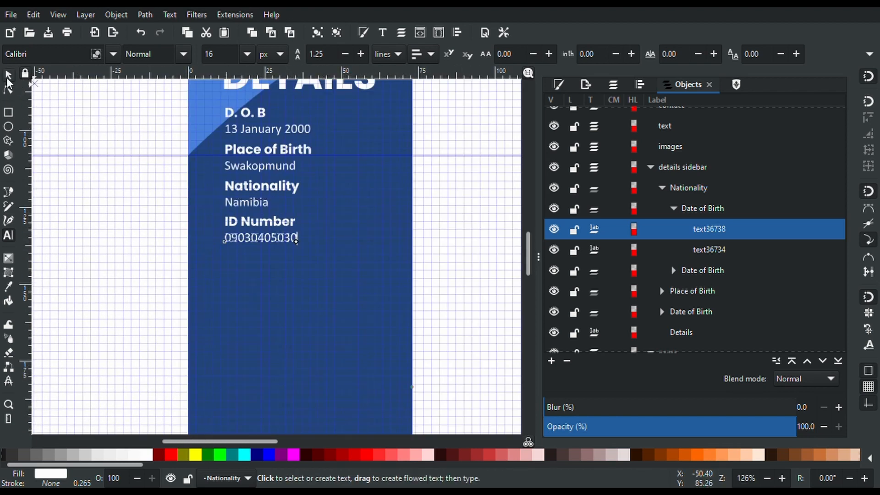
scroll(287, 209, "up", 2)
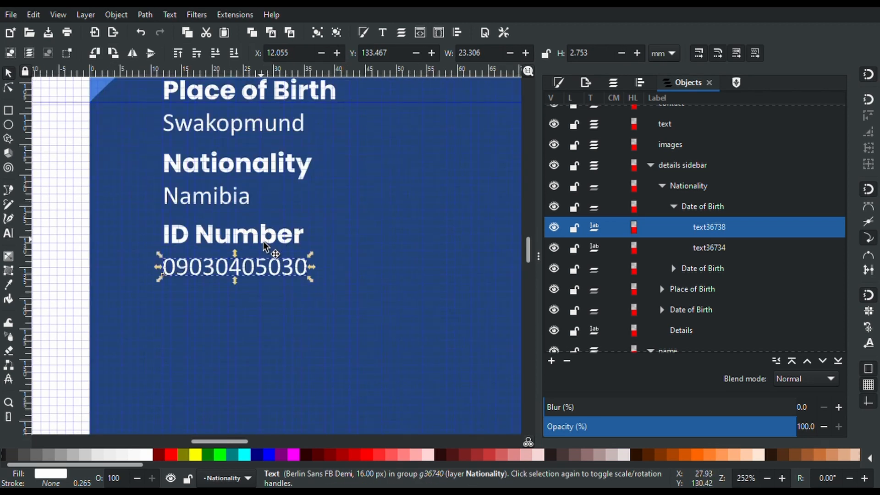
left_click(264, 246)
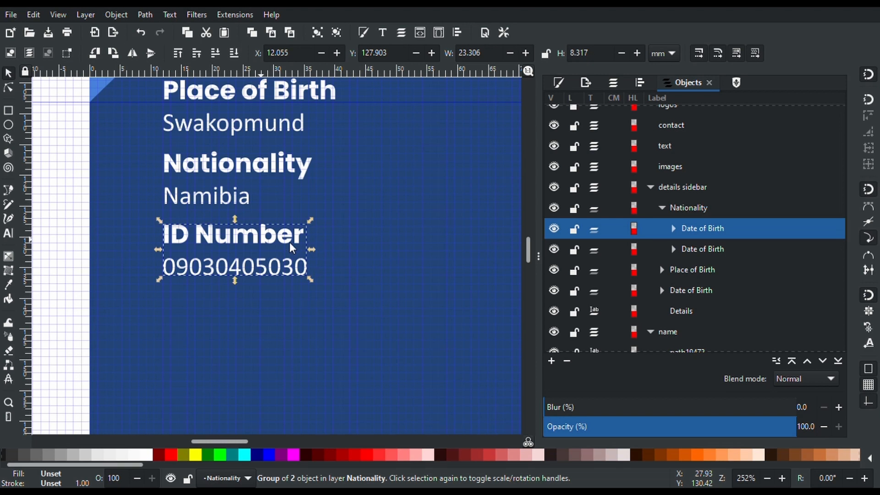
key("ctrl+d")
double_click(695, 228)
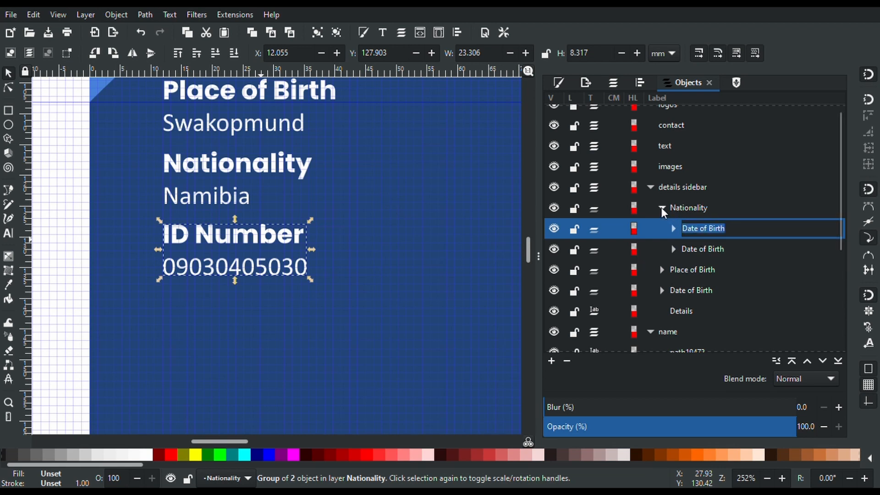
left_click(661, 207)
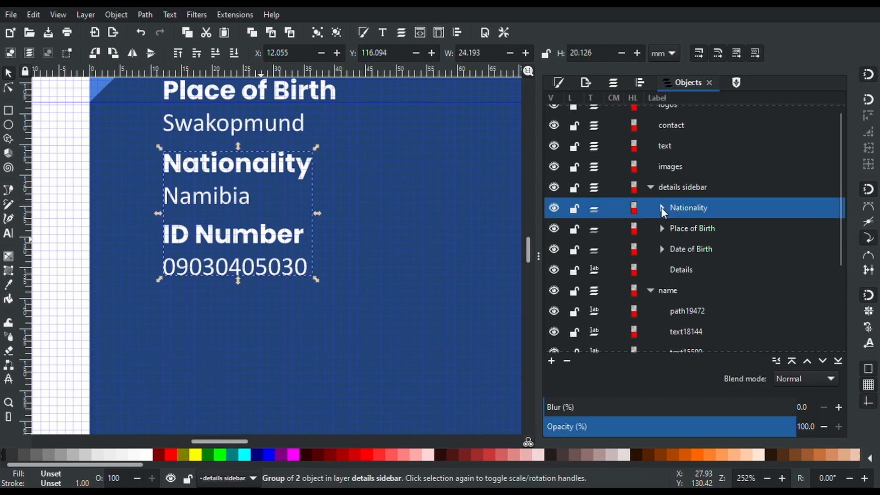
left_click(680, 230)
left_click(685, 247)
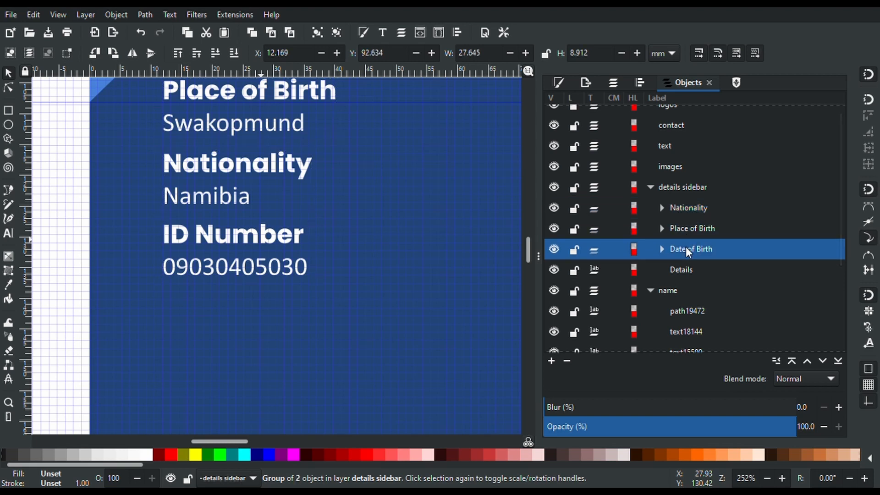
left_click(680, 214)
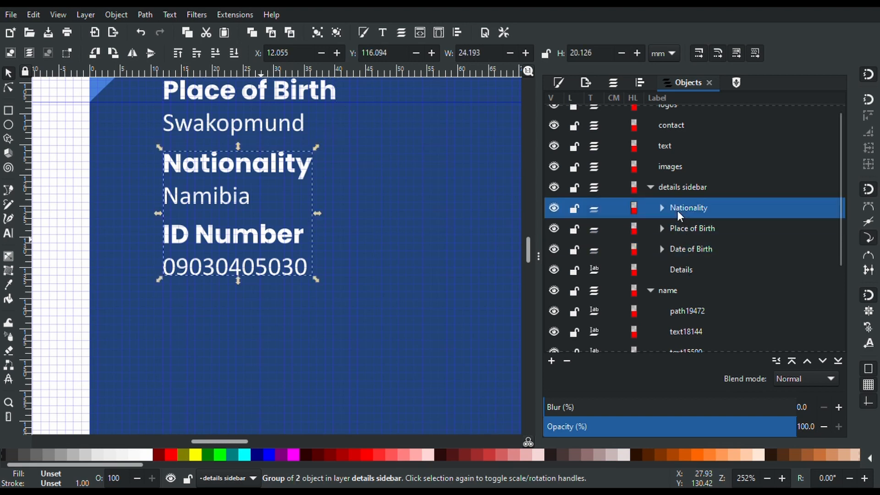
left_click(256, 234)
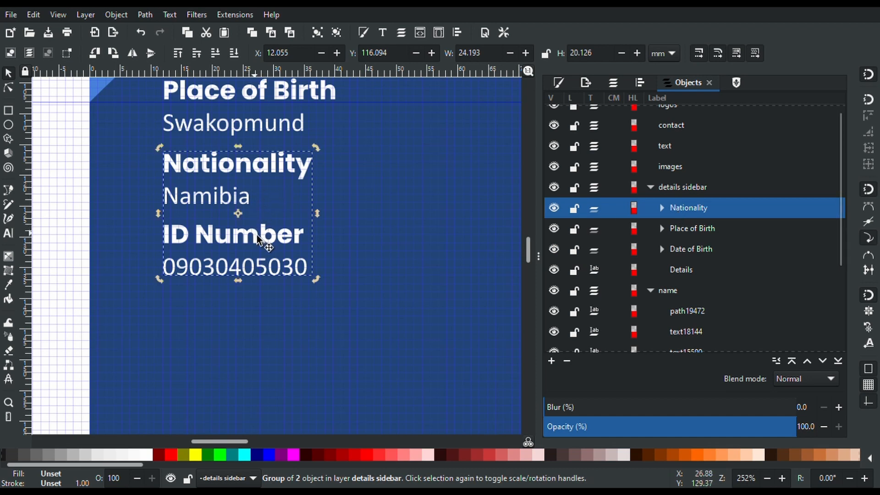
left_click(662, 208)
left_click(694, 223)
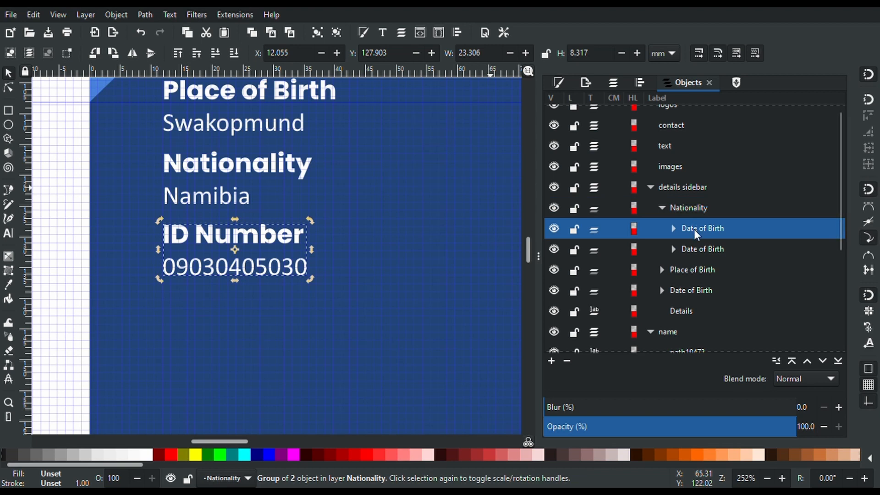
Pull the ID Number pair out of the Nationality group, place it below Namibia, and add a left-edge guide
left_click_drag(695, 229, 690, 199)
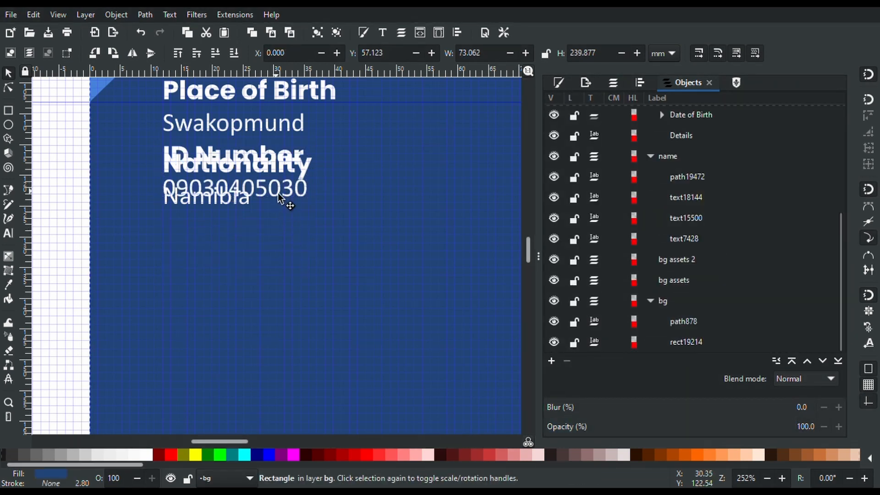
left_click_drag(278, 193, 279, 274)
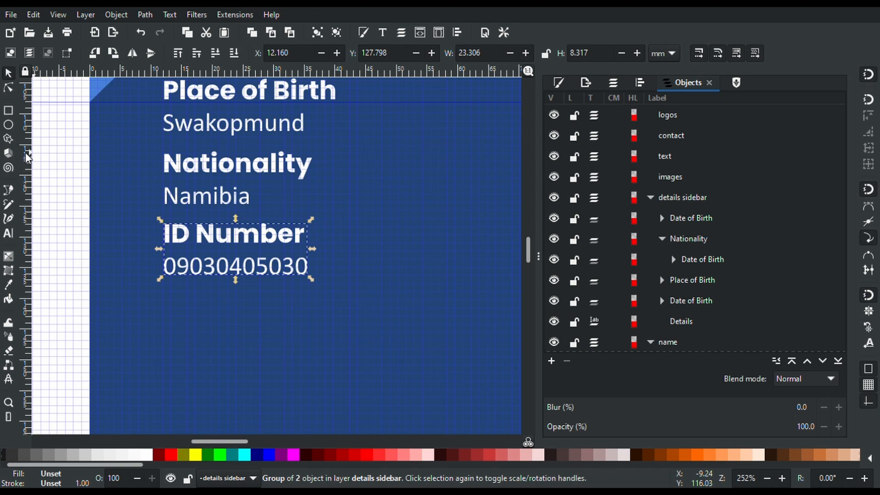
left_click_drag(26, 157, 163, 210)
left_click(204, 248)
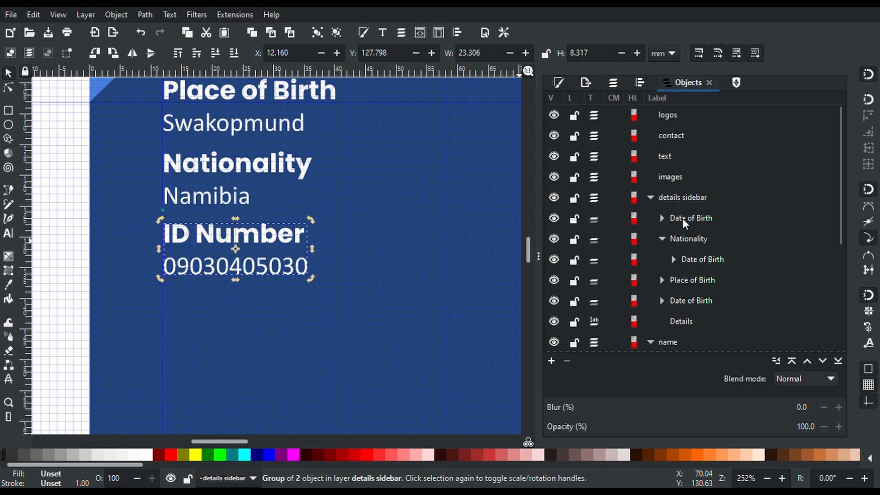
Name the standalone group 'ID Number' in the Objects panel
left_click(694, 261)
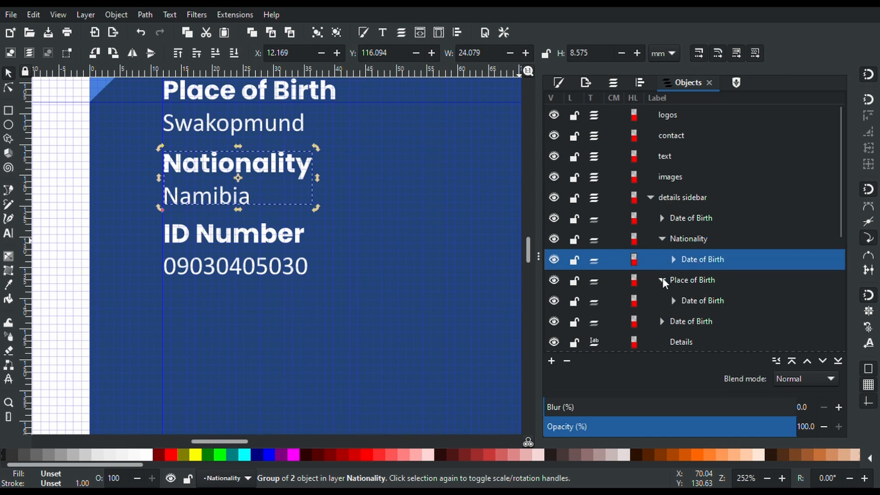
left_click(662, 239)
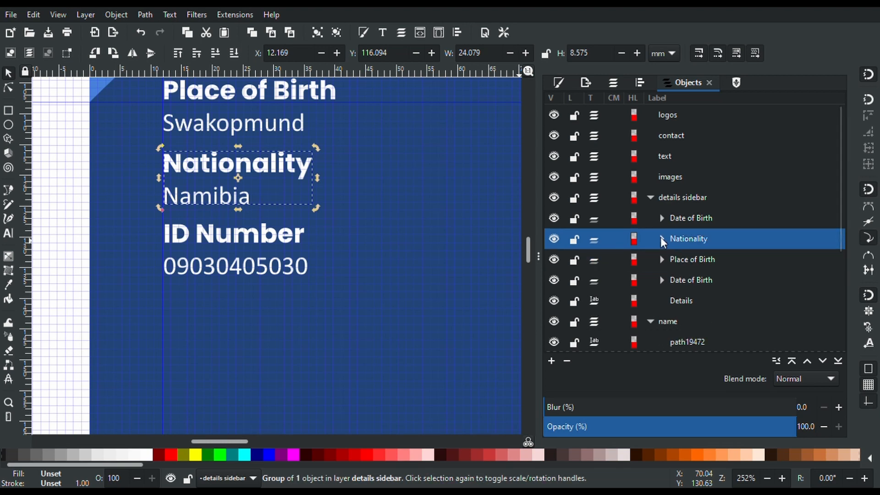
left_click(696, 221)
left_click(695, 220)
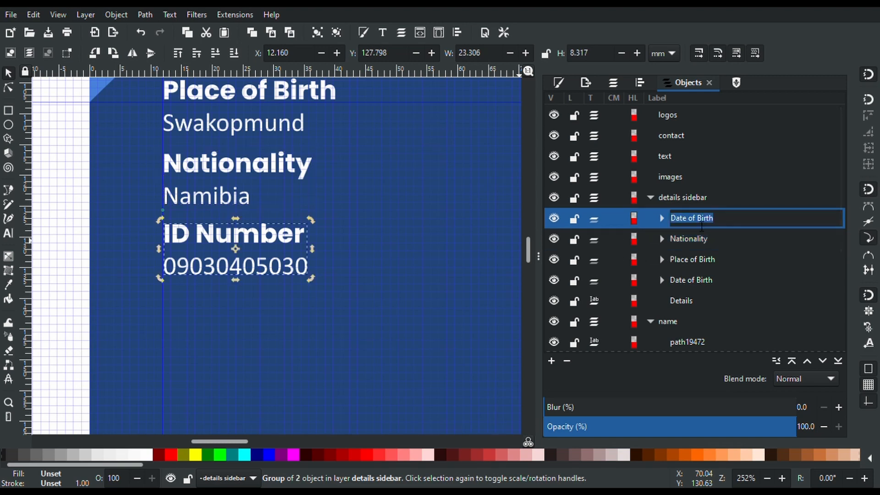
type("ID Number")
key("Return")
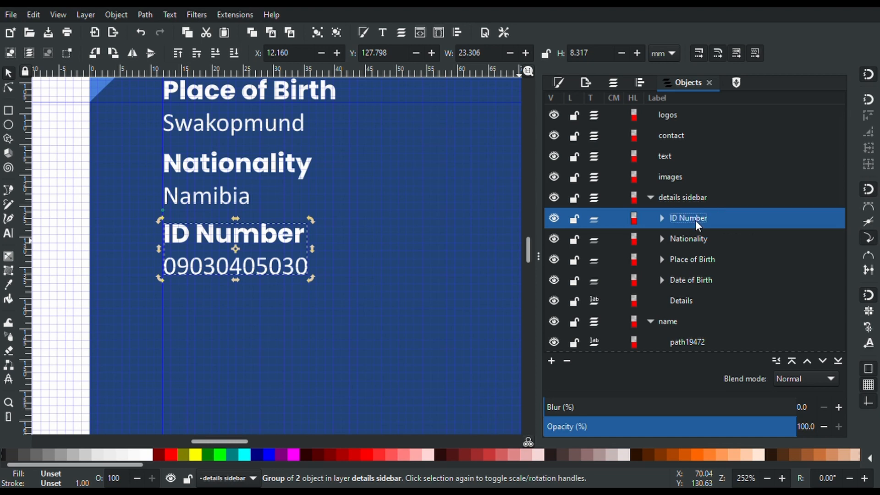
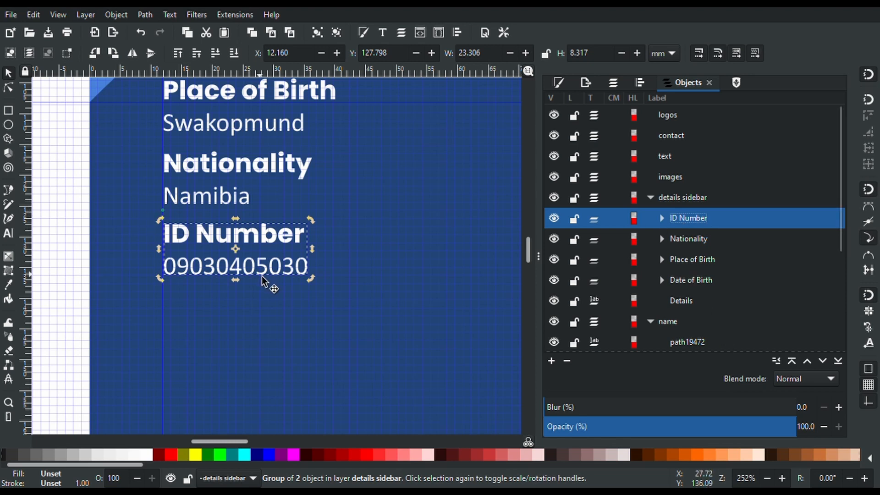
Duplicate the ID Number entry below itself and retype it as 'Relationship Status' with value 'Married'
key("ctrl+d")
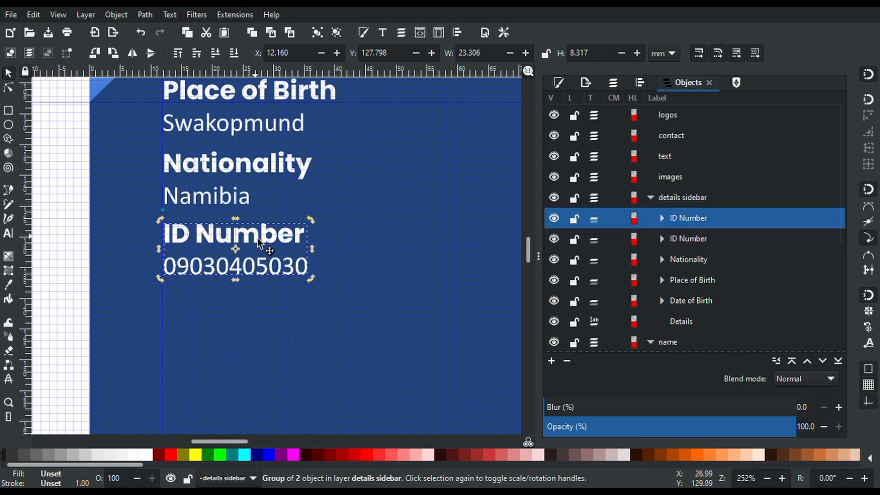
left_click_drag(255, 243, 168, 315)
key("t")
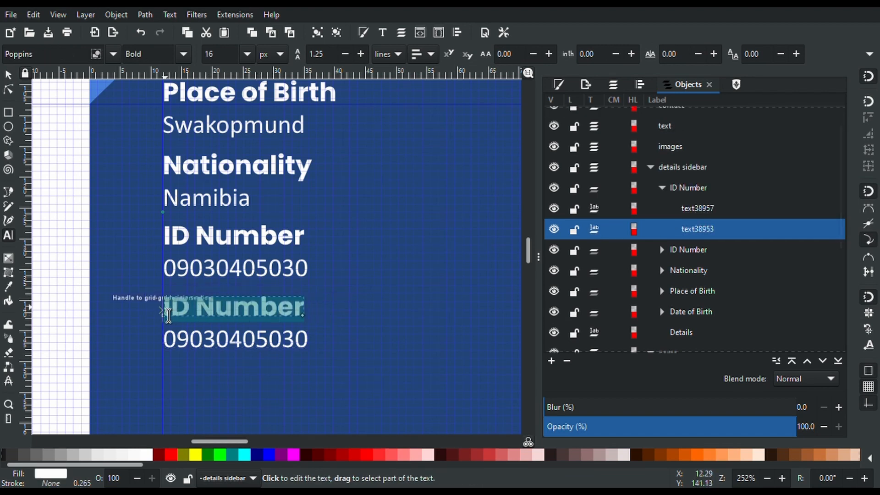
type("Relation")
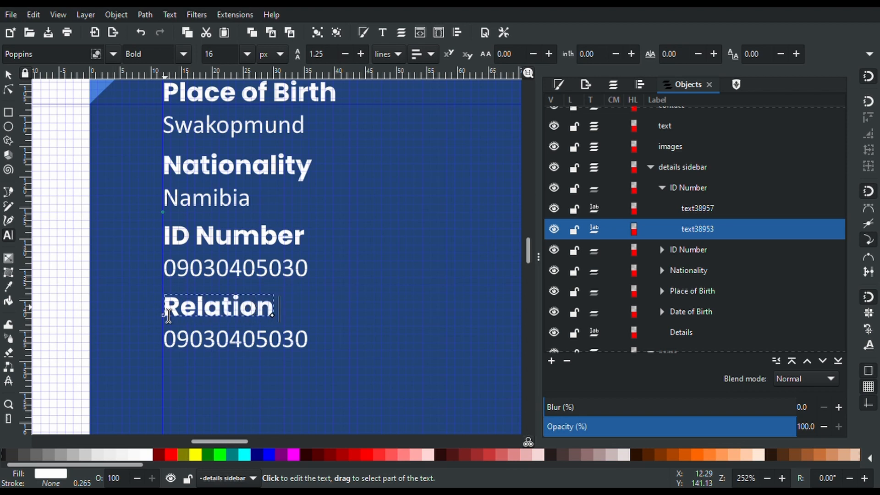
type("ship Status")
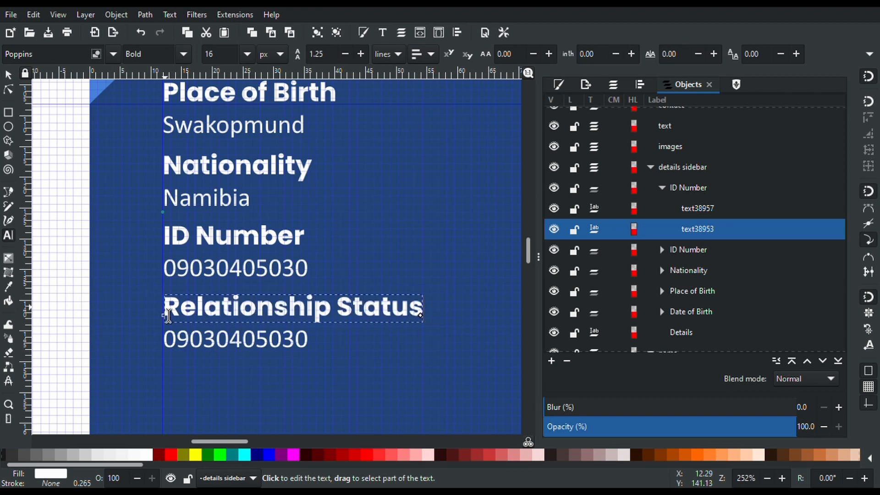
double_click(197, 350)
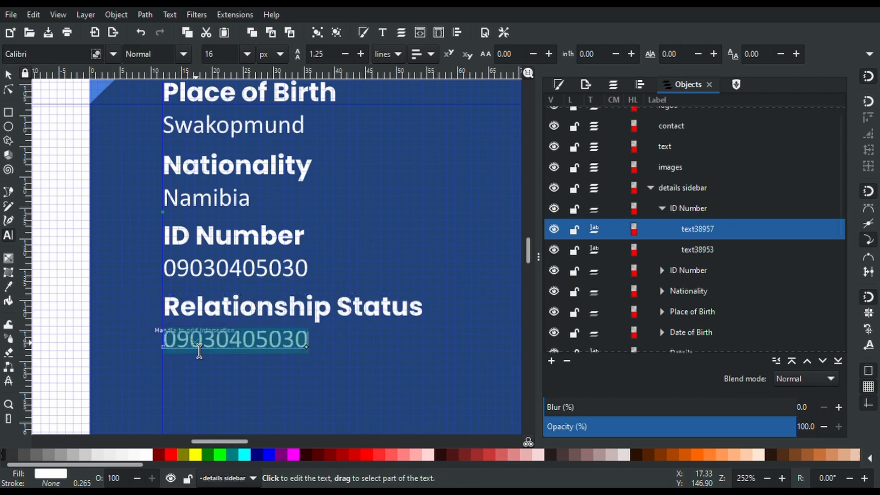
type("Married")
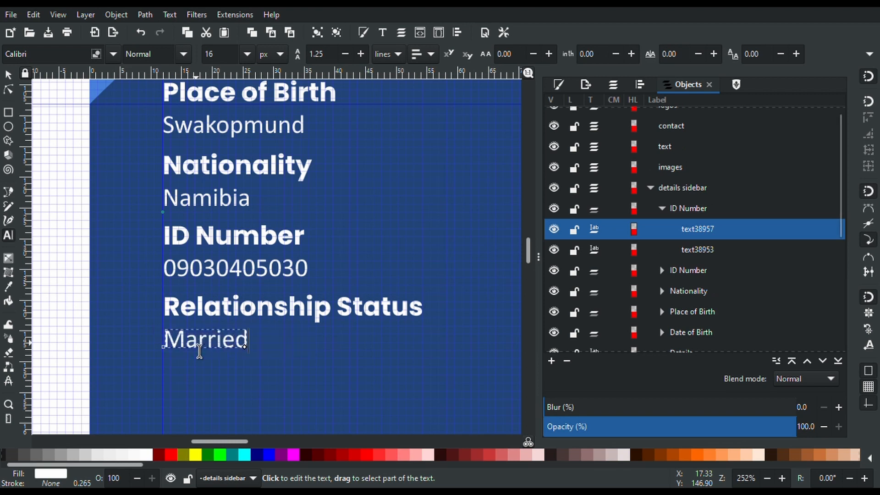
scroll(199, 351, "down", 2, "ctrl")
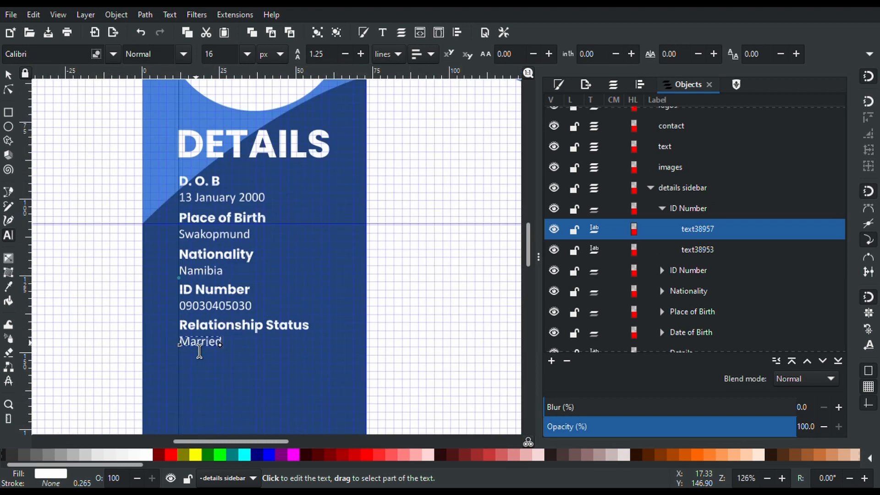
scroll(199, 351, "down", 3, "ctrl")
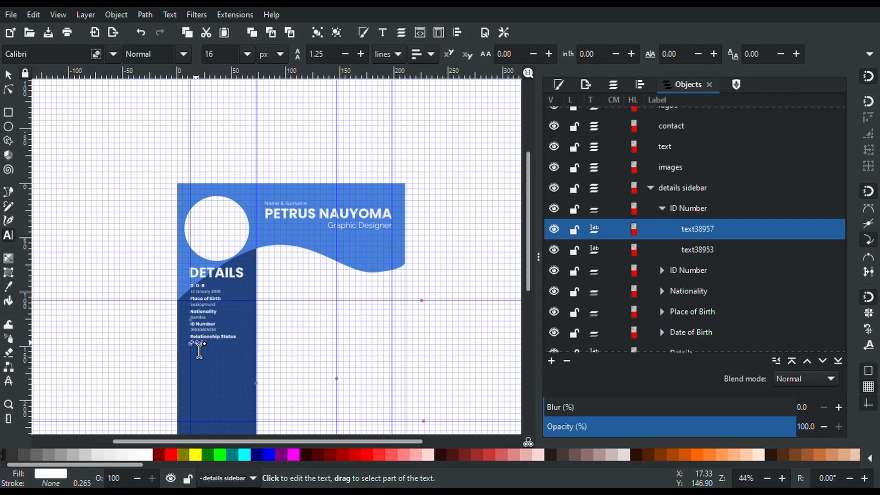
scroll(199, 351, "down", 5)
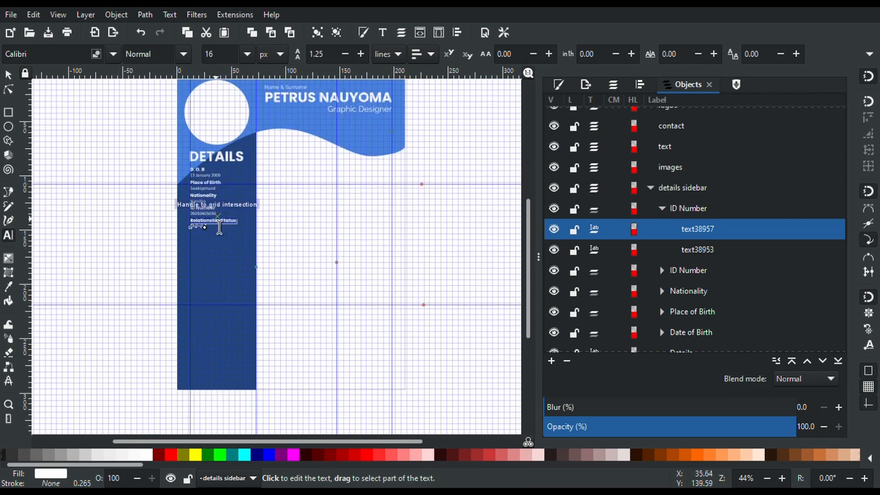
scroll(219, 226, "down", 1)
scroll(219, 227, "up", 3, "ctrl")
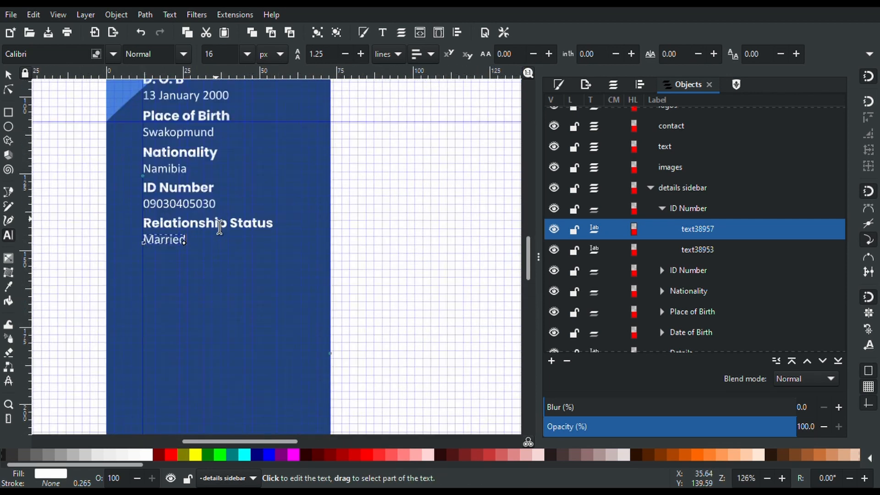
scroll(220, 227, "up", 7)
scroll(220, 227, "down", 3)
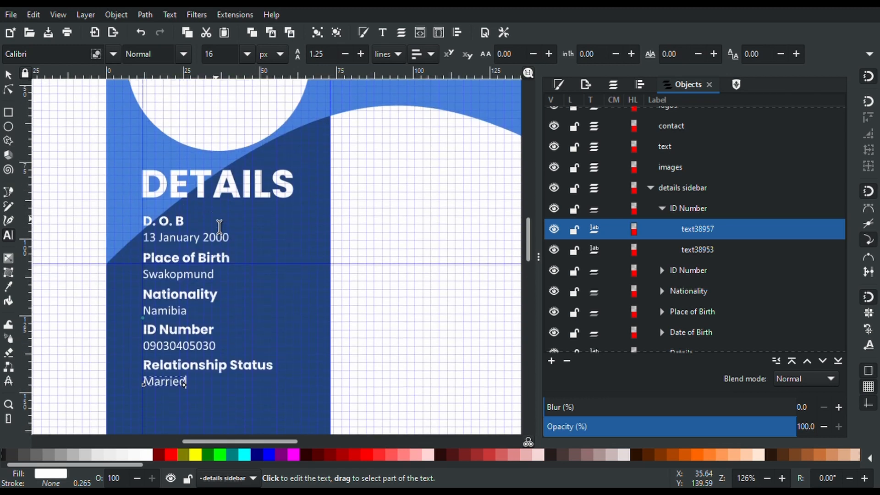
scroll(219, 226, "down", 1)
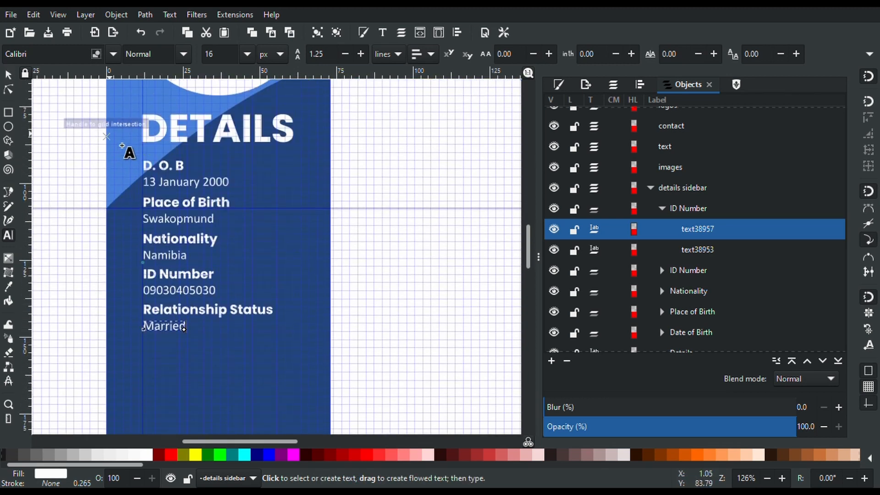
scroll(177, 256, "up", 8)
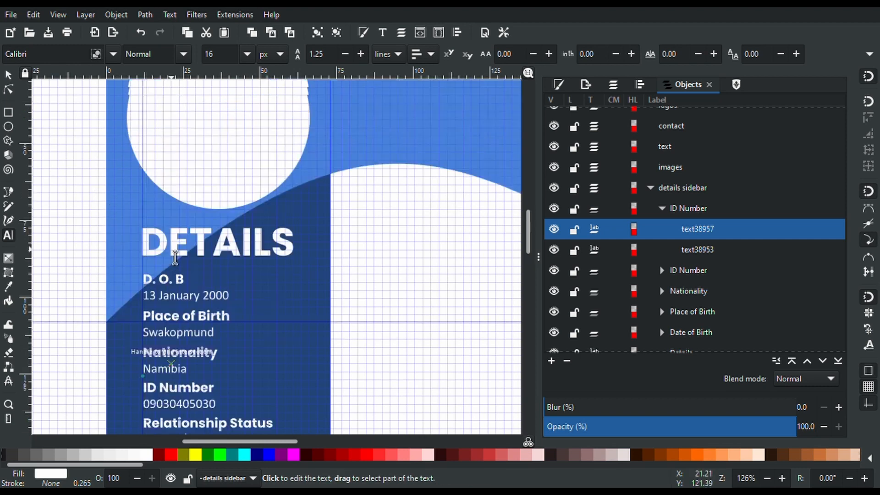
scroll(175, 258, "down", 4)
scroll(175, 258, "down", 1)
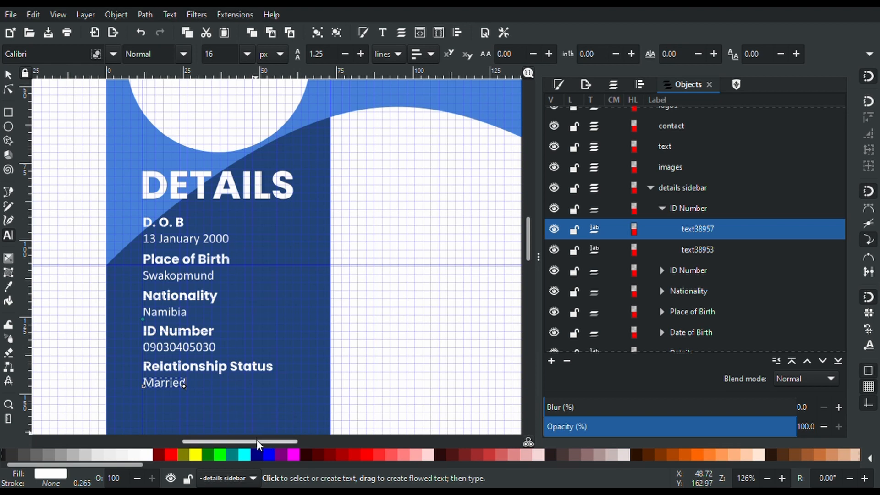
left_click_drag(259, 444, 321, 444)
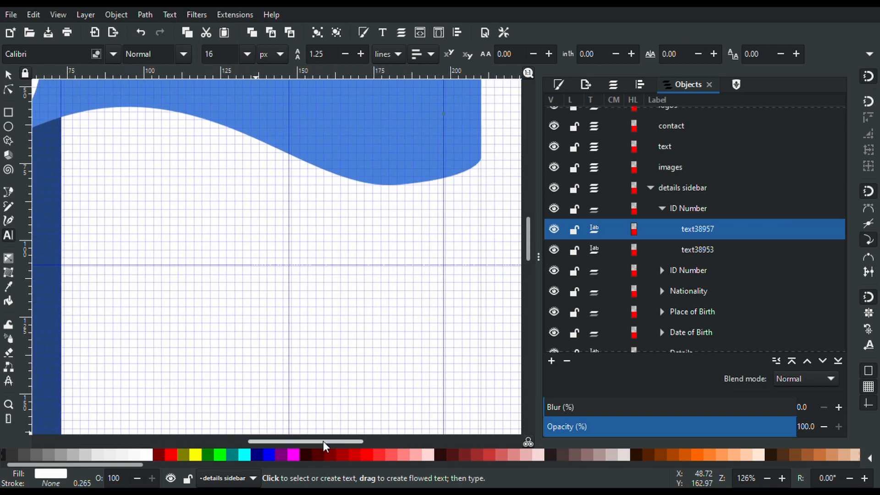
scroll(321, 306, "up", 8)
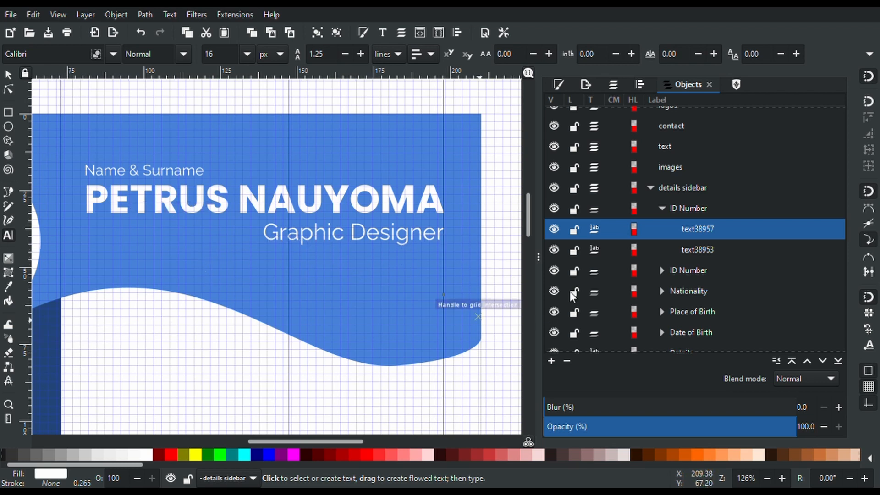
Collapse the sidebar and name groups and add a 'contact details' layer above the name layer
left_click(650, 189)
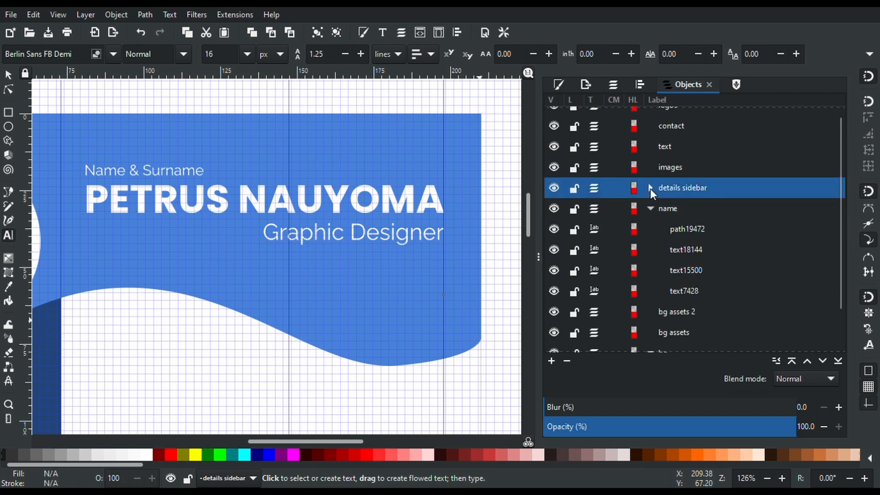
left_click(651, 209)
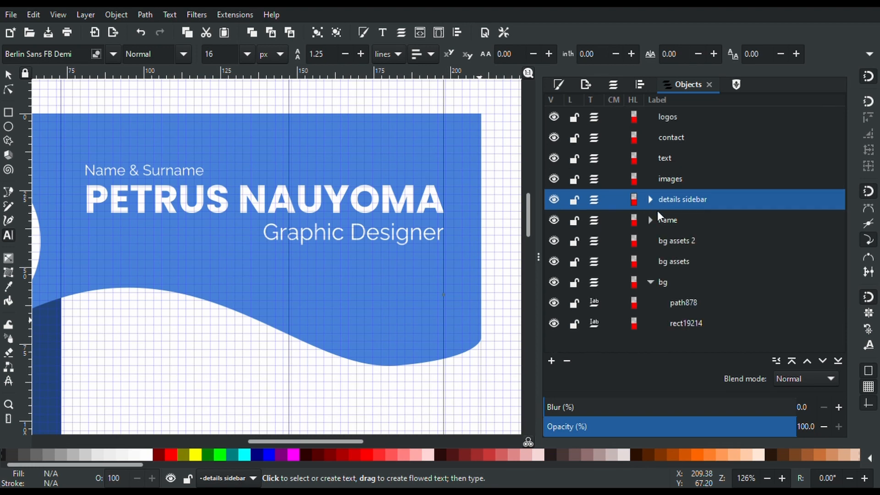
left_click(667, 221)
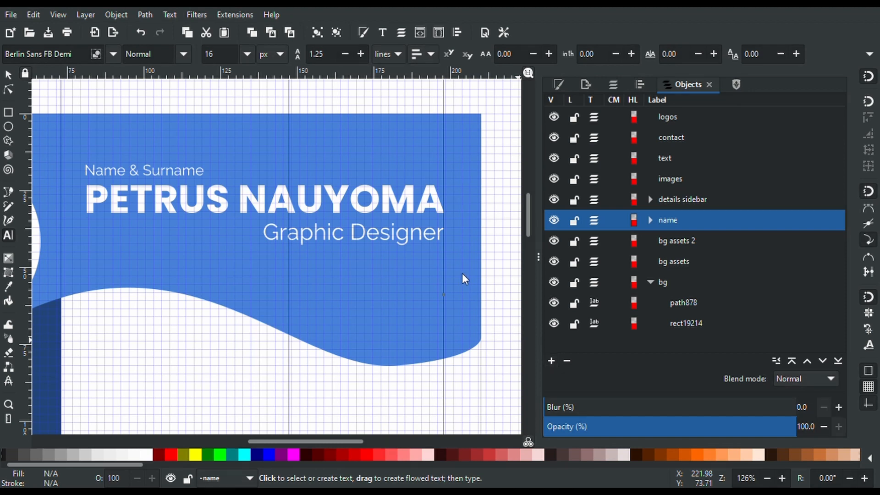
key("Return")
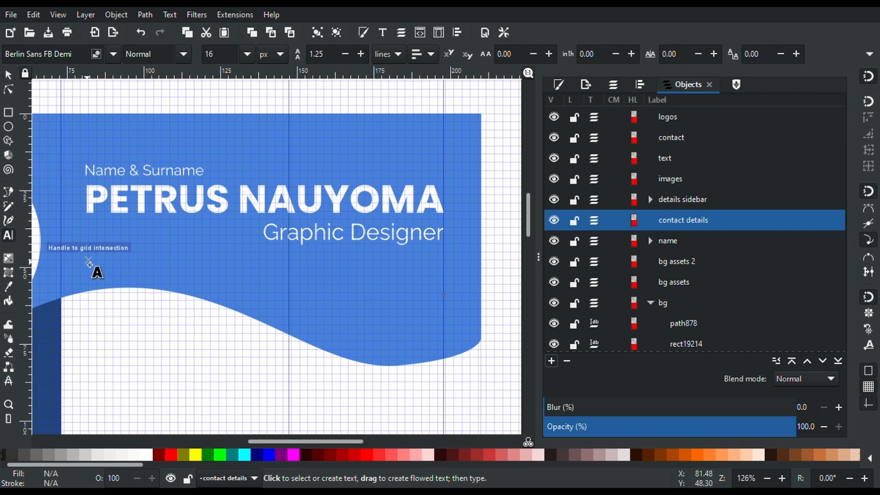
left_click(89, 278)
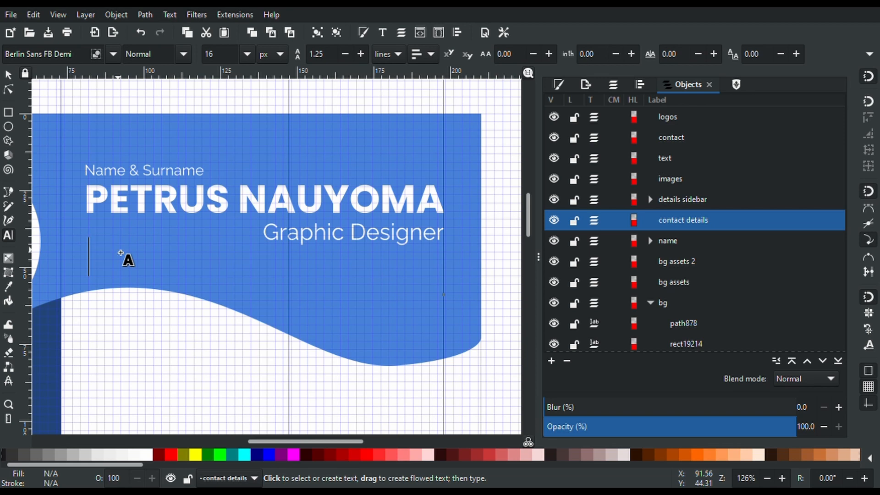
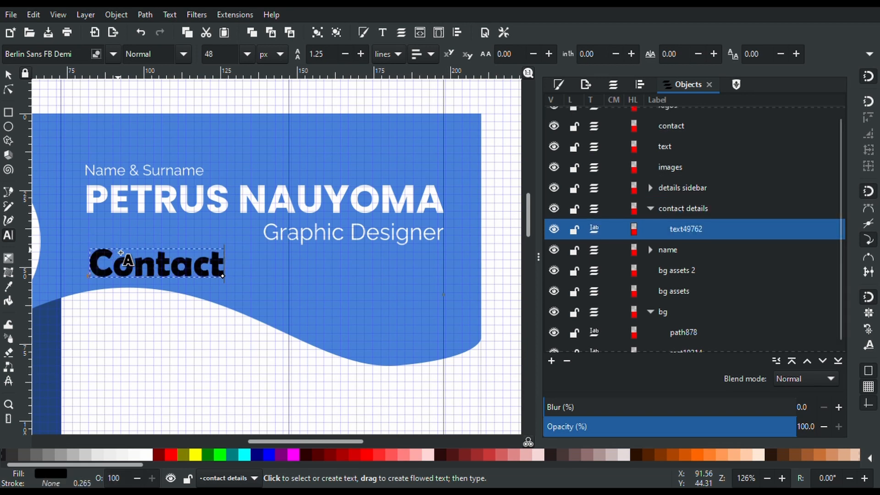
Type the cellphone number on the blue header below the Graphic Designer title
key("BackSpace")
key("BackSpace")
key("BackSpace")
key("BackSpace")
key("BackSpace")
key("BackSpace")
key("BackSpace")
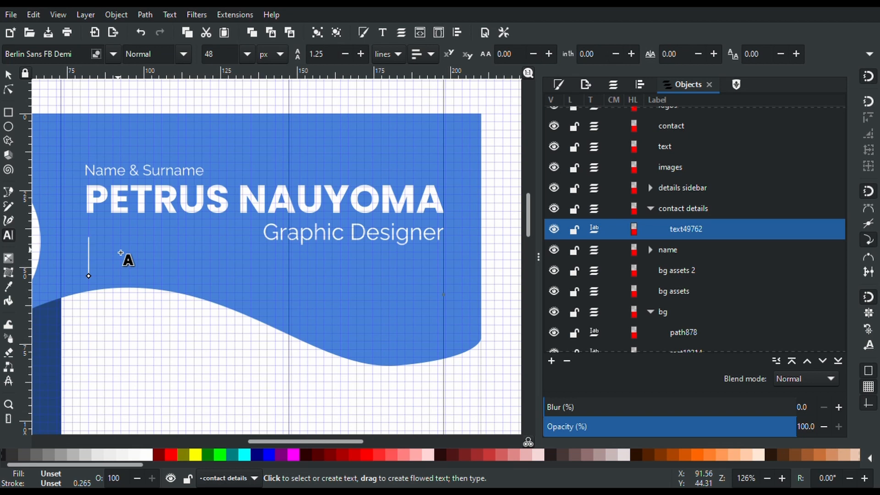
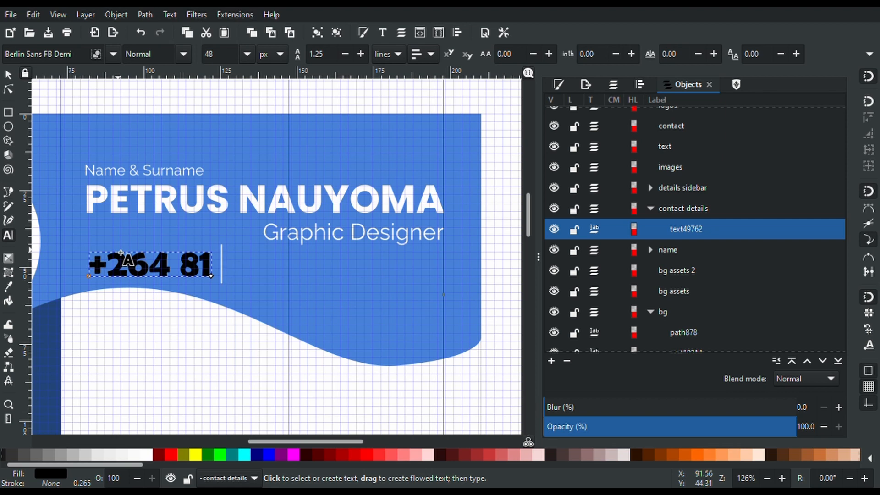
key("BackSpace")
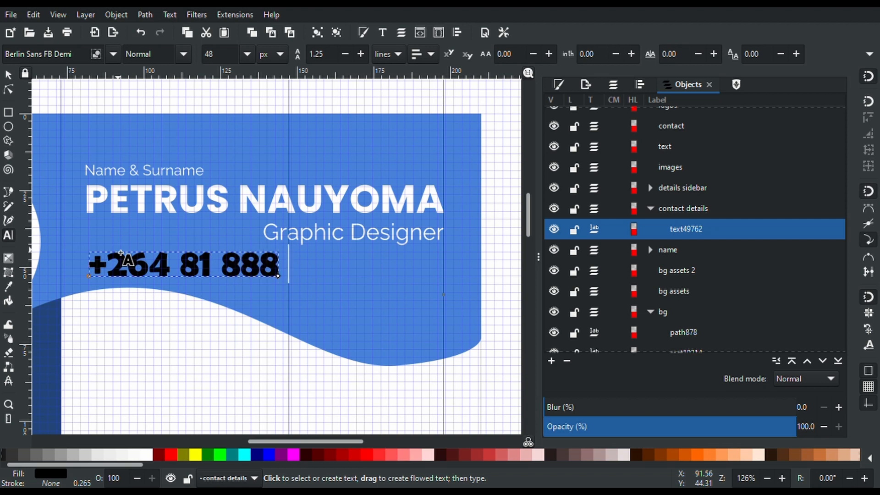
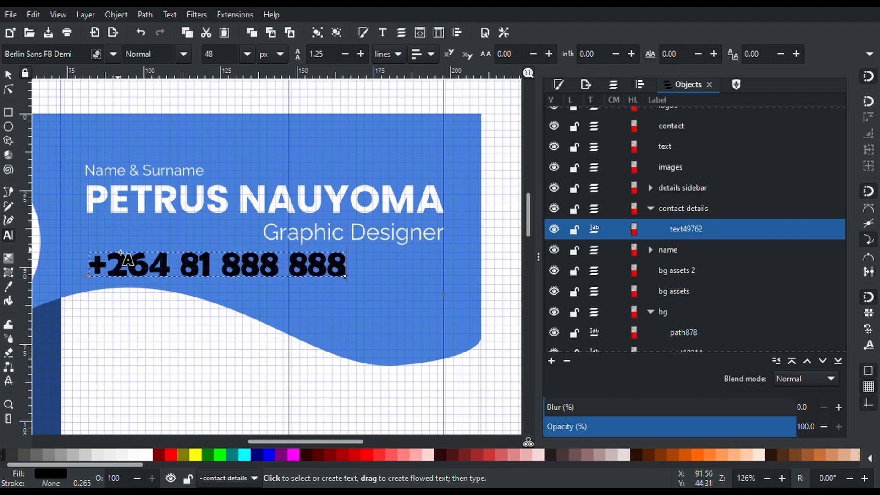
Set the phone number's font family to Calibri
key("ctrl+a")
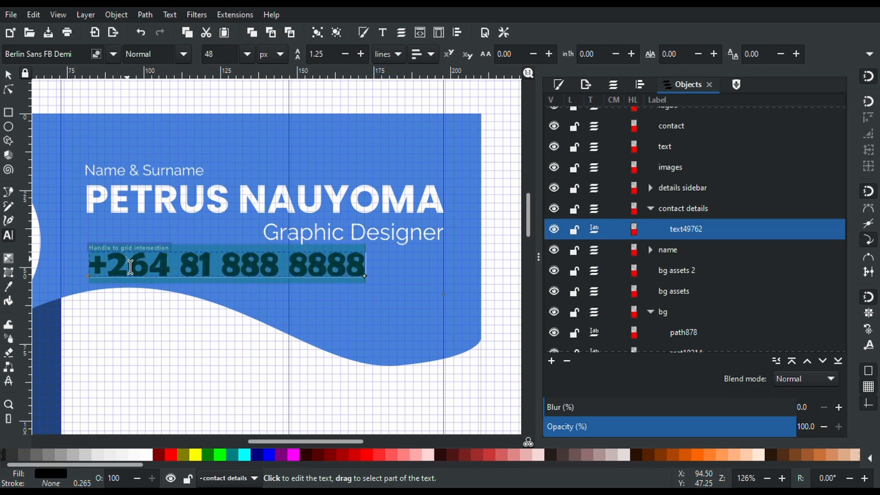
left_click(76, 55)
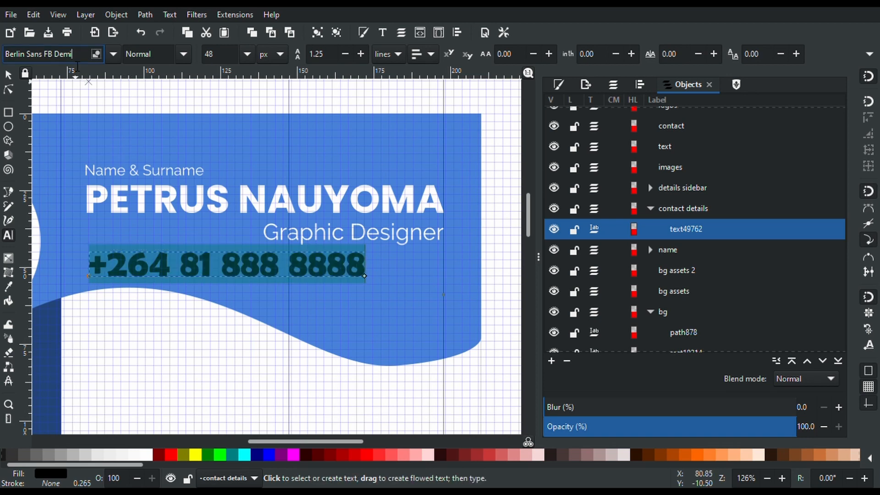
key("ctrl+a")
type("Calibri")
key("Return")
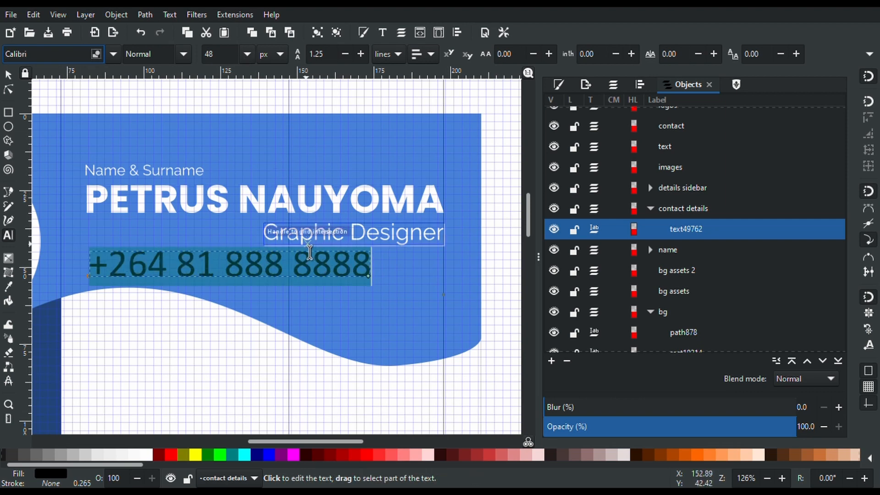
Set the phone number's font size to 16 px
left_click_drag(250, 442, 201, 442)
left_click(156, 420)
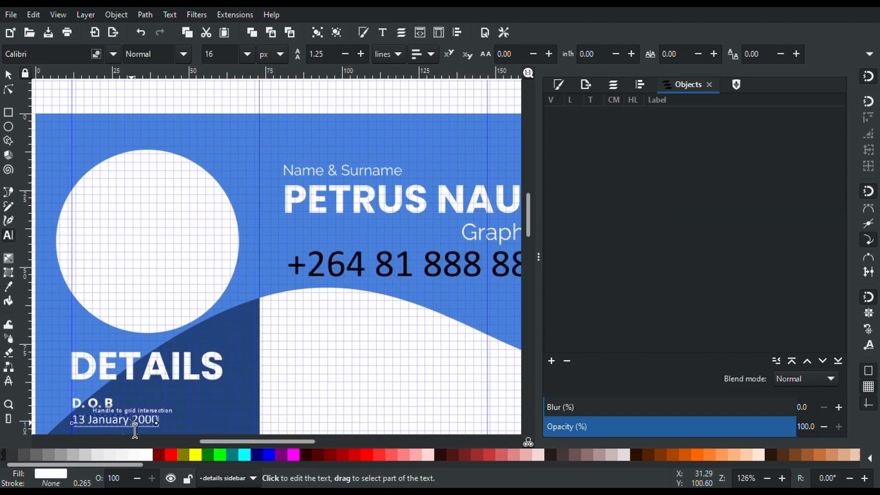
left_click_drag(204, 441, 242, 442)
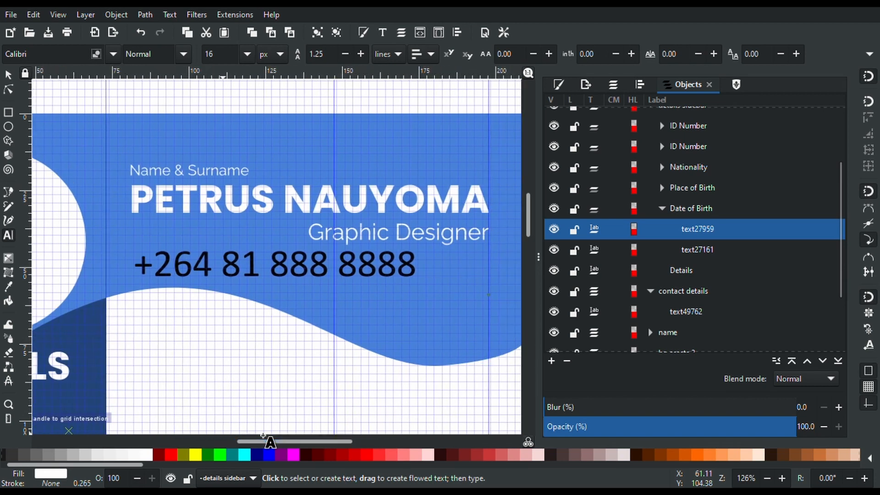
triple_click(264, 270)
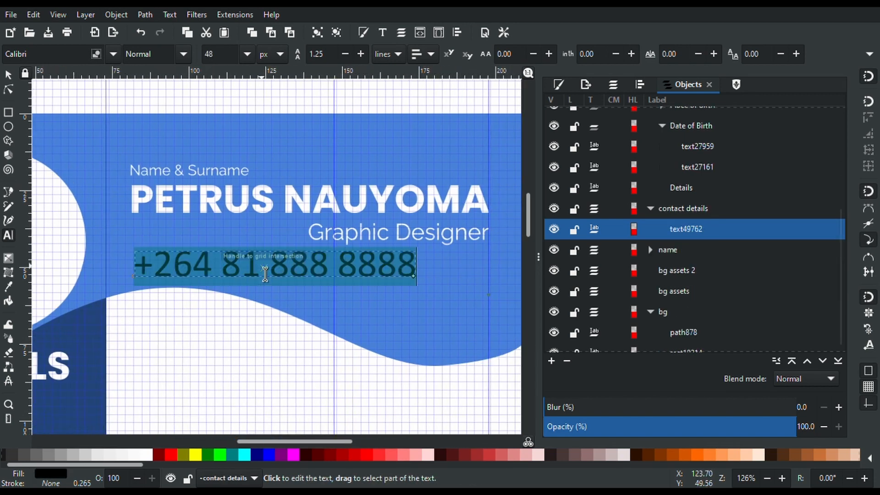
left_click(214, 57)
key("BackSpace")
key("BackSpace")
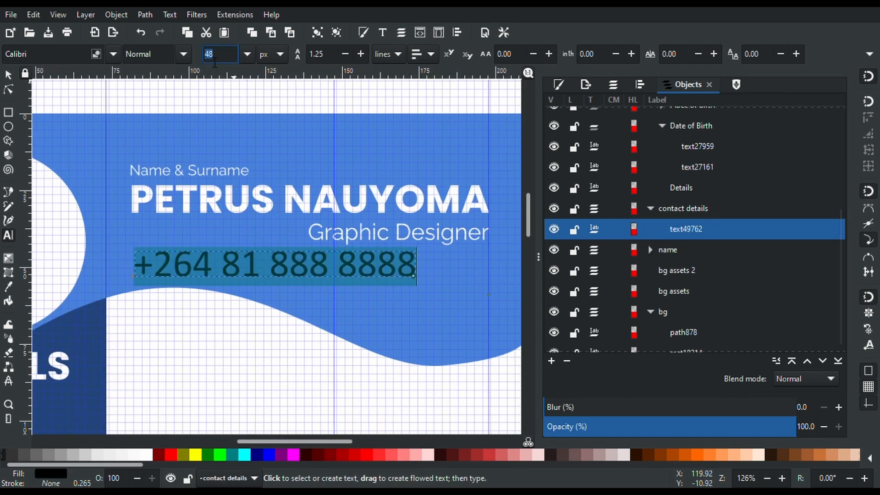
type("16")
key("Return")
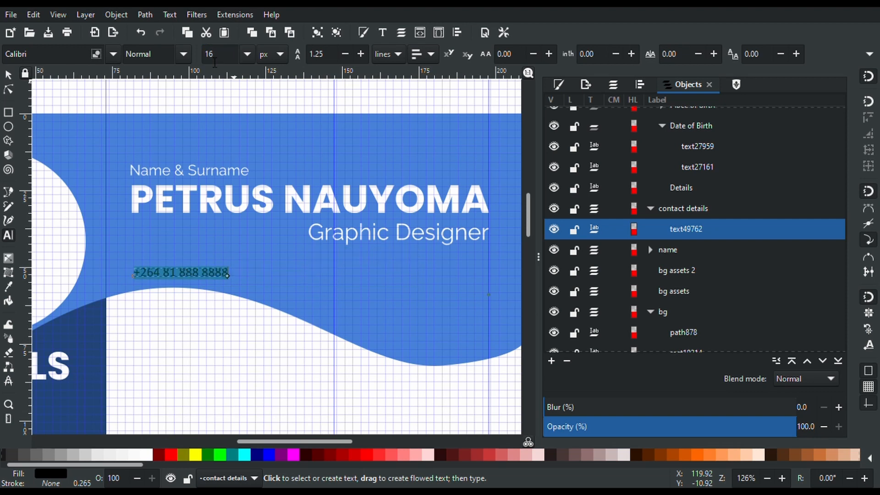
Make the phone number white, nudge it up slightly, and duplicate it
left_click(8, 74)
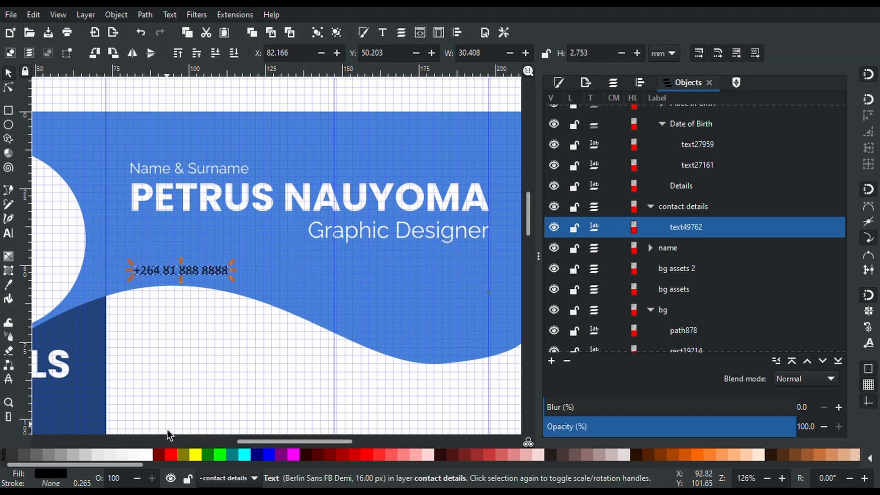
left_click(149, 455)
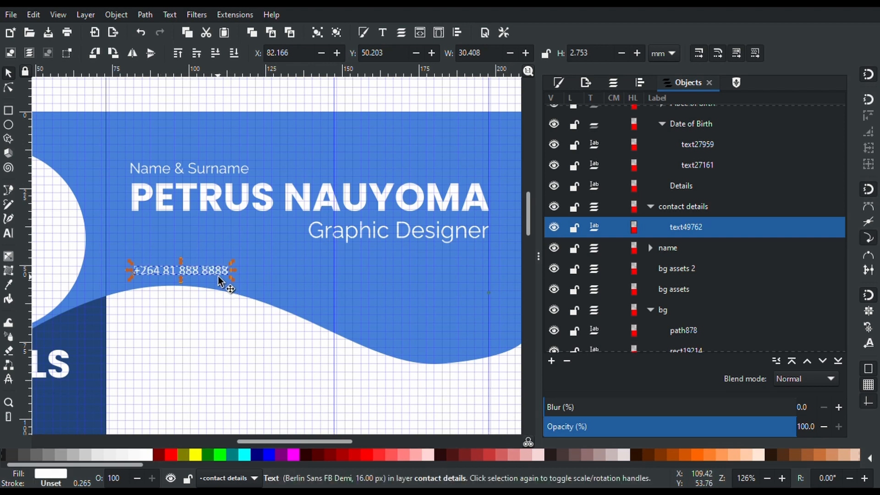
left_click_drag(214, 273, 213, 265)
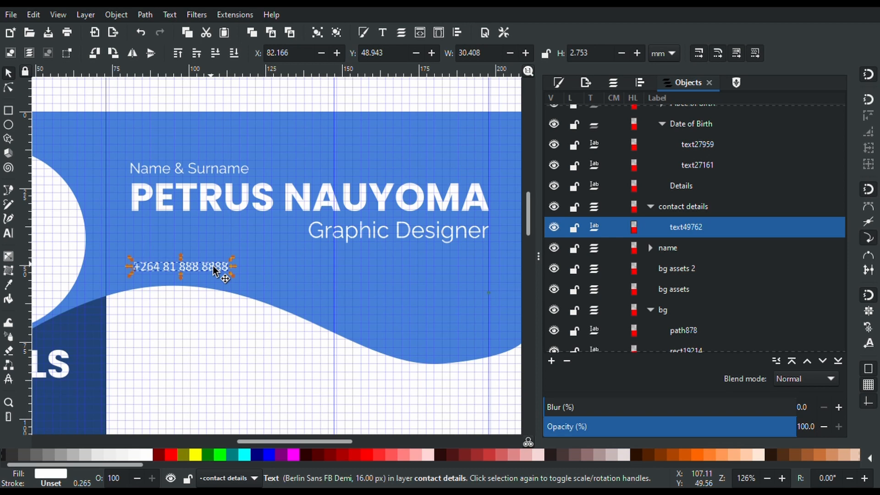
key("ctrl+d")
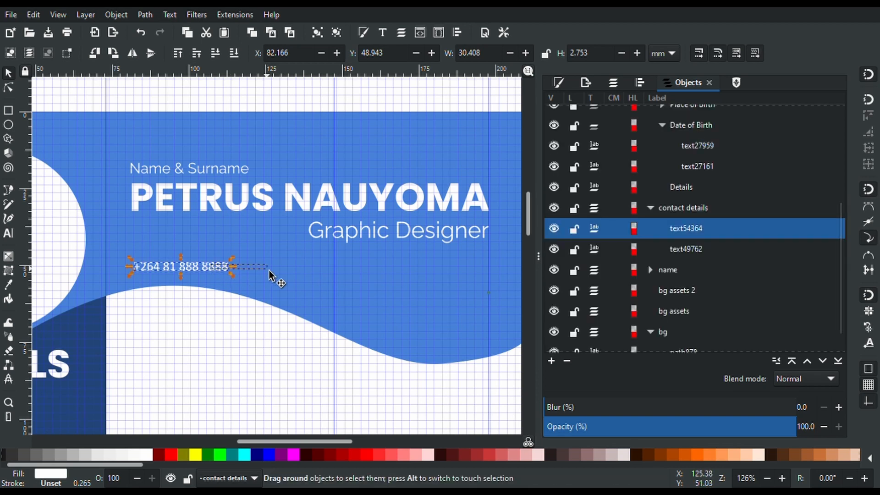
Move the duplicate phone number to the right of the original, level with it
left_click_drag(224, 271, 379, 283)
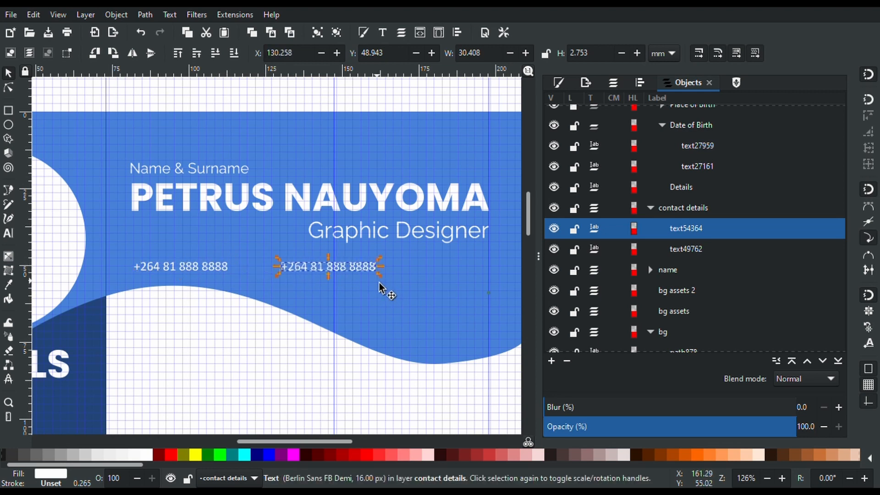
triple_click(344, 268)
Replace the copy's text with the business contact e-mail address
key("BackSpace")
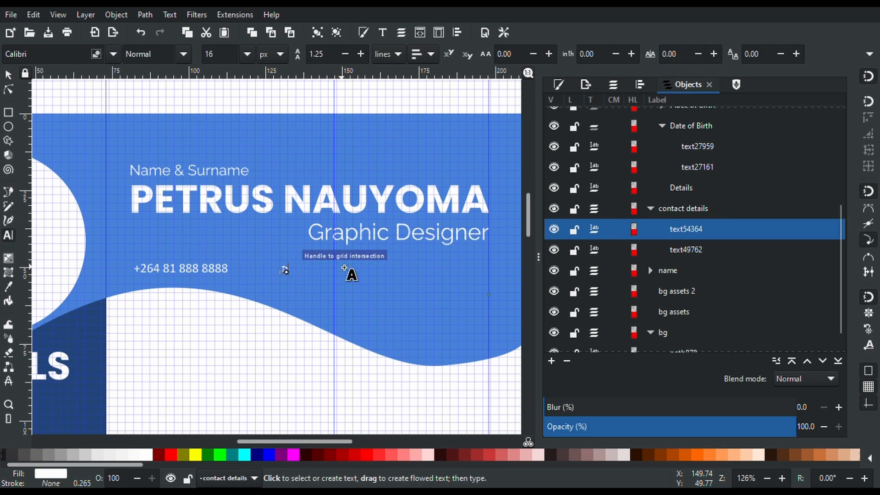
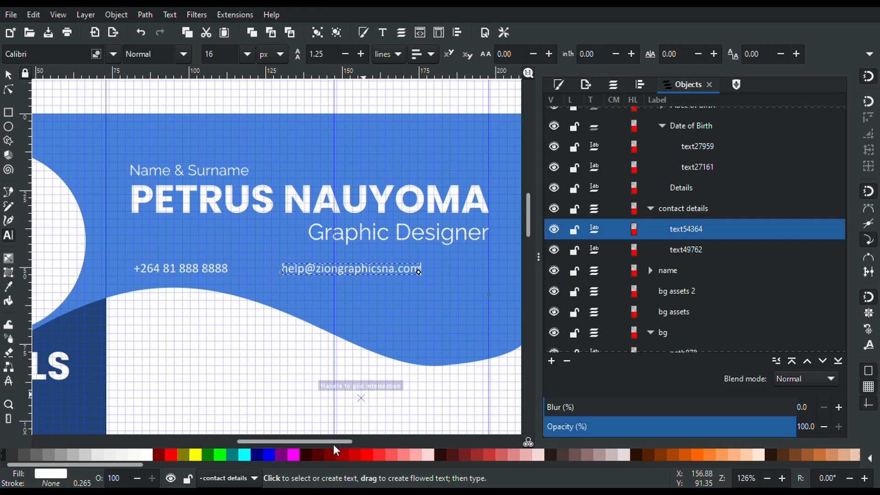
left_click_drag(336, 444, 358, 444)
Name the two text objects 'email' and 'Cellphone number' in the Objects panel
double_click(680, 230)
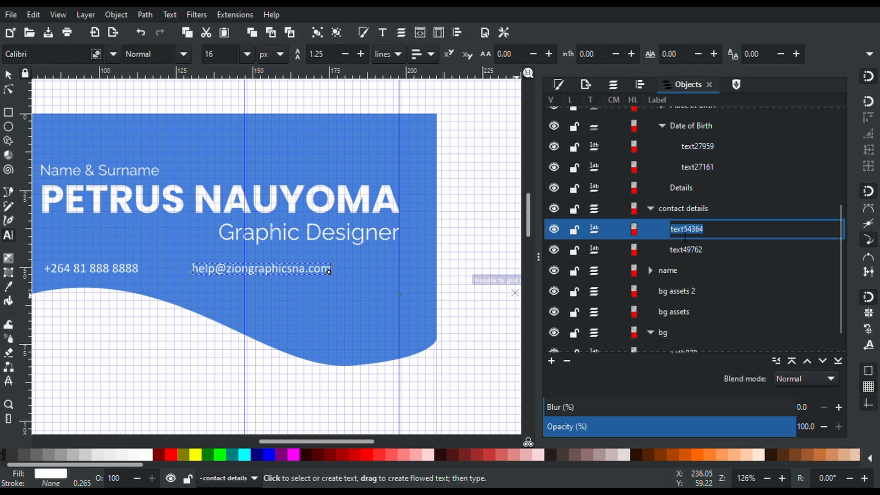
type("email")
key("Return")
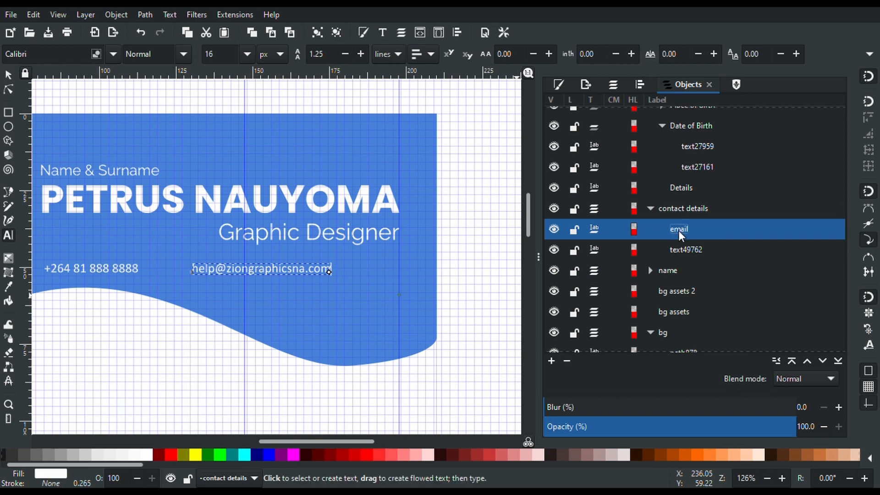
double_click(682, 251)
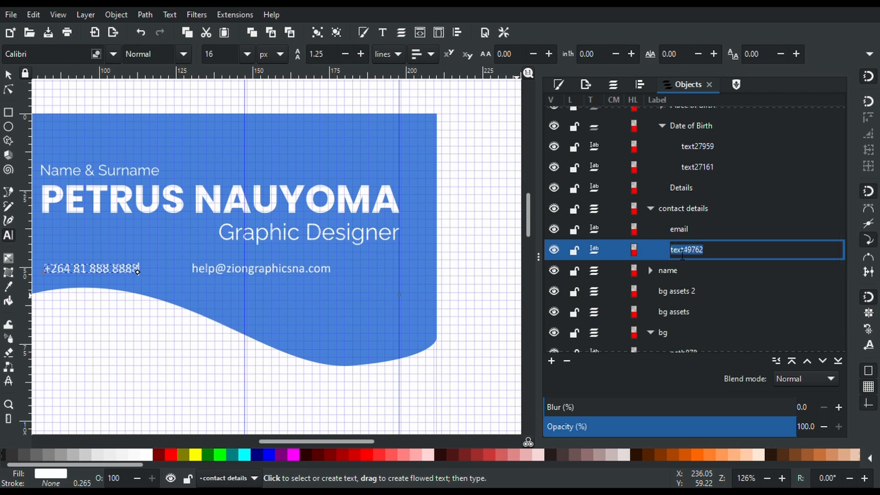
type("Cellphone number")
key("Return")
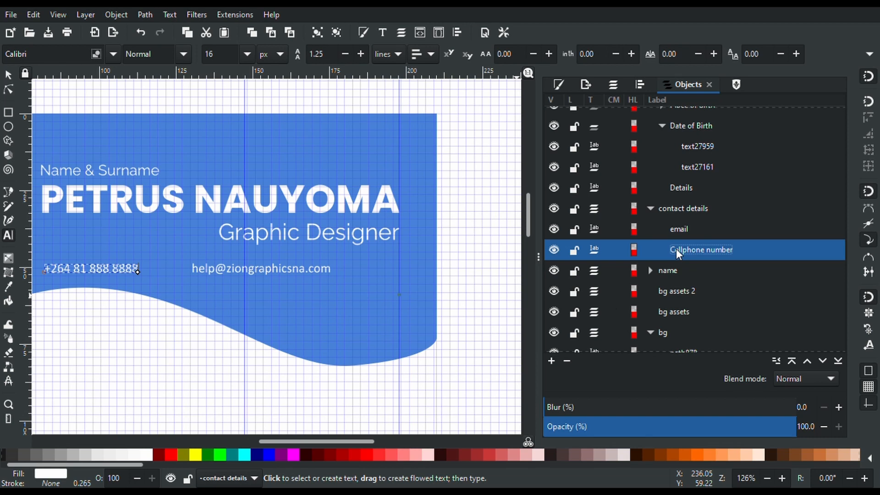
left_click_drag(294, 444, 278, 442)
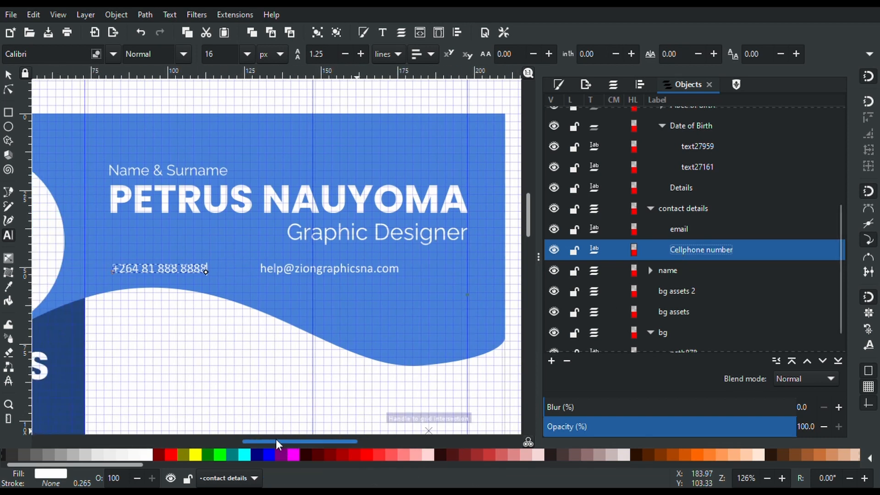
Move the phone and e-mail lines together right and slightly up under Graphic Designer
left_click(7, 77)
left_click(302, 270, "shift")
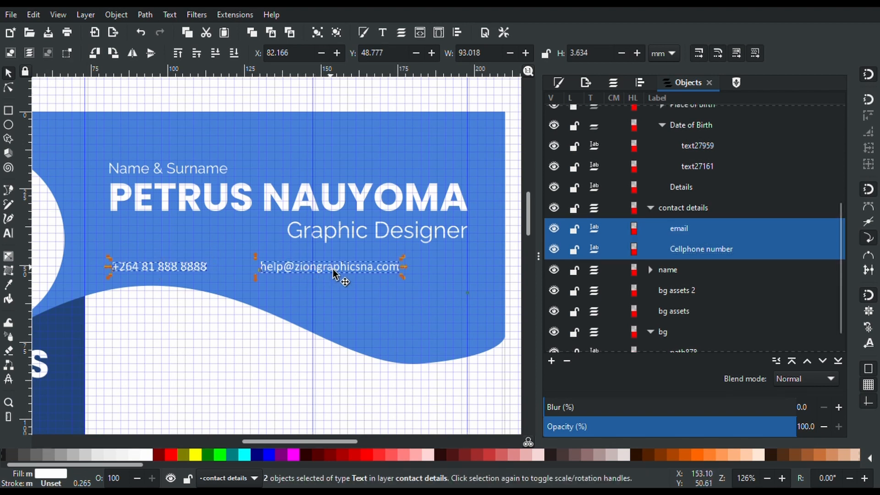
left_click_drag(322, 275, 369, 271)
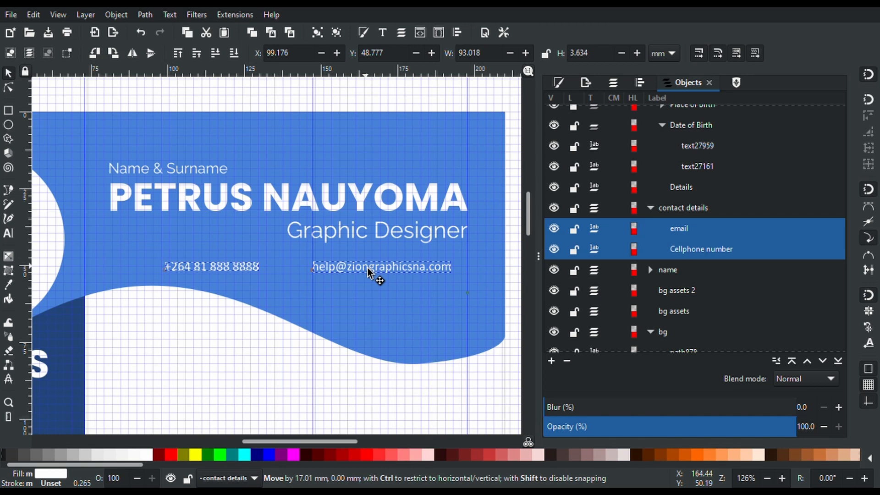
left_click_drag(368, 270, 369, 264)
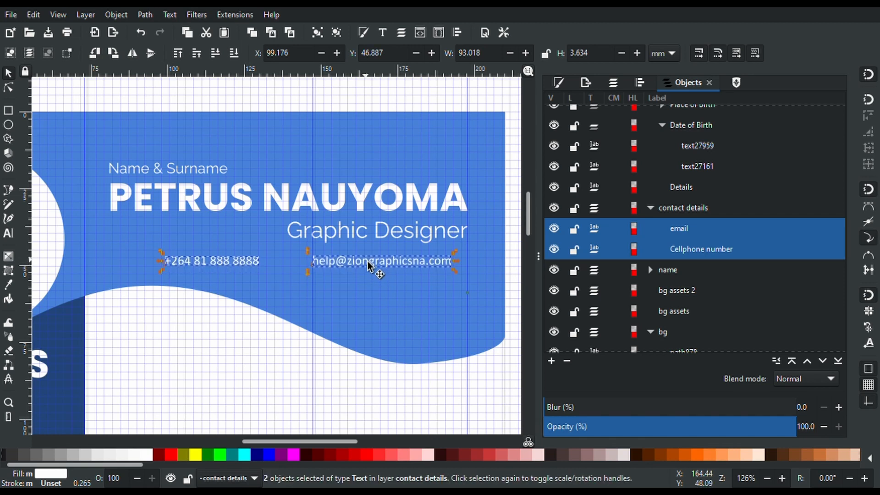
left_click(177, 374)
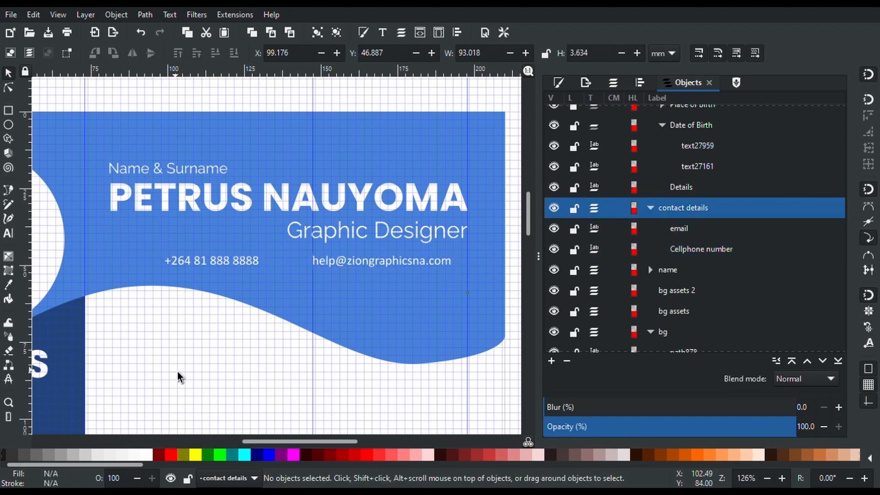
left_click(384, 271)
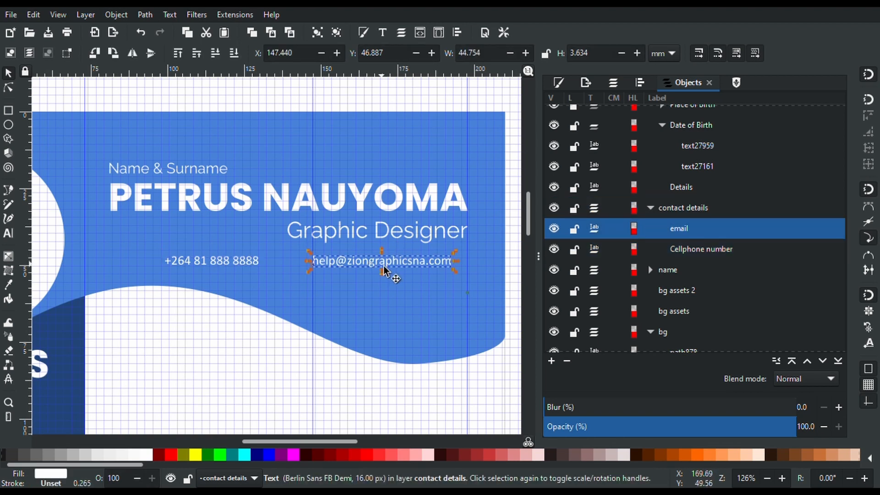
Make the phone number text bold
left_click(240, 263)
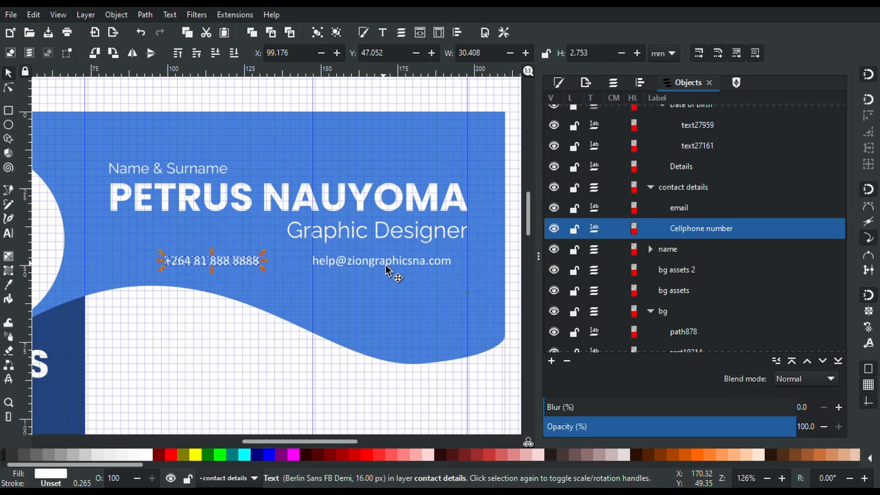
left_click(357, 263)
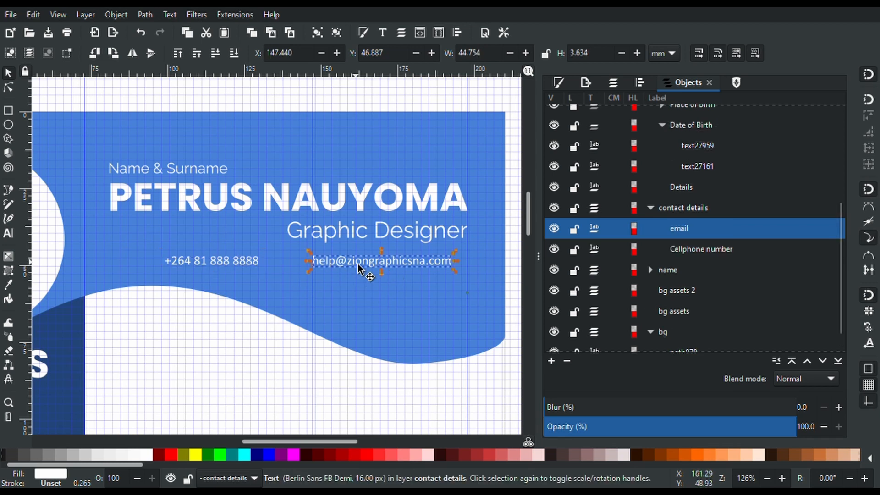
left_click(246, 265, "shift")
key("t")
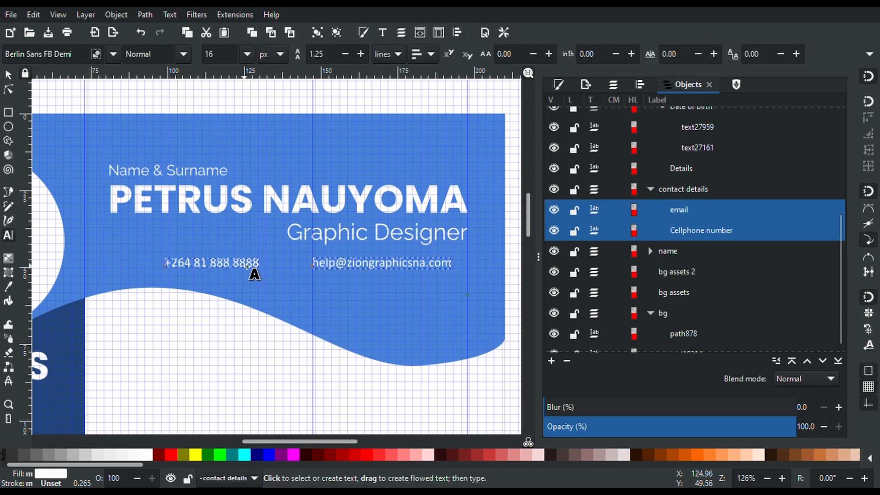
double_click(247, 266)
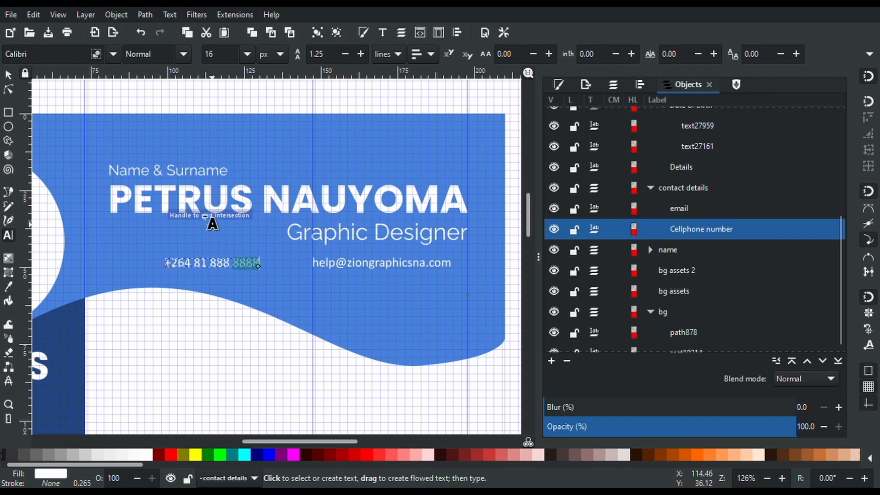
key("ctrl+a")
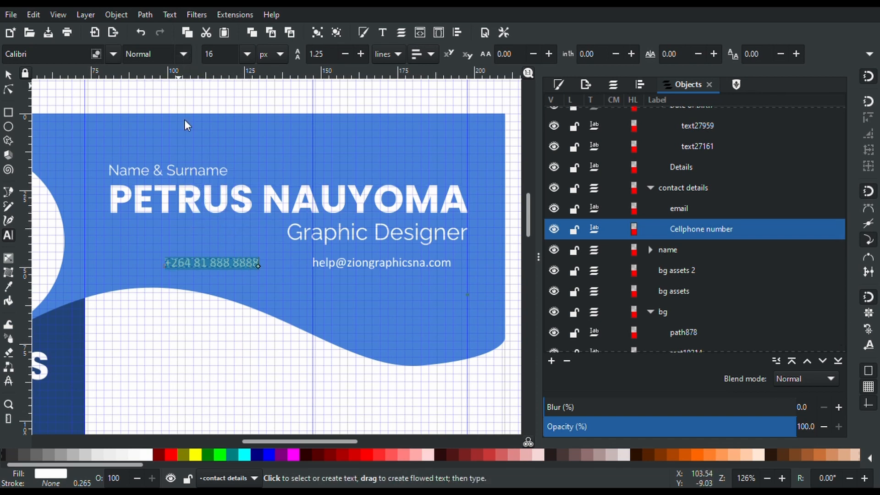
key("ctrl+b")
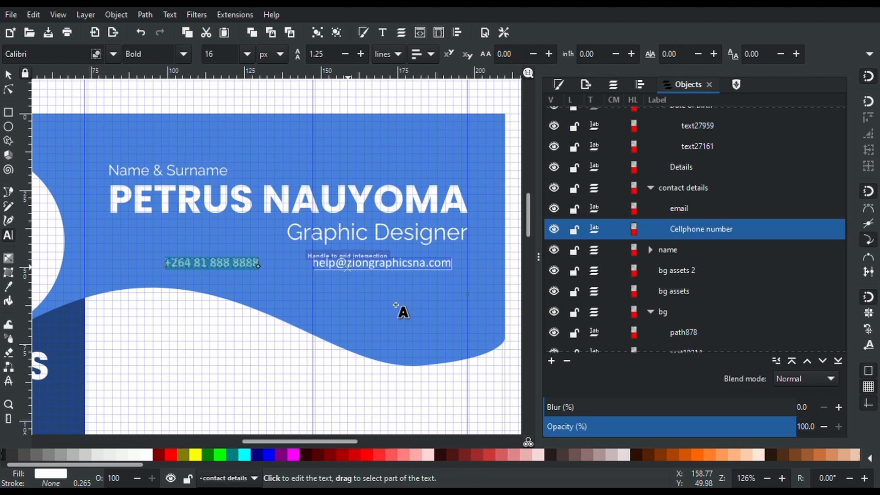
Make the e-mail text bold too and finish text editing
left_click(366, 275)
key("ctrl+a")
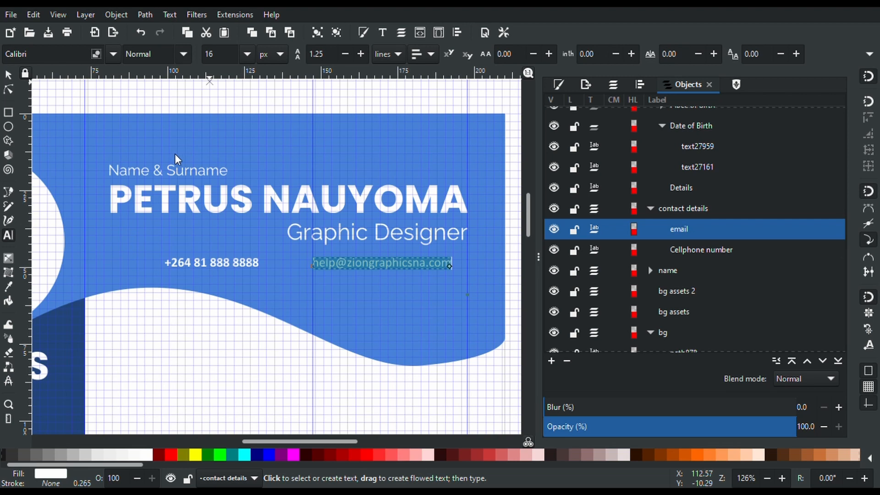
key("ctrl+b")
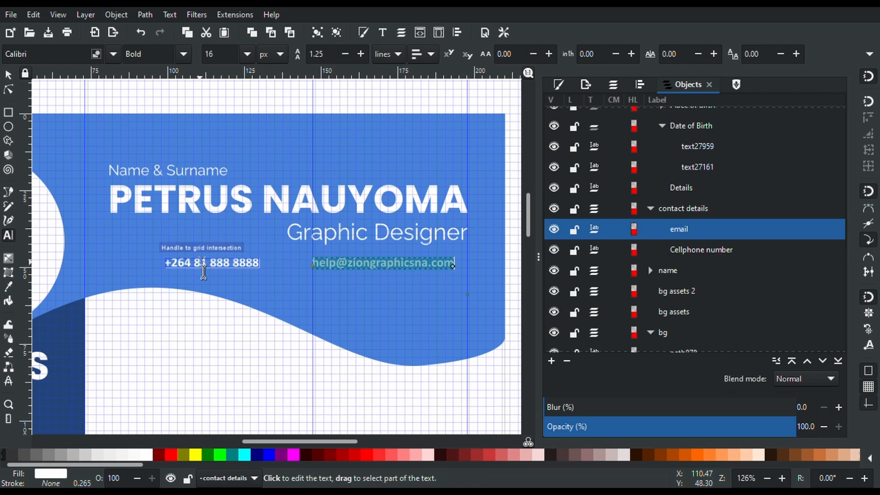
left_click(203, 271)
double_click(203, 270)
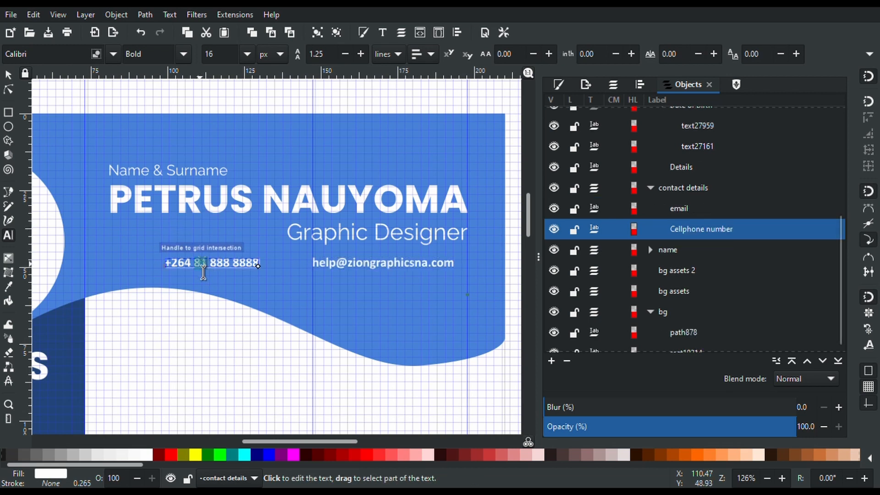
left_click(6, 76)
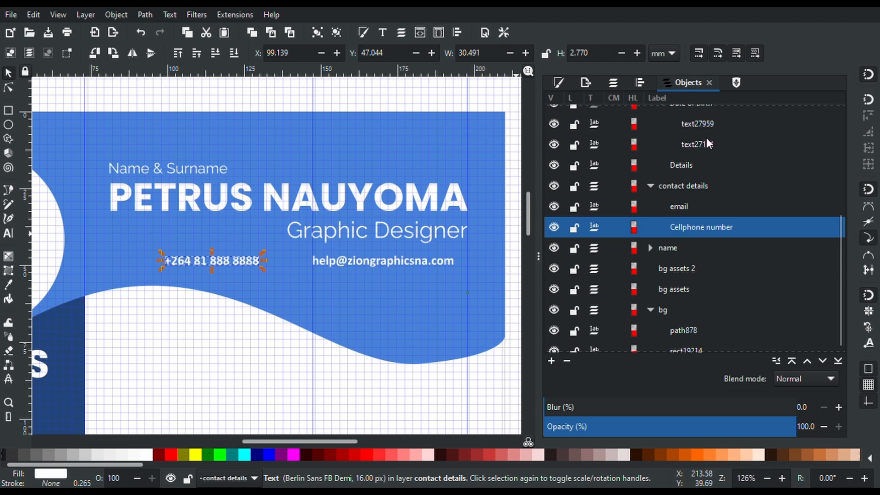
Place a white Ionicons phone symbol just left of the phone number
left_click(736, 84)
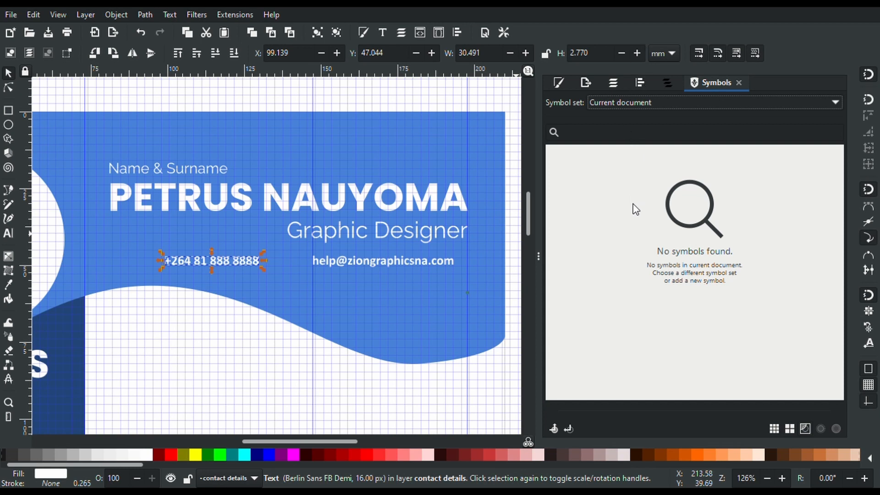
left_click(649, 96)
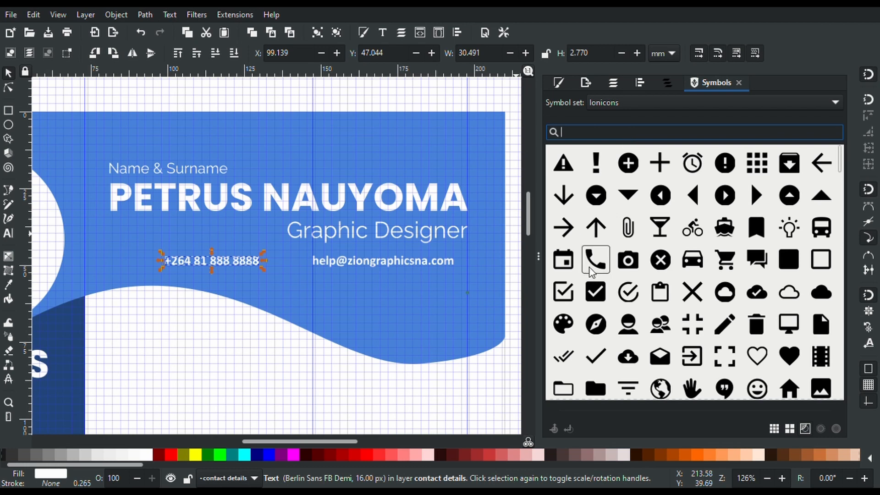
left_click_drag(495, 246, 157, 263)
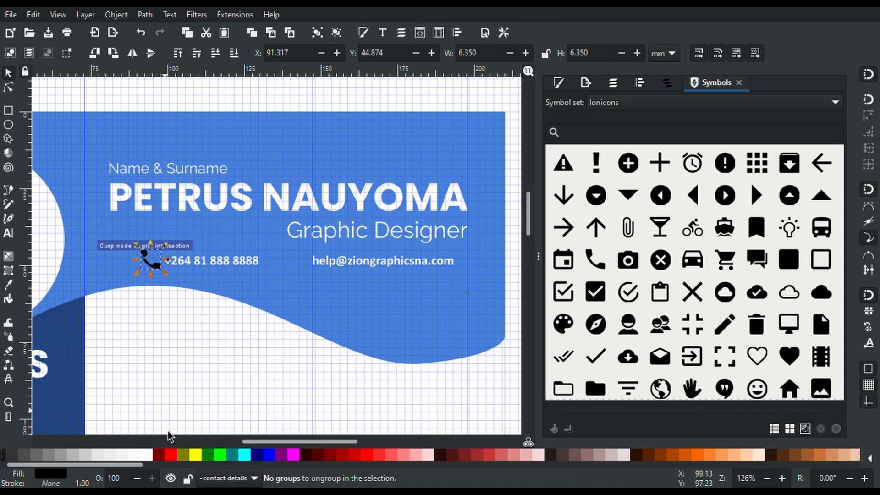
left_click(153, 460)
key("ctrl+shift+g")
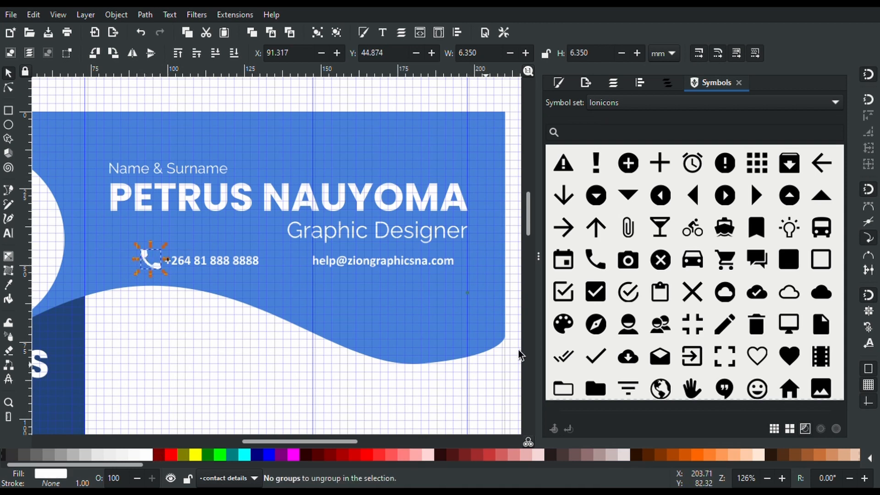
Find the Ionicons mail symbol and place it beside the e-mail address
scroll(662, 273, "down", 3)
scroll(662, 273, "down", 6)
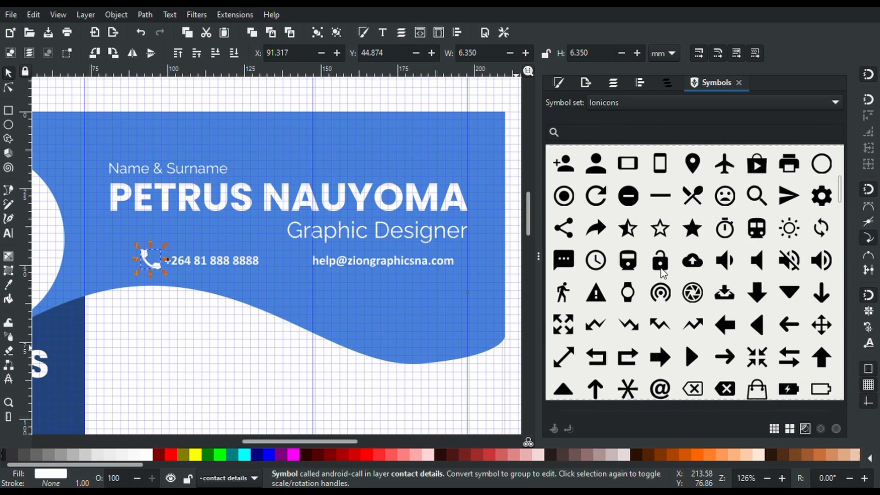
scroll(663, 272, "up", 2)
scroll(663, 272, "up", 10)
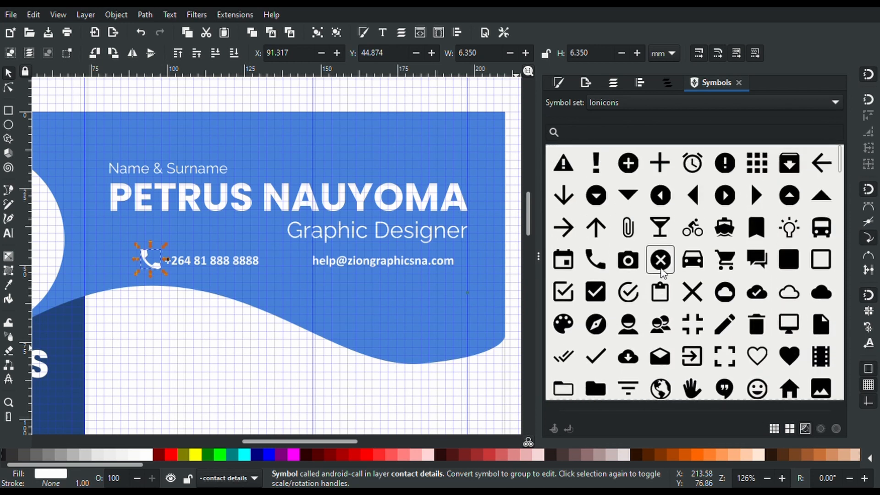
scroll(663, 272, "down", 7)
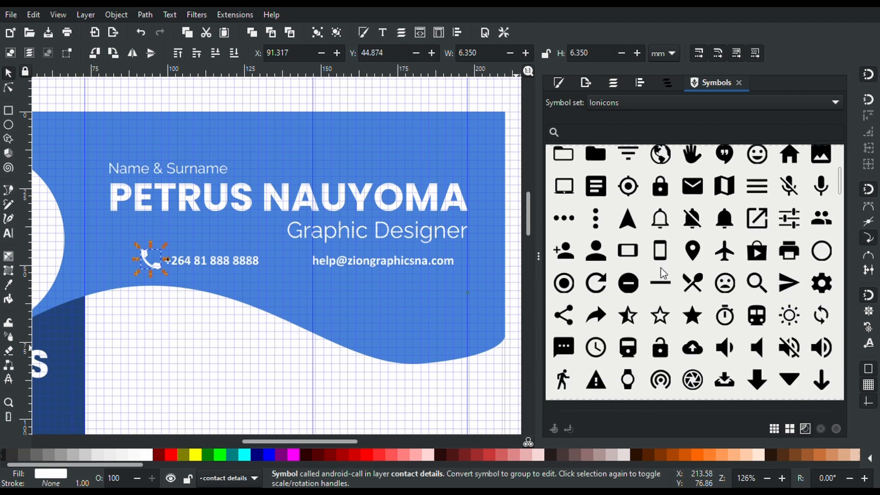
scroll(662, 273, "down", 15)
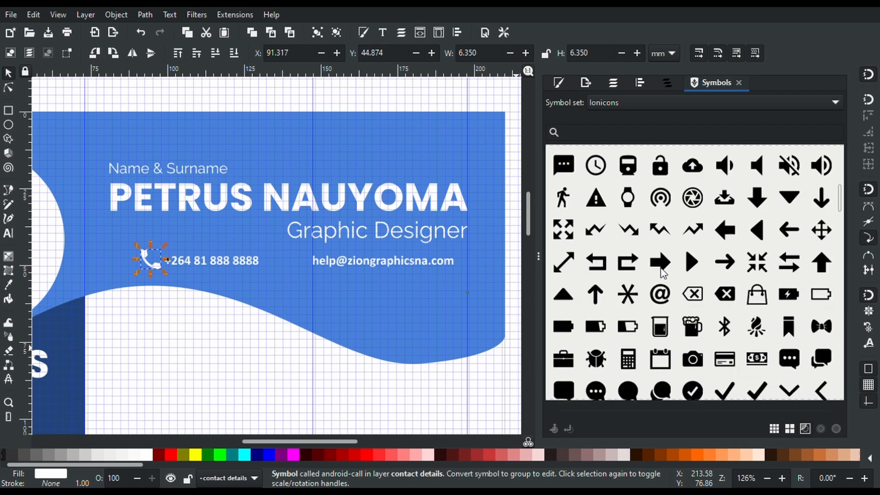
scroll(662, 273, "down", 2)
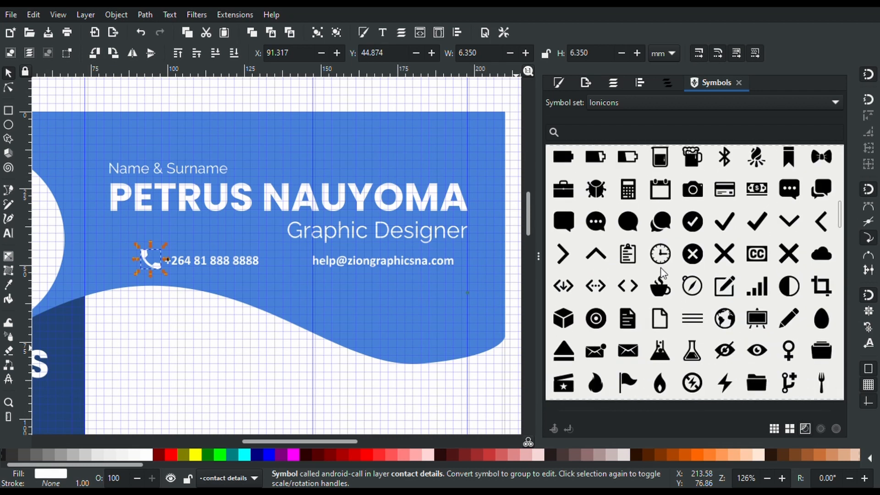
scroll(662, 273, "up", 15)
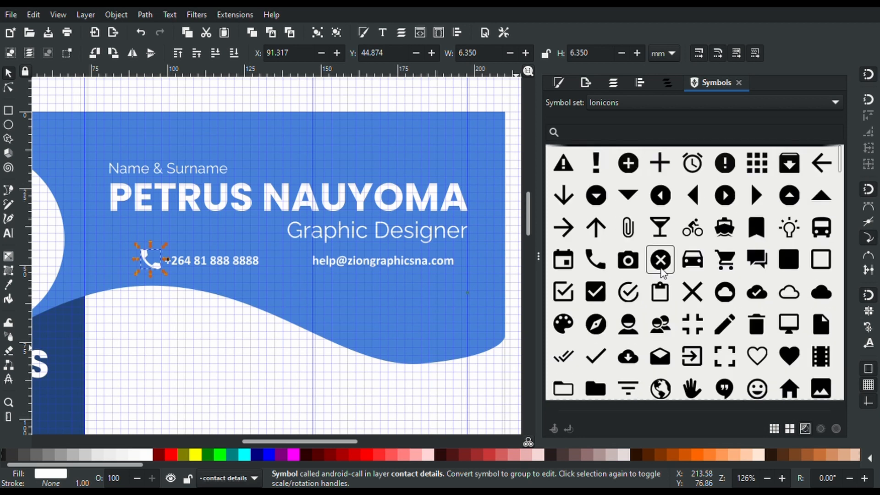
scroll(745, 195, "down", 3)
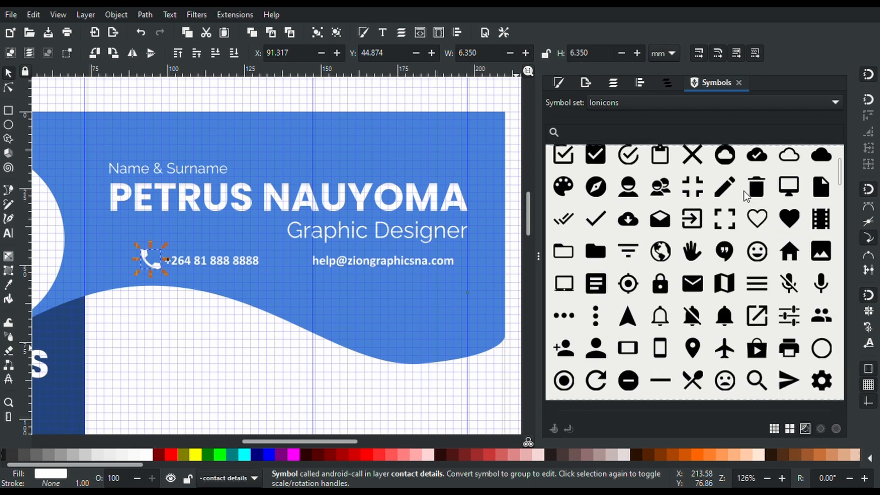
scroll(746, 195, "down", 3)
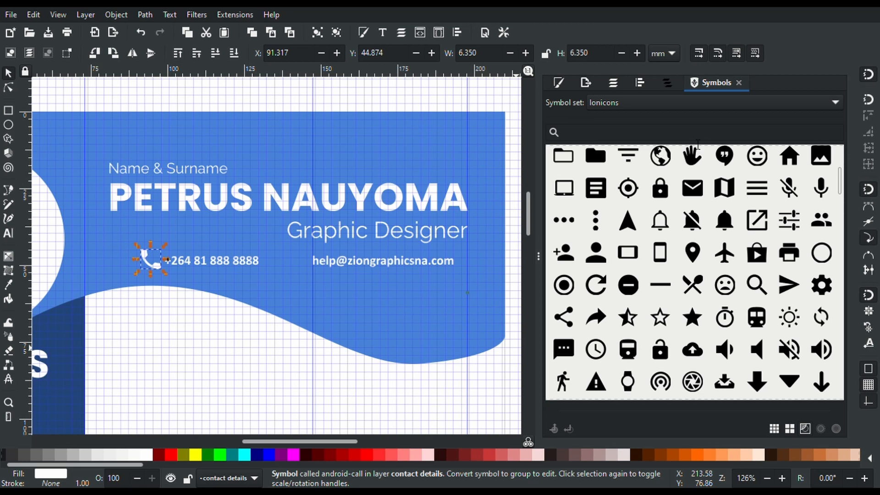
left_click(681, 139)
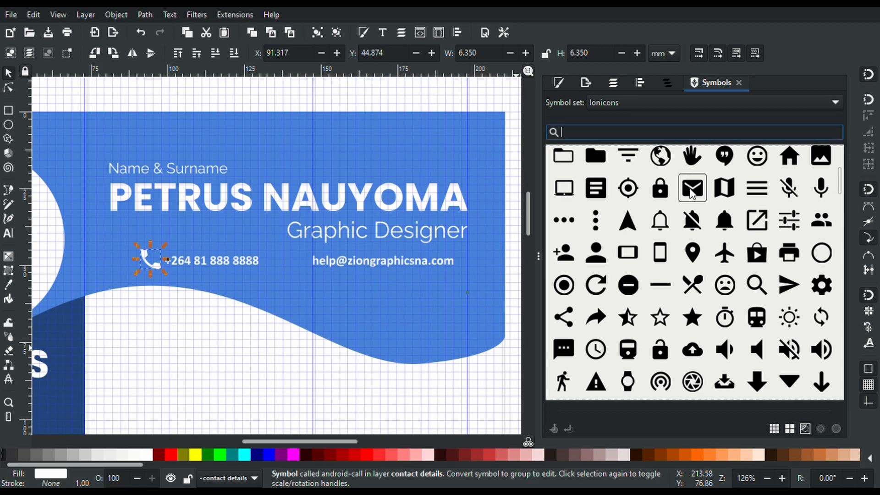
left_click_drag(691, 192, 302, 266)
key("ctrl+shift+g")
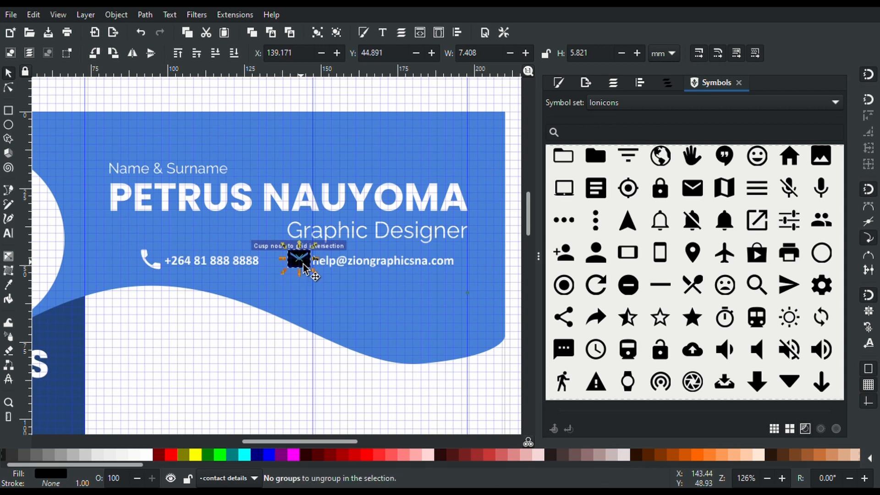
Nudge the envelope icon into line, make it white, and align the e-mail text beside it
key("Down")
key("Down")
key("Up")
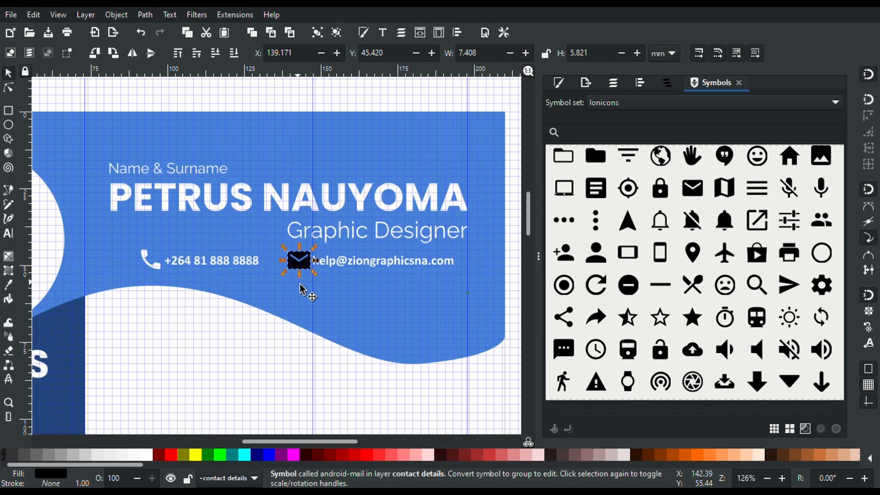
left_click(147, 454)
left_click(219, 401)
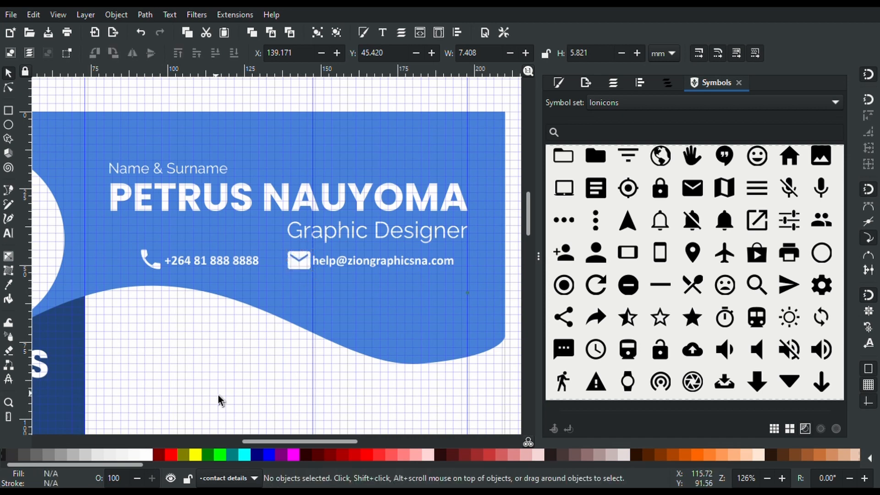
left_click_drag(387, 271, 391, 268)
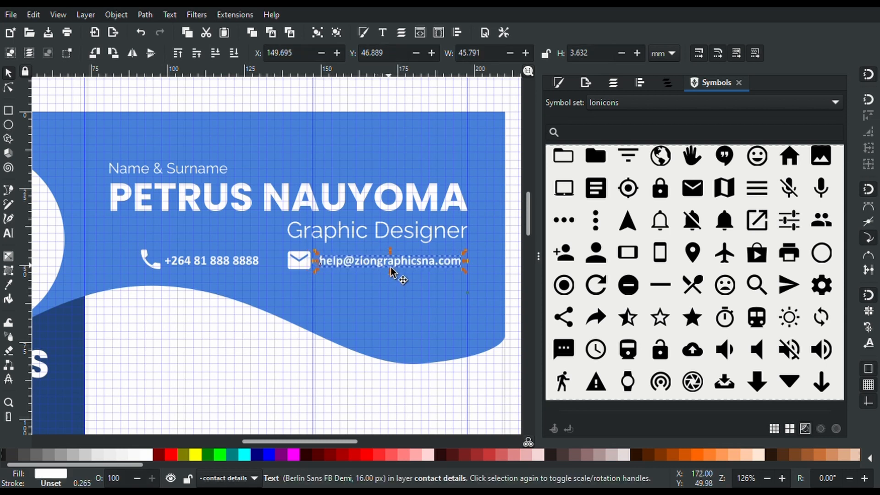
key("5")
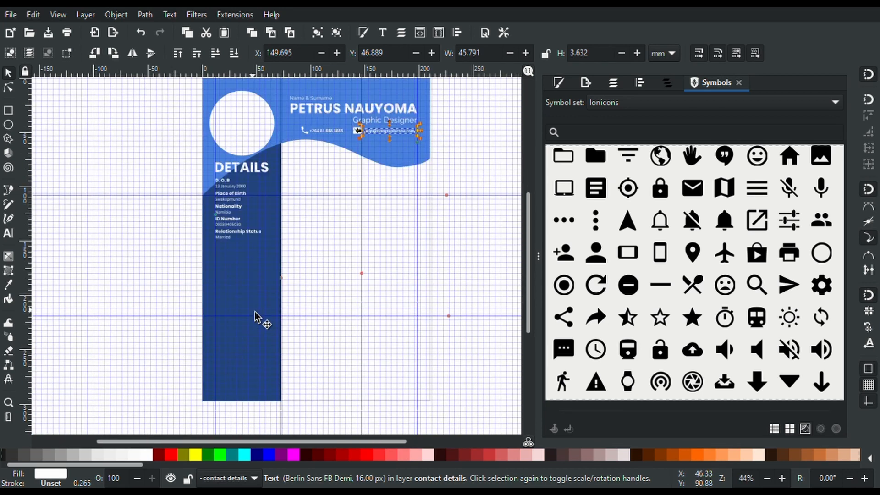
scroll(222, 224, "up", 3, "ctrl")
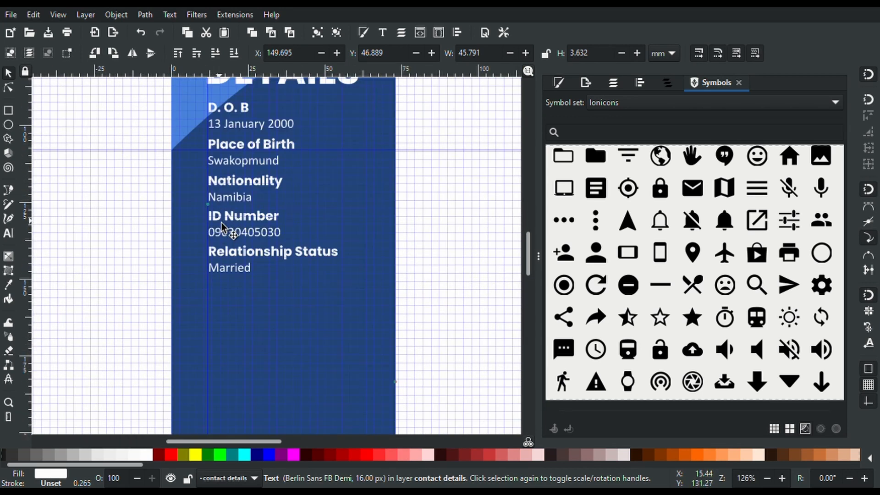
Duplicate the Relationship Status entry and move the copy below the original
left_click(227, 258)
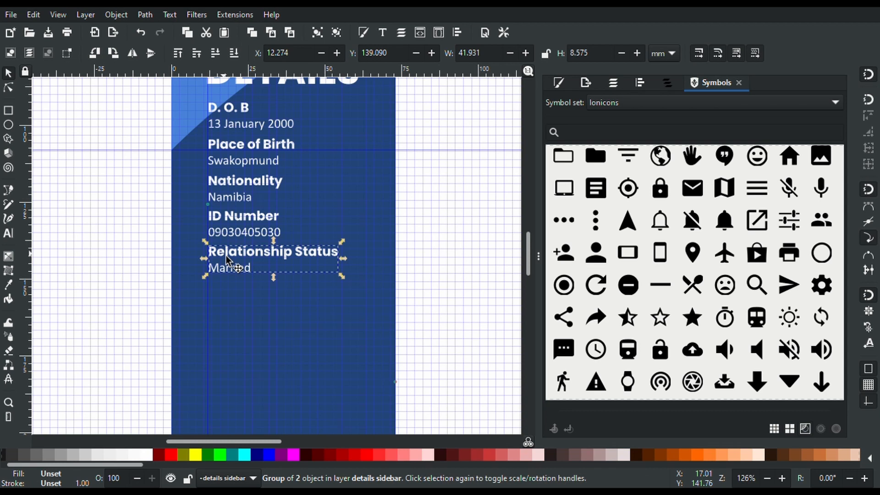
left_click(665, 83)
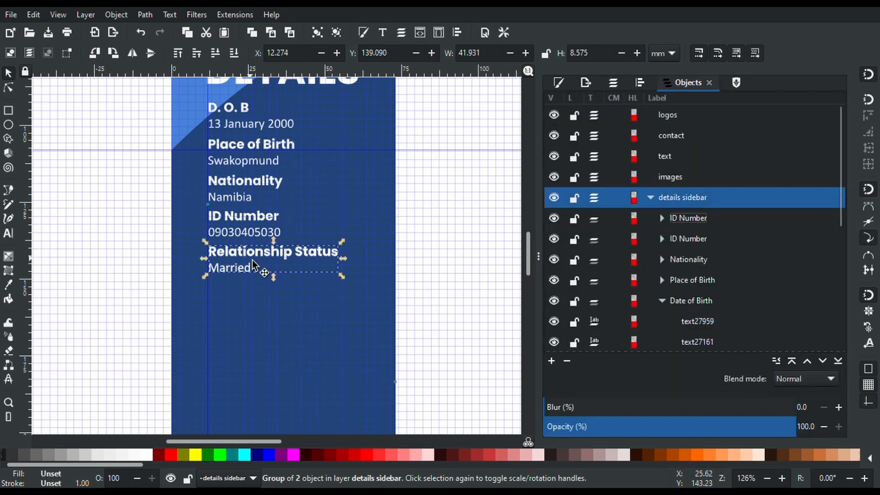
key("ctrl+d")
left_click_drag(254, 267, 255, 306)
key("t")
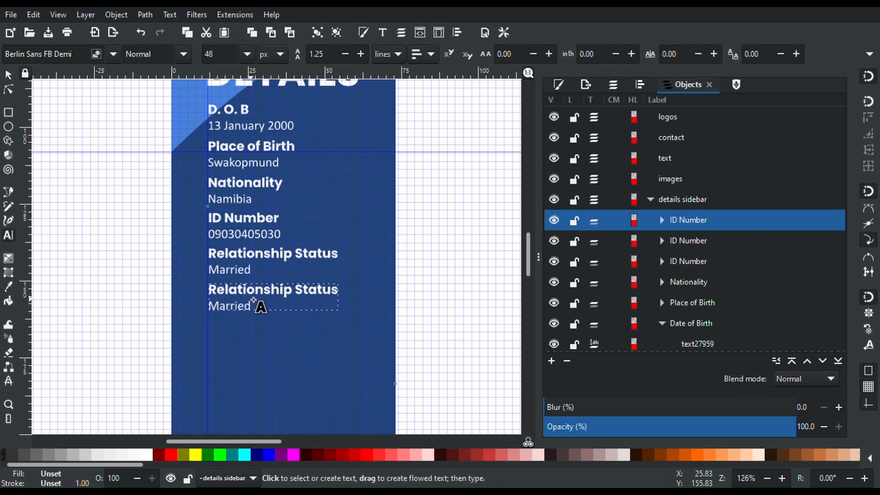
left_click(258, 293)
key("ctrl+a")
type("R")
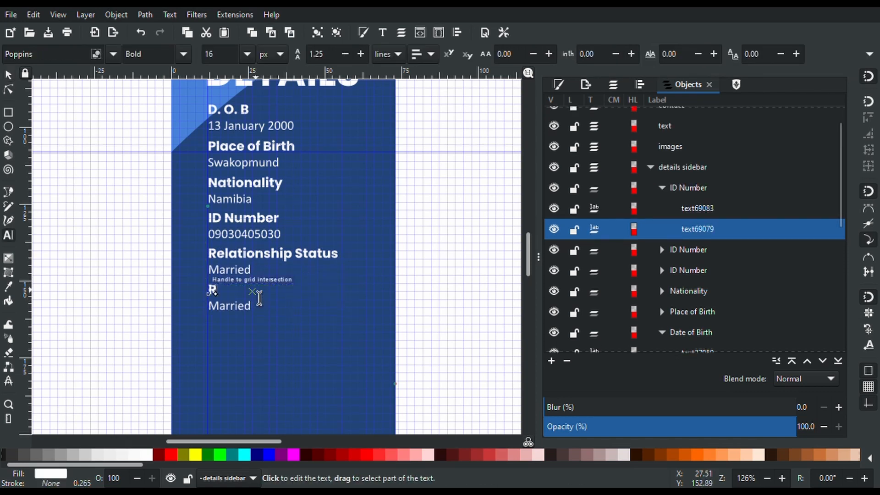
type("esidential A")
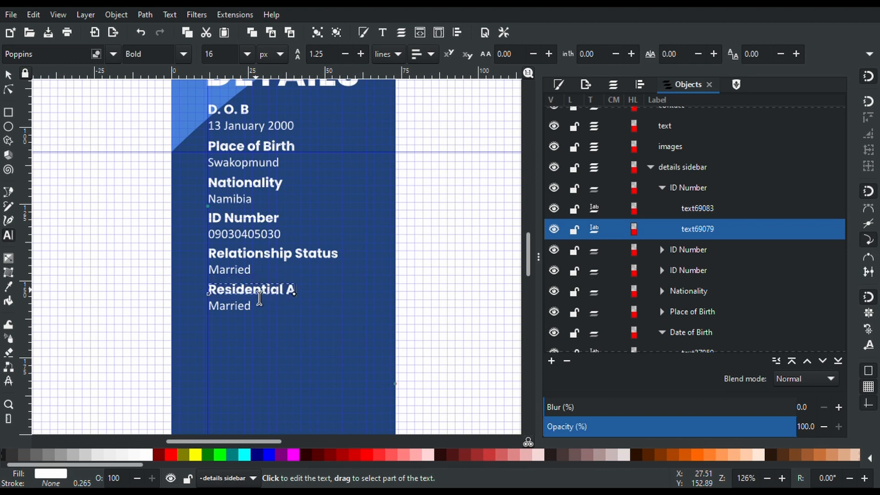
type("ddress")
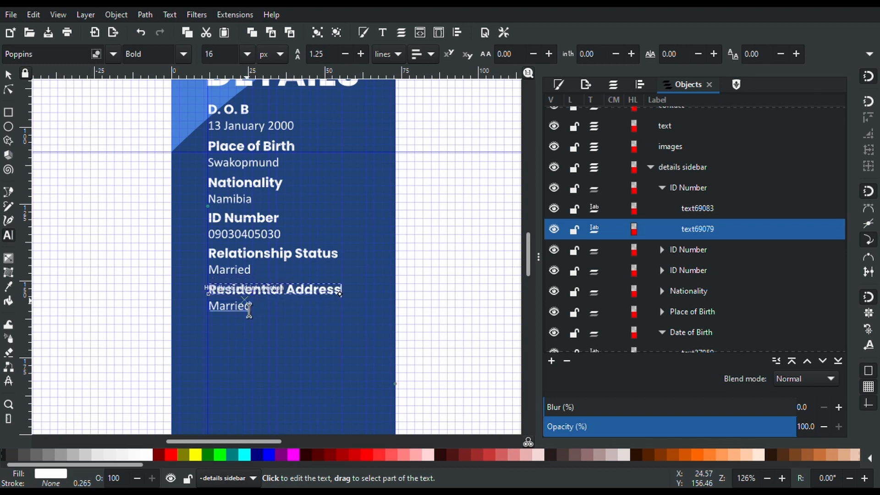
left_click(247, 307)
key("ctrl+a")
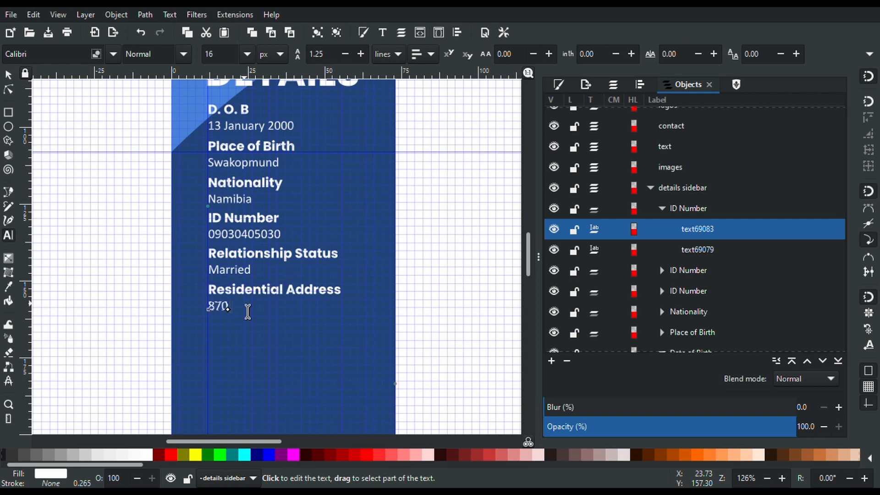
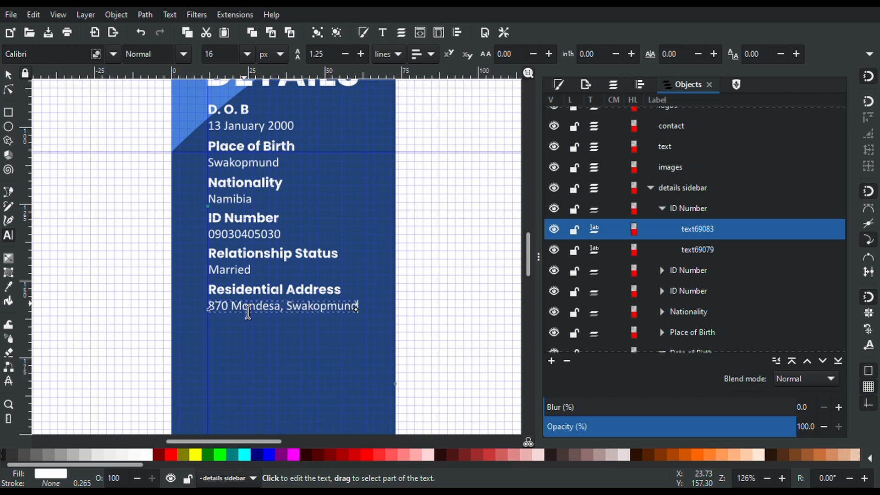
left_click(10, 77)
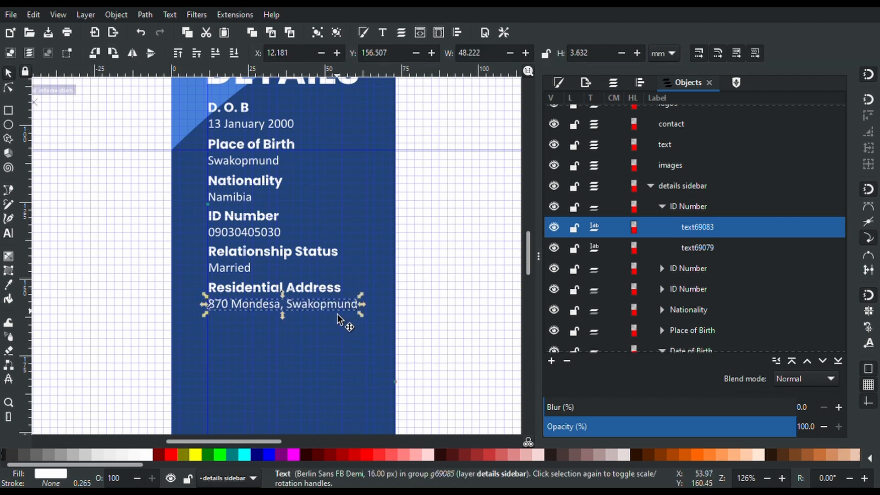
Rename the duplicated group to 'Residential Address' in the Objects panel
left_click(687, 207)
left_click(687, 207)
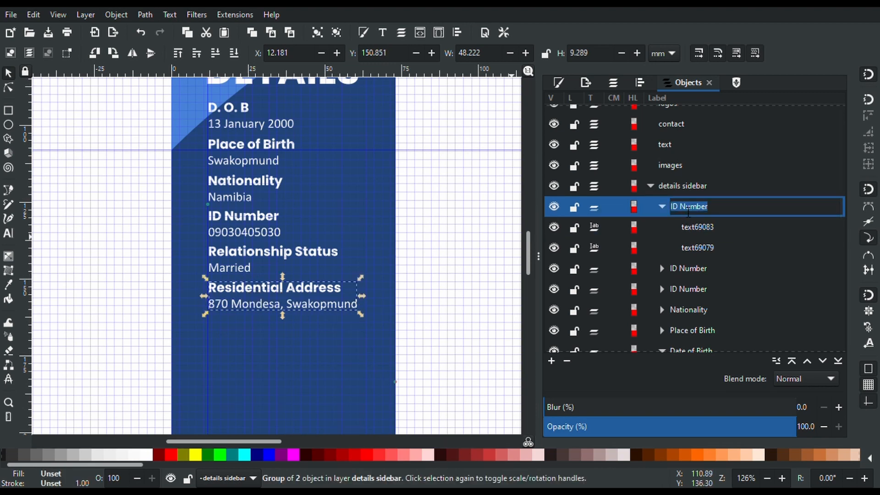
type("Residentail")
key("BackSpace")
key("BackSpace")
key("BackSpace")
type("ial Address")
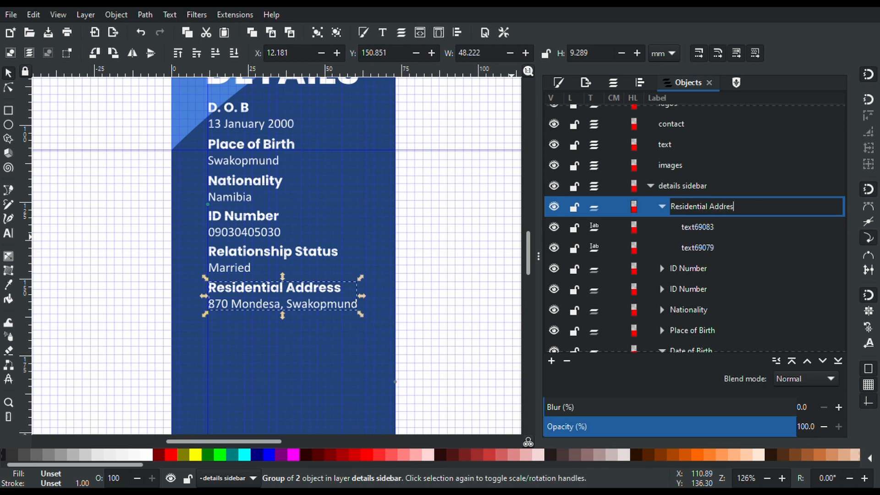
key("Return")
Rename the next group to 'Relationship Status'
left_click(686, 267)
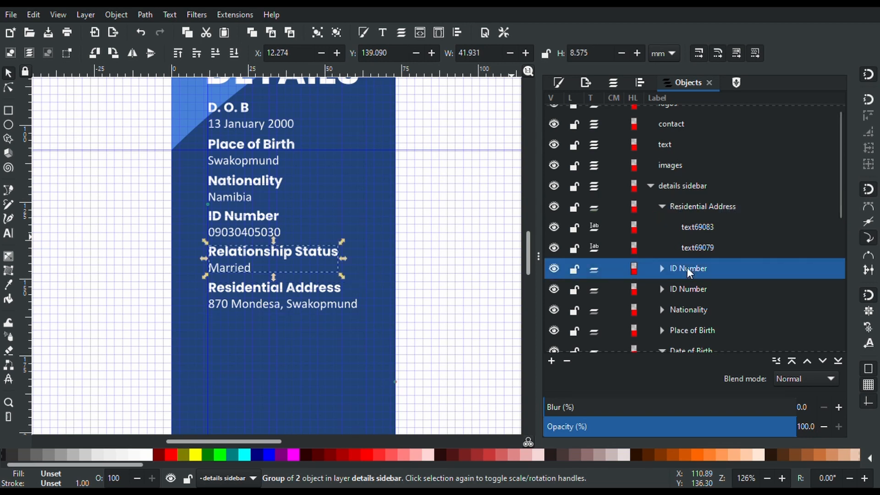
left_click(686, 267)
type("Relation")
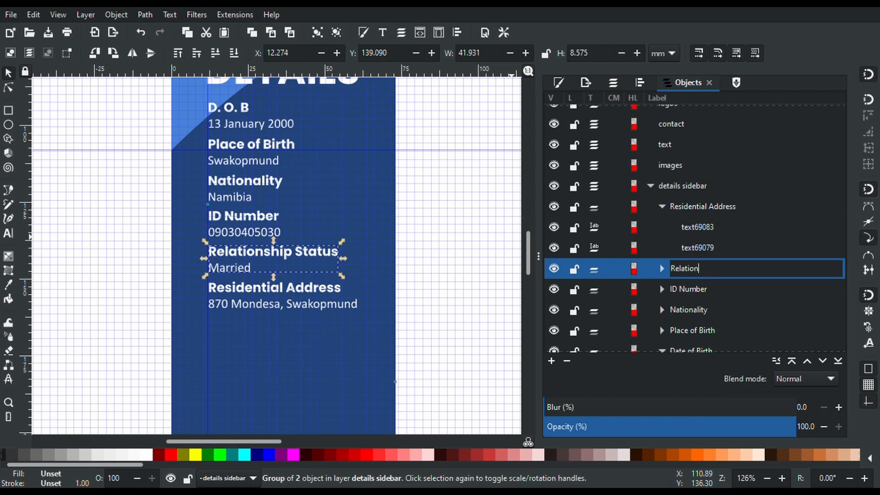
type("ship Status")
key("Return")
scroll(406, 284, "down", 5)
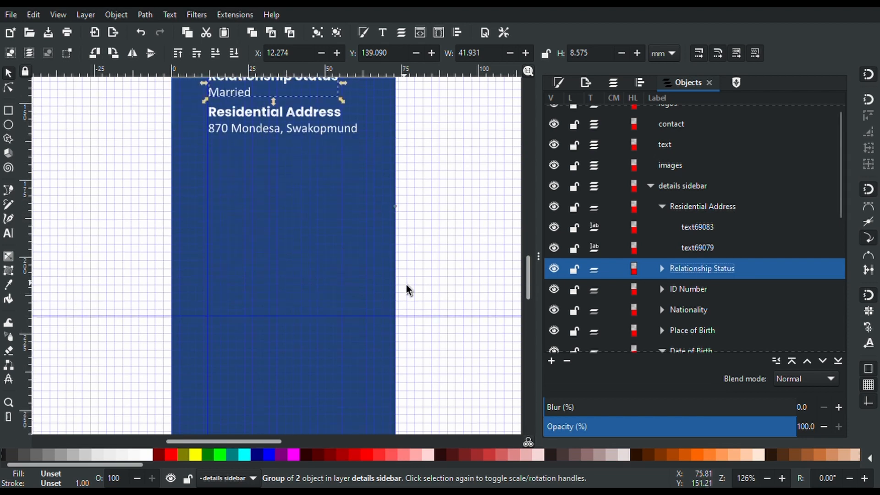
Duplicate the Residential Address group in the sidebar
scroll(406, 284, "up", 4)
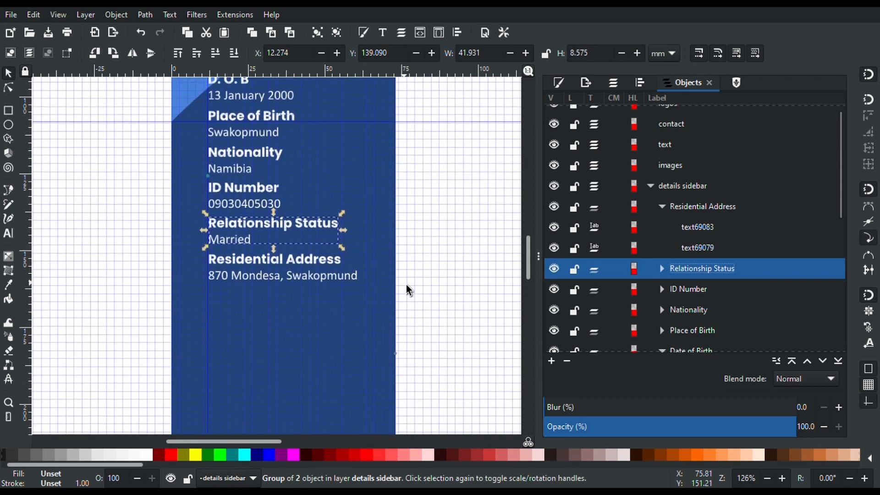
left_click(315, 265)
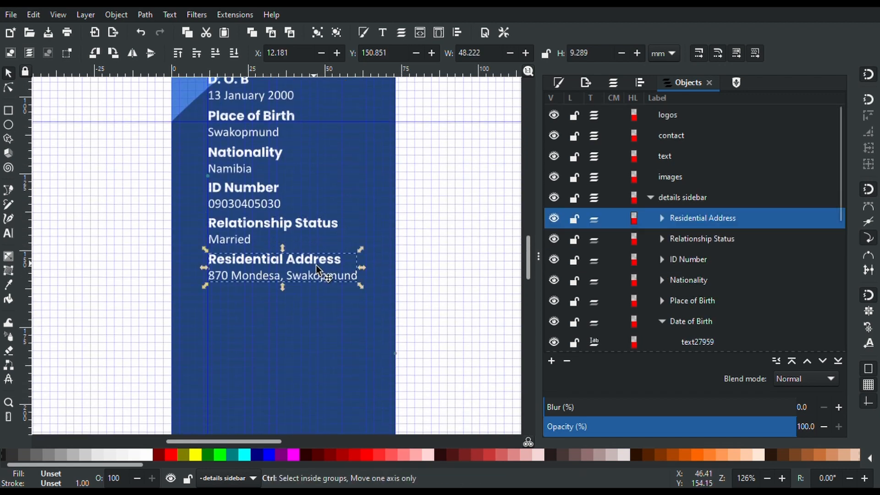
key("ctrl+d")
left_click(316, 280)
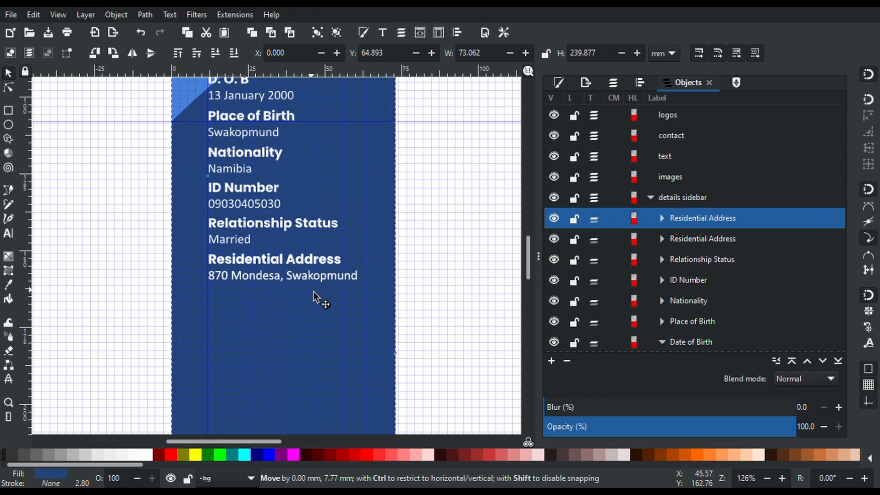
left_click(317, 262)
scroll(317, 263, "down", 3, "ctrl")
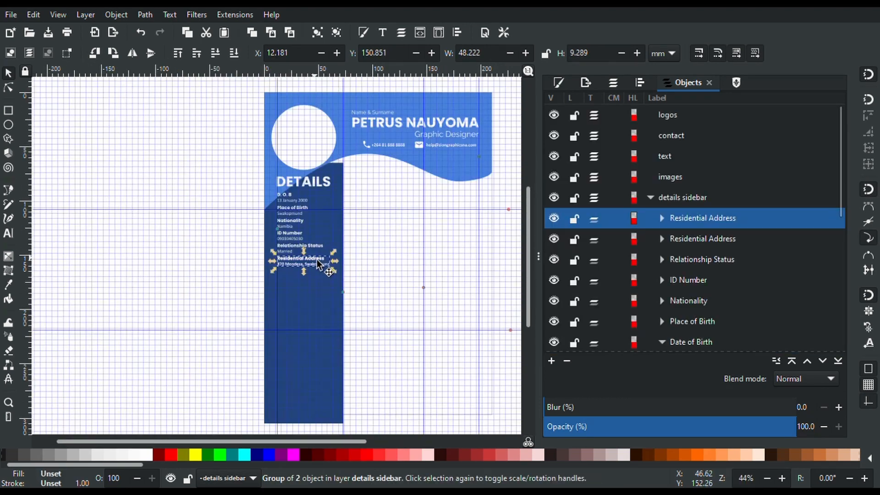
Undo the accidental moves of the sidebar background
key("ctrl+z")
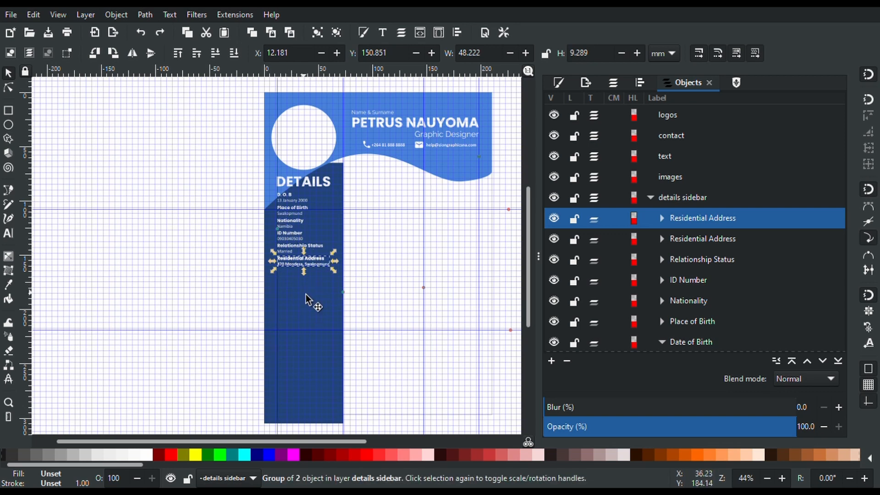
left_click(140, 32)
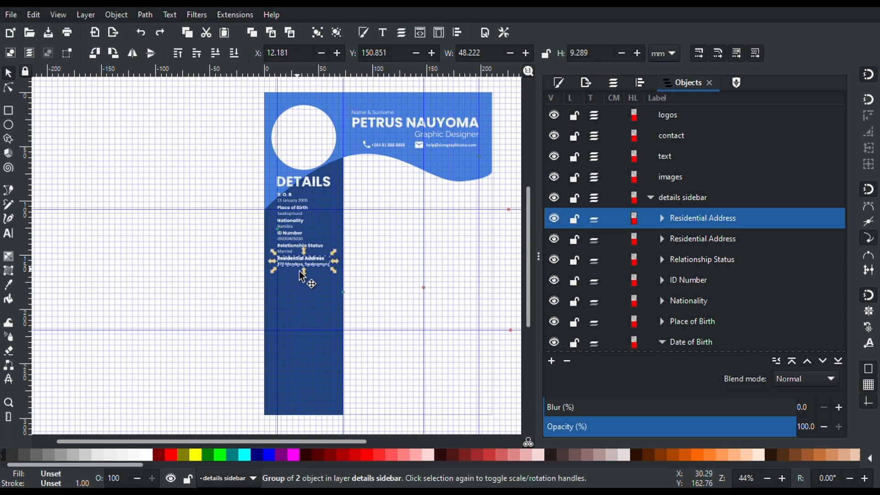
scroll(299, 274, "up", 3)
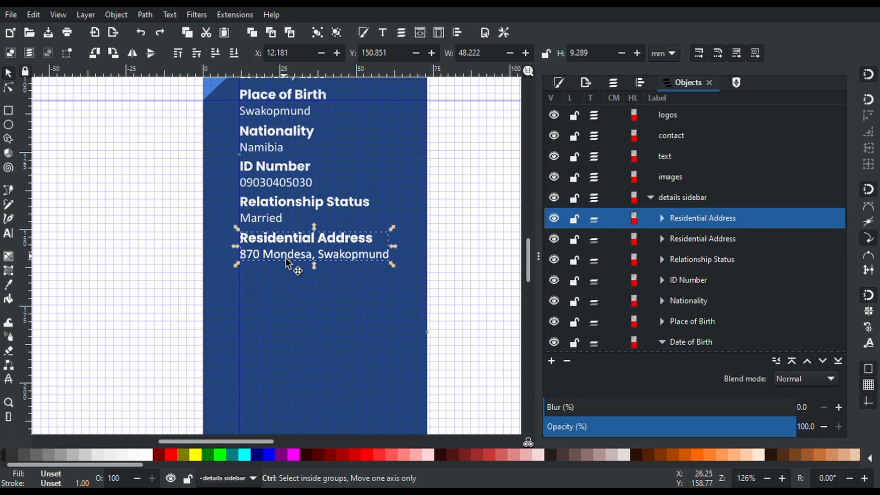
mouse_move(285, 259)
left_mouse_down()
mouse_move(285, 282)
mouse_move(288, 259)
left_mouse_up()
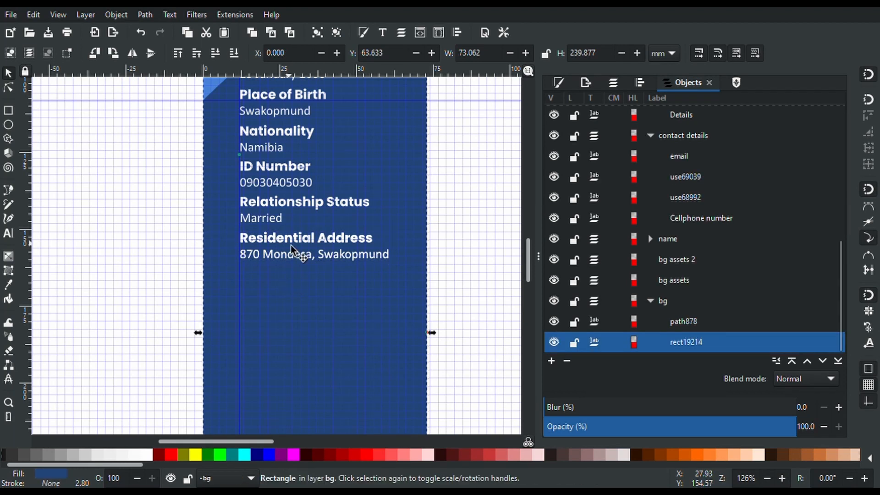
scroll(292, 252, "up", 8)
key("ctrl+z")
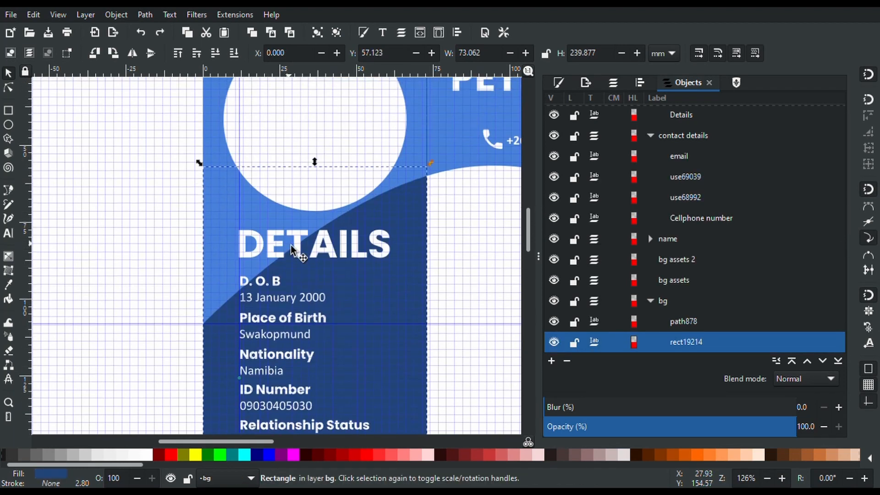
scroll(294, 251, "down", 4)
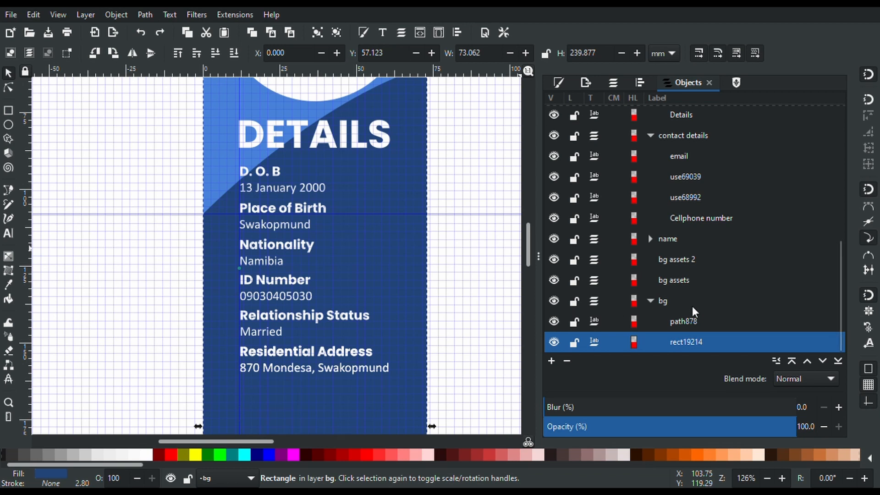
Lock the bg layer and reselect the Residential Address group
left_click(574, 302)
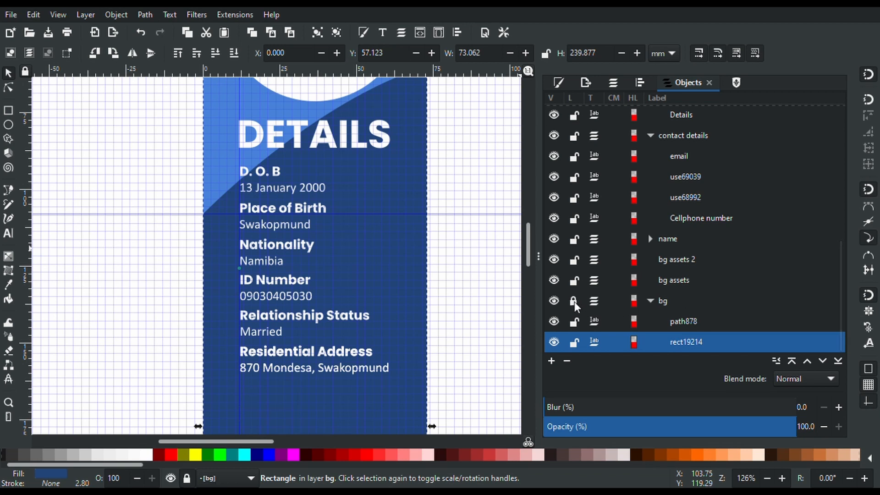
left_click(268, 356)
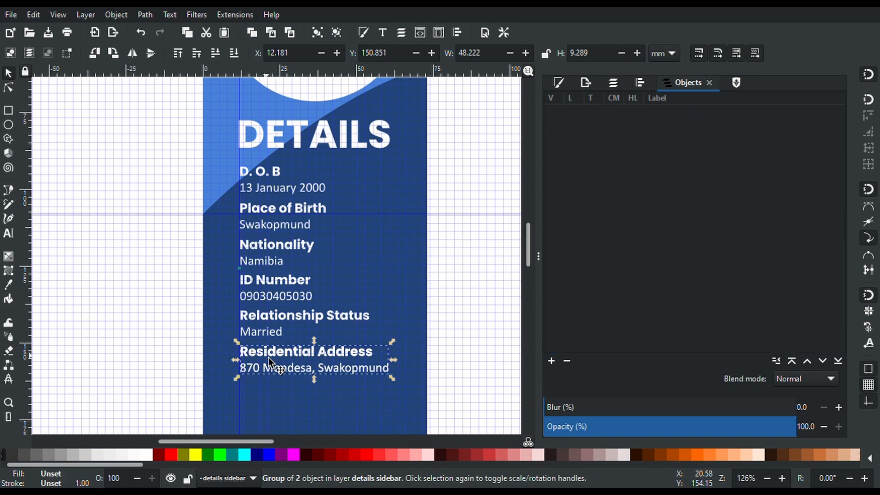
scroll(268, 357, "down", 5)
scroll(269, 357, "up", 2)
left_click_drag(267, 355, 338, 342)
left_click_drag(350, 304, 337, 328)
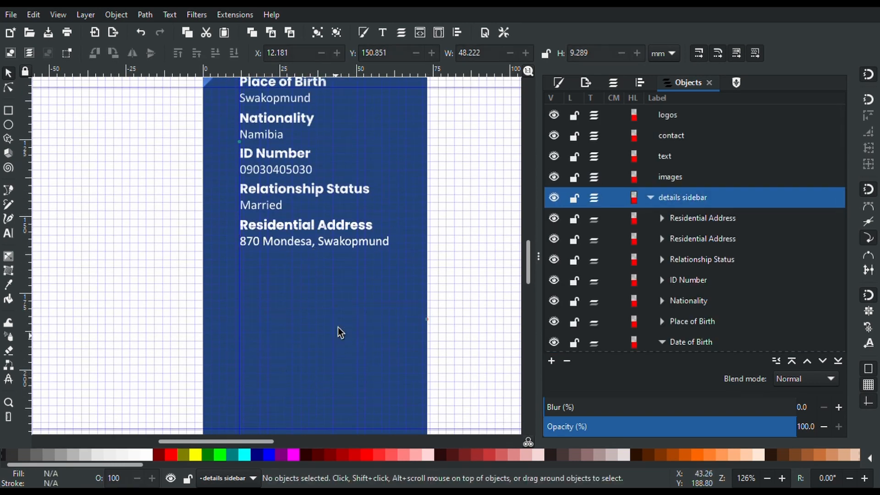
left_click(293, 224)
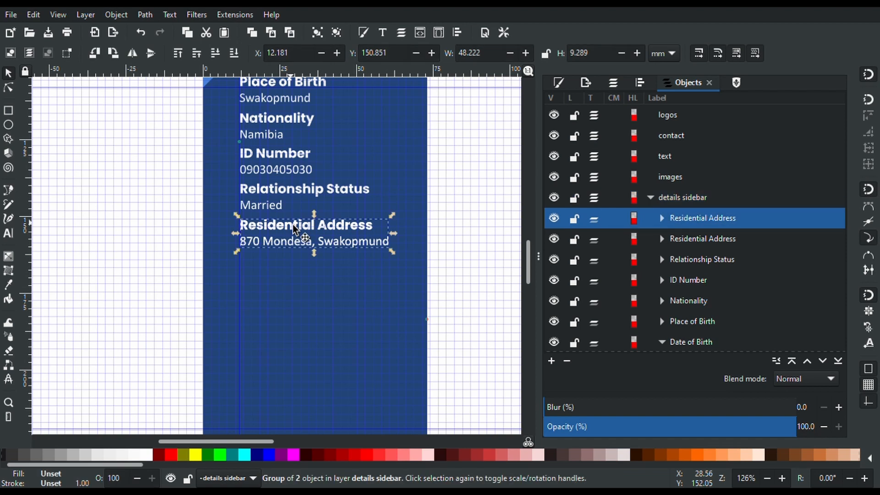
key("ctrl")
key("ctrl+d")
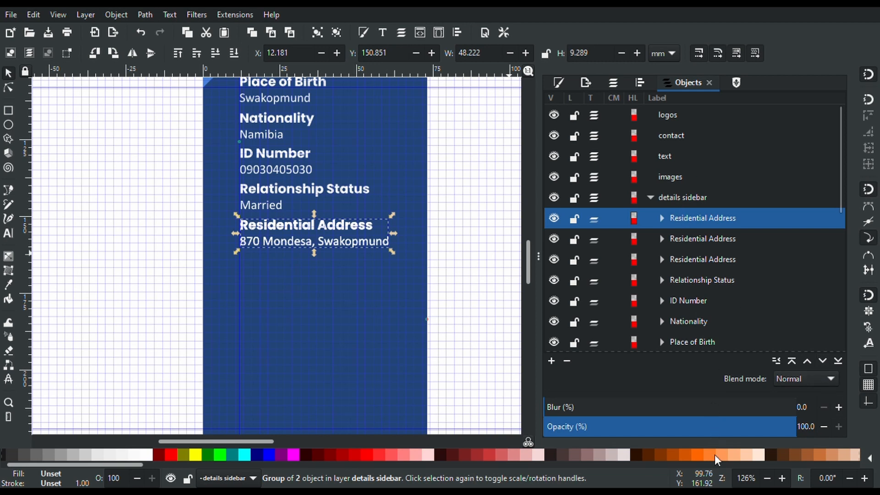
key("Delete")
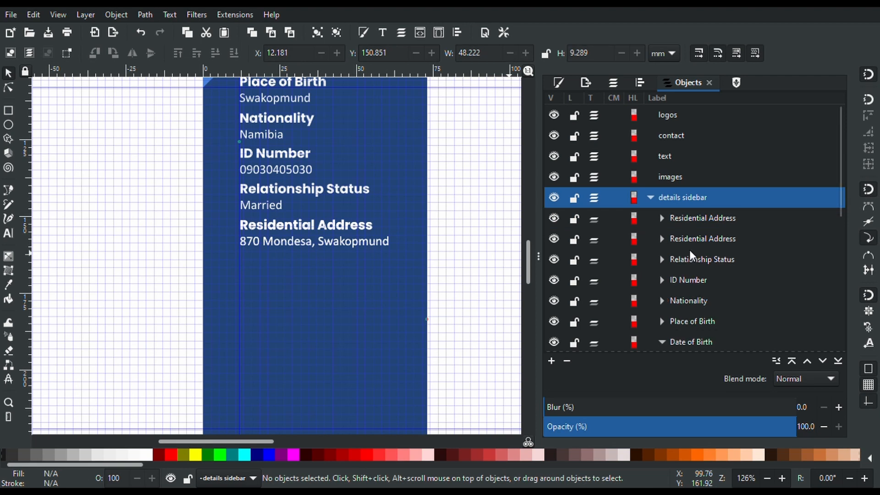
left_click(703, 216)
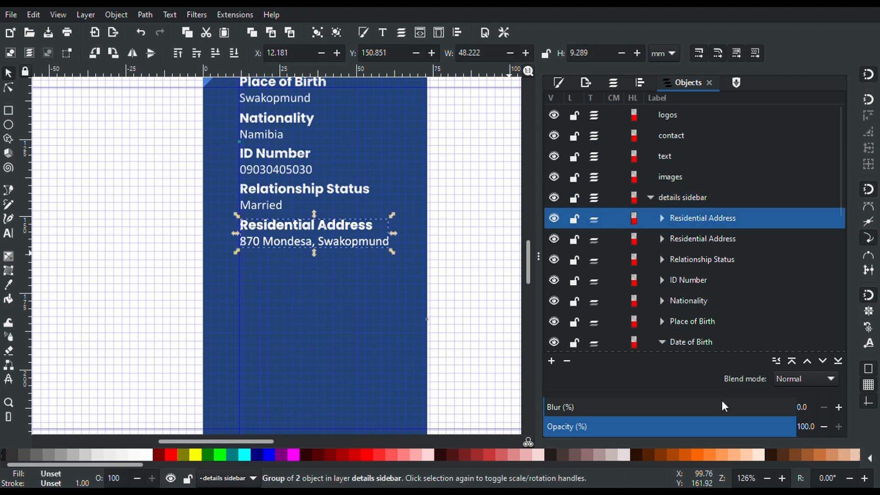
key("Escape")
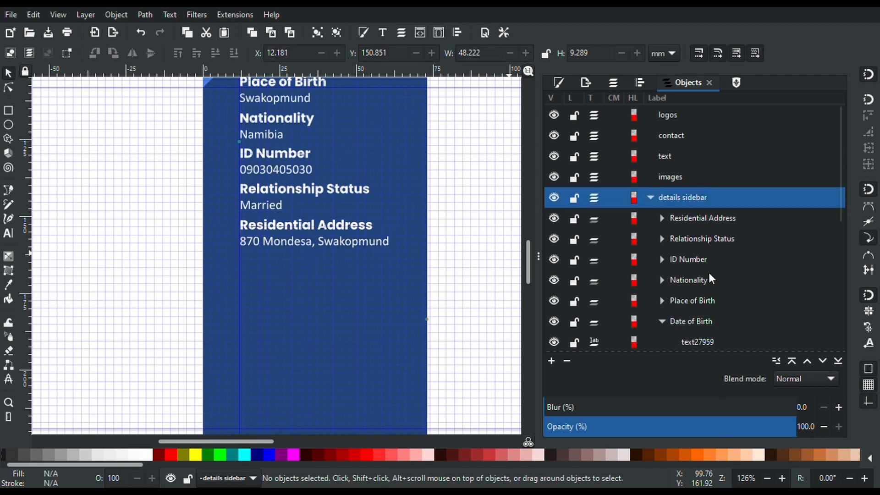
left_click(692, 219)
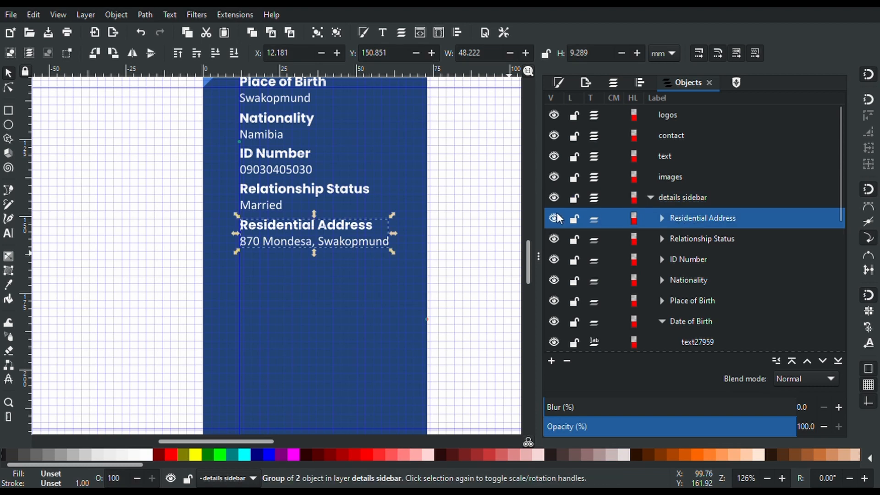
key("ctrl+d")
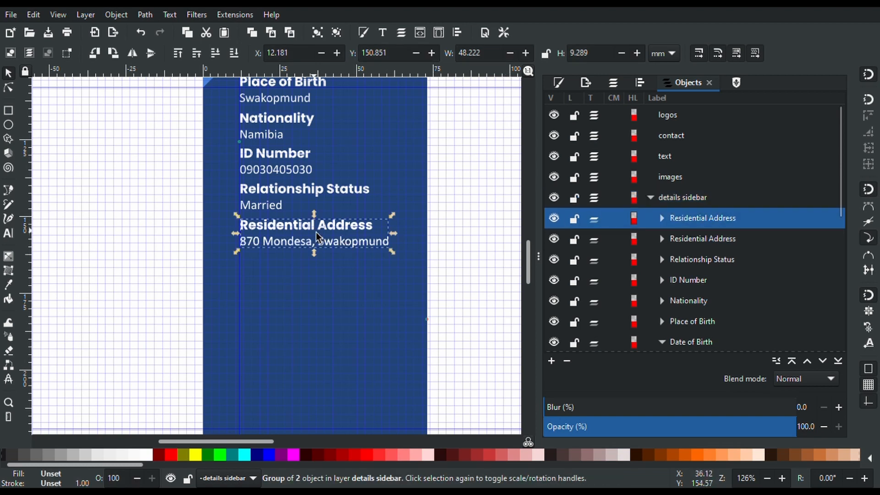
Move the copy below the original address and retitle it 'Postal Address'
left_click_drag(316, 237, 317, 276)
key("t")
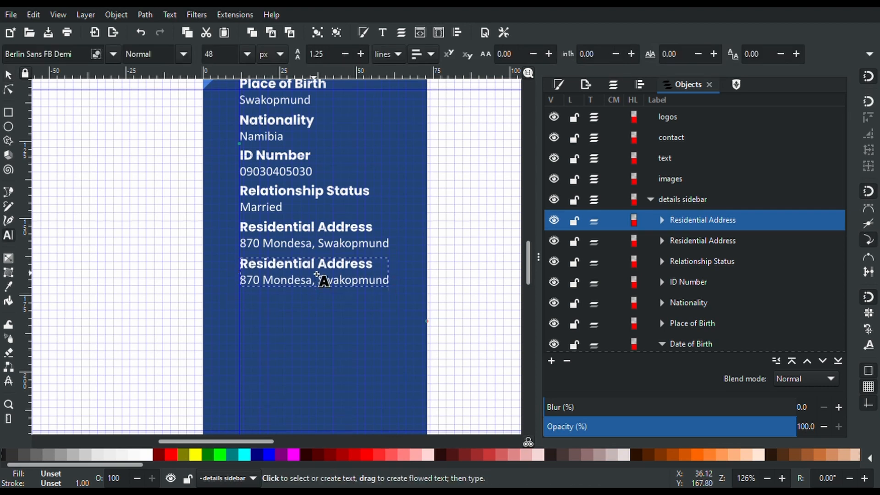
double_click(299, 270)
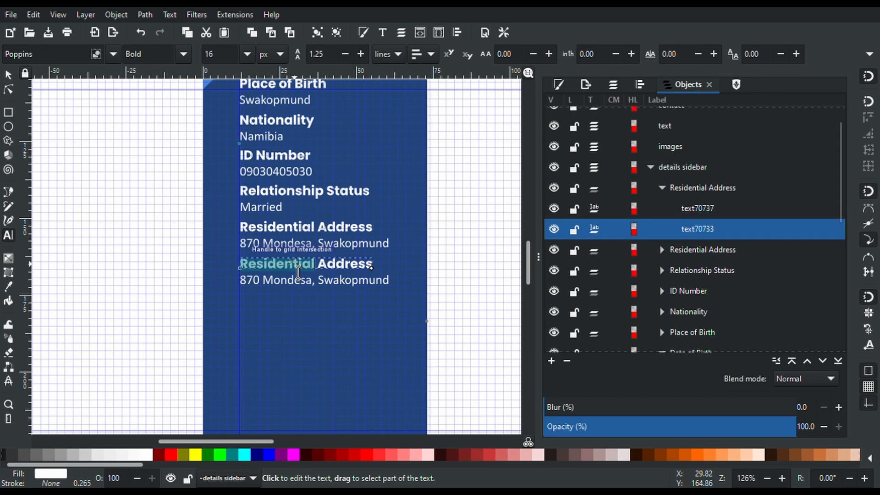
type("Postal")
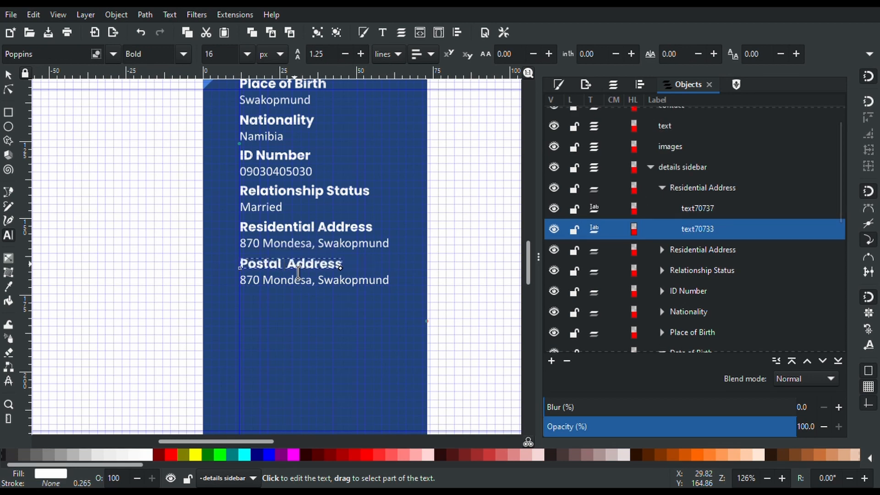
triple_click(296, 281)
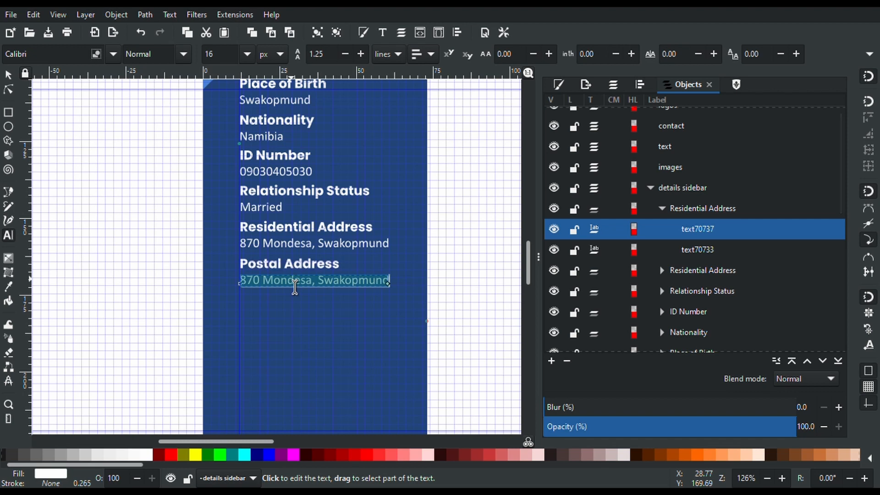
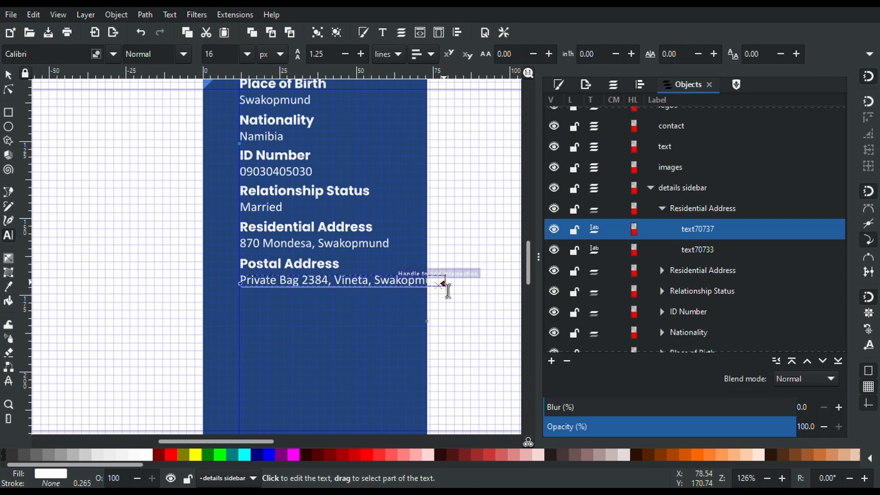
left_click_drag(448, 288, 436, 304)
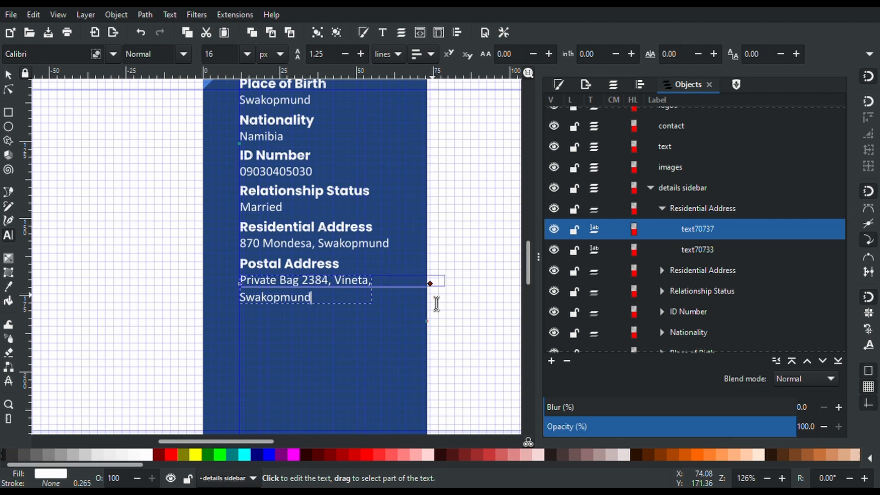
left_click_drag(436, 304, 386, 335)
left_click(386, 335)
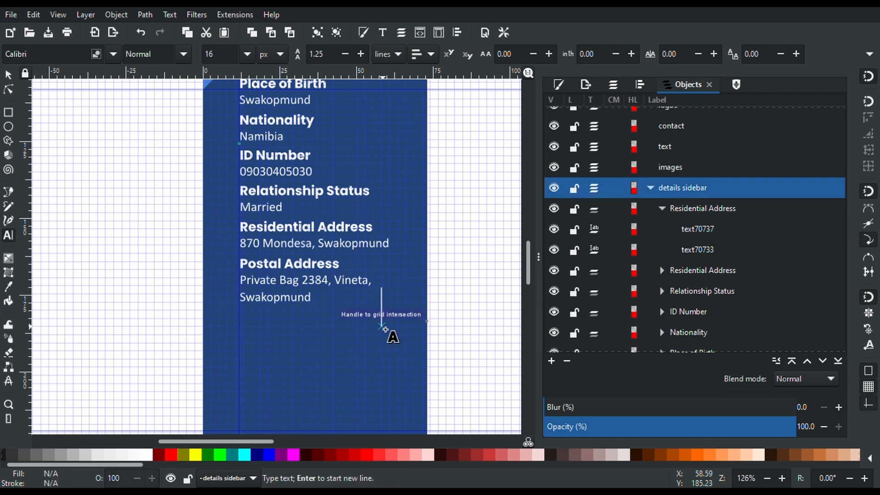
scroll(385, 330, "down", 6)
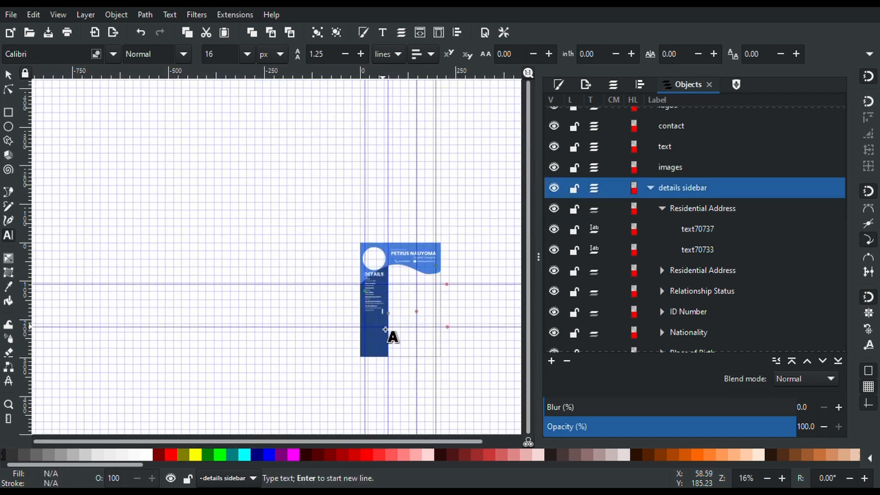
scroll(386, 336, "down", 5)
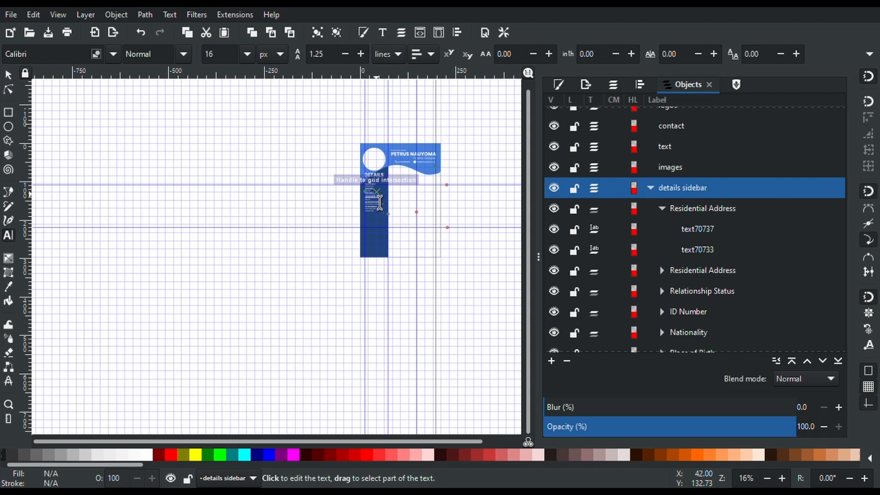
scroll(405, 198, "up", 2)
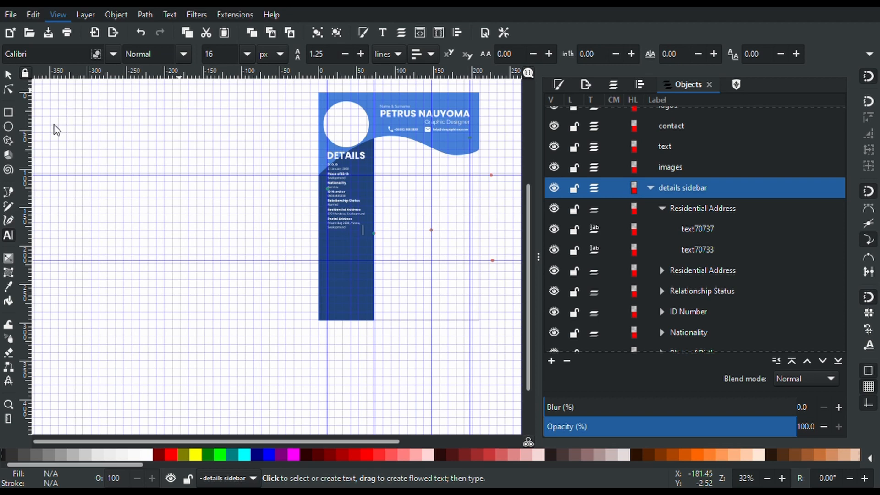
key("numbersign")
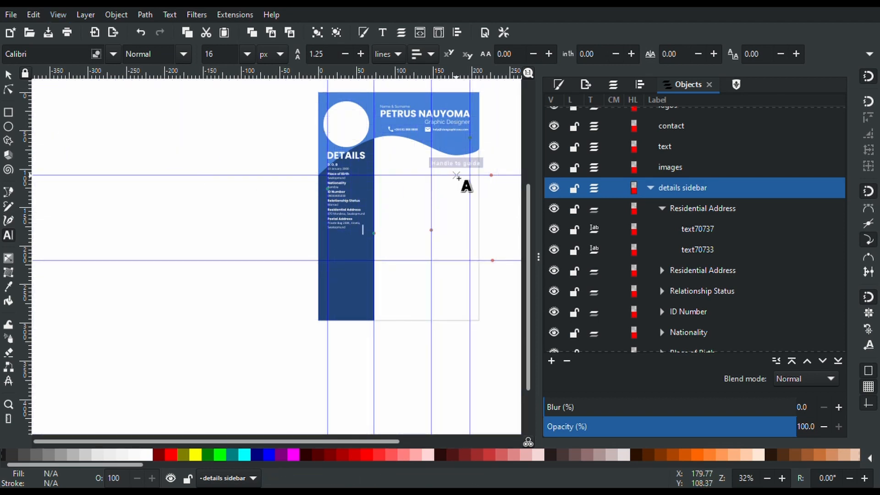
scroll(466, 186, "up", 1)
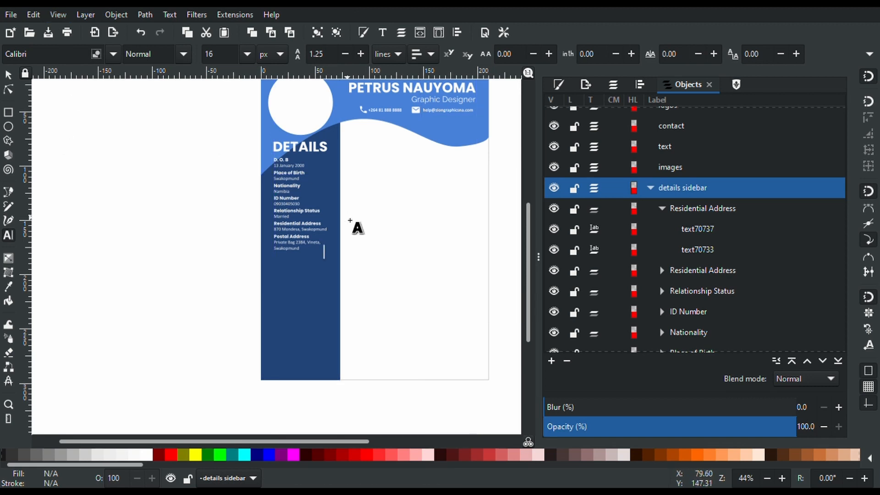
scroll(351, 221, "up", 3)
scroll(350, 221, "down", 1)
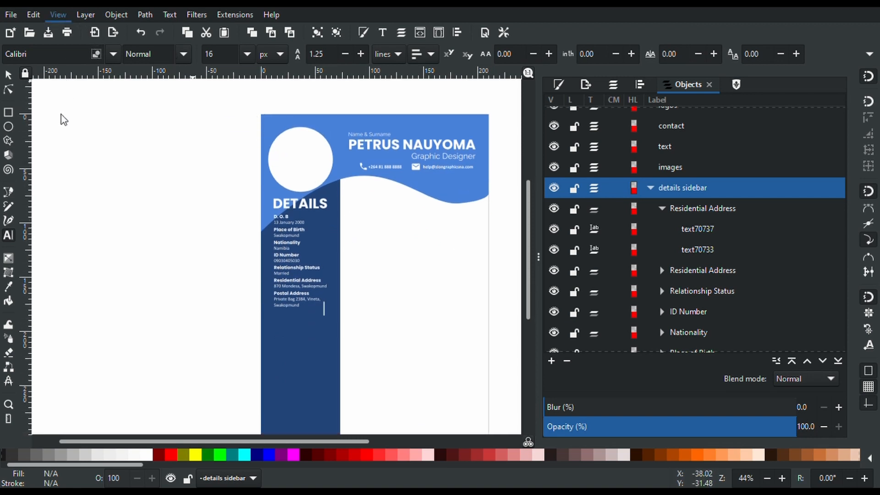
key("bar")
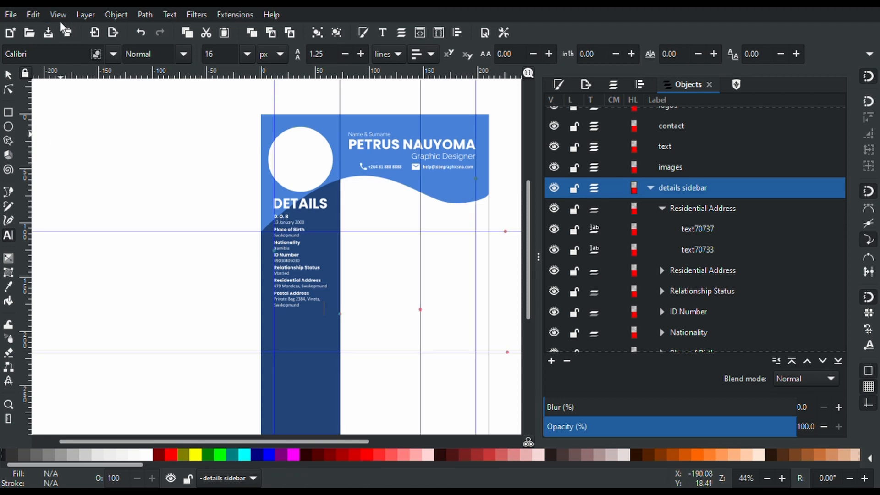
key("numbersign")
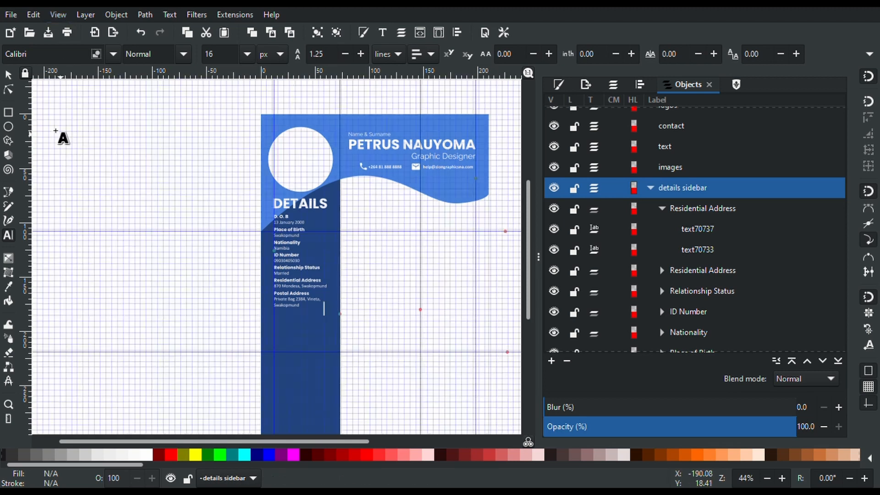
left_click(321, 320)
scroll(321, 320, "down", 4)
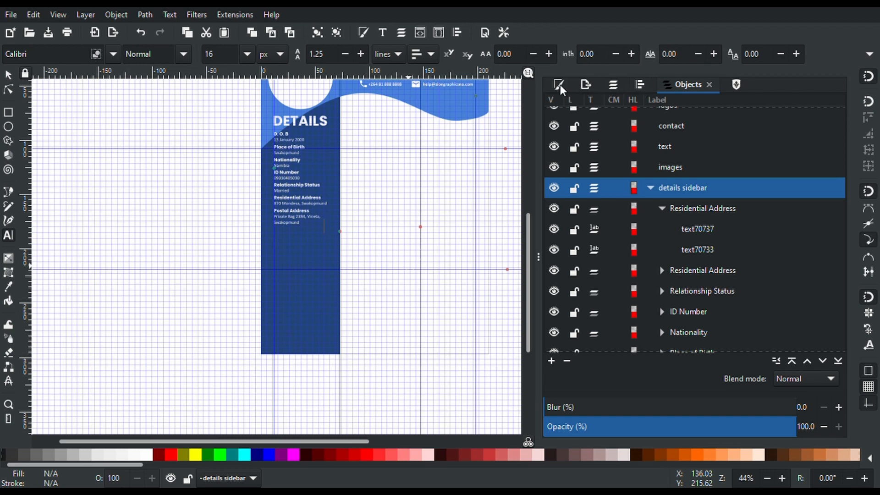
Show the Layers list and toggle the details sidebar layer's visibility off and on
left_click(617, 82)
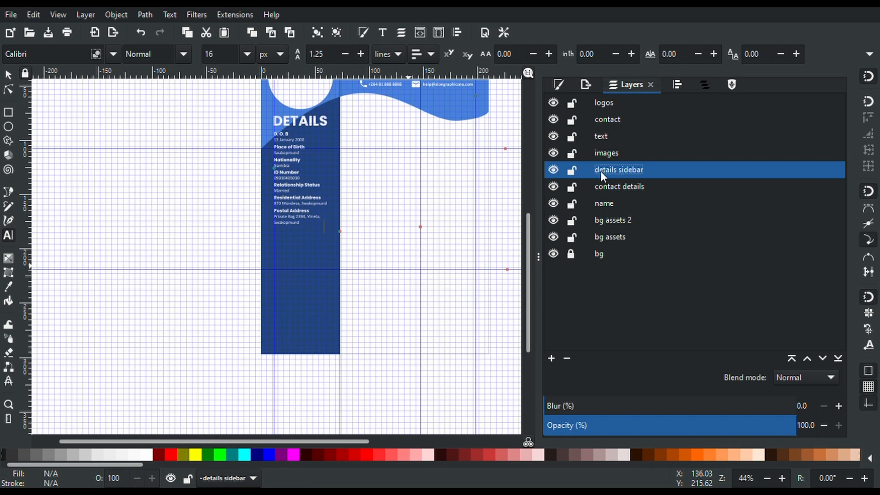
scroll(465, 169, "up", 4)
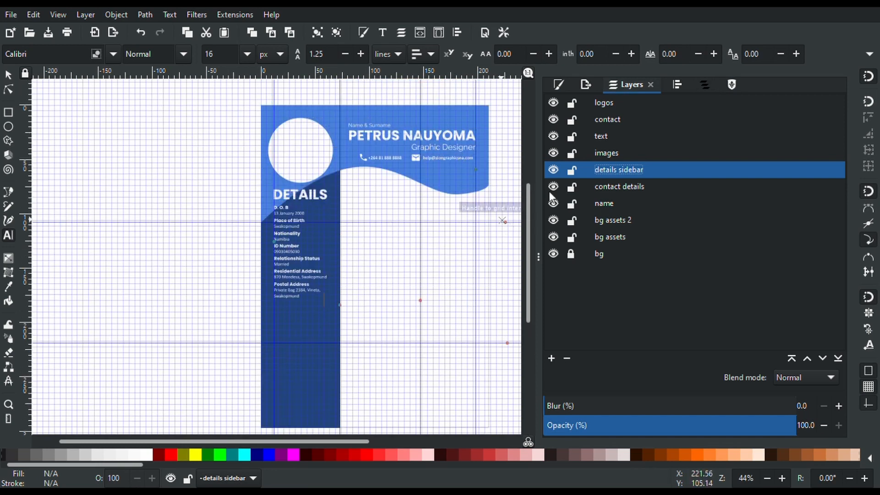
left_click(553, 169)
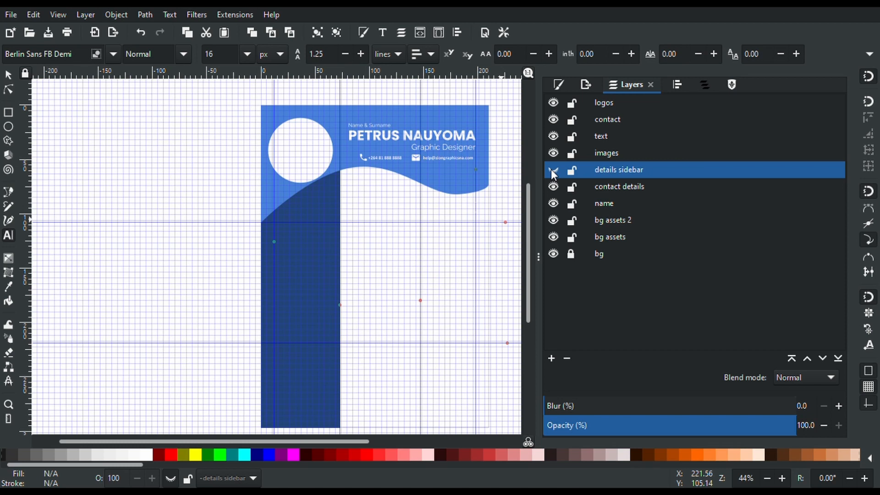
left_click(552, 171)
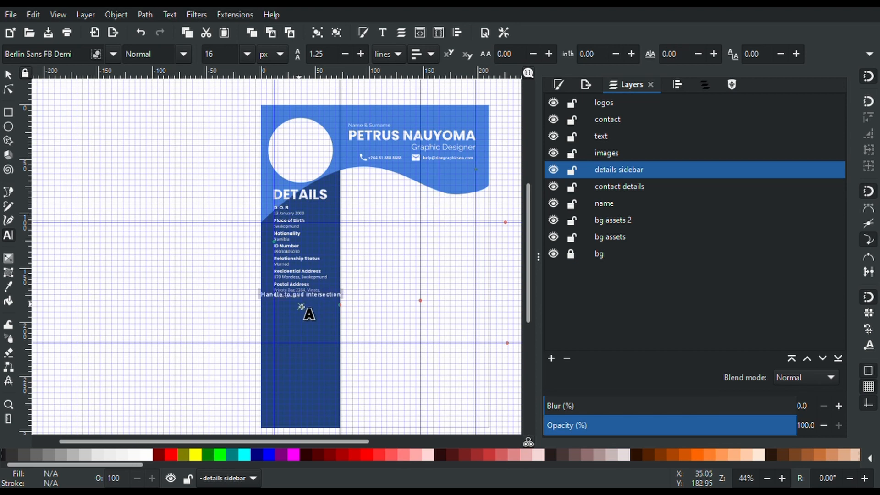
scroll(301, 307, "up", 2)
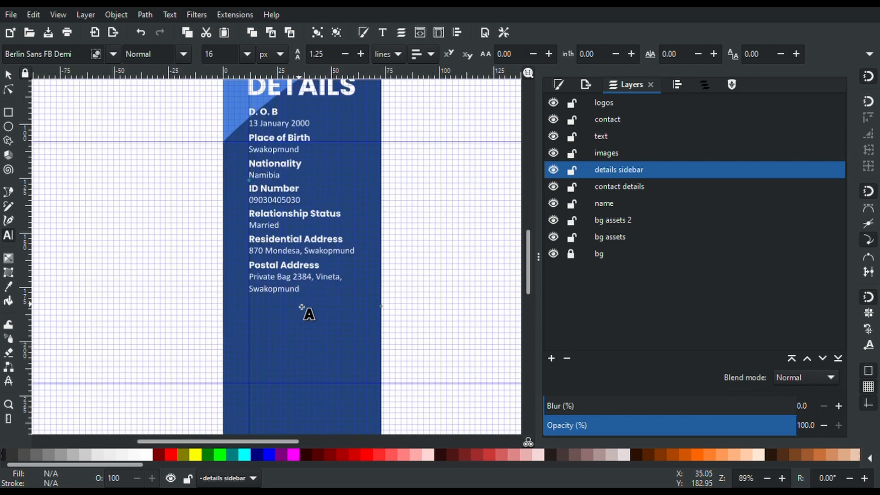
scroll(302, 307, "down", 4)
scroll(301, 307, "up", 1)
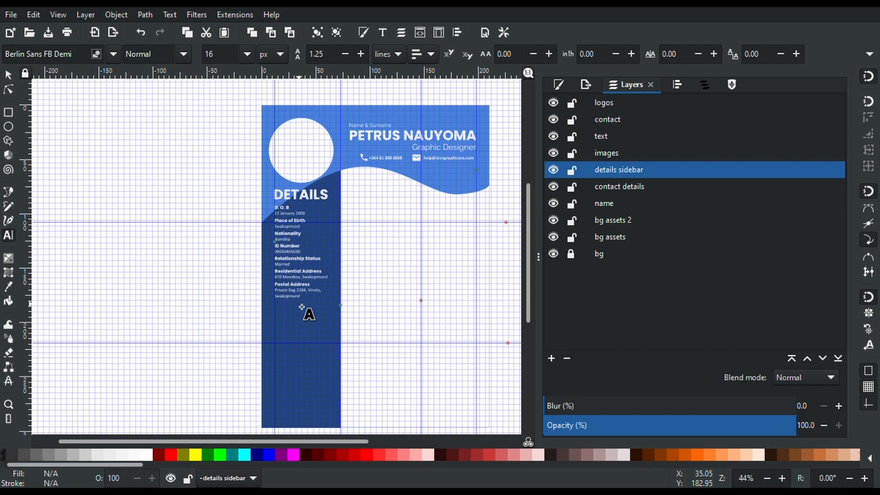
left_click(9, 75)
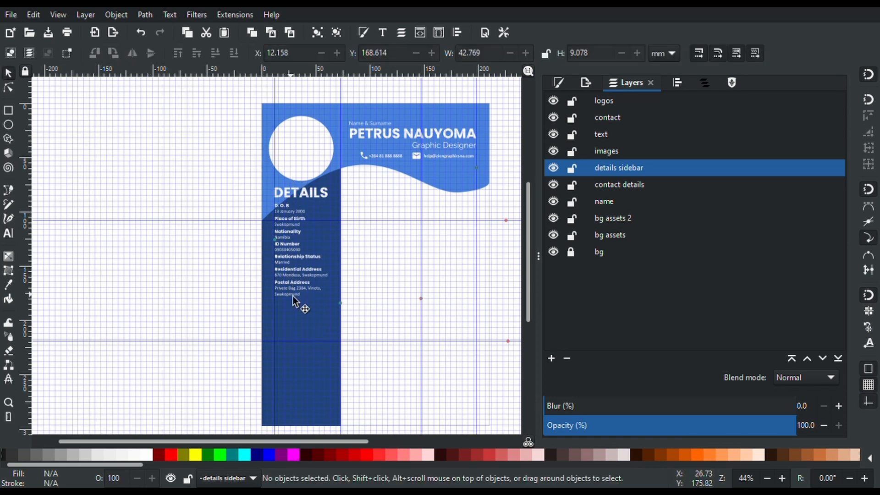
scroll(297, 221, "up", 1)
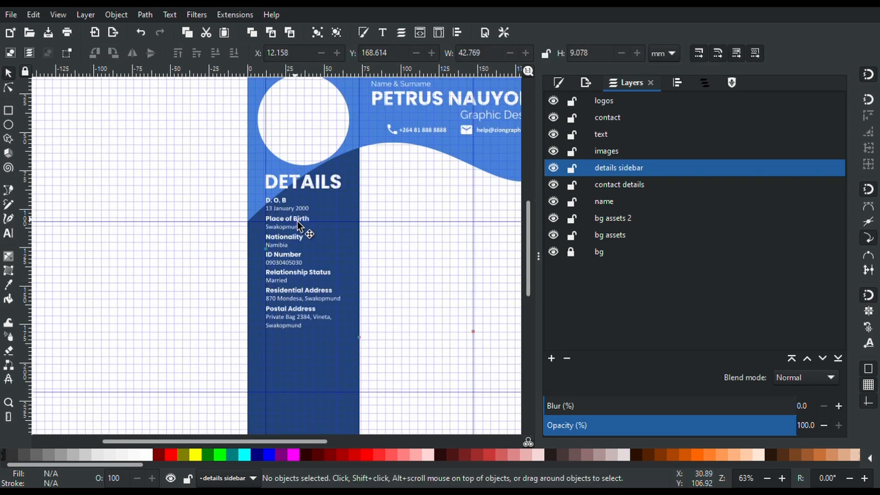
scroll(297, 221, "down", 5)
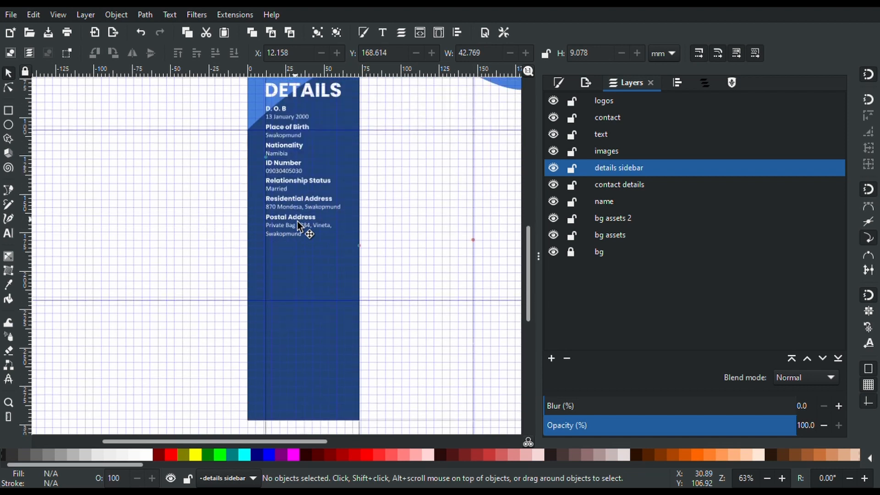
double_click(322, 98)
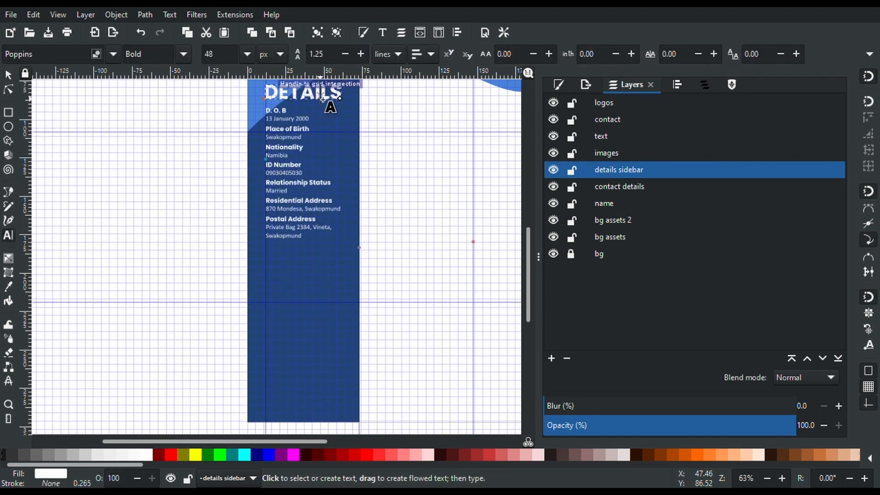
left_click(9, 76)
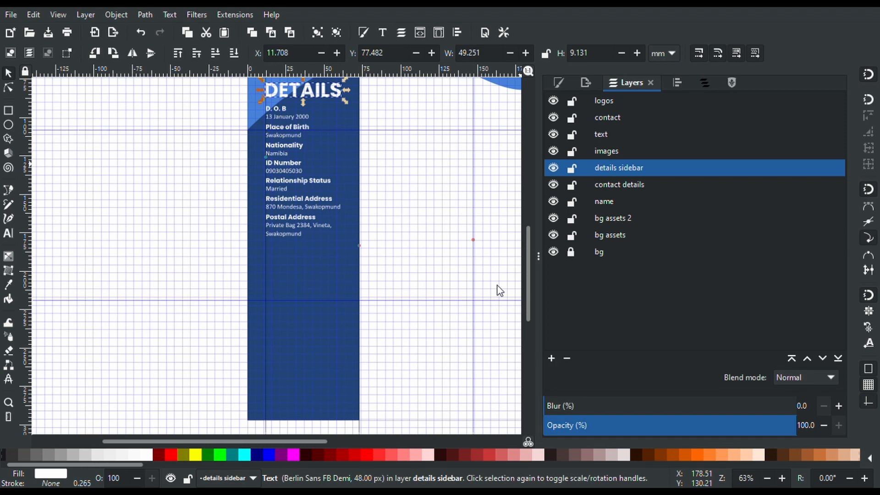
left_click(323, 95)
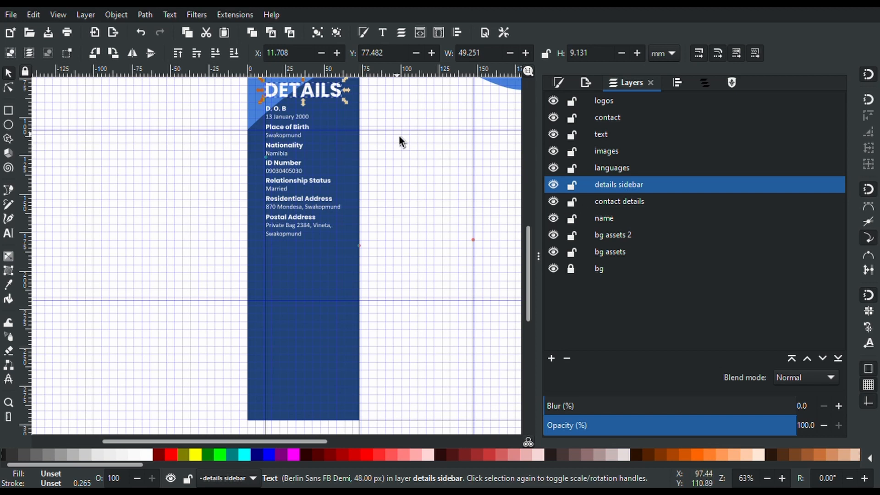
key("ctrl")
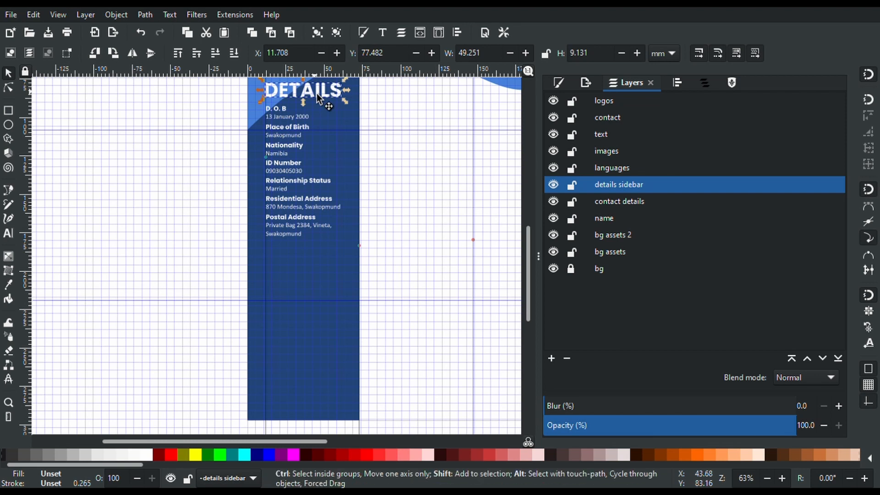
left_click_drag(317, 93, 315, 130)
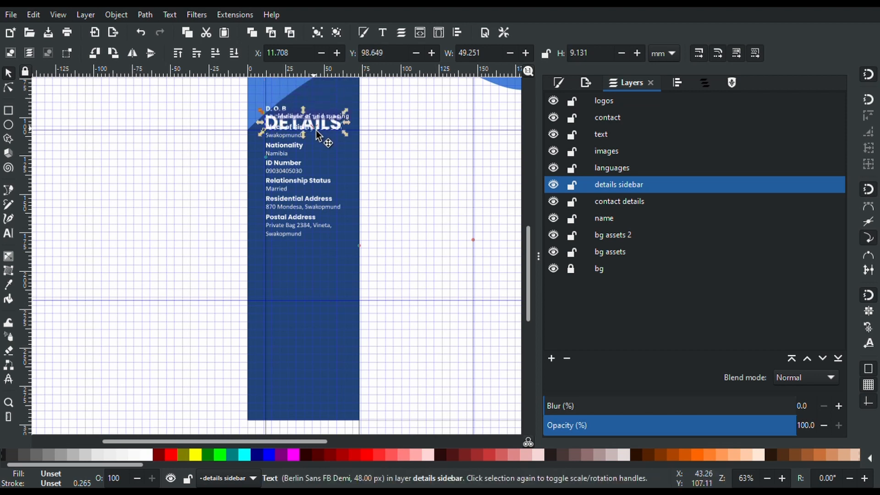
key("ctrl+z")
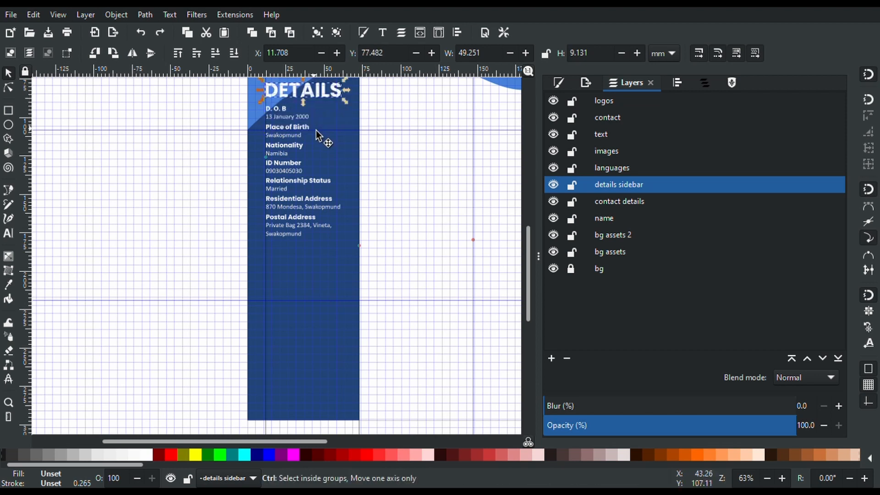
left_click_drag(328, 96, 333, 153)
key("ctrl+z")
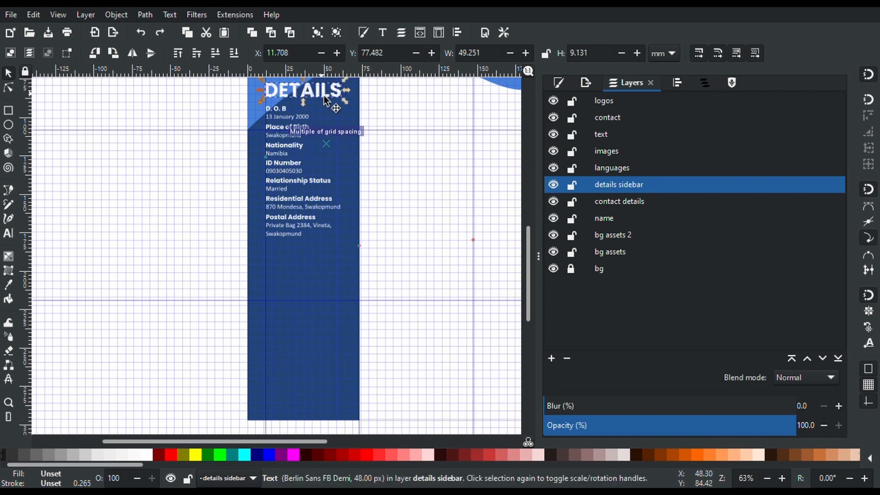
left_click_drag(326, 96, 331, 146)
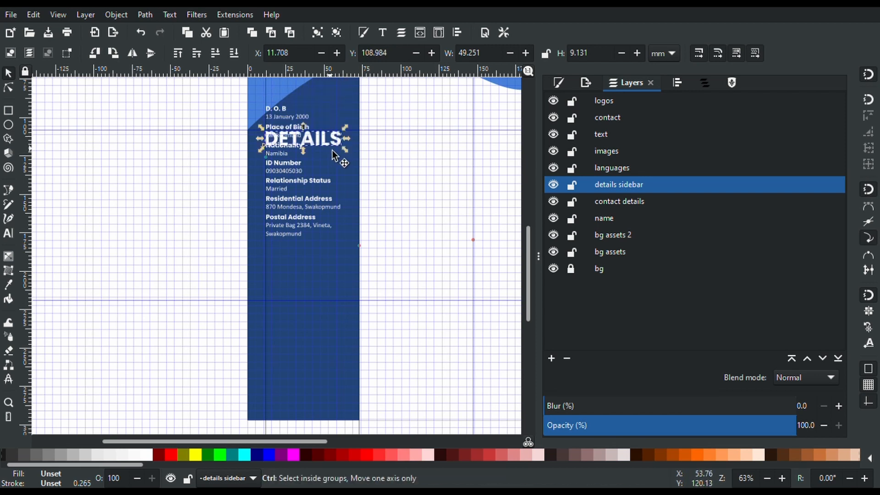
key("ctrl+z")
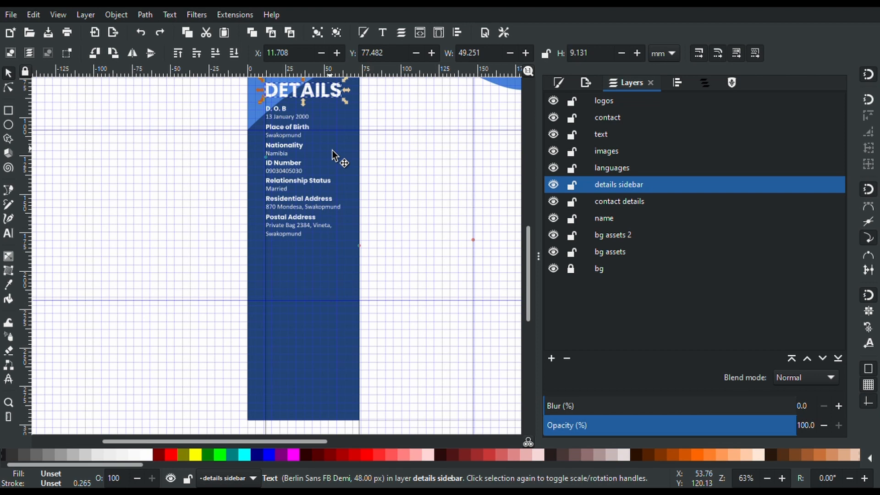
scroll(332, 150, "up", 3)
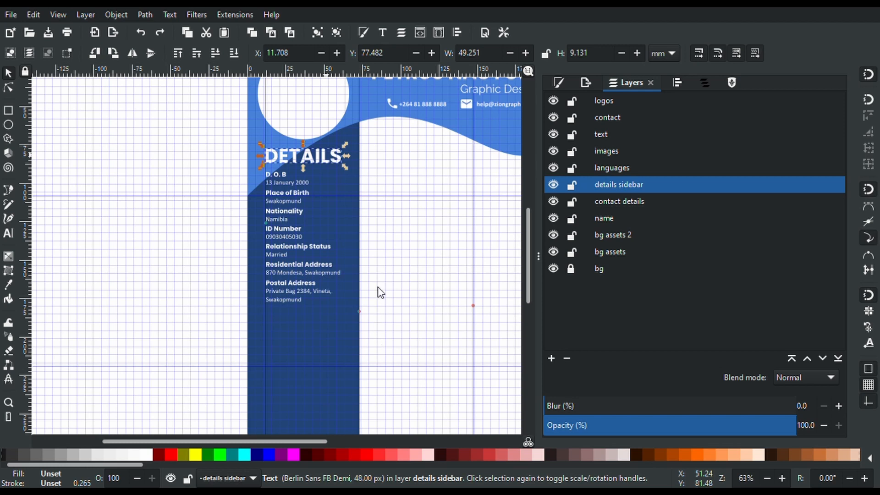
Duplicate the DETAILS heading below the postal address and retype it as LANGUAGES
key("ctrl+c")
key("ctrl+d")
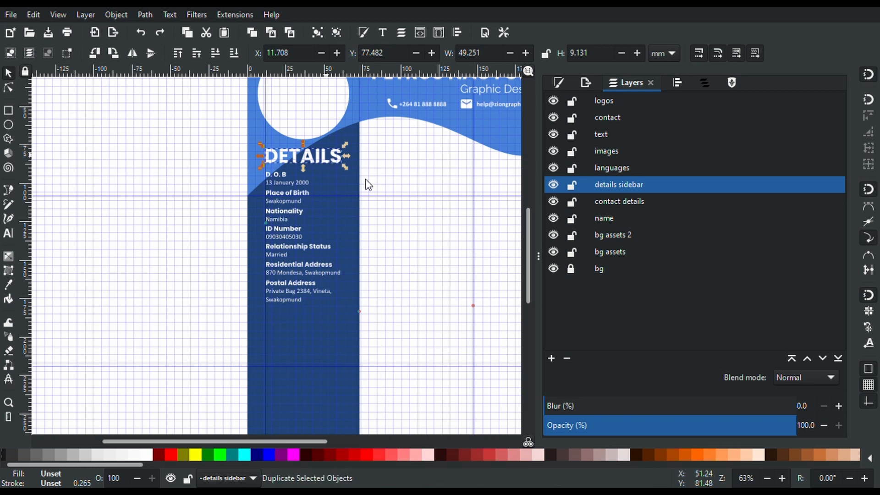
left_click_drag(320, 162, 329, 336)
key("t")
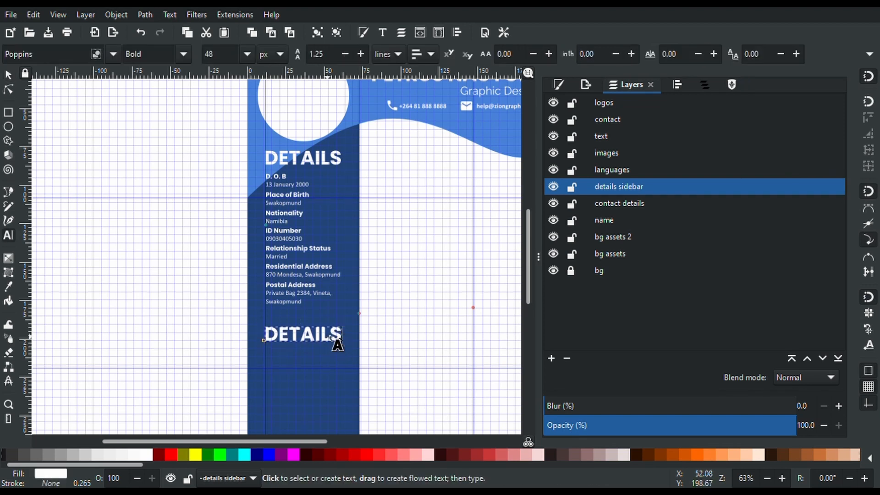
double_click(330, 338)
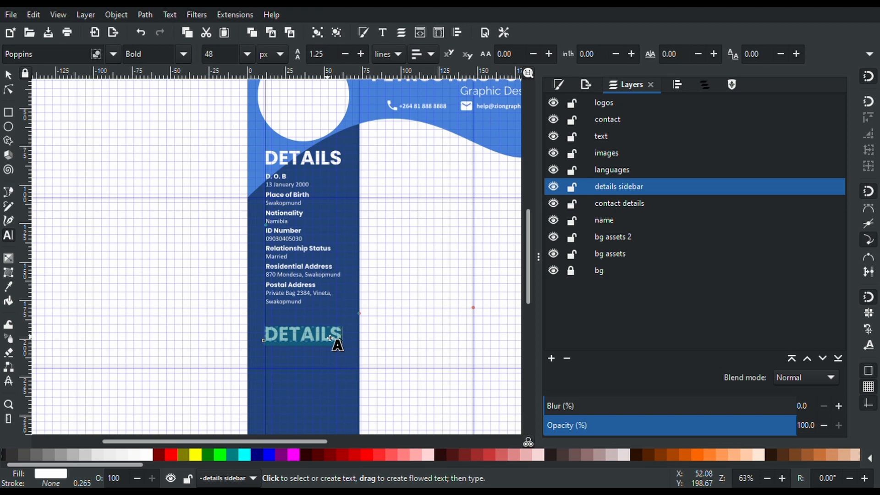
type("LANGUAG")
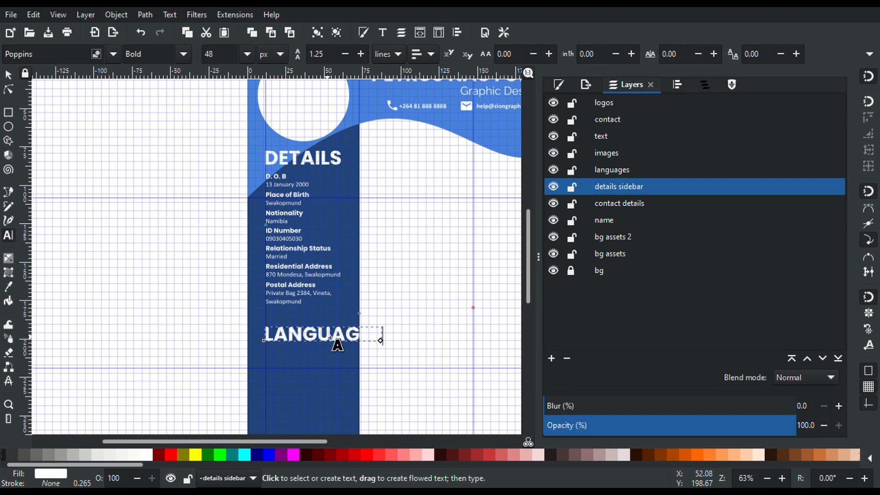
Set the font size of both LANGUAGES and DETAILS headings to 36 px
key("ctrl+a")
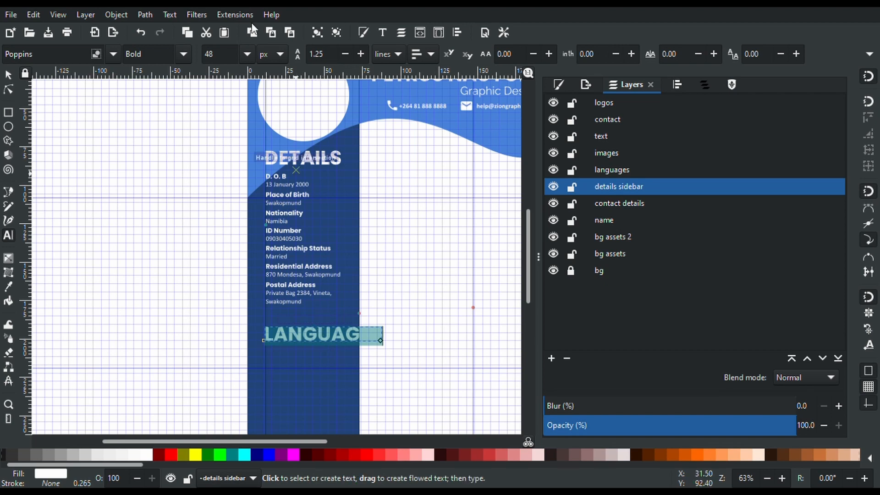
left_click(231, 52)
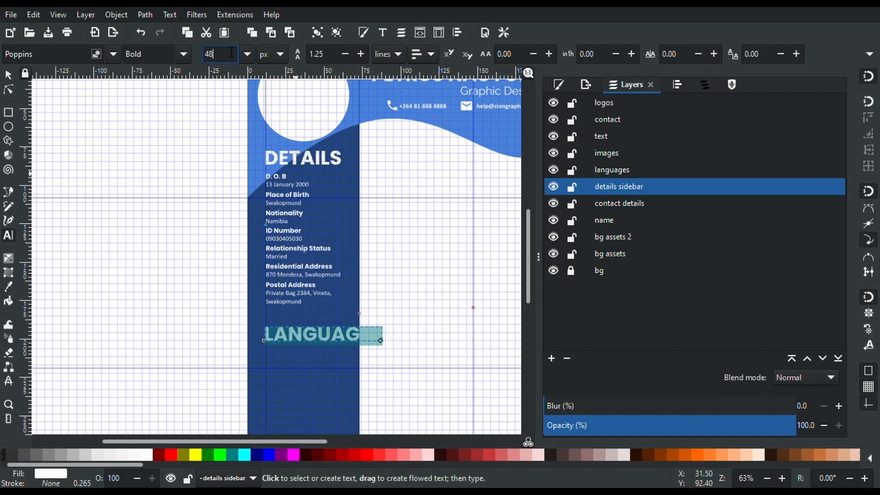
double_click(232, 52)
type("36")
key("Return")
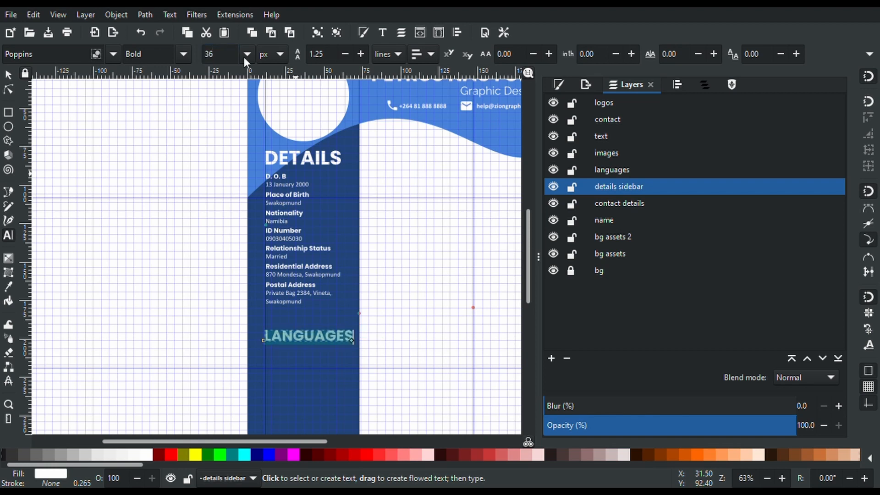
double_click(303, 160)
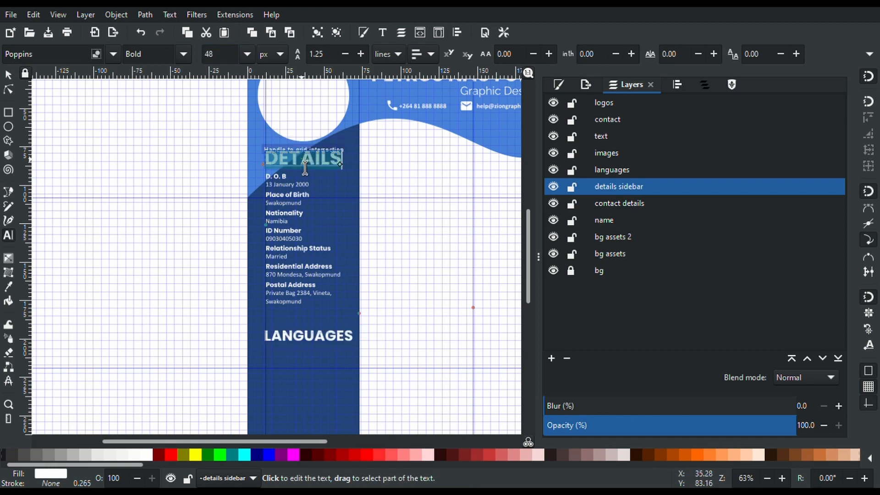
double_click(220, 58)
type("3")
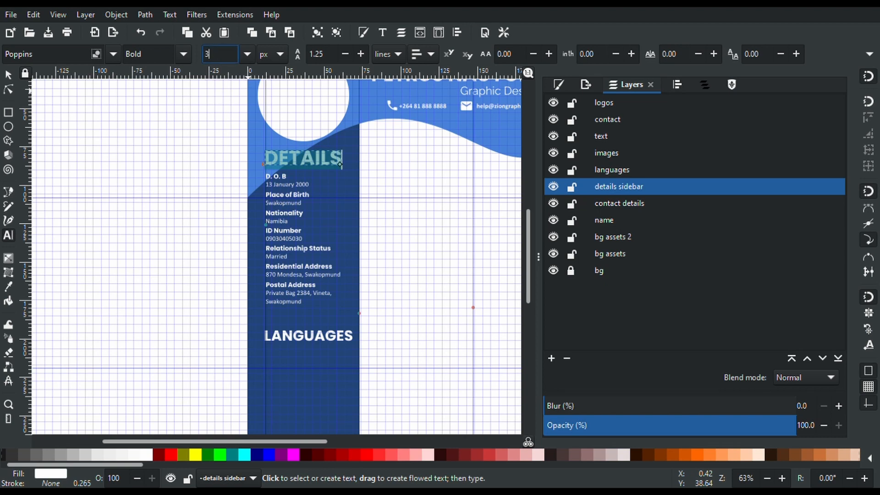
type("6")
key("Return")
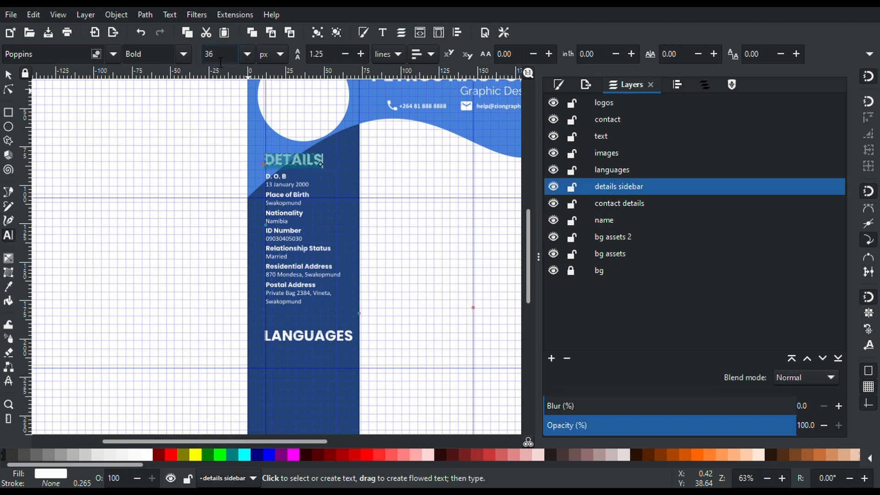
left_click(6, 78)
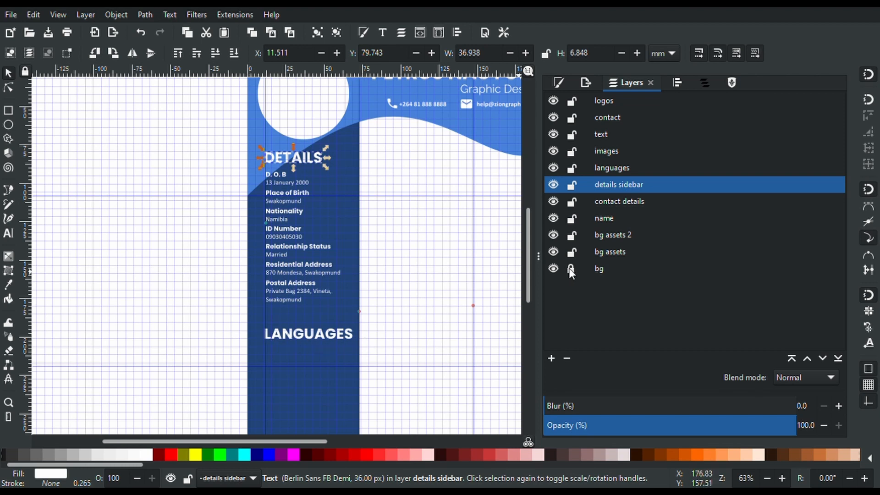
Widen the blue sidebar background rectangle to 79.375 mm
left_click(356, 233)
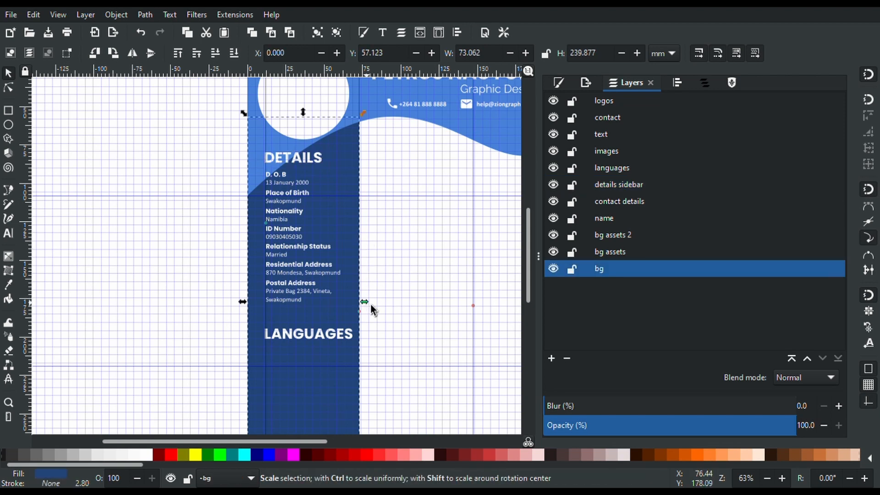
left_click_drag(370, 303, 373, 303)
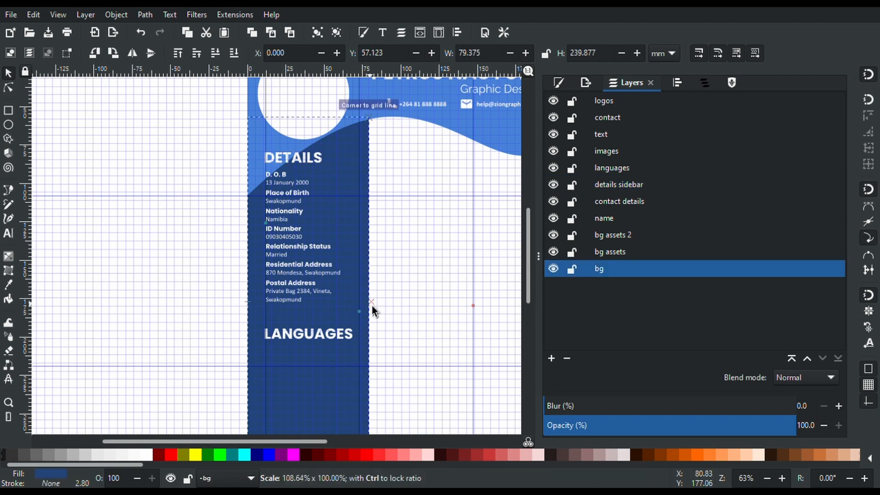
left_click_drag(371, 304, 371, 304)
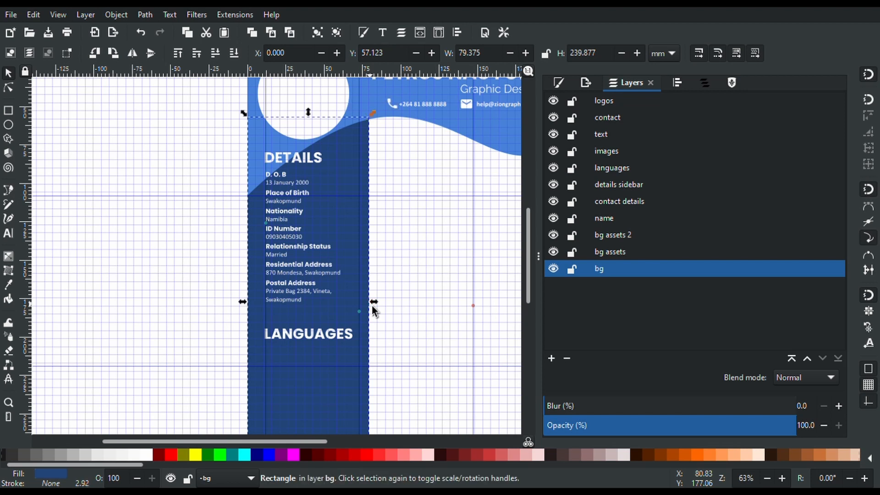
Lock the bg layer again
left_click(571, 269)
scroll(397, 344, "down", 5)
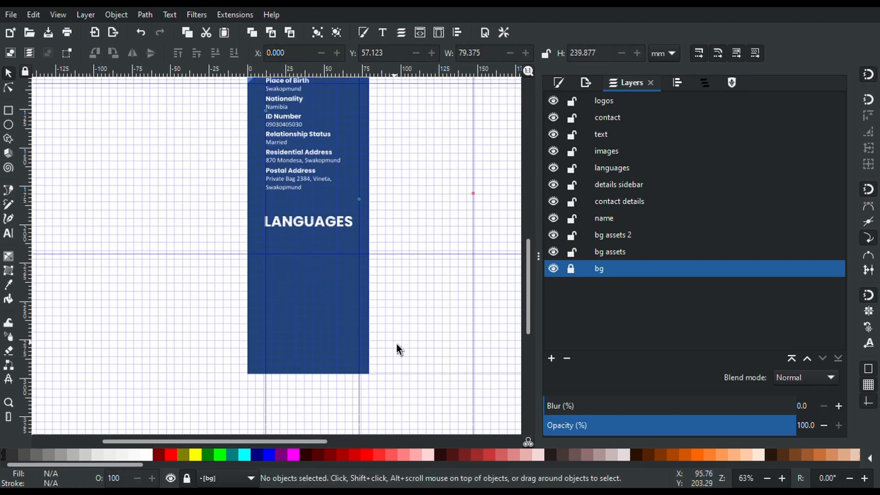
scroll(301, 261, "up", 2)
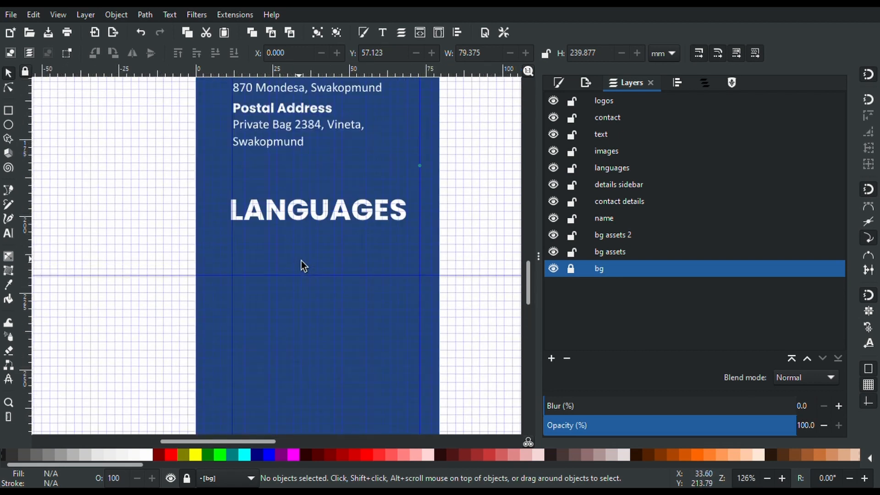
Cut the LANGUAGES heading and Paste In Place into the languages layer
left_click(272, 115)
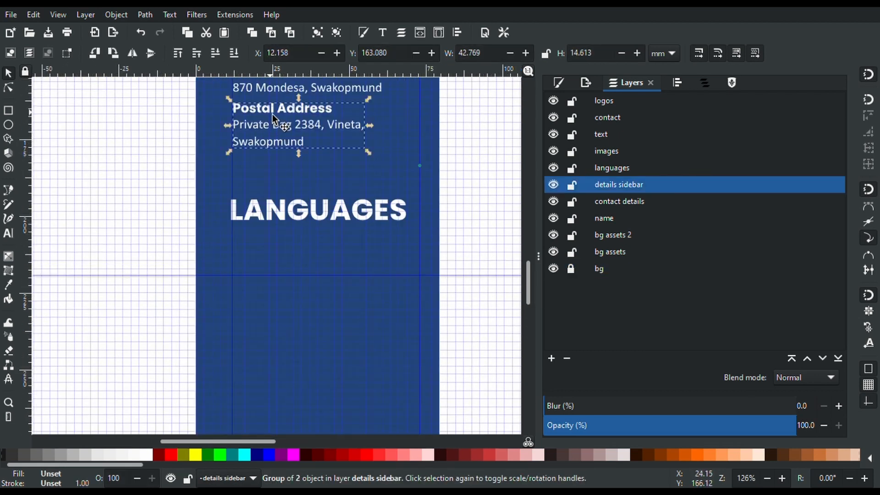
left_click(300, 208)
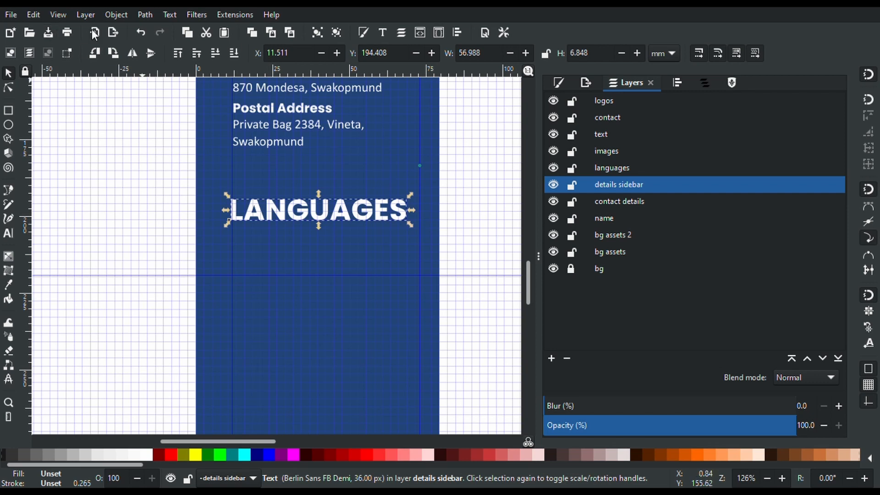
left_click(210, 36)
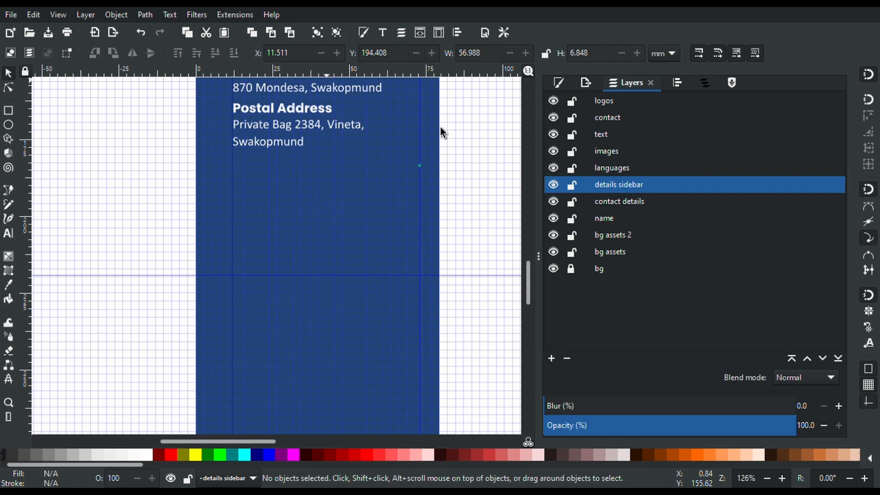
left_click(617, 167)
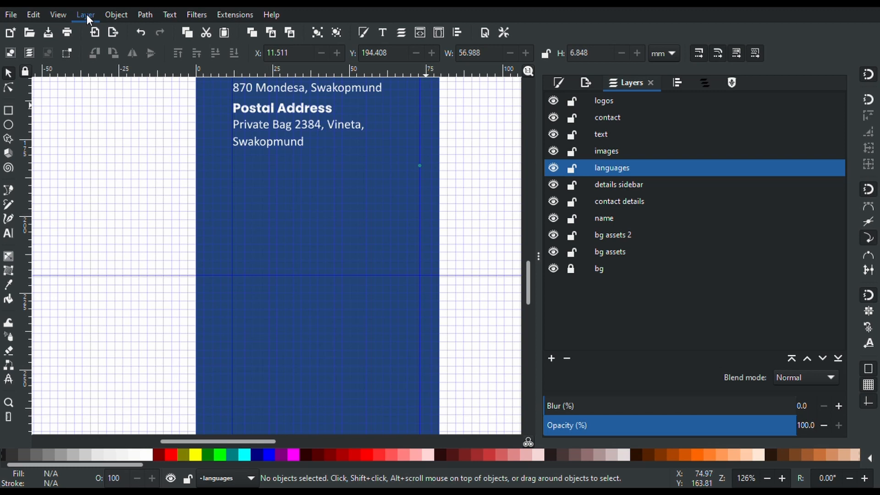
left_click(36, 13)
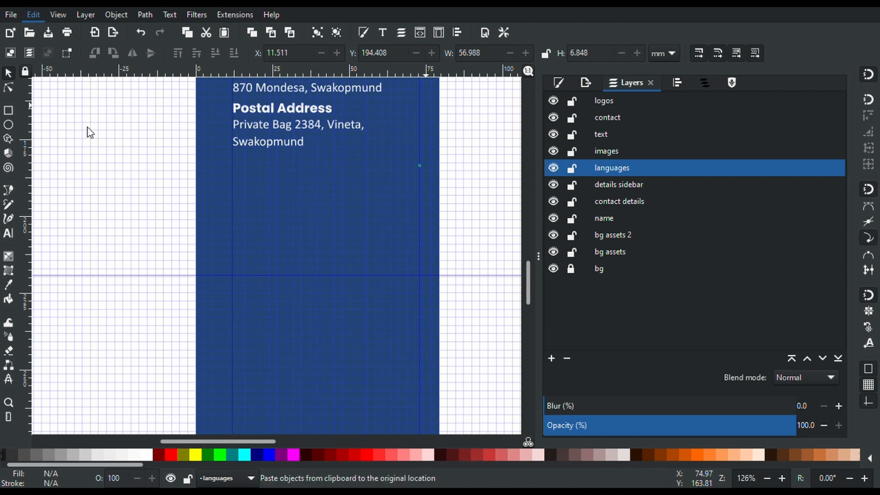
left_click(178, 132)
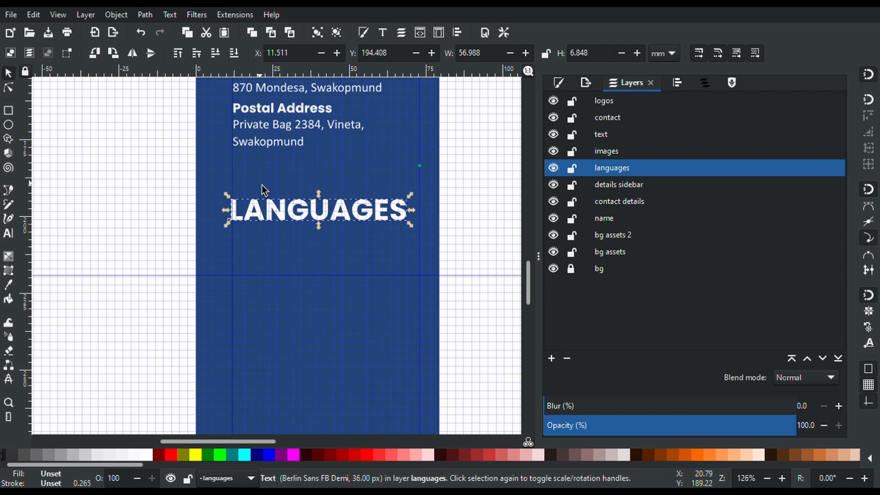
scroll(276, 262, "up", 2)
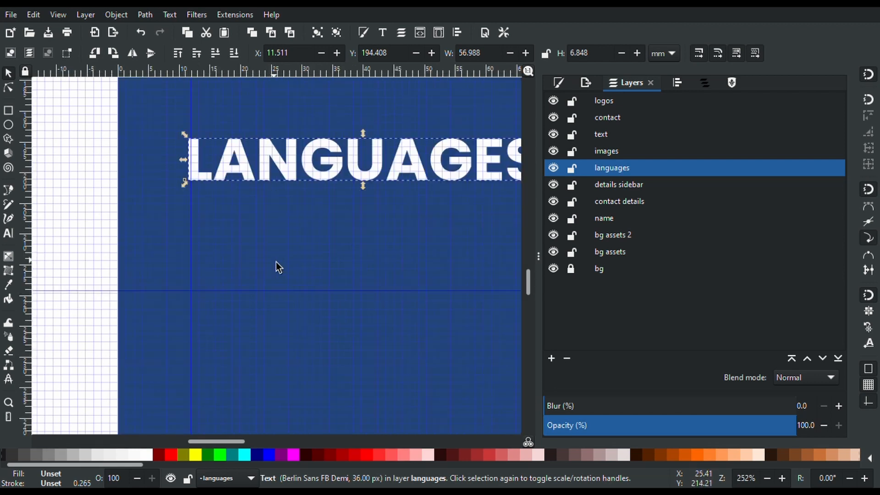
scroll(276, 263, "down", 4)
scroll(276, 263, "up", 4)
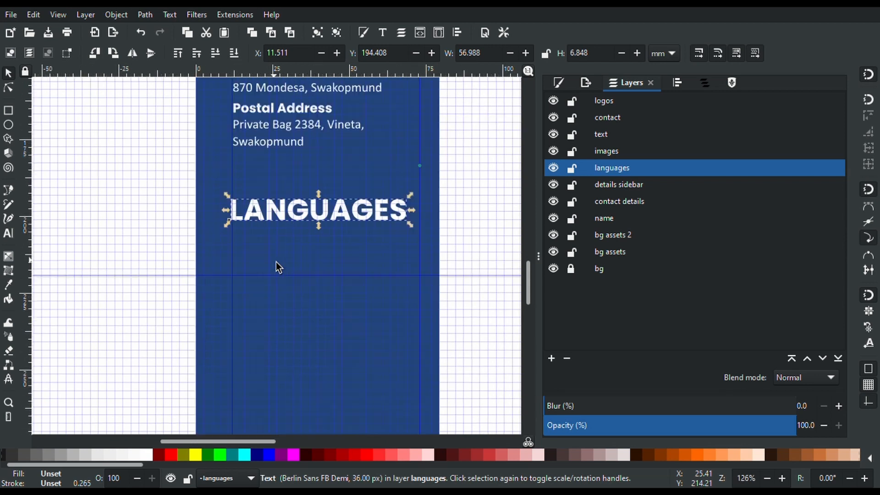
scroll(276, 263, "down", 2)
left_click(7, 234)
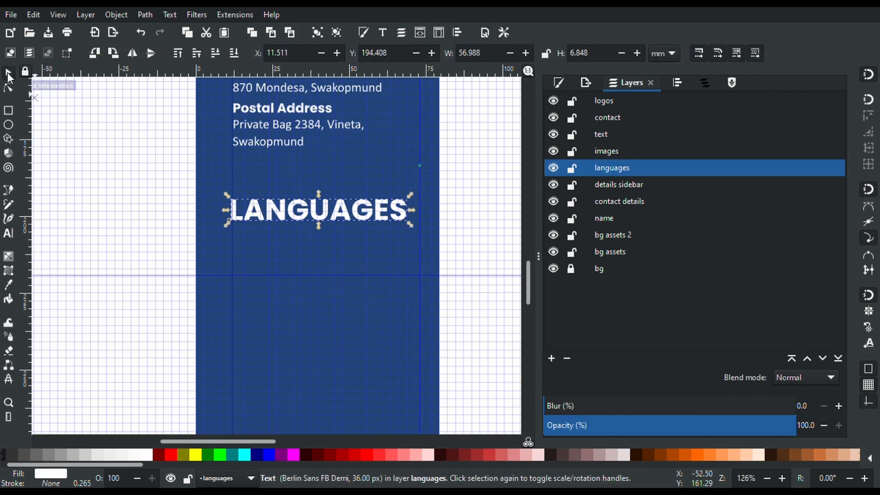
Copy the postal address group into the languages layer and move it below LANGUAGES
left_click(8, 73)
left_click(272, 143)
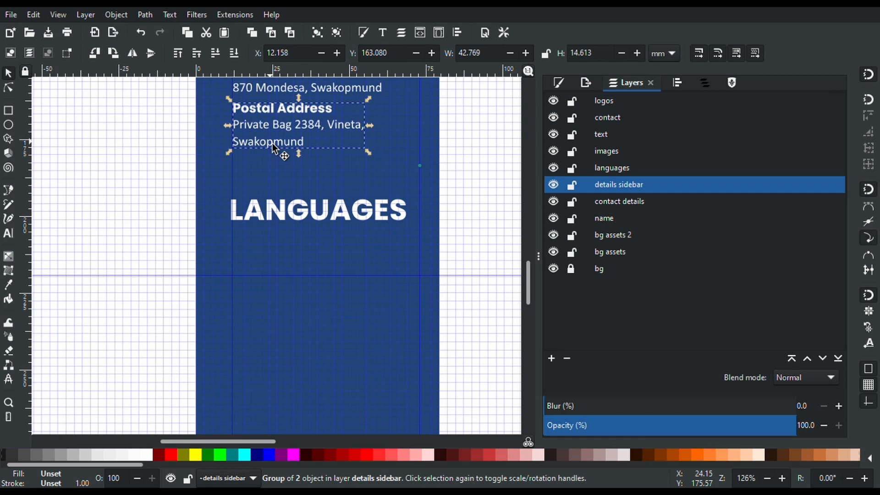
key("ctrl+c")
left_click(615, 170)
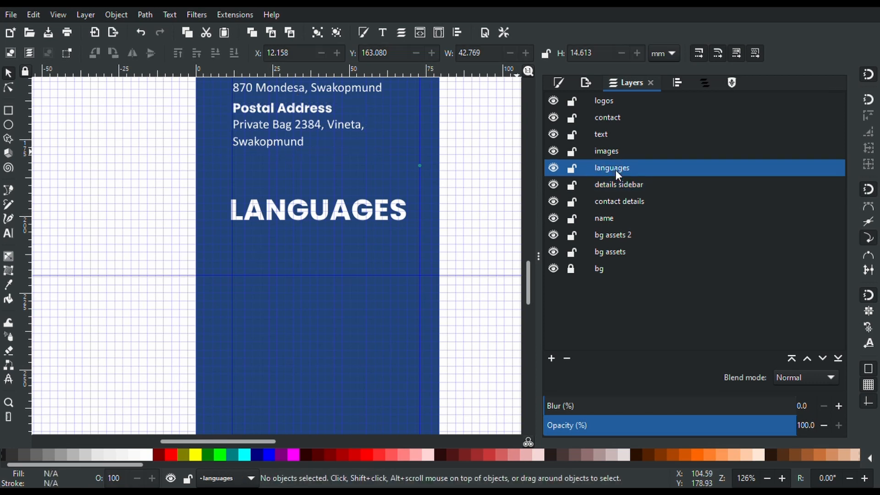
left_click(32, 16)
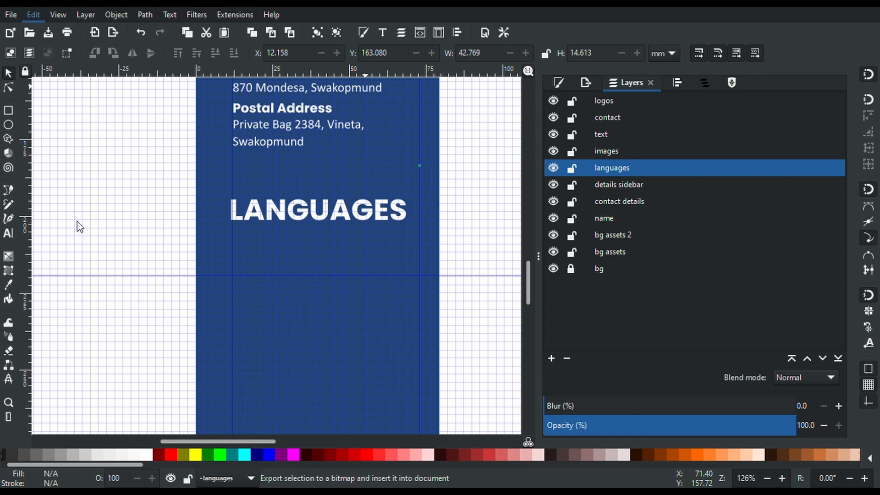
left_click(76, 128)
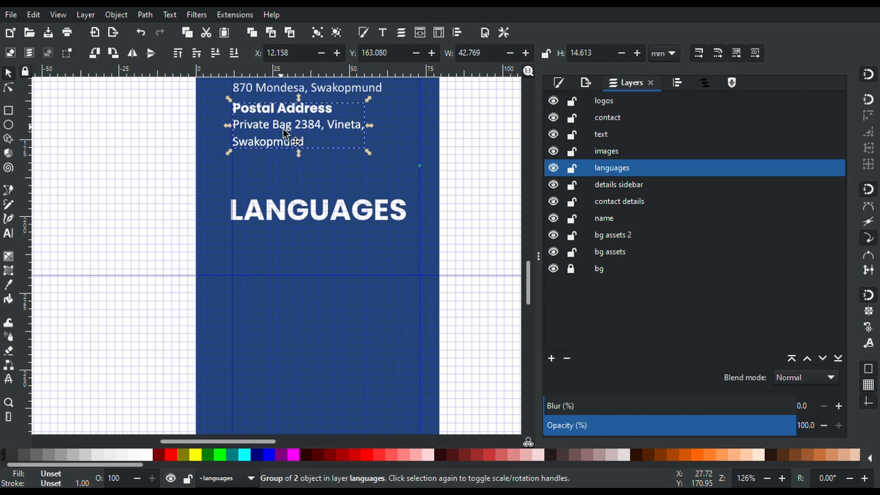
left_click_drag(283, 131, 282, 265)
Retitle the copied entry's bold heading as 'English'
key("t")
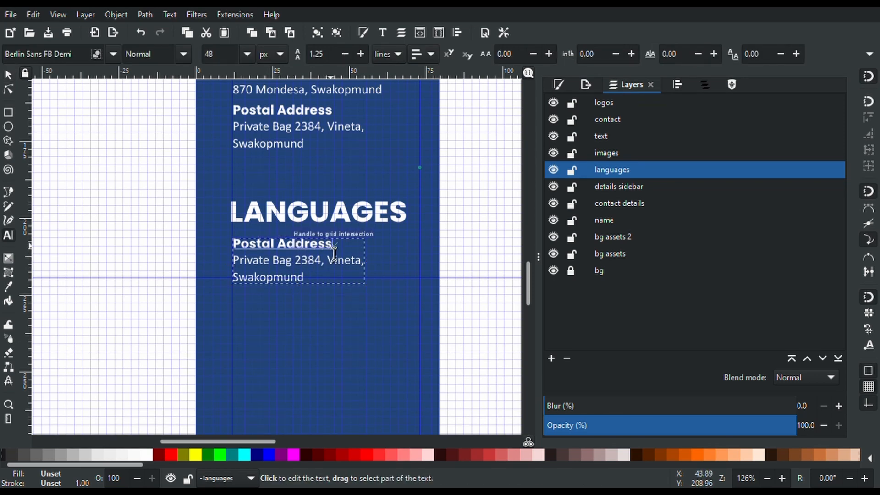
left_click_drag(334, 250, 229, 250)
key("BackSpace")
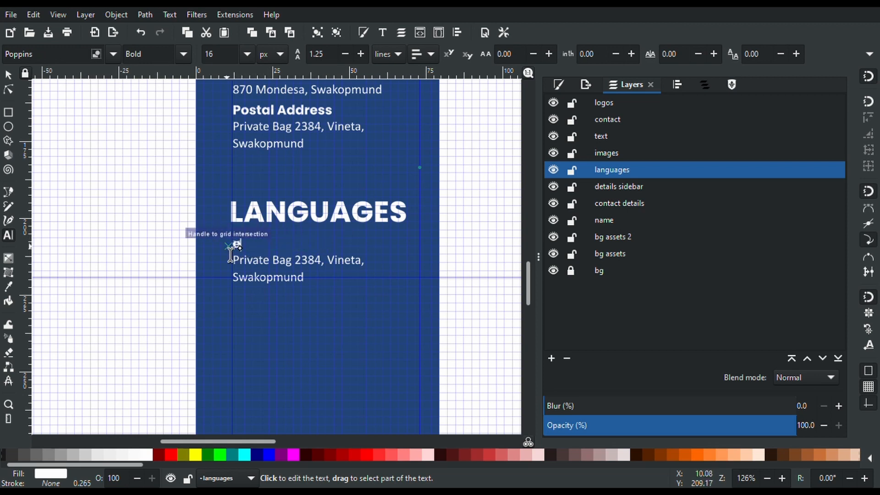
key("ctrl+z")
type("Eostal Address")
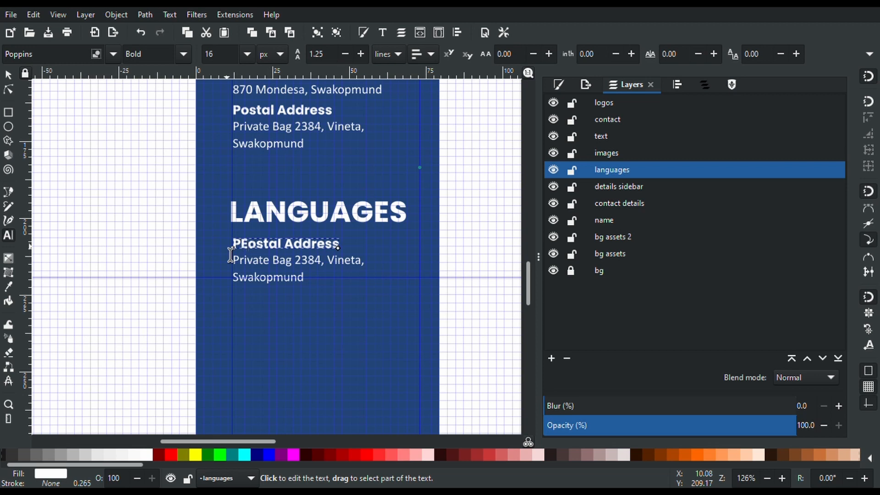
key("BackSpace")
key("Delete")
key("Delete")
key("Delete")
key("Delete")
key("Delete")
key("Delete")
key("Delete")
key("Delete")
key("Delete")
key("Delete")
key("Delete")
key("Delete")
key("Delete")
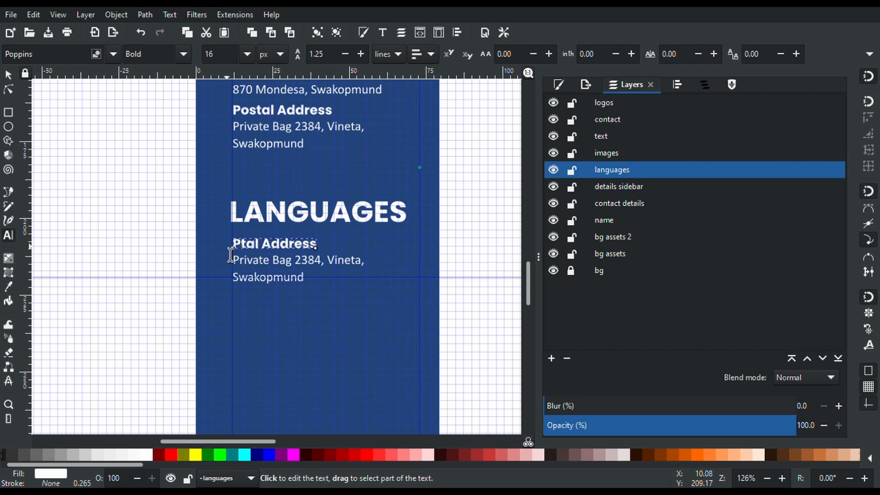
type("English")
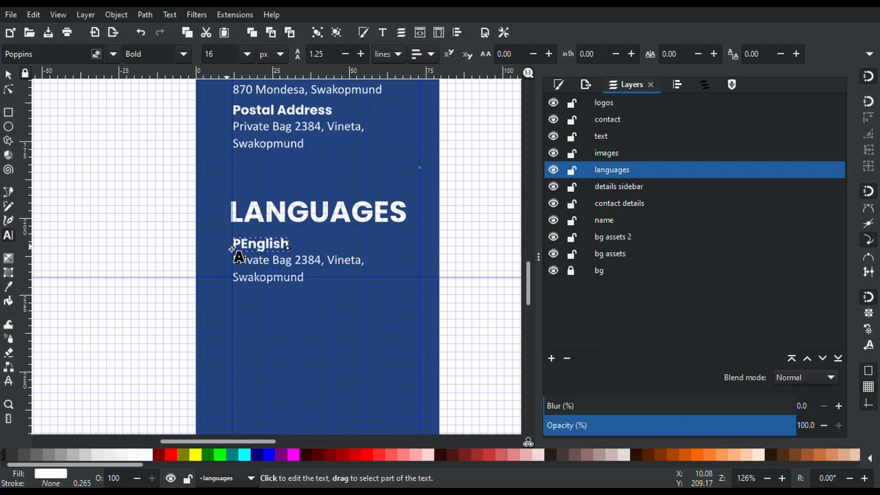
left_click(241, 245)
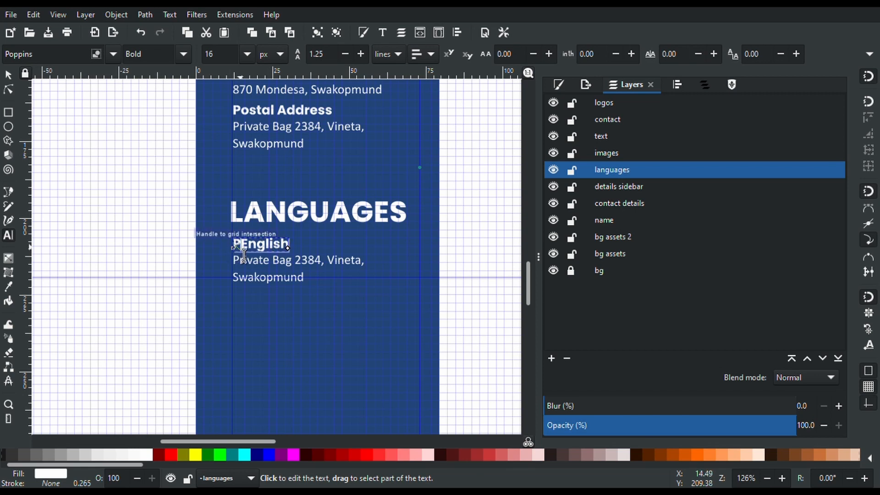
key("BackSpace")
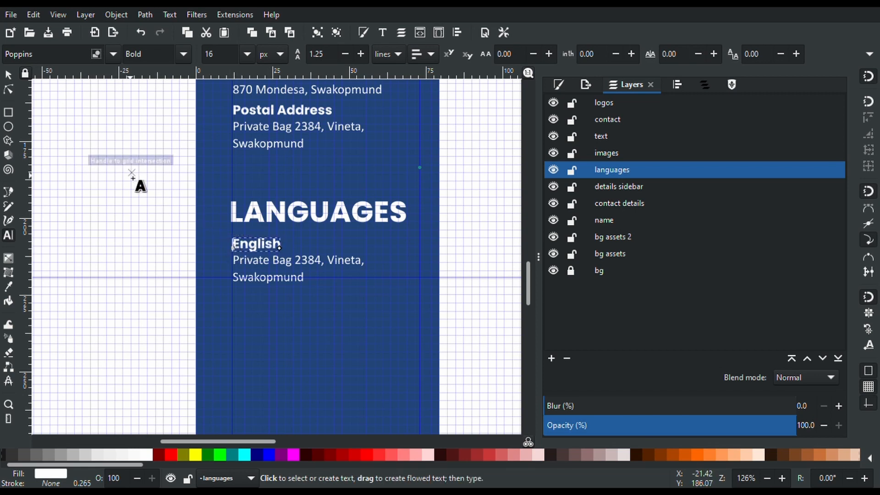
left_click(8, 74)
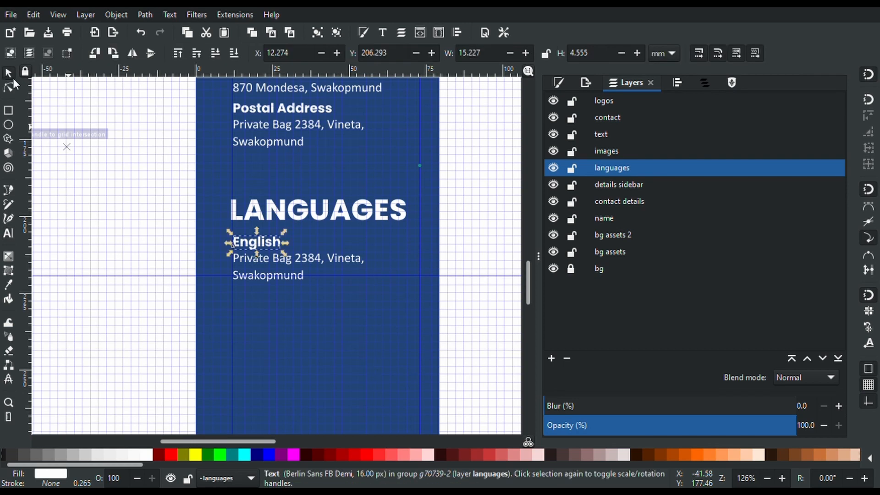
left_click(279, 264)
double_click(279, 263)
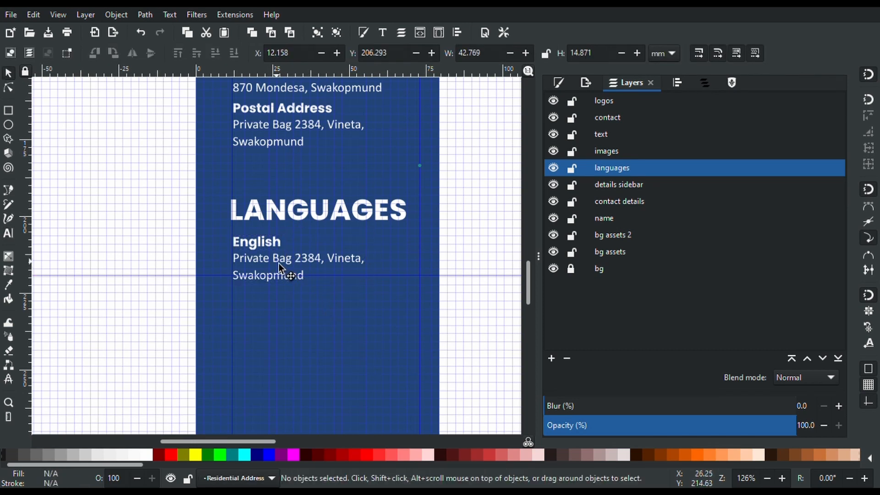
Rename the copied Residential Address group to 'English' and delete its address text
left_click(279, 263)
left_click(279, 263)
left_click(278, 264)
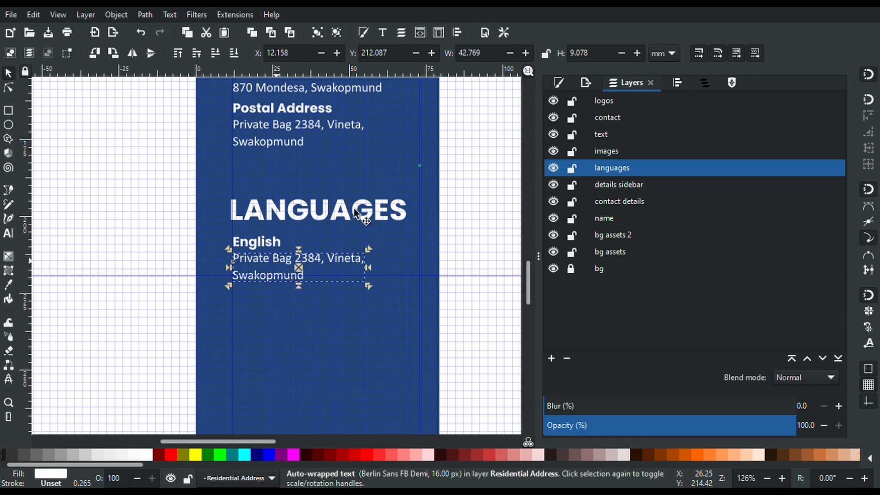
left_click(704, 82)
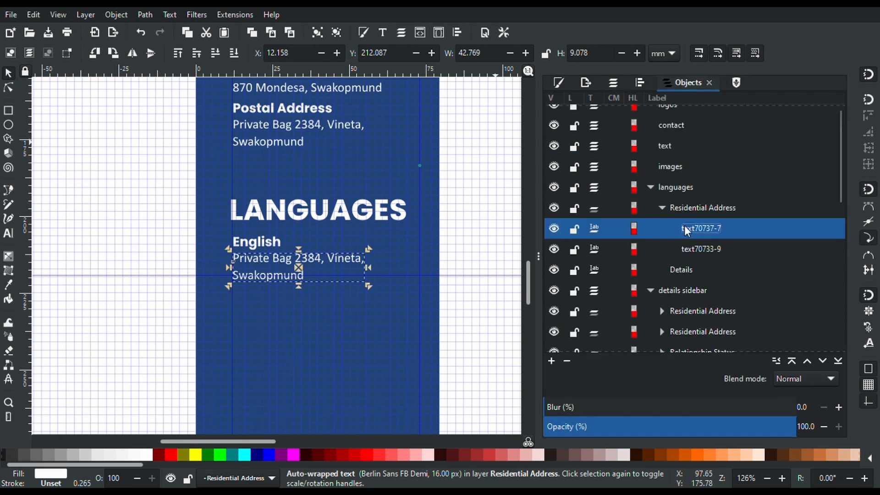
left_click(694, 210)
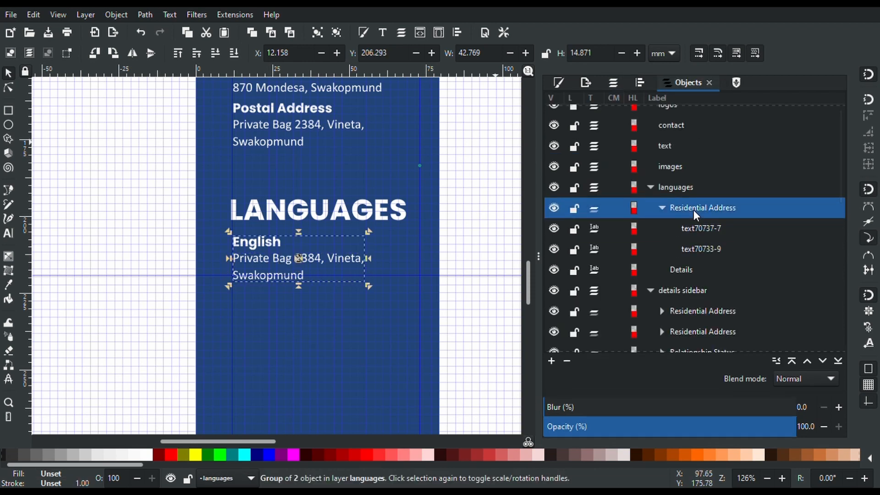
left_click(698, 213)
type("English")
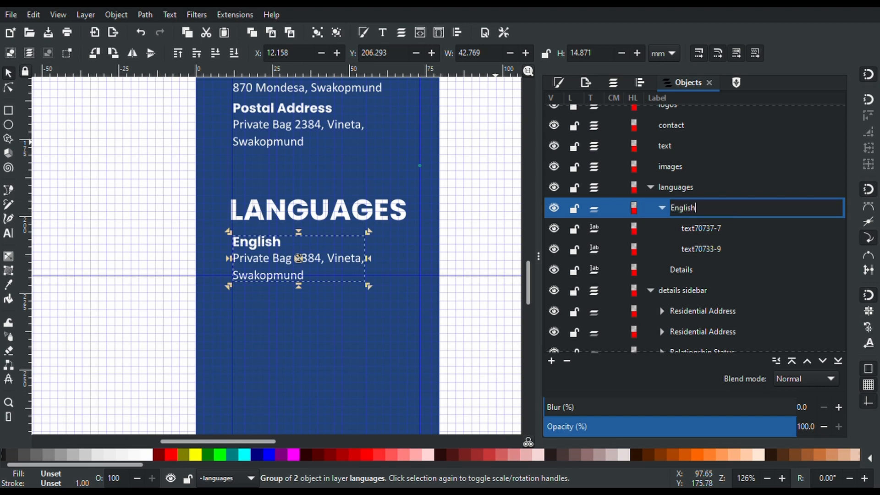
key("Return")
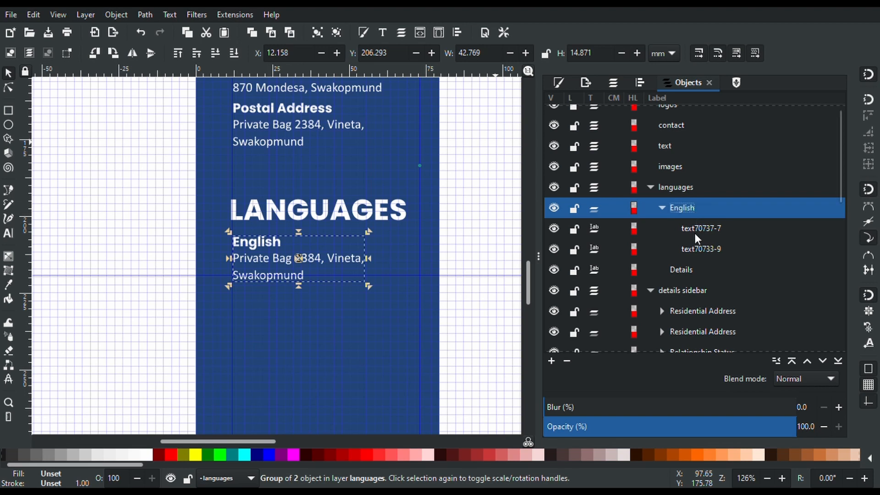
left_click(694, 230)
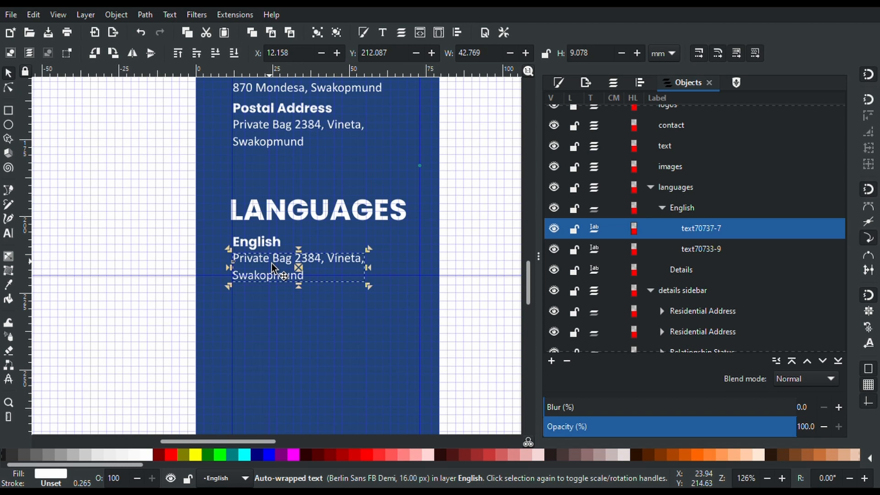
key("Delete")
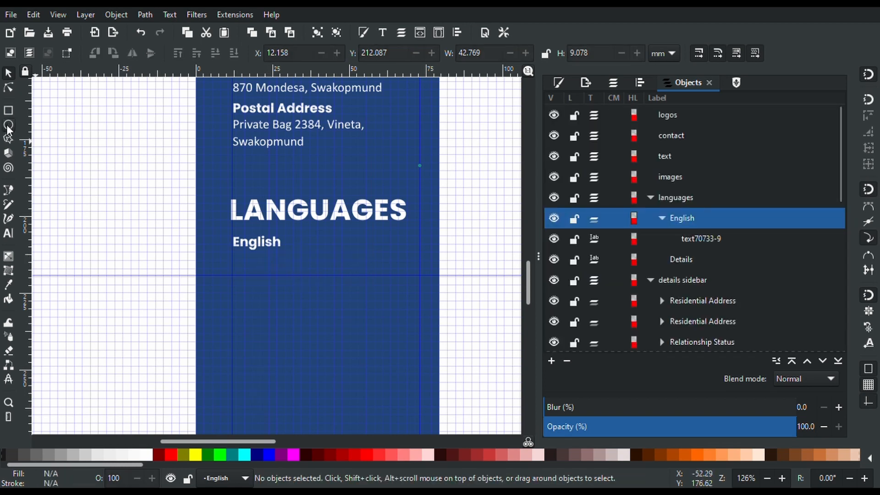
Draw a small white circle just right of the English label
left_click(8, 126)
scroll(305, 243, "up", 6)
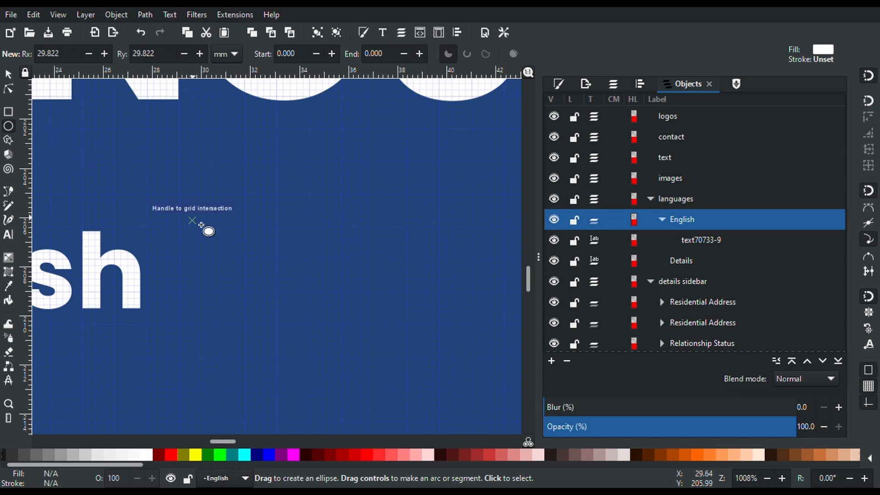
left_click_drag(227, 250, 297, 321)
scroll(297, 321, "down", 8)
scroll(293, 315, "up", 6)
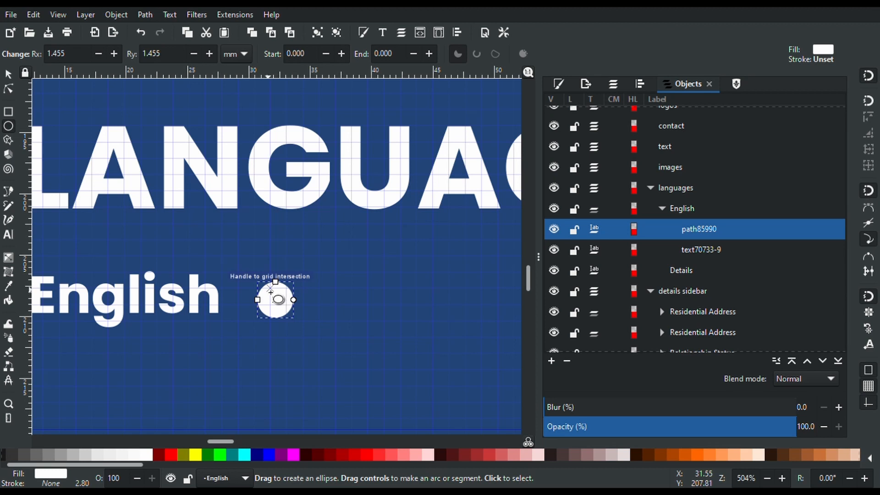
Enlarge the circle to about 4.4 mm across and position it beside English
key("s")
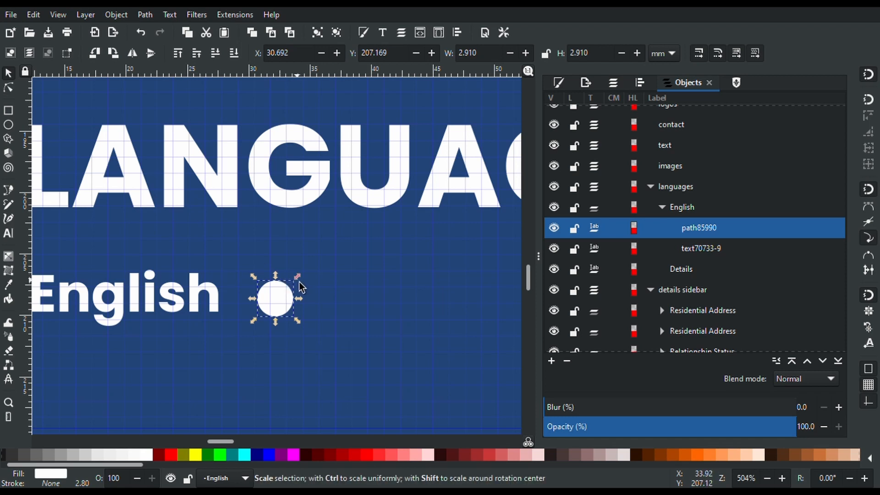
left_click_drag(299, 281, 322, 263)
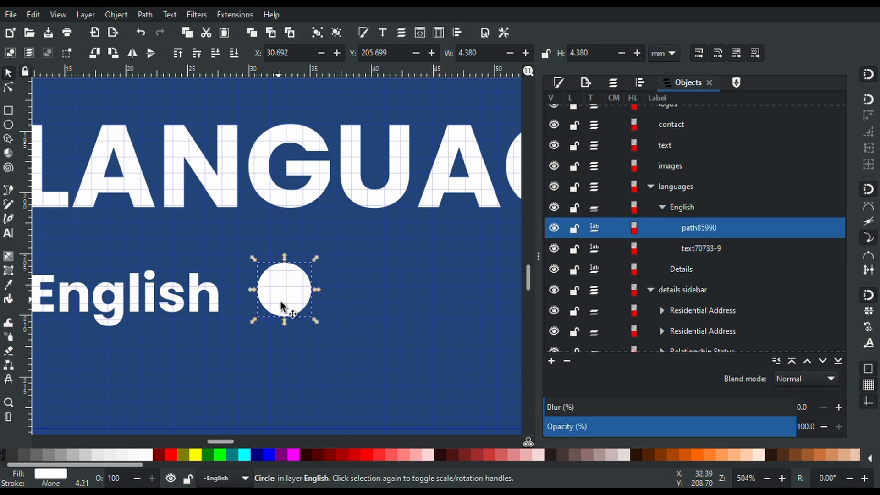
left_click_drag(284, 298, 347, 326)
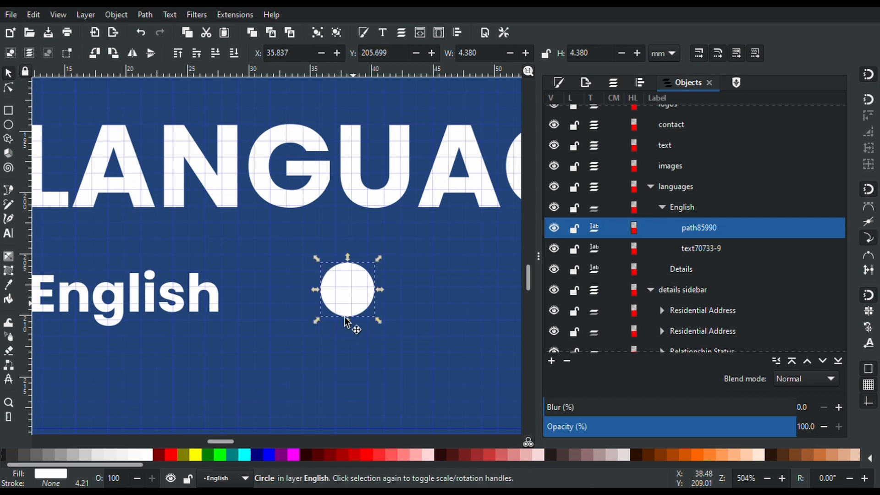
Duplicate the circle into a row of five right of English and select all five
left_click_drag(223, 441, 239, 440)
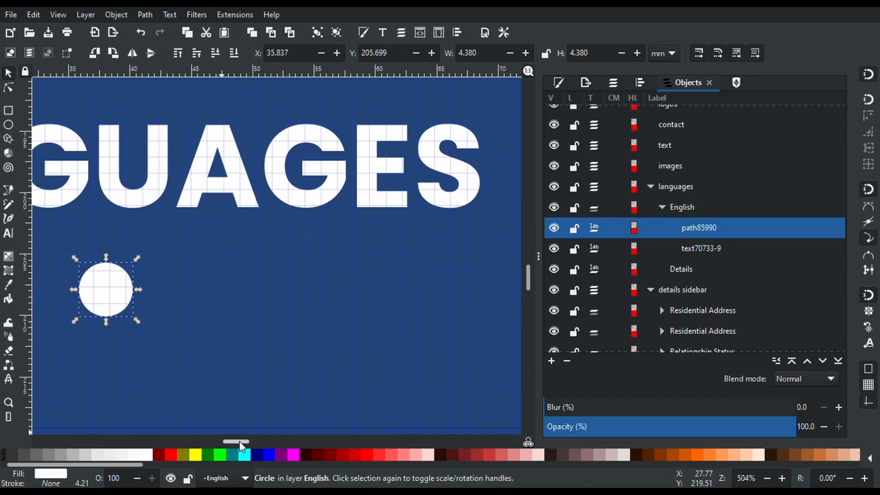
key("ctrl+d")
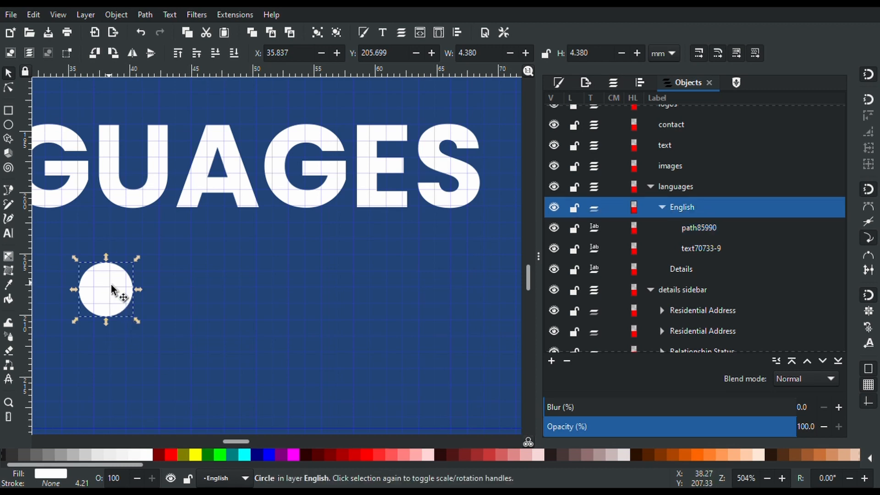
left_click_drag(123, 293, 493, 313)
key("ctrl+d")
key("ctrl+d")
key("ctrl+d")
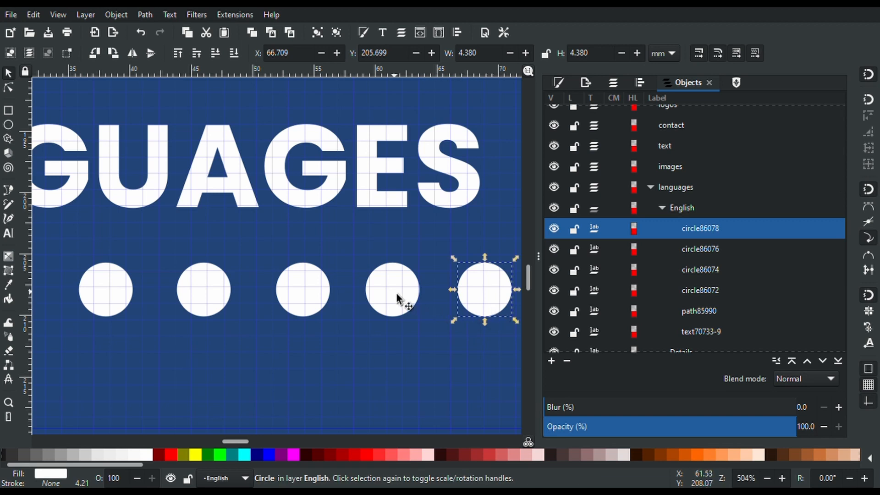
key("shift")
scroll(636, 312, "down", 5)
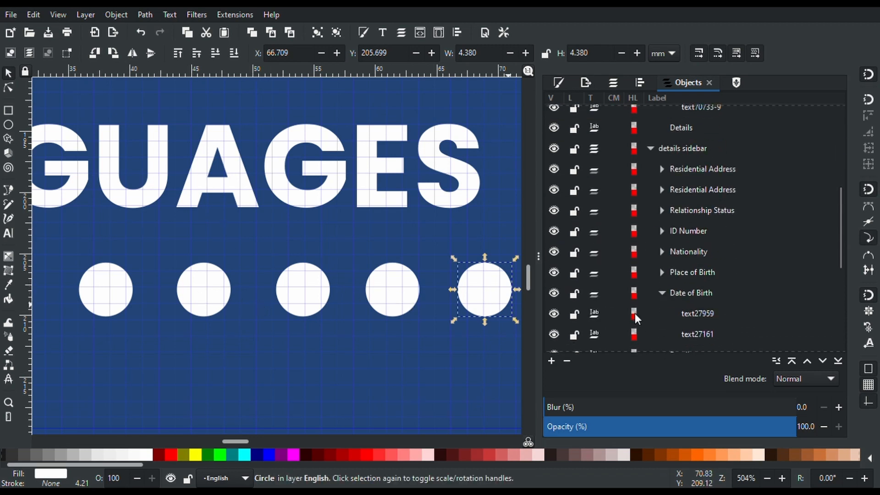
scroll(589, 314, "down", 5)
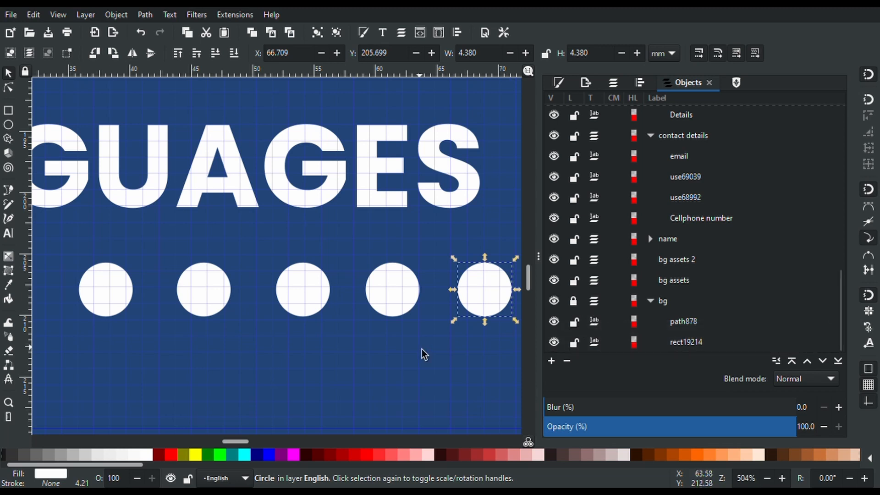
scroll(422, 352, "down", 4)
left_click_drag(483, 351, 329, 322)
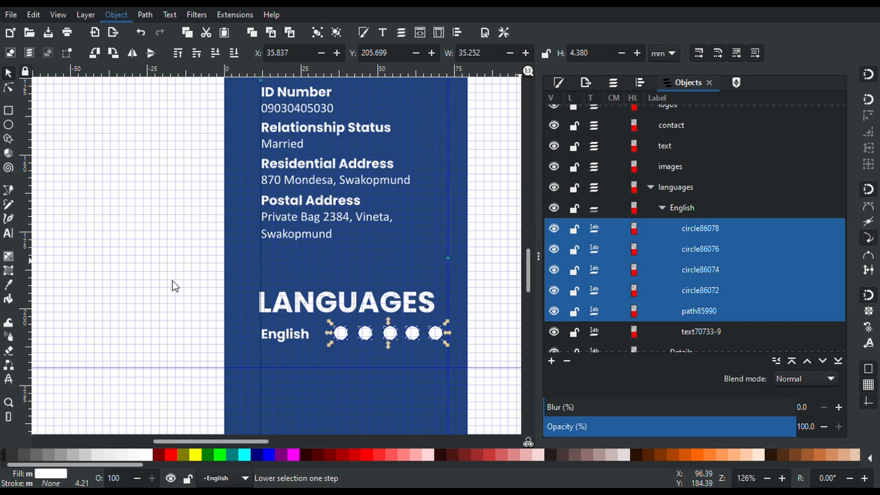
Distribute the five circles' centres evenly and move them from the English group into the languages layer
left_click(195, 426)
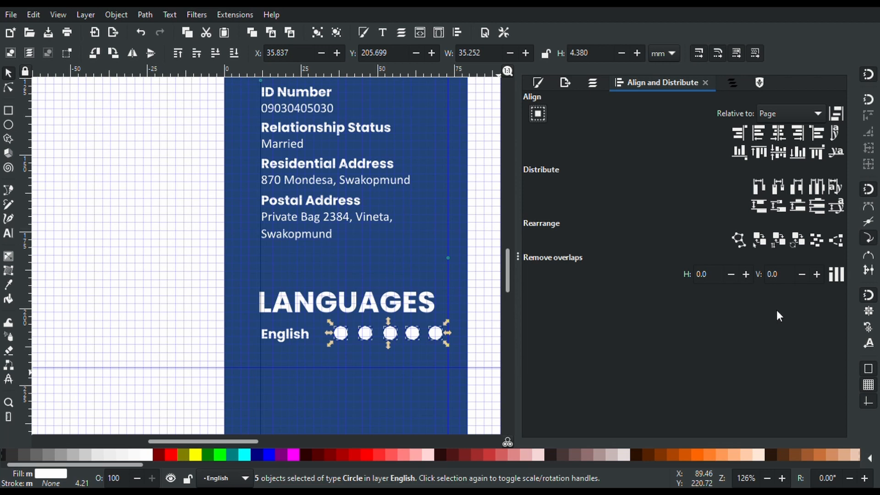
left_click(816, 188)
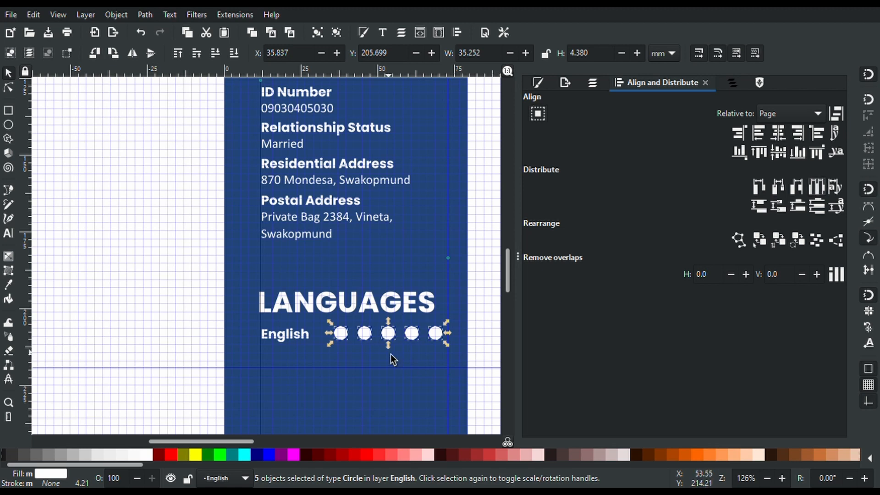
scroll(391, 354, "up", 4)
scroll(390, 354, "down", 4)
left_click(733, 84)
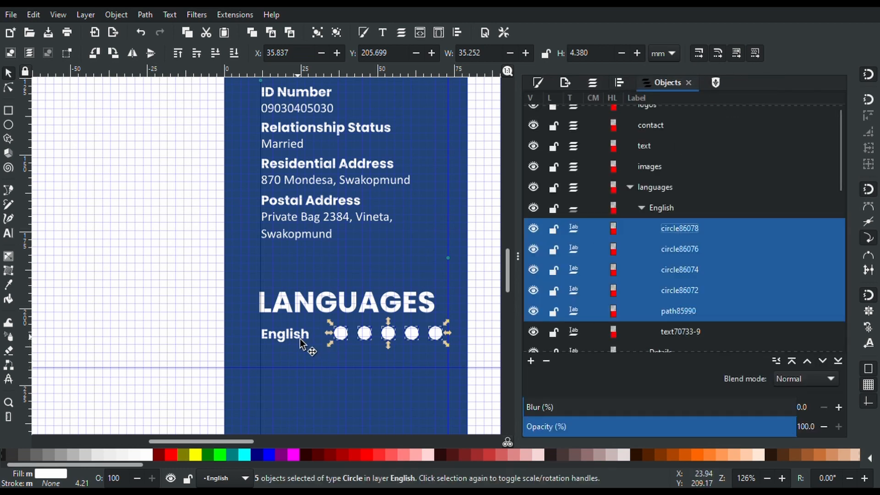
left_click_drag(648, 218, 643, 197)
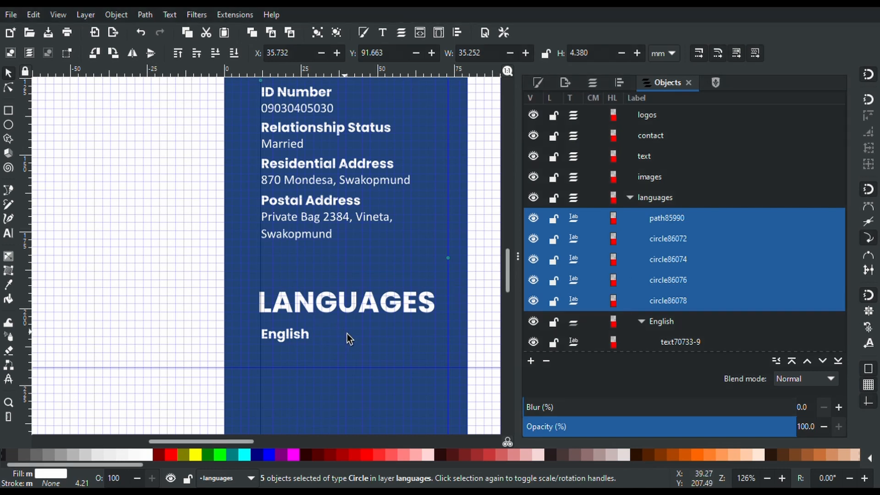
Restore the circles to the English group and duplicate the English row directly below the original
key("Escape")
scroll(347, 338, "down", 10)
scroll(348, 334, "up", 6)
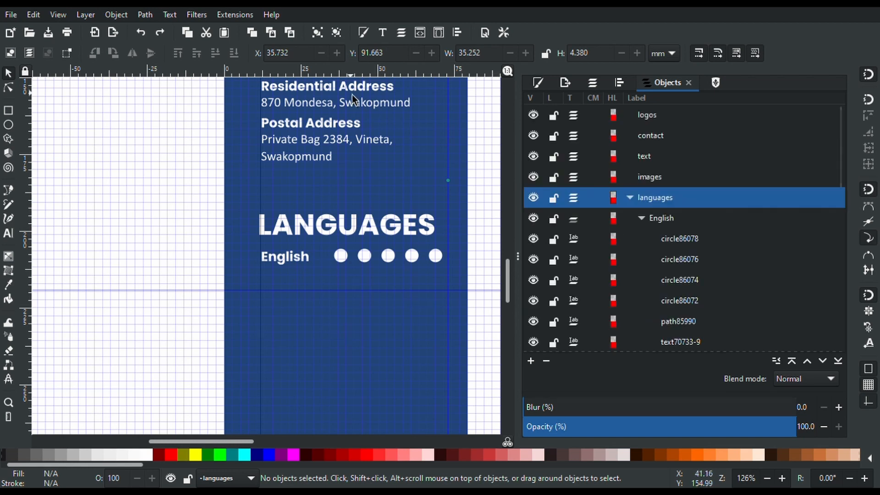
left_click(350, 260)
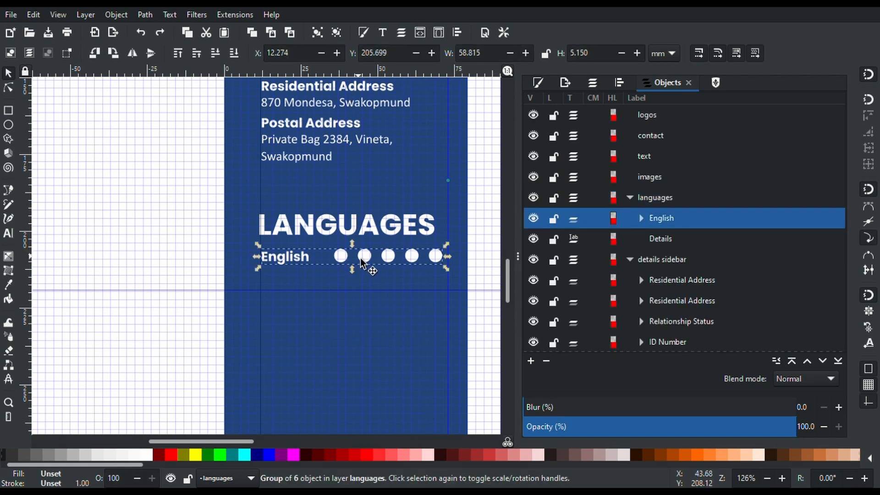
key("ctrl+d")
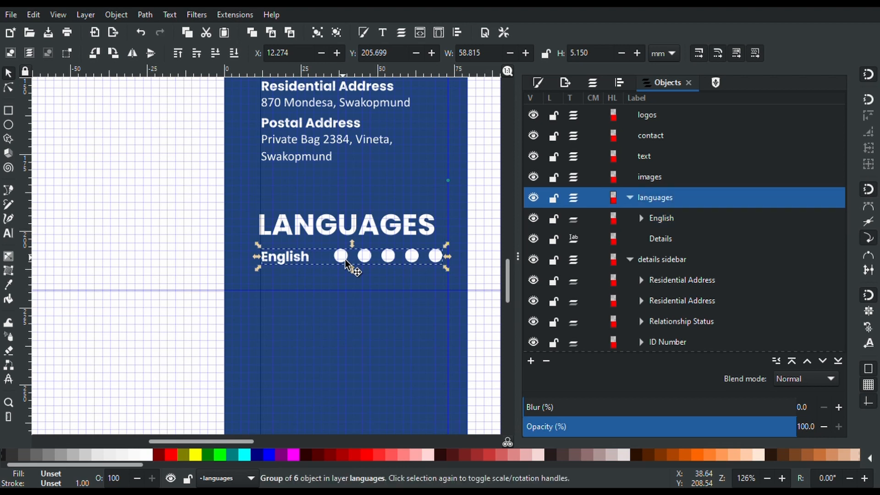
left_click_drag(345, 261, 347, 289)
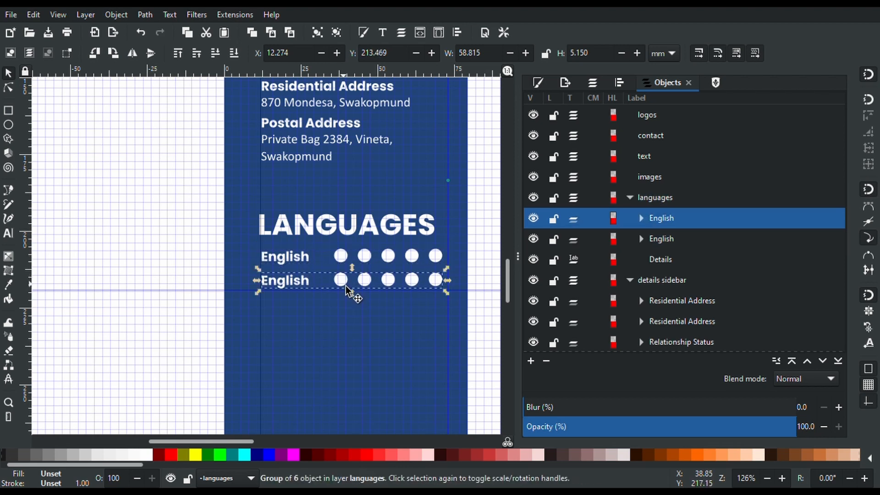
key("t")
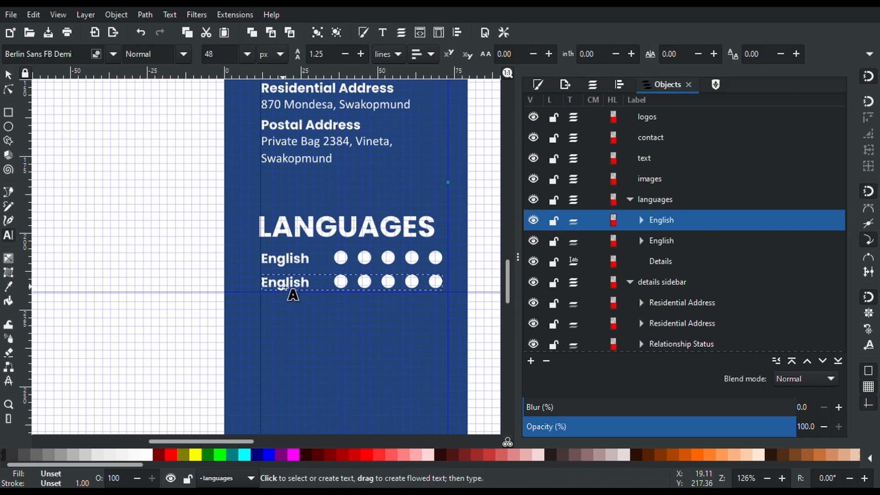
Set the upper English label's font to Calibri
left_click(290, 266)
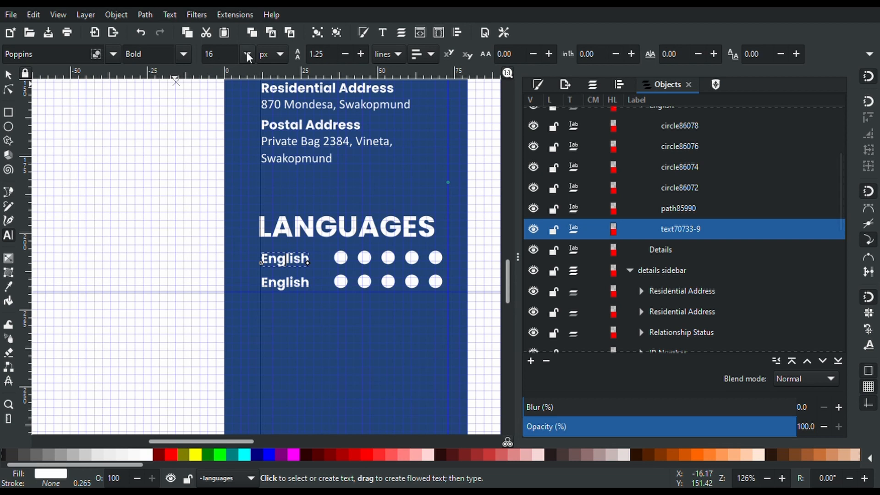
left_click(291, 146)
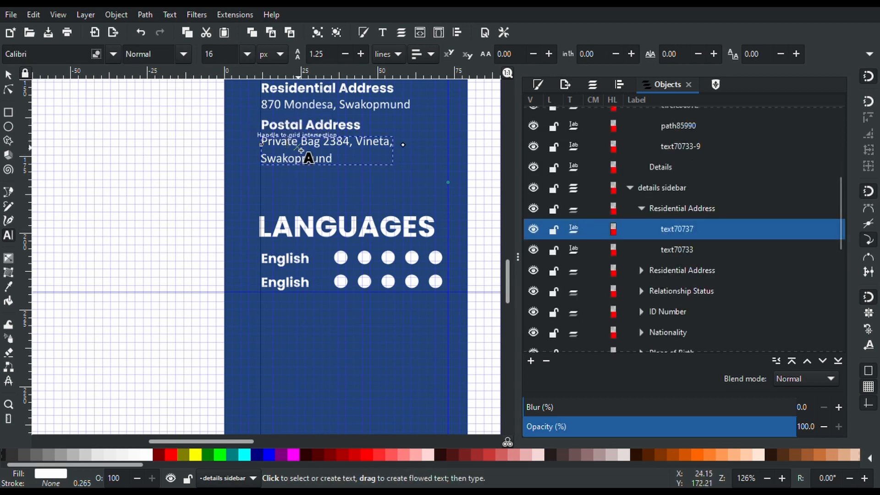
double_click(284, 250)
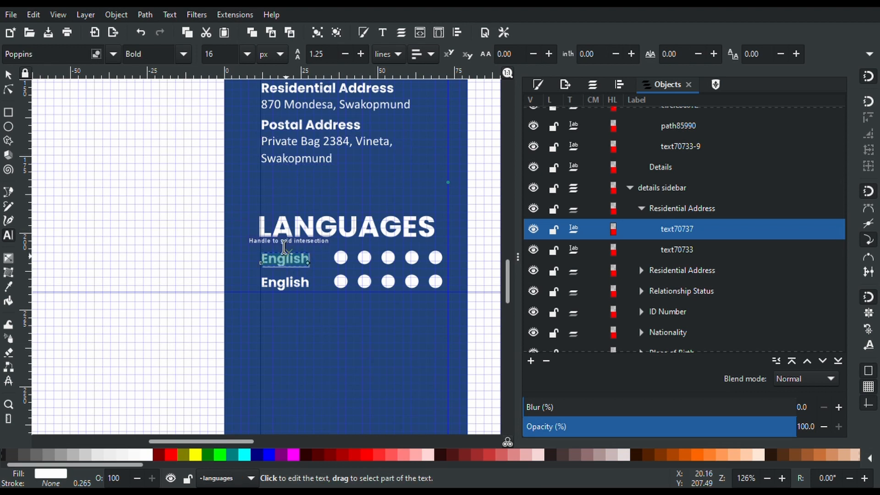
triple_click(55, 57)
type("Cal")
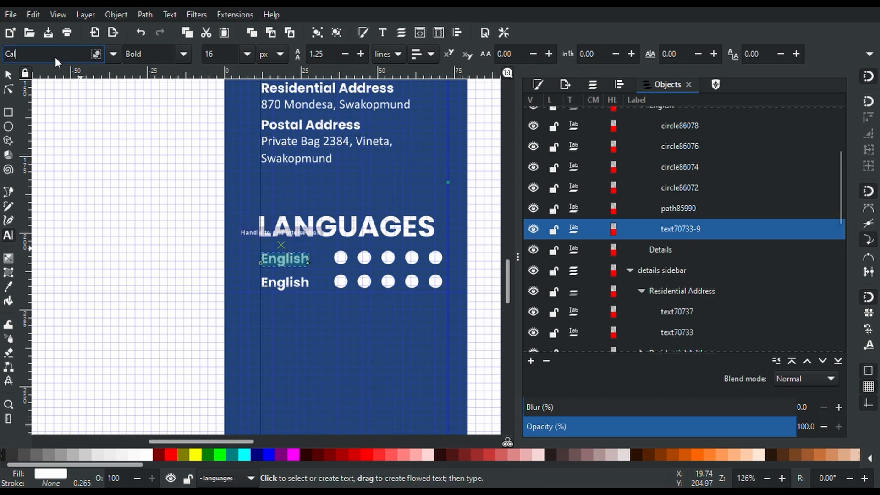
type("ibri")
key("Return")
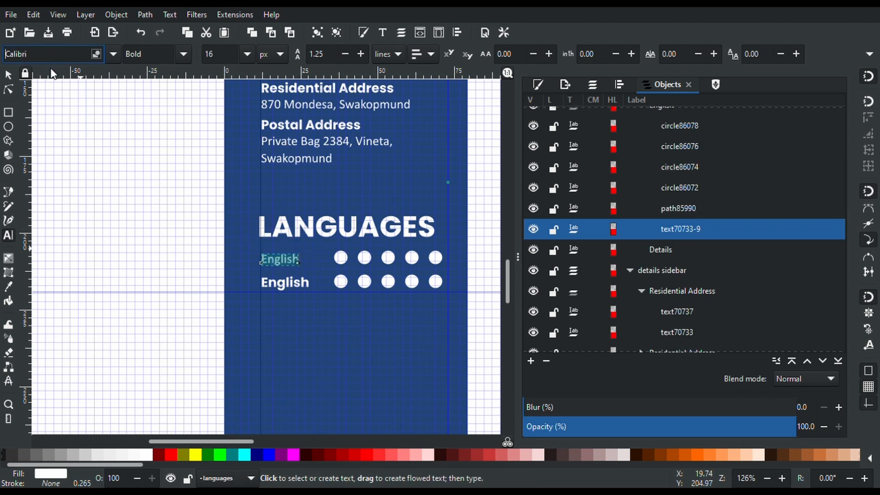
Set the lower label to Calibri bold and change its text to 'Portuguese'
double_click(287, 288)
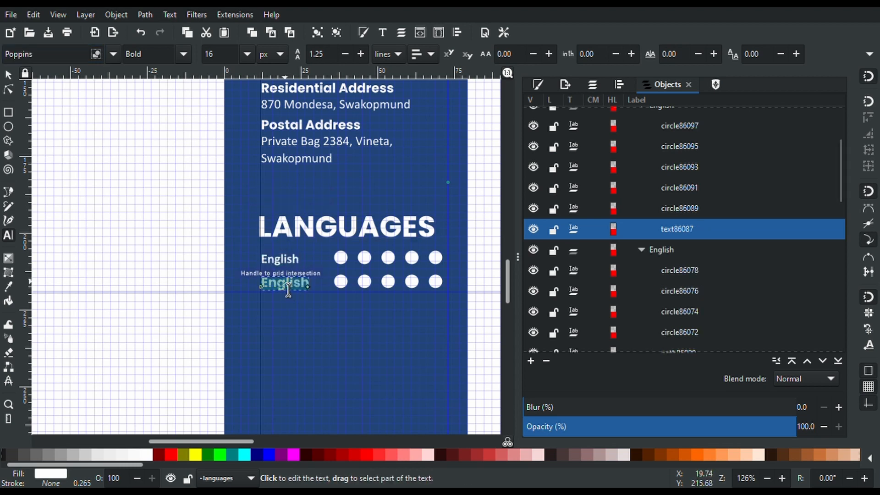
left_click(54, 55)
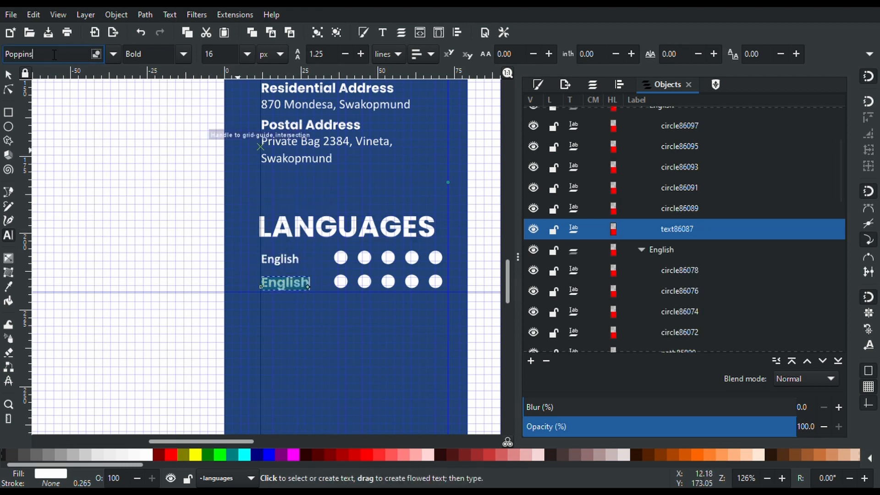
key("ctrl+a")
type("Calib")
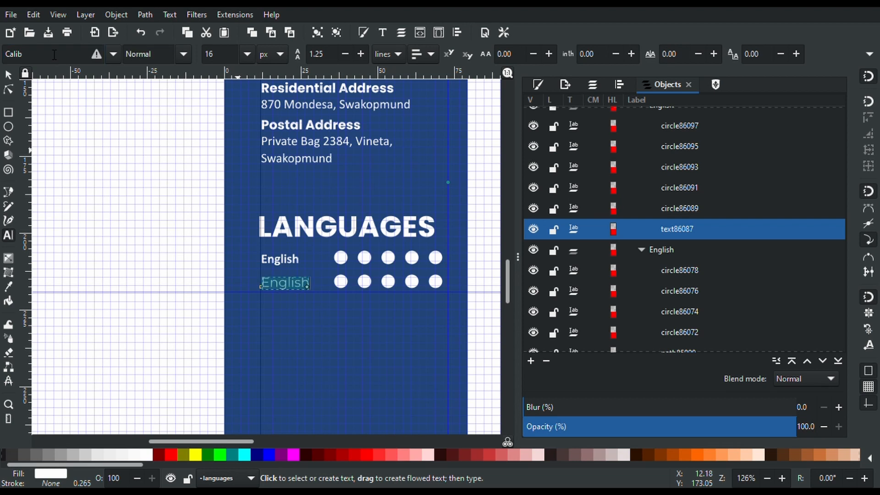
left_click(38, 55)
type("ri")
key("Return")
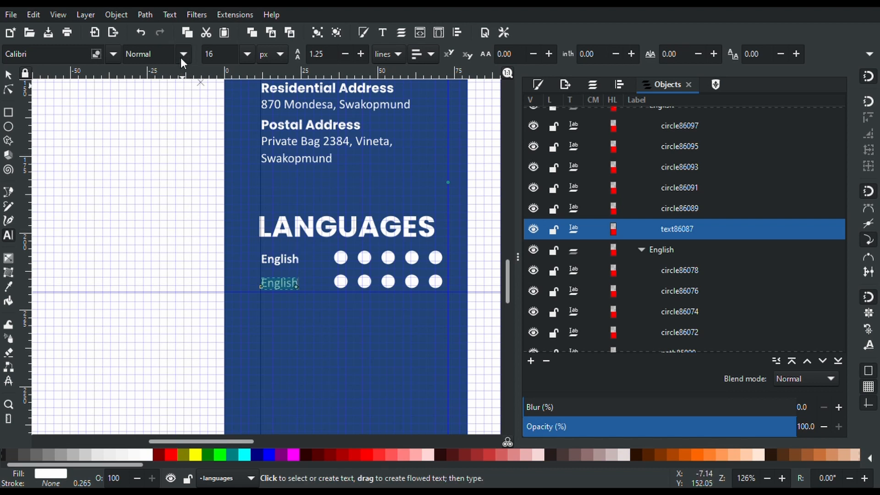
key("ctrl+b")
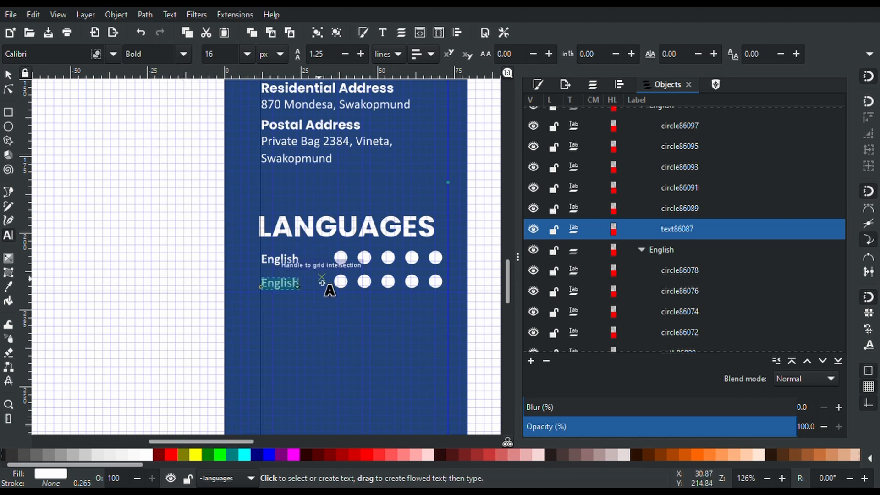
type("Portugu")
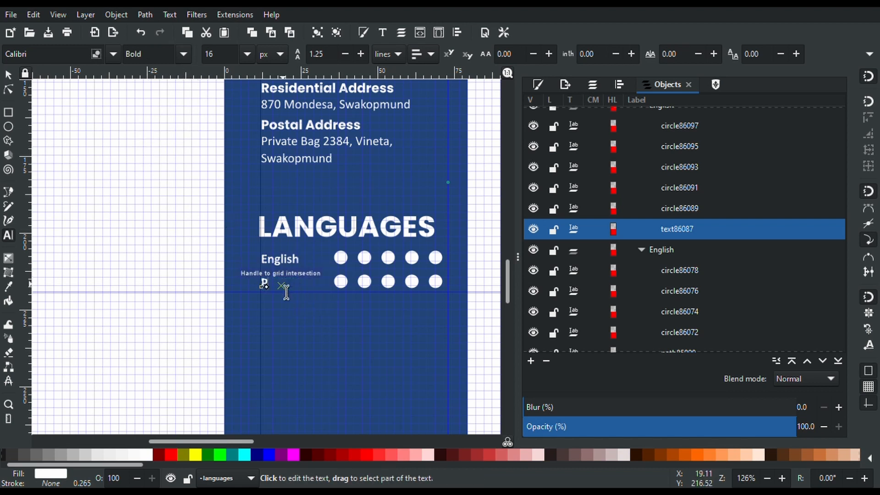
type("ese")
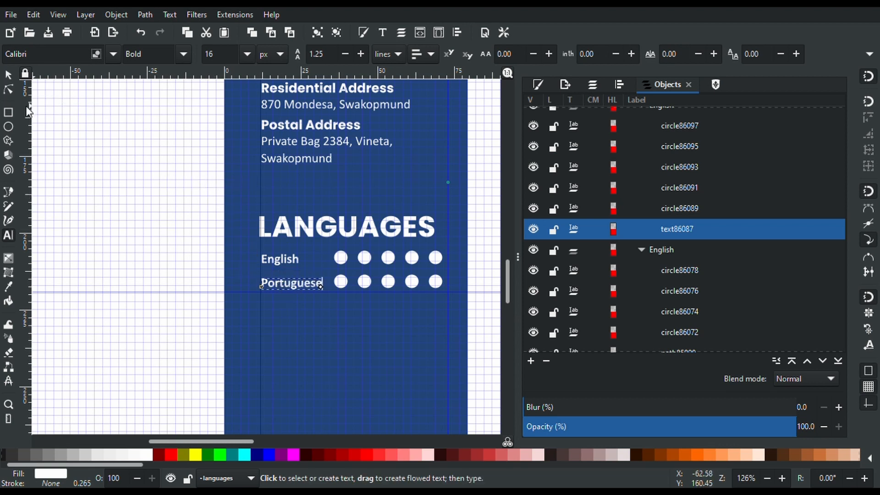
left_click(9, 75)
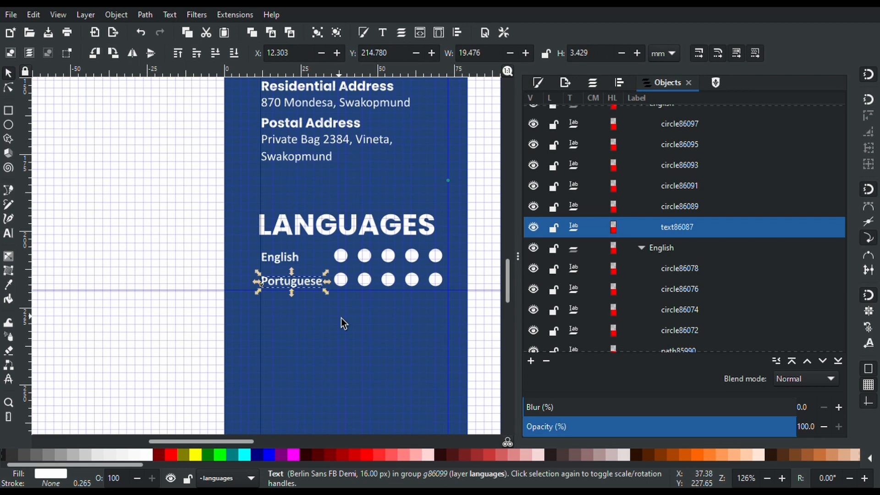
Select the Portuguese label and its five dots within the group, then open Align and Distribute
scroll(341, 318, "up", 2)
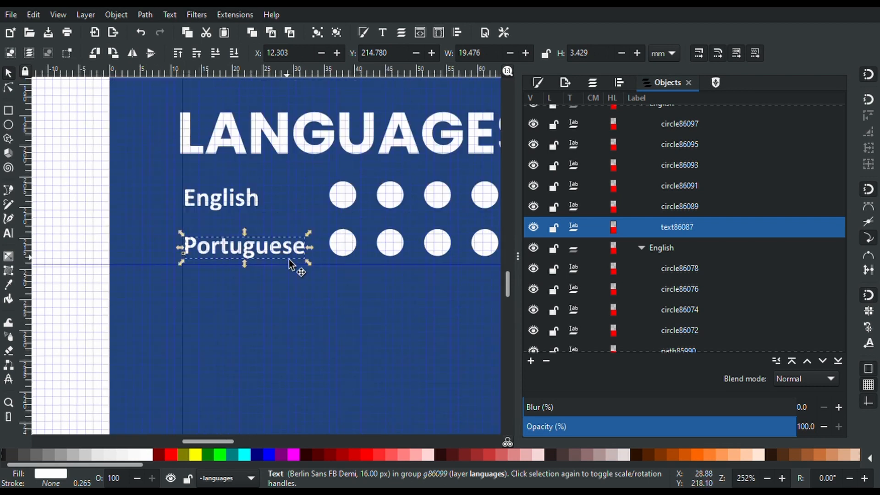
scroll(294, 267, "down", 2)
left_click(318, 252)
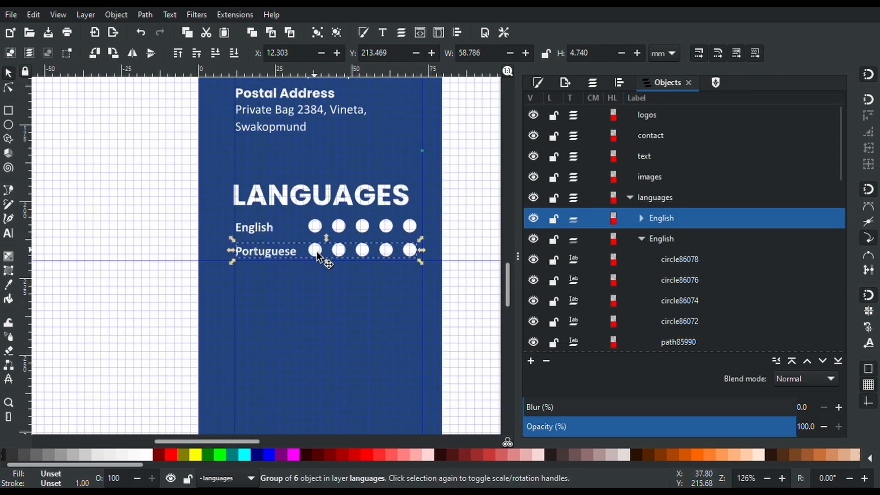
double_click(290, 255)
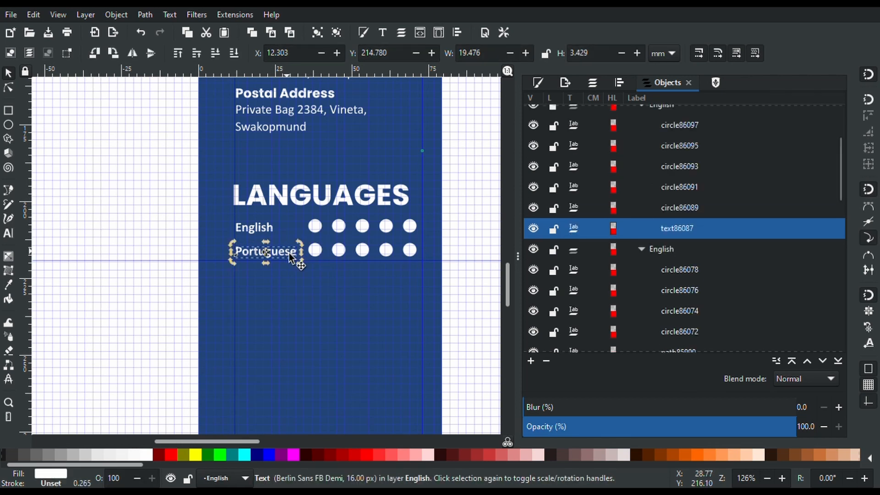
left_click(290, 256)
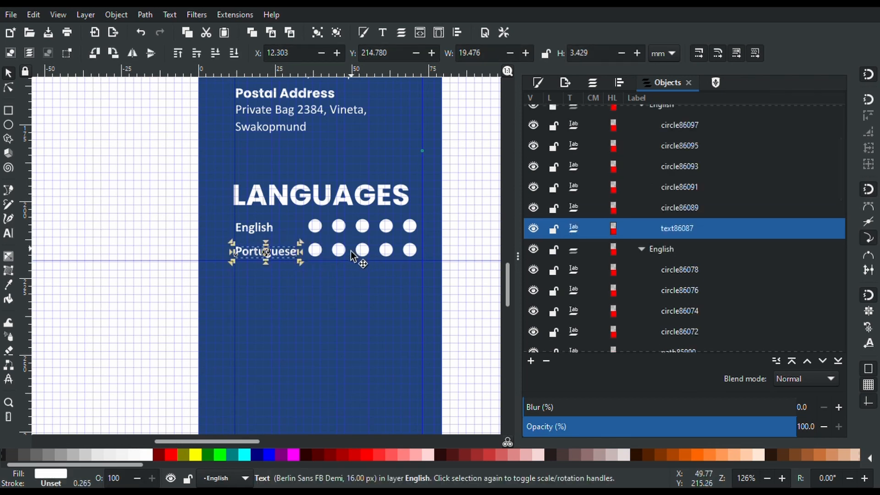
left_click(322, 253)
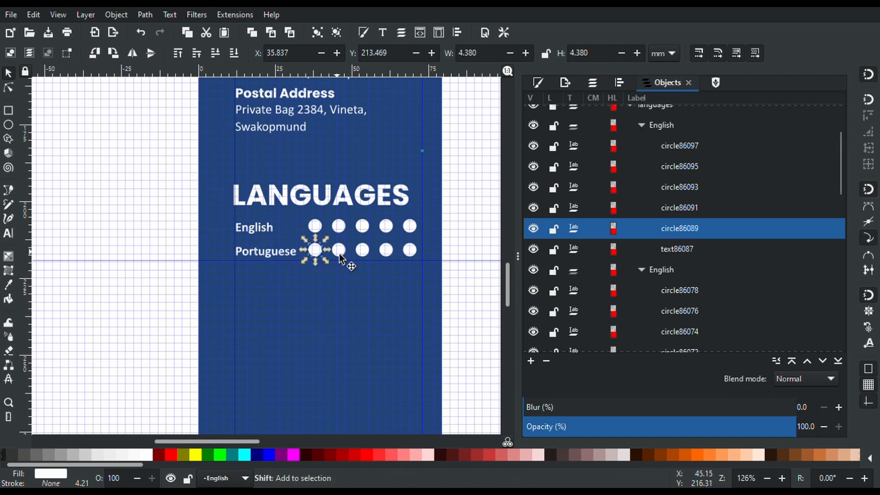
left_click(339, 252, "shift")
left_click(364, 252, "shift")
left_click(389, 252, "shift")
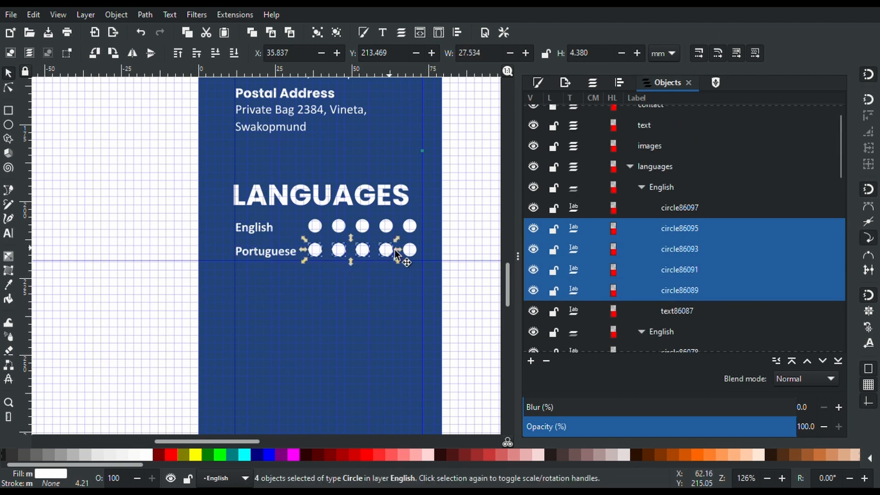
left_click(414, 253, "shift")
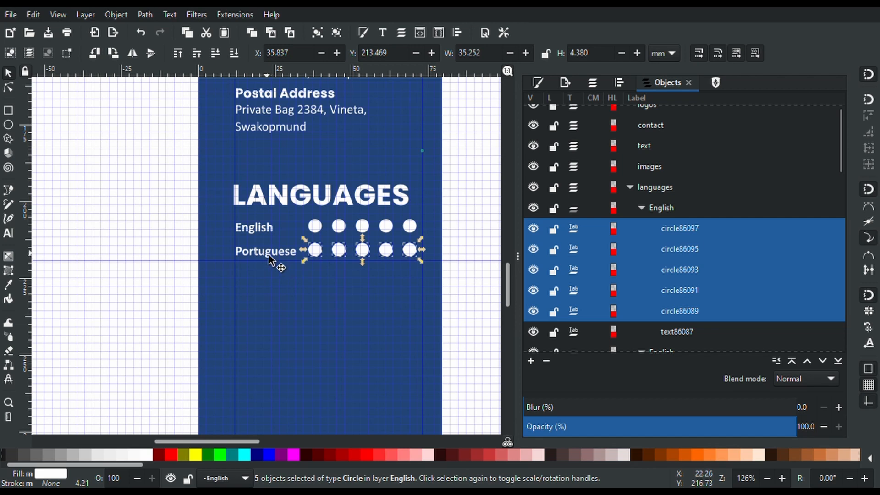
left_click(268, 254, "shift")
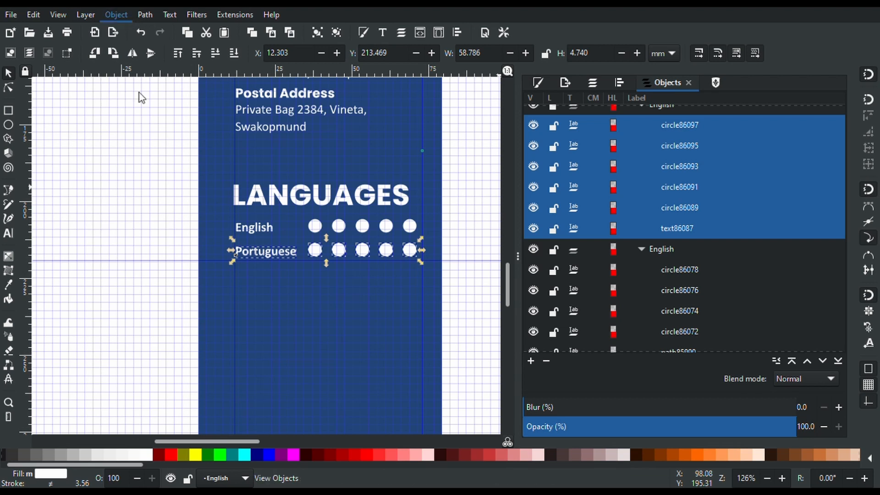
key("ctrl+shift+a")
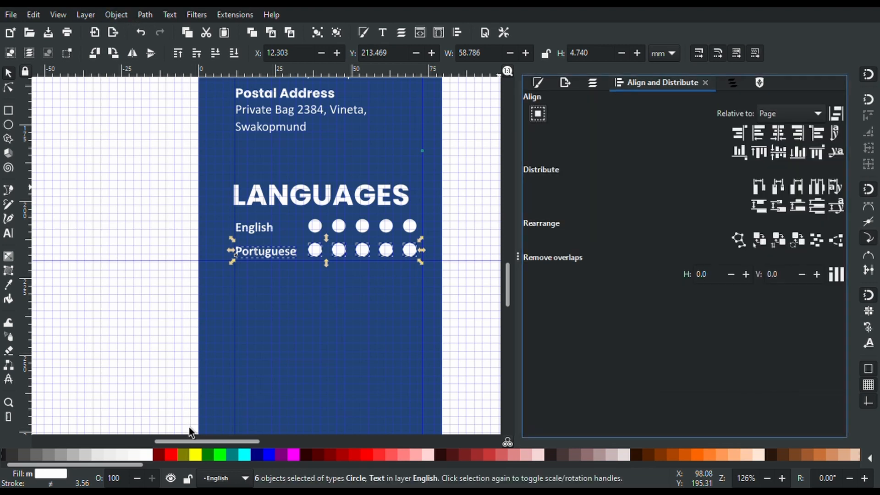
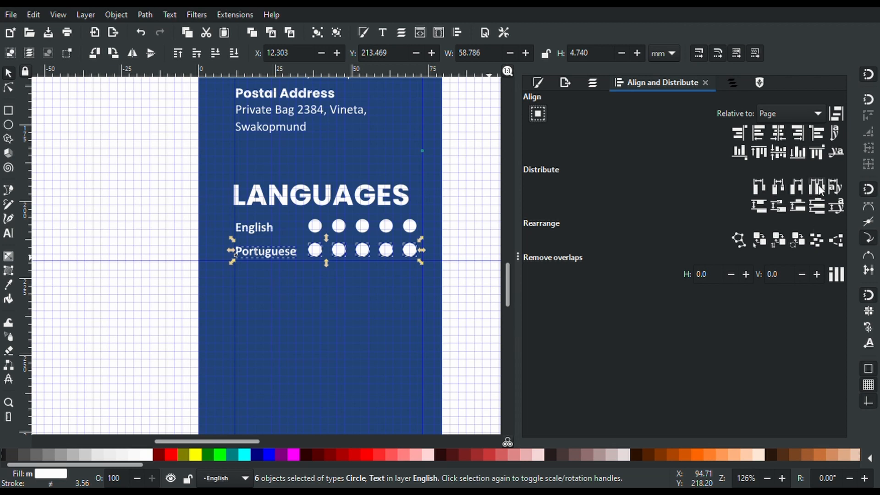
Centre the Portuguese label vertically with its five dots, relative to the selection area
left_click(778, 151)
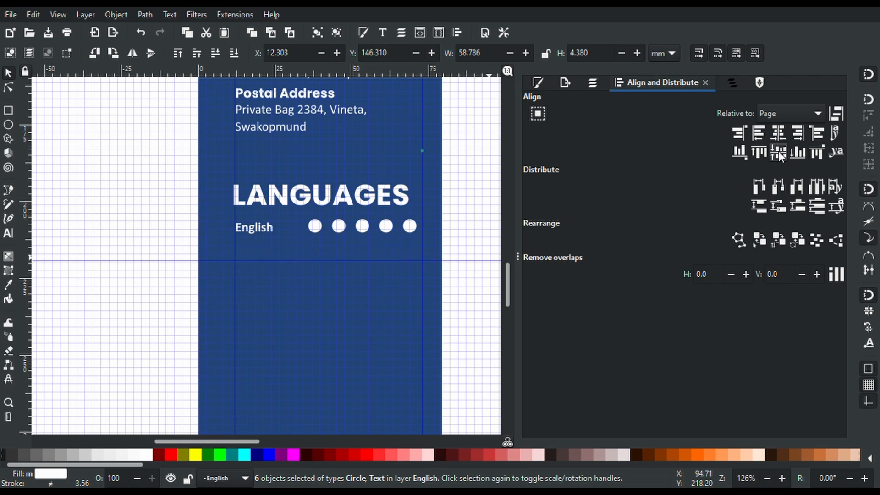
key("ctrl+z")
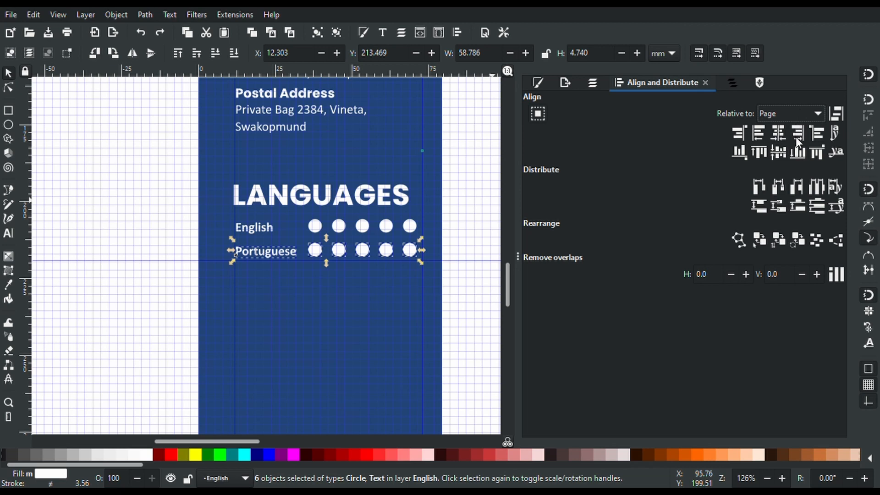
left_click(796, 150)
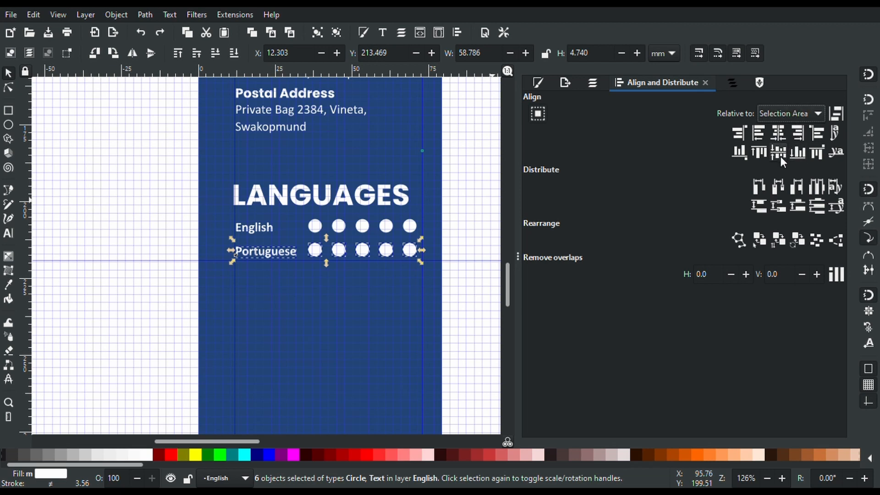
left_click(780, 156)
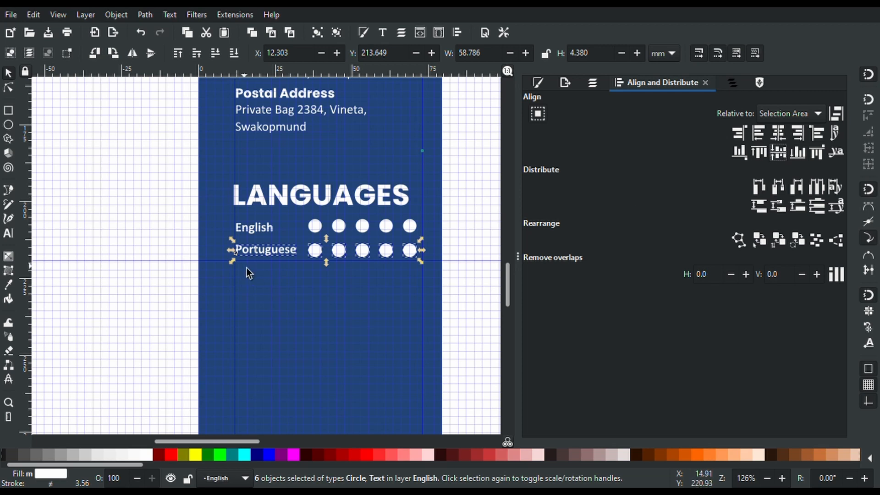
Select the English label together with its five rating circles inside the group
left_click(259, 227)
double_click(259, 227)
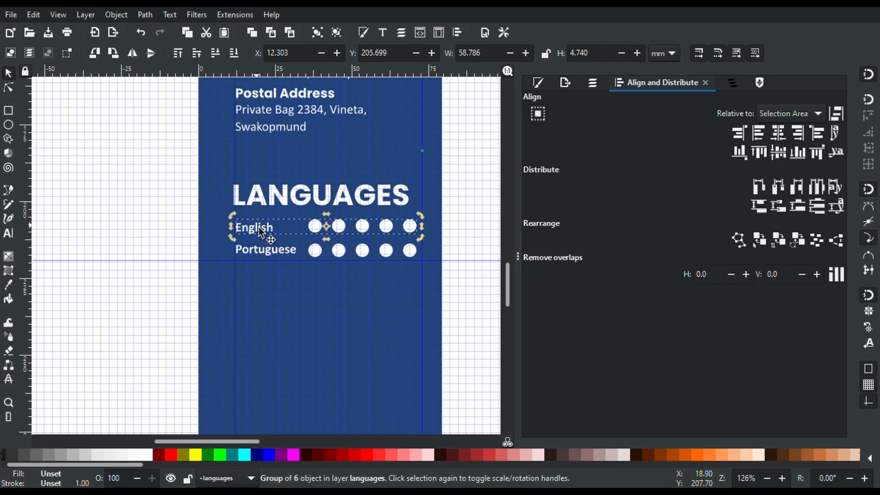
left_click(259, 227)
left_click(313, 229, "shift")
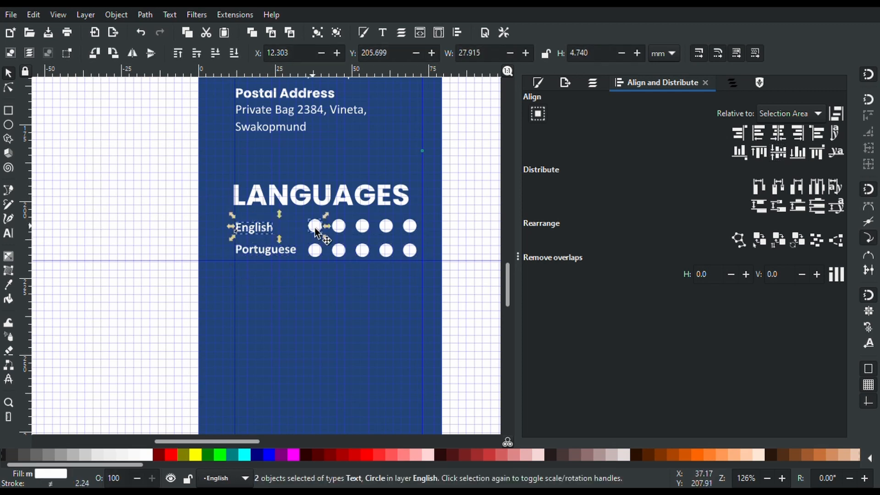
left_click(340, 228, "shift")
left_click(363, 226, "shift")
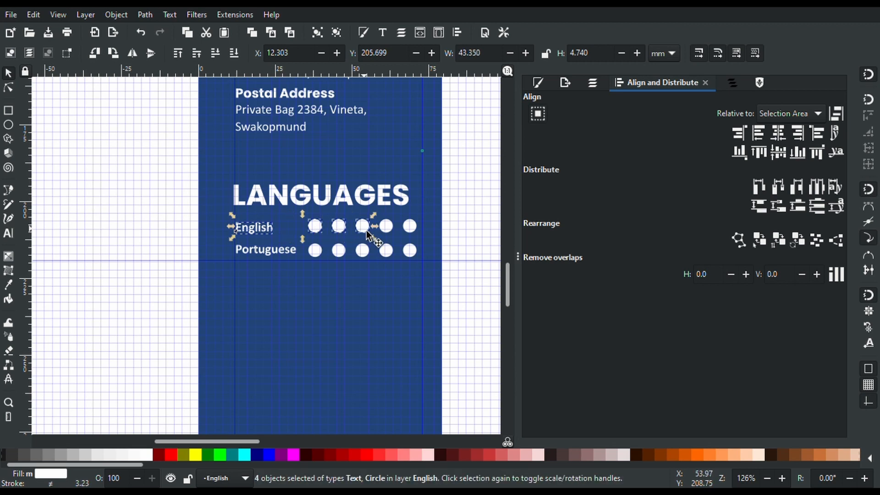
left_click(389, 225, "shift")
left_click(411, 225, "shift")
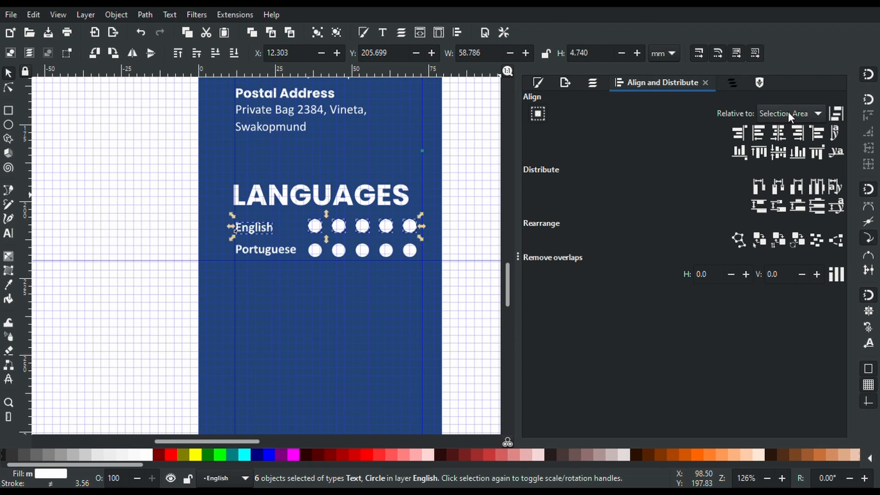
Centre the English row vertically, then place a copy of the Portuguese row below it
left_click(776, 152)
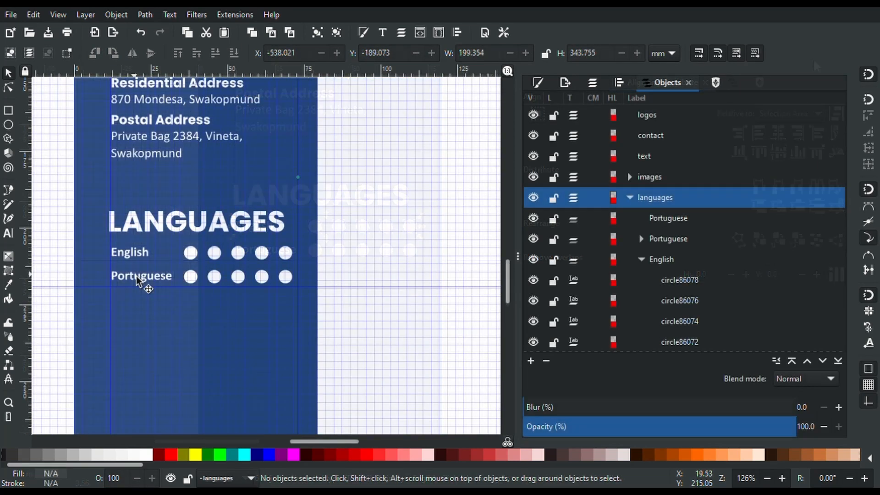
left_click(136, 276)
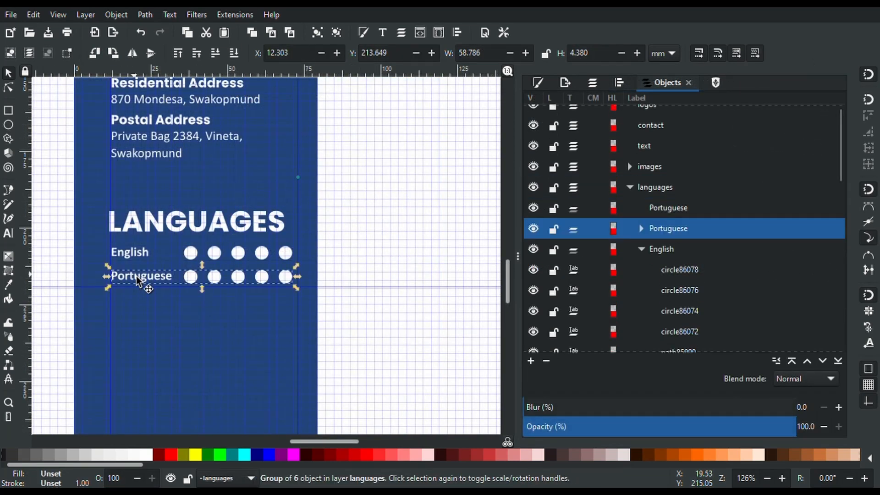
key("ctrl+d")
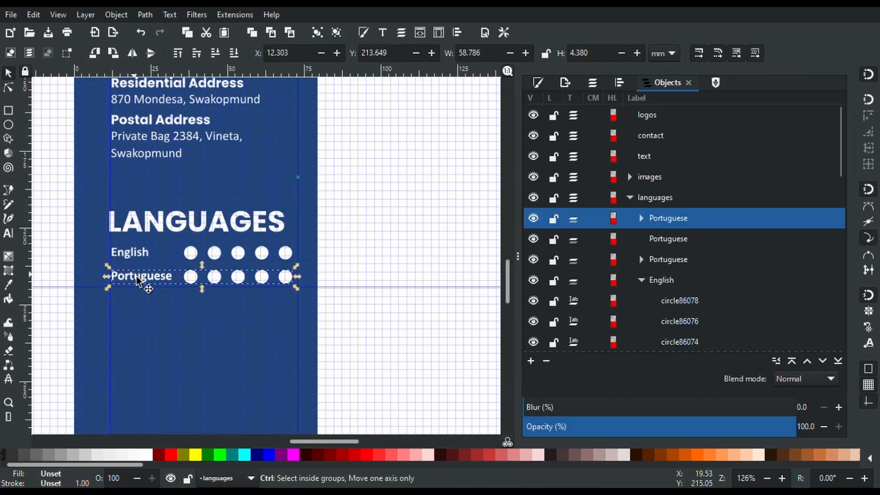
left_click_drag(137, 276, 138, 308)
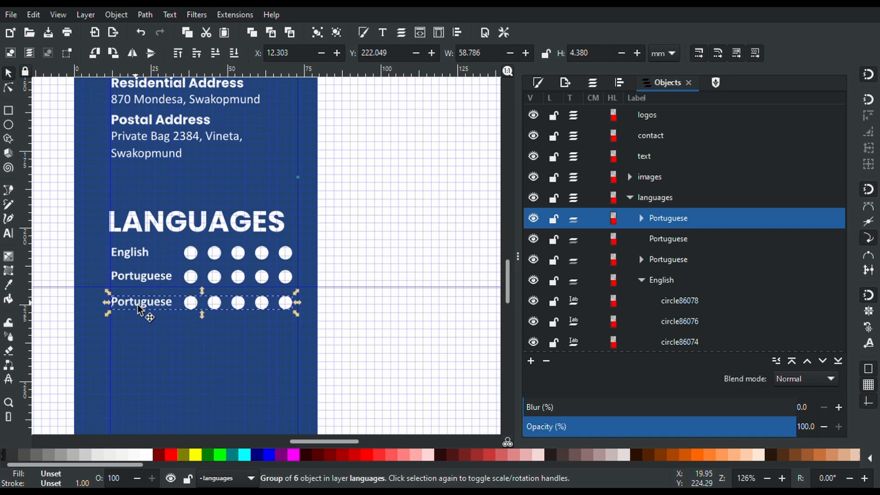
Change the copied row's label text to 'Gernan'
double_click(138, 307)
double_click(139, 306)
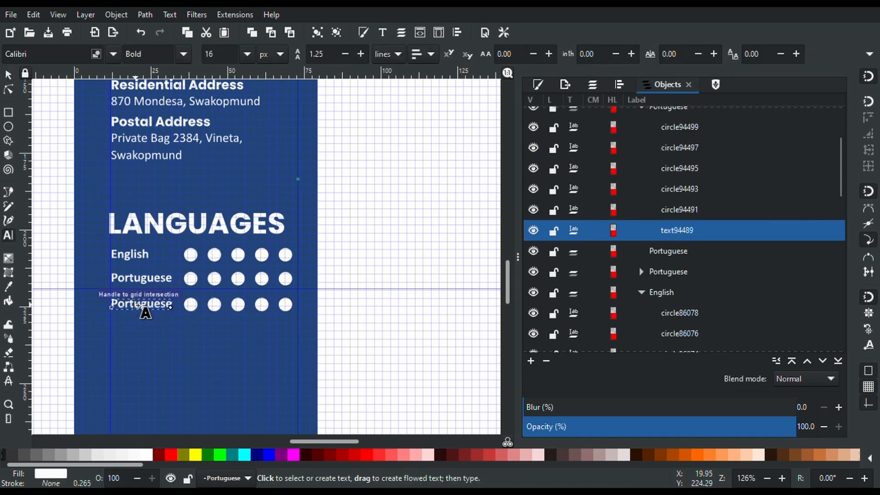
key("ctrl+a")
type("Gernam")
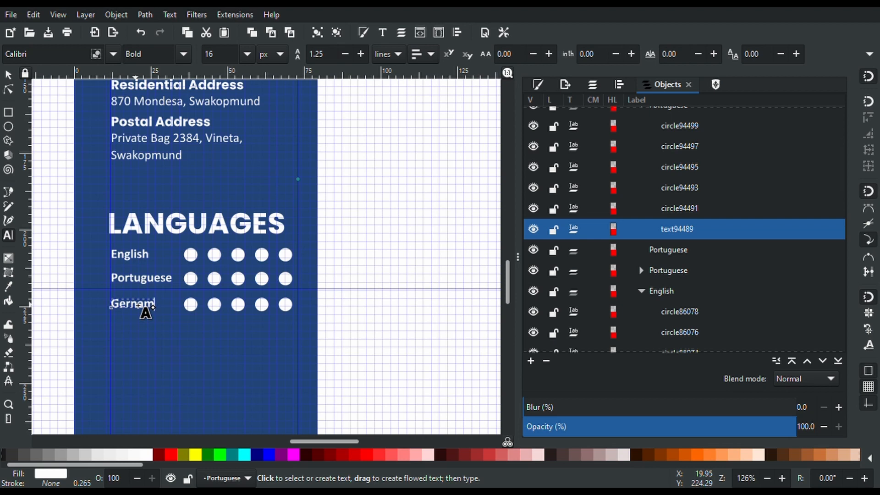
key("BackSpace")
type("n")
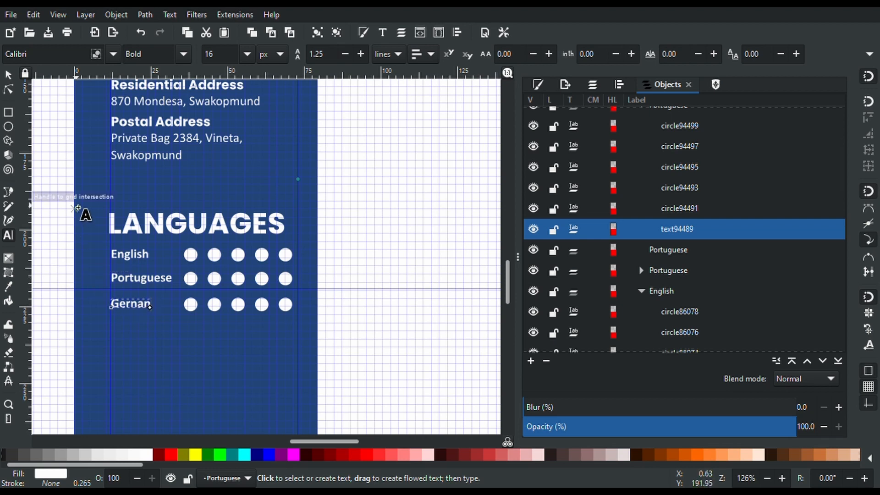
left_click(51, 194)
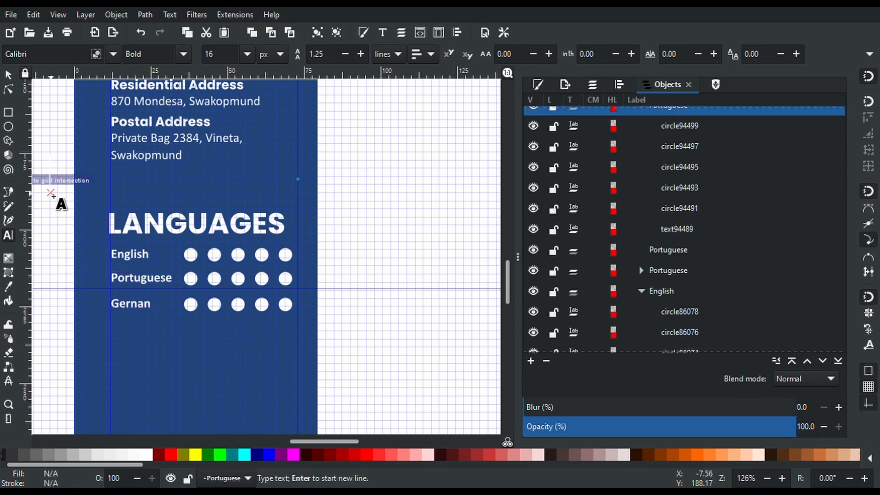
left_click(10, 77)
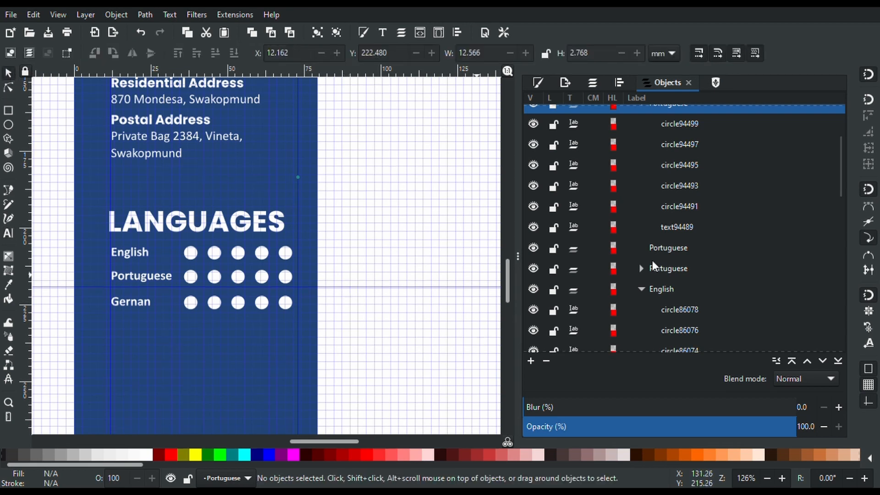
scroll(653, 261, "up", 2)
scroll(653, 262, "down", 1)
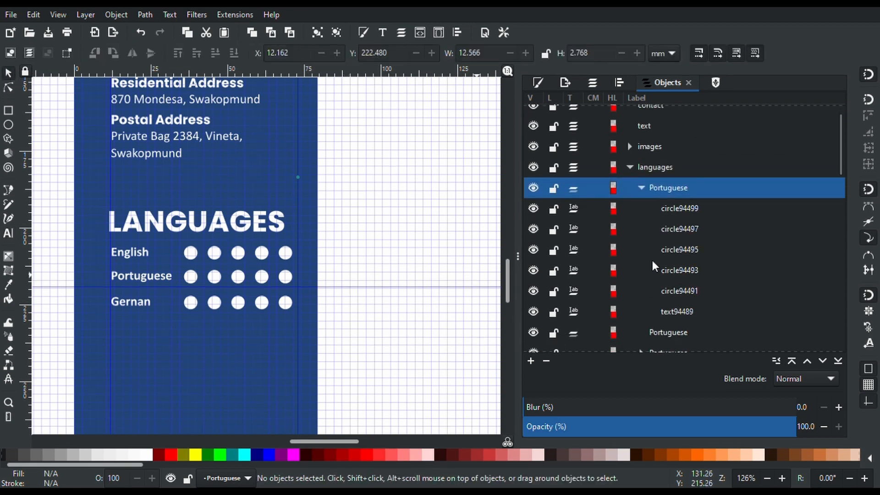
Rename the copied row's group to 'German' in the Objects panel
double_click(675, 188)
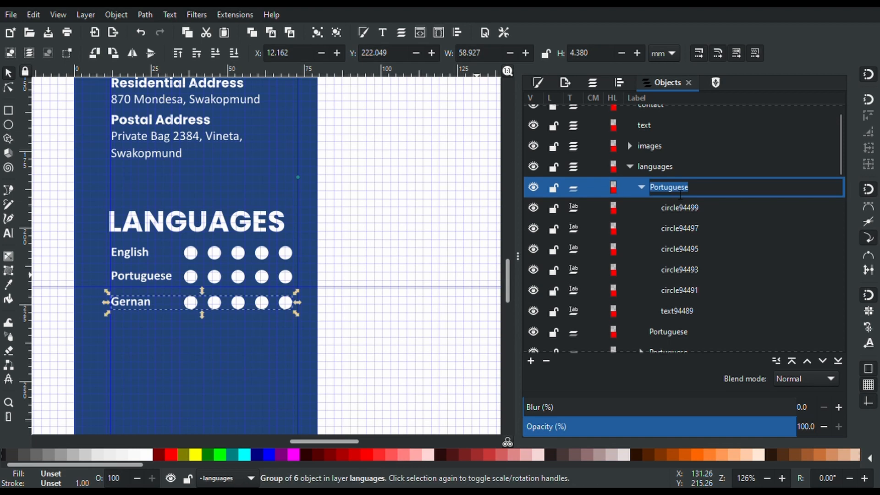
type("G")
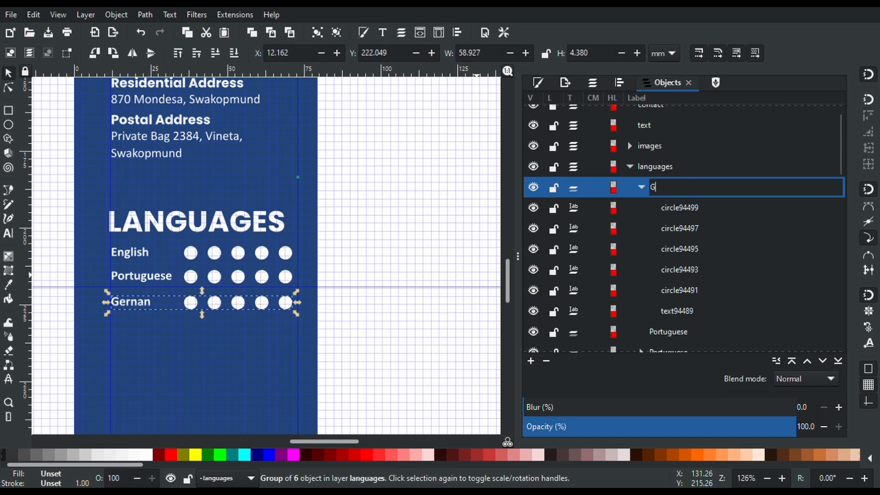
type("erman")
key("Return")
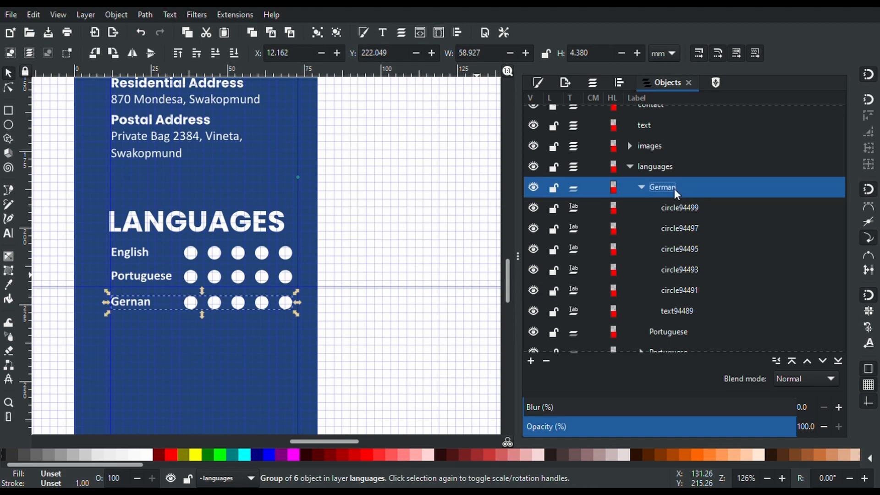
left_click(640, 187)
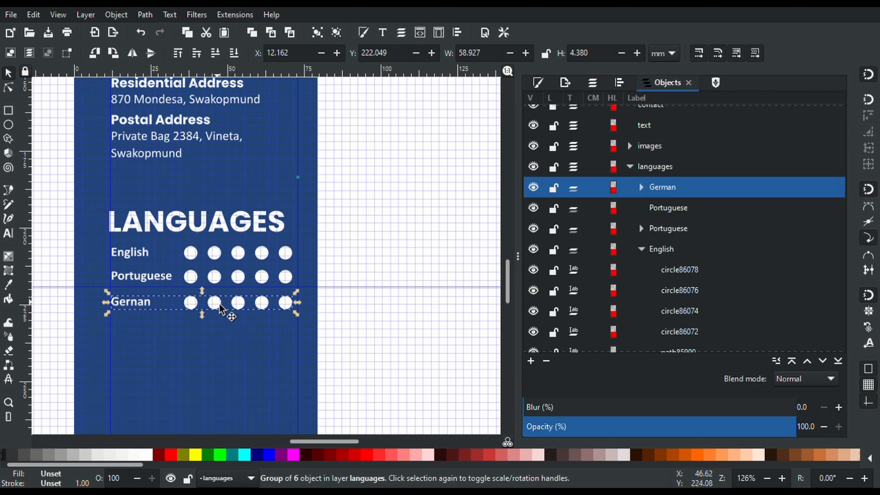
Add a copy of the German row below it and fix the upper label's typo
key("ctrl+d")
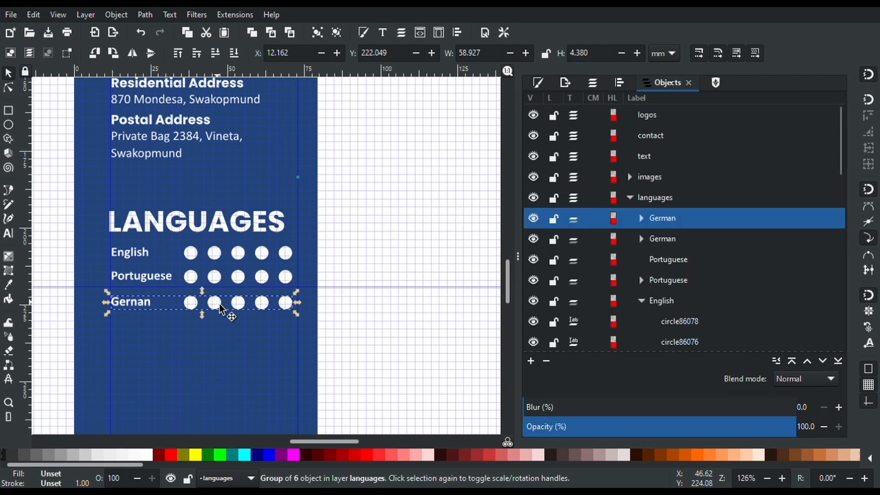
left_click_drag(221, 308, 221, 337)
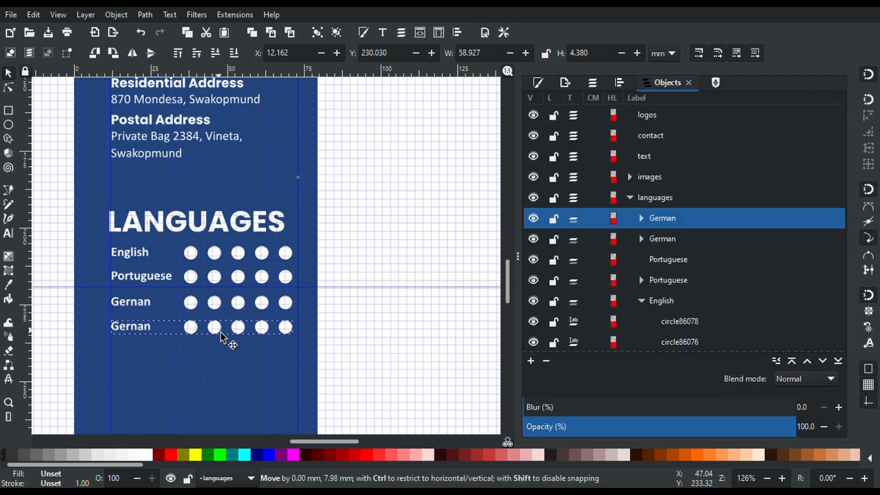
key("t")
double_click(136, 305)
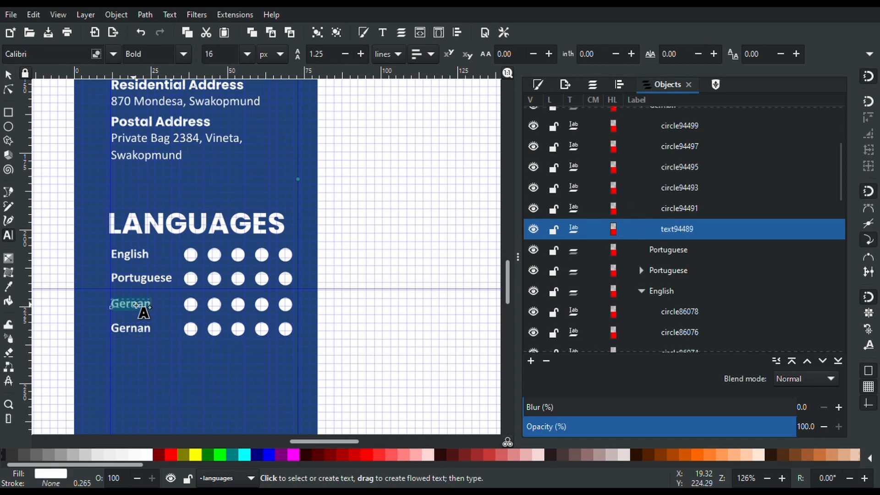
left_click(134, 304)
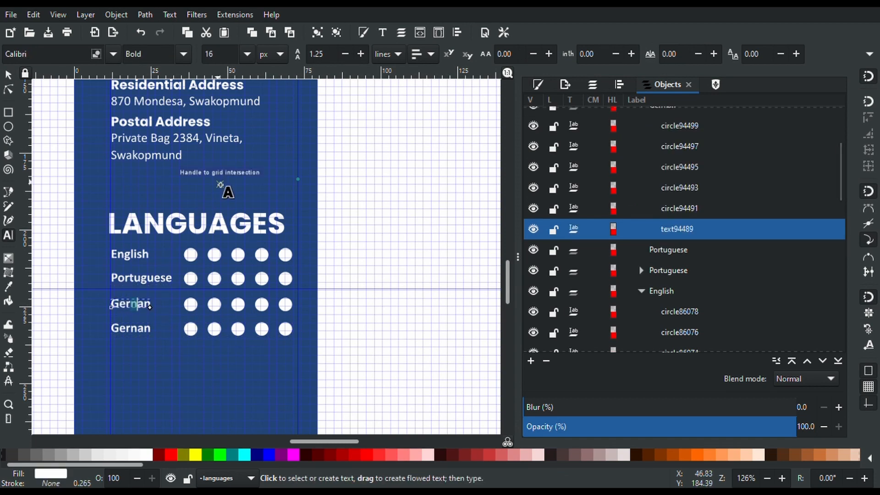
key("BackSpace")
type("m")
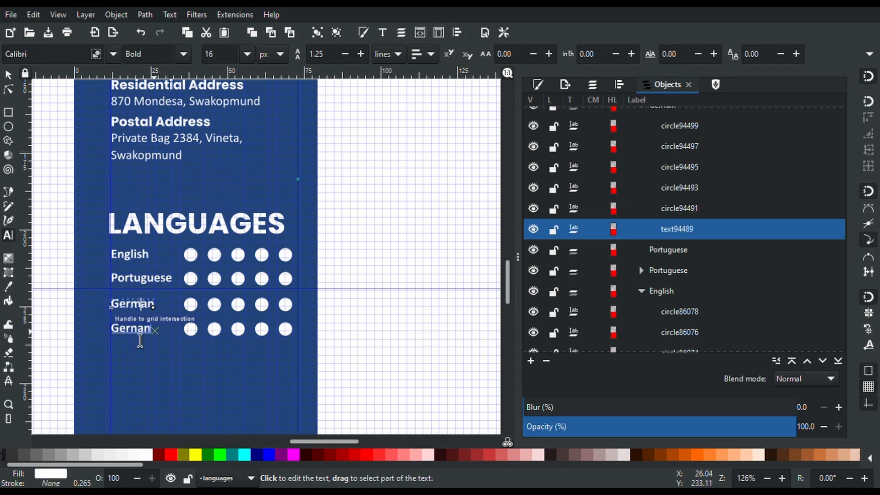
Change the lower copy's label text to 'Spanish'
double_click(131, 329)
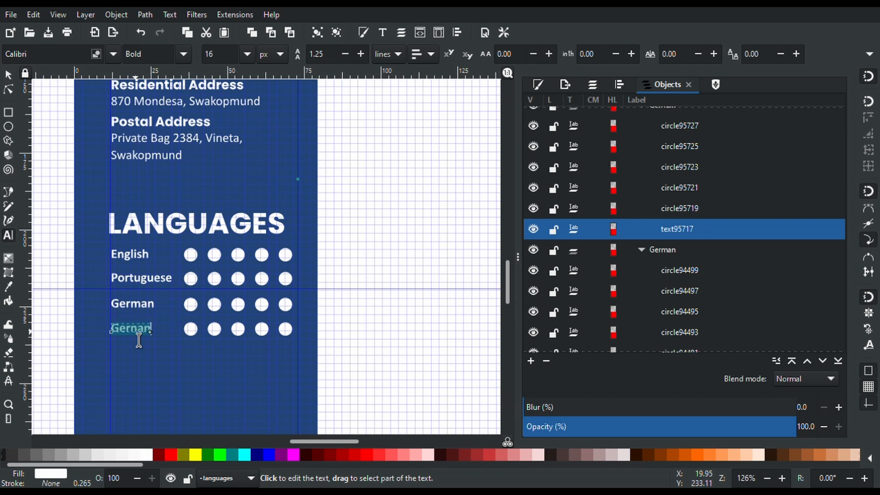
scroll(138, 339, "up", 1)
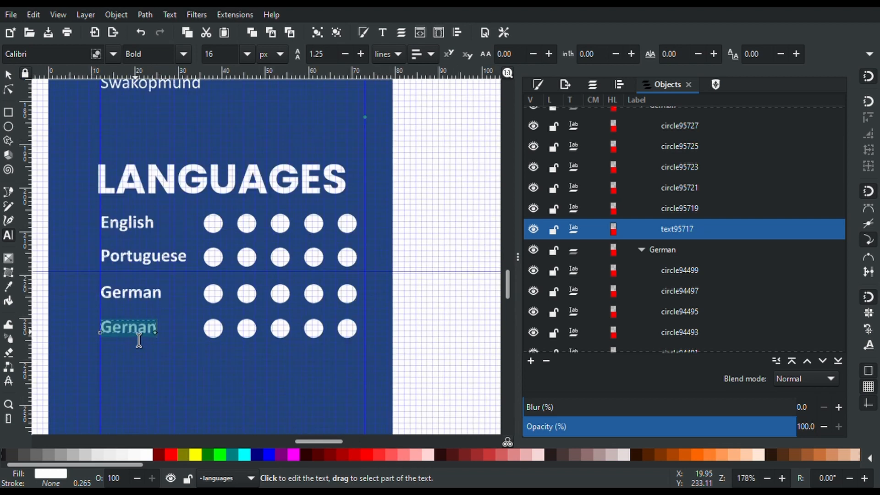
type("Spanish")
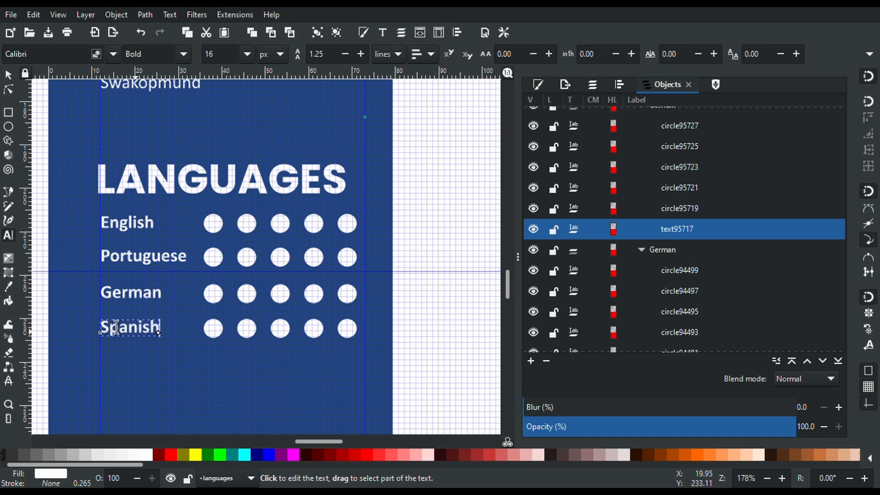
left_click(9, 74)
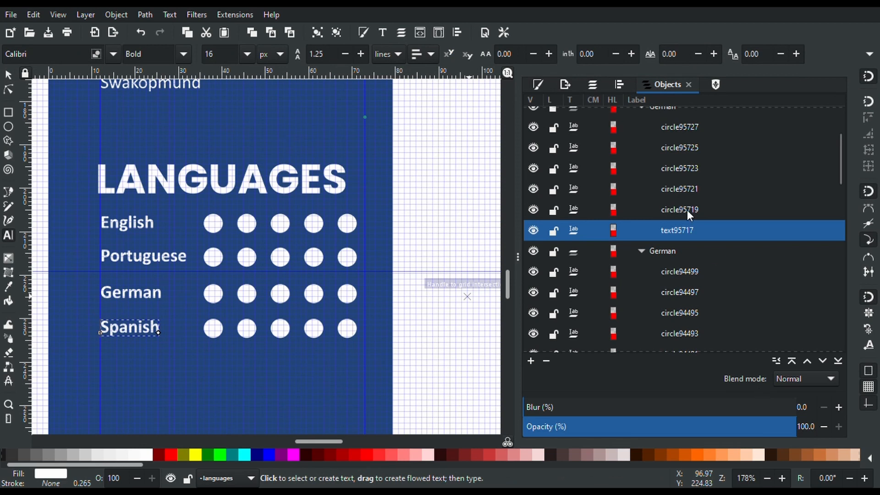
Rename the duplicated group to 'Spanish' in the Objects panel
double_click(659, 107)
double_click(659, 222)
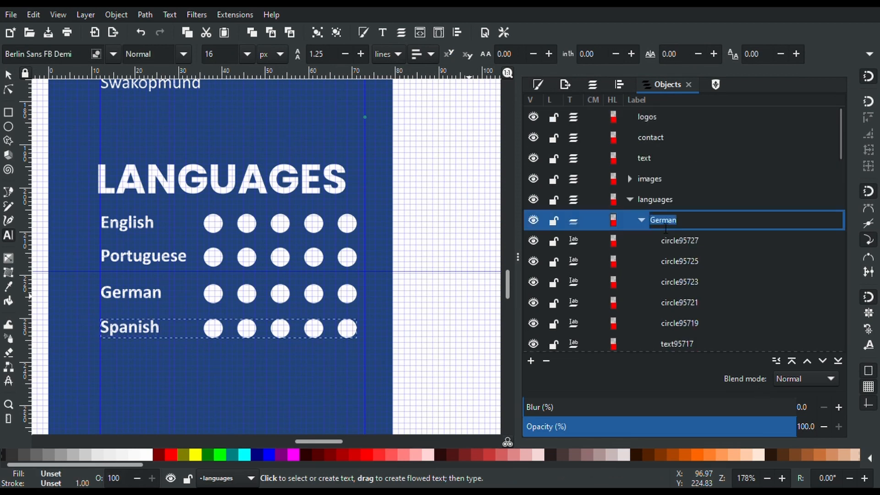
type("Spanish")
key("Return")
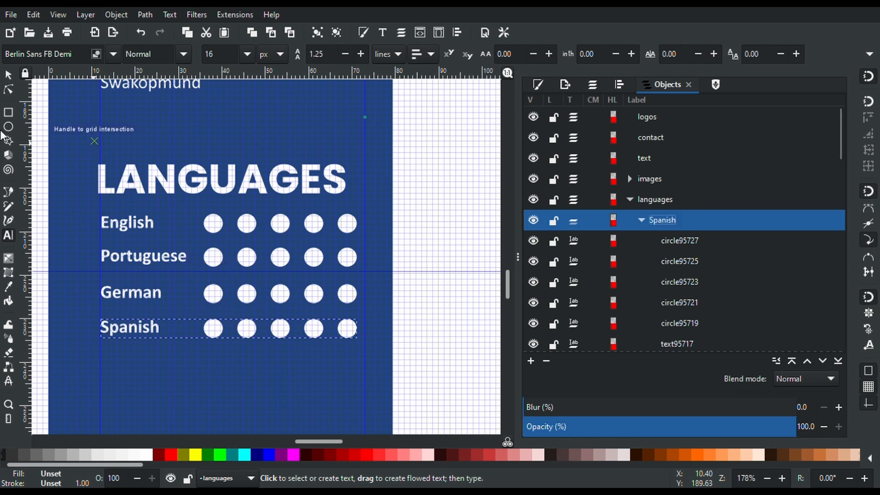
Make the vertical gaps equal between the Spanish, English, Portuguese and German rows
left_click(8, 72)
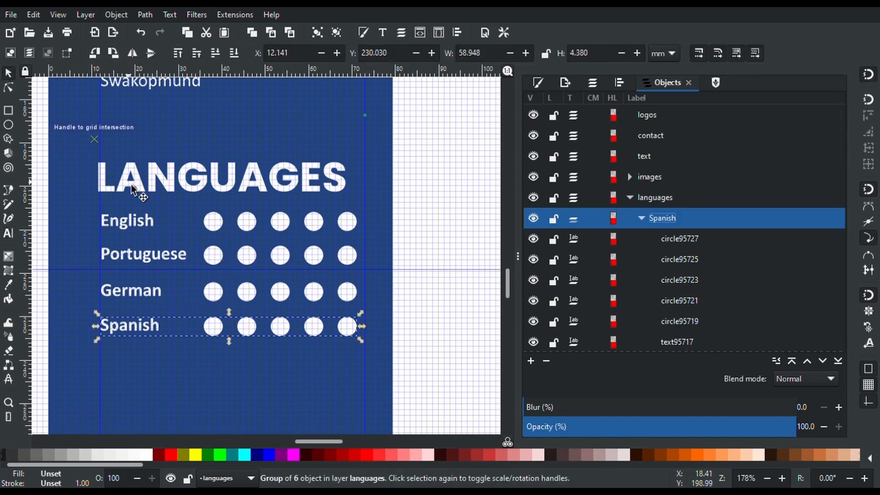
left_click(132, 228, "shift")
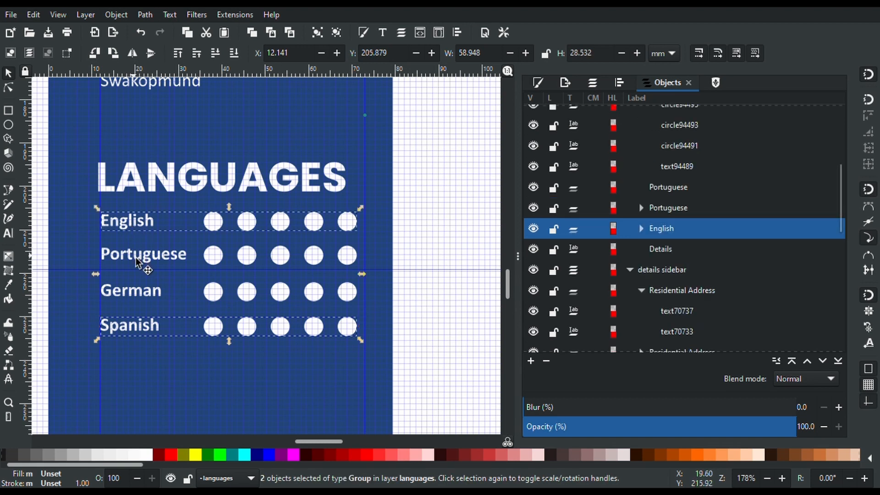
left_click(135, 255, "shift")
left_click(136, 299, "shift")
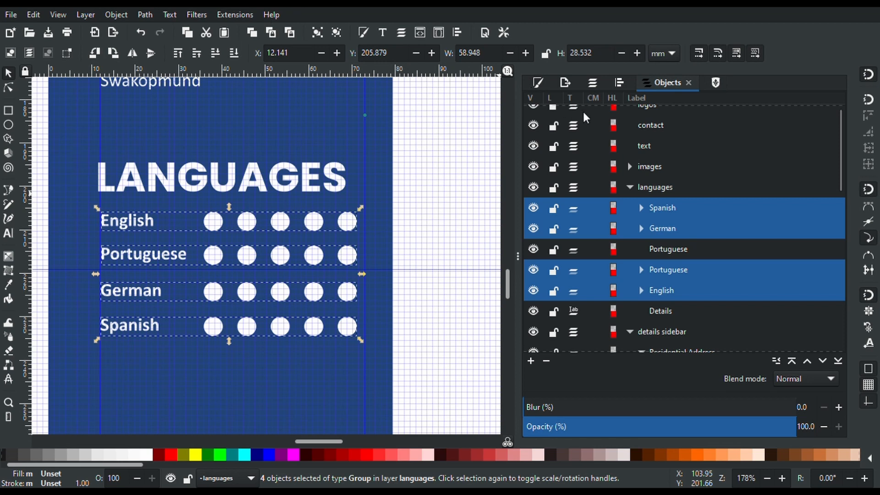
left_click(617, 84)
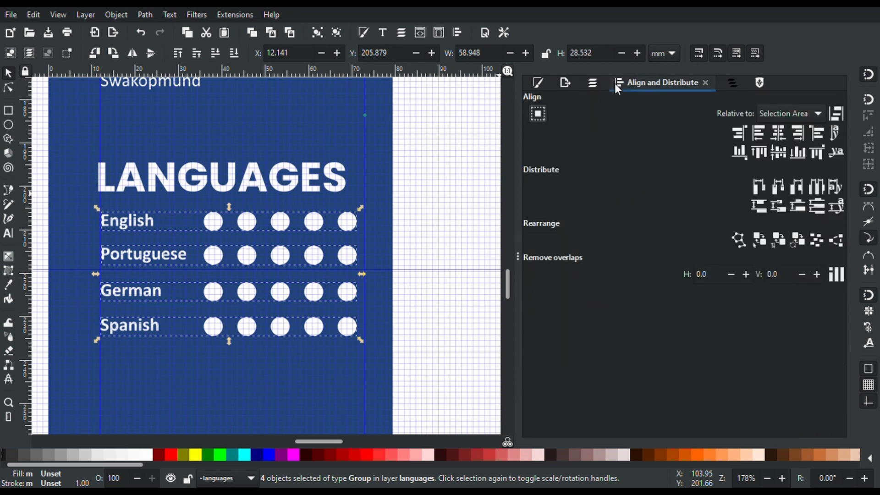
left_click(821, 207)
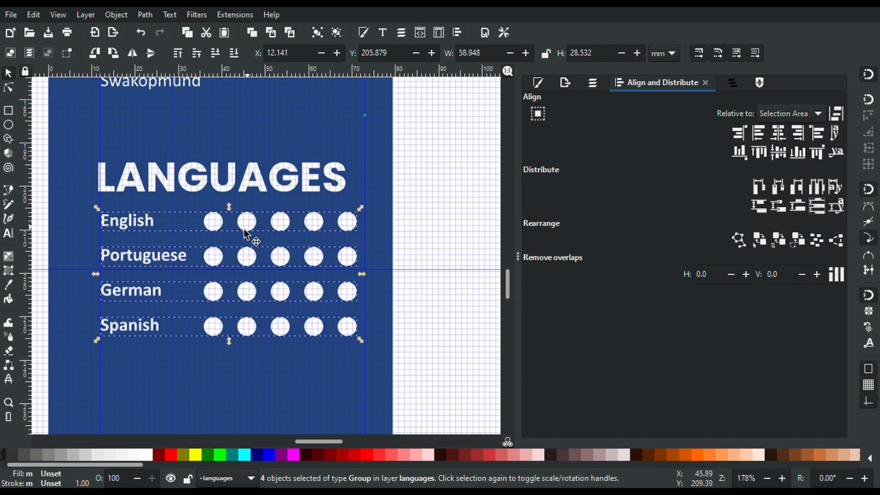
Select the first English circle and bring up its Fill and Stroke settings
left_click(46, 211)
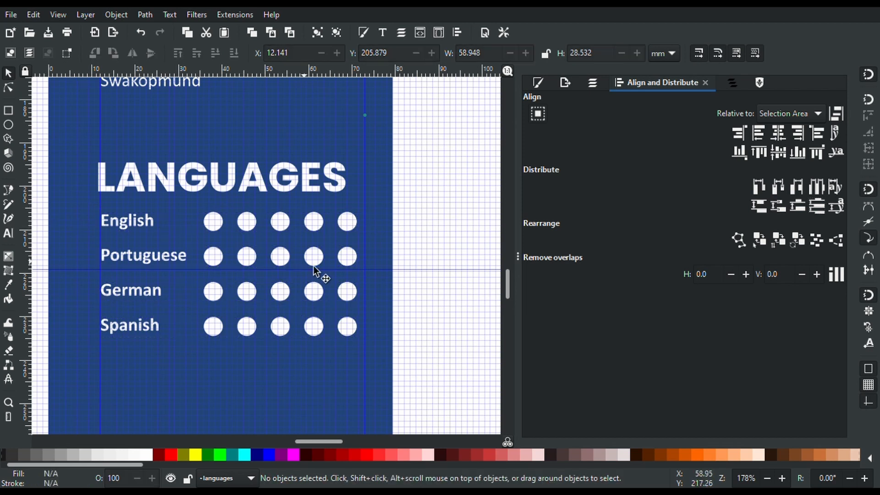
left_click(214, 232)
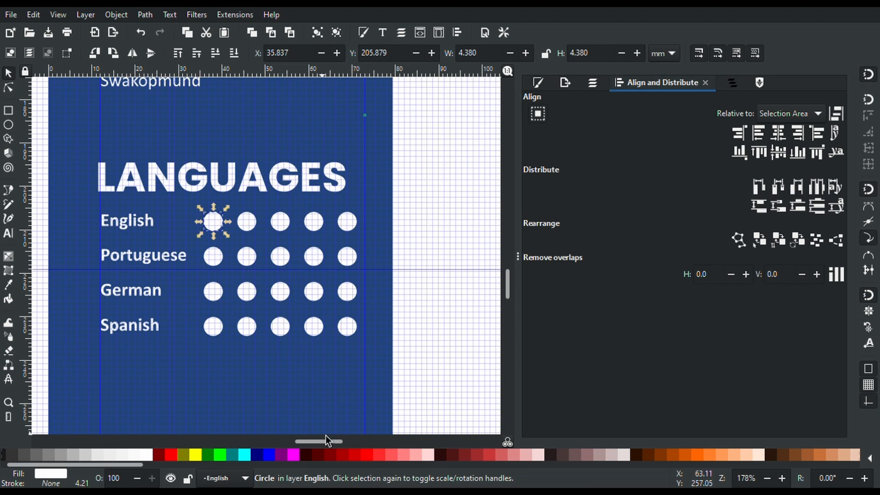
left_click(539, 83)
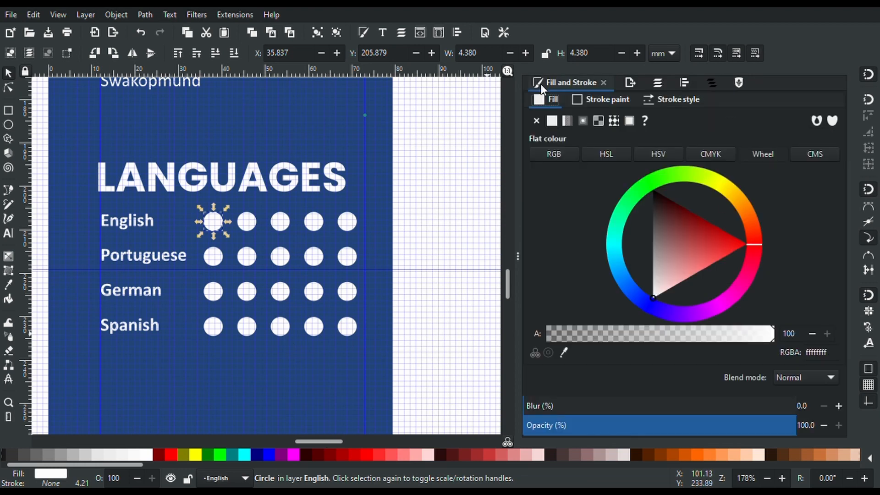
left_click(390, 173)
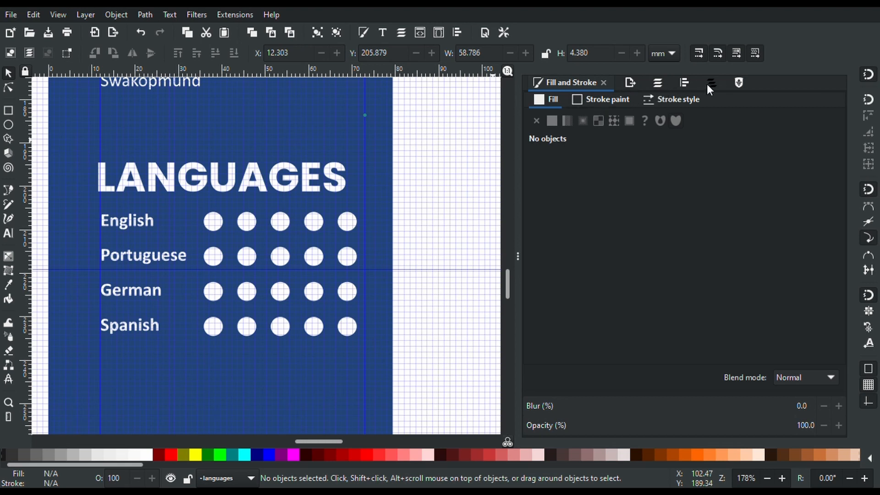
Unlock the bg layer and select the sidebar rectangle to show its 214478ff fill
left_click(657, 83)
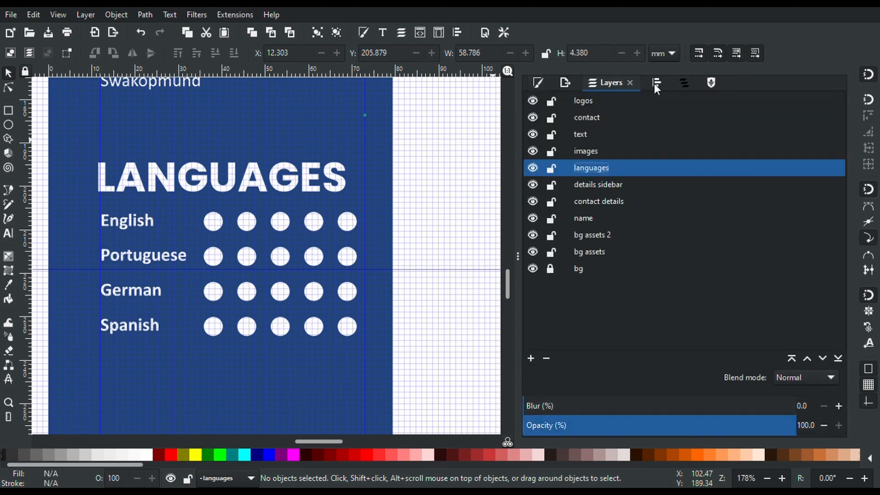
left_click(550, 268)
left_click(535, 82)
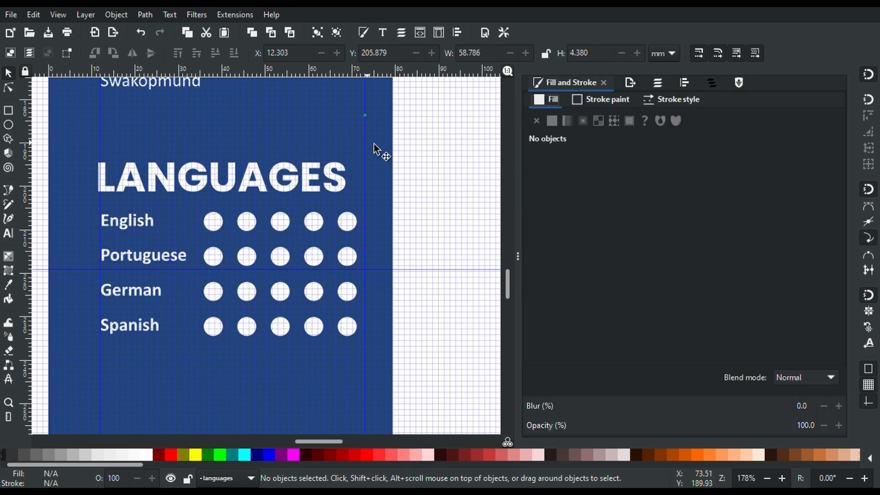
left_click(391, 144)
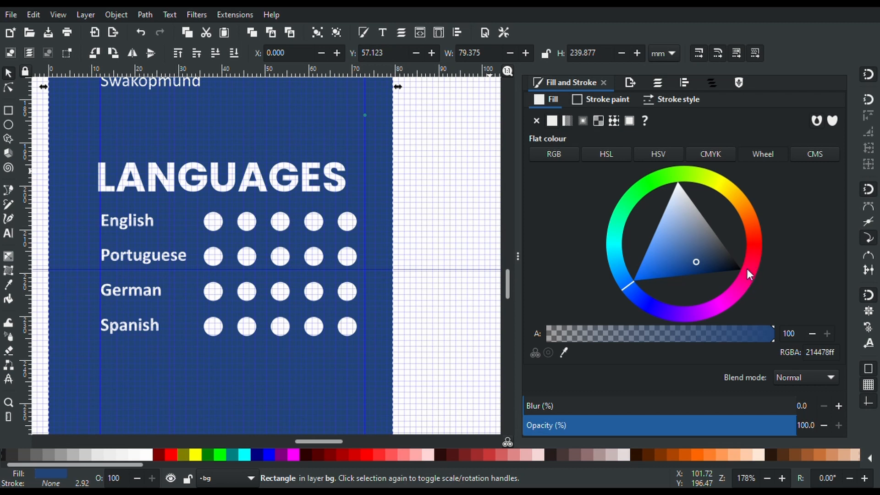
Fill the first English dot with yellow-orange ffbe00ff using the colour wheel
double_click(211, 222)
left_click(211, 222)
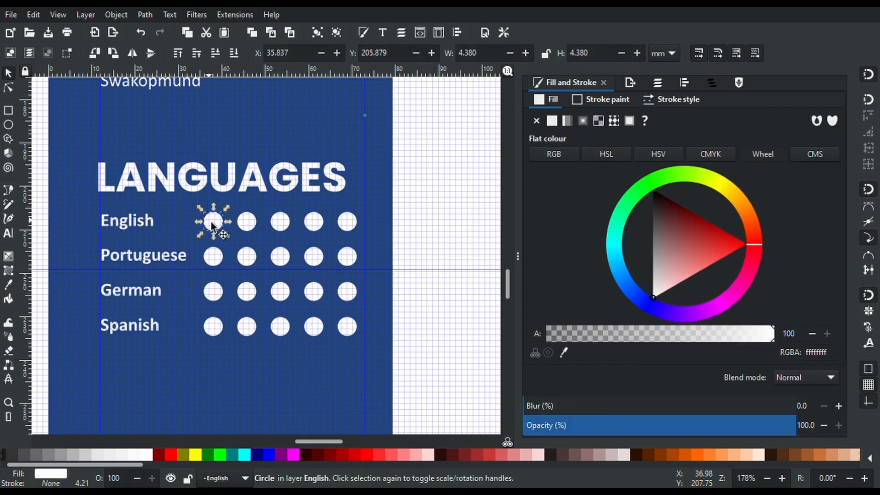
left_click_drag(662, 177, 667, 179)
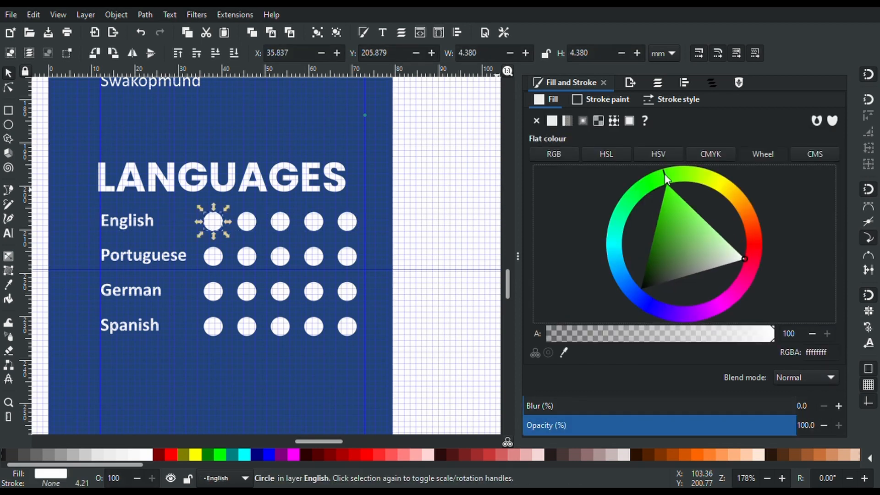
left_click_drag(678, 227, 667, 189)
mouse_move(674, 224)
left_mouse_down()
mouse_move(644, 264)
mouse_move(667, 204)
mouse_move(706, 221)
mouse_move(738, 251)
left_mouse_up()
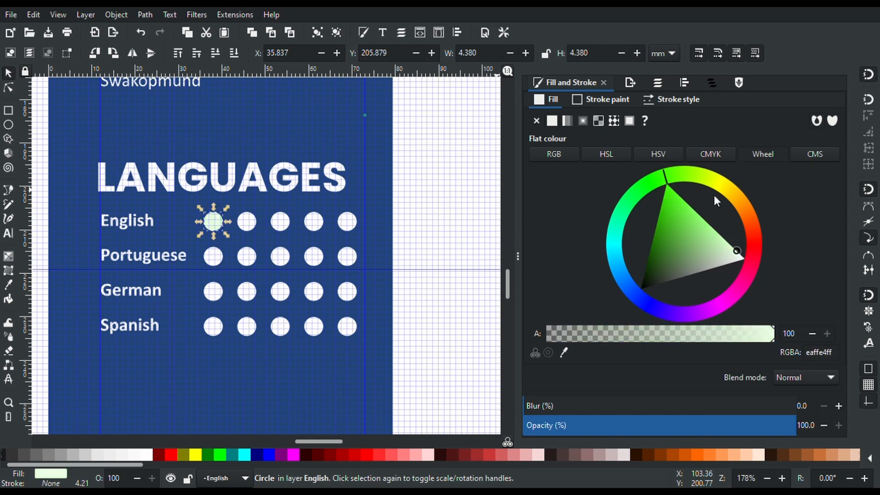
mouse_move(723, 175)
left_mouse_down()
mouse_move(745, 211)
mouse_move(715, 226)
mouse_move(728, 215)
mouse_move(694, 215)
left_mouse_up()
left_click_drag(749, 206, 734, 193)
mouse_move(692, 226)
left_mouse_down()
mouse_move(741, 190)
mouse_move(726, 184)
mouse_move(736, 193)
left_mouse_up()
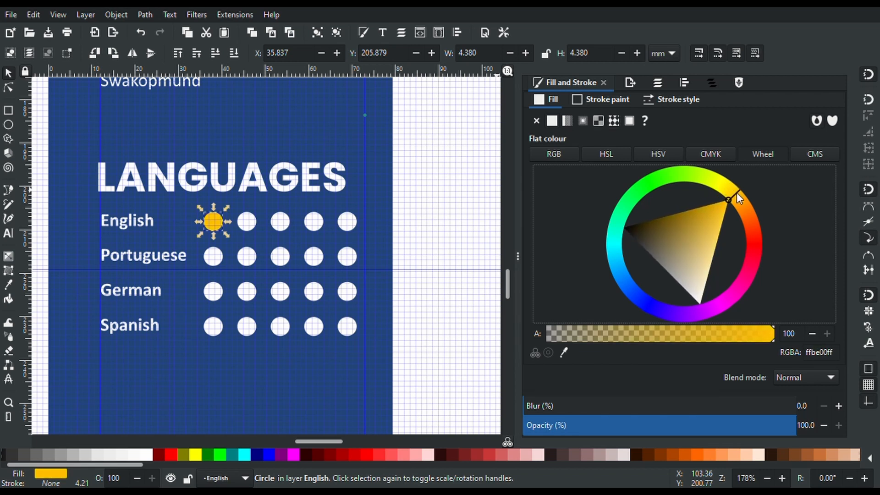
left_click(251, 231)
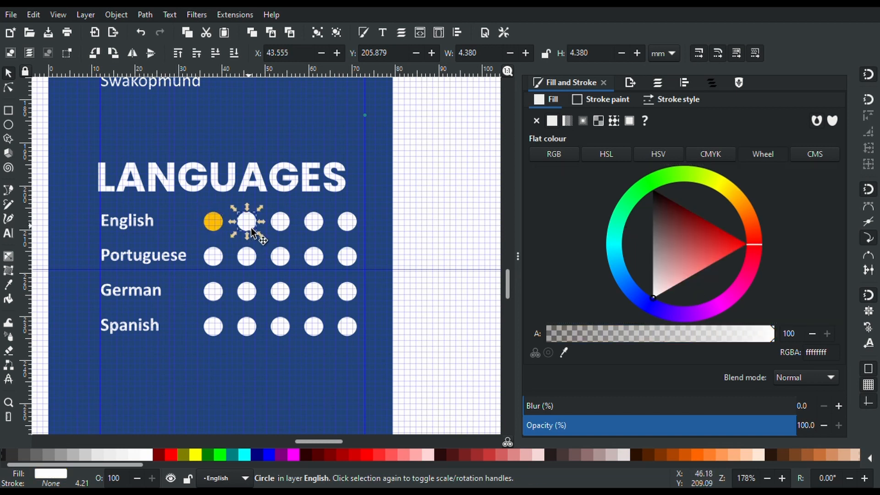
left_click(217, 228)
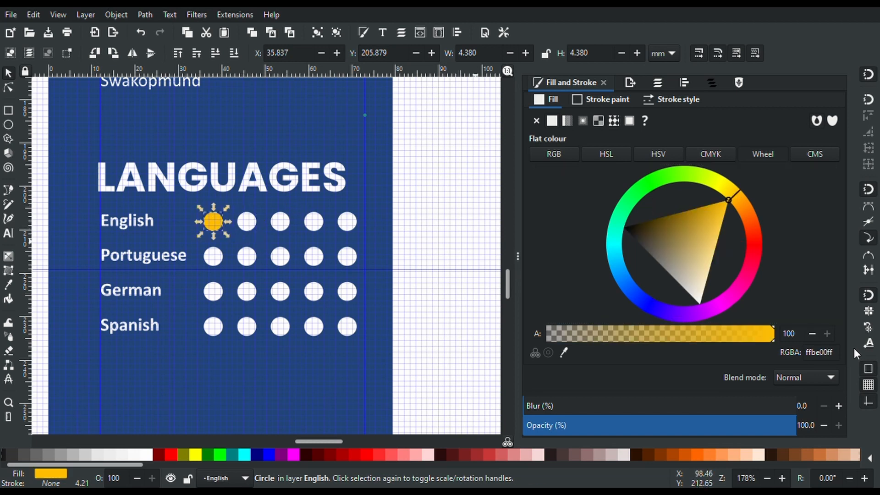
Inspect the ffbe00 yellow in the CMYK, HSV, HSL and RGB colour modes
double_click(818, 362)
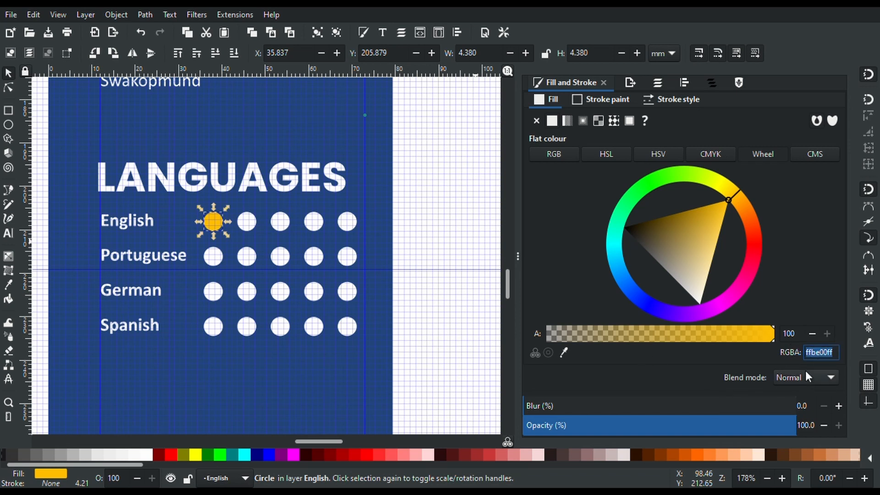
left_click(713, 151)
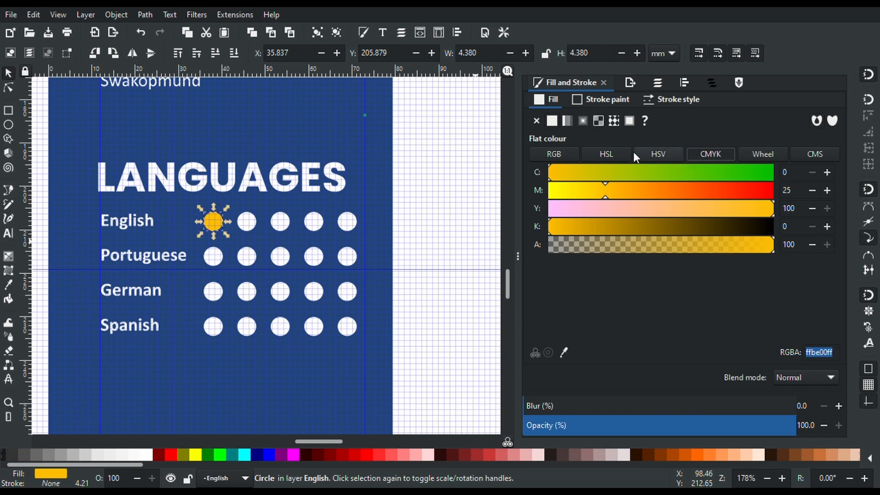
left_click(654, 150)
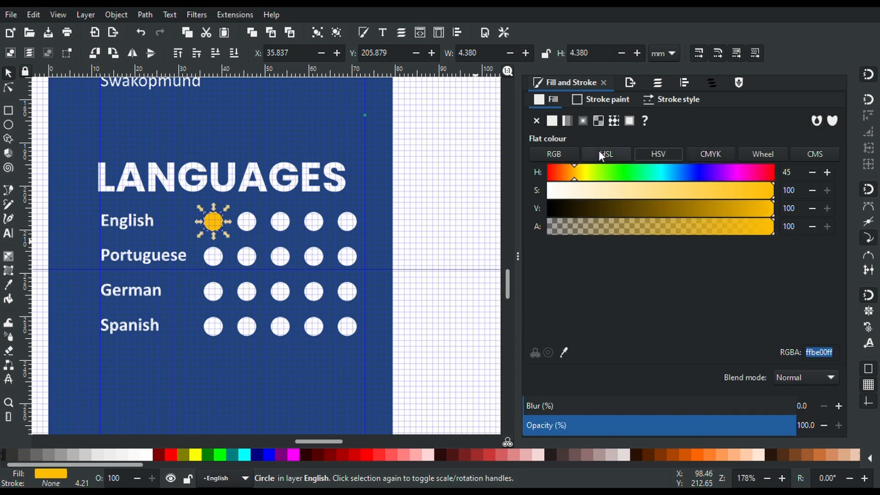
left_click(599, 151)
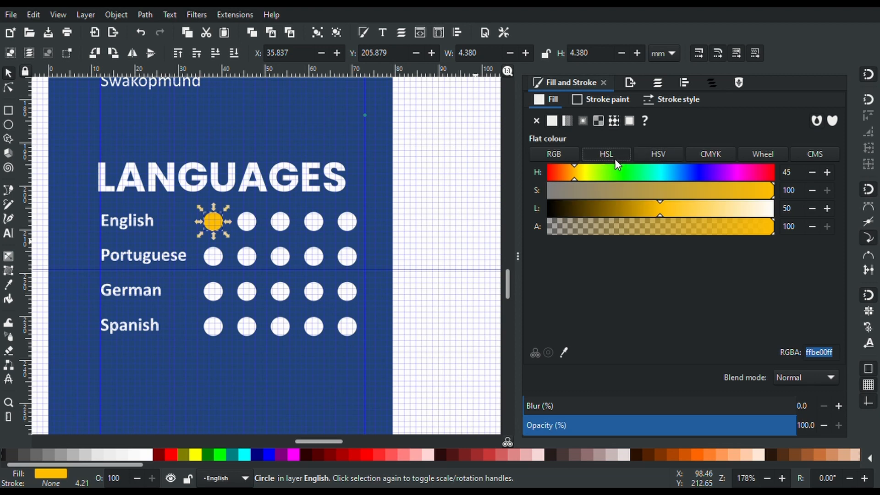
left_click(565, 157)
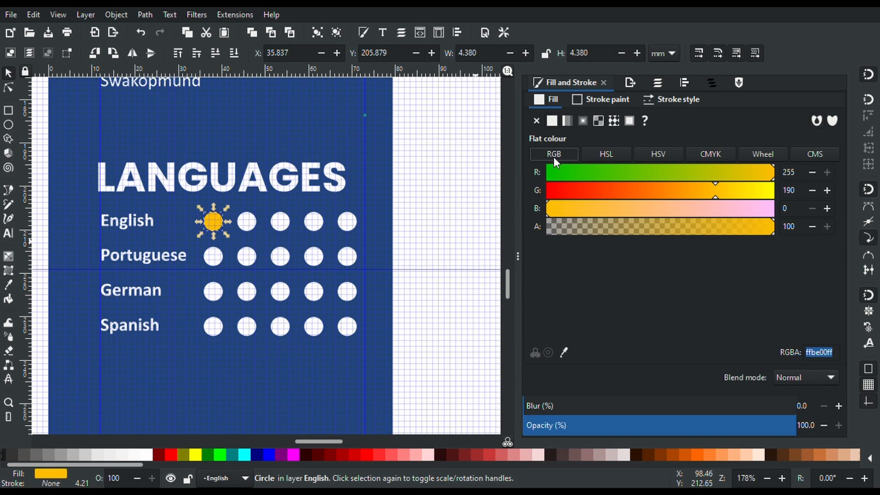
left_click(703, 159)
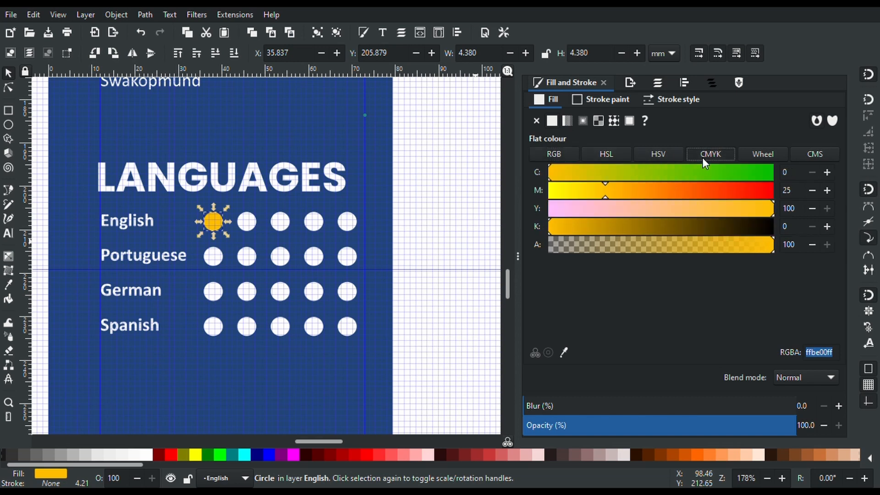
left_click(539, 155)
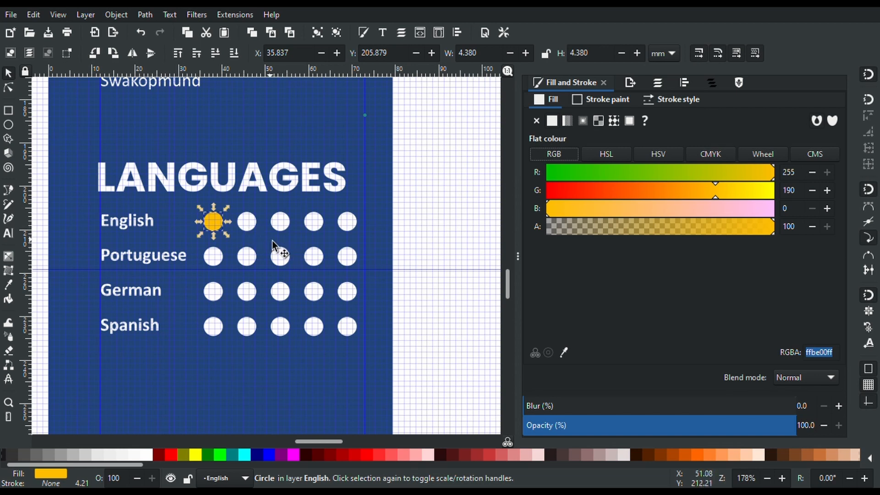
Select the second English dot and activate the Fill panel's colour picker
left_click(248, 228)
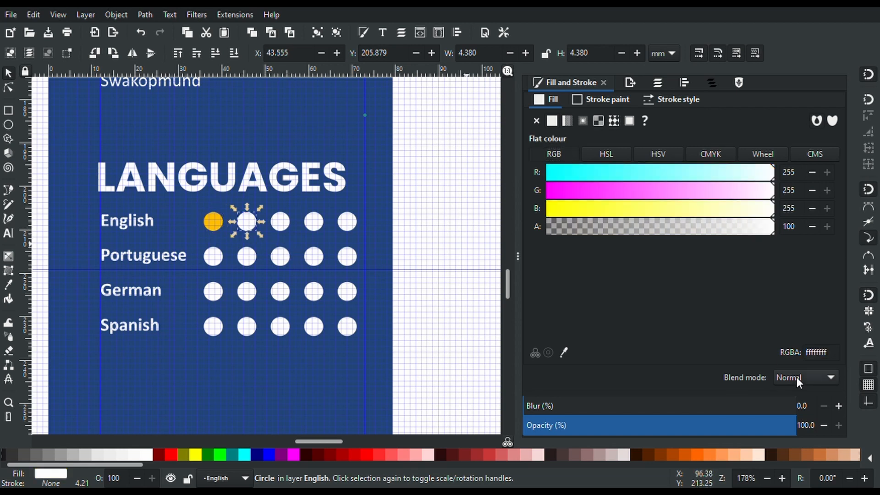
left_click(823, 359)
double_click(823, 362)
left_click(564, 352)
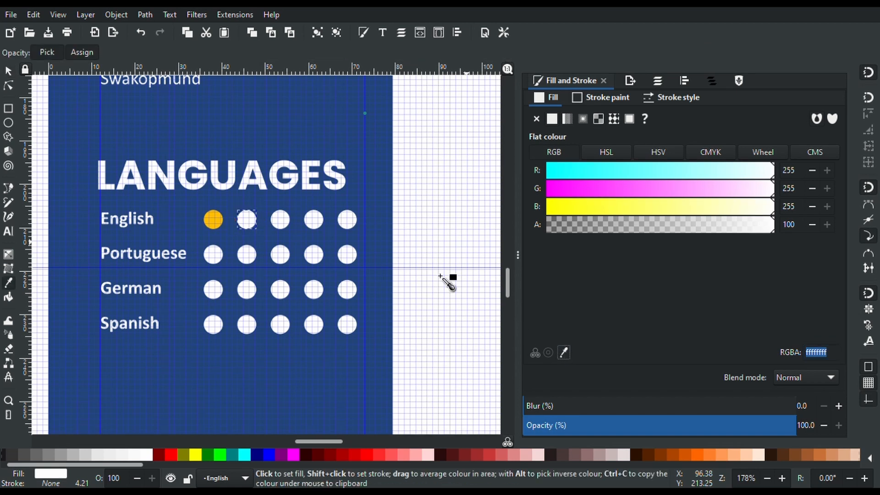
Copy the yellow onto the second and third English dots
left_click(218, 222)
key("s")
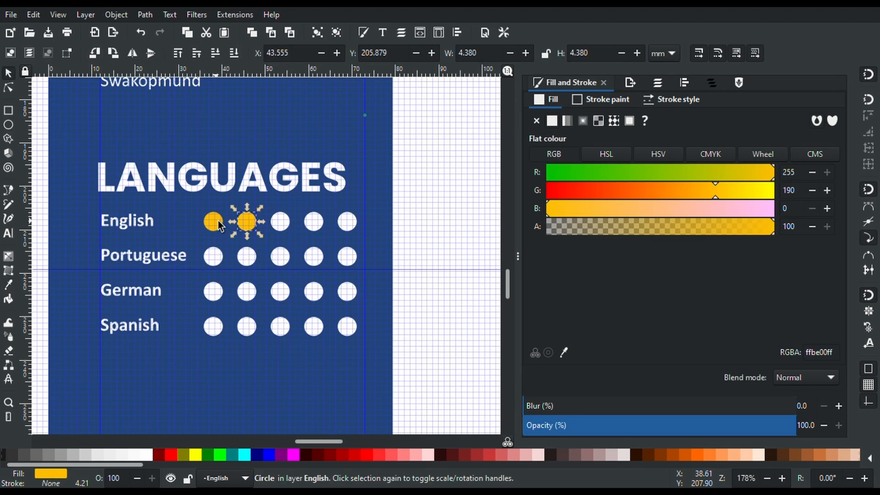
left_click(282, 224)
left_click(564, 352)
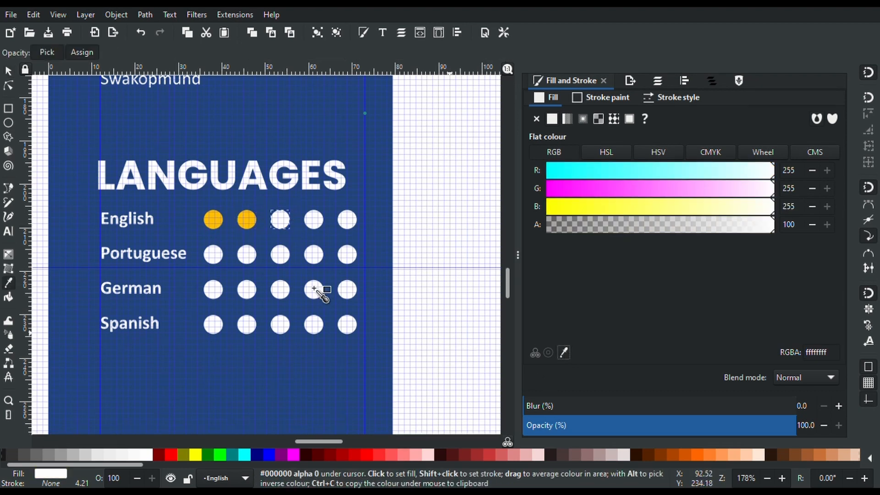
left_click(250, 224)
key("s")
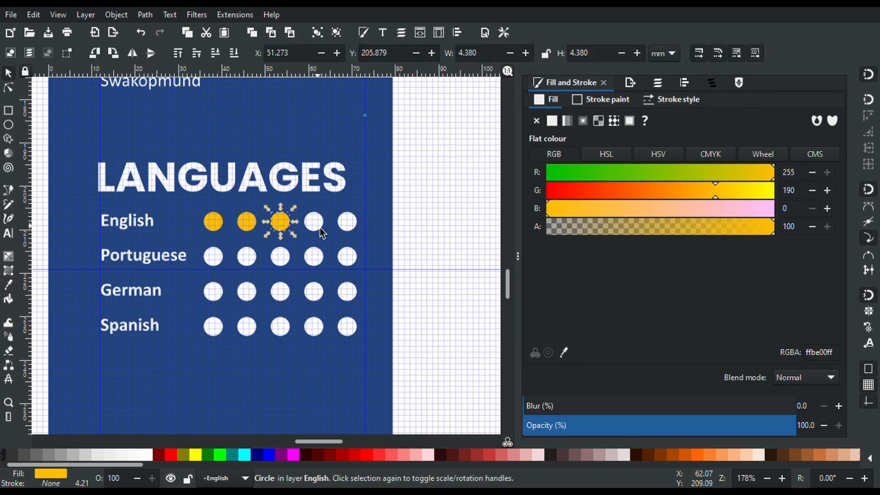
Fill the fourth and fifth English dots with the same yellow
left_click(314, 229)
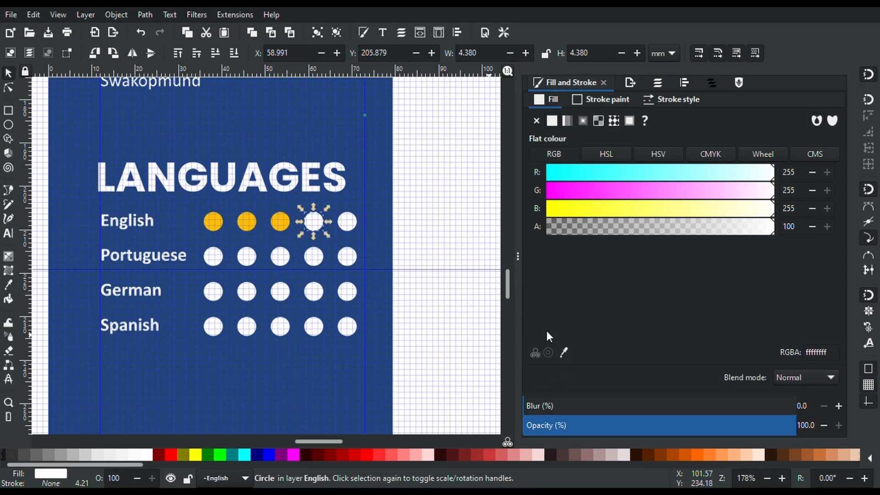
left_click(563, 351)
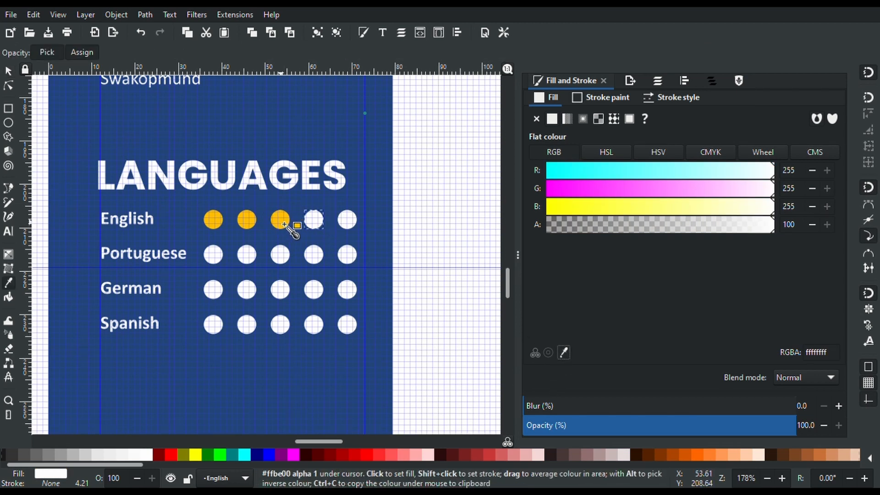
left_click(284, 225)
left_click(563, 352)
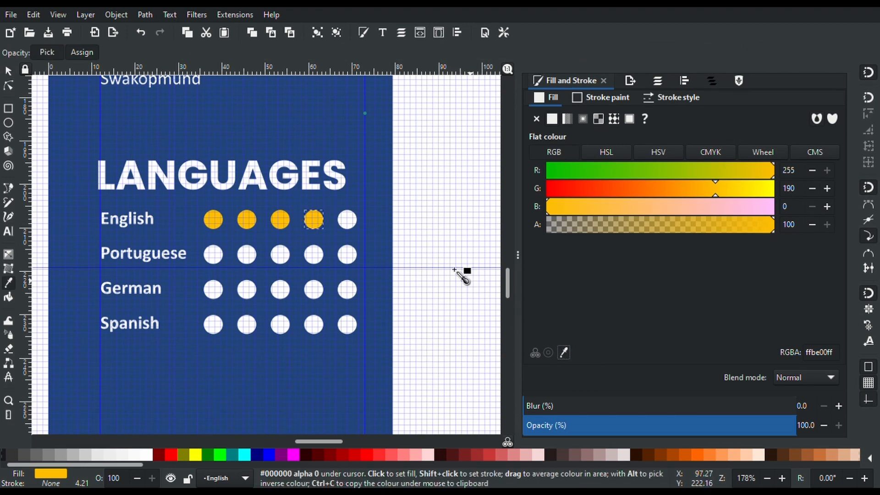
key("s")
left_click(353, 226)
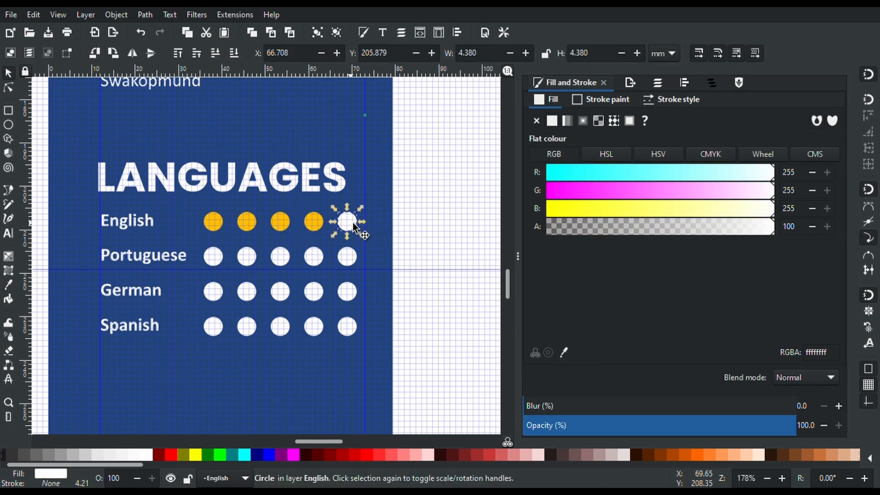
left_click(563, 352)
left_click_drag(322, 230, 316, 224)
key("s")
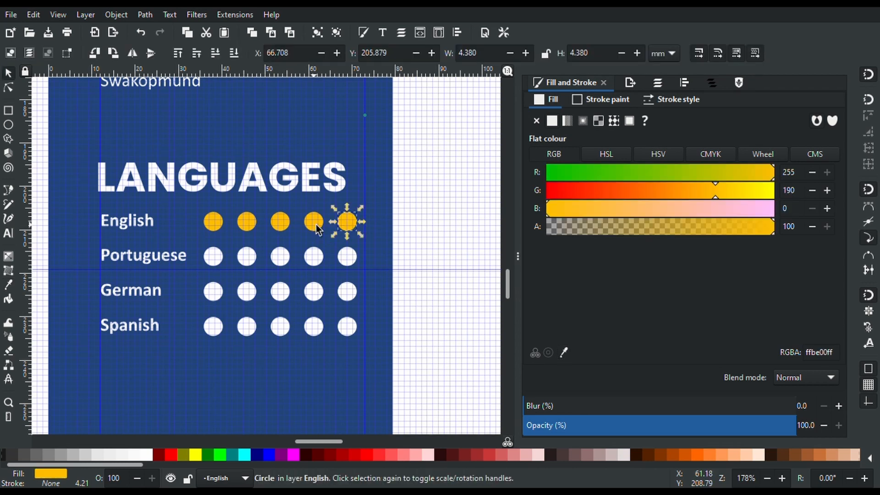
left_click(214, 263)
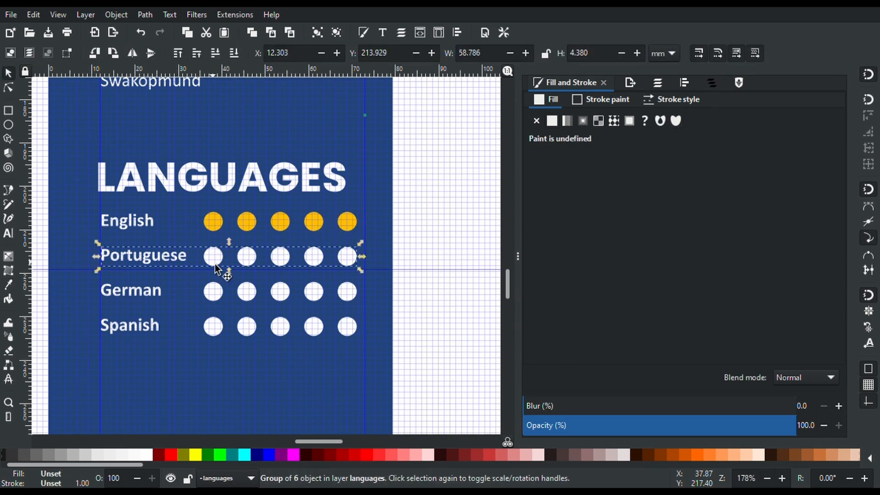
Fill the first two Portuguese dots with the English dots' yellow
key("Escape")
left_click(214, 264)
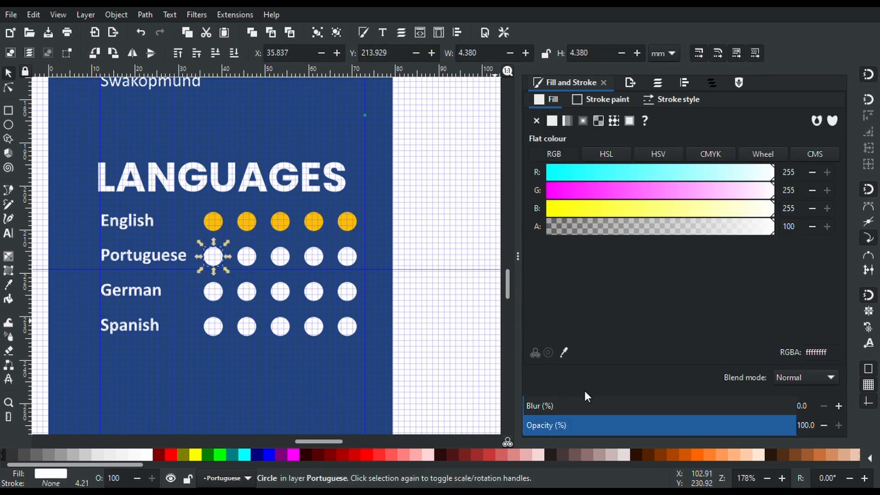
left_click(564, 352)
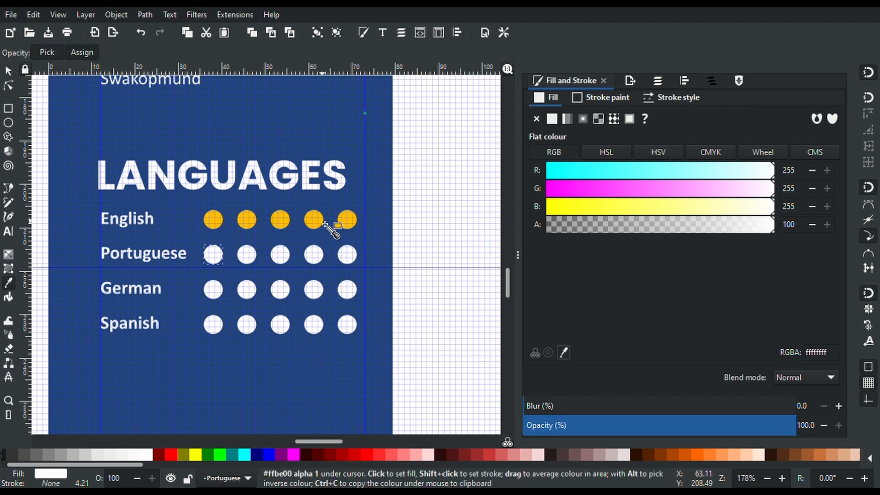
left_click(320, 225)
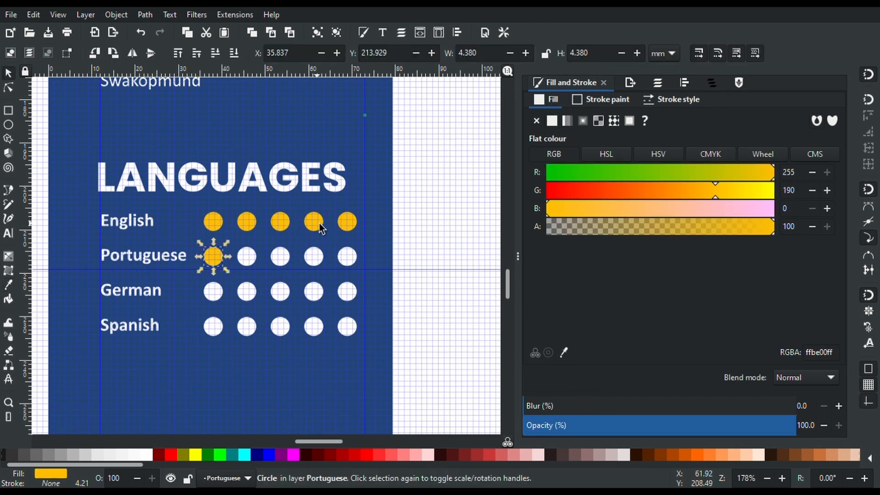
key("e")
left_click(247, 259)
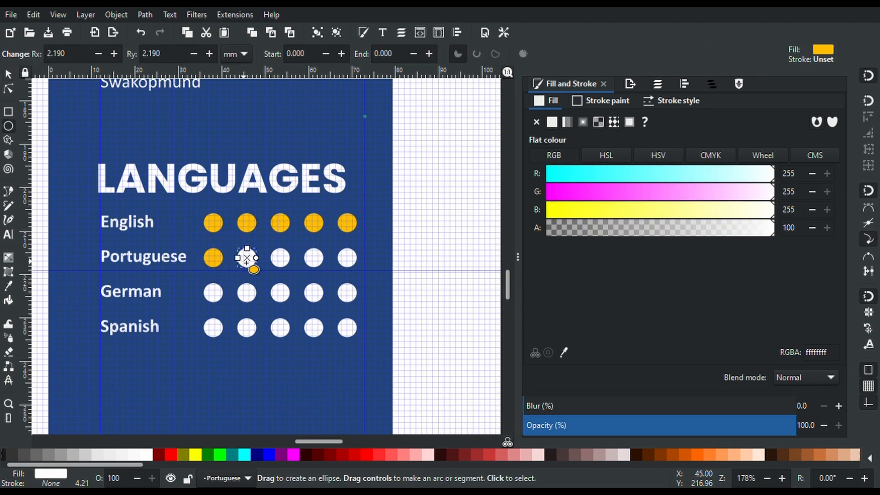
left_click(564, 352)
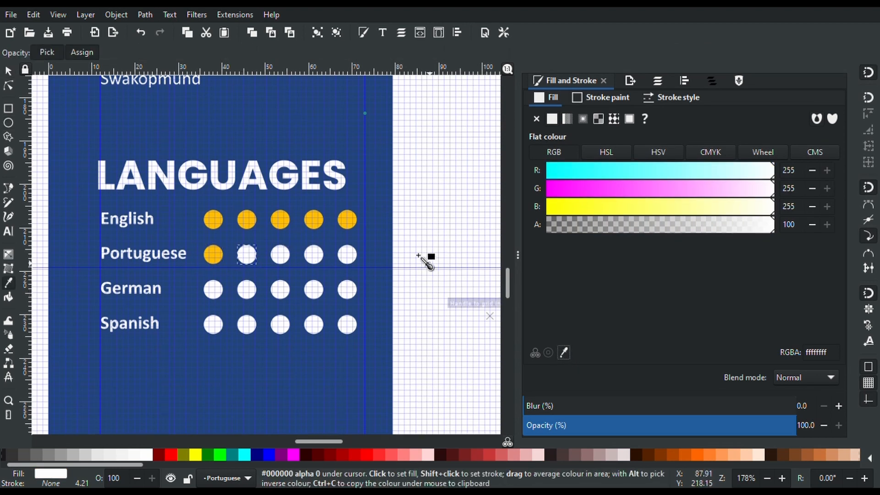
left_click(357, 225)
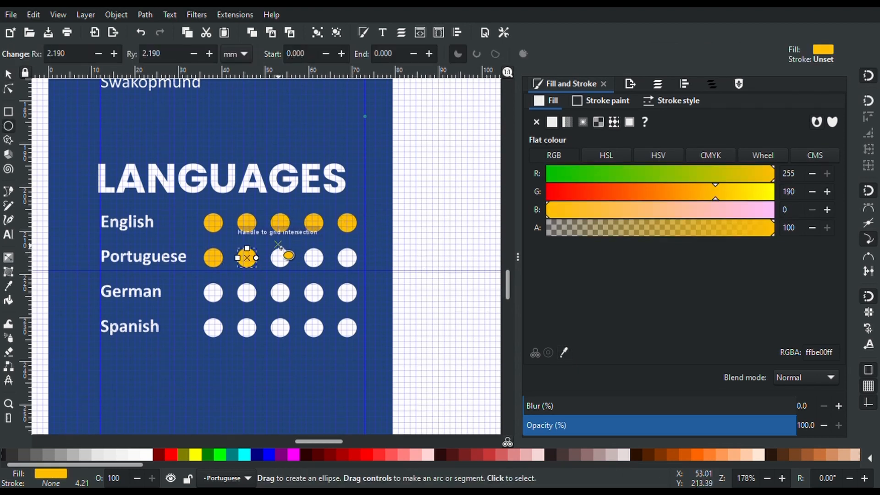
key("Escape")
key("s")
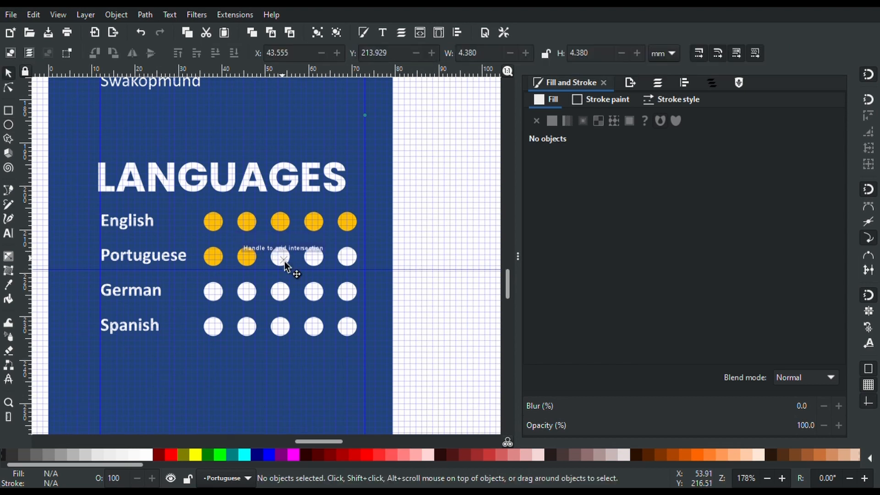
Fill the third and fourth Portuguese dots with the same yellow
left_click(284, 259)
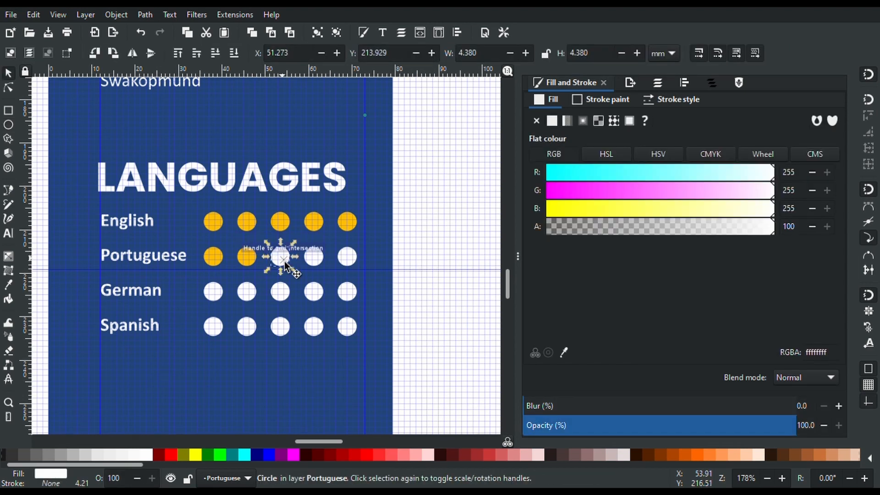
left_click(563, 350)
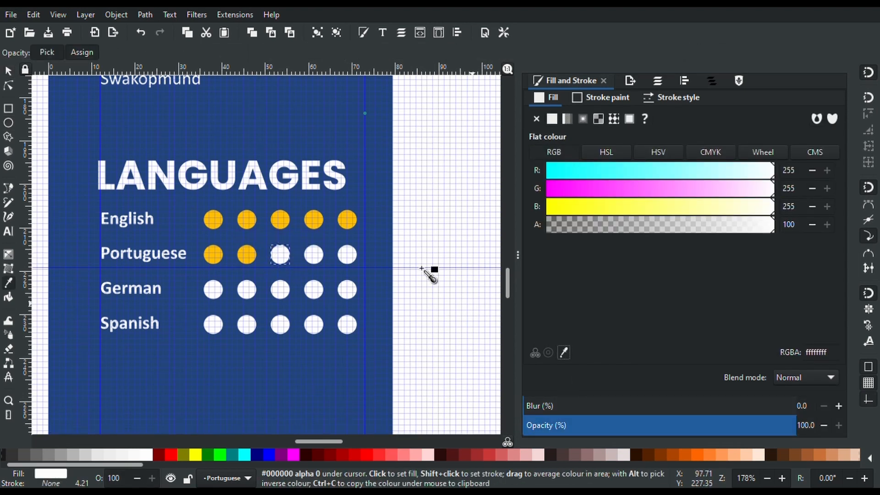
left_click(352, 226)
left_click(316, 264)
key("e")
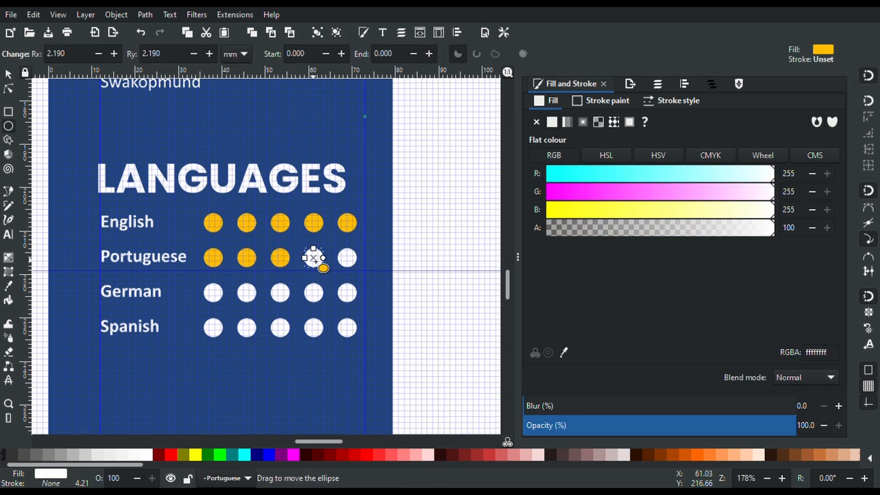
left_click(564, 353)
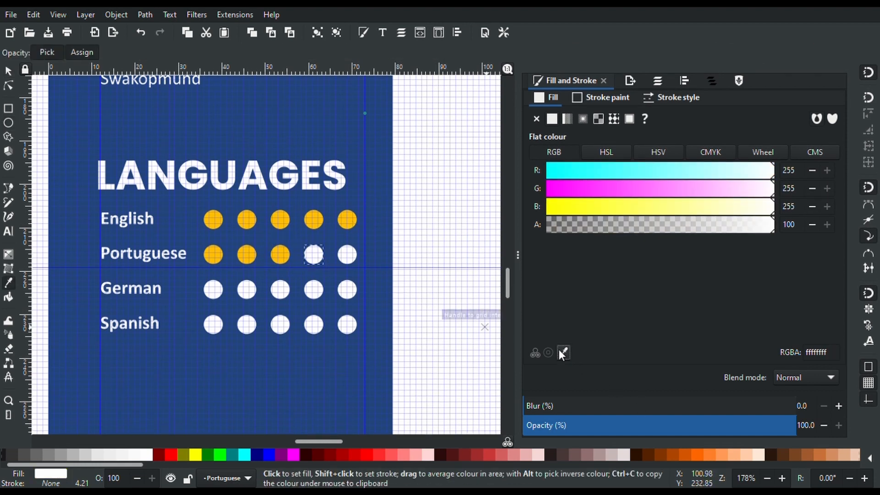
left_click(319, 222)
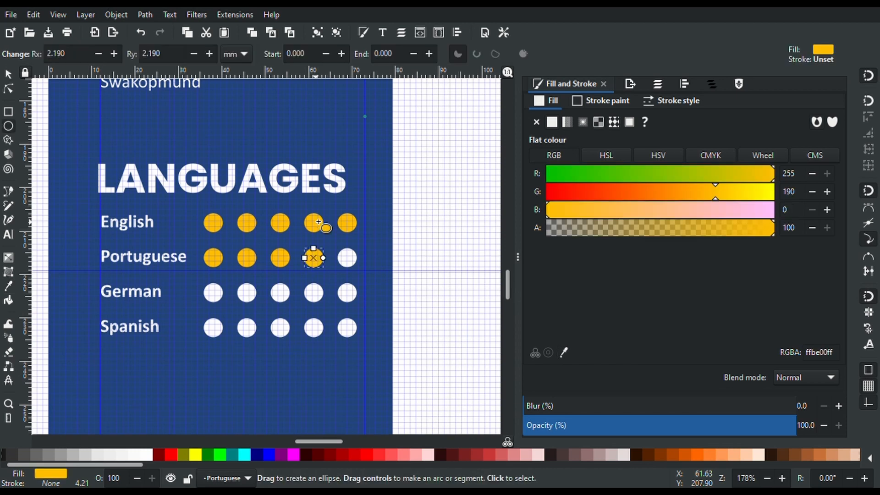
key("Escape")
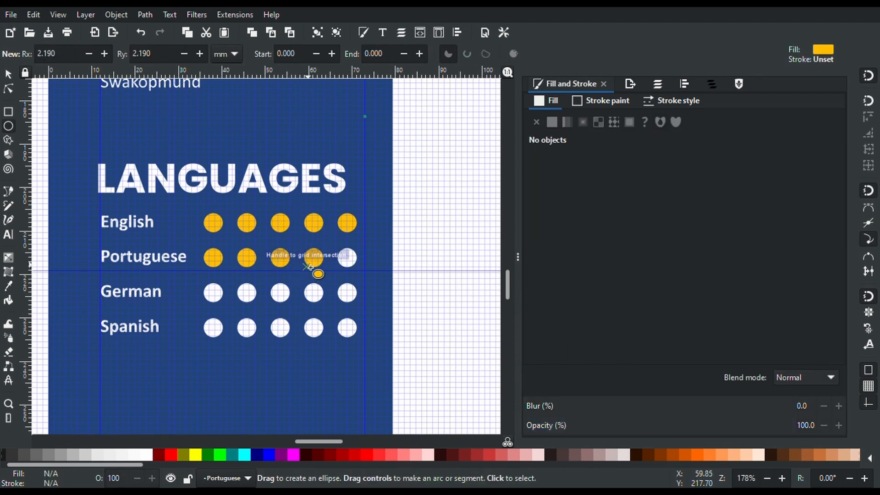
key("s")
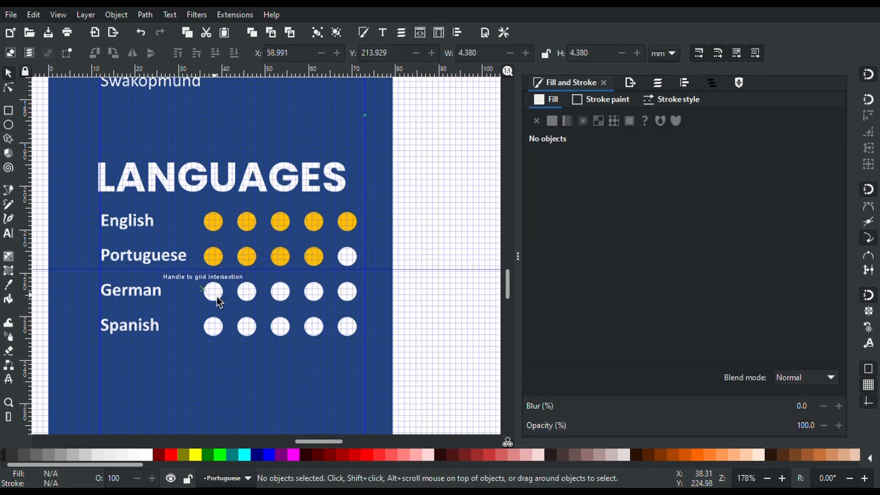
Give the first German dot the same yellow fill
left_click(219, 300)
key("Escape")
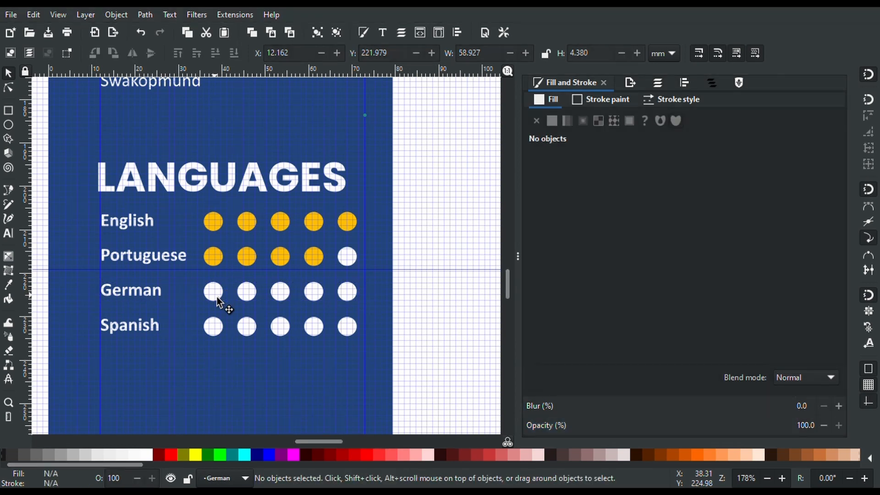
left_click(215, 294)
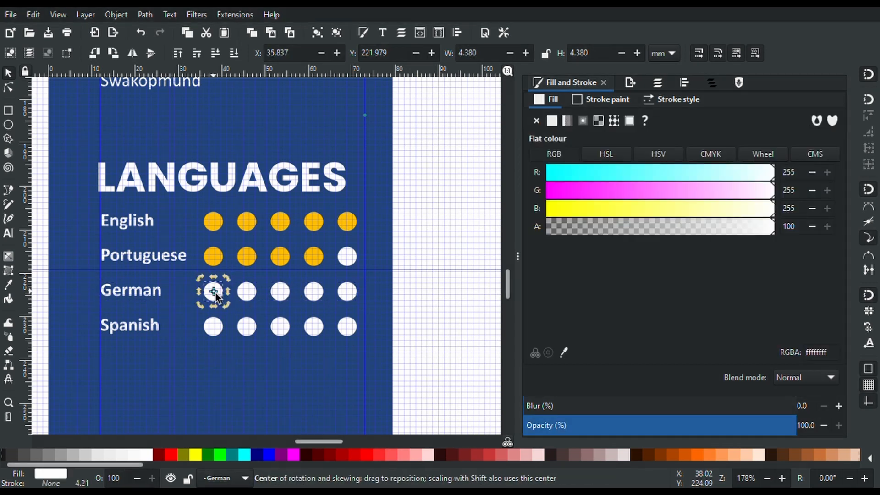
left_click(564, 353)
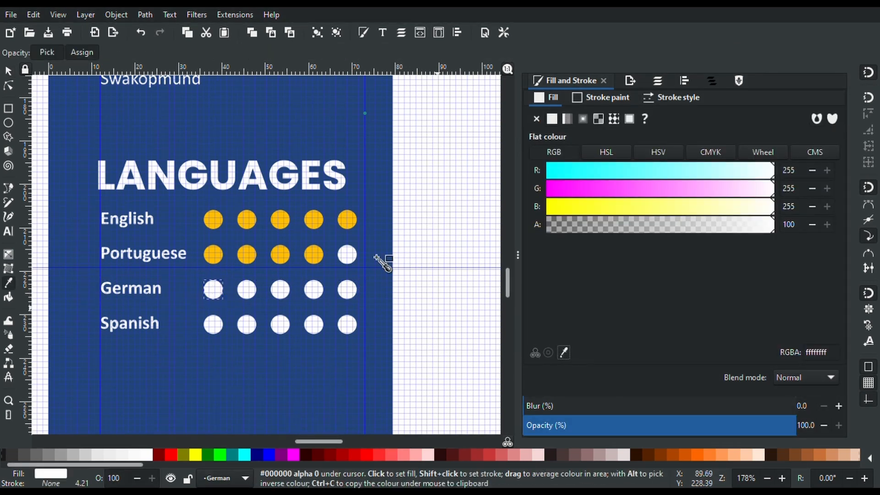
left_click(318, 255)
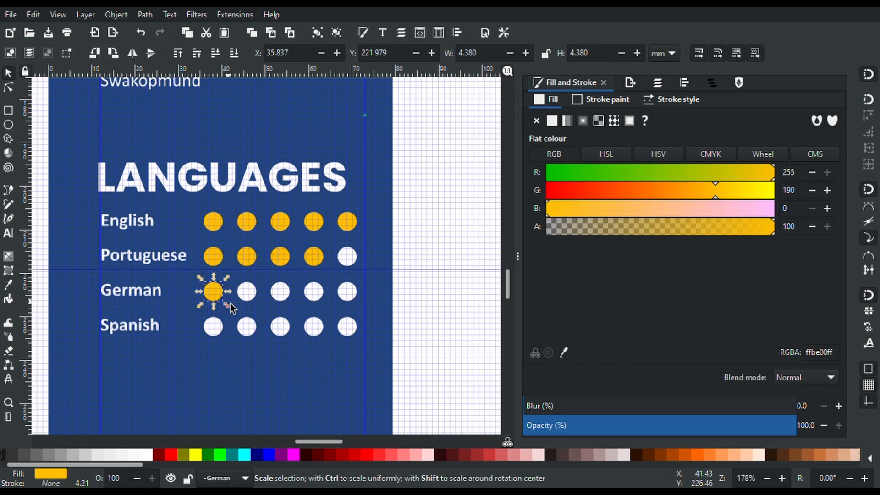
Fill the first Spanish dot with the same yellow-orange
left_click(216, 326)
left_click(216, 326)
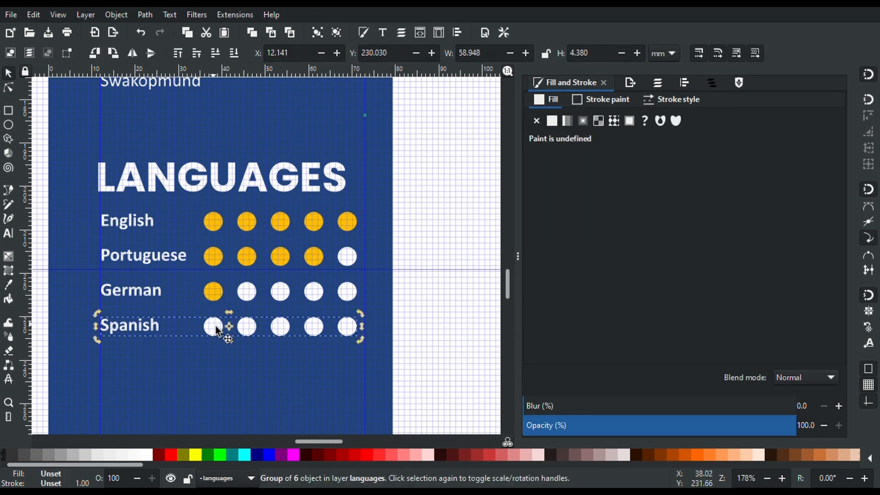
double_click(216, 326)
left_click(216, 326)
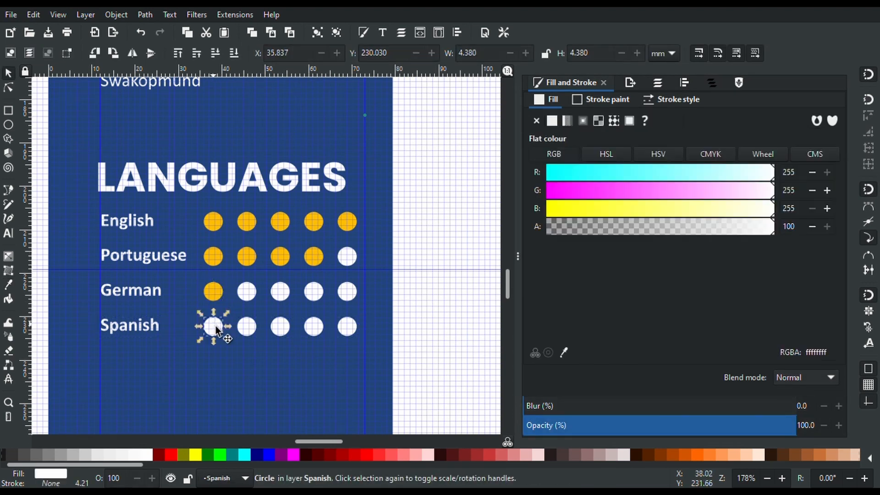
left_click(568, 351)
left_click(318, 259)
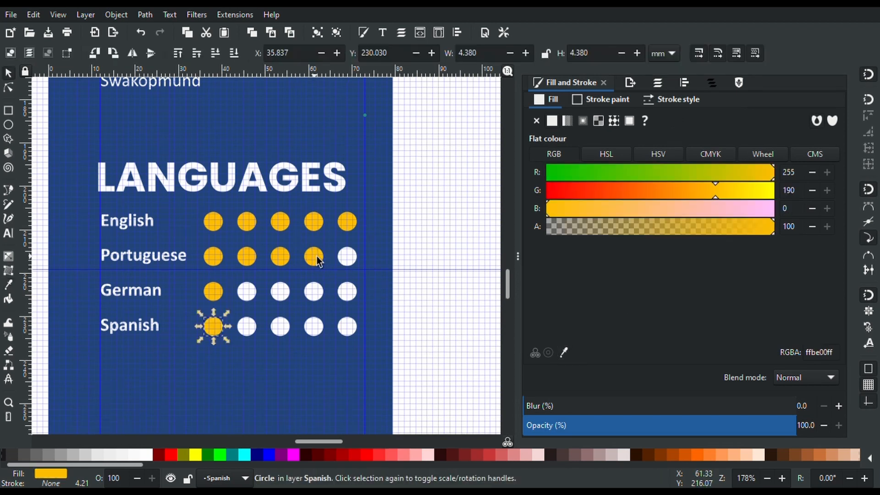
Fill the second and third Spanish dots with the same yellow-orange
double_click(256, 327)
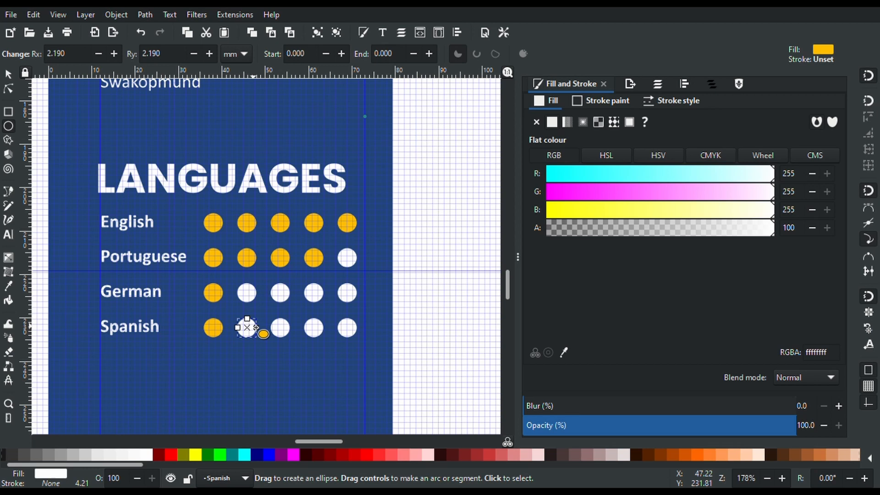
left_click(565, 352)
left_click(281, 253)
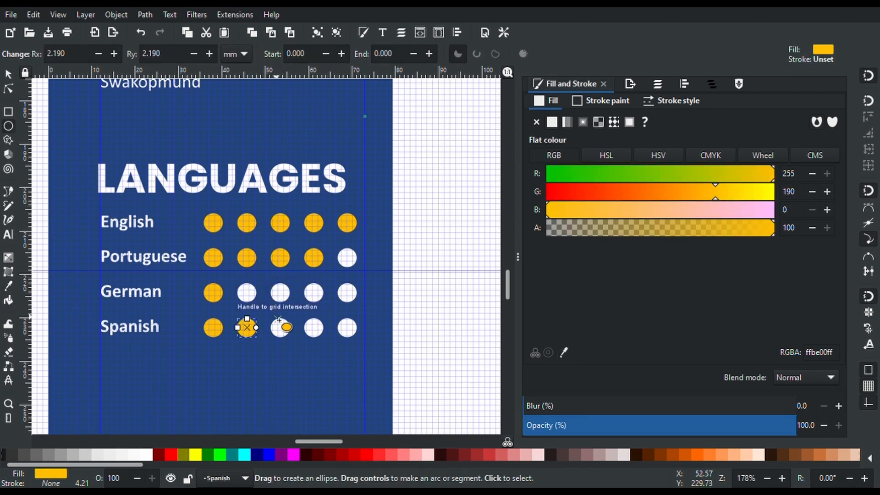
key("s")
left_click(283, 334)
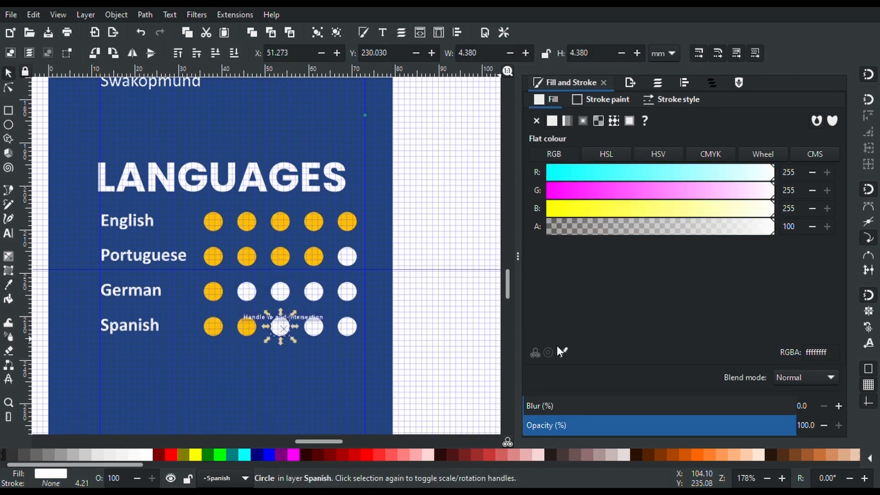
left_click(567, 353)
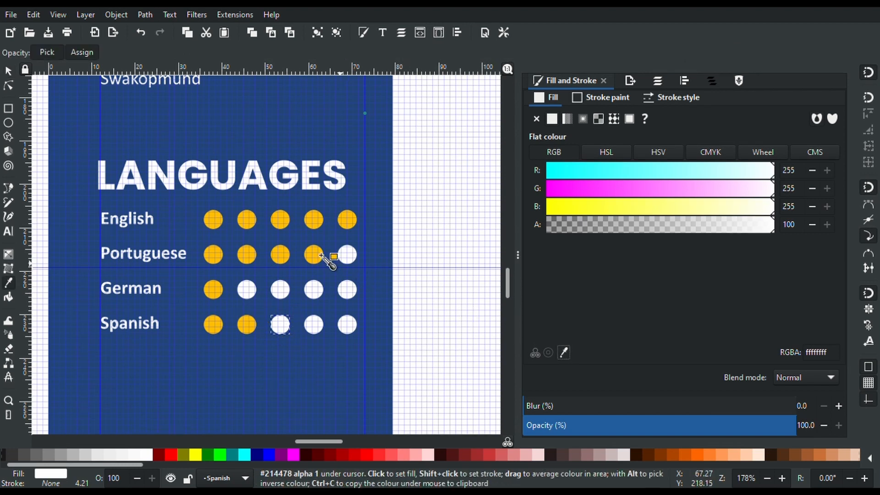
left_click(317, 256)
Zoom out and show the Layers list in the dock instead of Fill and Stroke
scroll(317, 253, "down", 2)
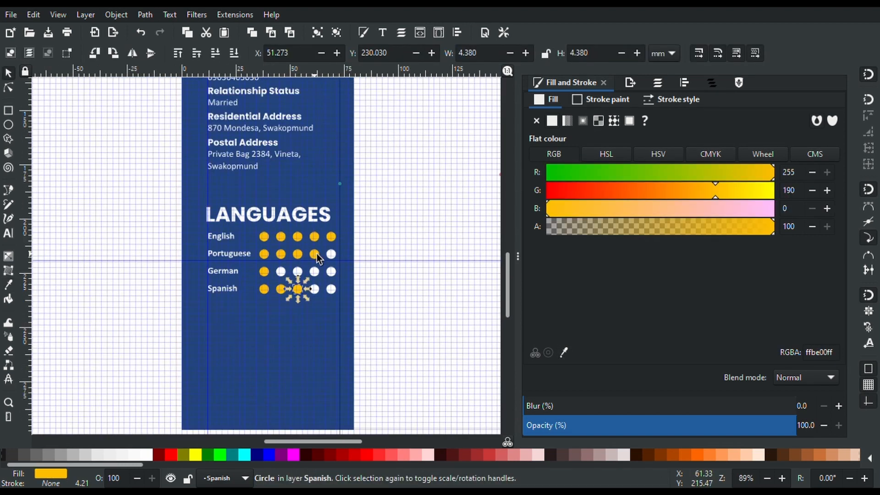
scroll(317, 254, "down", 1)
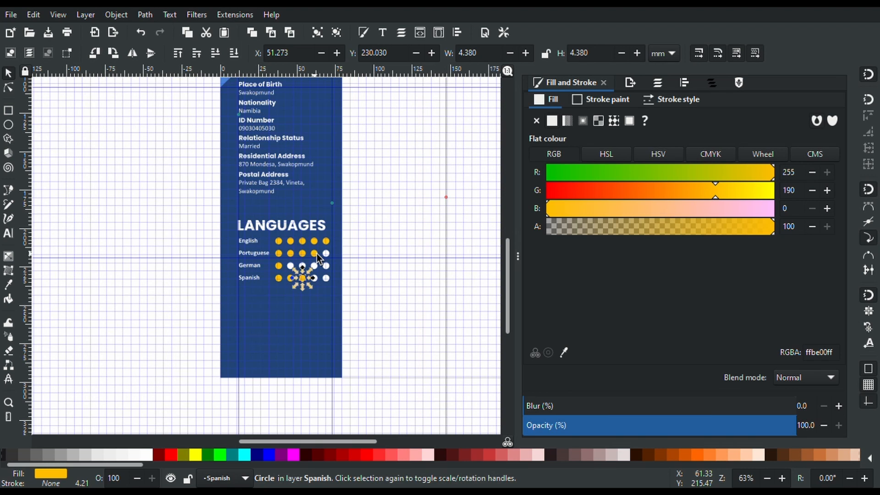
scroll(318, 253, "up", 15)
scroll(317, 254, "down", 9)
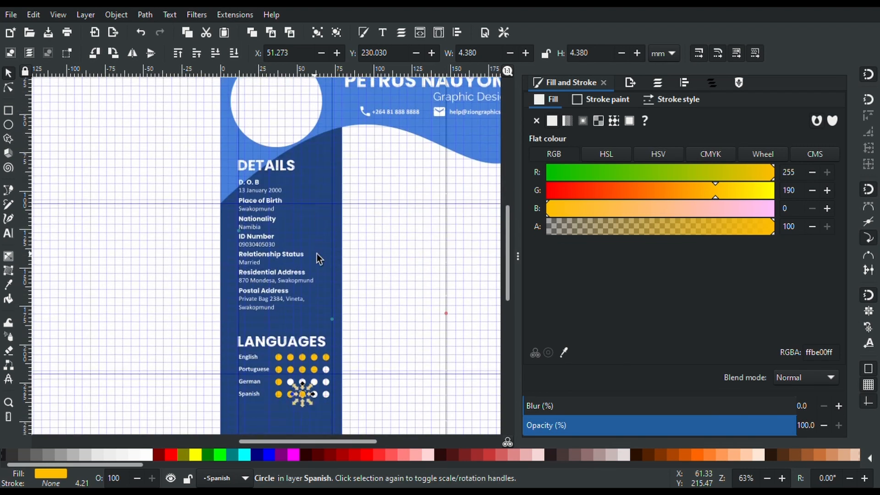
scroll(317, 254, "down", 5)
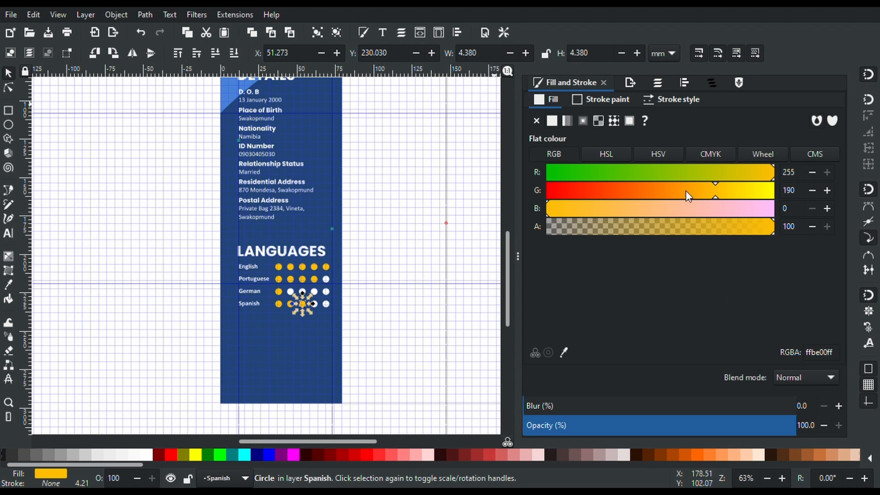
left_click(658, 83)
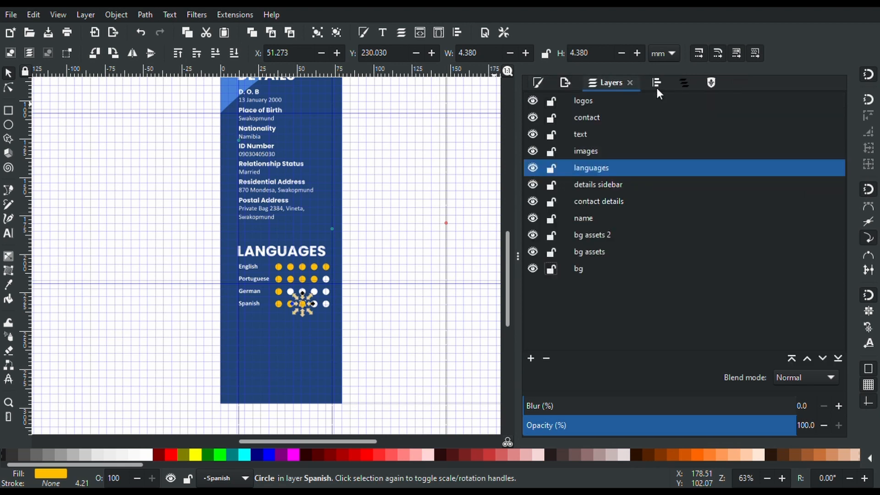
Select the LANGUAGES heading on the canvas
scroll(307, 243, "up", 4)
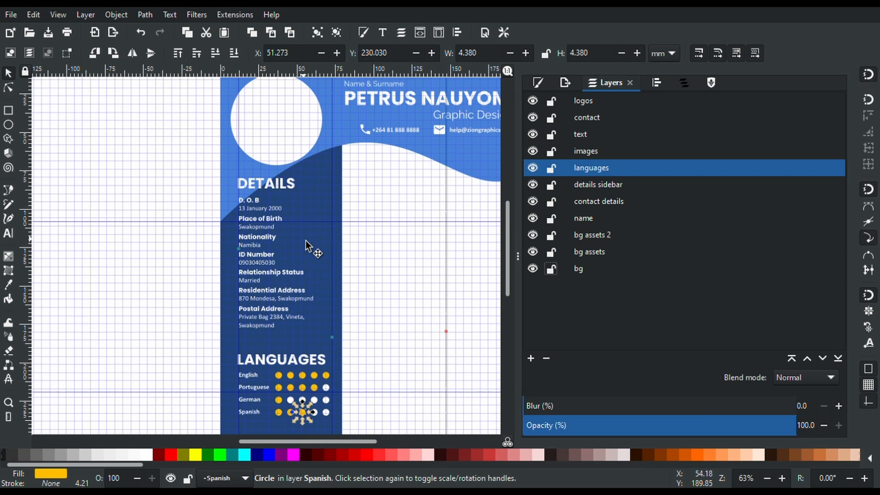
scroll(307, 242, "up", 1)
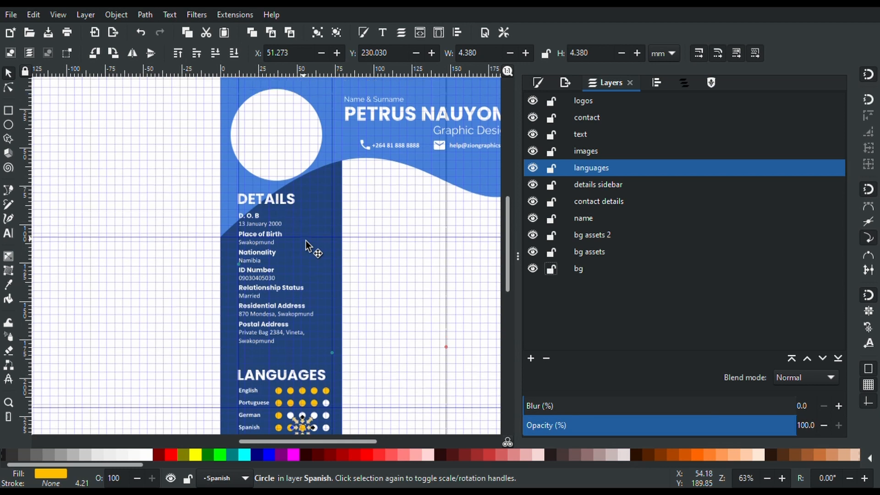
scroll(306, 241, "down", 3)
scroll(306, 241, "down", 2)
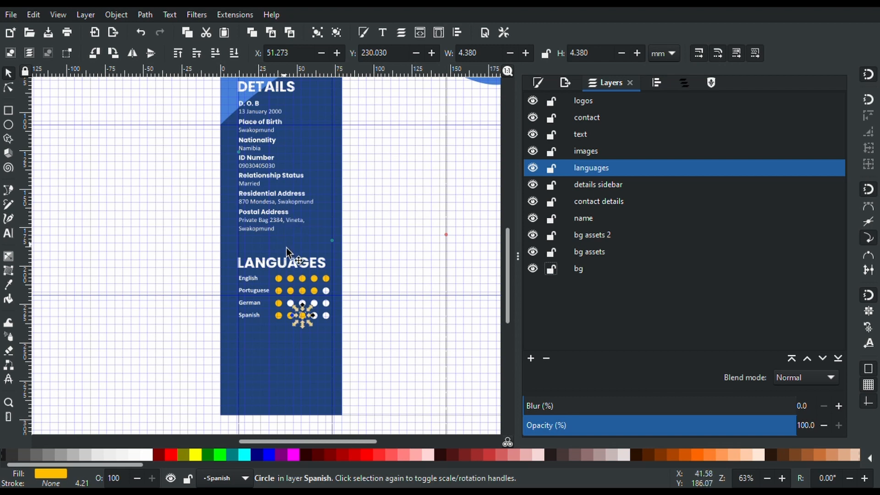
left_click(291, 266)
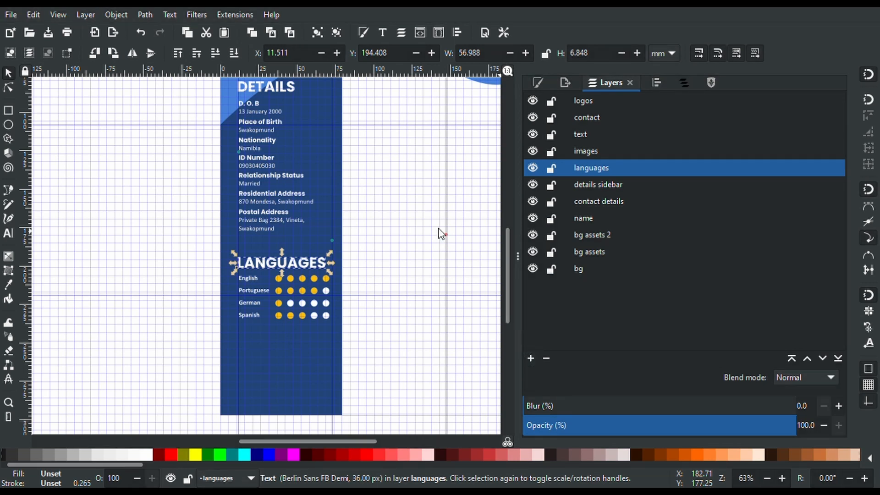
Add a hobbies layer, copy the LANGUAGES heading, and make hobbies the active layer
left_click(508, 285)
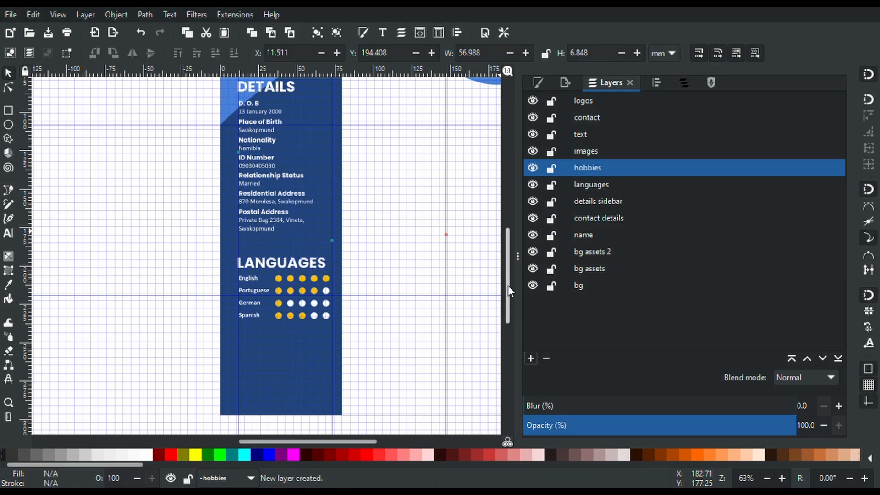
left_click(303, 266)
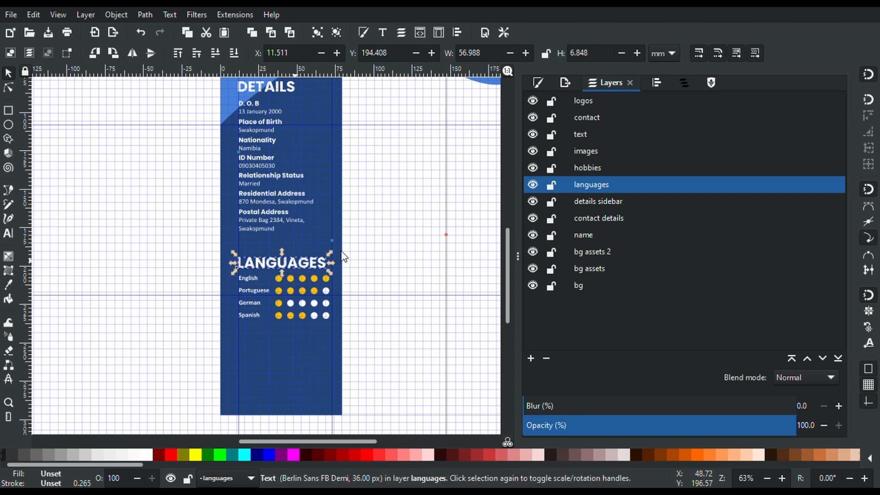
key("ctrl+d")
key("ctrl+c")
left_click(592, 166)
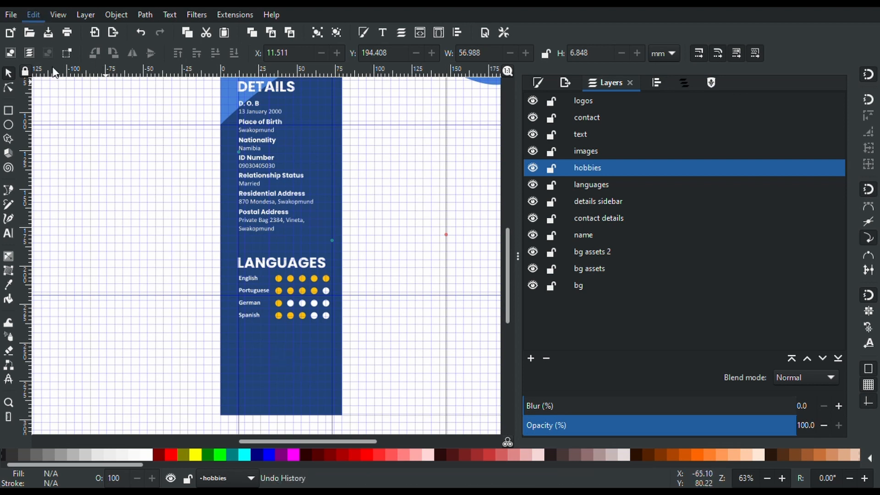
Paste the heading copy into the hobbies layer and drag it below the Spanish row
key("Tab")
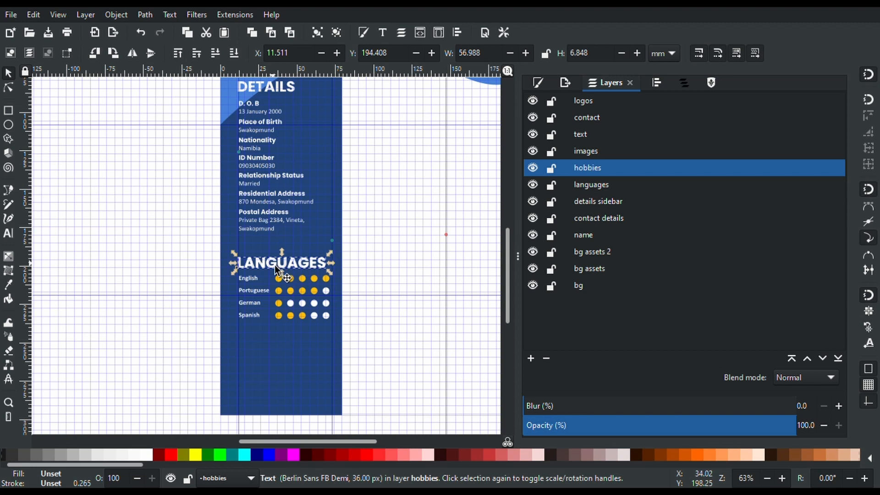
key("ctrl+d")
left_click_drag(275, 266, 279, 356)
Retype the copied heading in capitals as 'HOBBIES'
key("t")
key("ctrl+a")
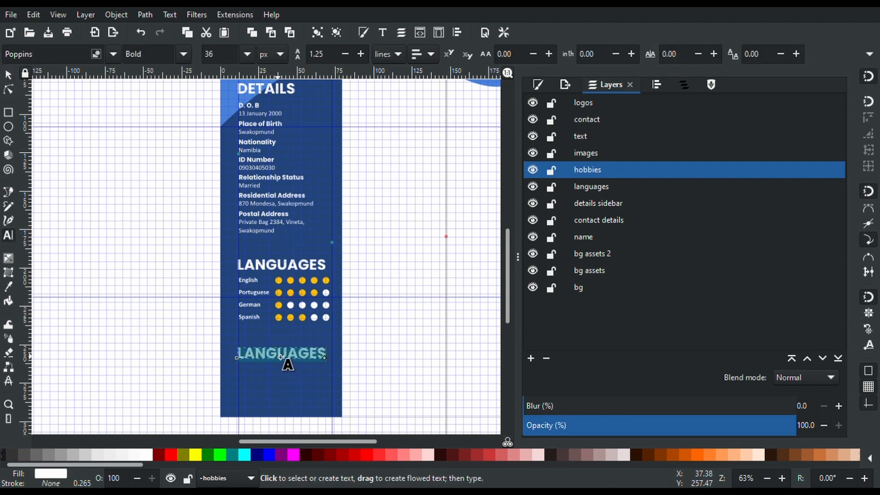
type("Hob")
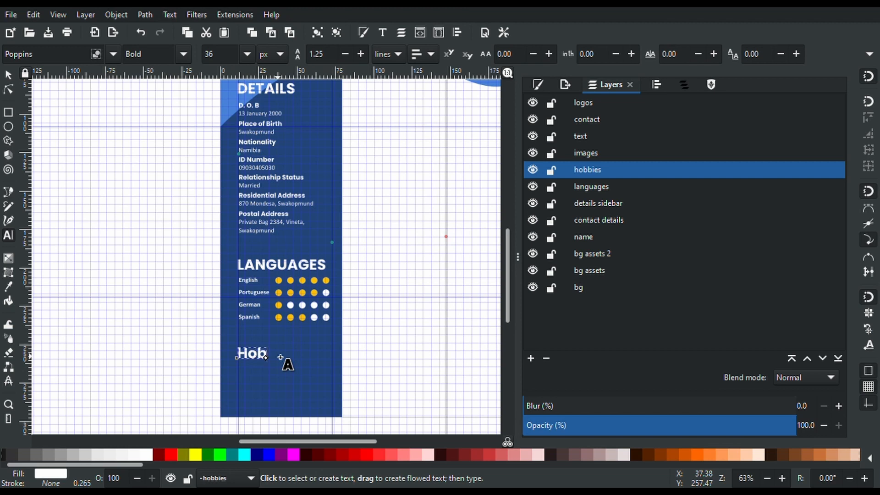
key("BackSpace")
key("BackSpace")
type("OBBIES")
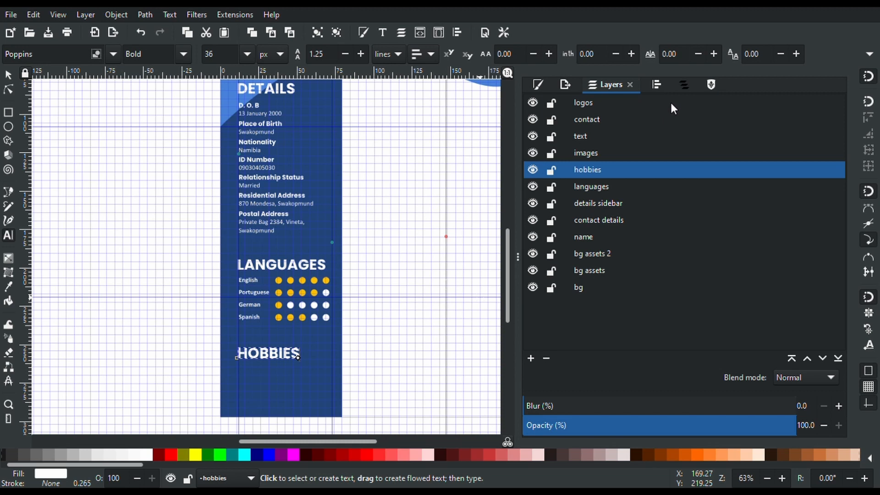
left_click(710, 85)
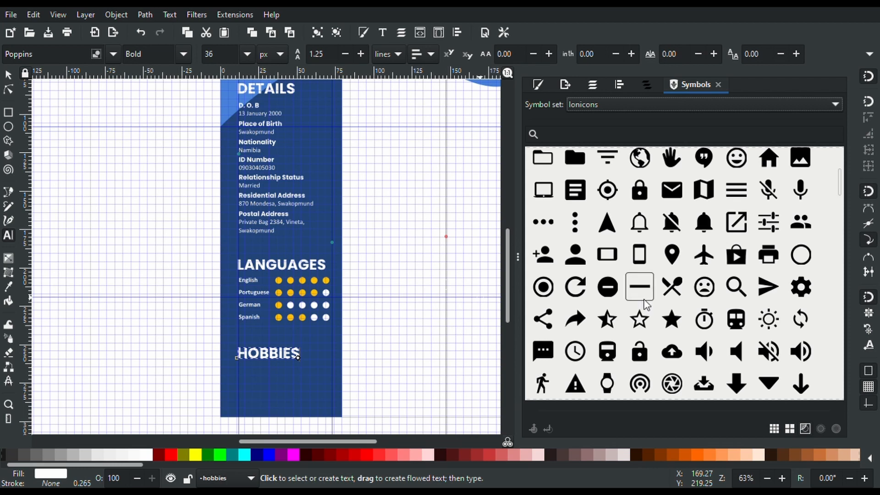
Switch to the Font Awesome Regular set and place a soccer-ball icon on the page
scroll(441, 360, "down", 5)
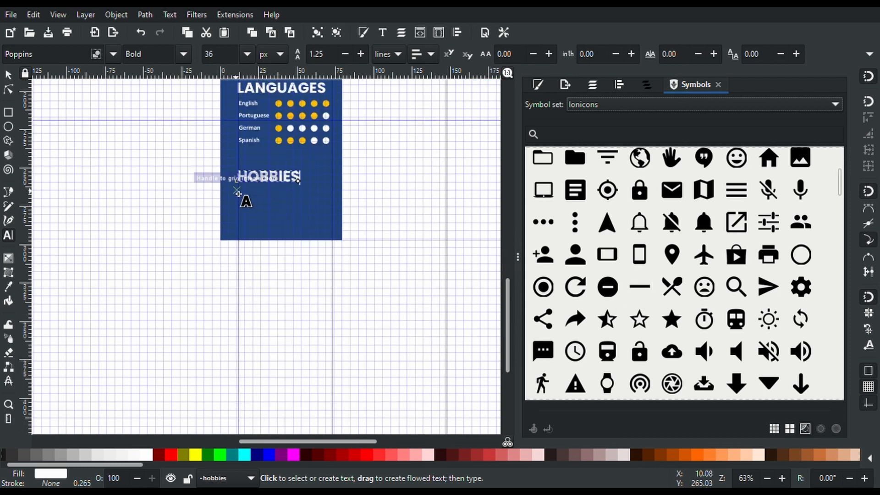
scroll(243, 197, "up", 2)
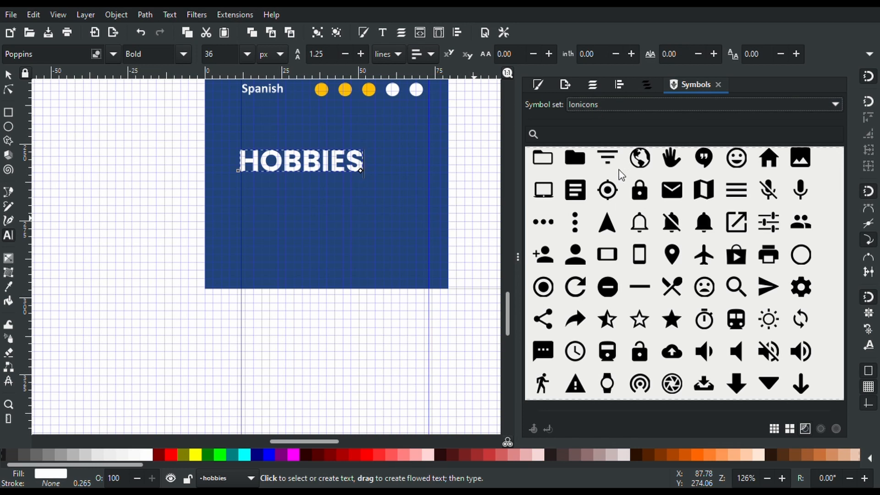
left_click(606, 142)
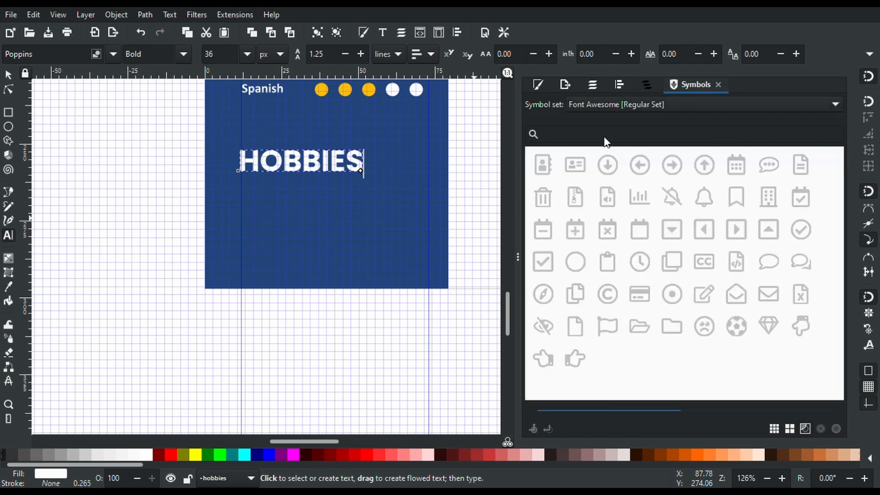
left_click(597, 133)
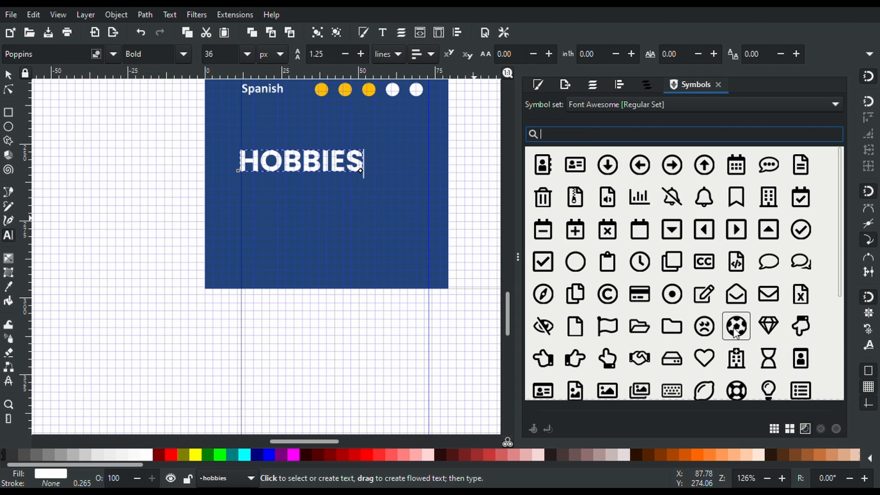
left_click_drag(255, 209, 257, 210)
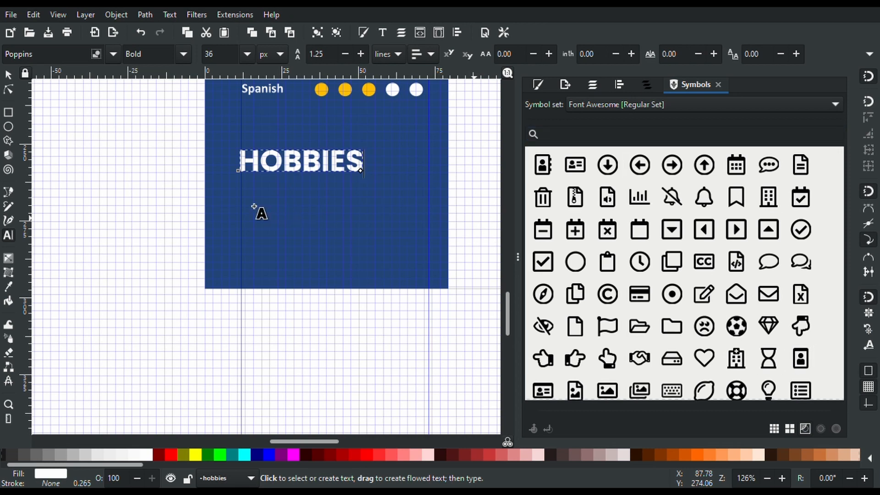
scroll(391, 239, "down", 1, "ctrl")
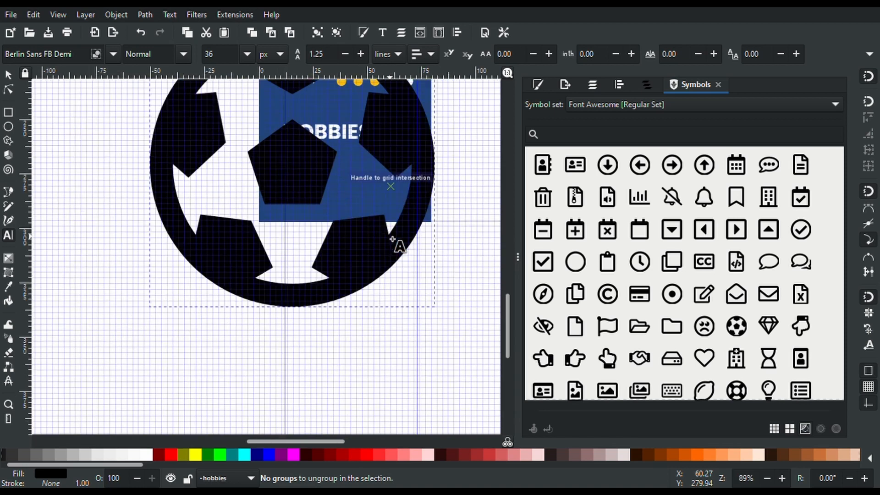
key("s")
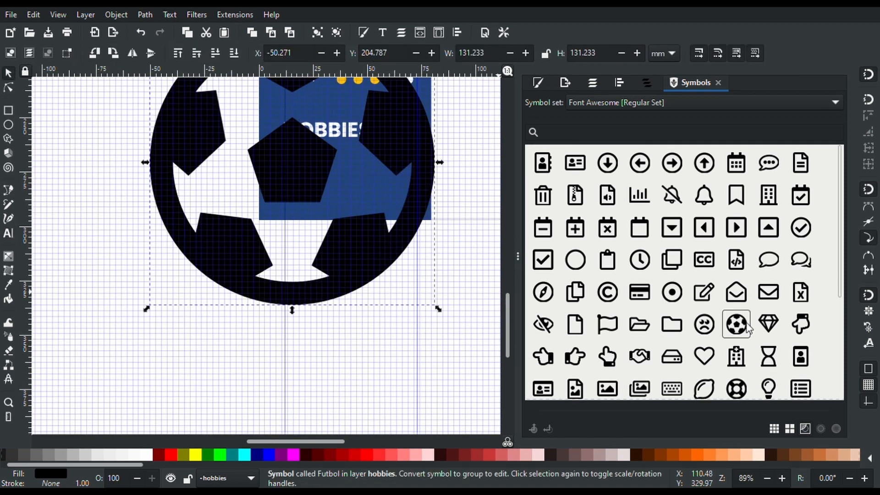
Search the symbols for 'football', then clear the search term
scroll(713, 358, "down", 3)
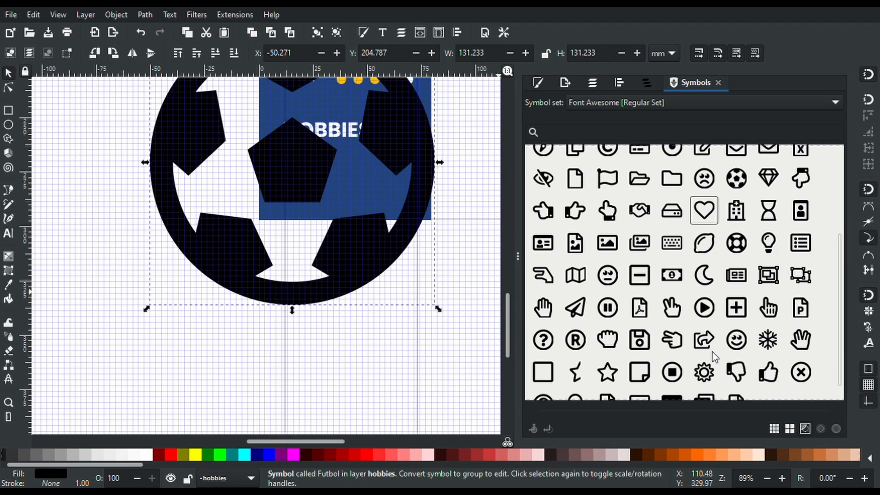
scroll(714, 357, "down", 1)
scroll(713, 358, "up", 3)
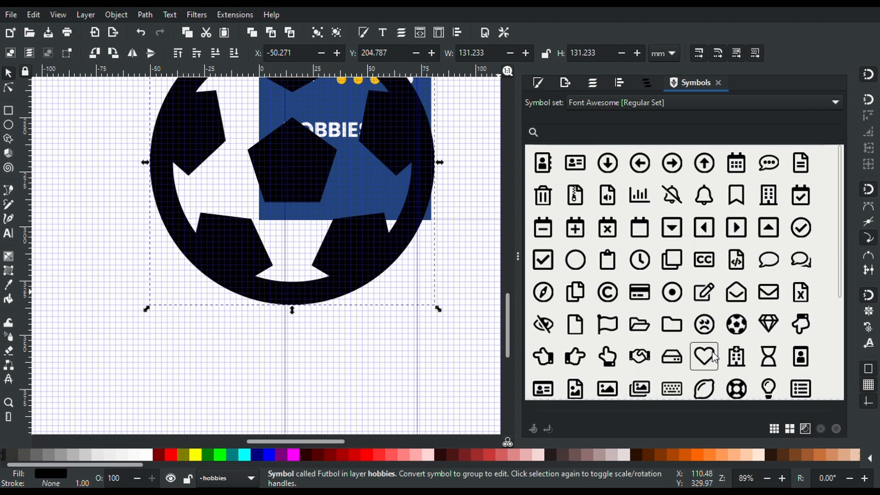
left_click(566, 132)
type("football")
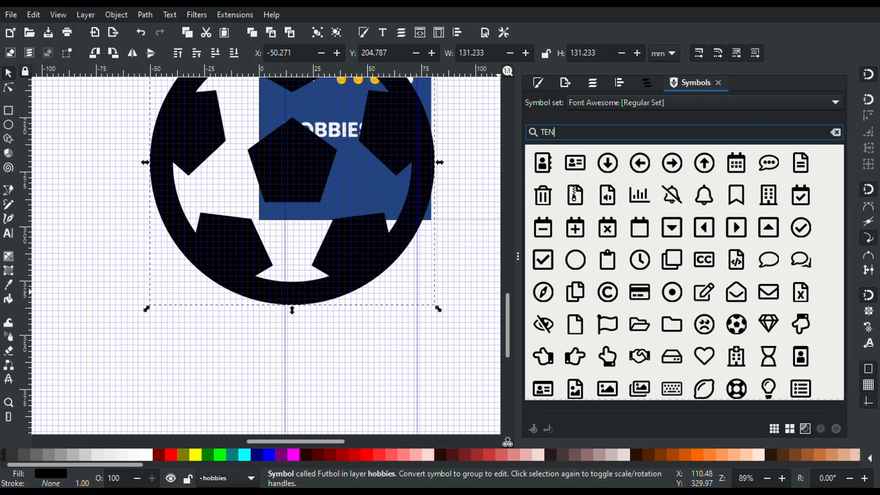
key("Return")
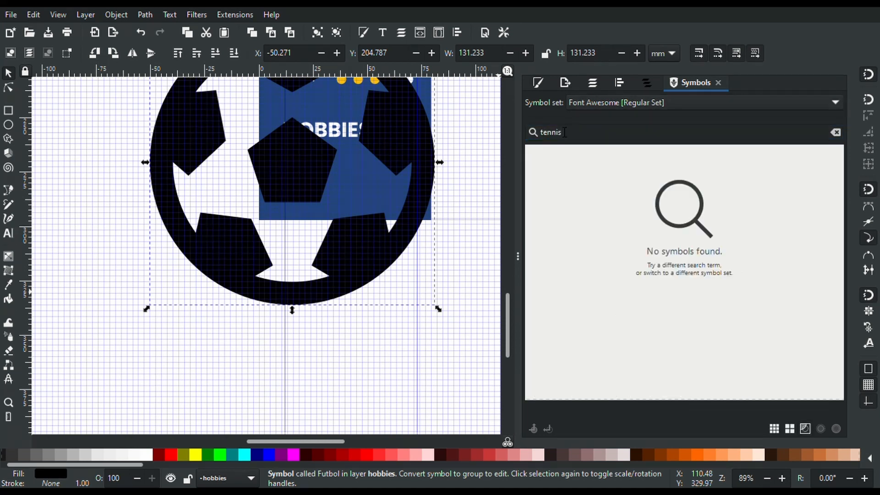
double_click(565, 132)
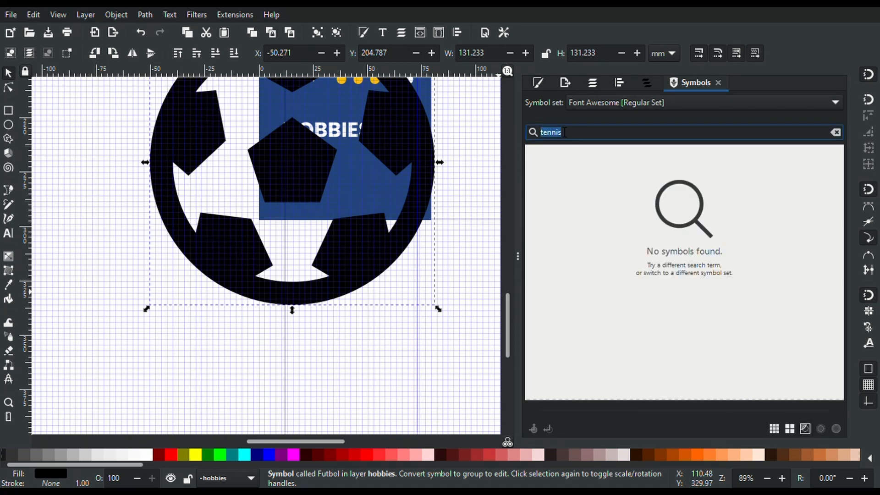
key("BackSpace")
Place an Ionicons tennis-ball icon at the page's left and move the soccer ball down-right
left_click(624, 108)
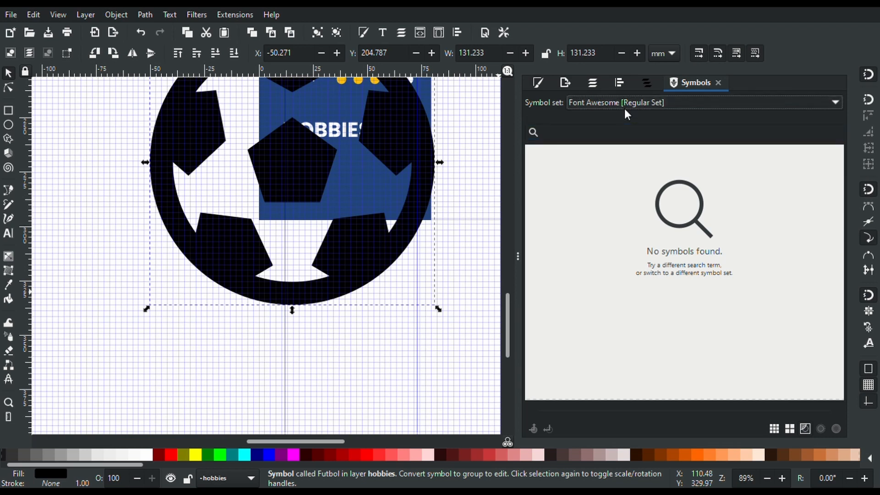
left_click(596, 154)
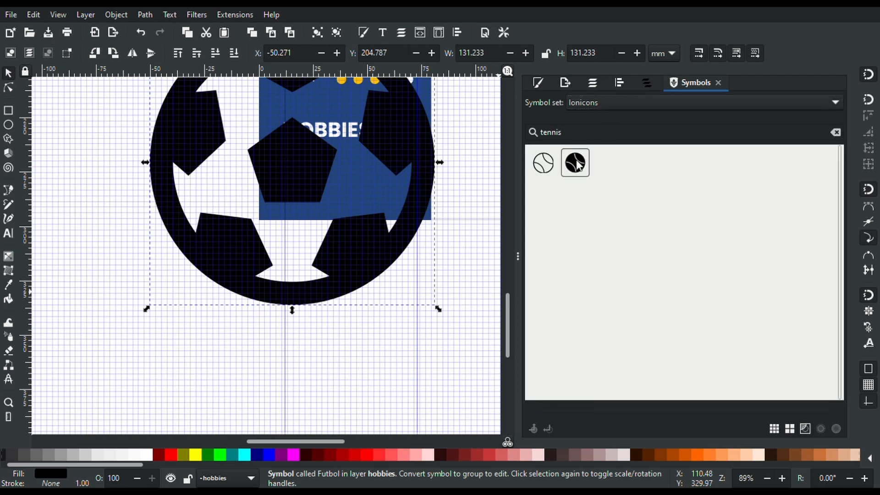
left_click_drag(578, 165, 88, 327)
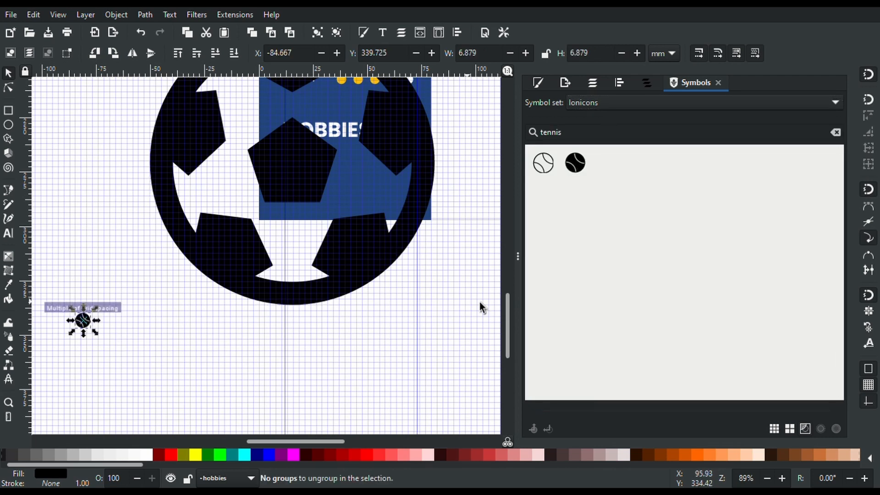
left_click(422, 198)
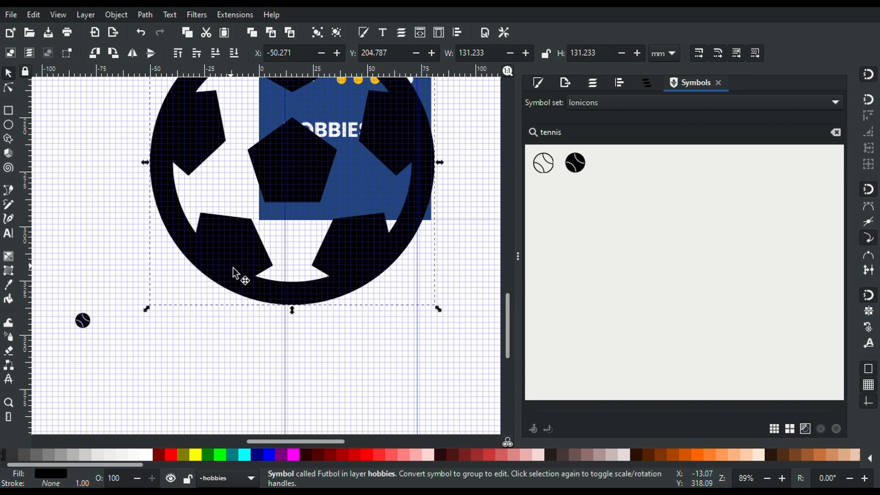
left_click_drag(235, 276, 266, 321)
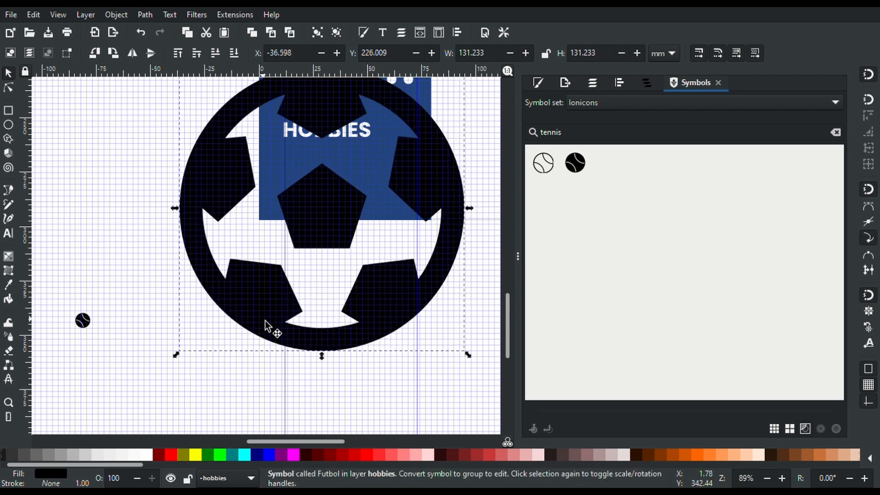
left_click(260, 315)
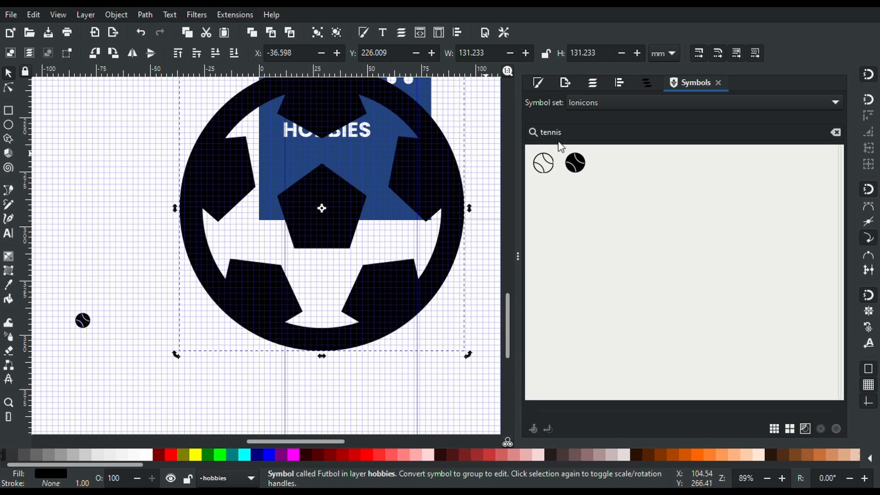
Search the symbols for 'COMPUTER', then 'GAMING', then 'game'
double_click(570, 137)
type("COMPUTER")
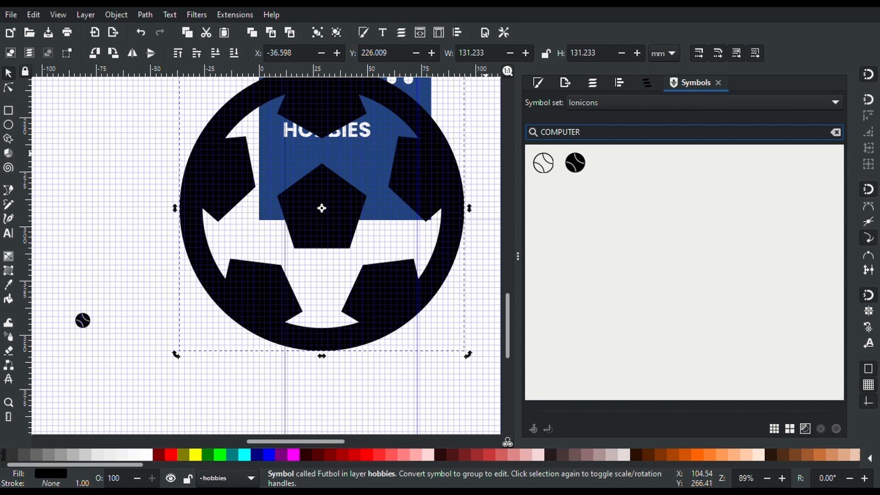
key("BackSpace")
key("BackSpace")
key("BackSpace")
key("BackSpace")
key("BackSpace")
key("BackSpace")
type("GAMING")
key("Return")
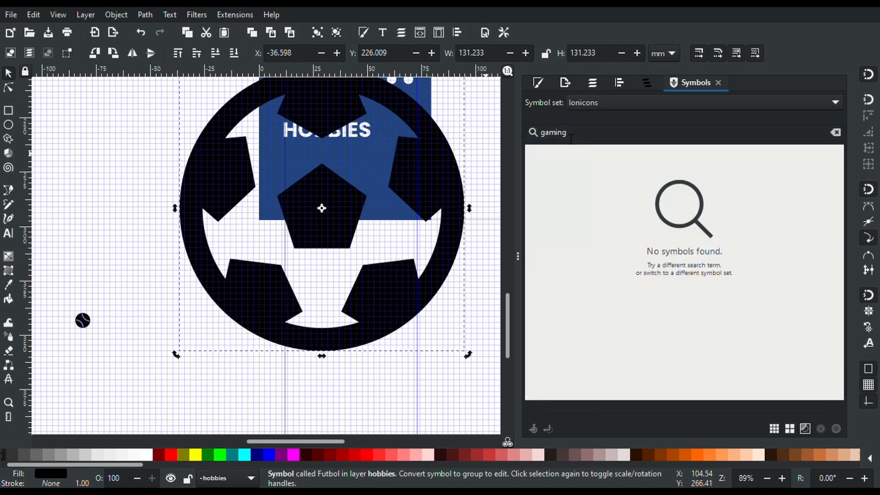
left_click(571, 138)
double_click(571, 137)
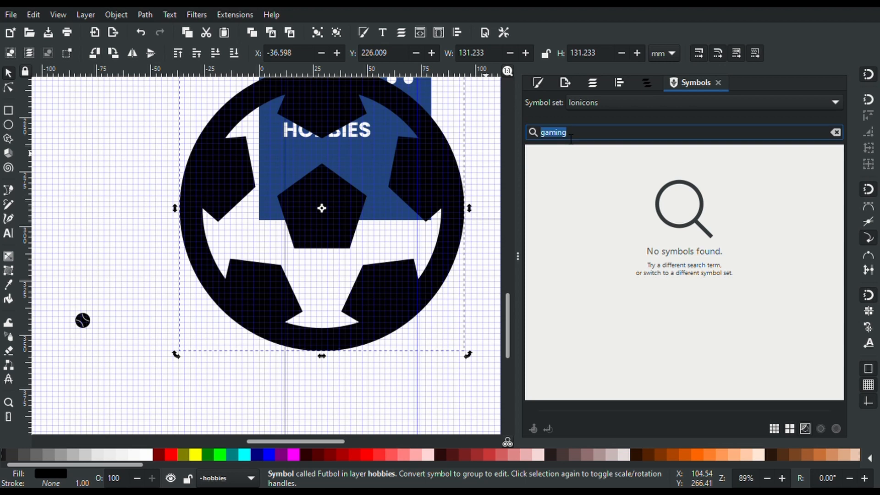
type("game")
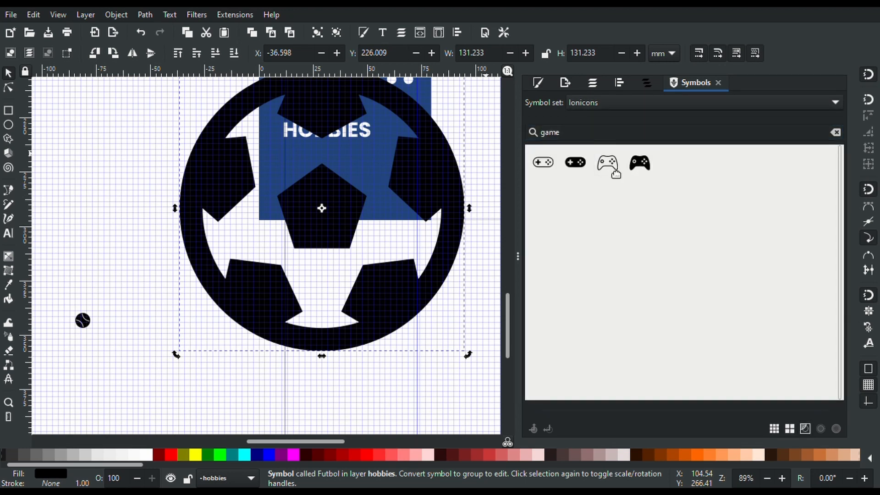
Place a game-controller icon above the tennis ball and try ungrouping it
left_click_drag(235, 276, 84, 270)
key("ctrl+shift+g")
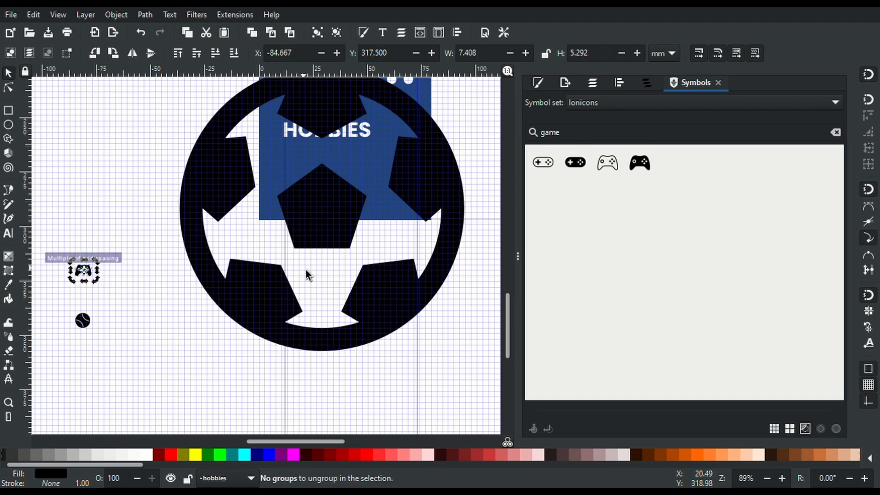
left_click(595, 136)
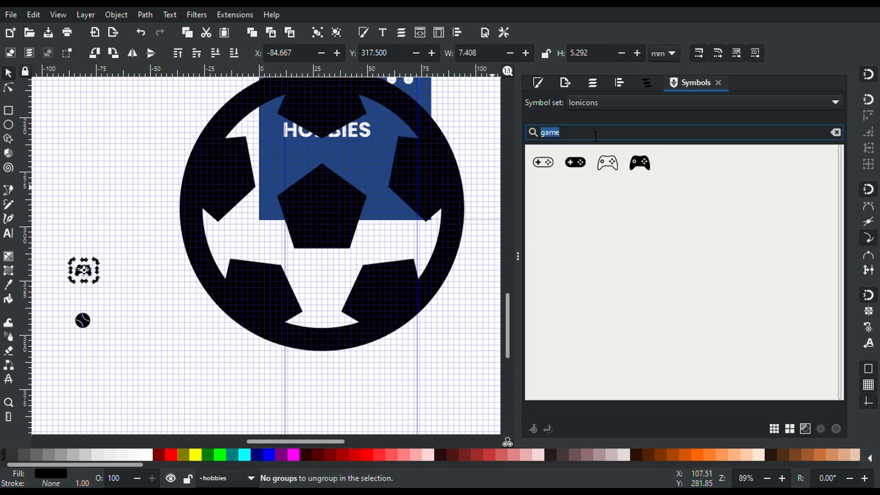
Try symbol searches for fish, horse and camp, then clear the search box
type("fishi")
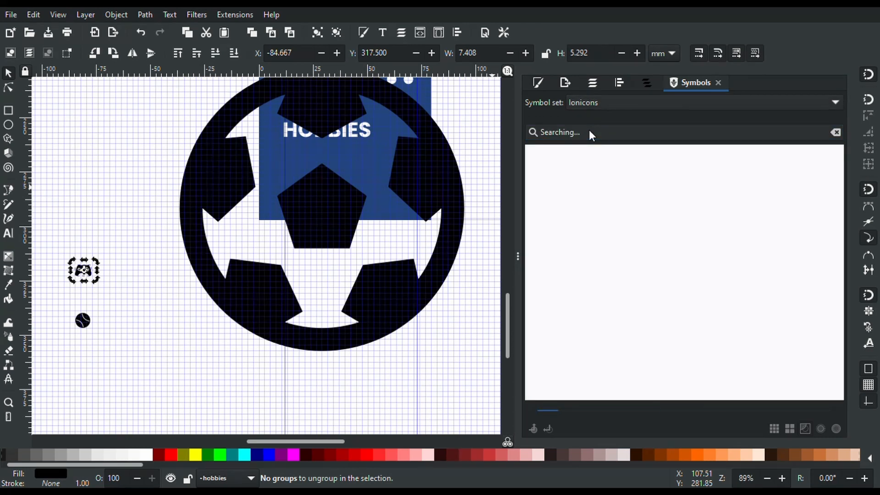
left_click(596, 136)
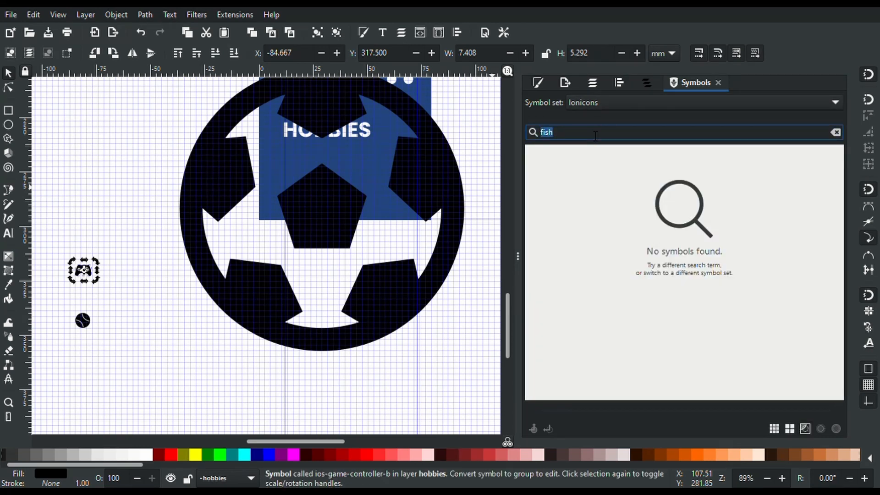
type("horse")
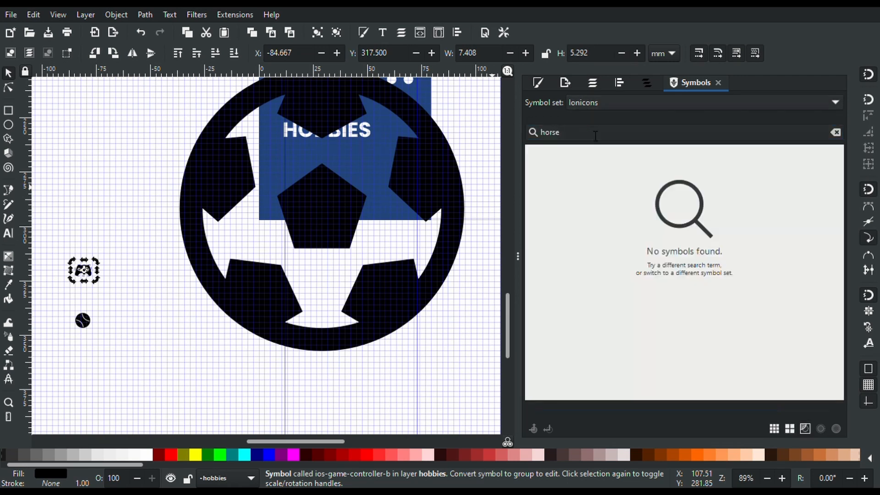
left_click(595, 132)
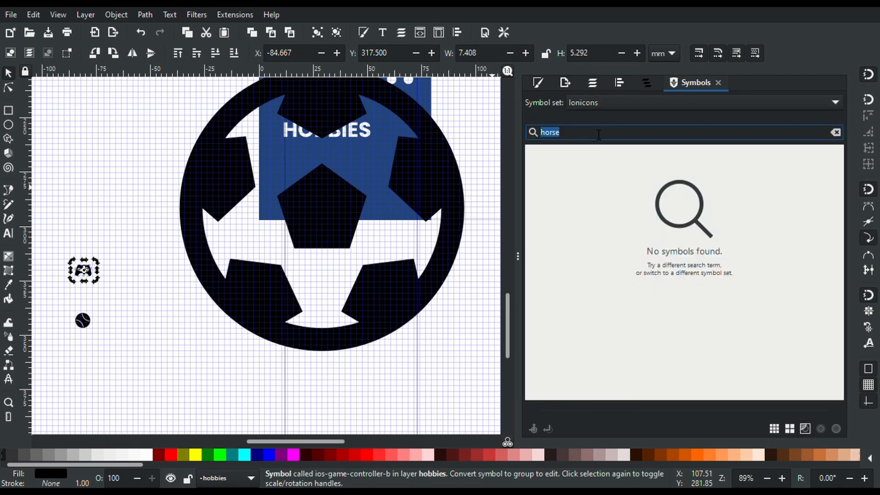
key("BackSpace")
type("camp")
key("Return")
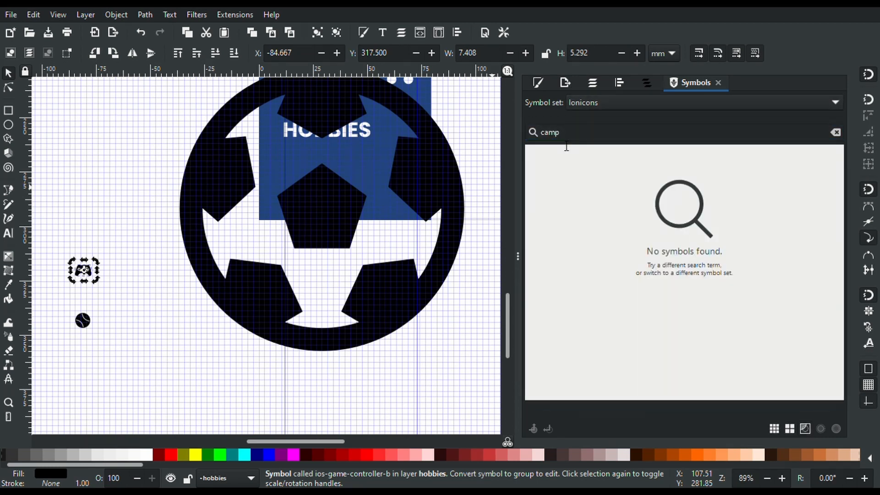
double_click(566, 146)
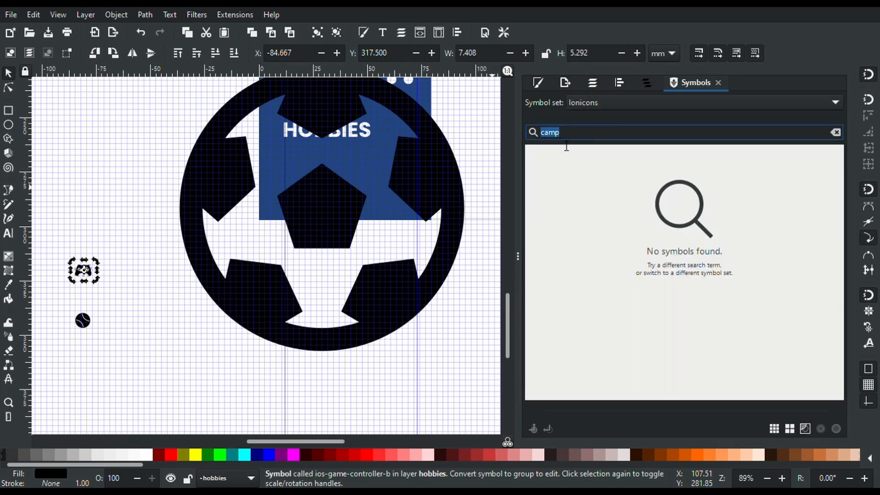
key("BackSpace")
left_click(612, 105)
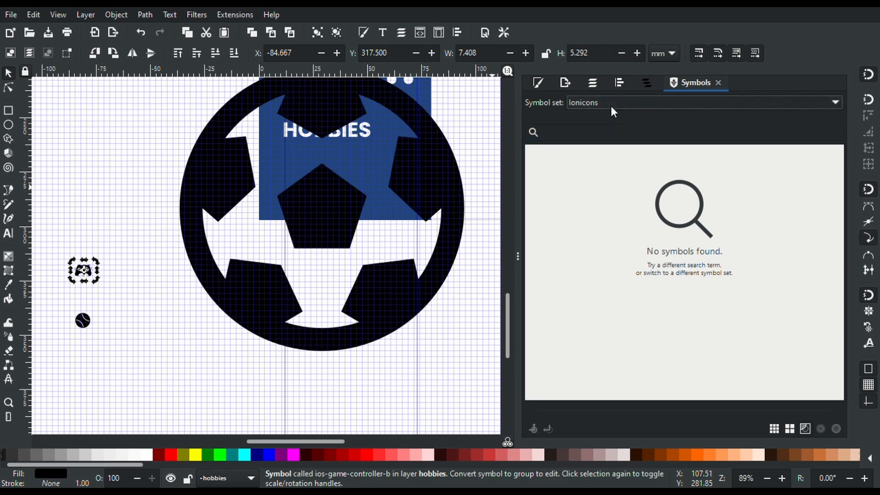
Switch to AIGA Symbol Signs, clear the 'camp' search, and place the airplane sign beside the icons
left_click(614, 47)
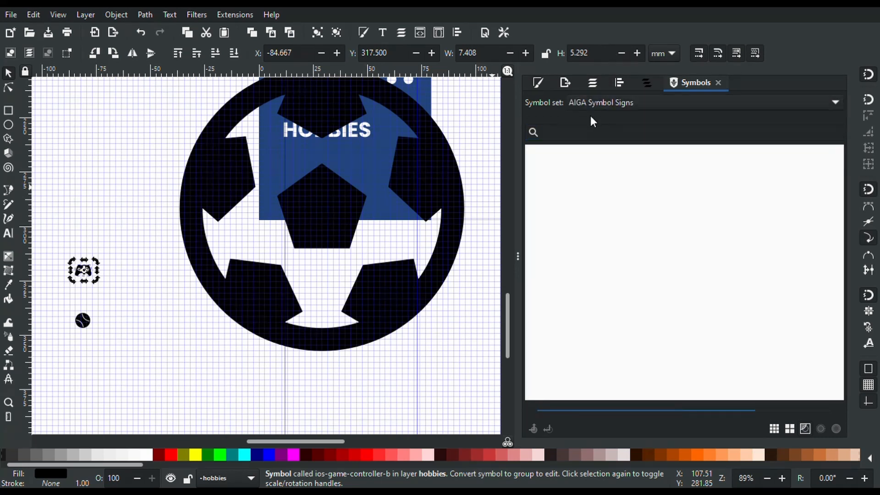
left_click(593, 105)
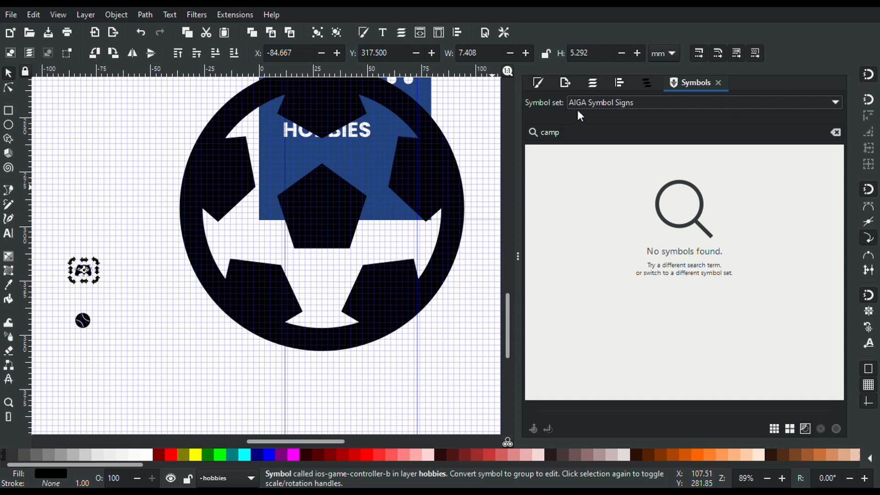
left_click(566, 137)
key("BackSpace")
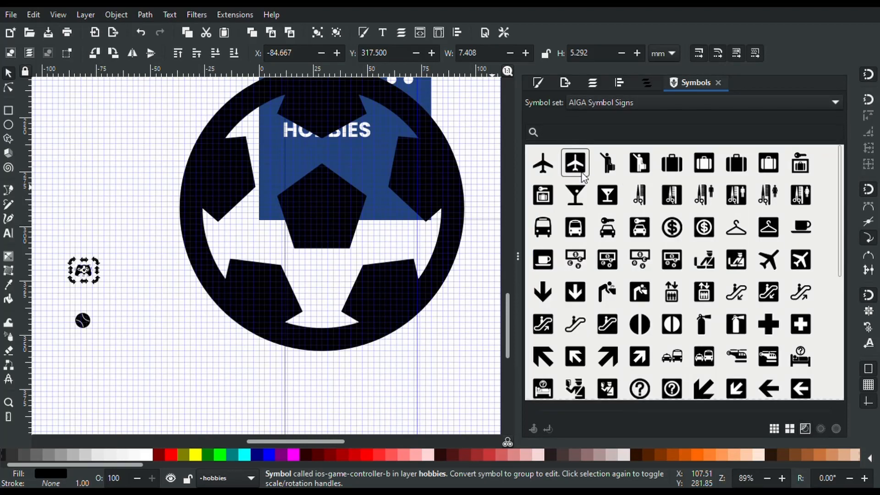
left_click_drag(151, 295, 148, 290)
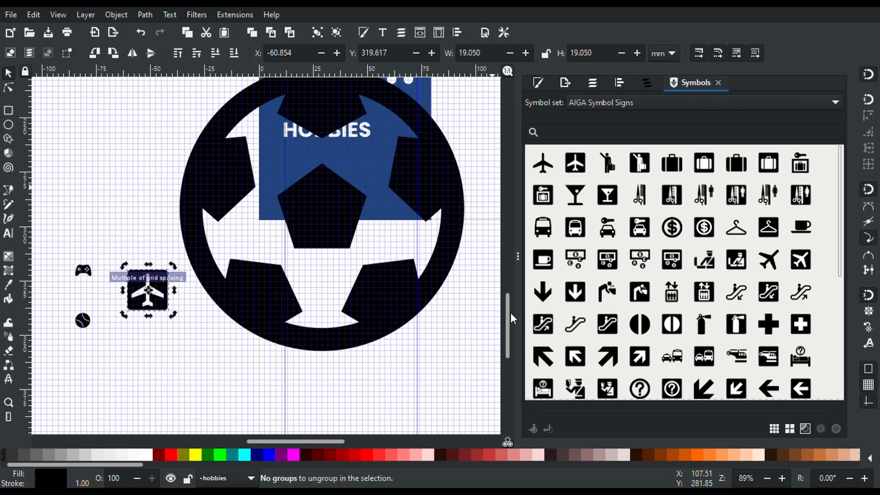
scroll(630, 257, "down", 8)
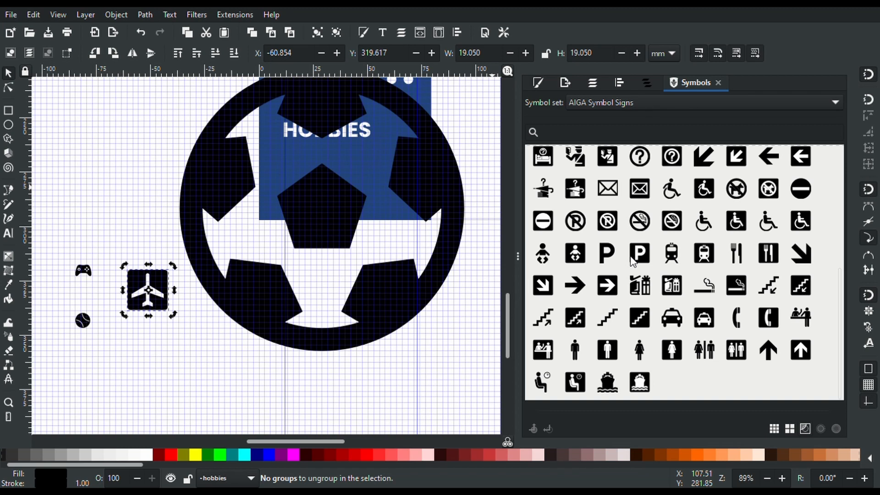
scroll(631, 261, "up", 5)
scroll(631, 260, "up", 2)
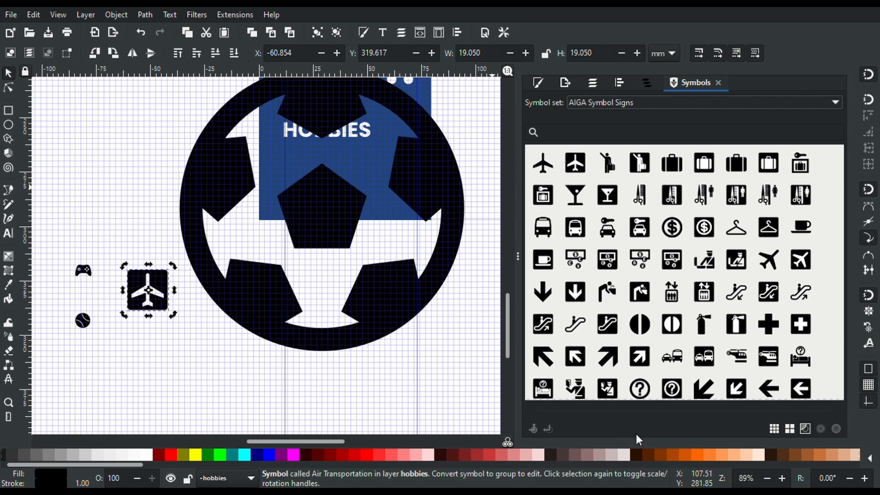
Switch to the National Park Service set and delete the soccer ball, game controller and tennis ball
left_click(663, 434)
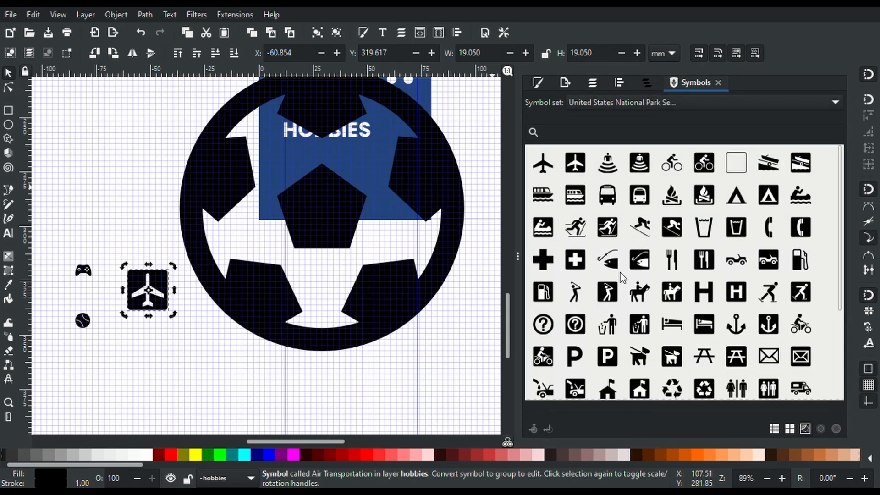
left_click_drag(194, 259, 137, 307)
key("Escape")
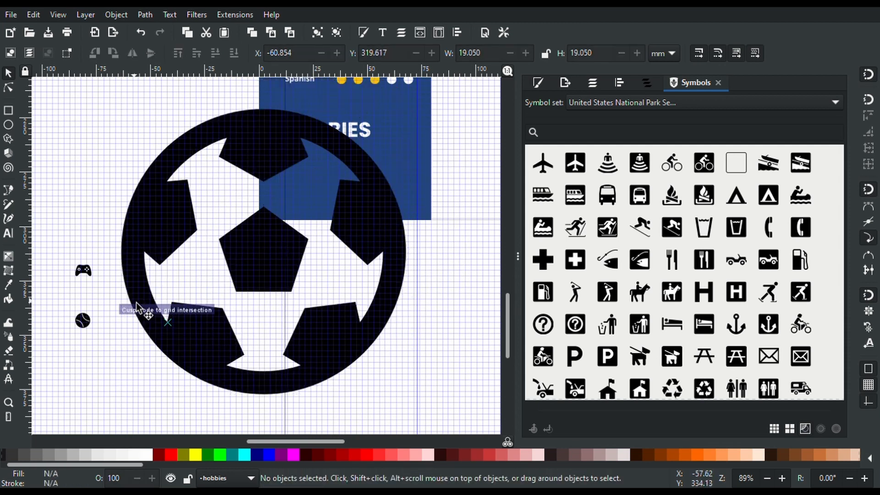
key("Delete")
left_click(138, 307)
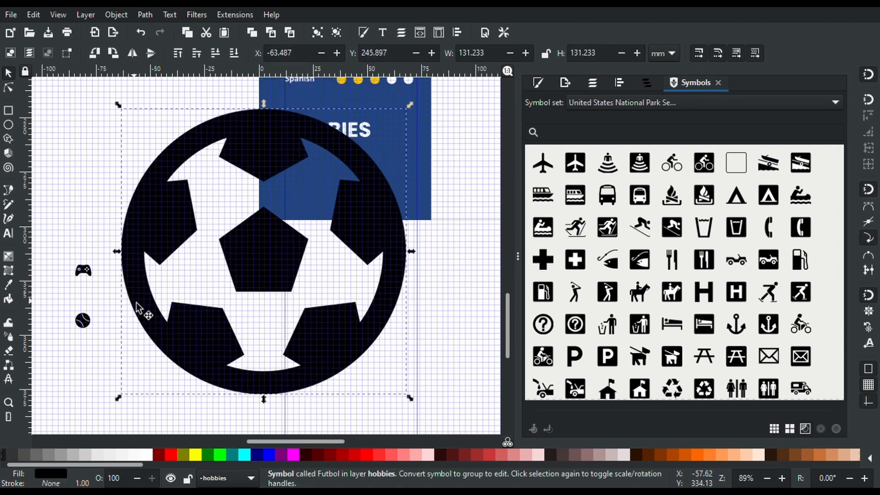
key("Delete")
left_click_drag(37, 221, 120, 355)
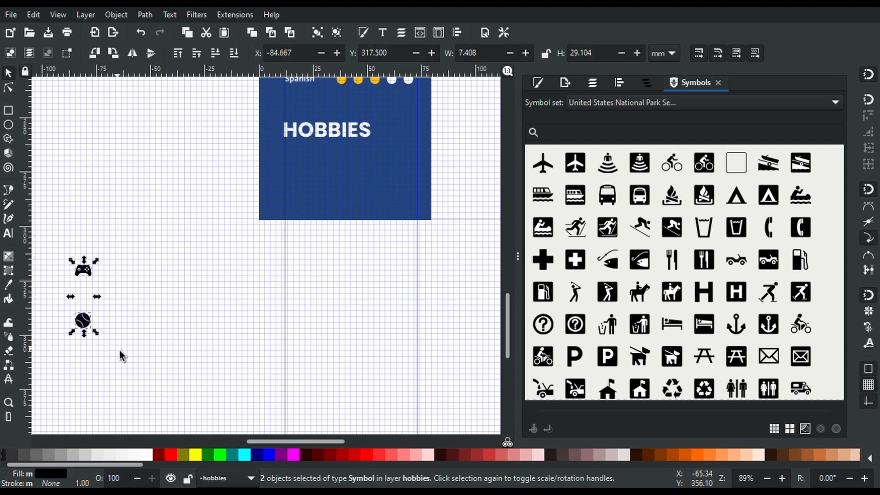
key("Delete")
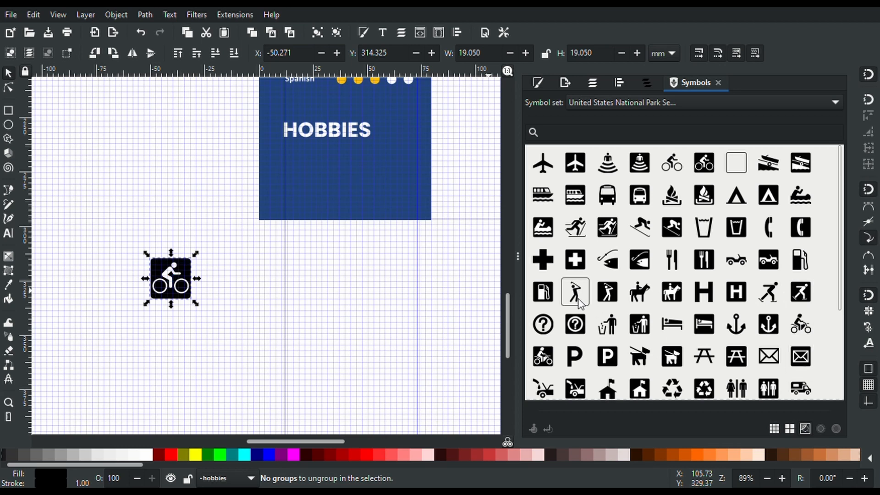
Place golfer, fishing, skier, canoe, swimmer and tent signs on the canvas near the bicycle
left_click_drag(578, 302, 275, 292)
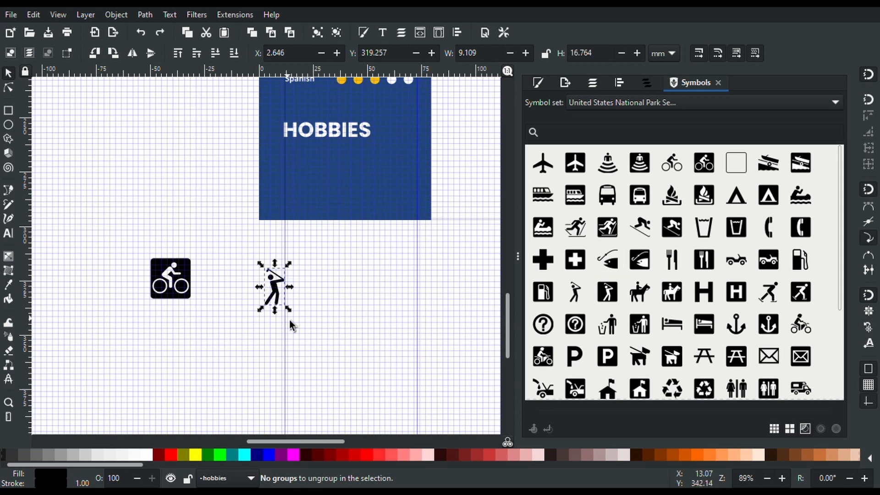
key("Delete")
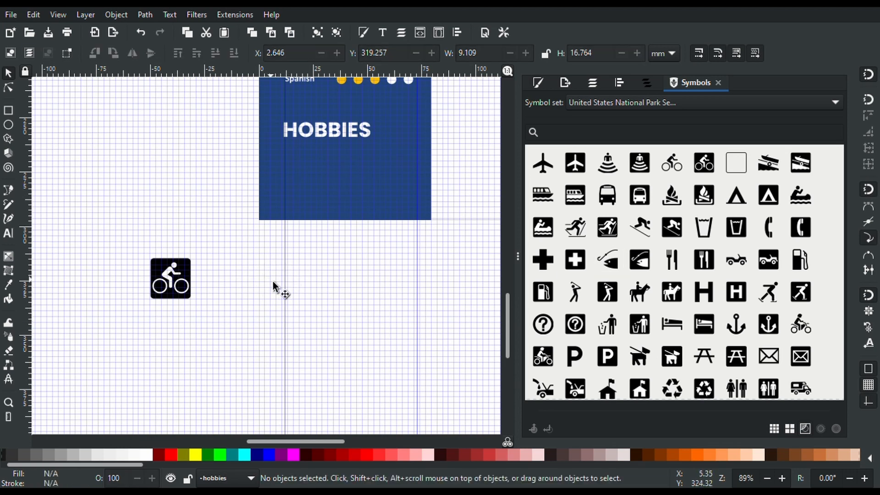
left_click_drag(609, 296, 320, 284)
key("ctrl+shift+g")
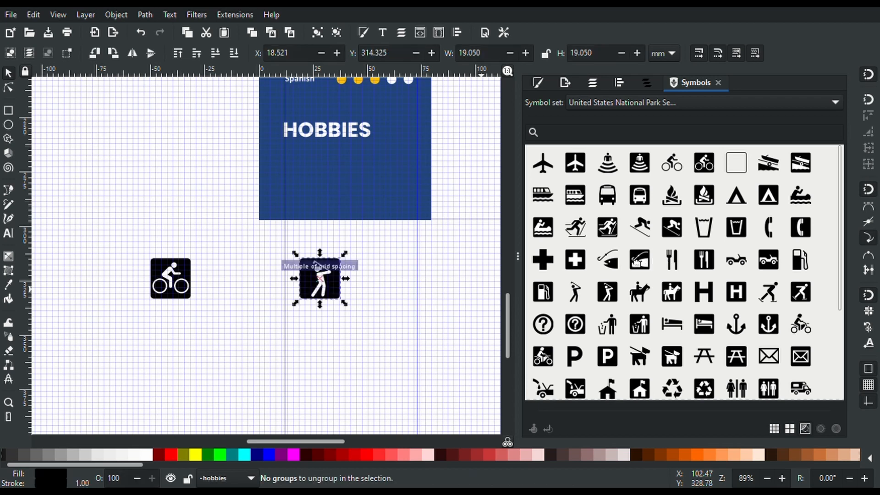
left_click_drag(607, 259, 436, 285)
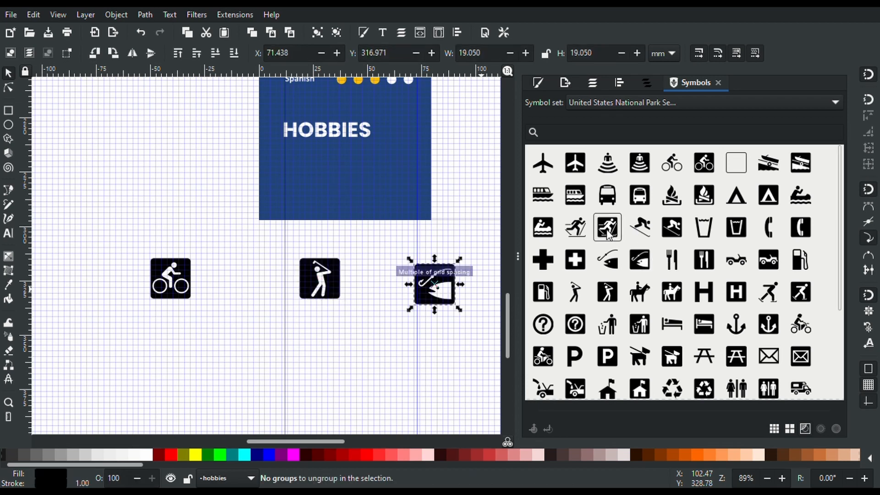
left_click_drag(607, 234, 266, 416)
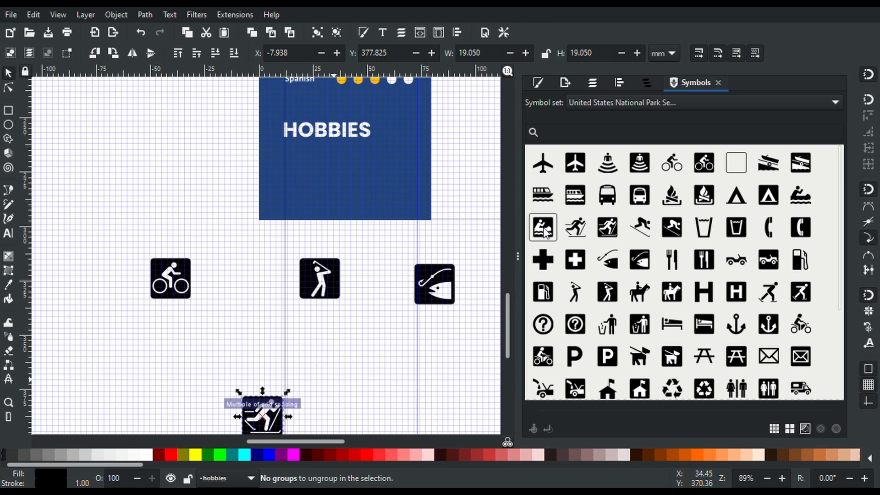
left_click_drag(545, 232, 385, 376)
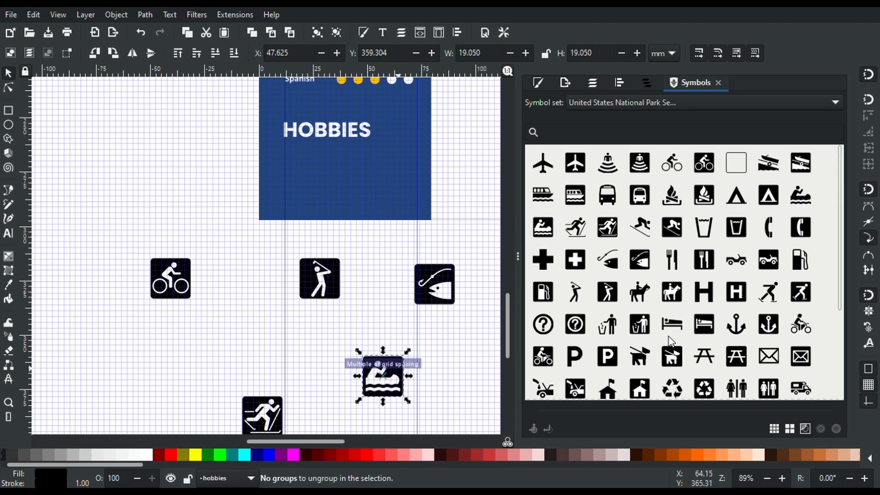
scroll(671, 340, "down", 4)
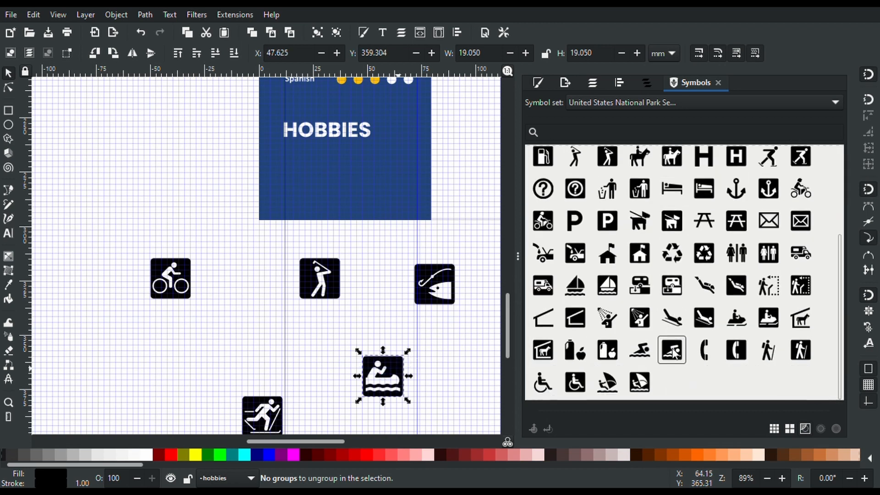
left_click_drag(672, 347, 174, 367)
scroll(696, 287, "up", 4)
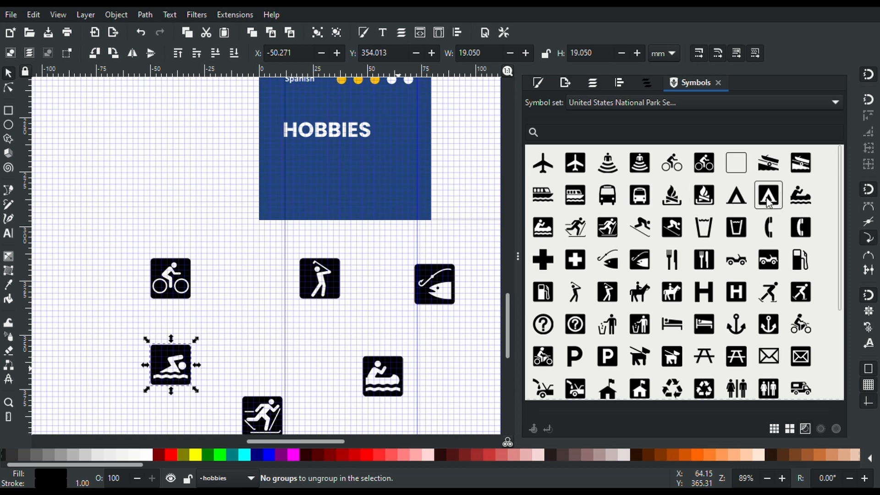
left_click_drag(768, 201, 235, 350)
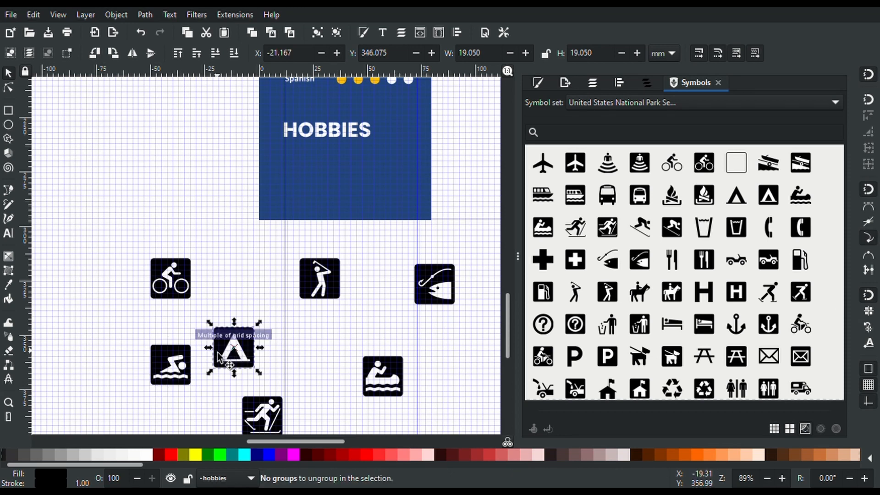
Move the bicycle, tent and golfer icons into a row on the HOBBIES panel
left_click(129, 231)
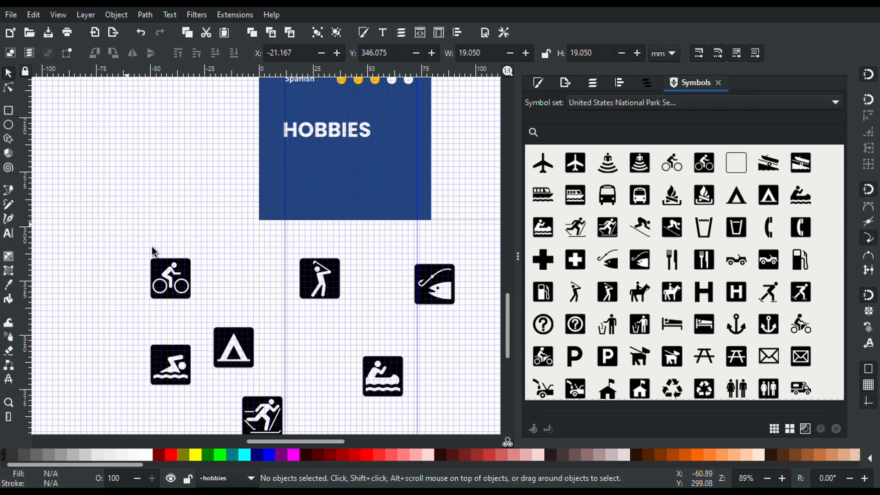
left_click(172, 264)
left_click_drag(183, 284, 334, 153)
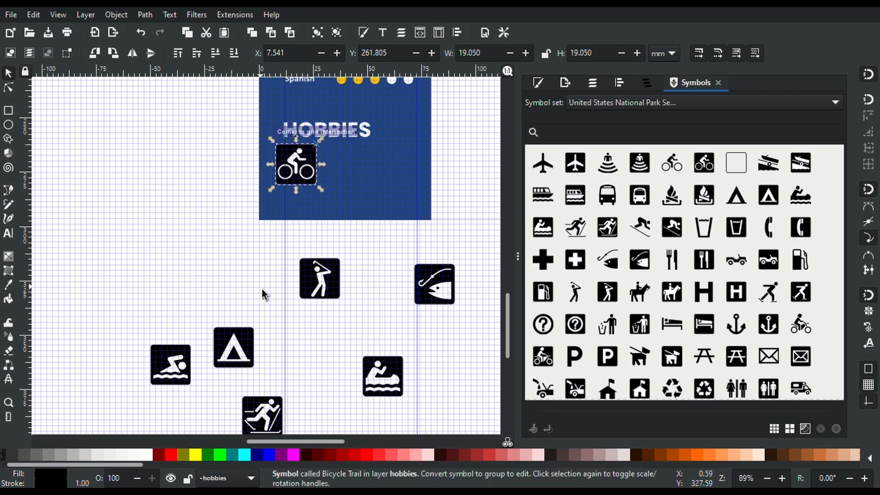
left_click_drag(251, 360, 363, 151)
left_click_drag(338, 287, 428, 144)
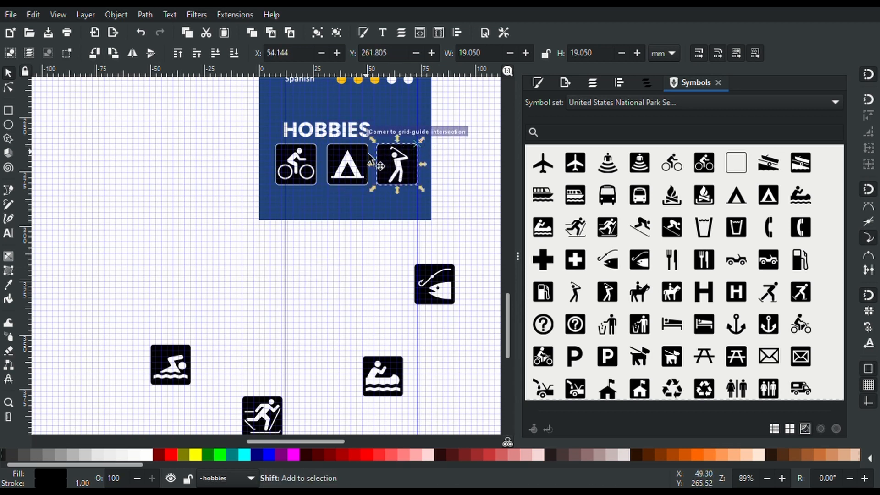
Select all three top-row icons and scale them down proportionally to 40.114 mm wide
left_click(339, 165, "shift")
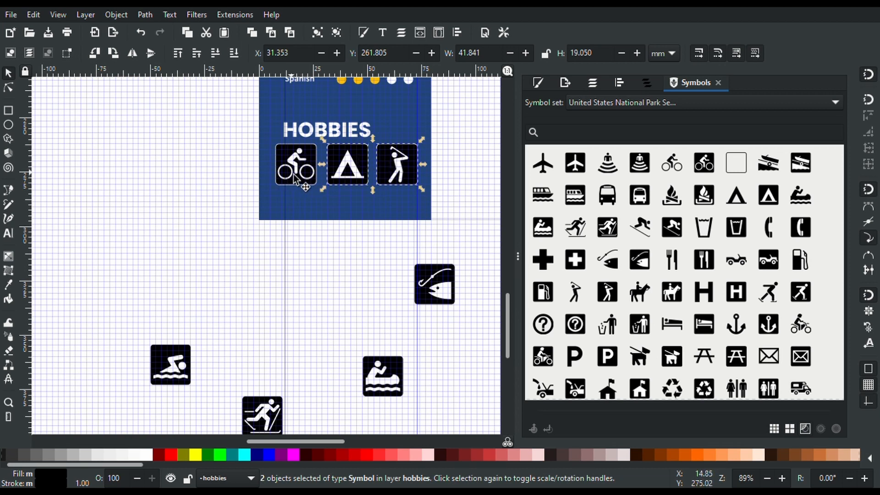
key("shift")
left_click(295, 176, "shift")
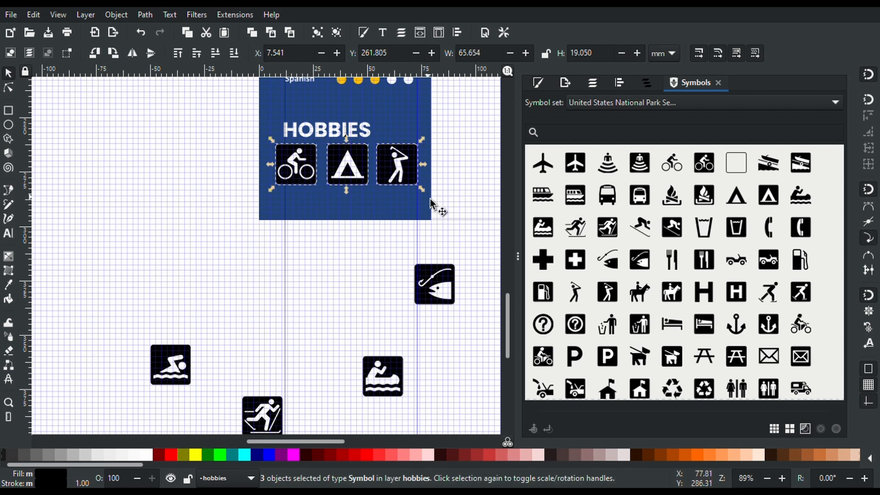
key("ctrl")
left_click_drag(424, 198, 388, 180)
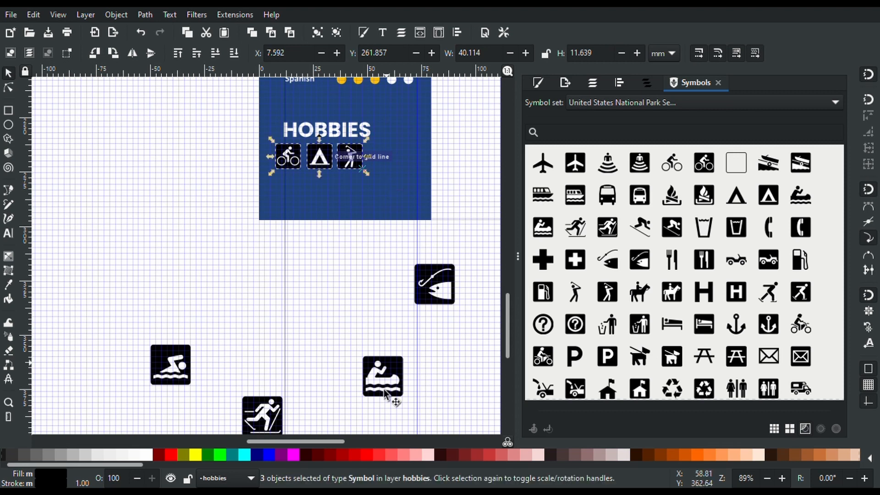
Select the swimmer, skier and canoe icons and move them up toward the HOBBIES panel
left_click(190, 376)
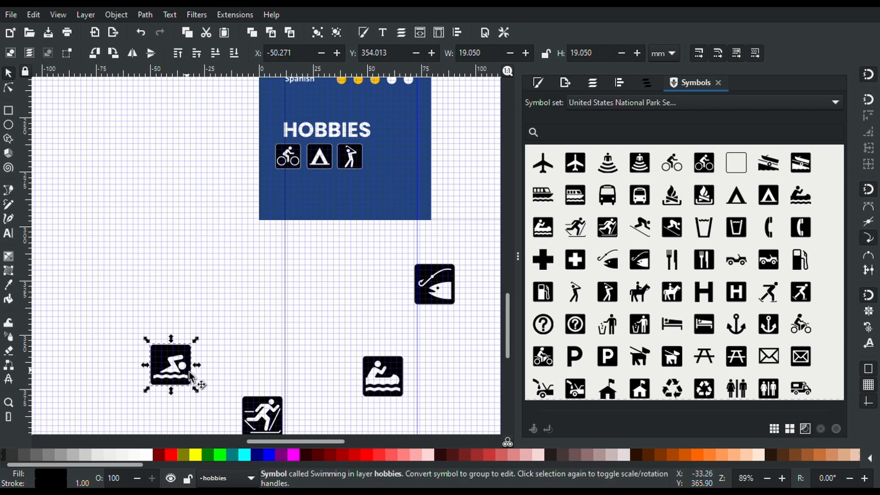
left_click(273, 414, "shift")
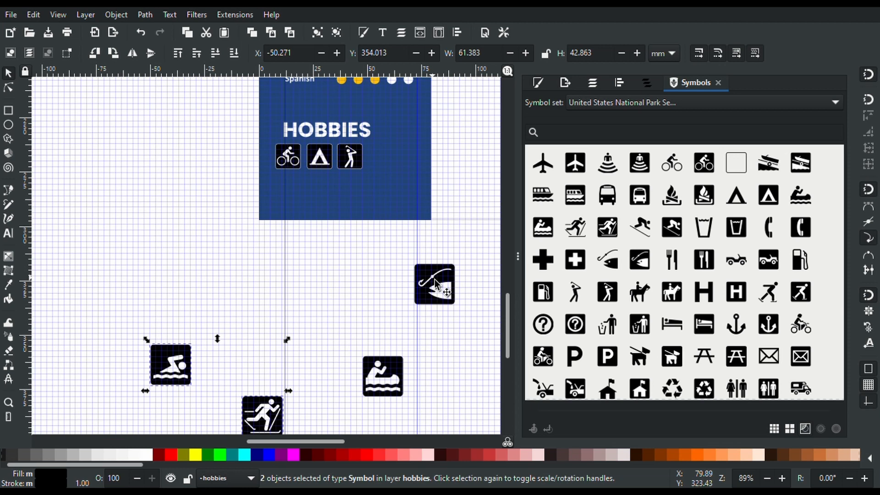
left_click(391, 387, "shift")
left_click_drag(388, 356, 308, 204)
left_click(364, 340)
Arrange canoe, skier and swimmer as a second row and scale them to 37.892 mm wide
left_click_drag(253, 325, 342, 200)
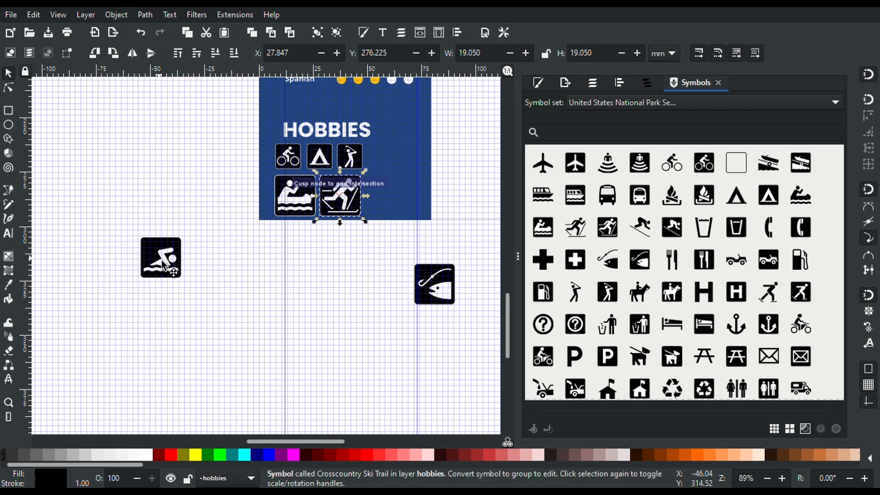
left_click_drag(161, 260, 400, 195)
left_click(355, 211, "shift")
left_click(282, 206, "shift")
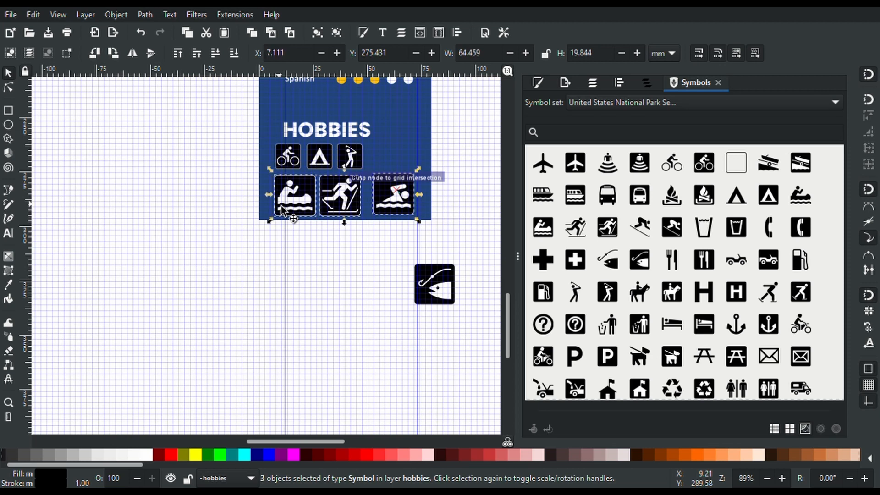
left_click_drag(415, 221, 363, 210)
Nudge the second row slightly left and down and resize it to 38.110 mm wide
scroll(363, 209, "up", 4)
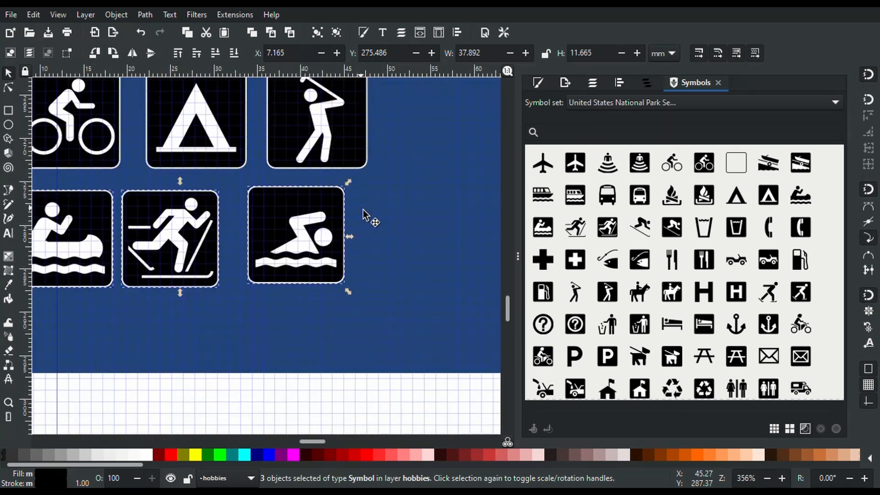
scroll(365, 215, "down", 1)
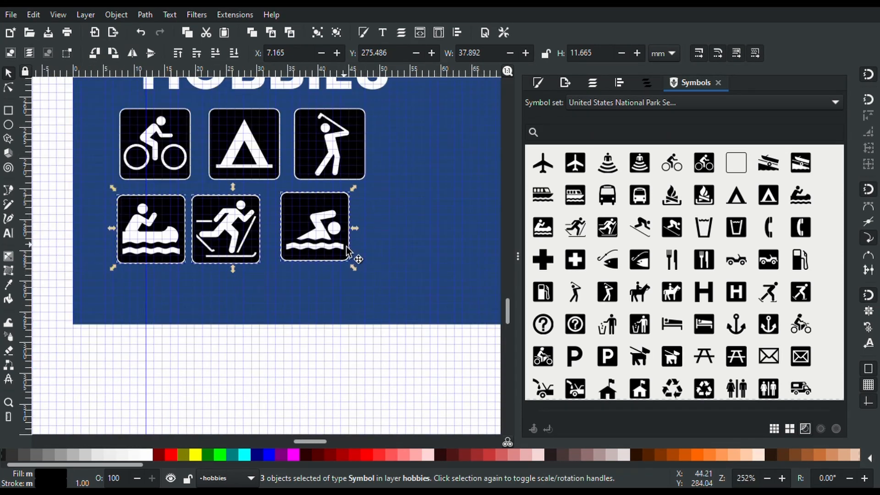
left_click_drag(155, 219, 151, 224)
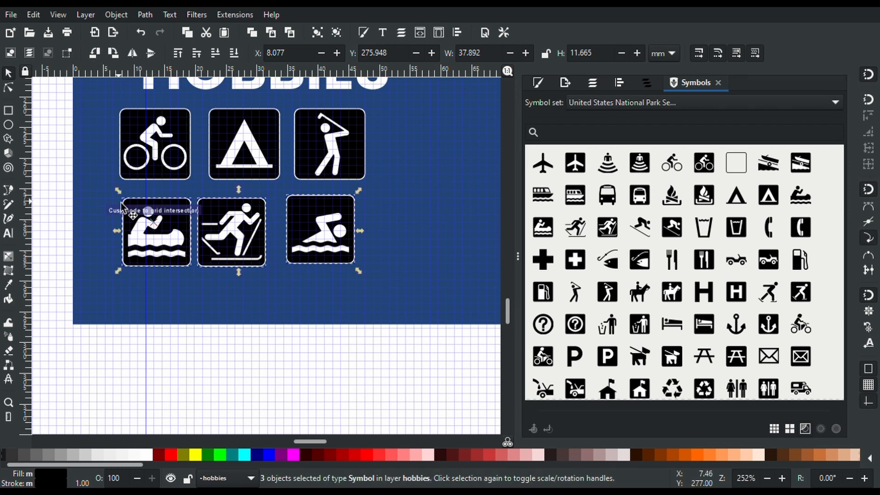
left_click_drag(118, 193, 117, 195)
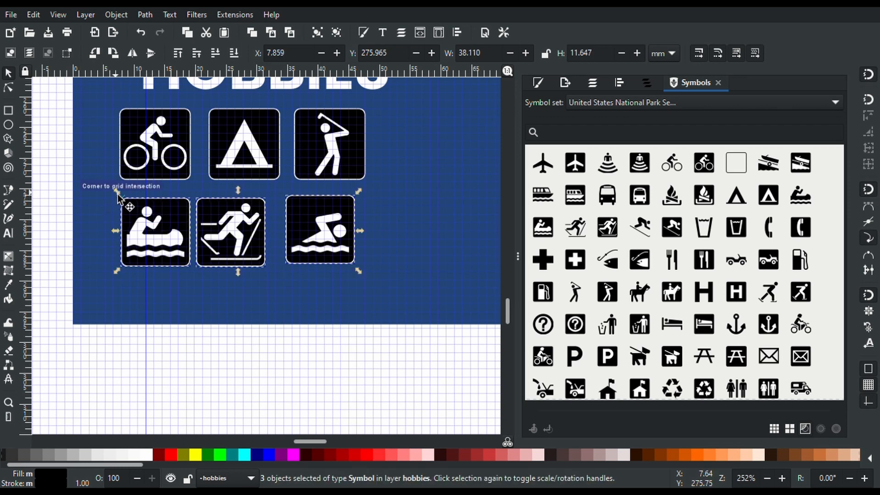
Add the bicycle, tent and golfer icons to select all six hobby icons
left_click(159, 142, "shift")
left_click(283, 142, "shift")
left_click(358, 139, "shift")
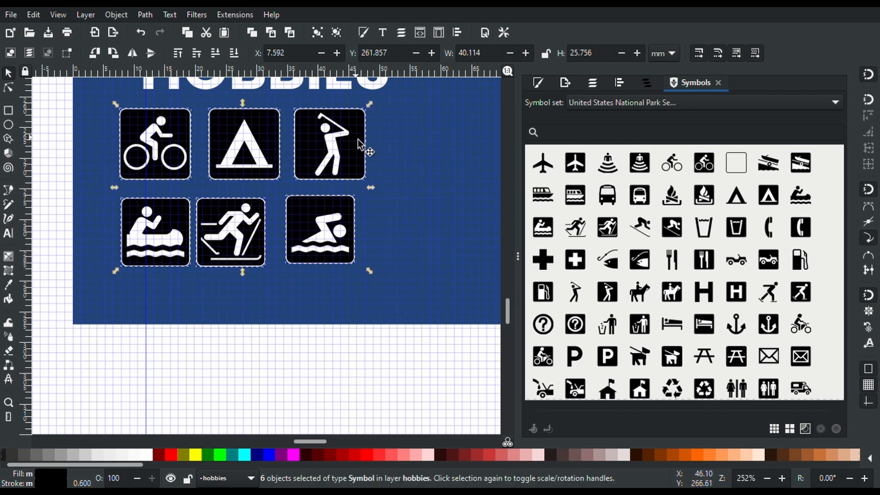
Open Align and Distribute and try two horizontal distributions of the icons, undoing both
left_click(619, 83)
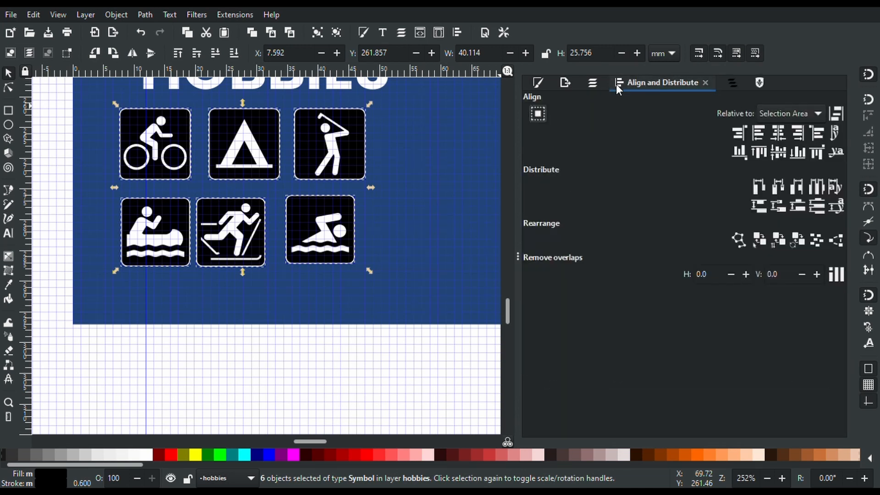
left_click(821, 186)
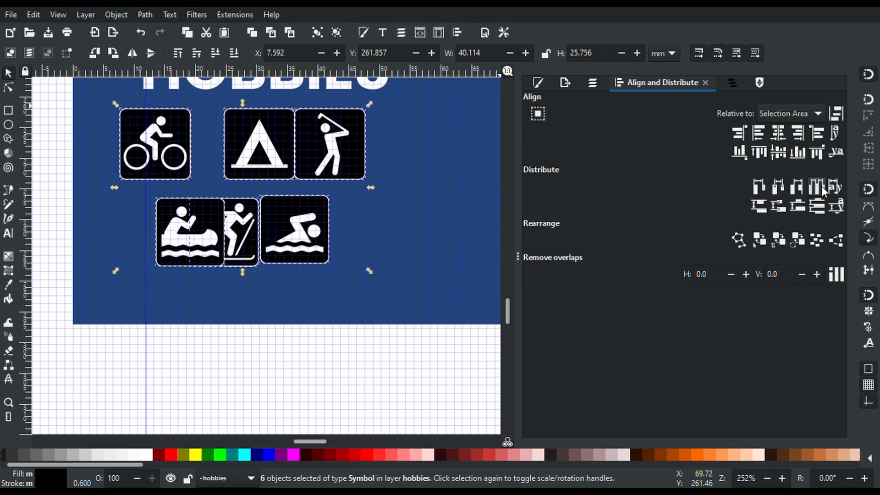
key("ctrl+z")
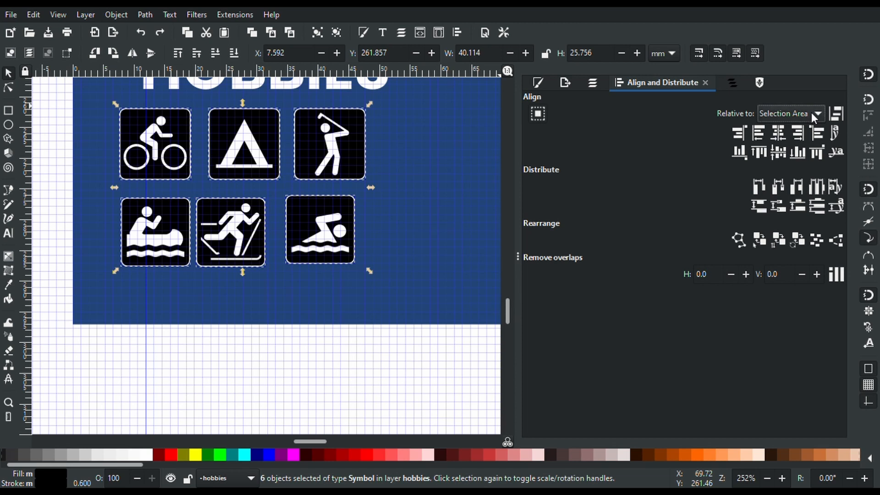
left_click(778, 182)
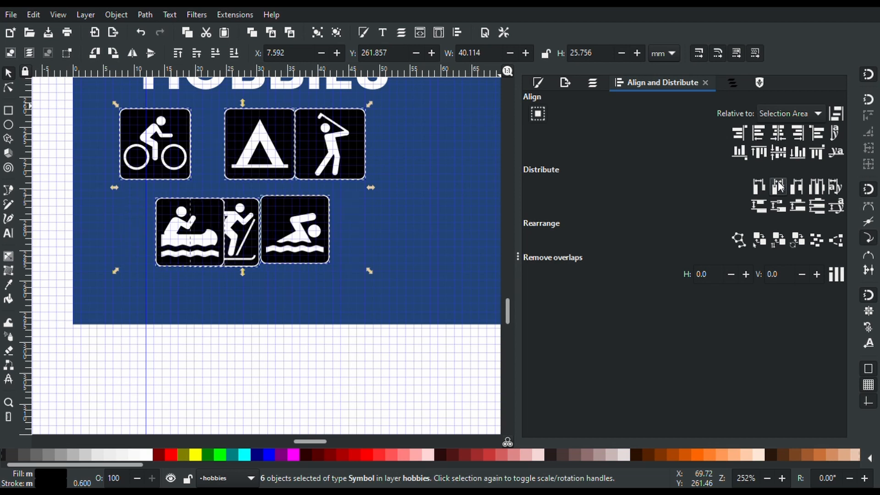
key("ctrl+z")
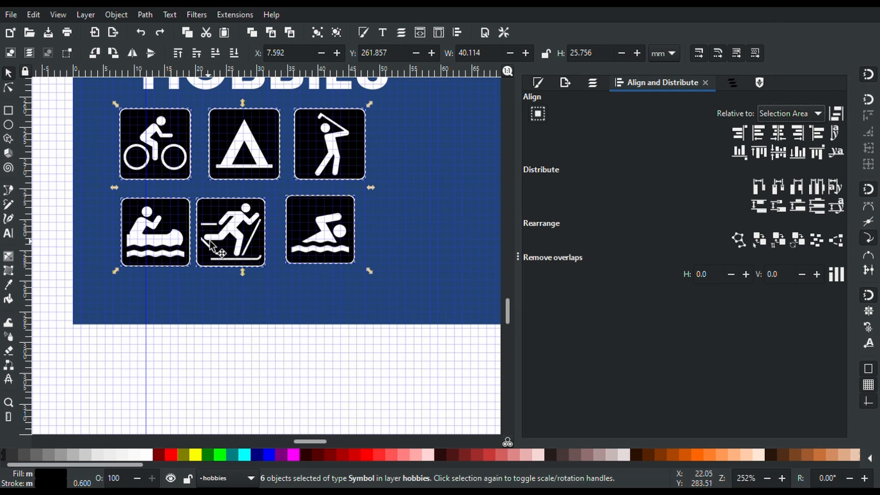
Slightly enlarge the swimmer icon and return it to the bottom-right slot
left_click(286, 351)
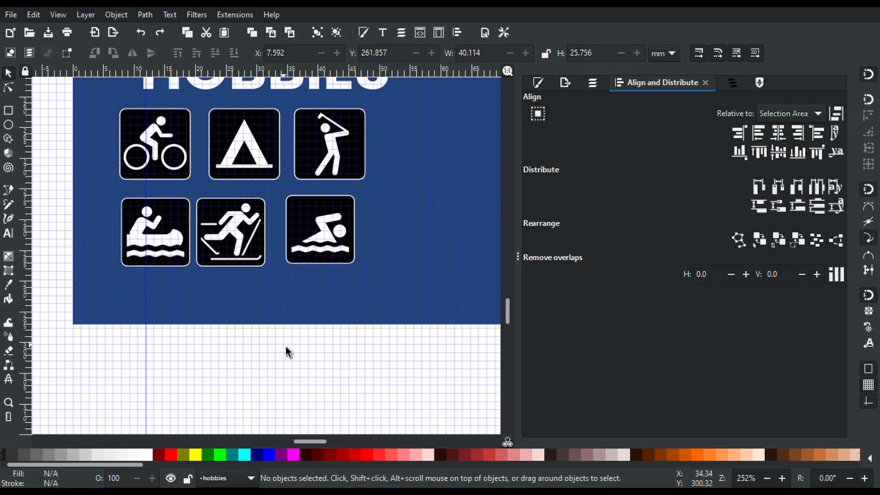
left_click_drag(243, 235, 251, 235)
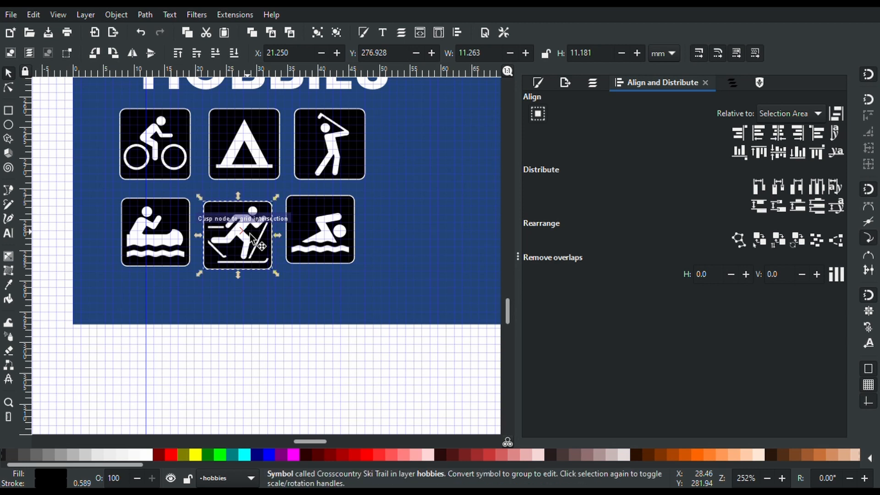
left_click_drag(304, 246, 312, 251)
left_click_drag(321, 221, 314, 133)
left_click_drag(364, 110, 353, 192)
left_click_drag(343, 153, 344, 257)
Move the skier to the top-middle slot, shrink it, and move the tent to bottom-middle
left_click(263, 258)
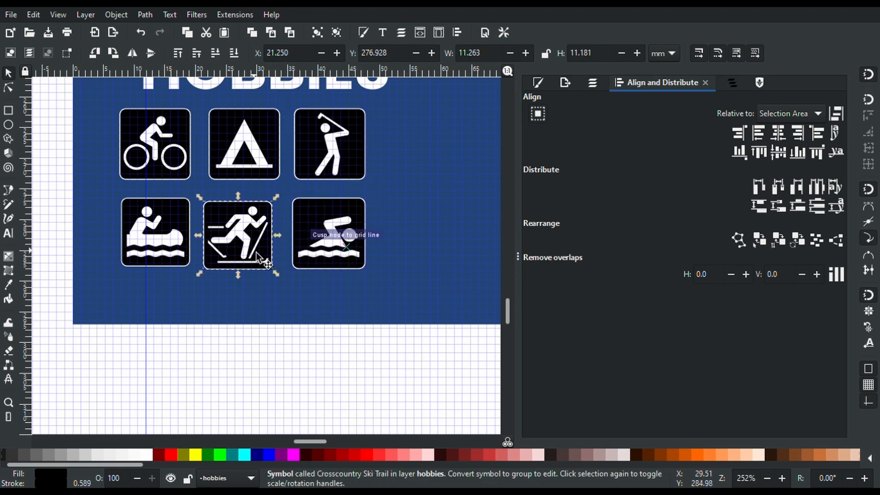
left_click_drag(253, 239, 261, 157)
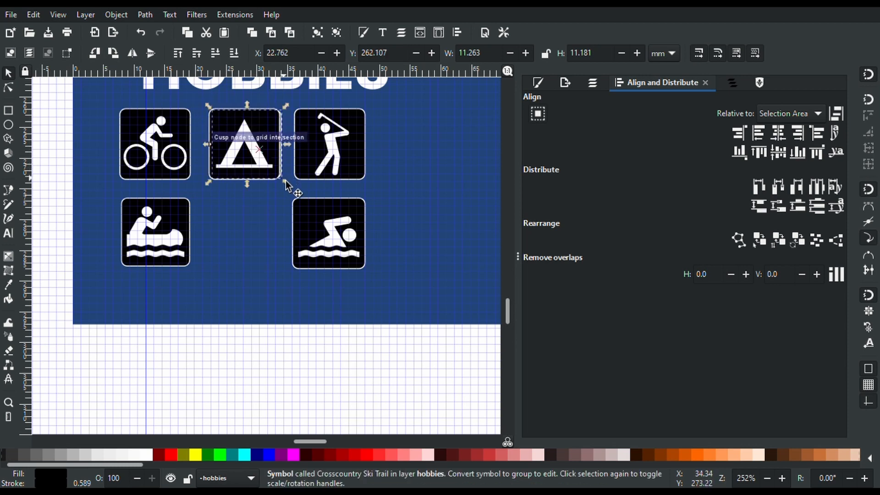
left_click_drag(288, 182, 294, 190)
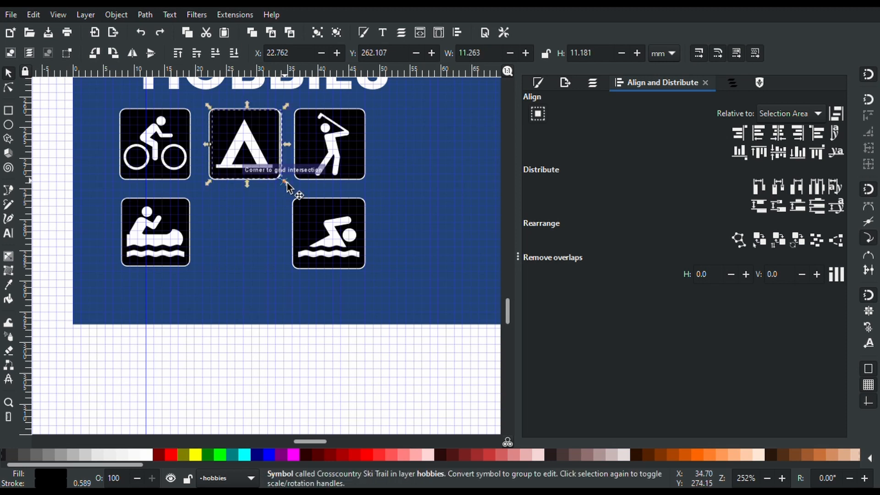
left_click_drag(267, 163, 267, 267)
Enlarge the canoe icon to 12.074 mm and select the three bottom-row icons
left_click(180, 246)
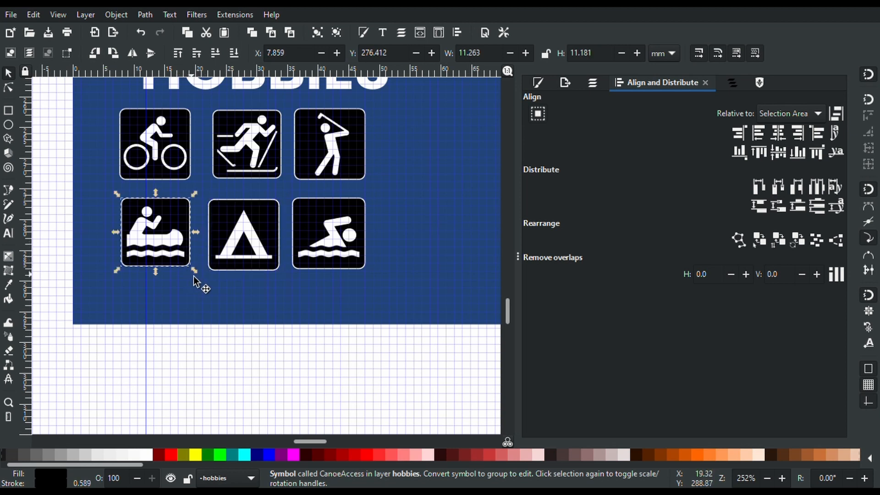
left_click_drag(196, 276, 208, 279)
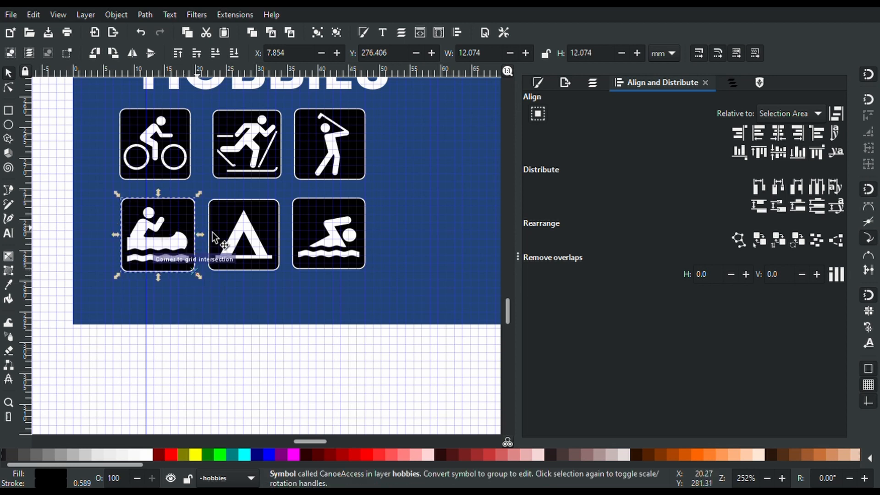
left_click(234, 240, "shift")
left_click(337, 243, "shift")
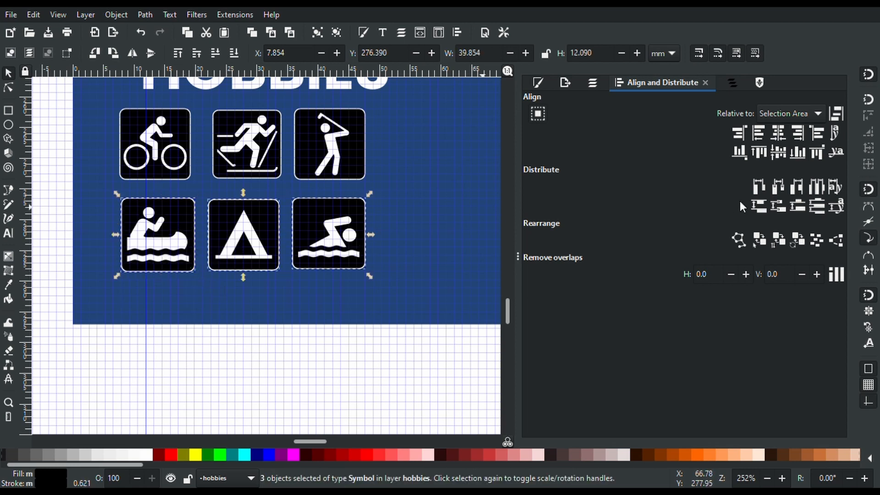
Distribute the bottom-row icons, then the bicycle, skier and golfer top row, evenly horizontally
left_click(820, 187)
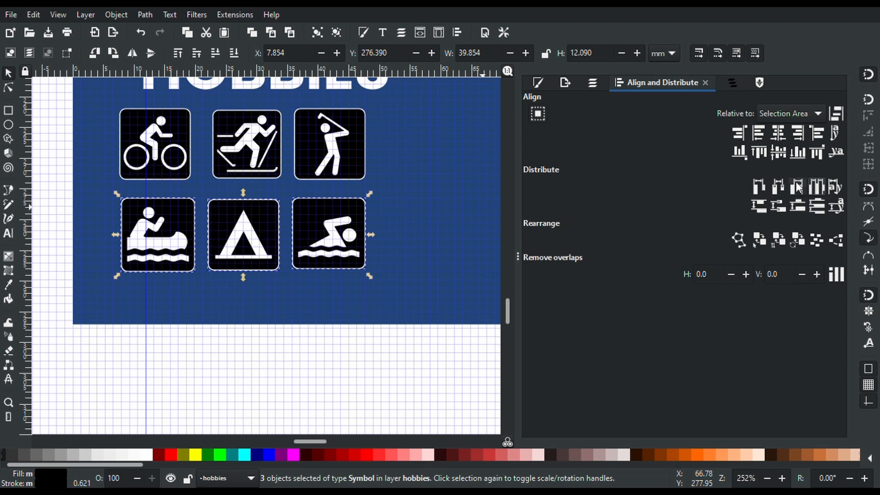
left_click(798, 188)
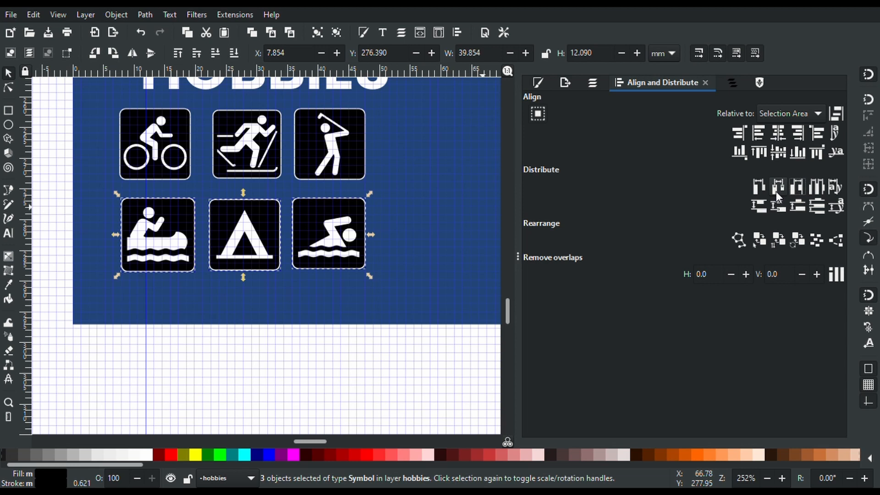
left_click(776, 191)
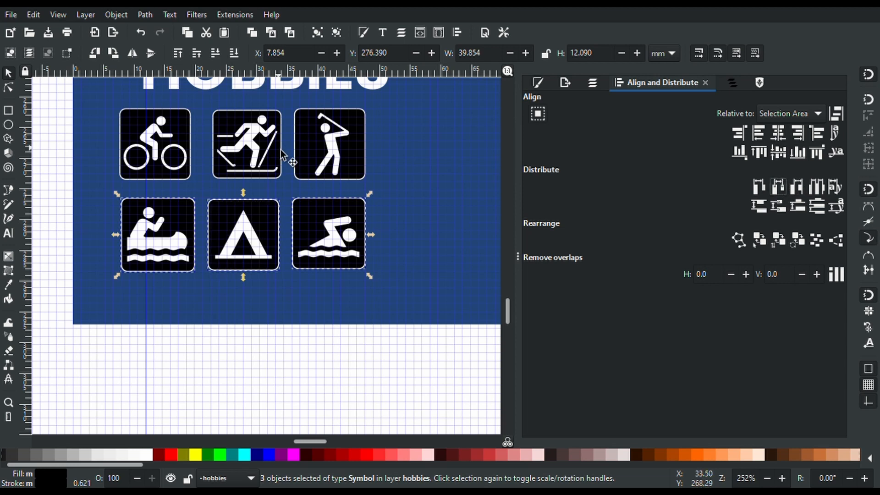
left_click(179, 150)
left_click(241, 151, "shift")
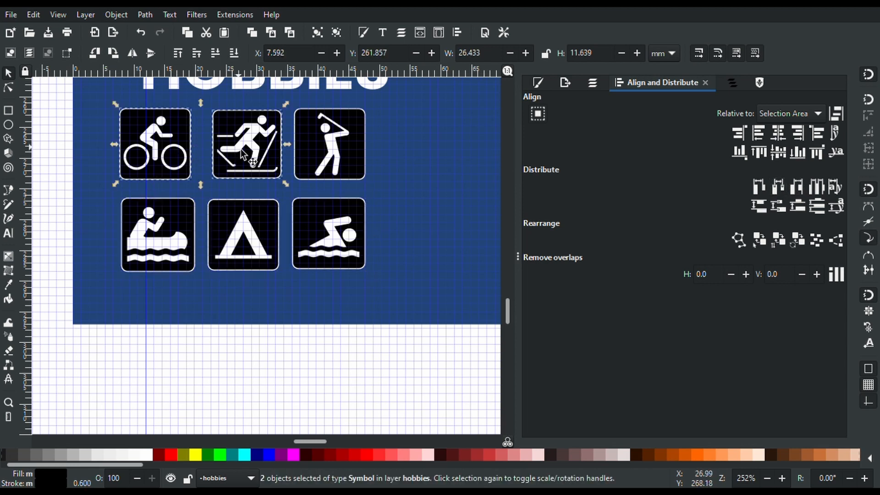
left_click(341, 158, "shift")
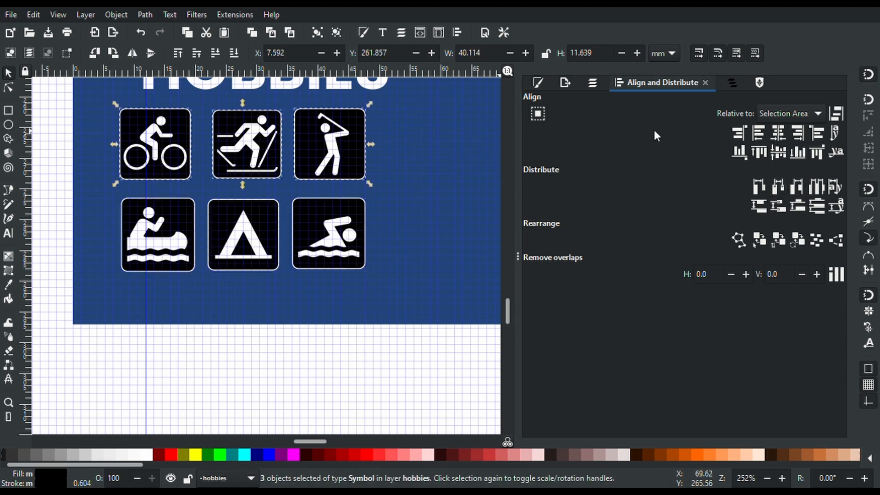
left_click(780, 187)
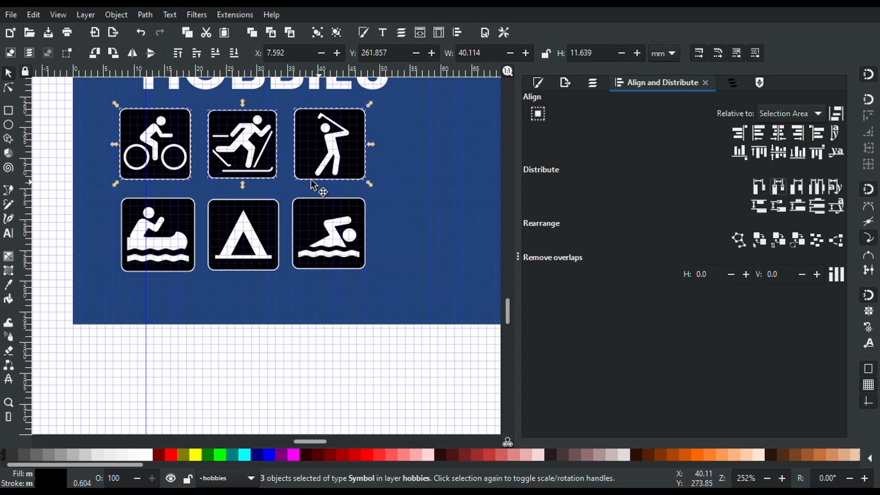
Try distributing all six icons together, then undo it because they overlap
left_click(194, 257, "shift")
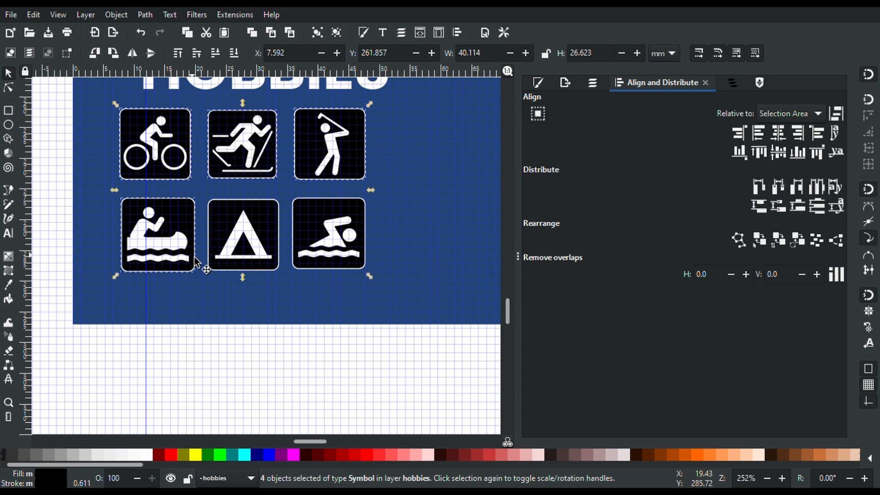
left_click(249, 243, "shift")
left_click(338, 225, "shift")
left_click(776, 186)
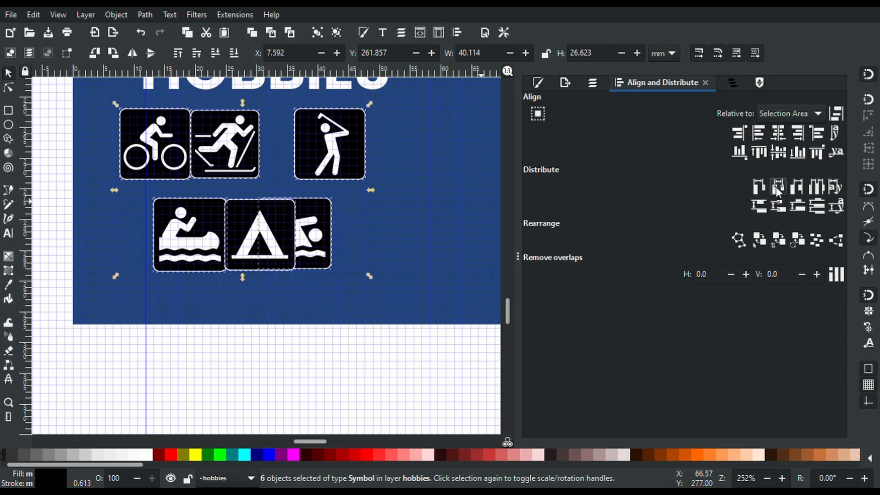
key("ctrl+z")
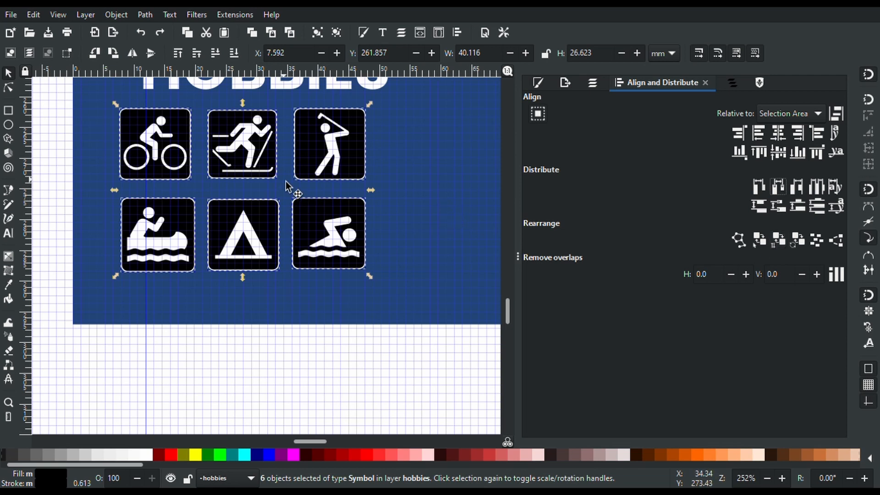
Shift the whole icon grid right to X 12.266 mm under HOBBIES
left_click_drag(261, 171, 291, 169)
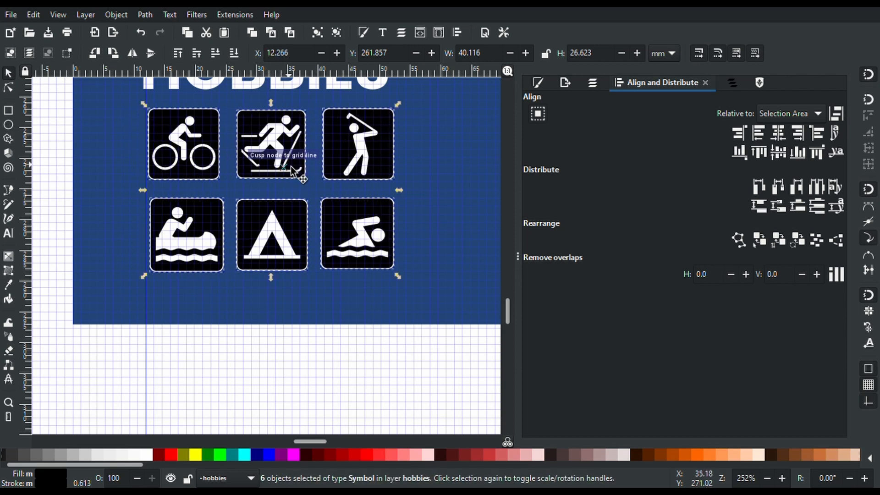
scroll(291, 168, "down", 1)
scroll(291, 169, "up", 6)
scroll(291, 168, "down", 4)
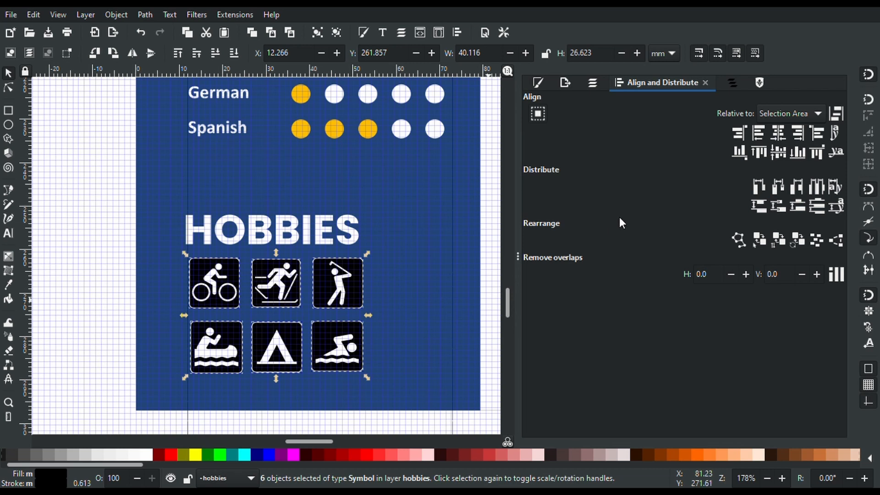
Fill the six hobby icons with the Spanish rating dots' orange, ffbe00
left_click(538, 83)
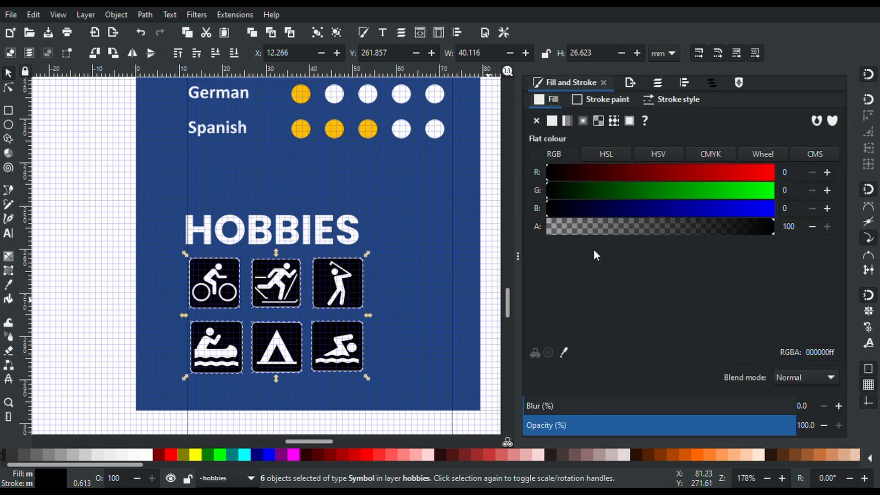
left_click(563, 353)
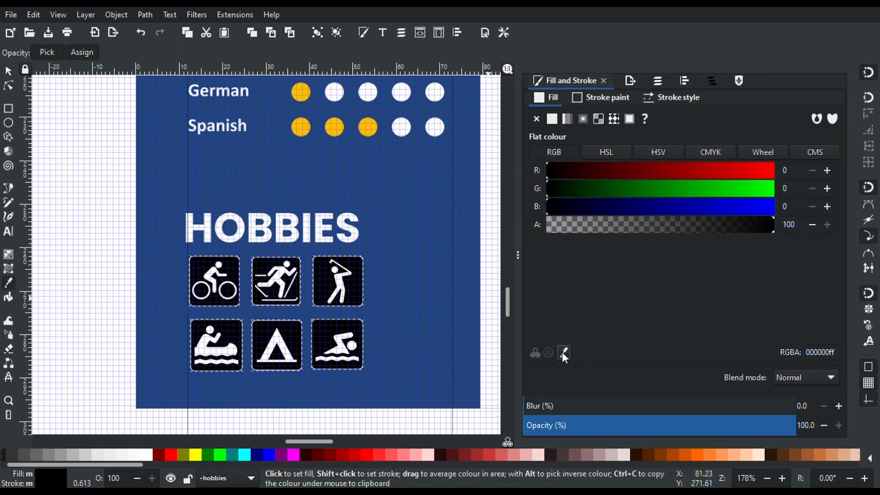
left_click(373, 130)
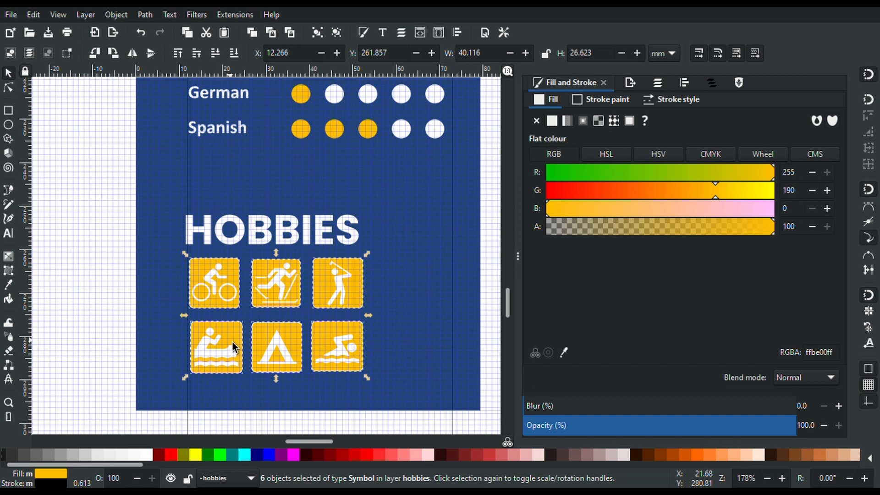
key("g")
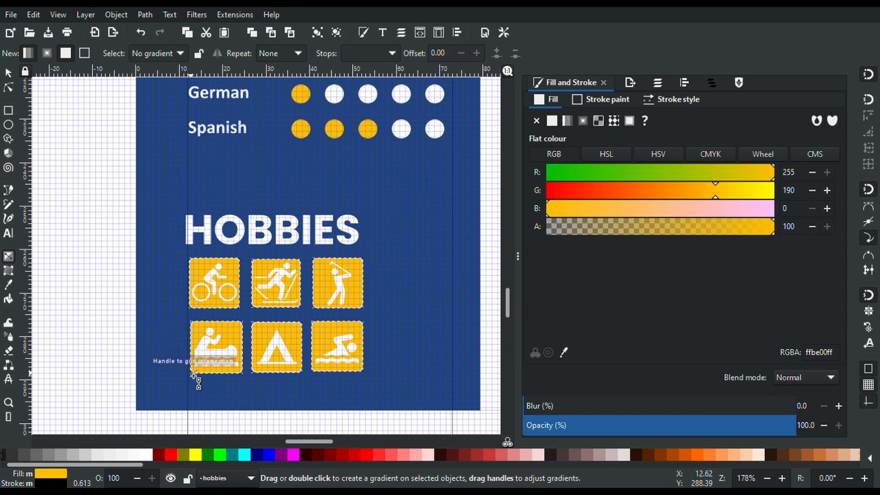
Give the icons a shared linear gradient, solid orange bottom-left fading toward the top-right golfer
left_click_drag(194, 375, 368, 270)
left_click(102, 207)
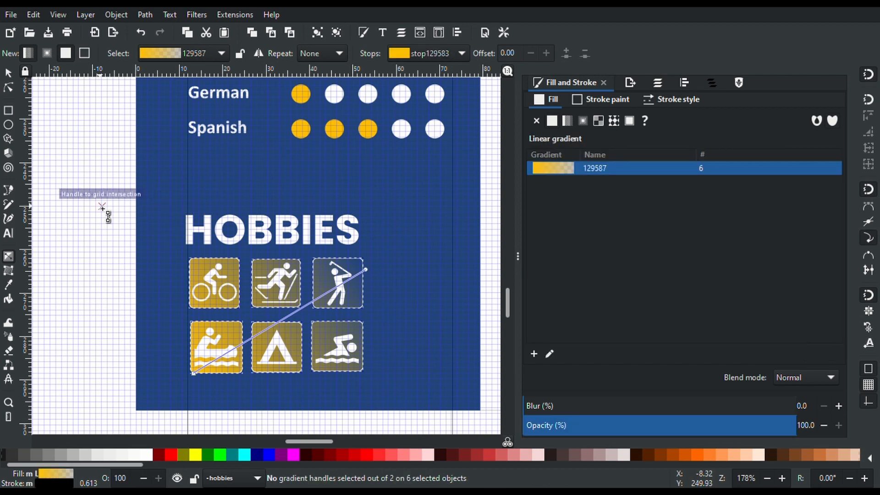
left_click(102, 208)
key("s")
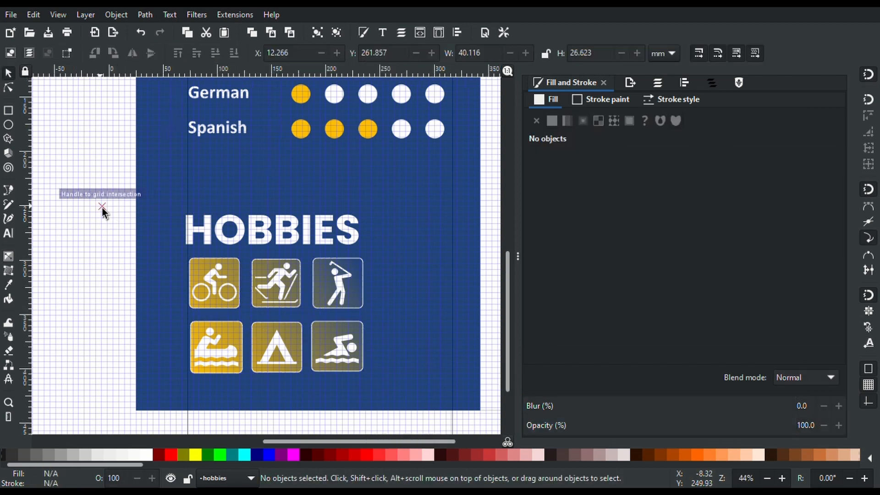
scroll(101, 208, "down", 6, "ctrl")
scroll(140, 228, "up", 2, "ctrl")
scroll(139, 228, "down", 5)
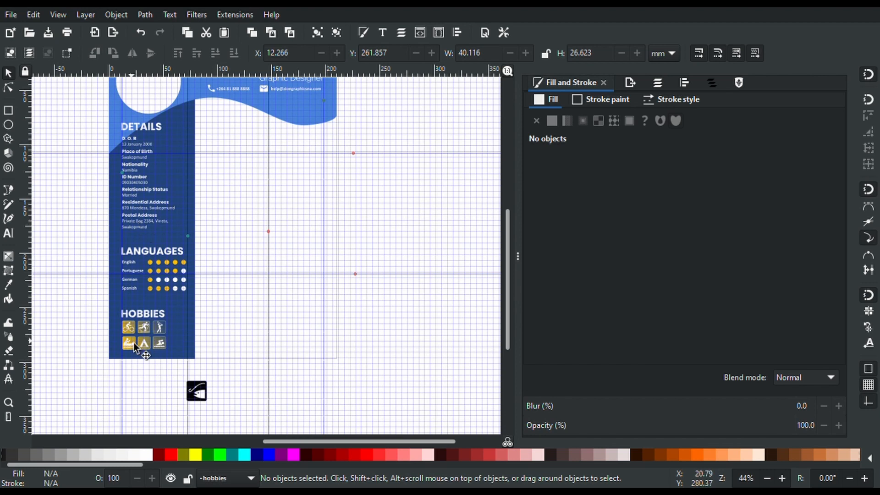
scroll(133, 343, "up", 2, "ctrl")
Select the HOBBIES block, then scroll up until the name, title and contact header shows
scroll(133, 343, "down", 1, "ctrl")
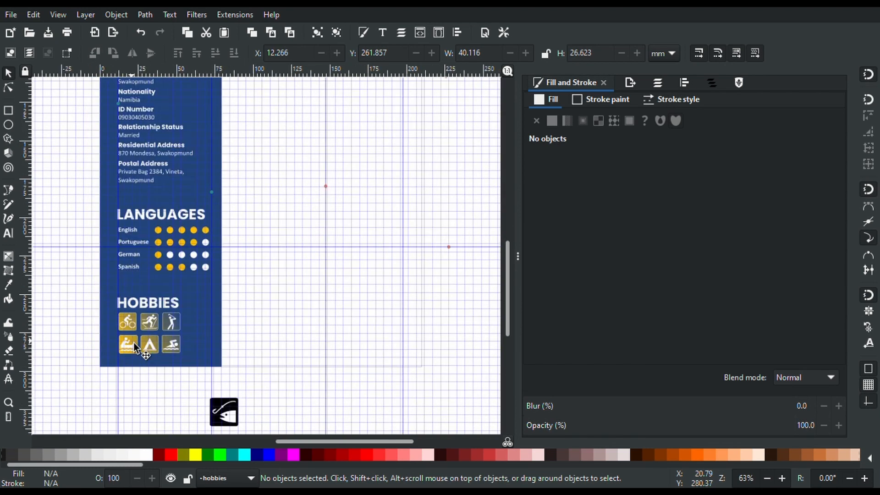
scroll(170, 228, "up", 10)
scroll(171, 227, "down", 5)
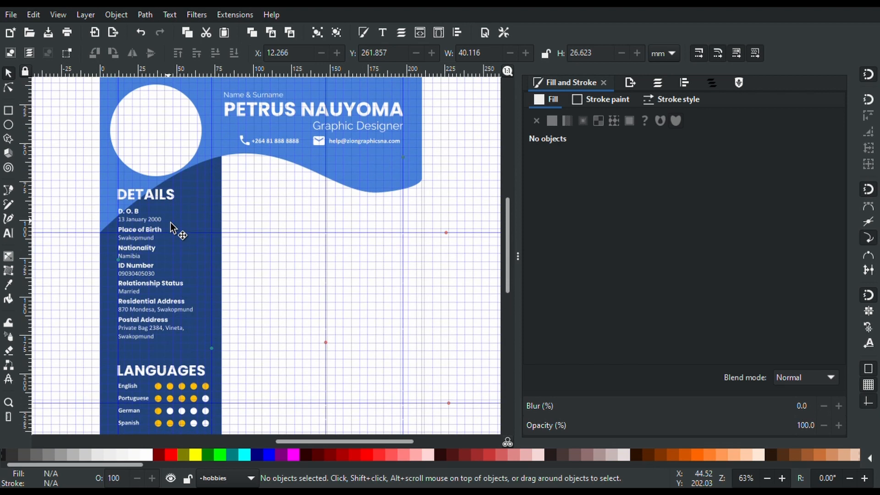
scroll(171, 228, "up", 1)
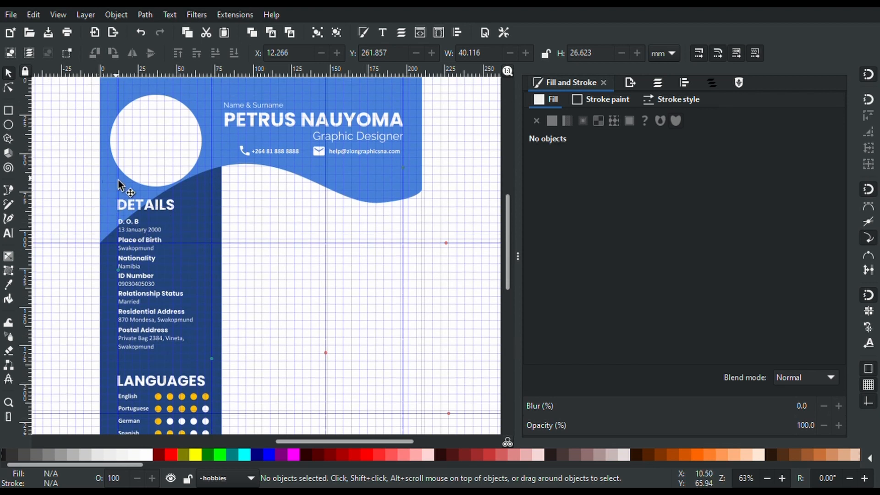
scroll(353, 236, "down", 5)
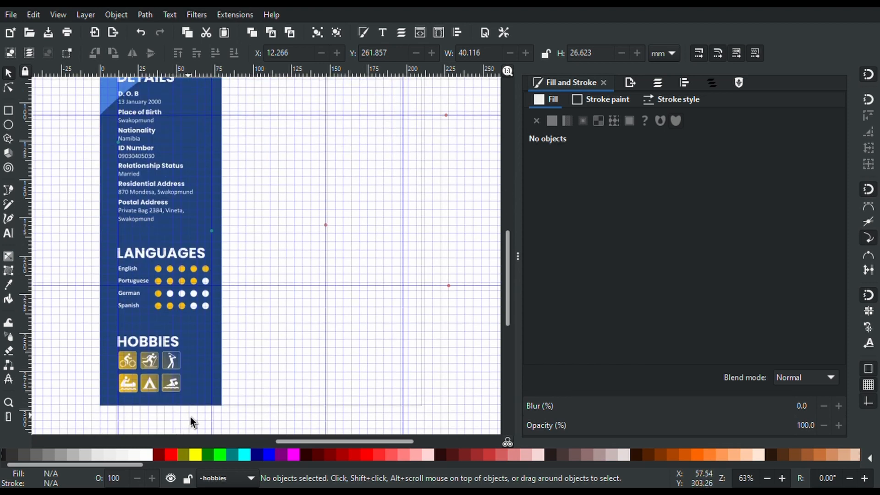
left_click_drag(190, 417, 138, 337)
scroll(137, 337, "up", 7)
scroll(137, 337, "down", 8)
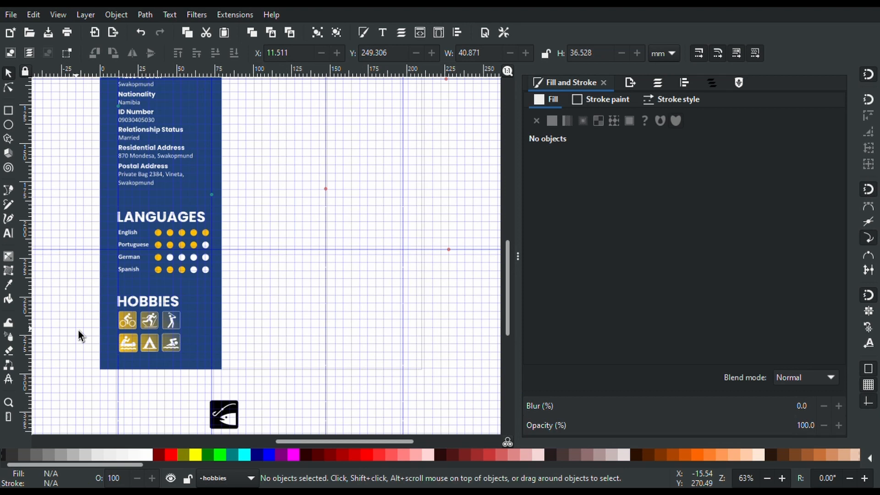
scroll(79, 336, "up", 5)
scroll(79, 334, "up", 5)
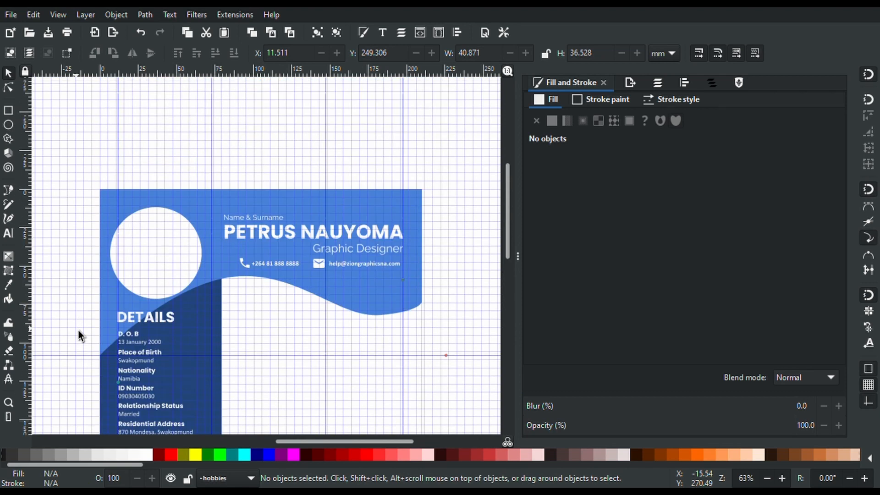
scroll(79, 334, "down", 6)
scroll(79, 333, "down", 3)
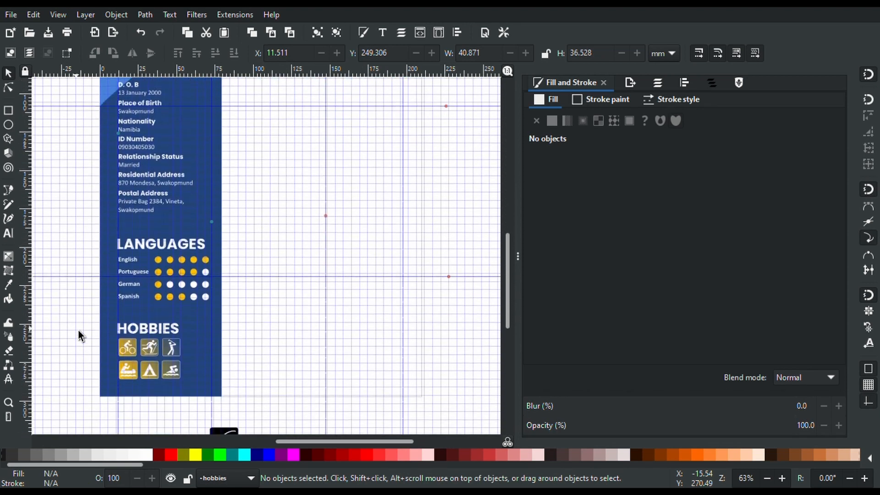
scroll(79, 334, "up", 1)
scroll(78, 336, "up", 3)
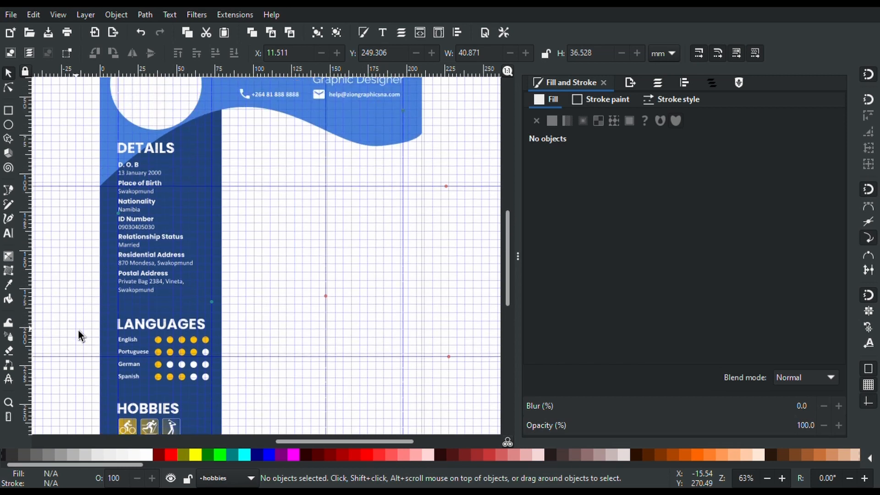
scroll(79, 336, "up", 3)
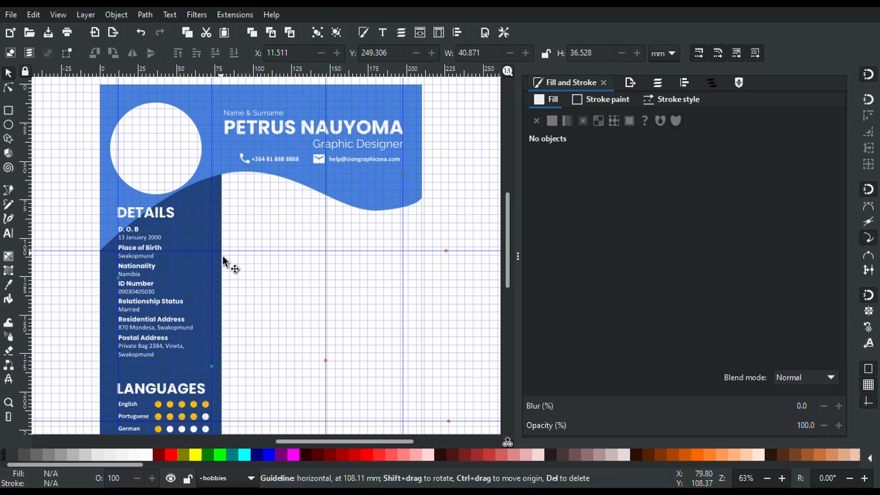
Draw a 7.5% grey rectangle on the bg layer below the header, right of the sidebar
left_click(13, 110)
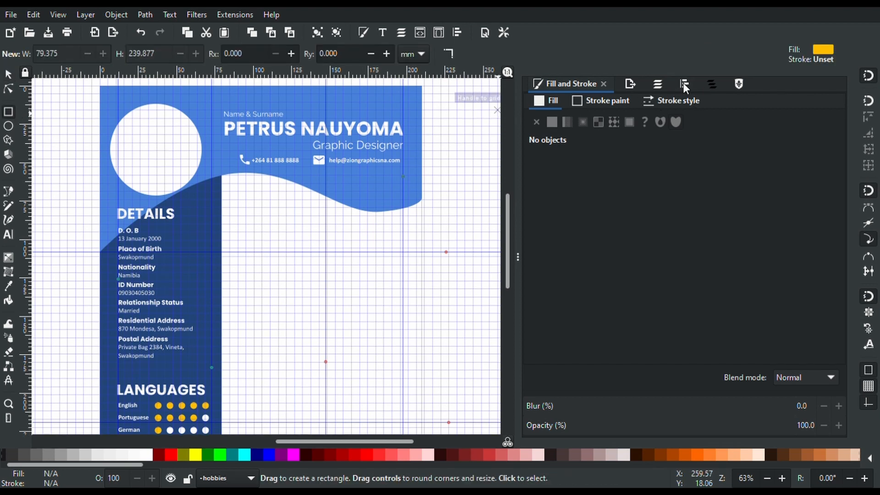
left_click(662, 79)
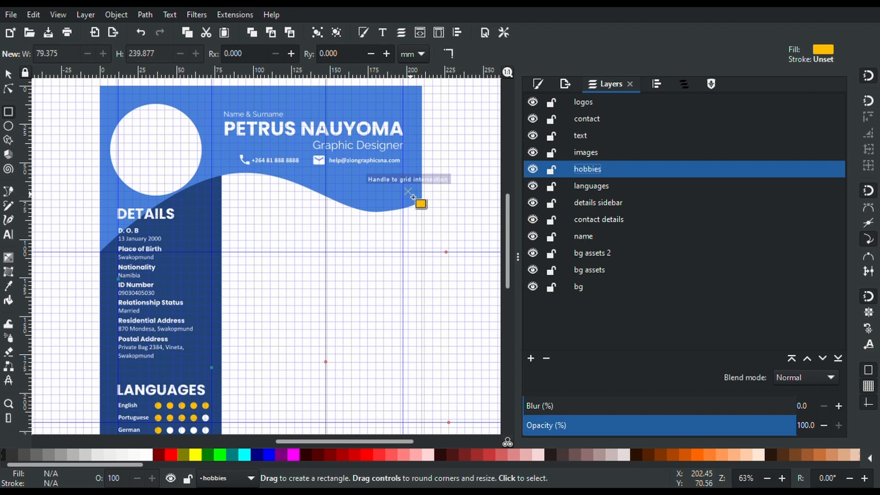
left_click(413, 197)
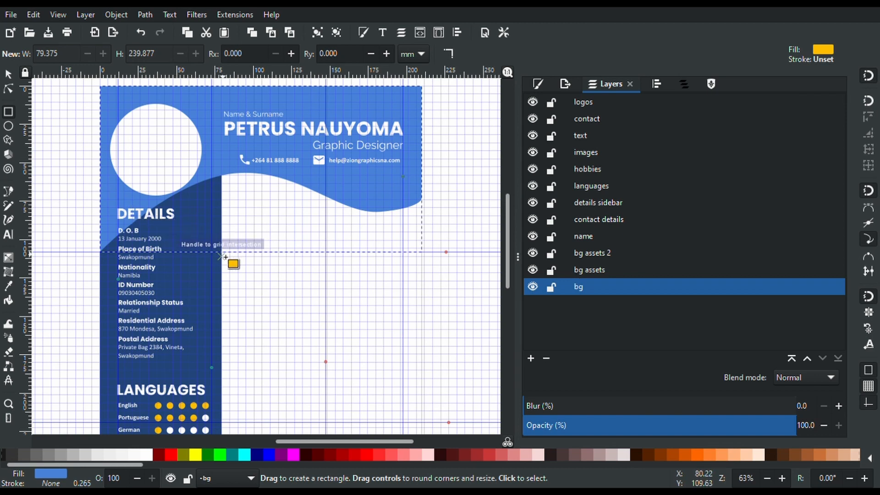
left_click_drag(224, 255, 426, 168)
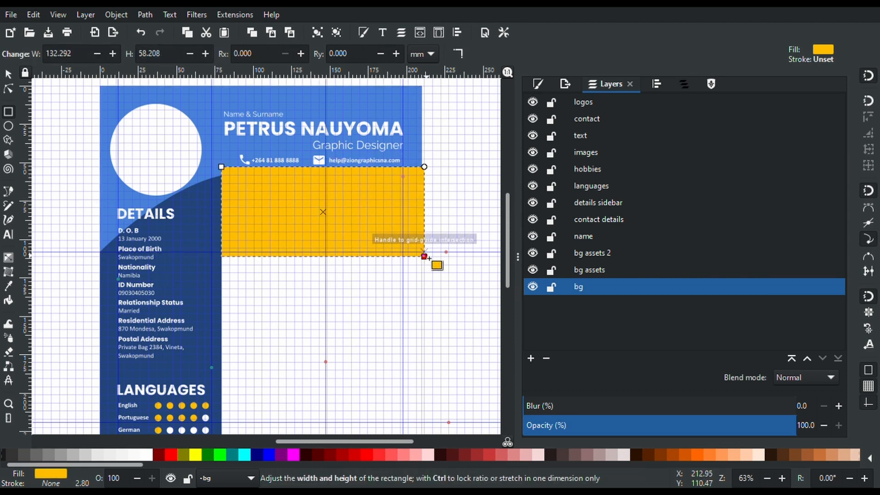
left_click_drag(425, 257, 424, 252)
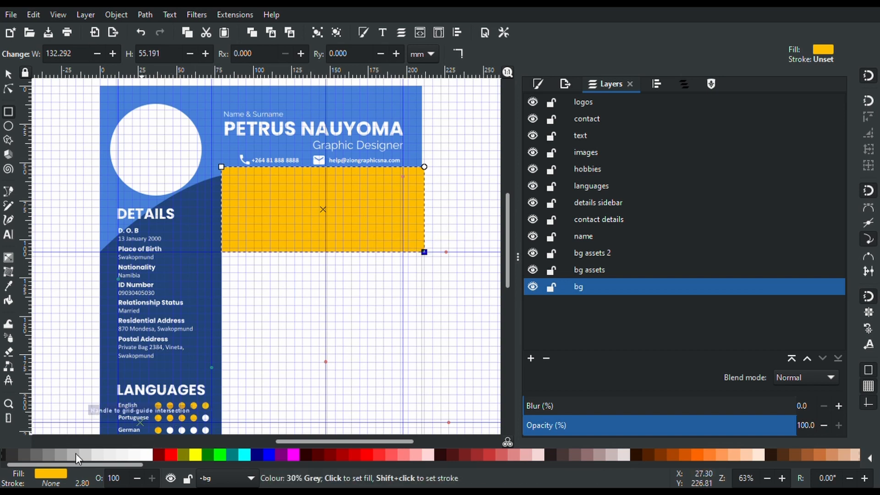
left_click(62, 455)
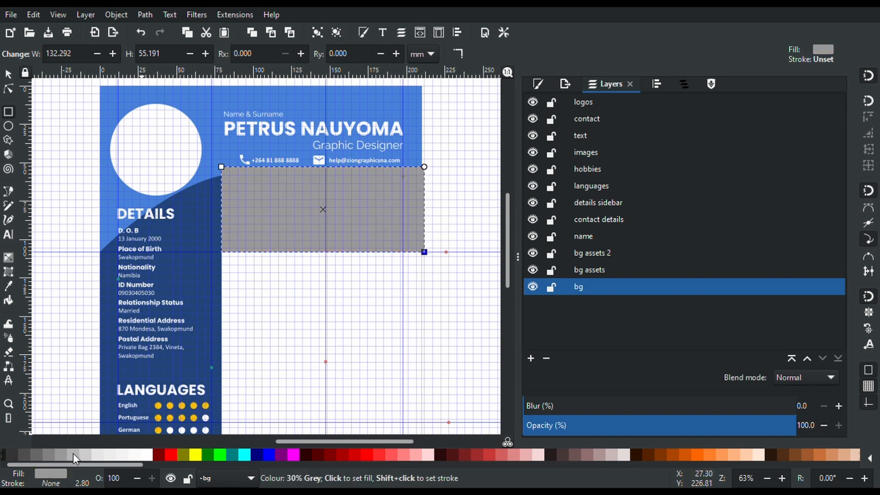
left_click(73, 453)
left_click(84, 452)
left_click(100, 453)
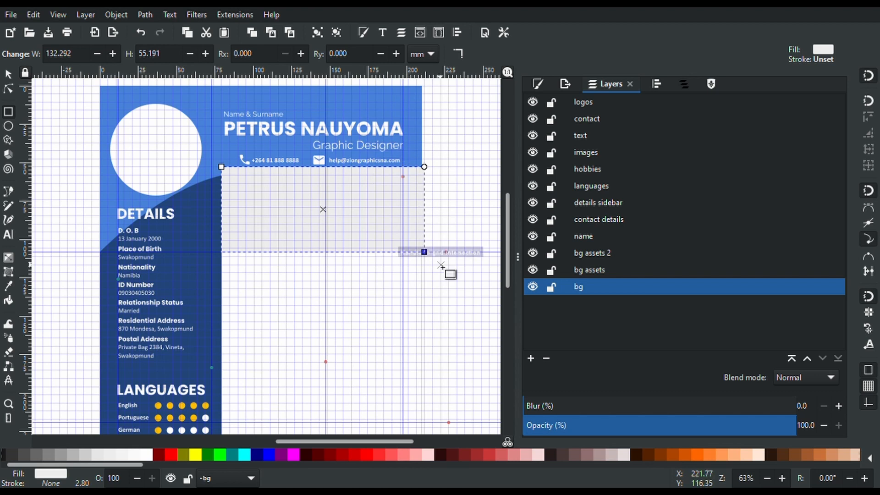
left_click_drag(423, 252, 420, 251)
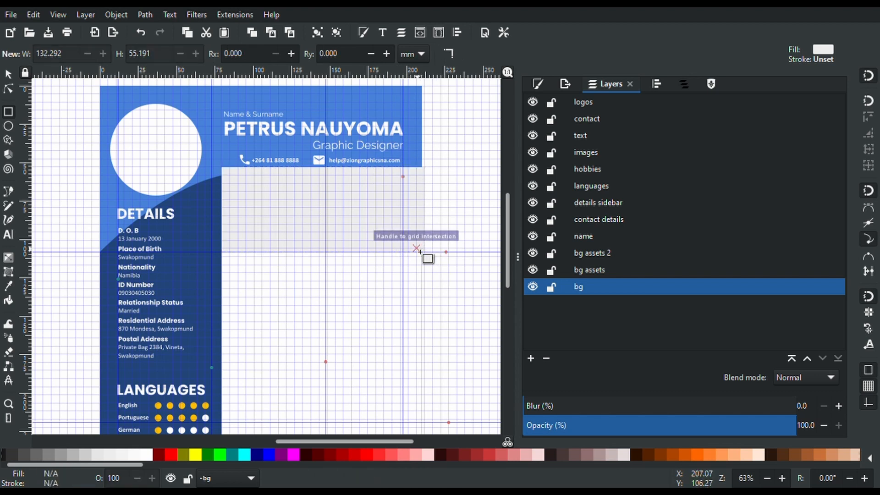
Hide the page grid and snap the grey rectangle's corner to the page edge
left_click(56, 13)
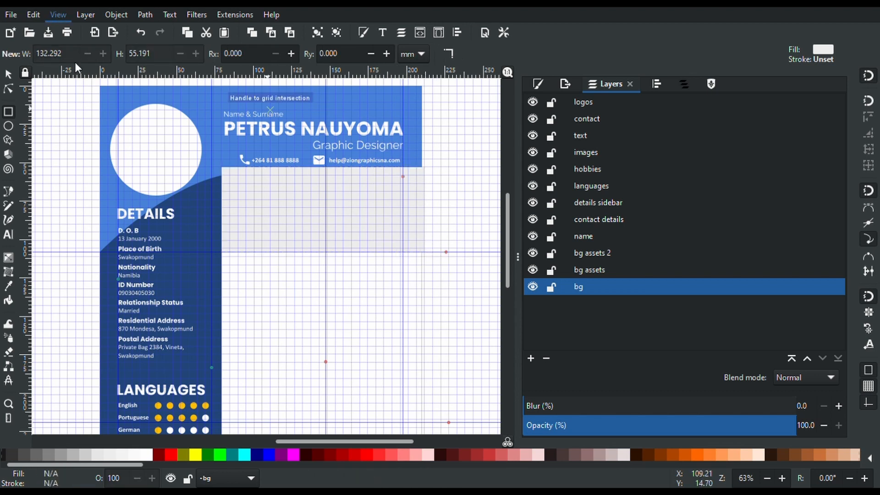
left_click(54, 127)
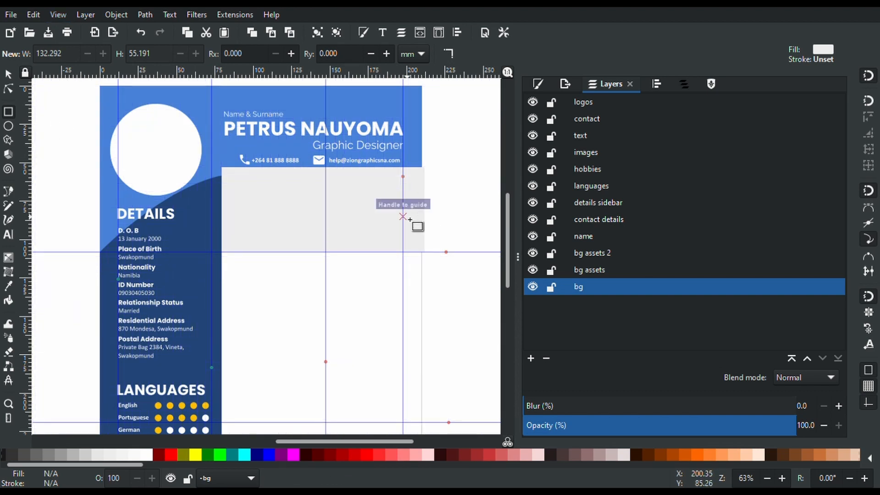
left_click(415, 227)
left_click_drag(428, 256, 427, 255)
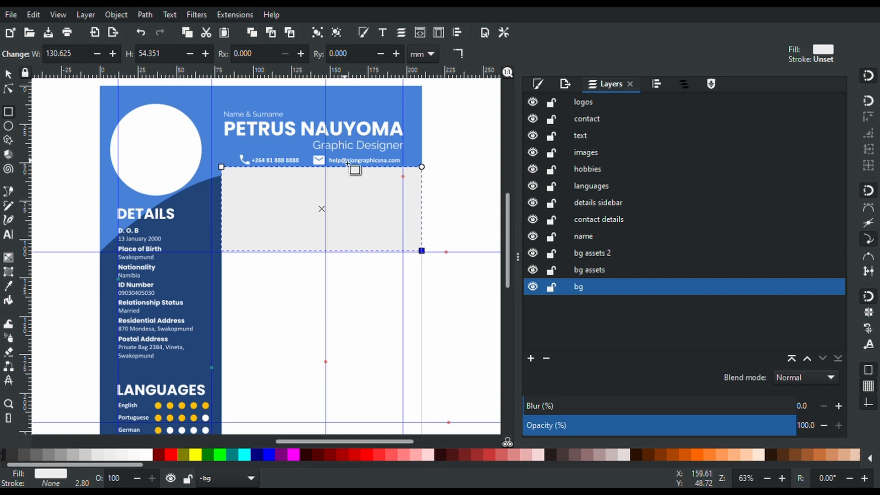
key("s")
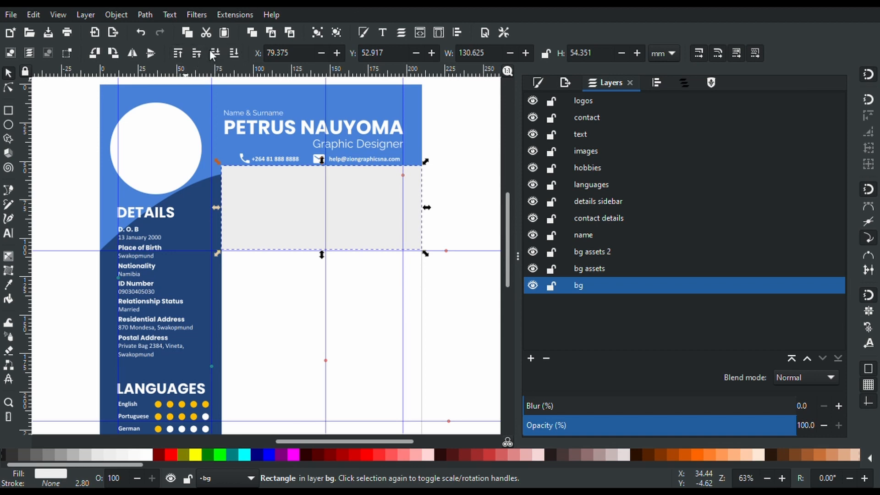
Lower the grey rectangle behind the blue header wave and select the wave
left_click(234, 53)
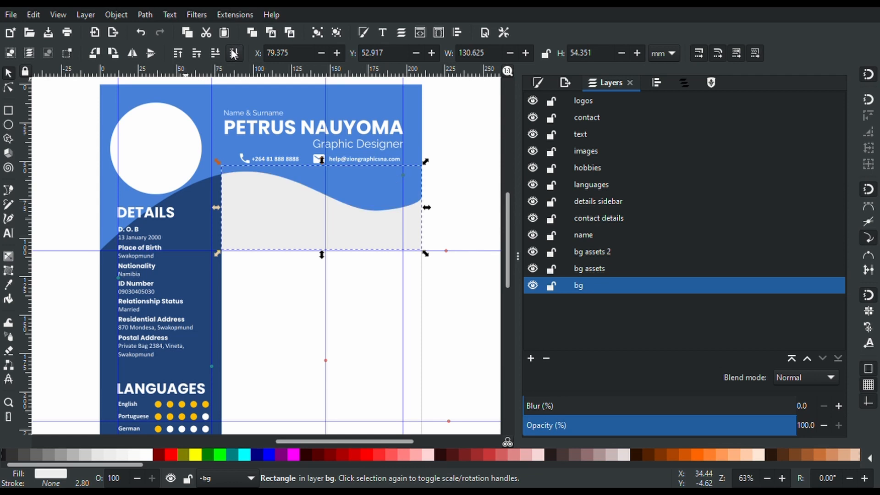
left_click(436, 189)
left_click(397, 202)
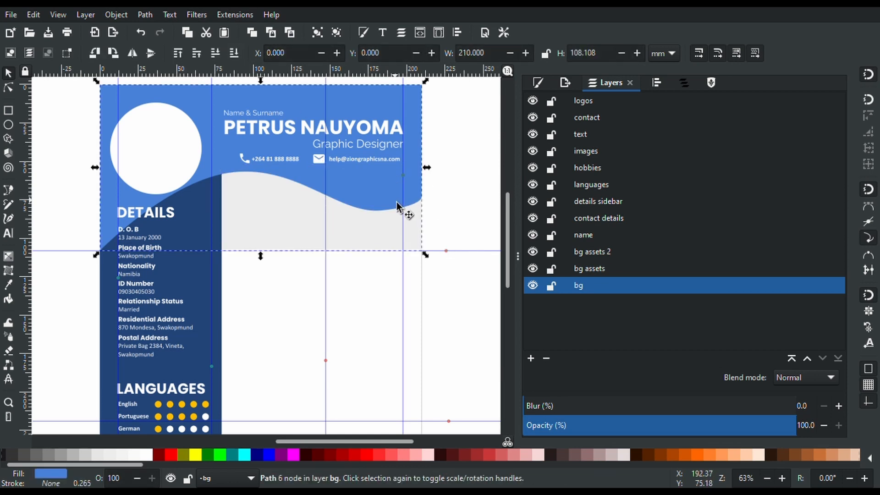
left_click(368, 198)
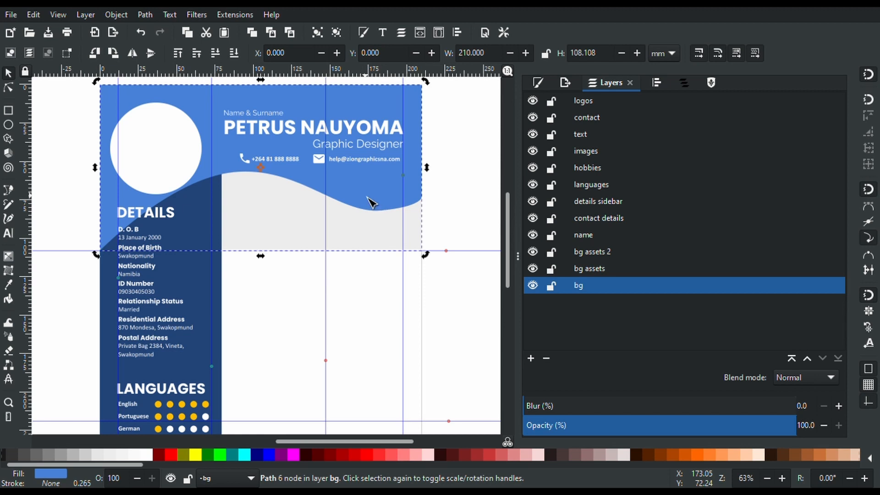
Edit the wave's nodes so its lower curve rises and the right corner meets the page edge
key("n")
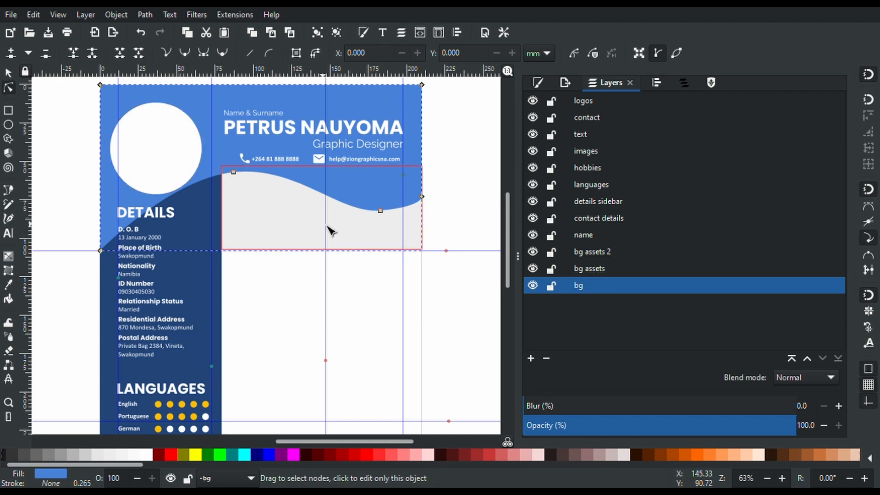
mouse_move(381, 212)
left_mouse_down()
mouse_move(382, 193)
mouse_move(383, 220)
left_mouse_up()
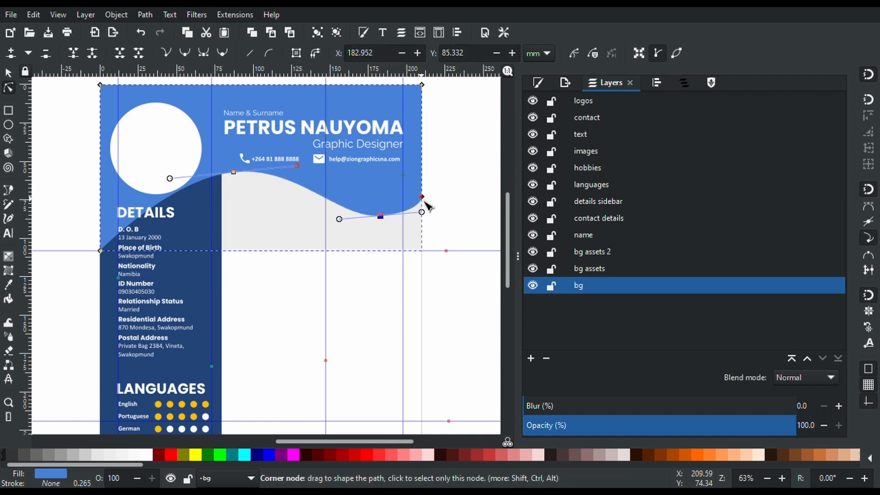
left_click_drag(424, 196, 431, 179)
left_click_drag(382, 215, 383, 192)
left_click(384, 217)
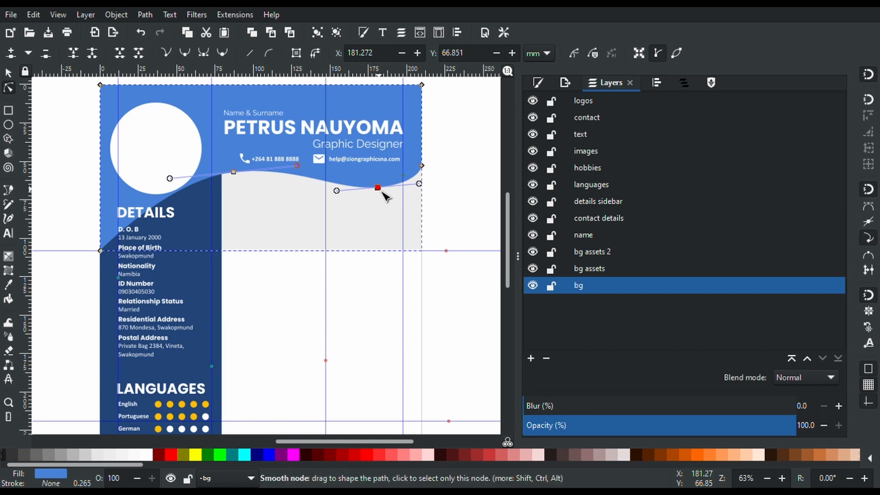
scroll(326, 220, "down", 5)
scroll(327, 221, "up", 4)
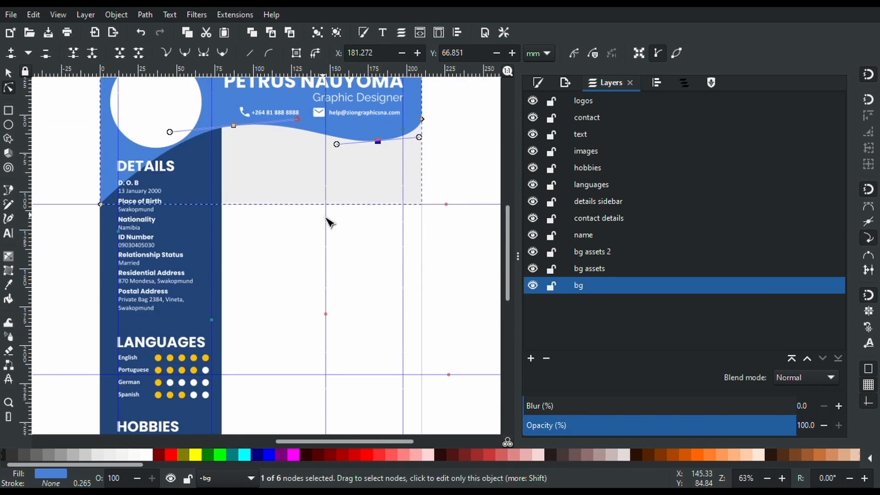
scroll(328, 222, "up", 1)
left_click(285, 237)
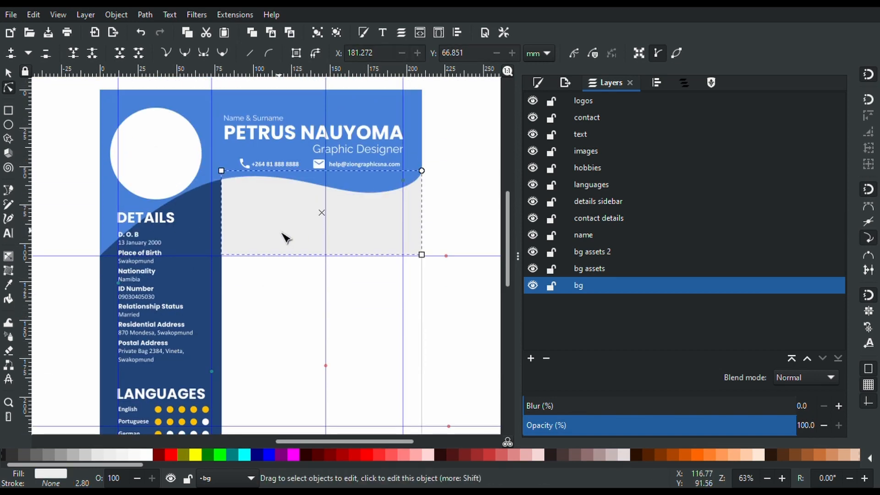
Add a new layer named 'About me' above the hobbies layer
key("s")
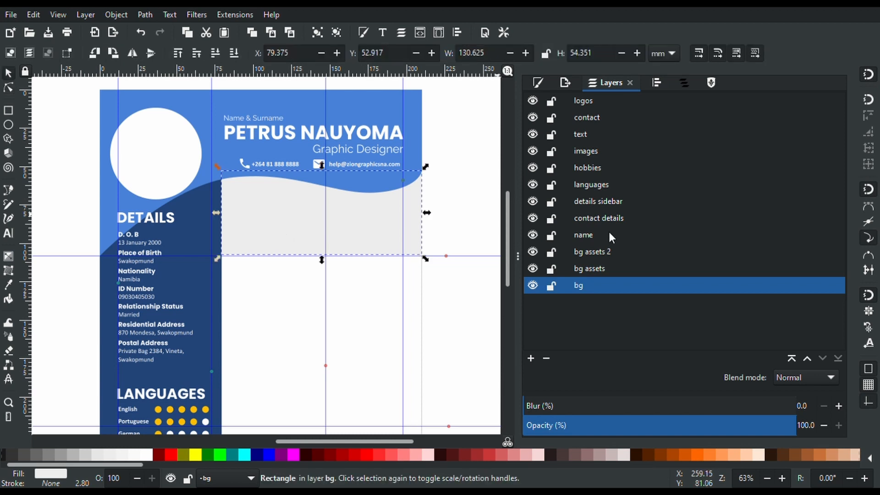
left_click(585, 232)
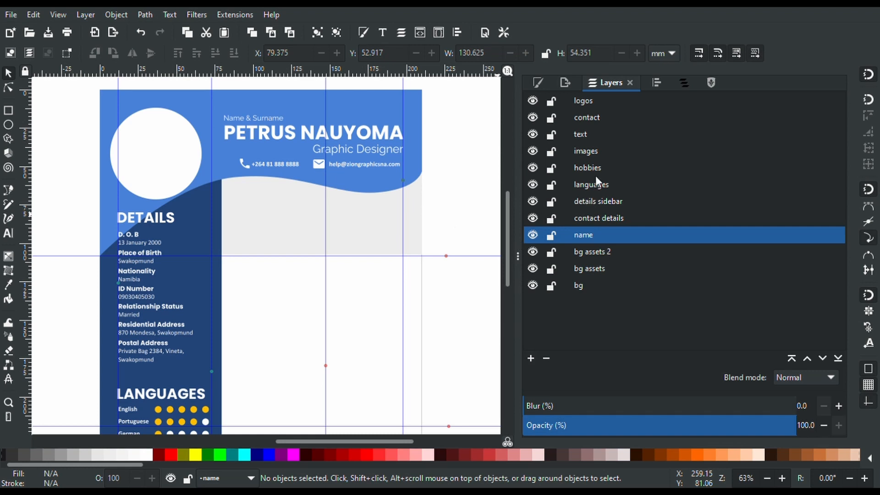
left_click(587, 165)
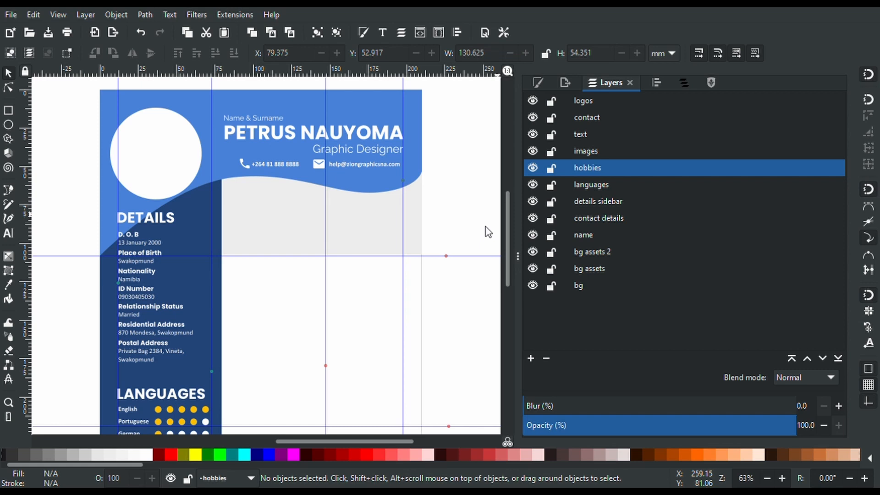
left_click(322, 199)
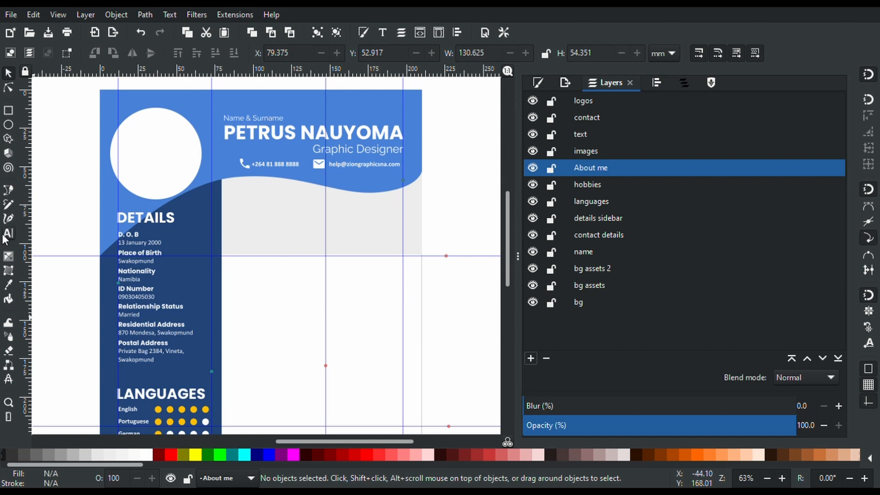
Stretch the grey panel to 55.191 mm tall onto the guide and make About me current
left_click(299, 241)
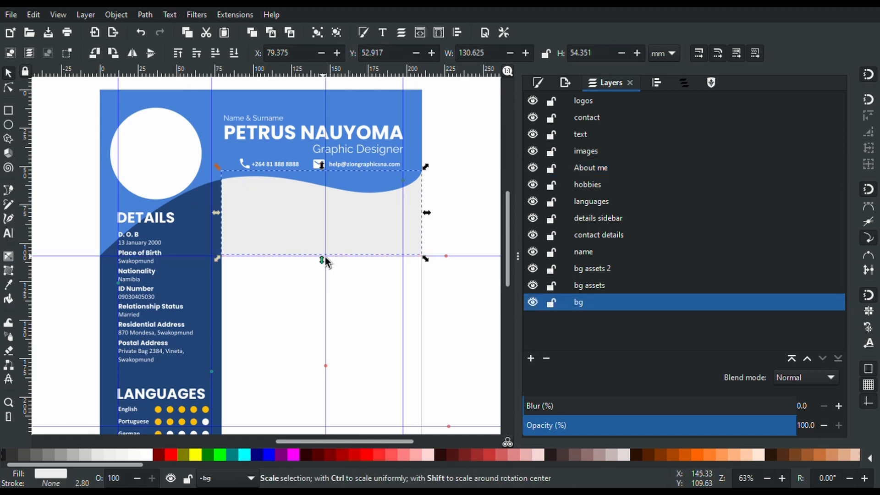
mouse_move(324, 259)
left_mouse_down()
mouse_move(321, 238)
mouse_move(323, 261)
left_mouse_up()
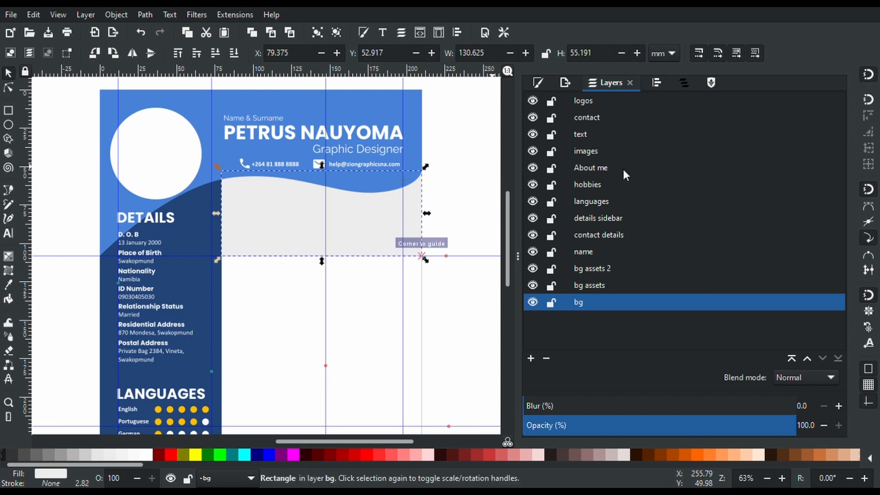
left_click(603, 174)
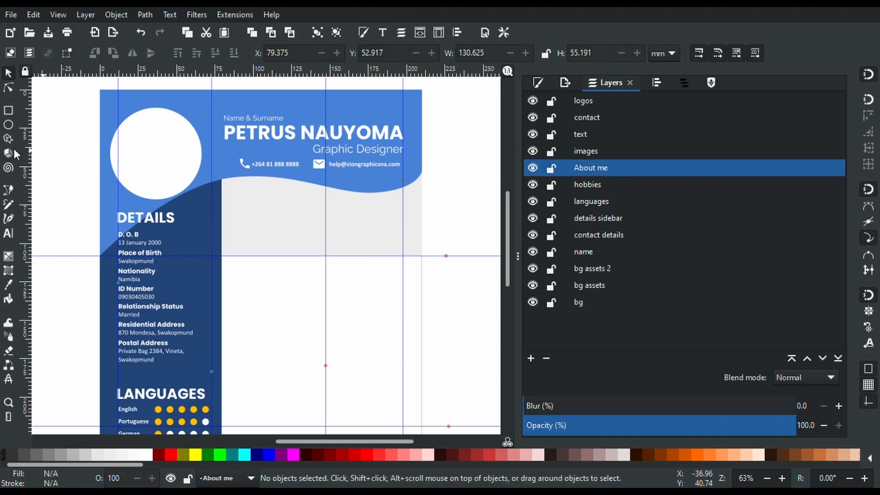
Draw an empty flowed-text frame spanning the grey panel, snapped to the guide
left_click(10, 232)
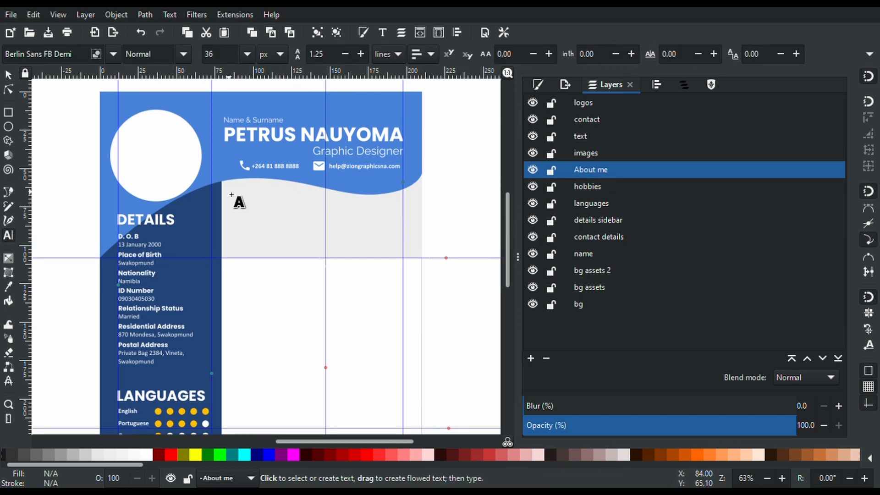
left_click_drag(232, 195, 404, 244)
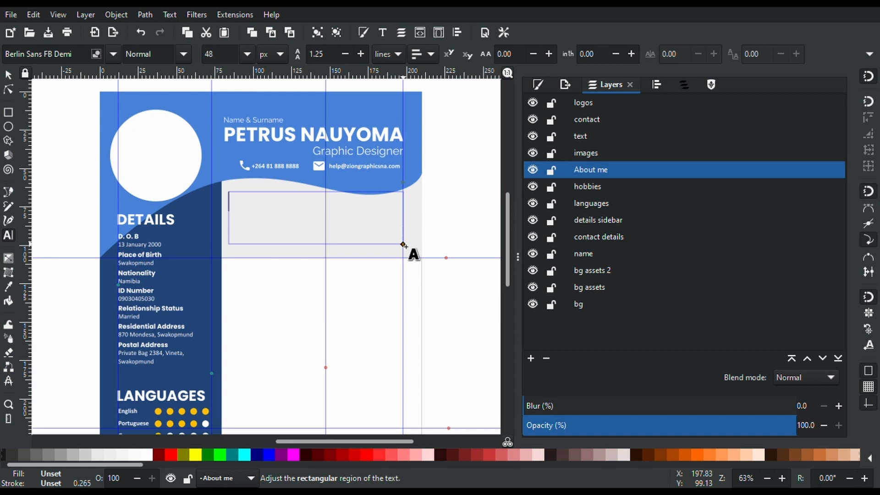
Set the flowed text frame's font to Calibri
type("a")
key("ctrl+a")
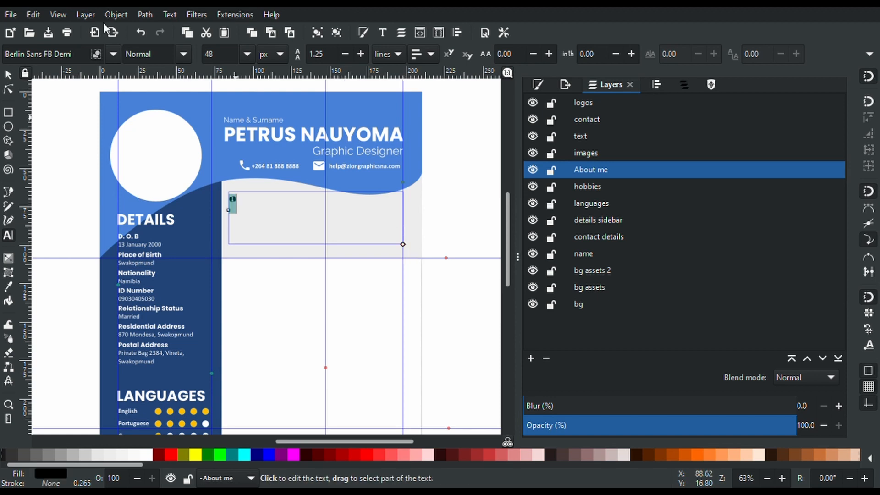
triple_click(74, 57)
type("Calib")
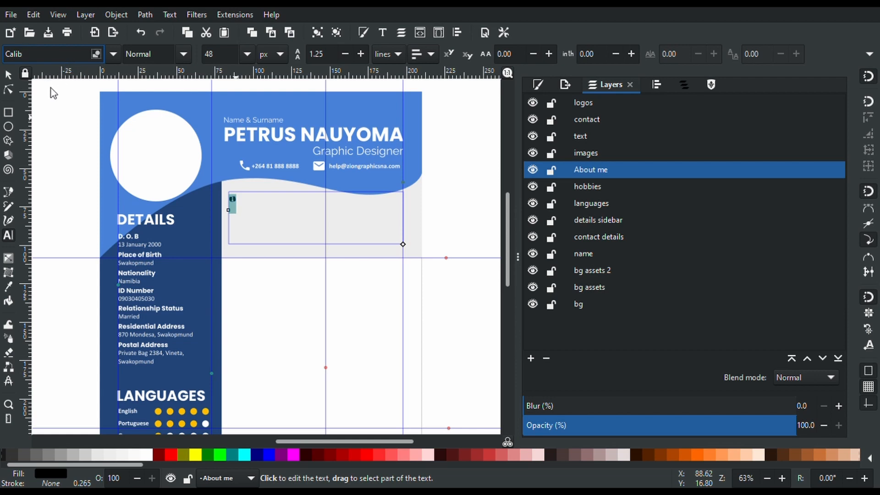
type("ri")
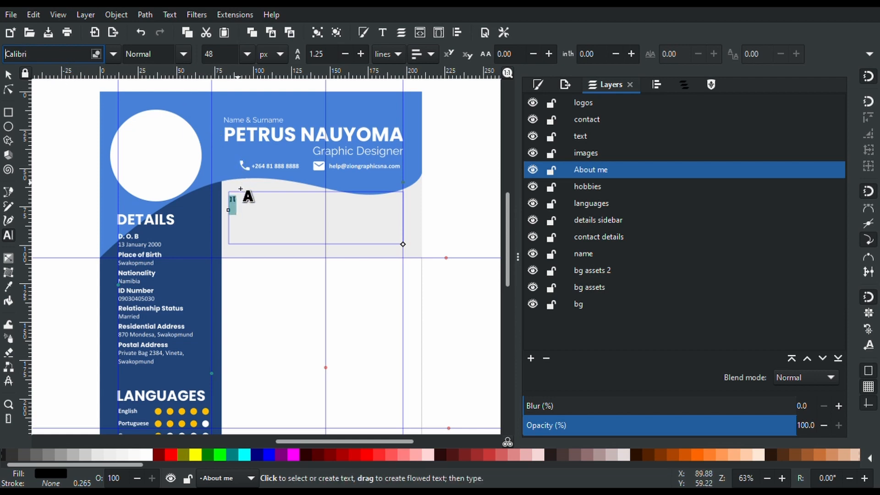
left_click(237, 202)
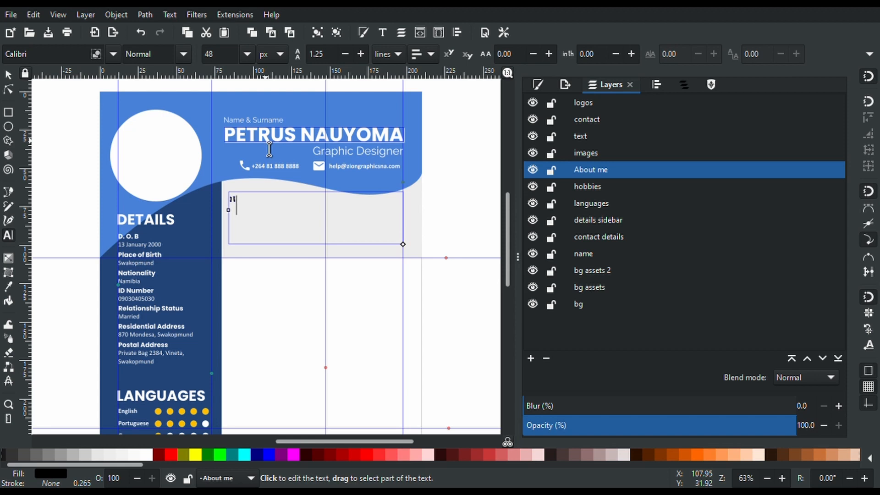
Type the quote opening 'I am a hard-working, innovative designer with an eye for…'
scroll(255, 212, "up", 1)
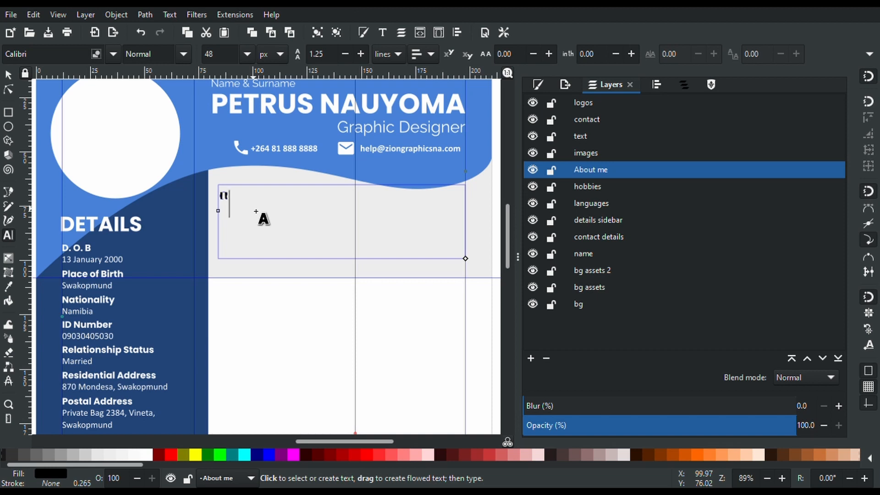
type("I am a hard-")
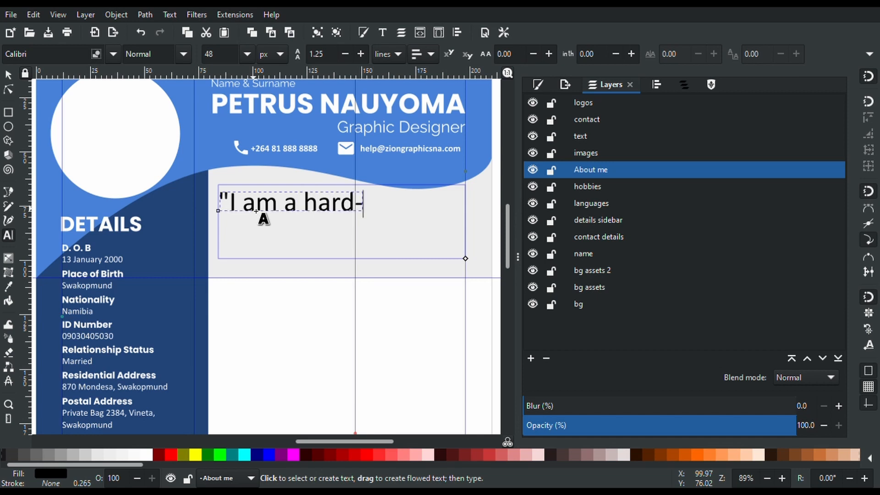
type("working fello")
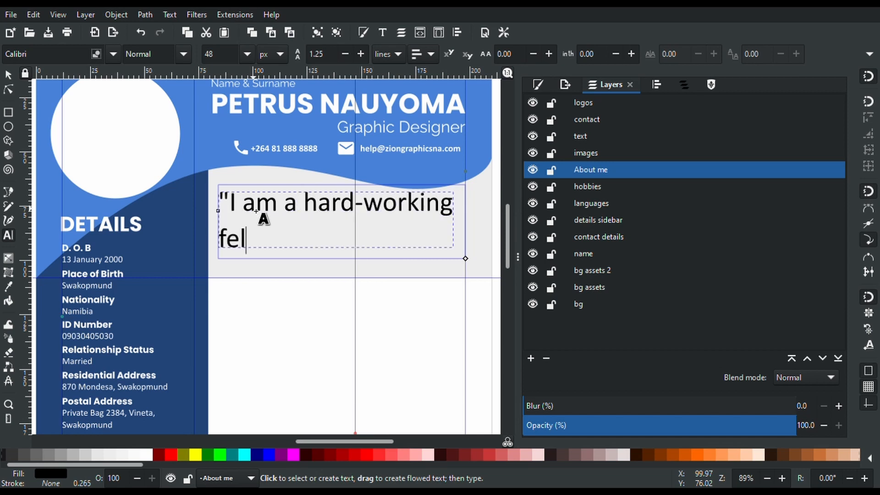
key("BackSpace")
key("BackSpace")
key("BackSpace")
key("BackSpace")
key("BackSpace")
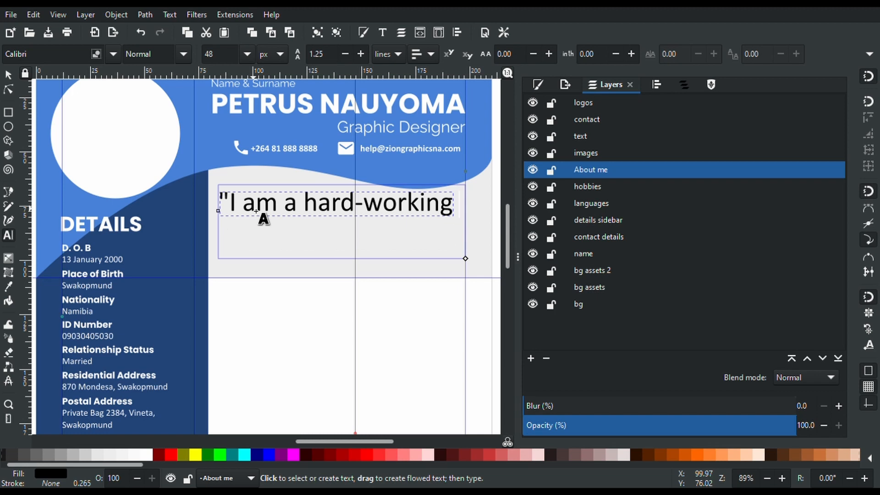
type(", innov")
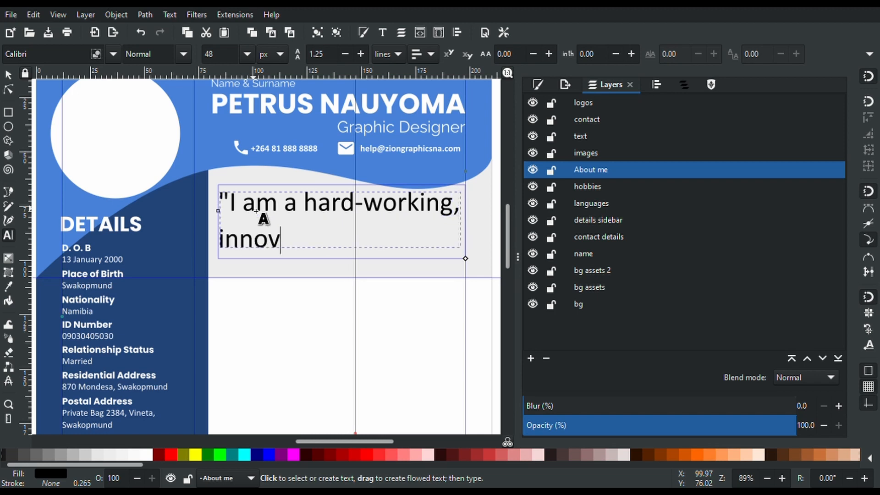
type("ative designer")
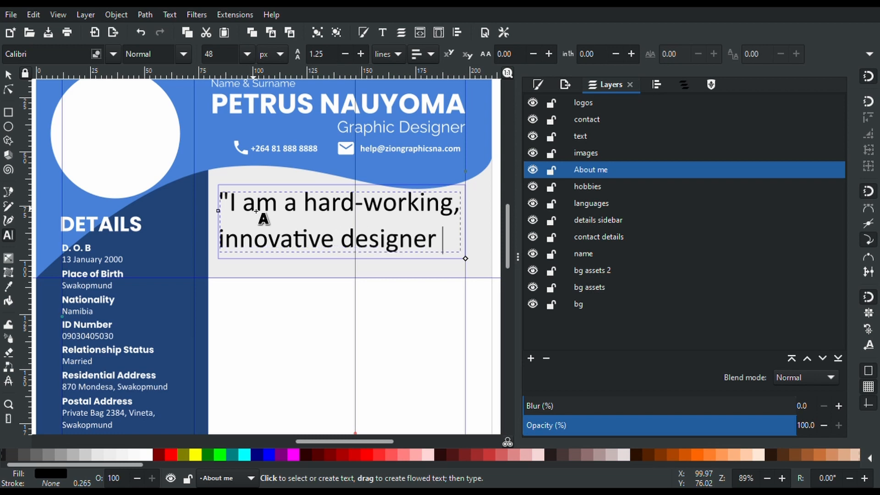
key("Return")
type("with an eye for ")
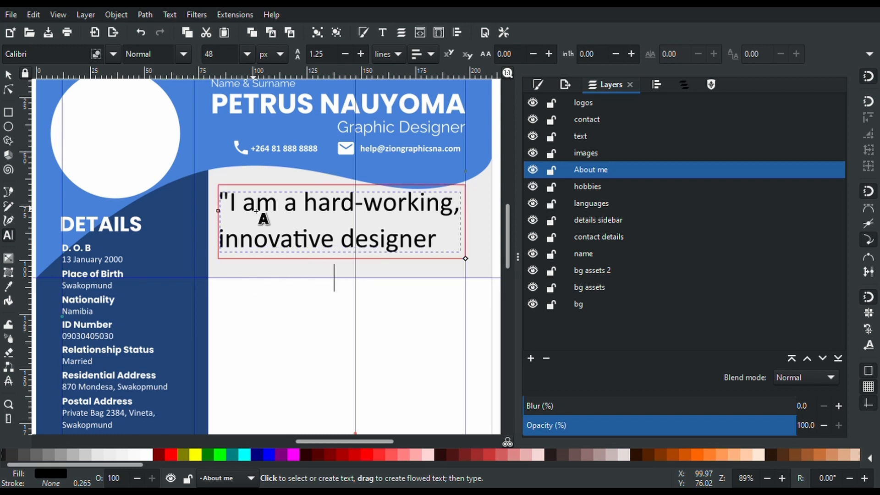
type("ye for origin")
Resize the whole Calibri quote to 20 px and centre-align its lines
key("ctrl+a")
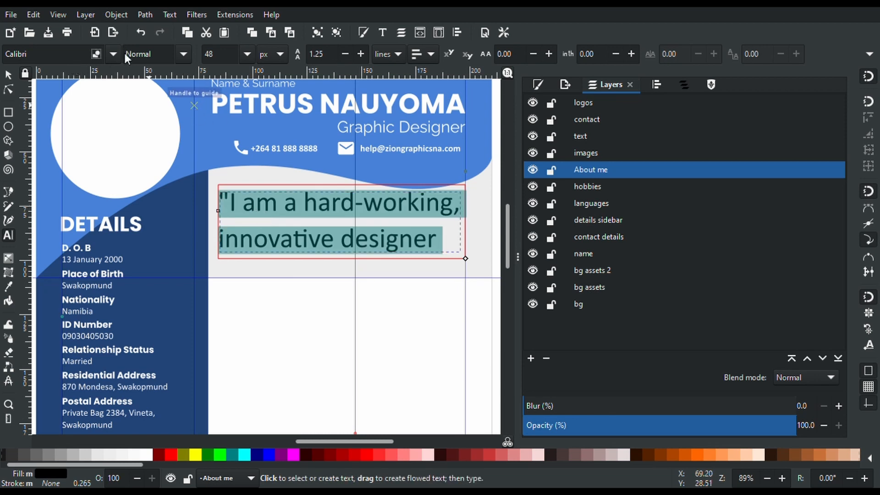
double_click(215, 54)
type("1")
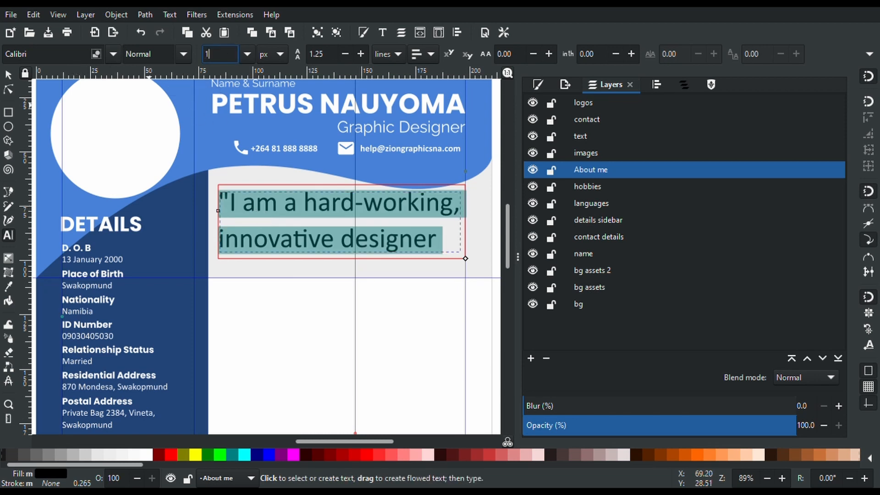
type("6")
key("Return")
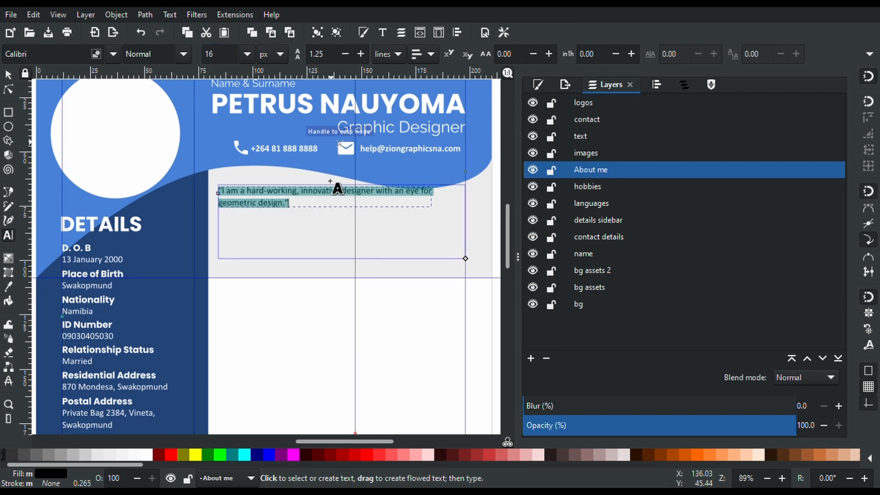
scroll(244, 217, "up", 8)
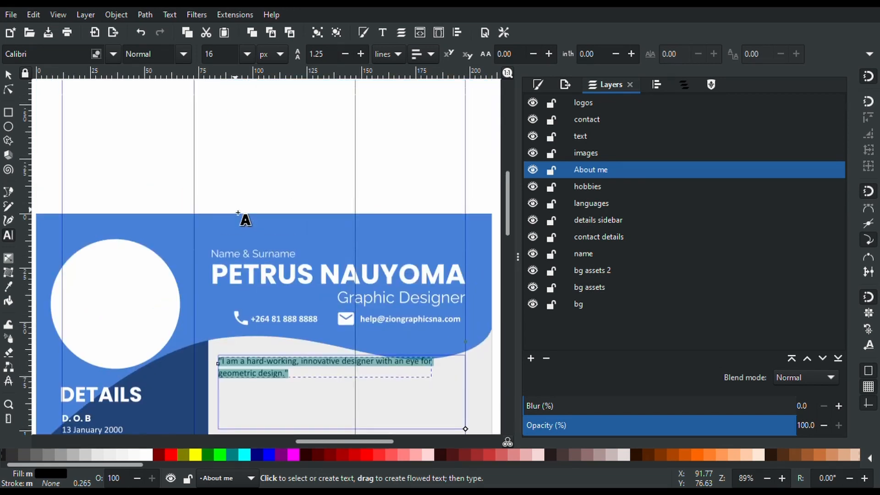
scroll(244, 220, "down", 3)
left_click(233, 61)
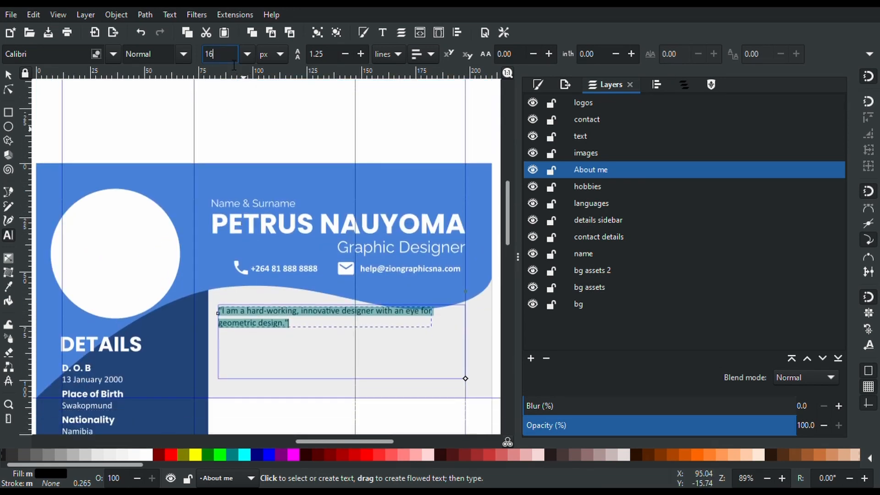
key("BackSpace")
key("BackSpace")
type("20")
key("Return")
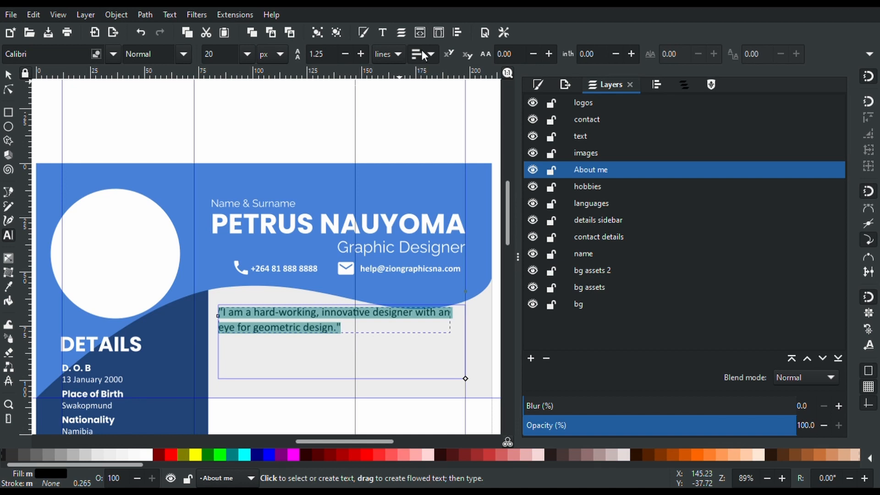
key("ctrl+e")
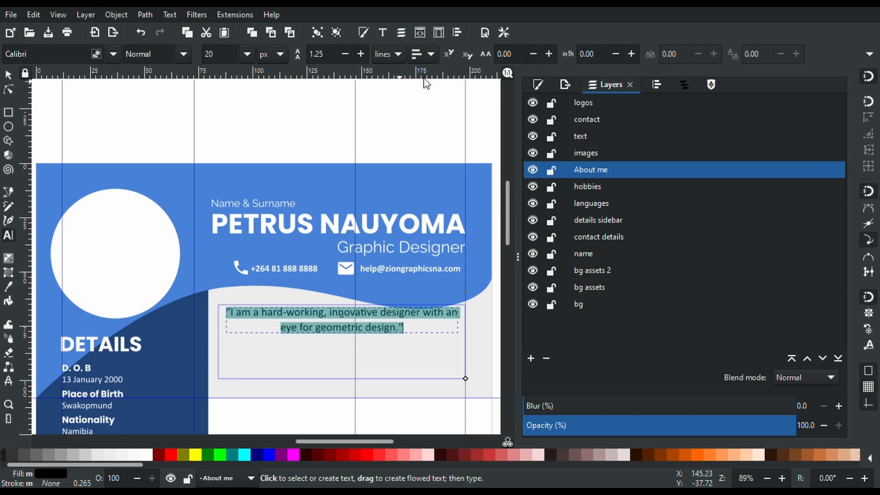
Lower the quote slightly and centre it horizontally on the grey box
left_click(7, 76)
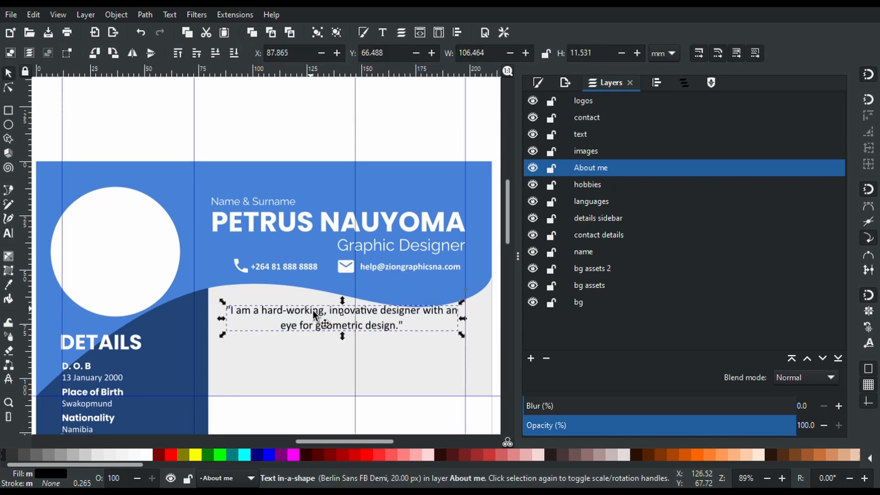
left_click_drag(313, 313, 315, 322)
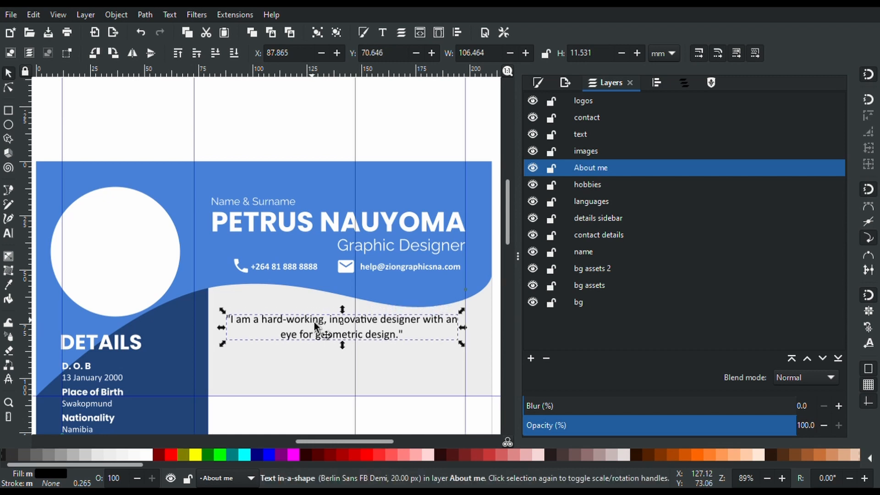
left_click(433, 378, "shift")
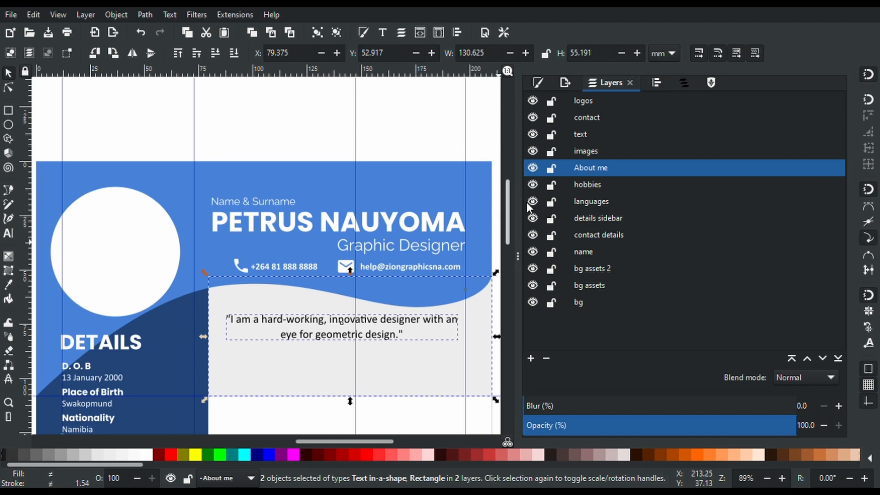
left_click(658, 82)
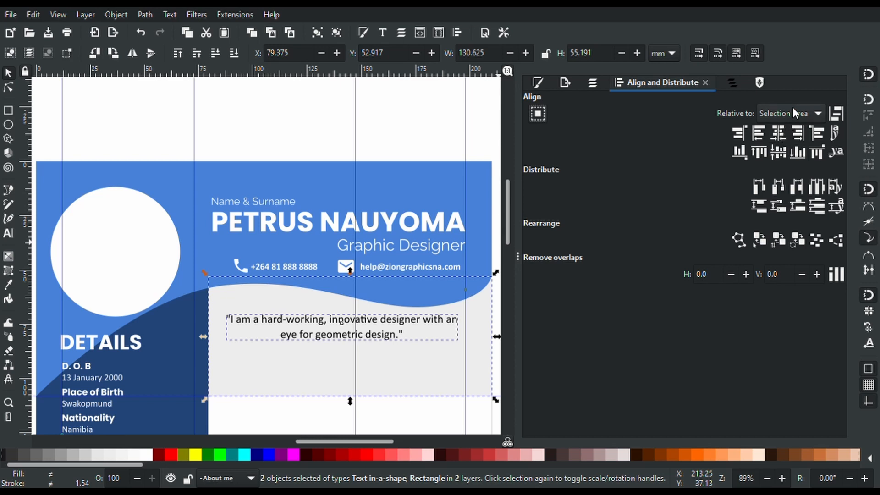
left_click(779, 134)
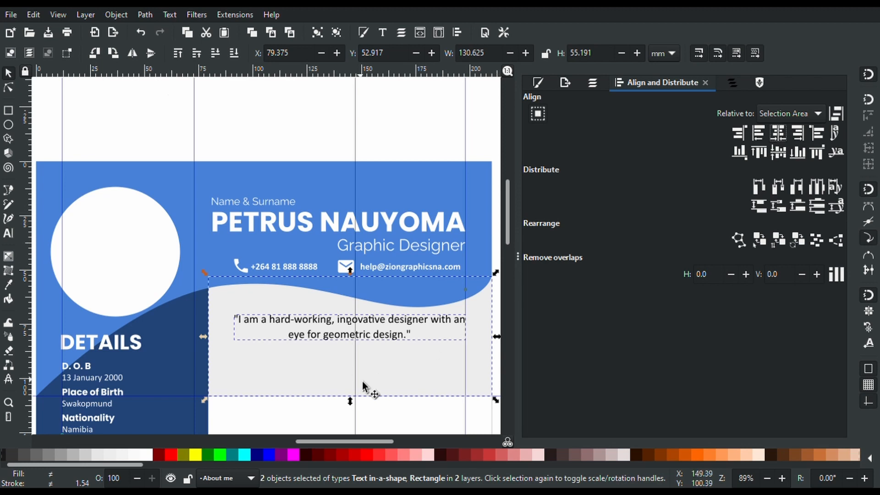
scroll(363, 387, "down", 10)
scroll(363, 382, "up", 12)
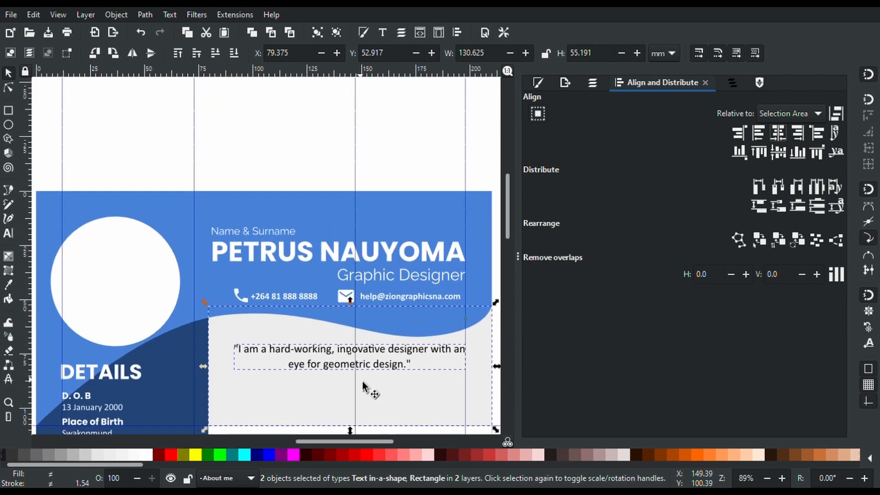
scroll(362, 376, "down", 8)
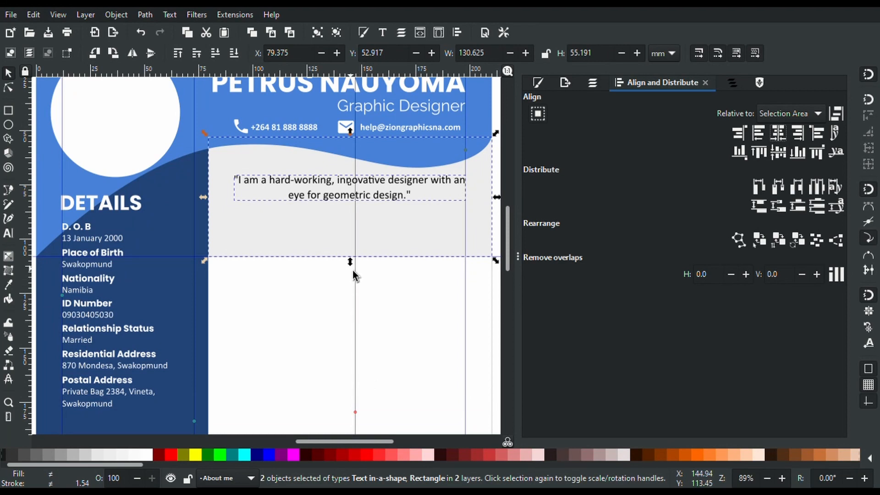
Shorten the grey box to 36.183 mm tall so it fits the quote
left_click(367, 293)
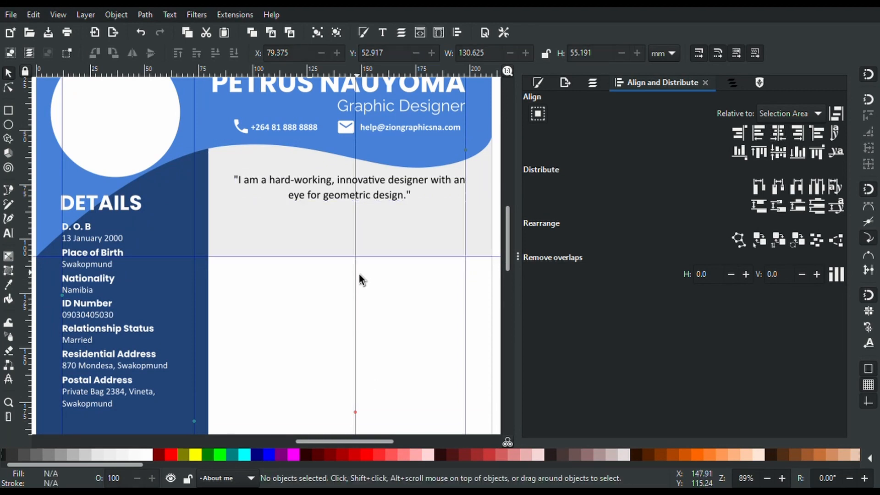
left_click(353, 241)
left_click_drag(349, 267, 350, 226)
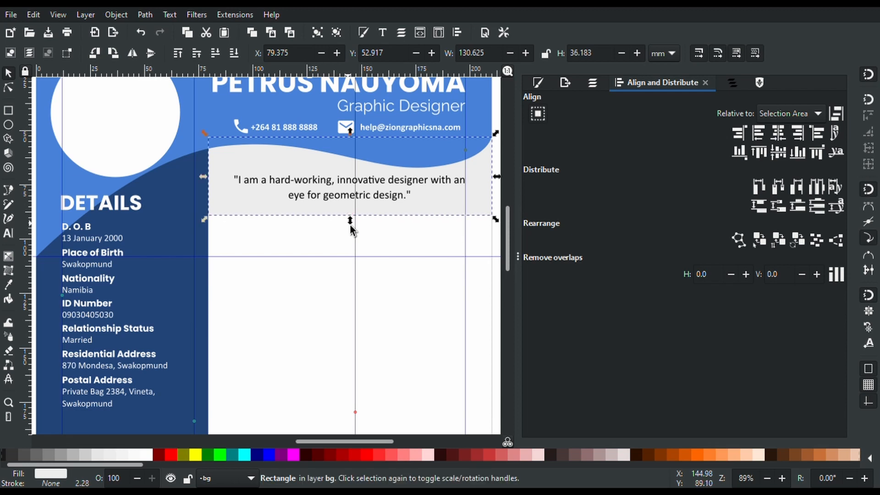
scroll(350, 225, "down", 2, "ctrl")
scroll(353, 223, "down", 5)
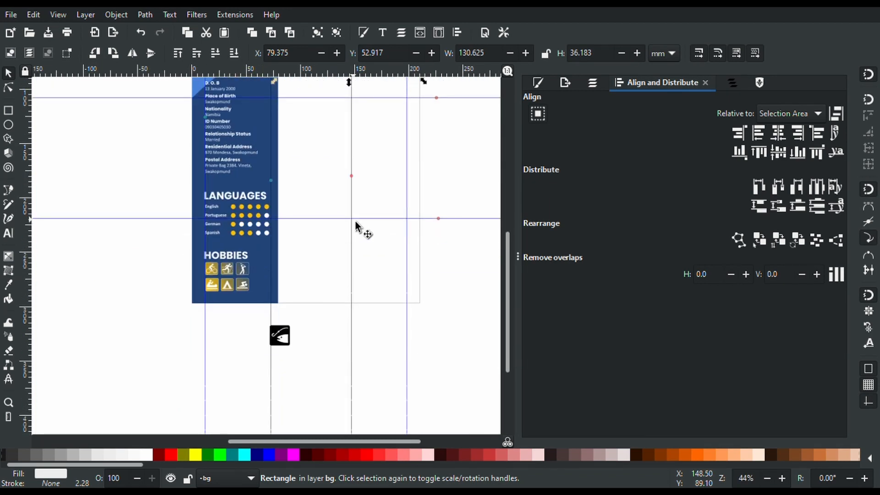
scroll(355, 222, "up", 5)
scroll(355, 225, "down", 1)
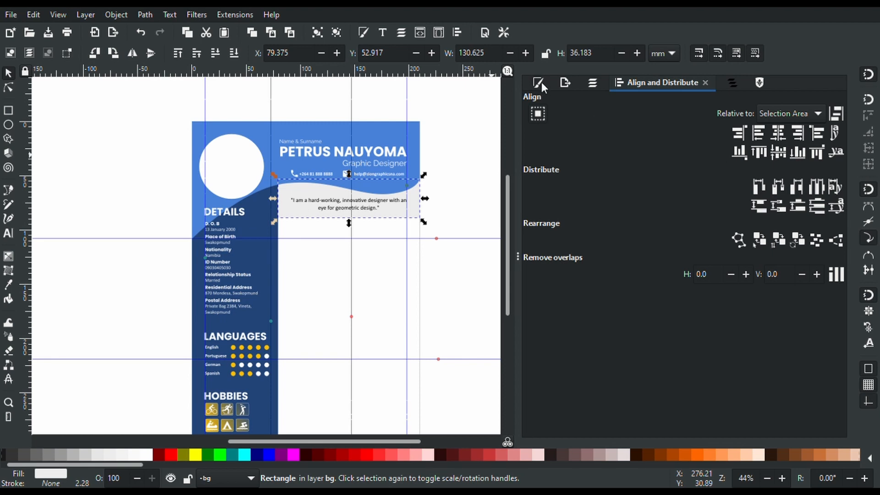
Delete the 'text' and 'contact' layers, then select the About me layer
left_click(591, 83)
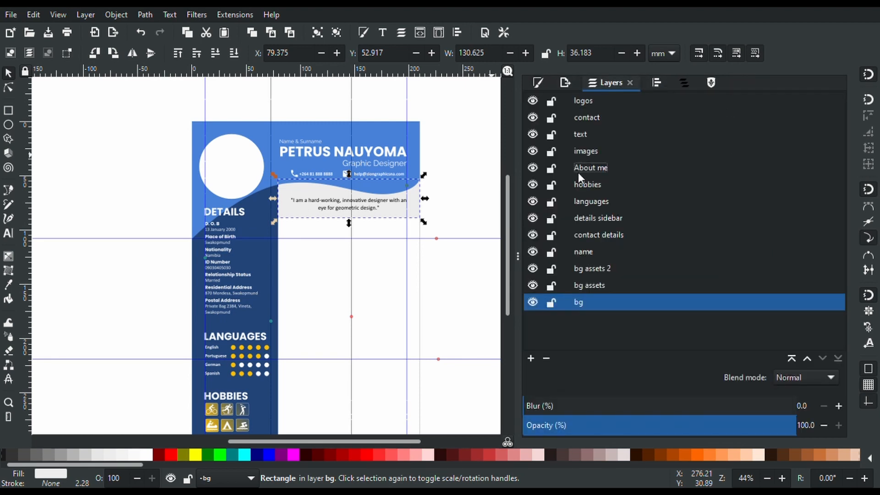
left_click(587, 139)
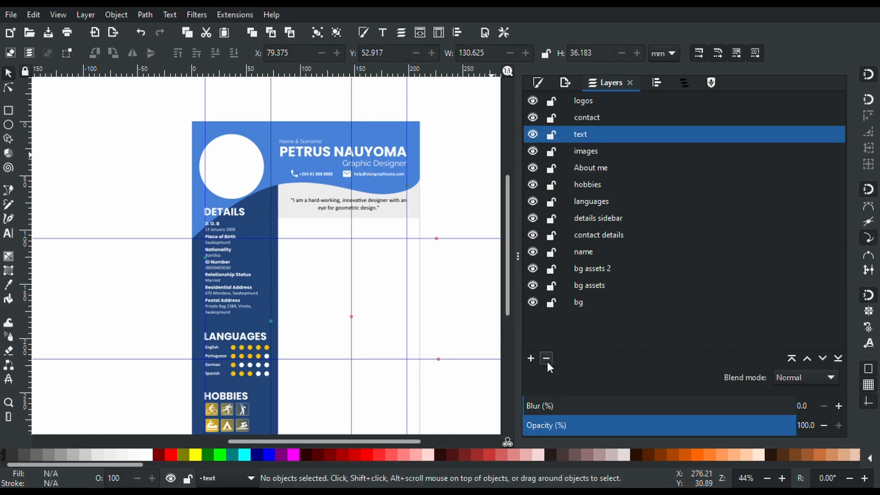
left_click(547, 359)
left_click(588, 119)
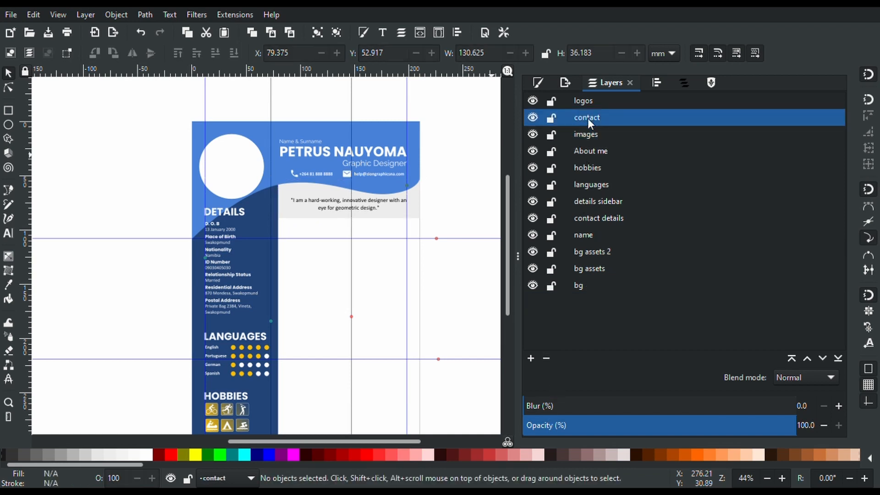
left_click(549, 354)
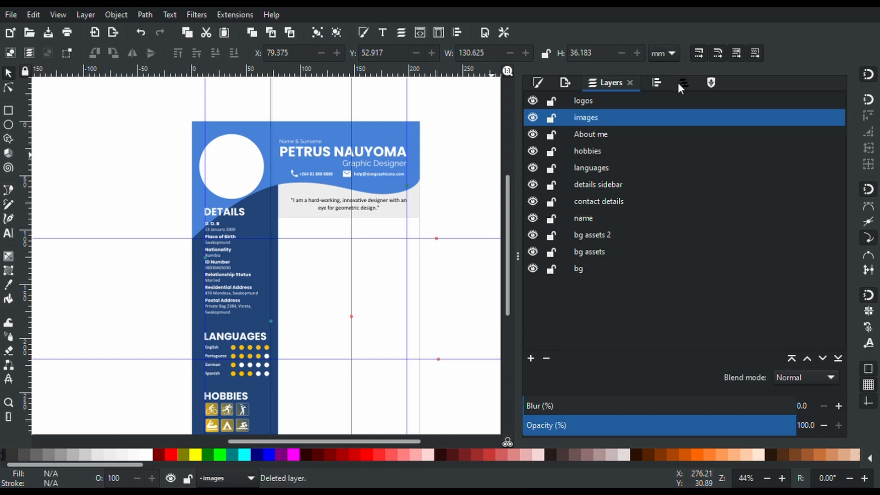
left_click(591, 131)
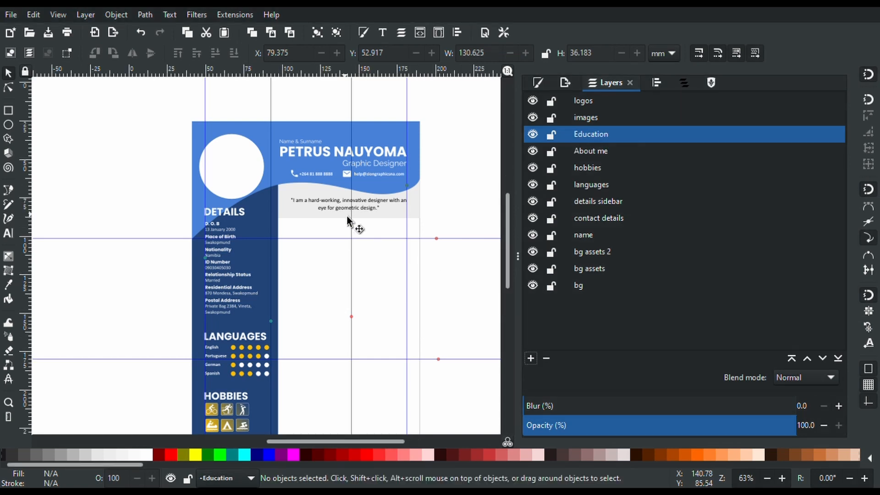
Paste a copy of the DETAILS heading into the Education layer below the quote
scroll(347, 217, "up", 1)
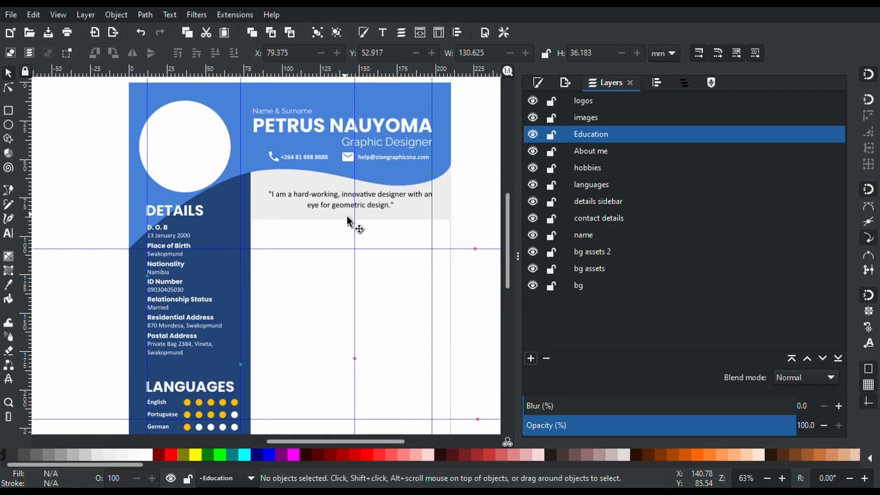
left_click(191, 213)
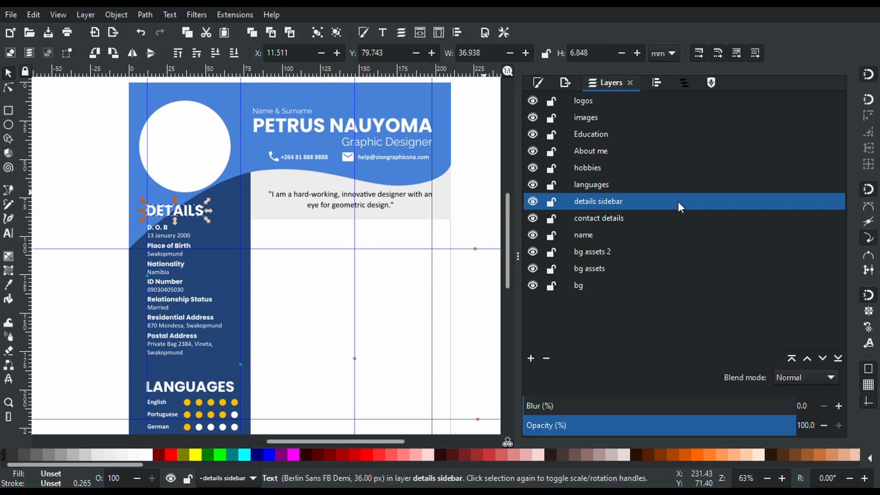
left_click(602, 134)
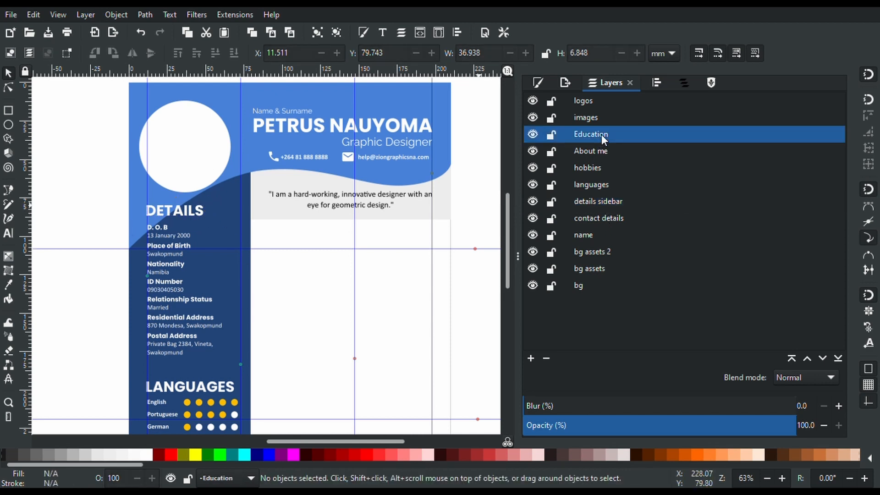
left_click(319, 292)
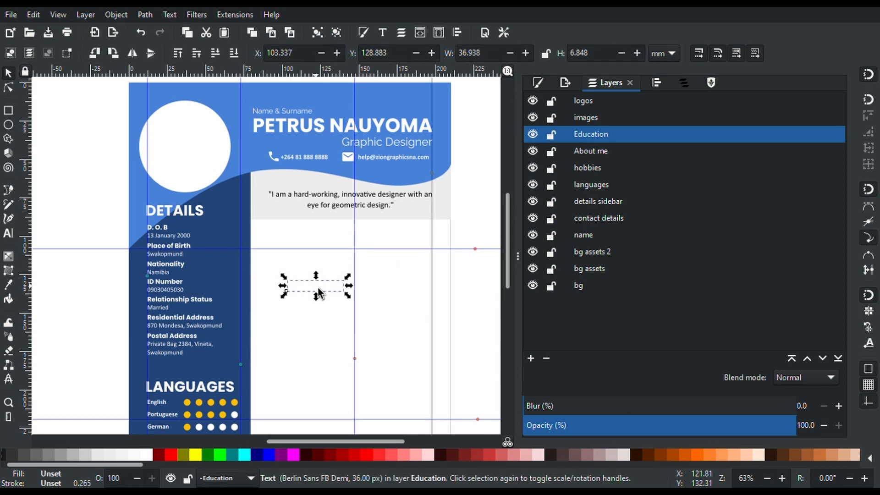
left_click_drag(319, 292, 356, 231)
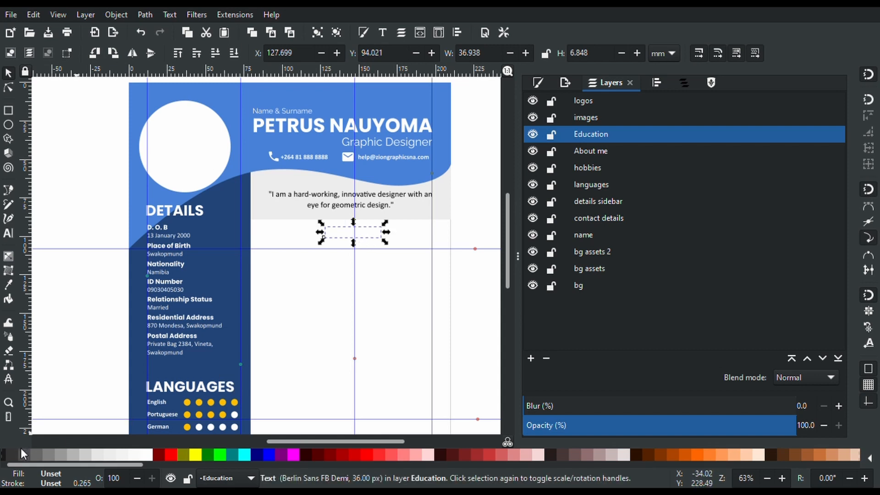
Colour the copied heading 80% grey from the palette
left_click(5, 455)
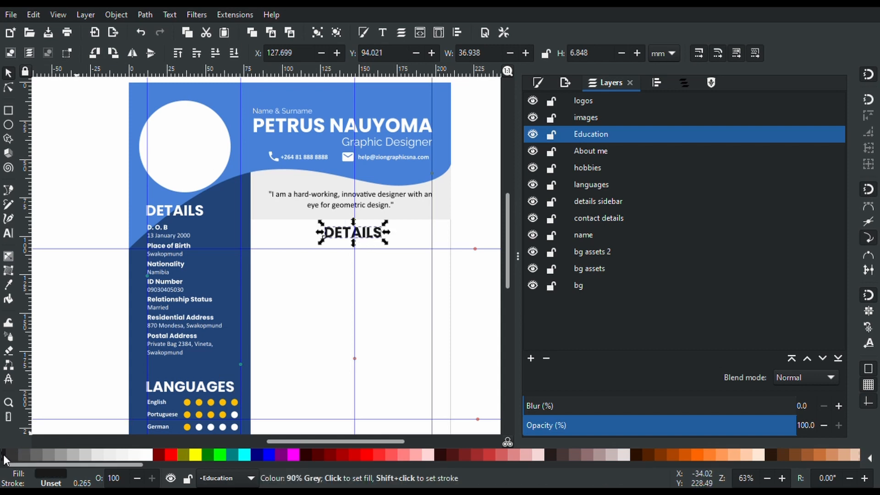
scroll(108, 354, "down", 5)
scroll(109, 354, "up", 2)
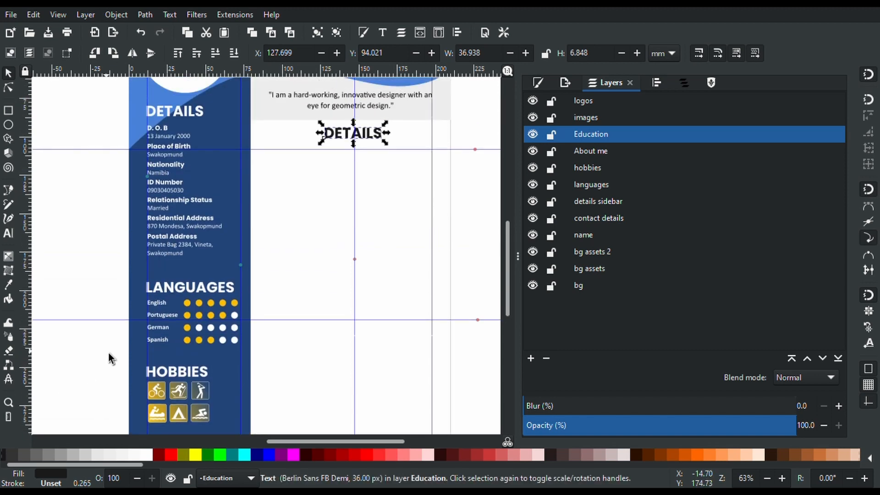
scroll(108, 354, "up", 4)
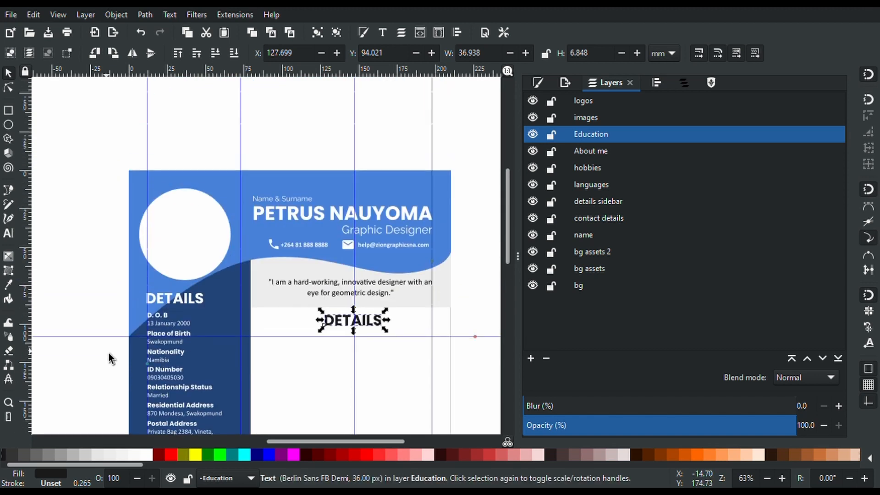
scroll(108, 353, "down", 2)
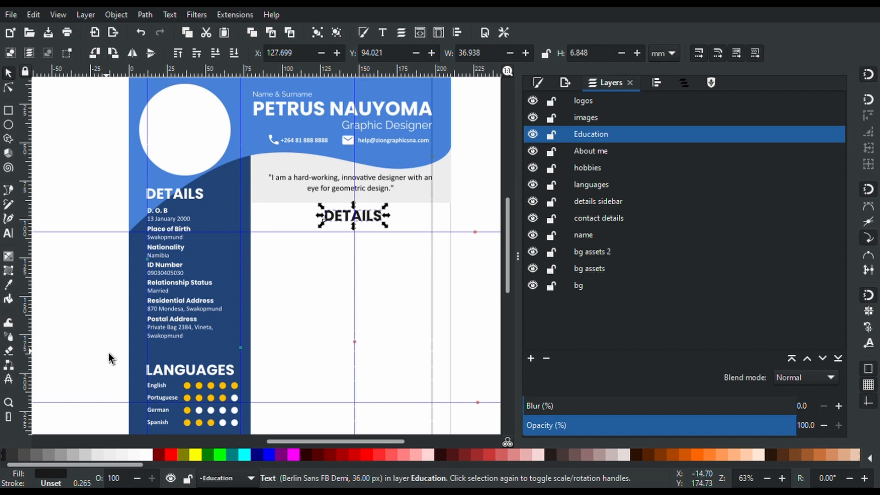
left_click(174, 466)
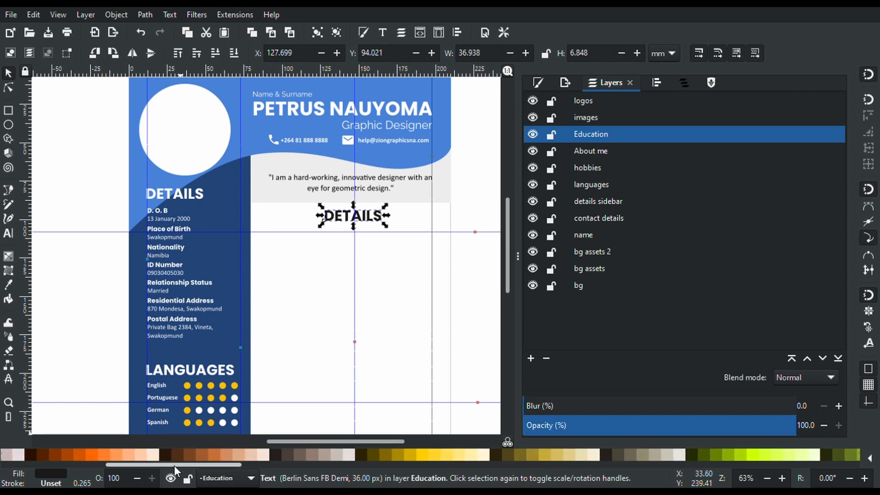
left_click_drag(175, 466, 68, 466)
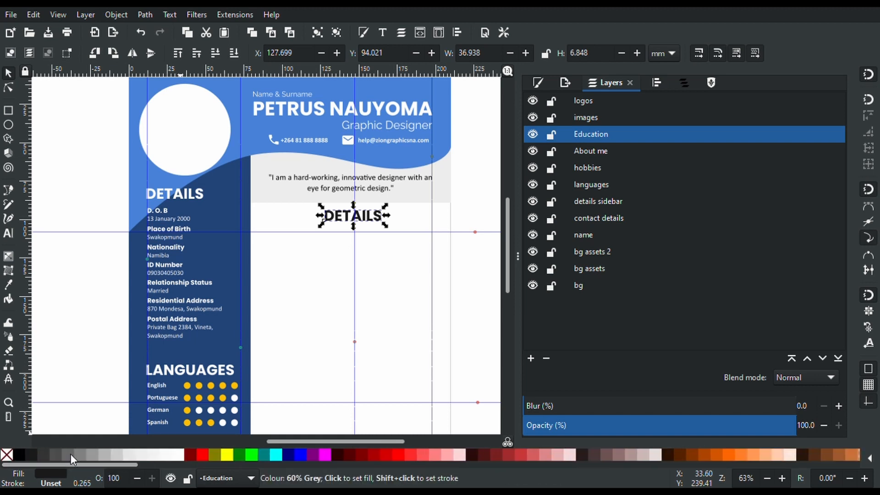
left_click(45, 455)
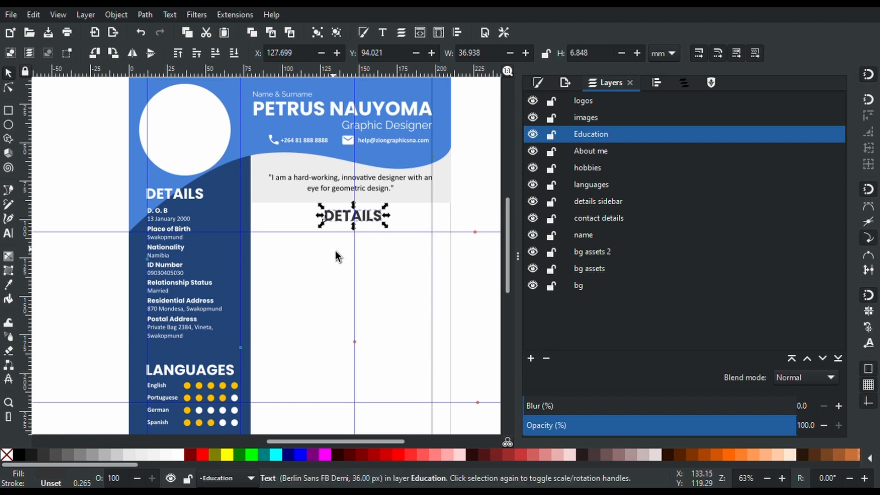
scroll(335, 249, "up", 6)
scroll(335, 249, "down", 4)
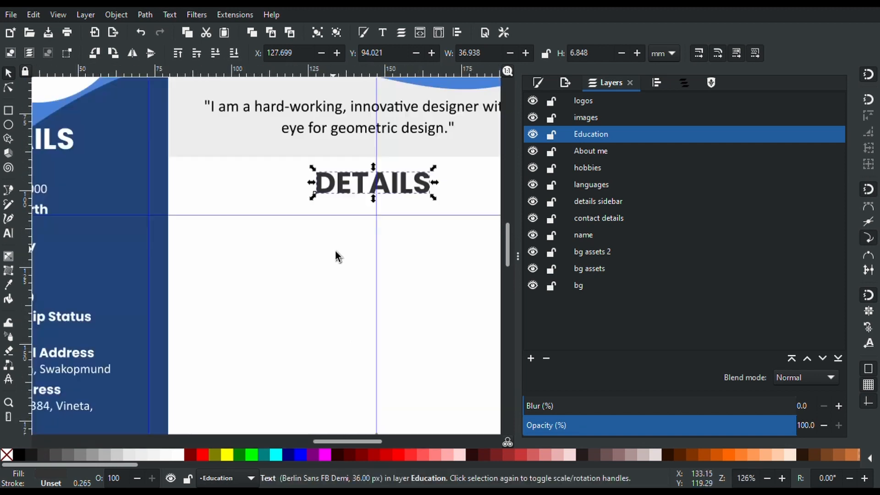
scroll(335, 249, "down", 5)
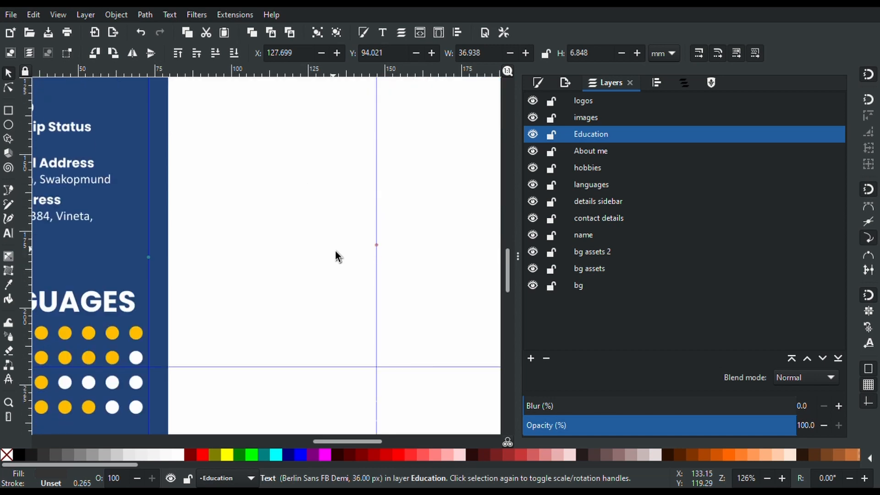
scroll(336, 252, "down", 2)
scroll(338, 255, "up", 2)
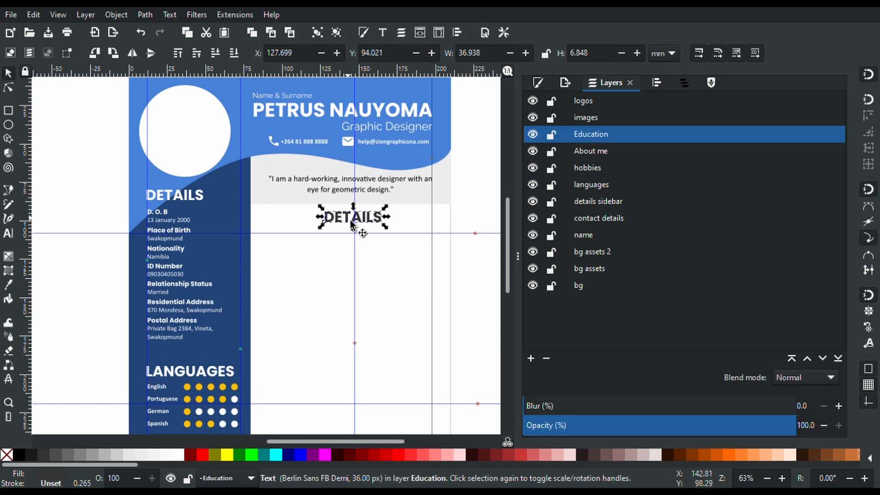
left_click_drag(352, 222, 353, 222)
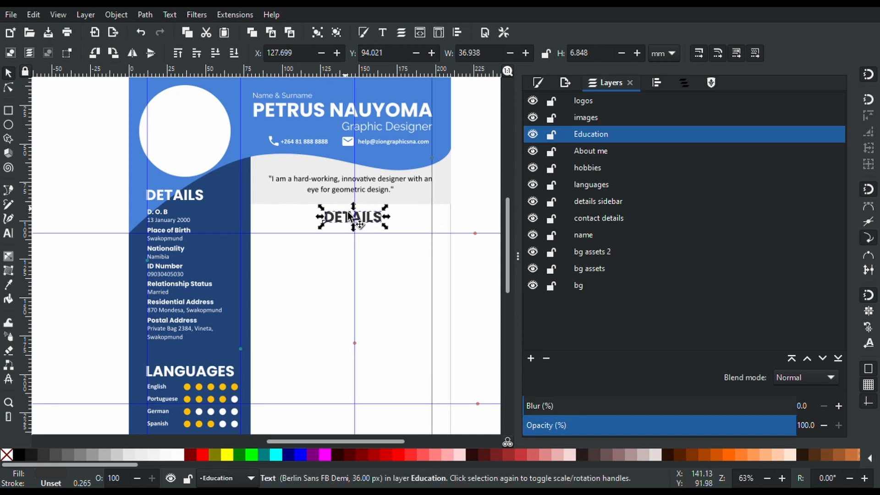
Replace the copied heading's text with centre-aligned 'EDUCATION'
key("t")
key("ctrl+a")
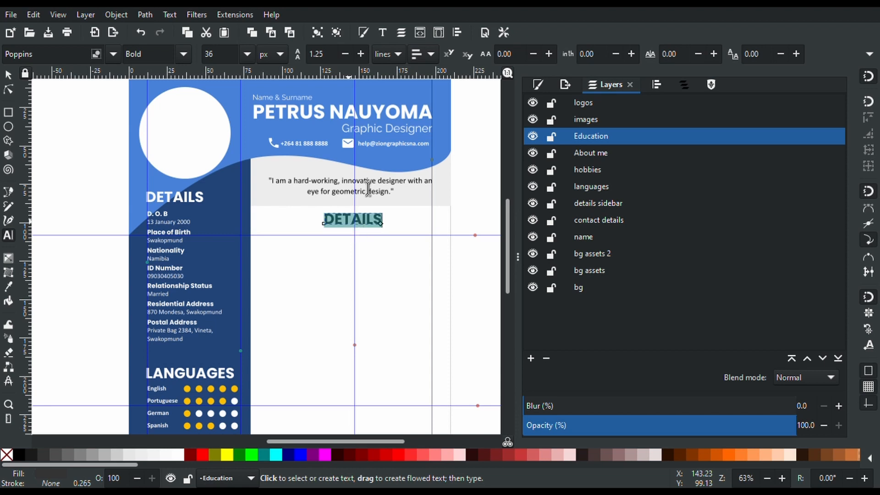
left_click(425, 52)
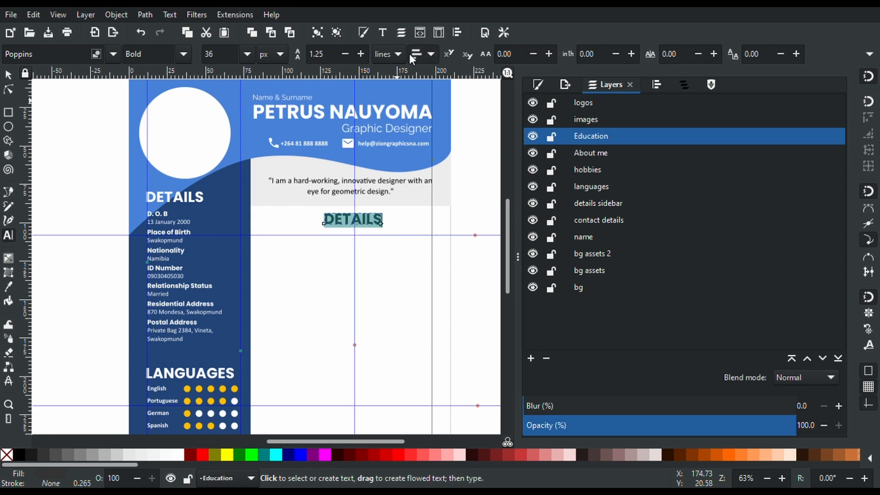
left_click(428, 73)
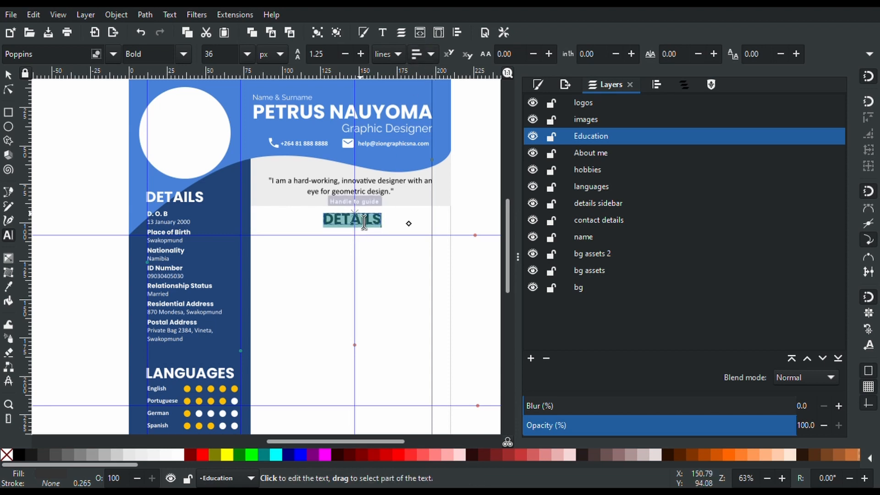
type("EDUC")
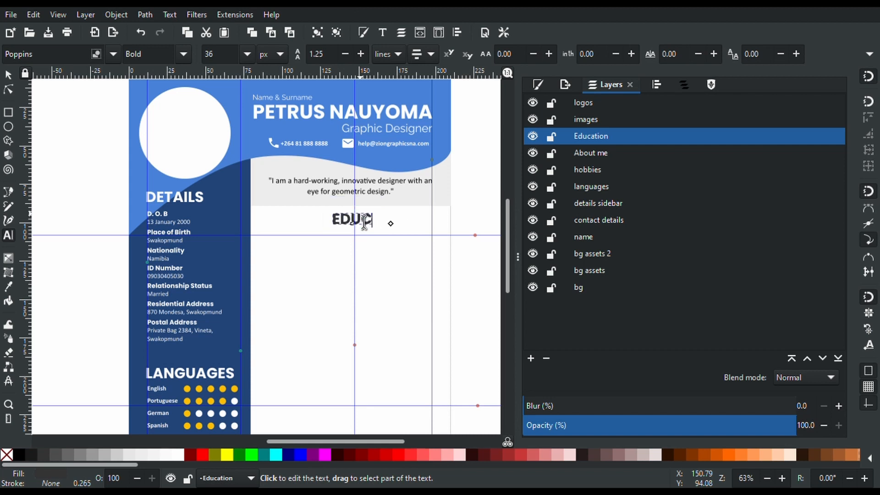
type("ATION")
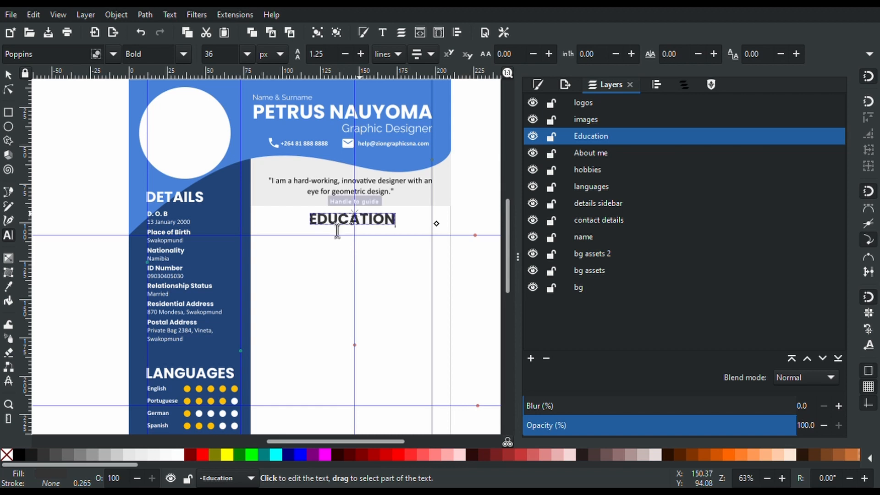
left_click(8, 73)
Draw an unfilled 130.625 × 207.900 mm rectangle on the bg layer over the content column
left_click(9, 111)
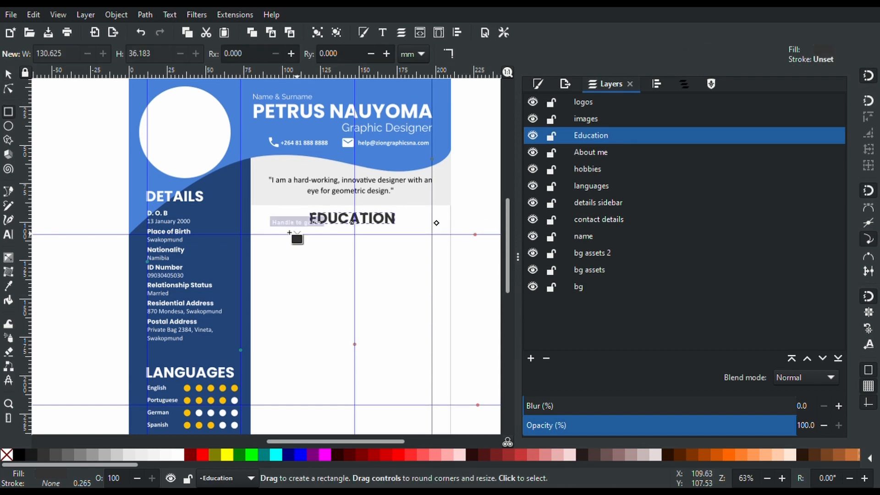
left_click(579, 289)
scroll(339, 255, "down", 5)
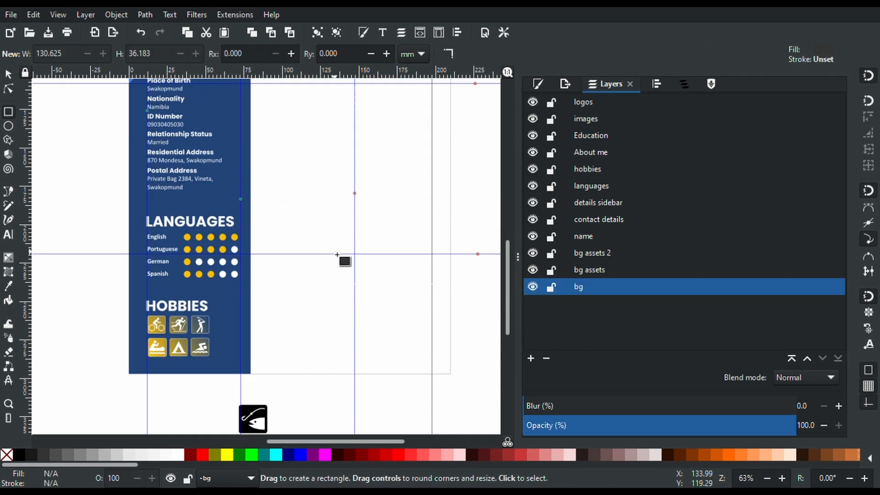
scroll(338, 255, "up", 1)
left_click_drag(450, 393, 252, 112)
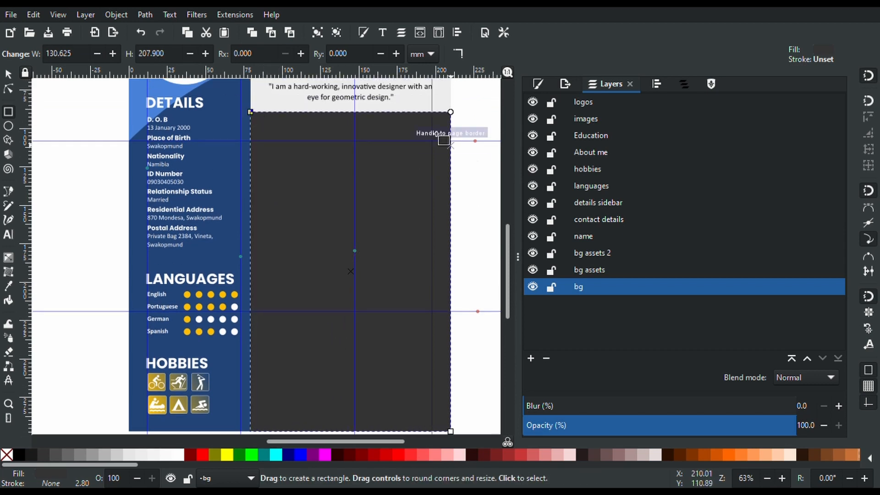
left_click(7, 455)
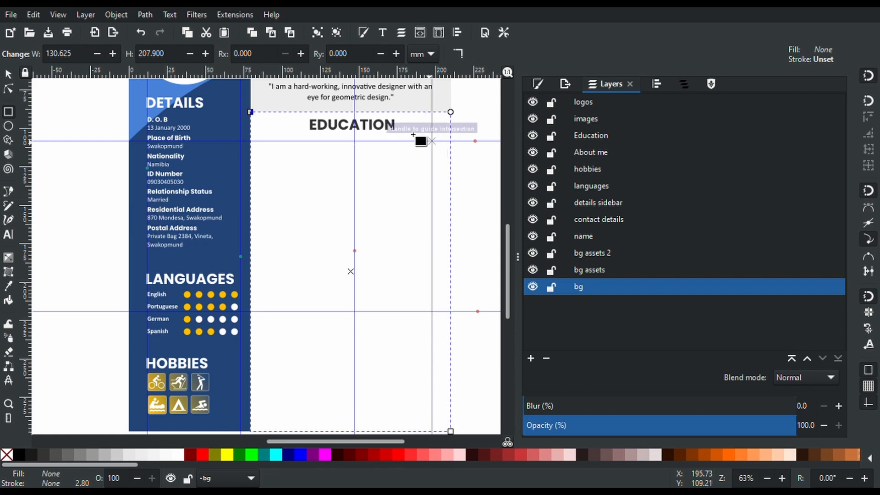
Centre the EDUCATION heading horizontally on the rectangle and lock the bg layer
left_click(376, 124, "shift")
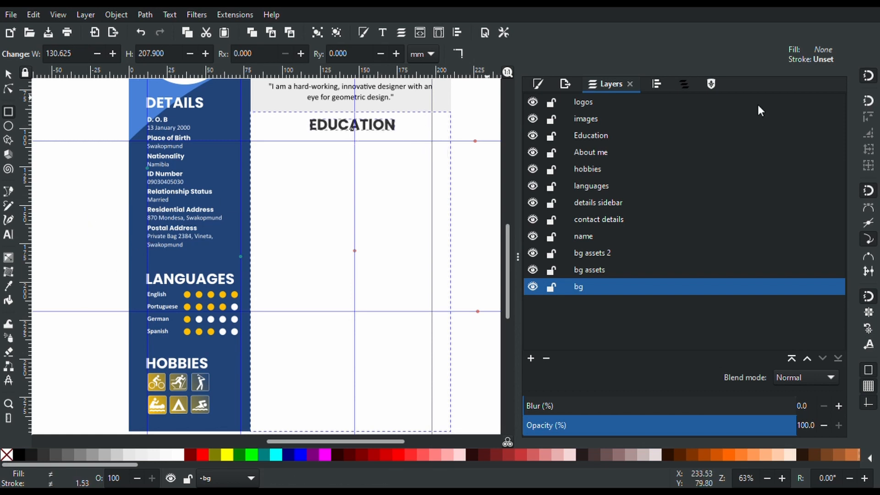
left_click(653, 85)
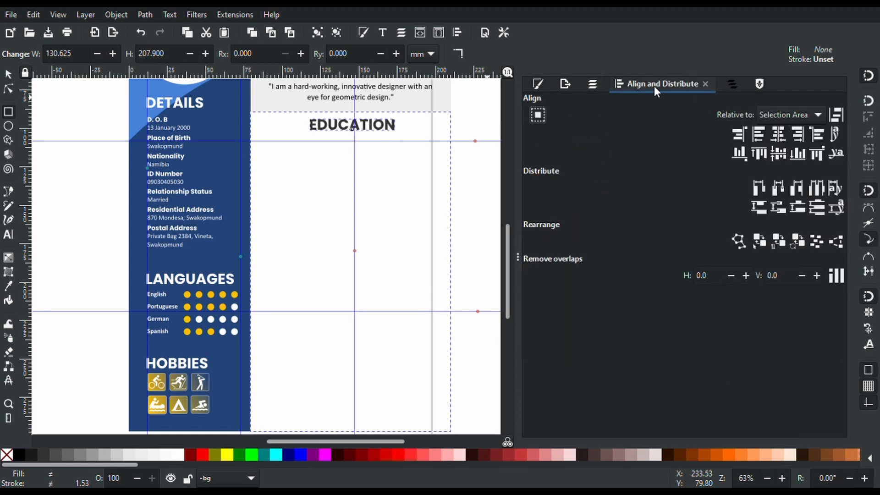
left_click(780, 138)
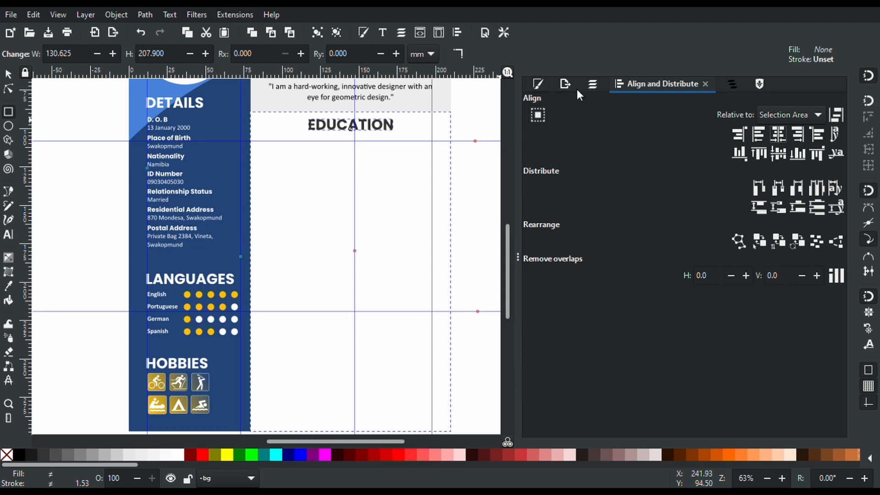
left_click(592, 84)
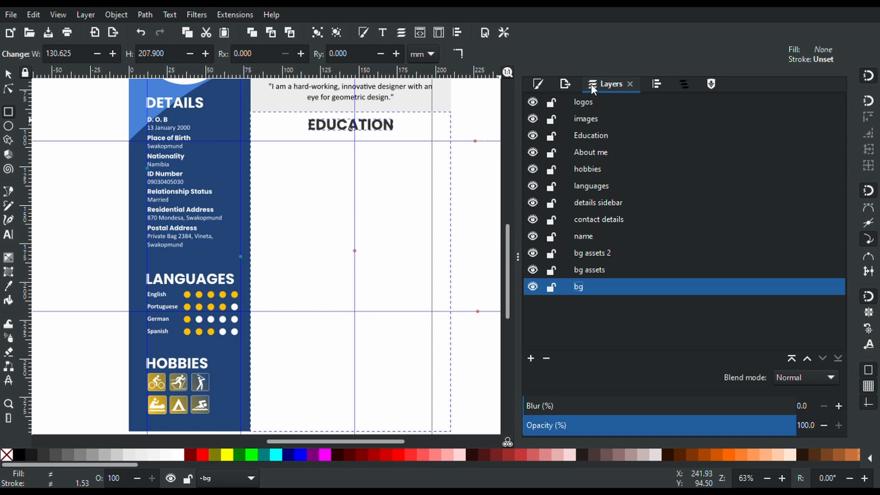
left_click(551, 288)
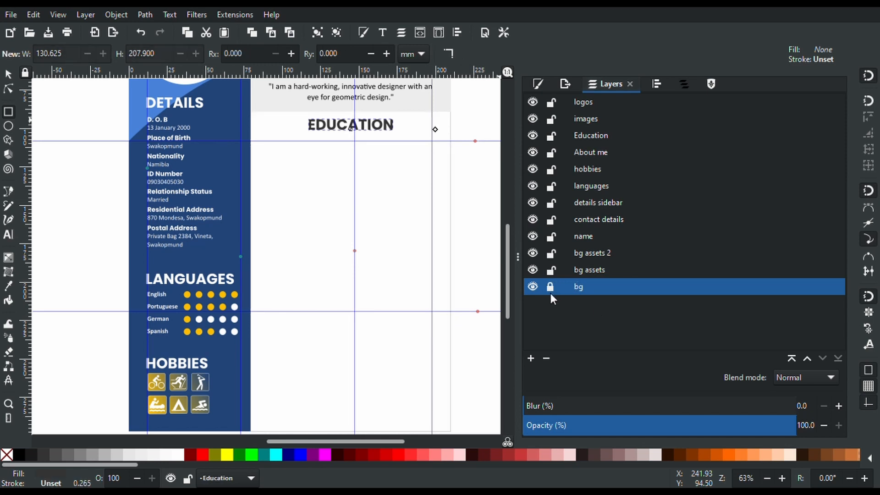
Paste the D.O.B details into the Education layer, coloured dark grey, below EDUCATION
left_click(487, 220)
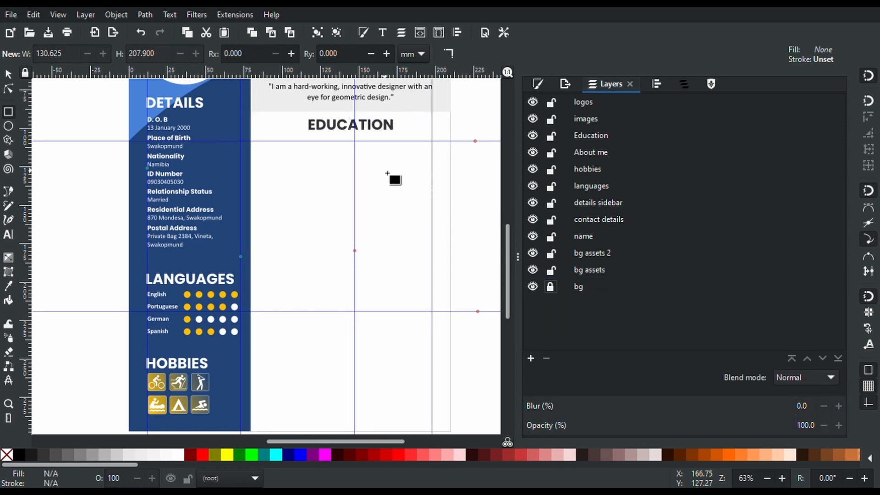
left_click(372, 129)
key("t")
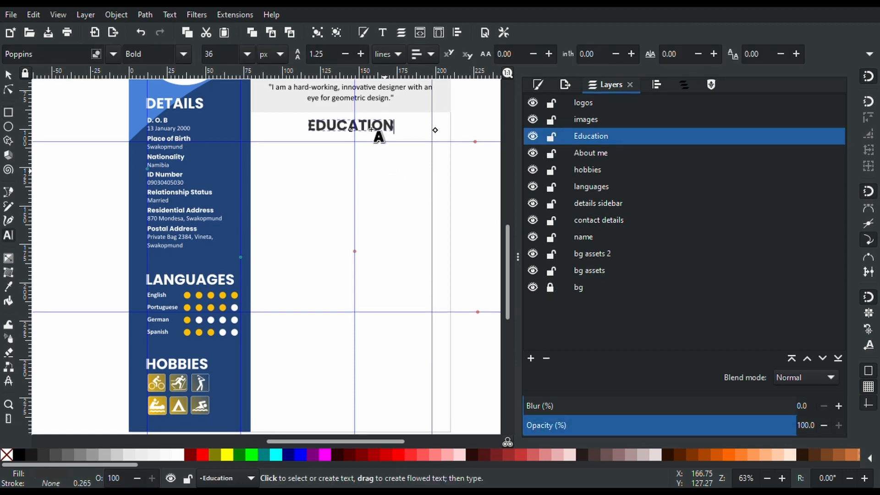
key("ctrl+a")
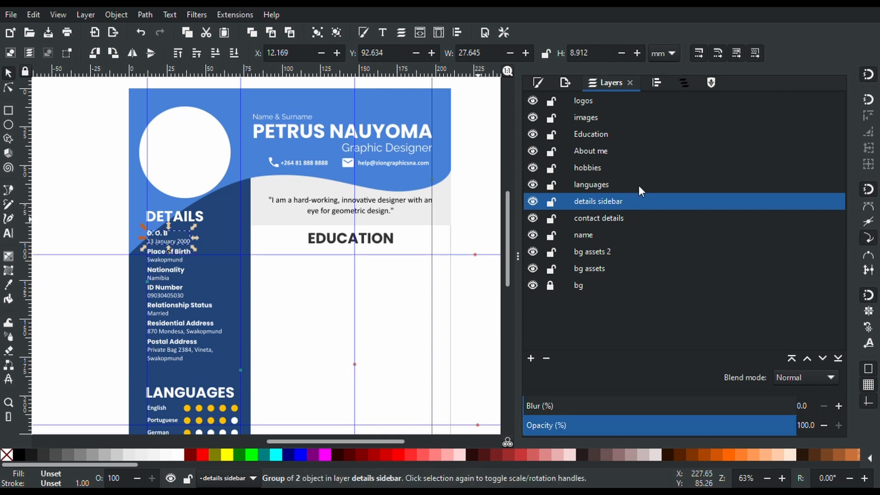
left_click(592, 135)
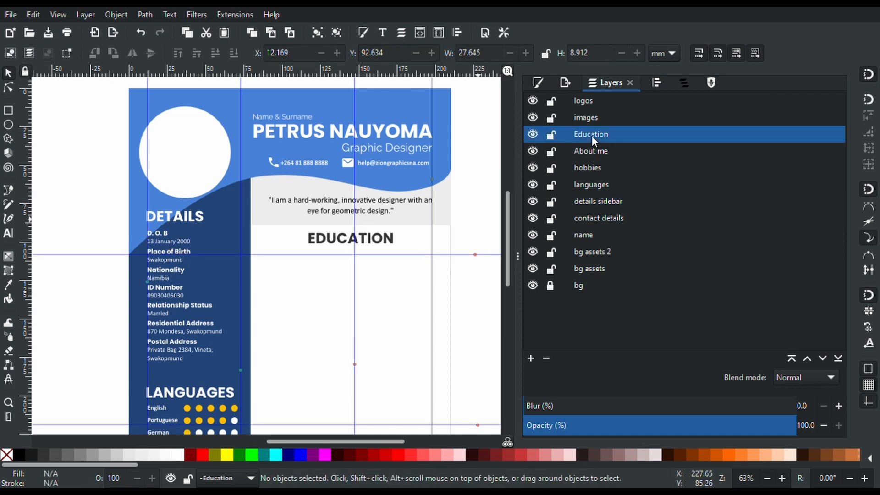
key("ctrl+v")
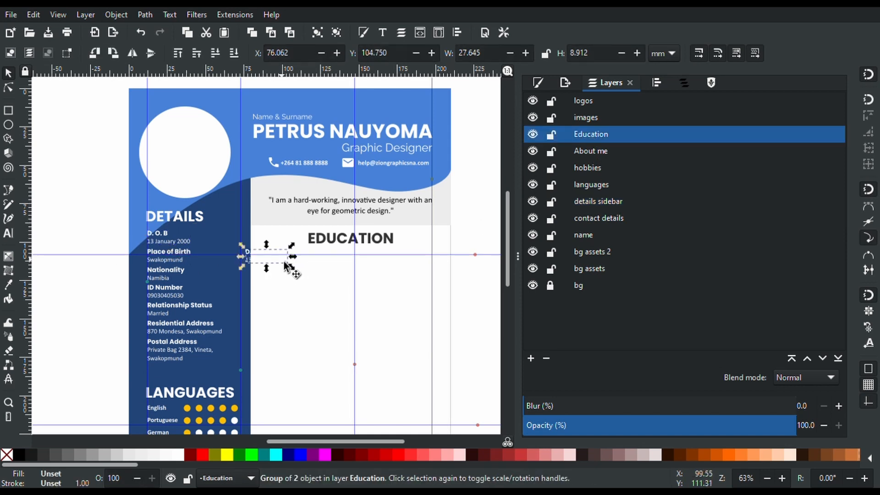
left_click(43, 454)
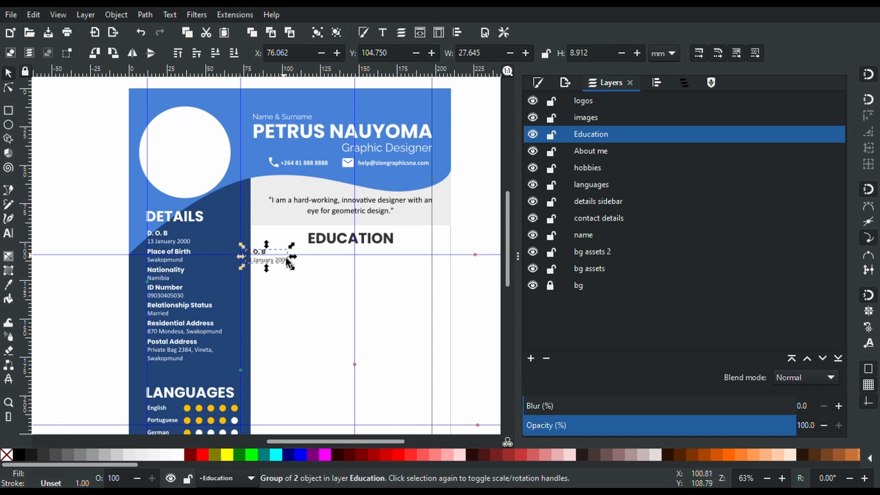
left_click_drag(284, 262, 308, 270)
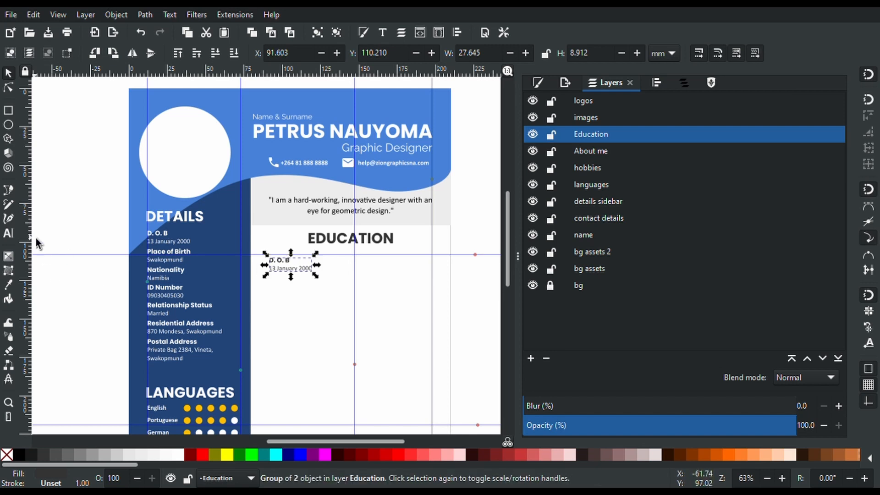
Add a vertical guide at the Education column's left and align the D.O.B details to it
left_click_drag(30, 235, 300, 269)
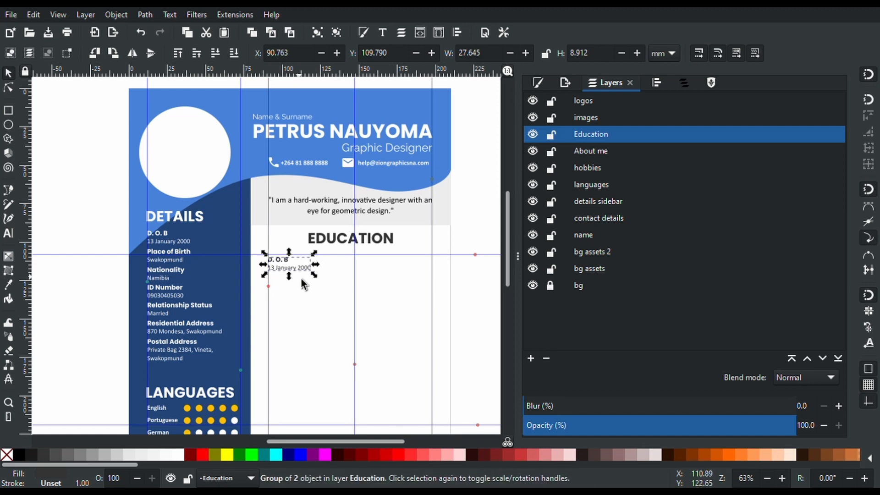
scroll(300, 277, "up", 8)
scroll(301, 276, "down", 2)
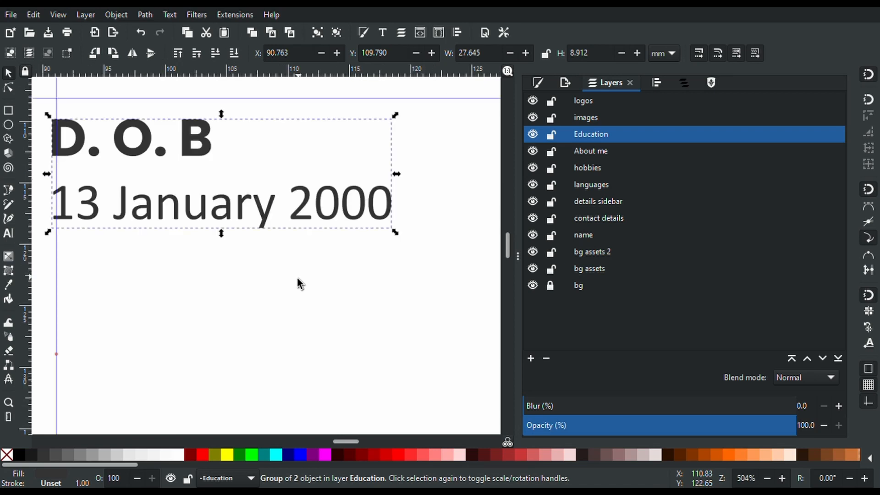
left_click_drag(246, 221, 247, 221)
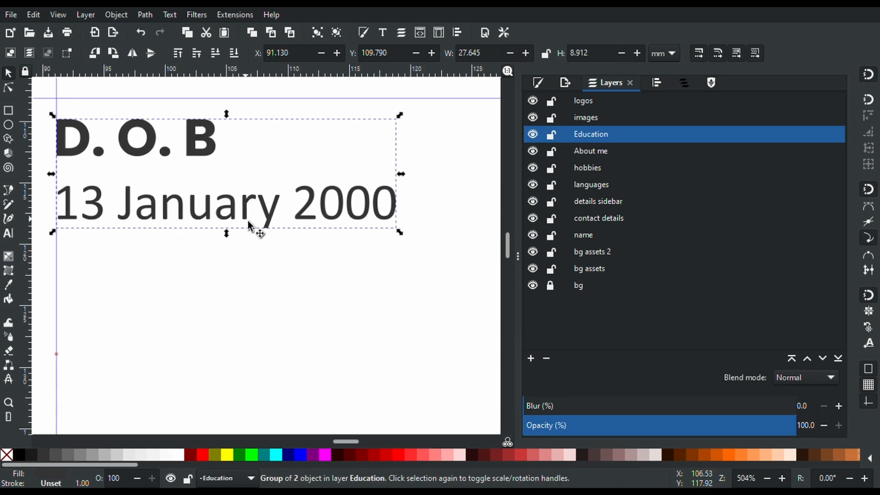
scroll(272, 270, "down", 4)
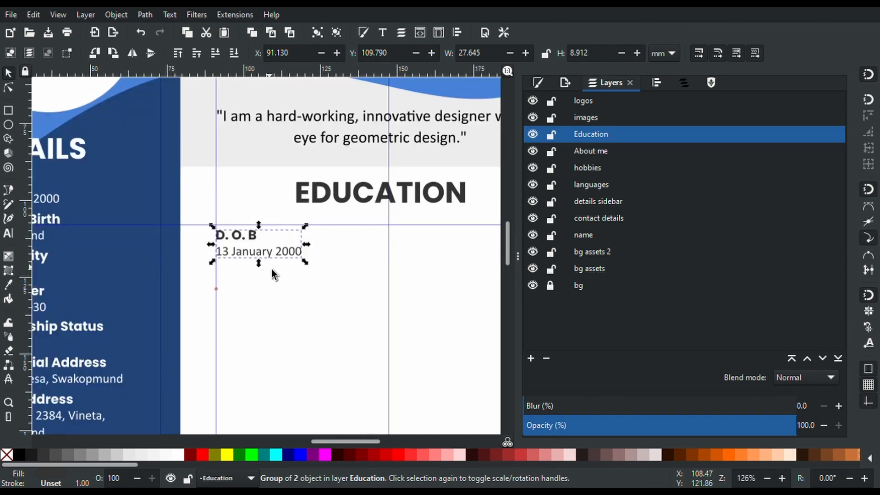
Rename the Date of Birth group to 'Secondary School' in the Objects panel
key("t")
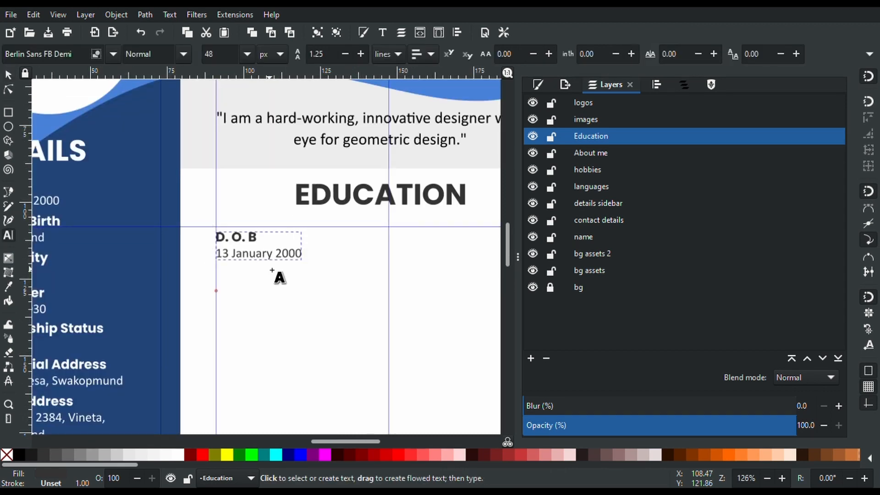
triple_click(259, 242)
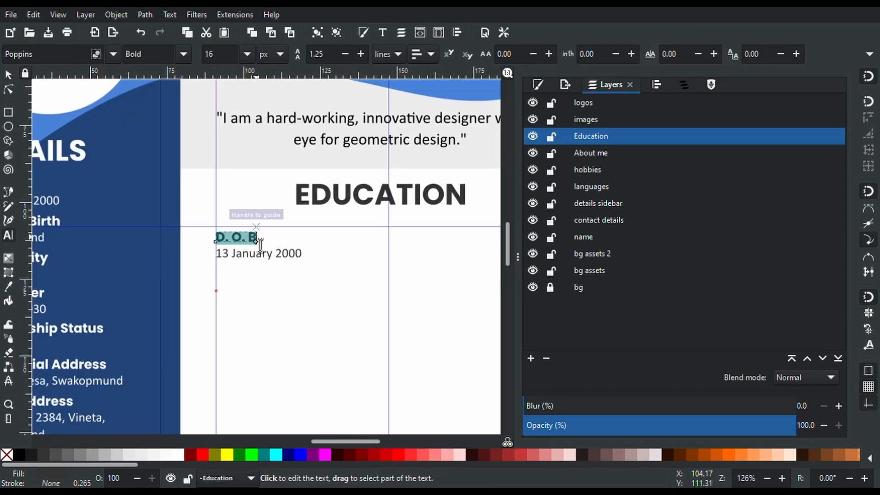
left_click(683, 84)
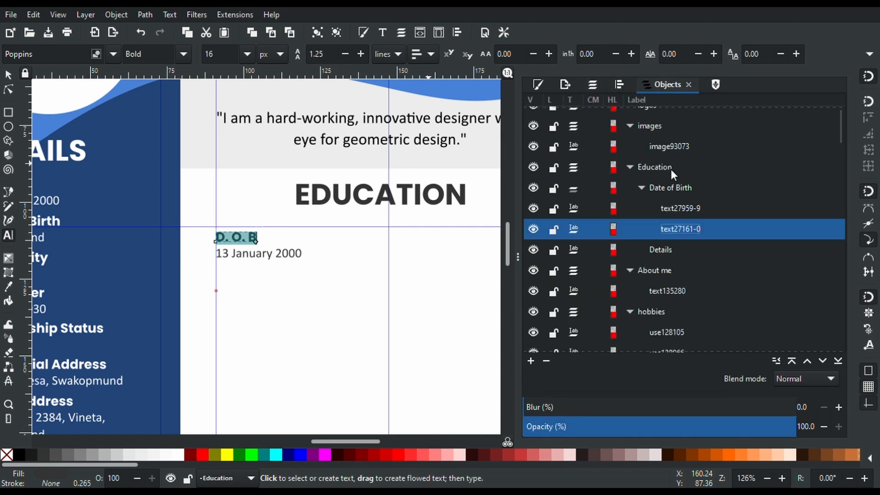
double_click(671, 187)
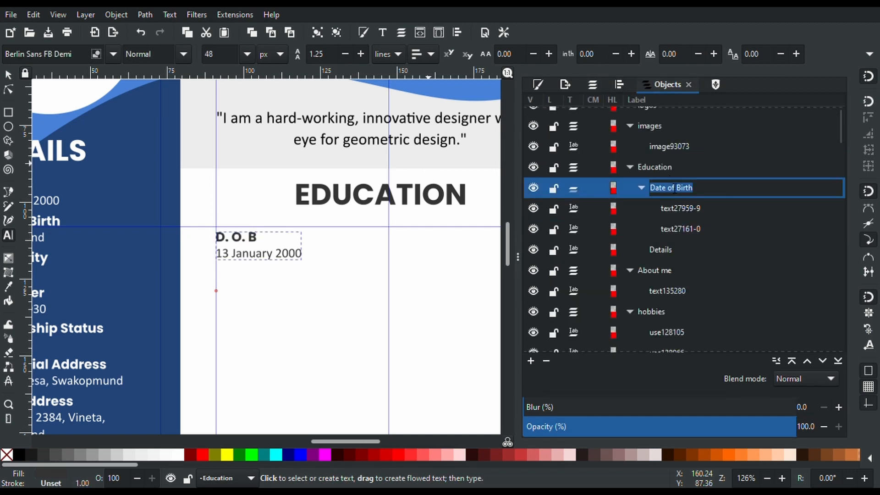
type("HIG")
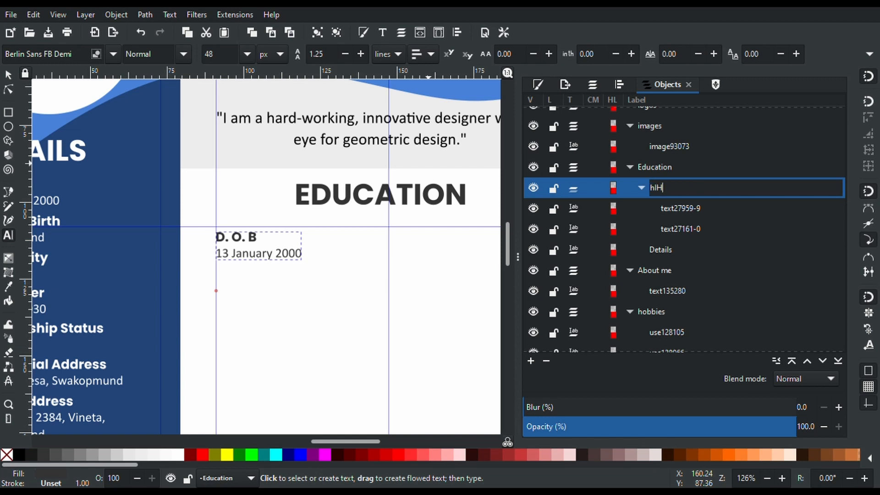
key("BackSpace")
key("BackSpace")
key("BackSpace")
type("Secondary School")
key("Return")
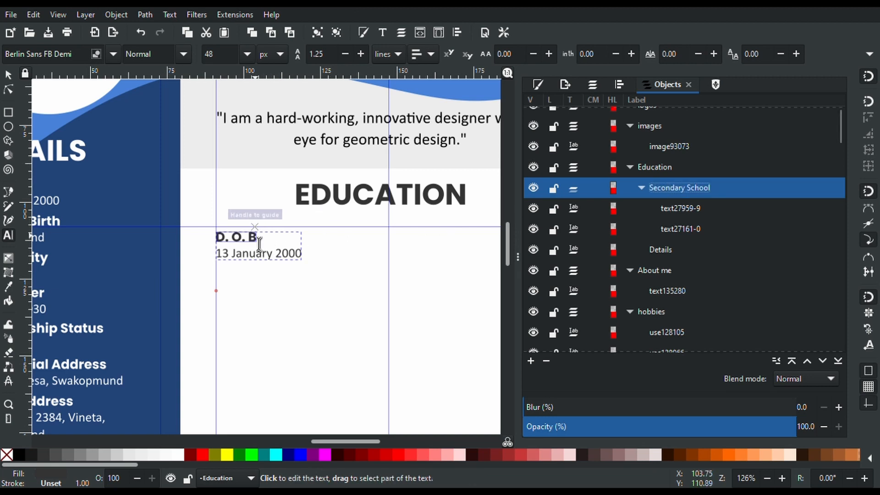
Replace the D. O. B label with 'Secondary School' and 'Awesome High School'
left_click_drag(257, 237, 160, 238)
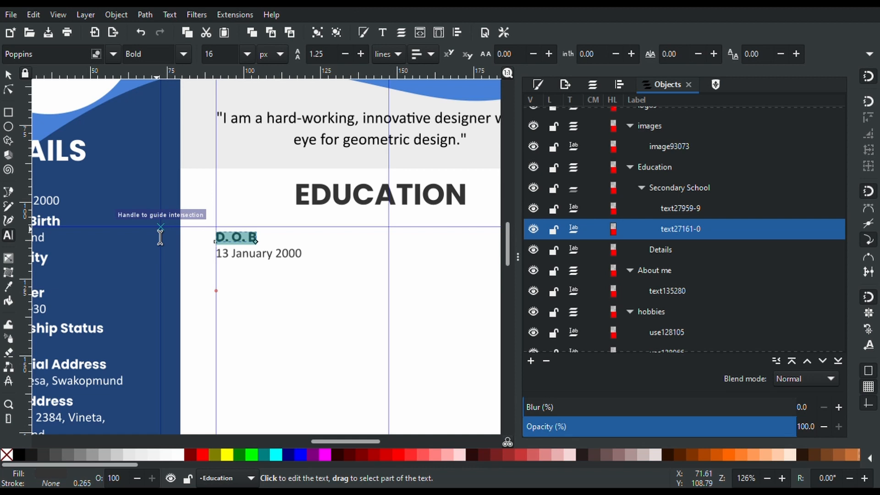
type("S")
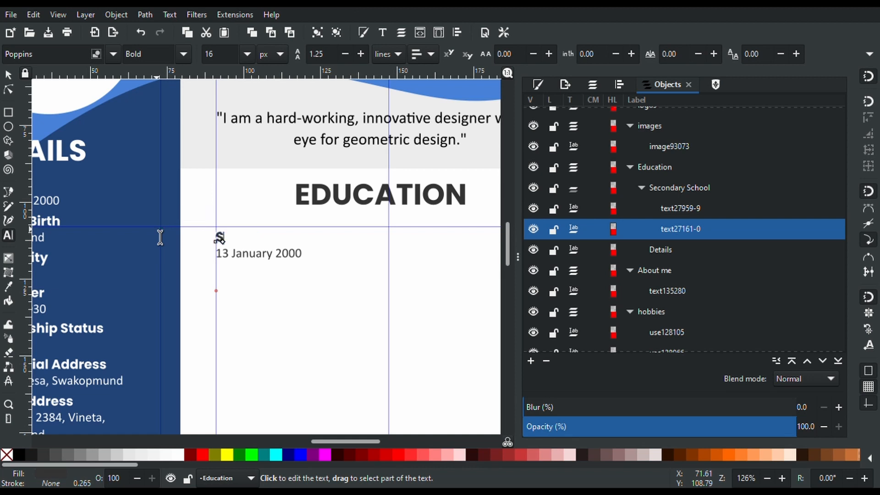
type("econdary Sch")
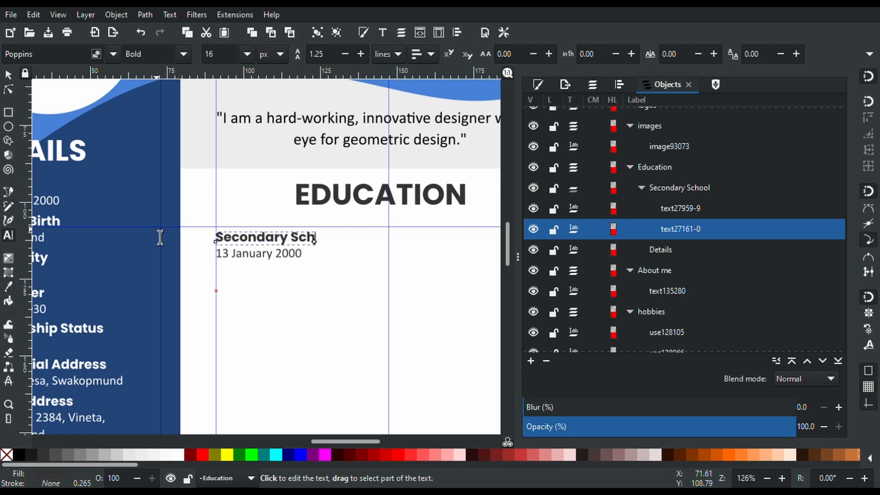
type("ool")
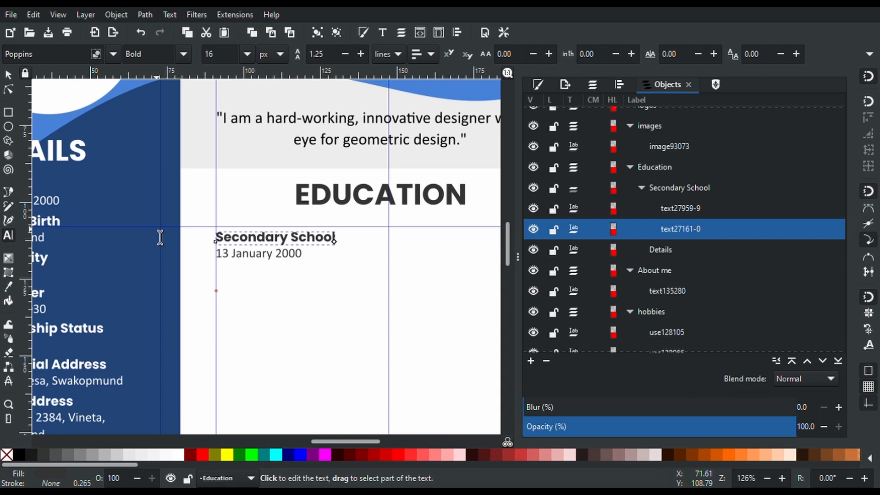
type(",")
key("BackSpace")
type("(")
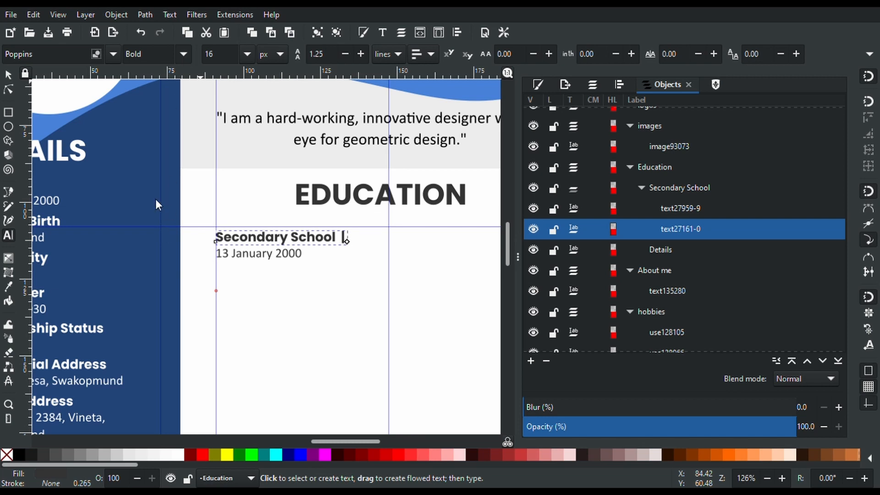
key("ctrl+z")
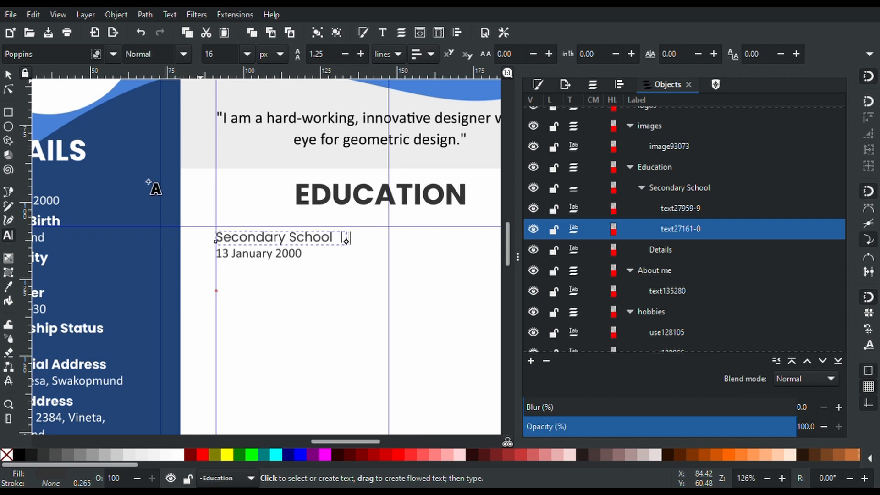
key("ctrl+z")
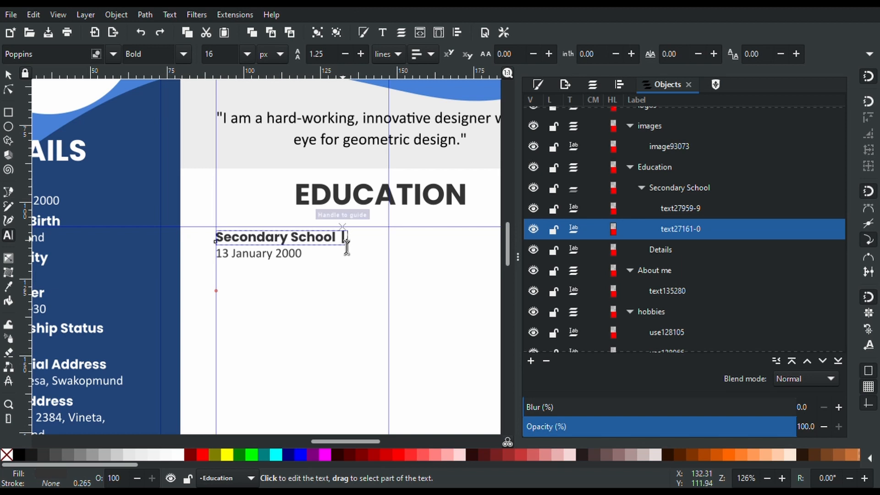
type("Awes")
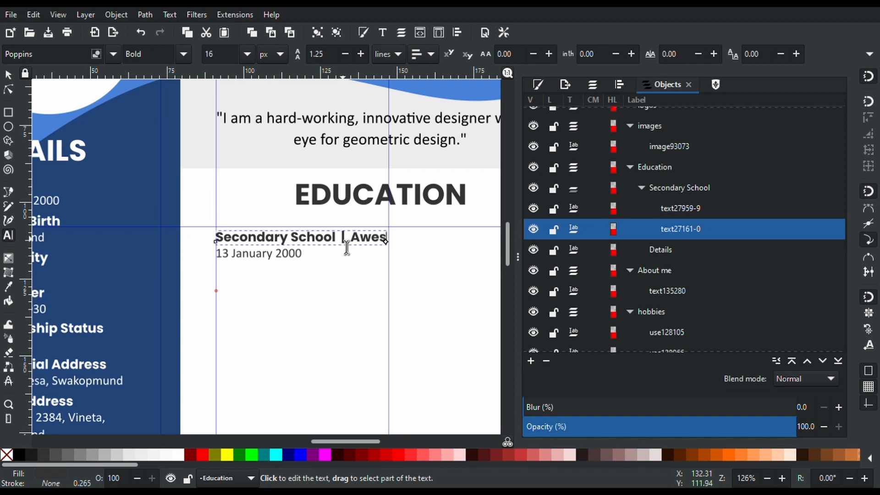
type("ome High School")
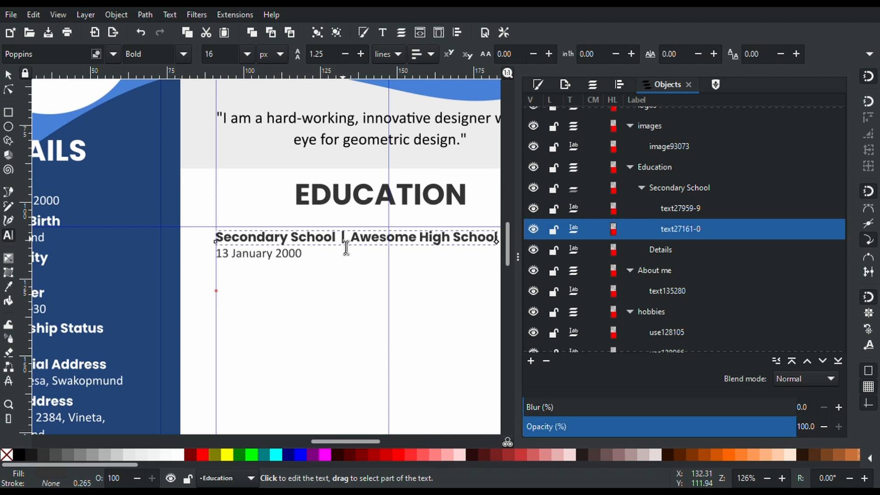
Change the date's year from 2000 to 2010
left_click(304, 255)
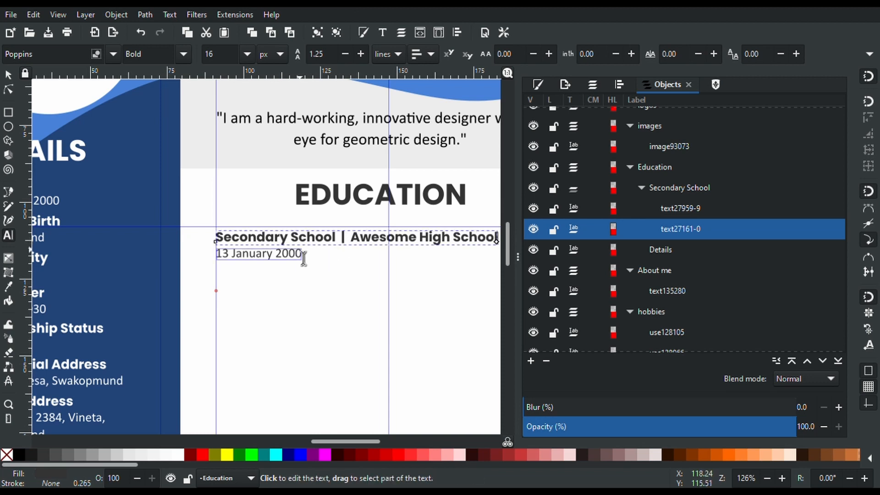
key("BackSpace")
key("BackSpace")
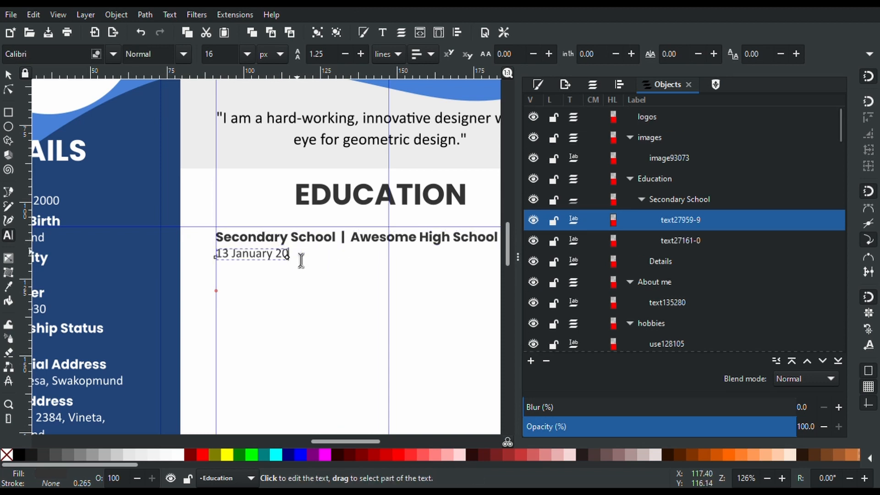
type("10")
Rename to Harvard High School; append '- Afrikaans, Mathematics, English, Portuguese', wrapped at the guide
double_click(378, 238)
type("H")
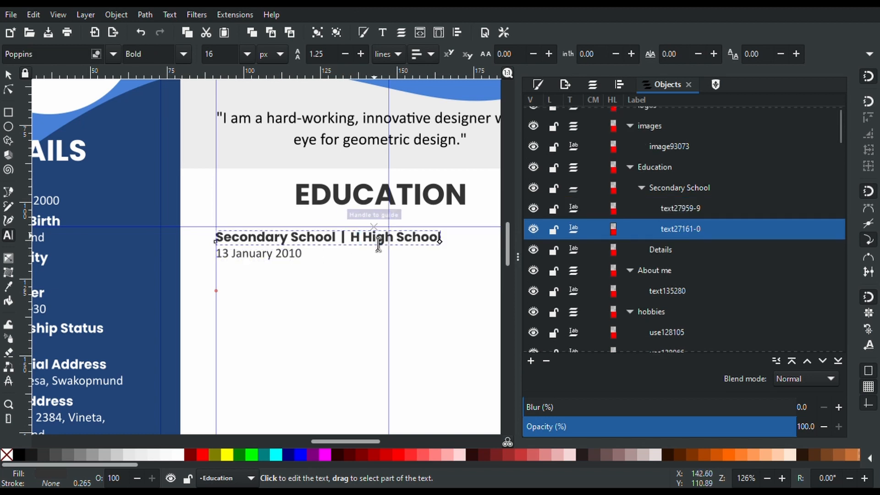
type("arvard")
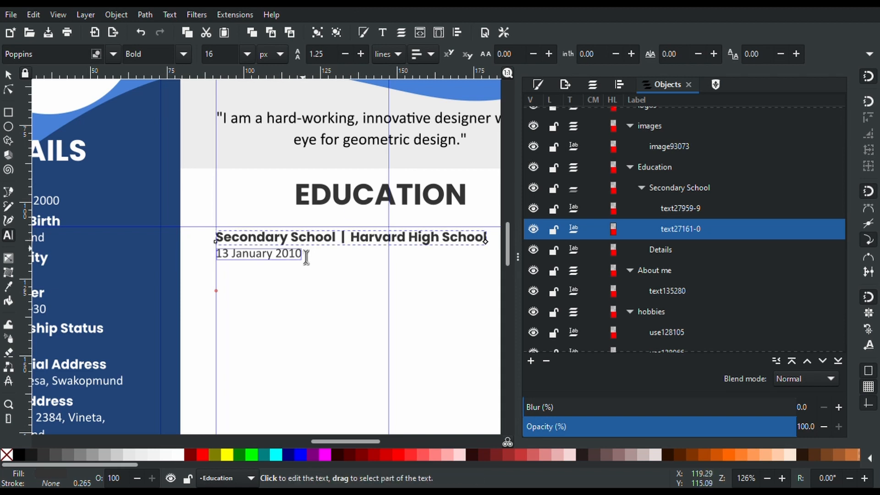
left_click(301, 255)
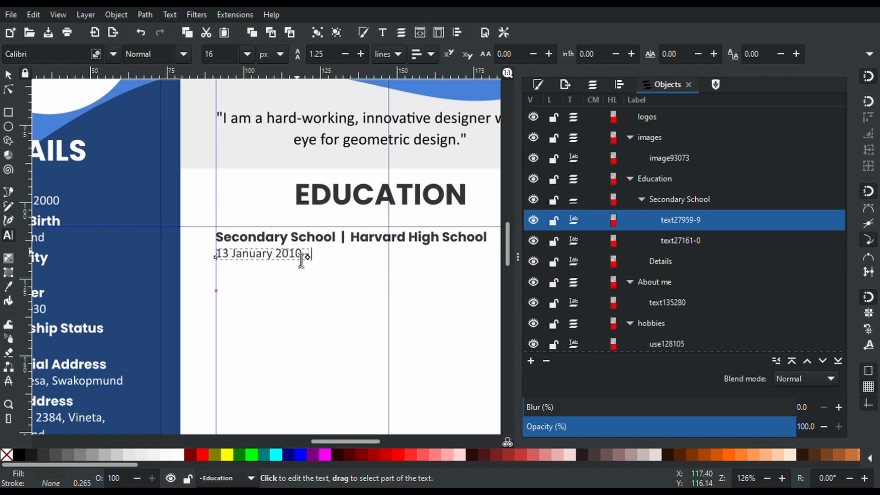
type("- Afrikaans, Mathematics")
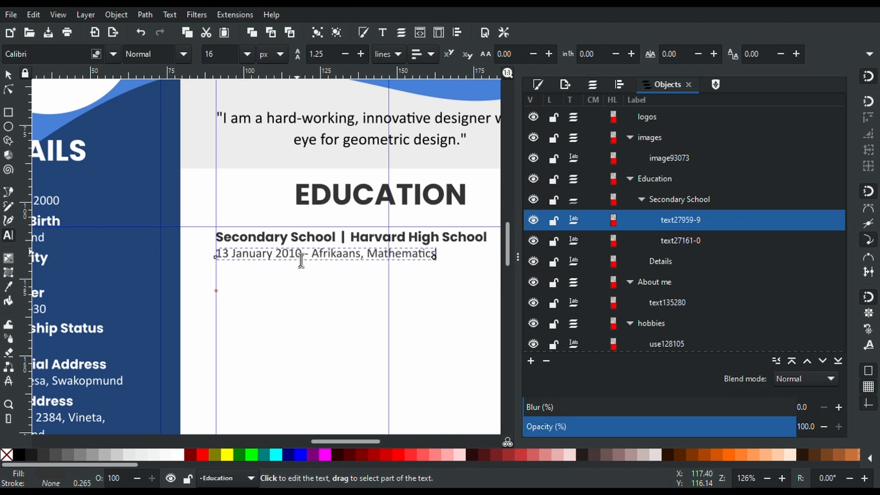
type(", En")
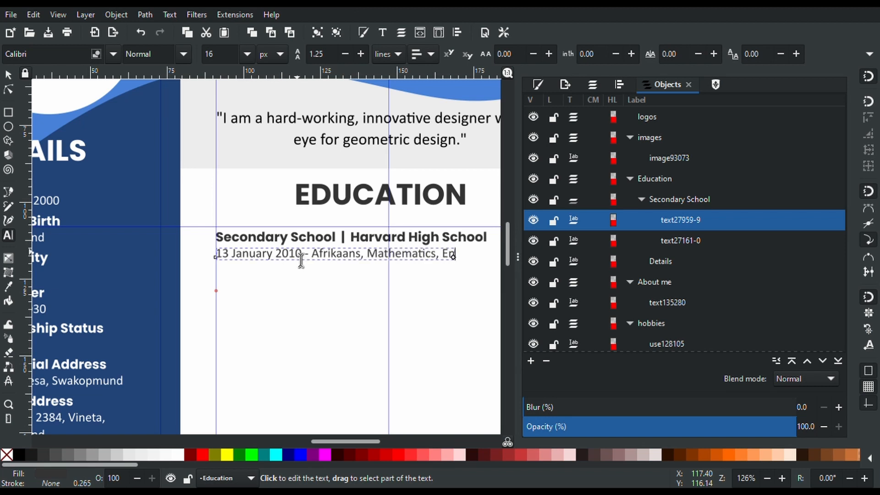
type("glish")
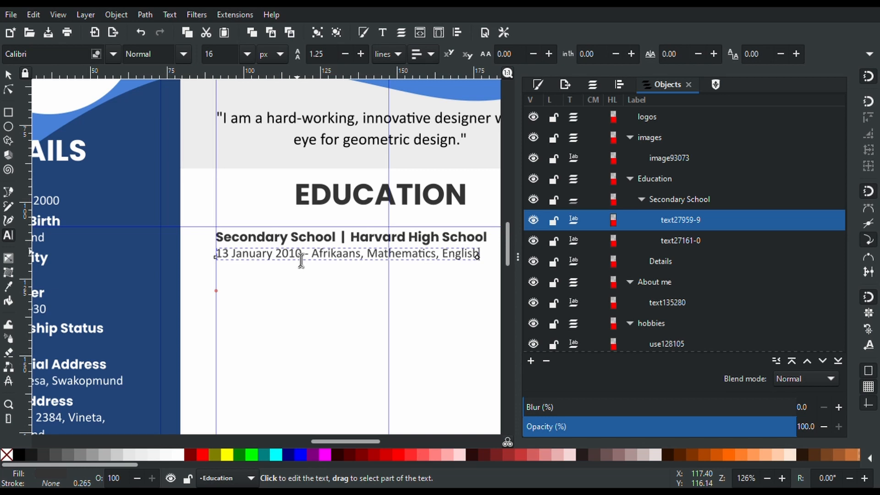
type(", Por")
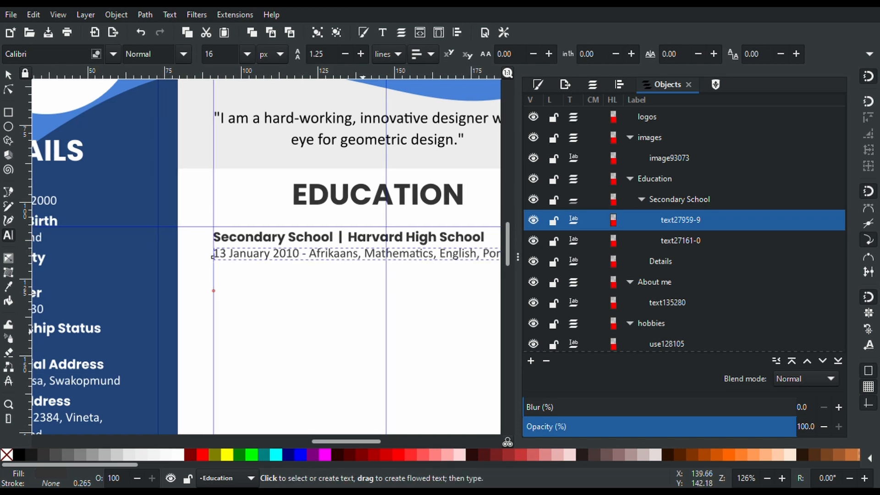
left_click_drag(350, 441, 376, 442)
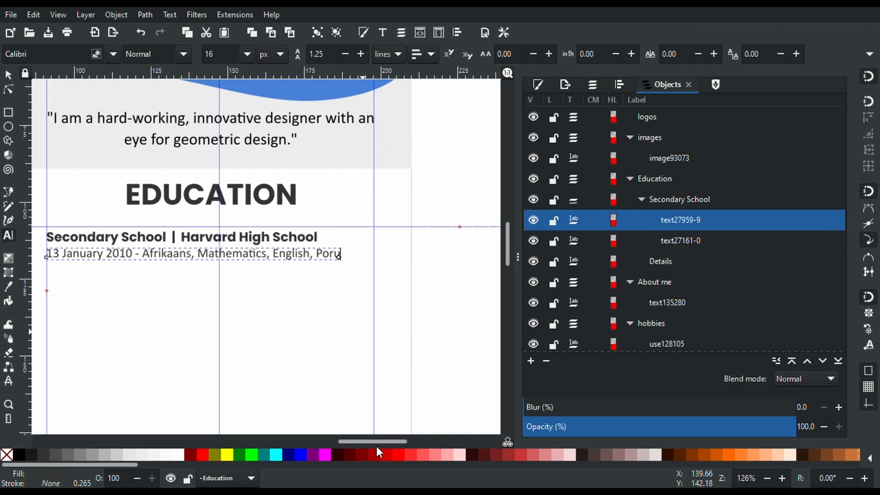
type("tuguese")
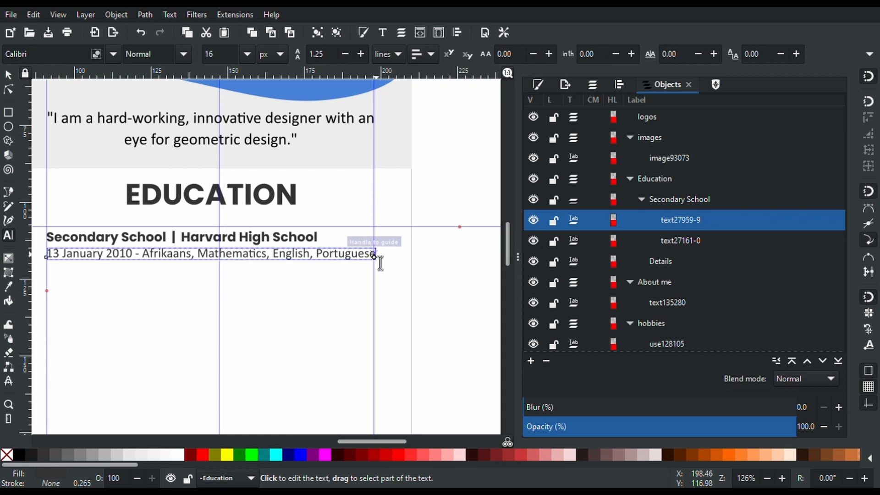
left_click_drag(374, 257, 373, 270)
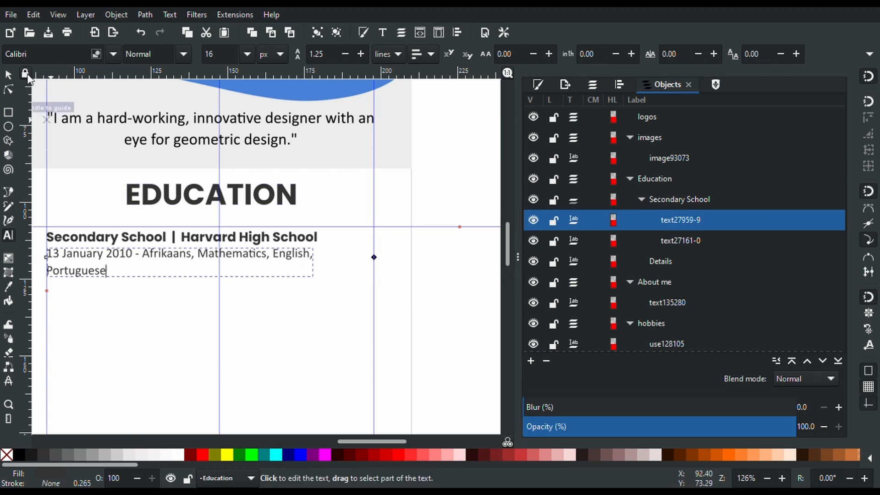
left_click(8, 75)
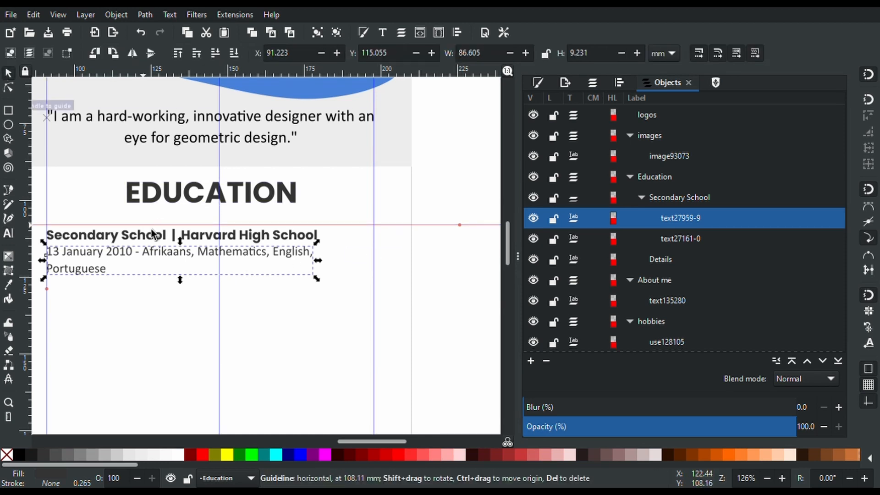
Duplicate the Secondary School entry and move the copy below the original
left_click(664, 203)
key("ctrl+d")
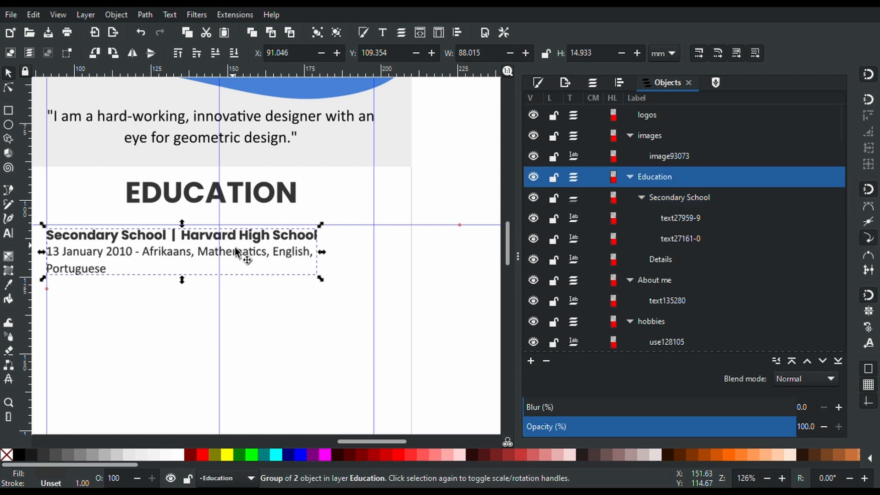
left_click_drag(207, 240, 213, 300)
Retype the copied heading as 'University | Shake It Up Excellence'
key("t")
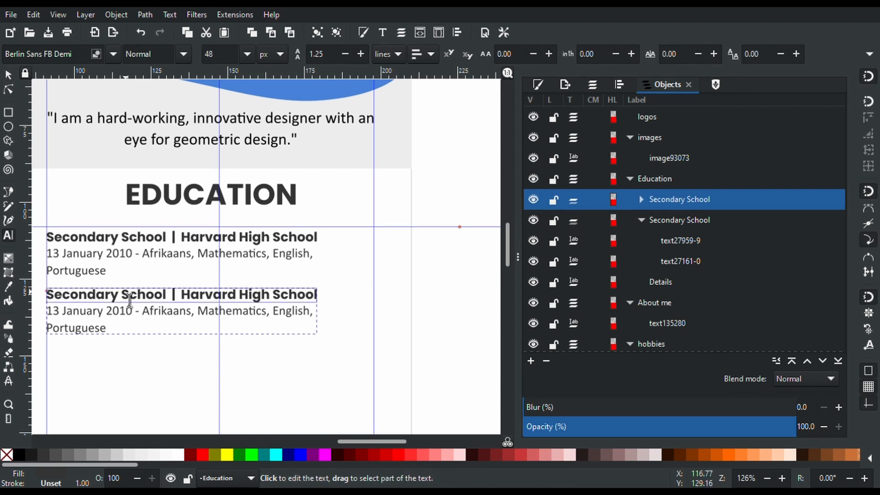
double_click(113, 297)
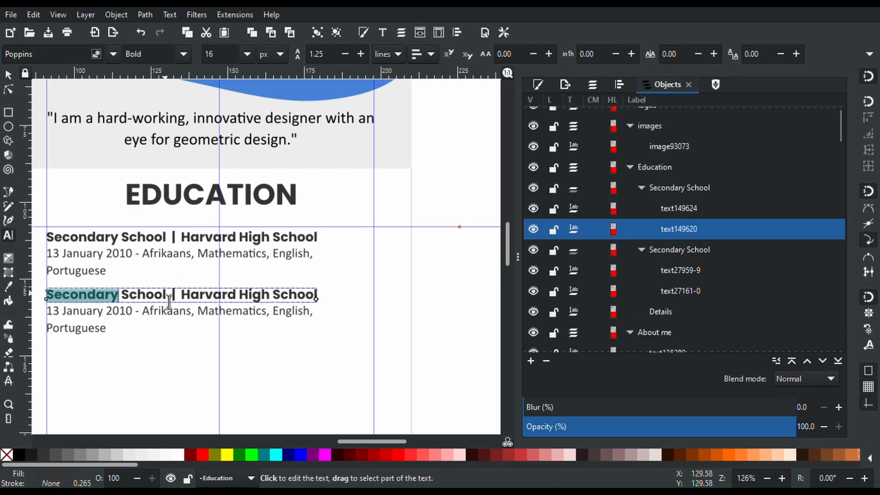
left_click_drag(166, 297, 45, 294)
type("University")
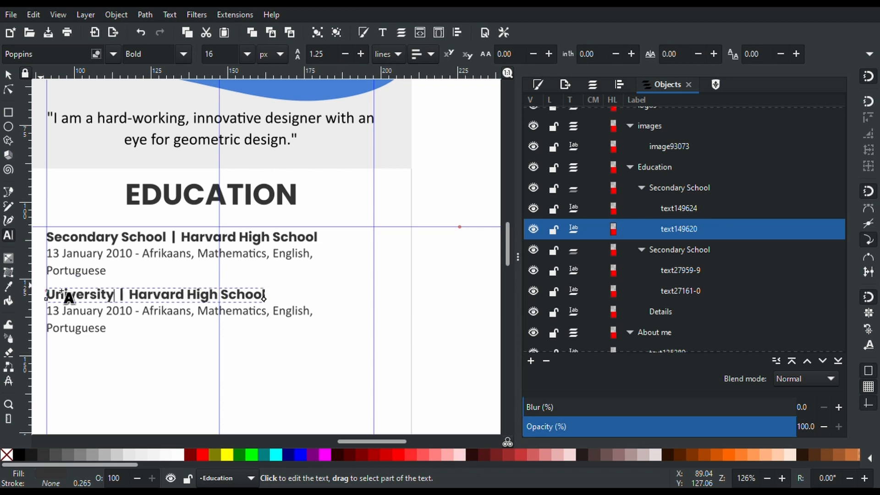
left_click_drag(130, 297, 187, 301)
type("Shake It ")
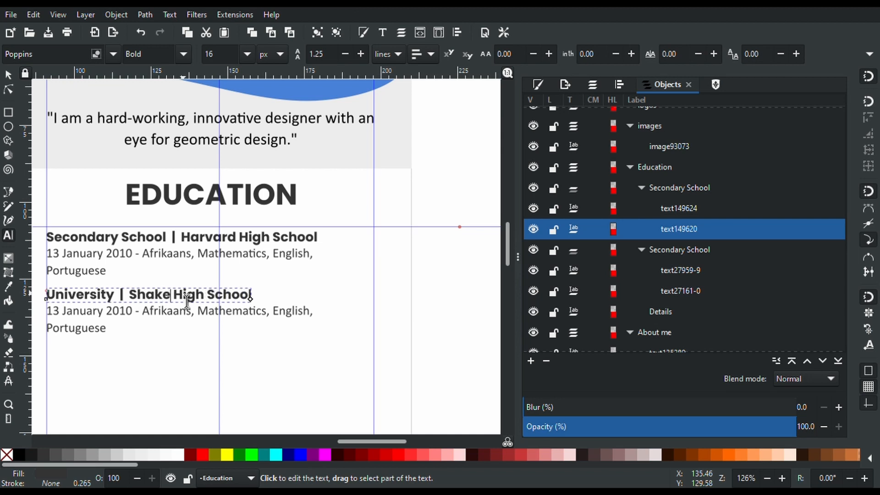
type("Up")
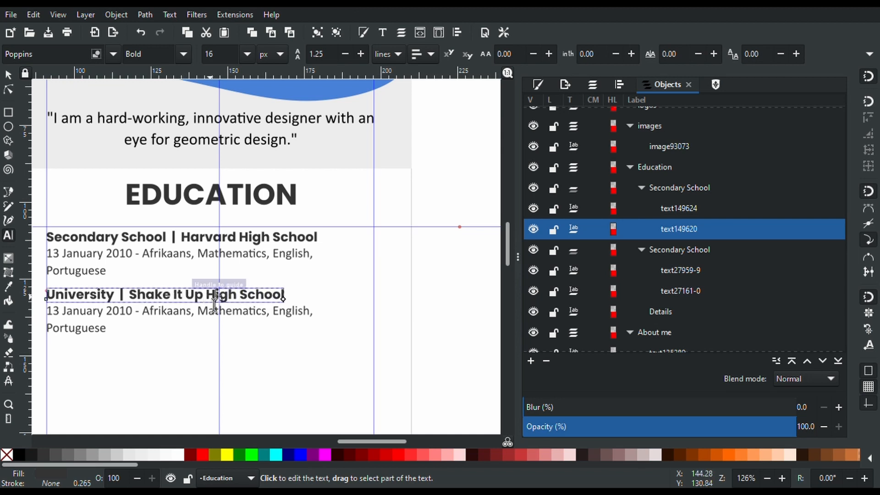
left_click_drag(206, 297, 288, 317)
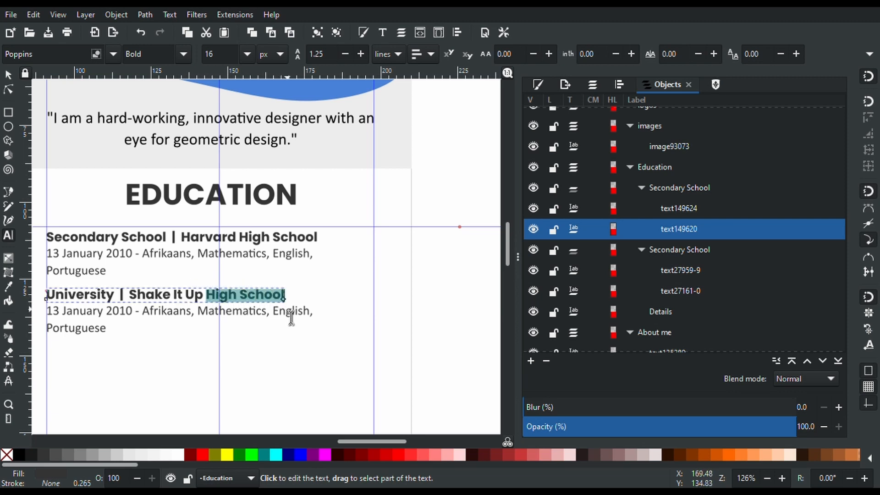
type("Excellence")
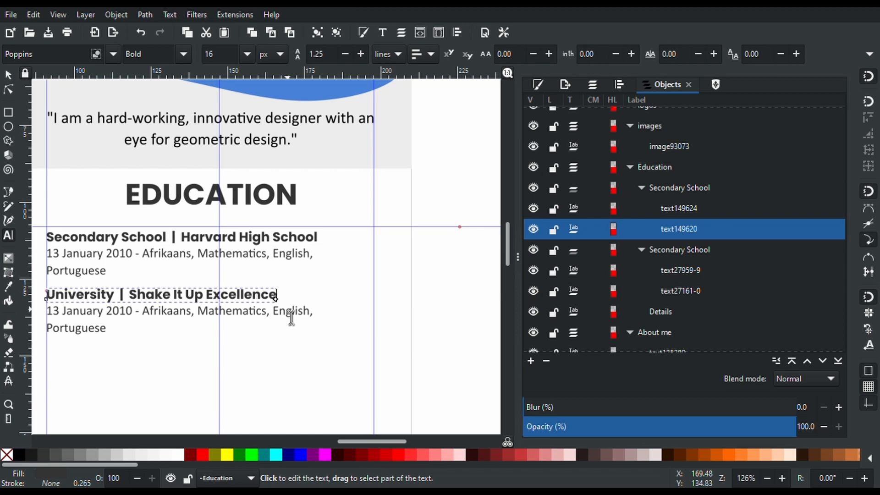
Replace the copy's date and subject line with 'BSc - Computer Science | Artificial Intelligence'
left_click(291, 317)
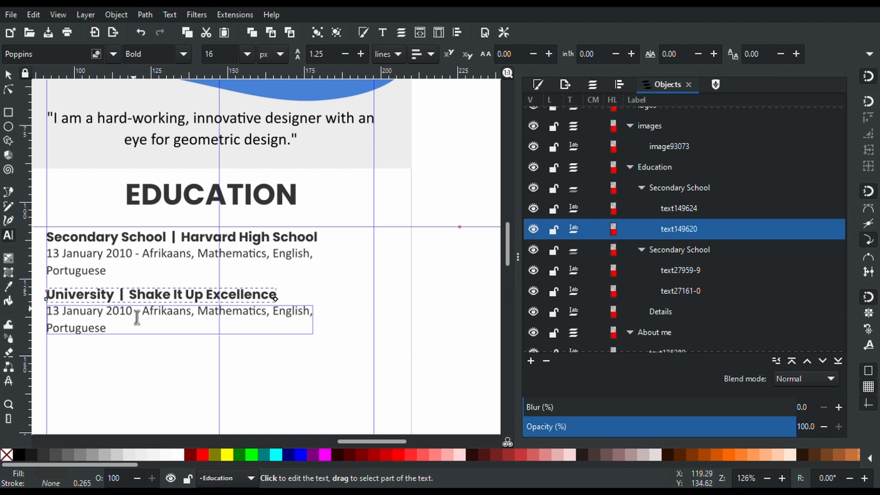
left_click_drag(133, 317, 48, 312)
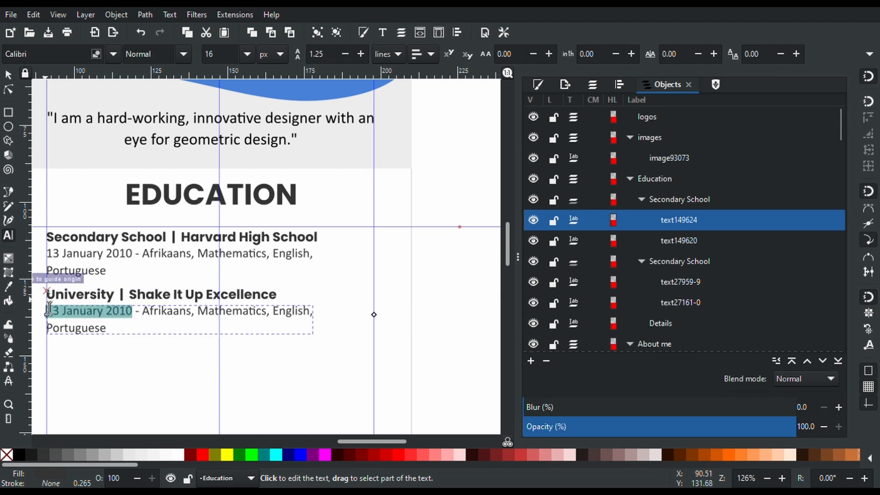
key("BackSpace")
type("Bsc")
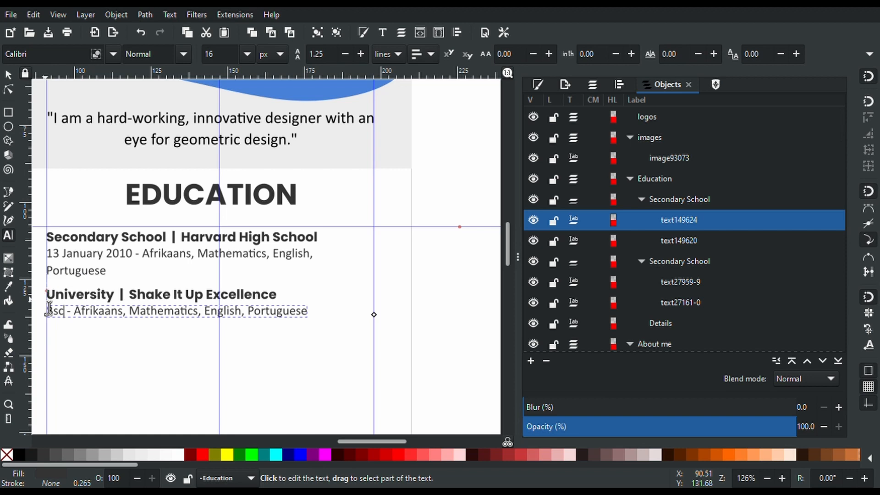
key("BackSpace")
key("BackSpace")
type("S")
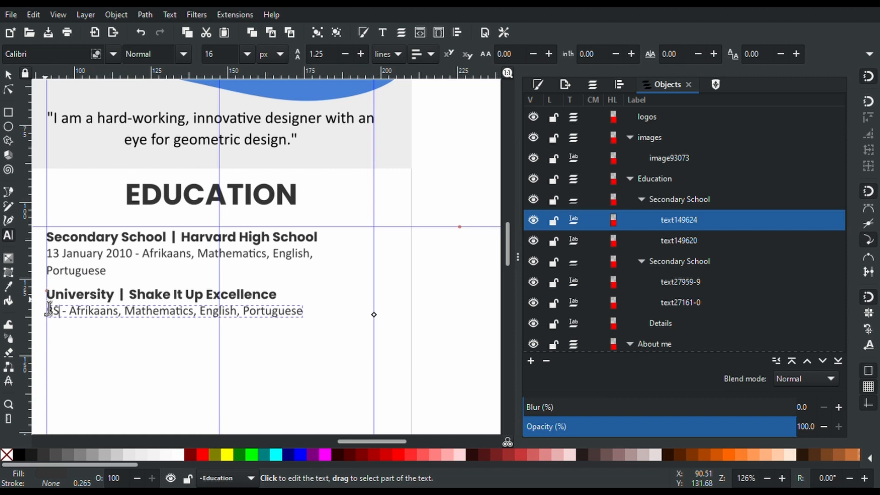
type("c")
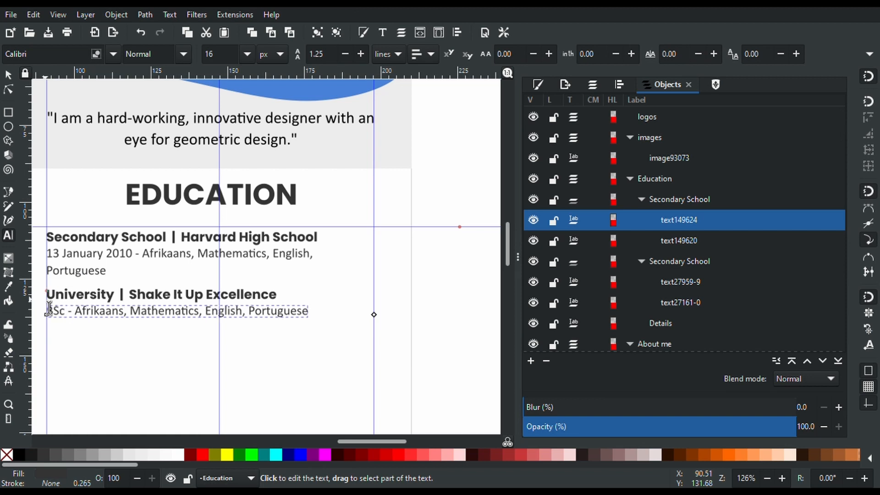
key("Right")
key("Right")
key("Right")
key("shift+Right")
key("shift+Right")
key("shift+Right")
key("shift+Right")
key("shift+Right")
key("shift+Right")
key("shift+Right")
key("shift+Right")
key("shift+Right")
key("shift+Right")
key("shift+Right")
key("shift+Right")
key("shift+Right")
key("shift+Right")
key("shift+Right")
key("shift+Right")
key("shift+Right")
key("shift+Right")
key("shift+Right")
key("shift+Right")
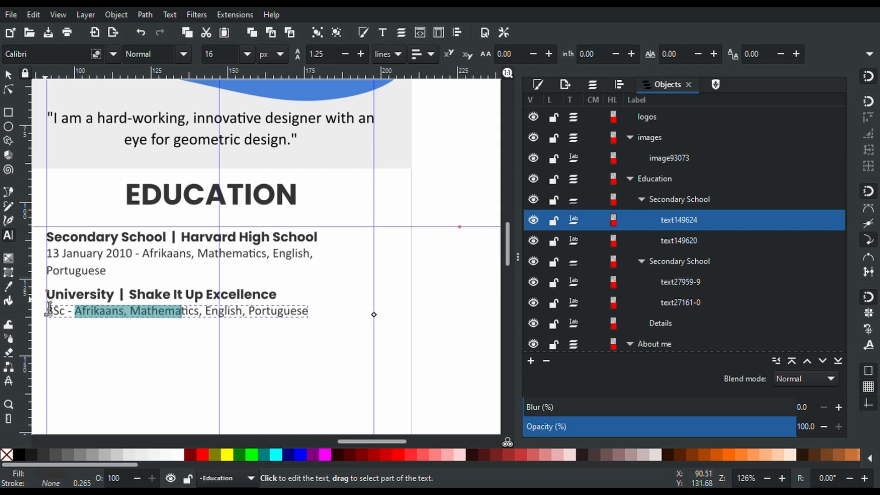
key("shift+Right")
key("shift+Right")
key("shift+Right")
key("shift+Right")
key("shift+Right")
key("shift+Right")
key("shift+Right")
key("shift+Right")
key("shift+Right")
key("shift+Right")
type("Compu")
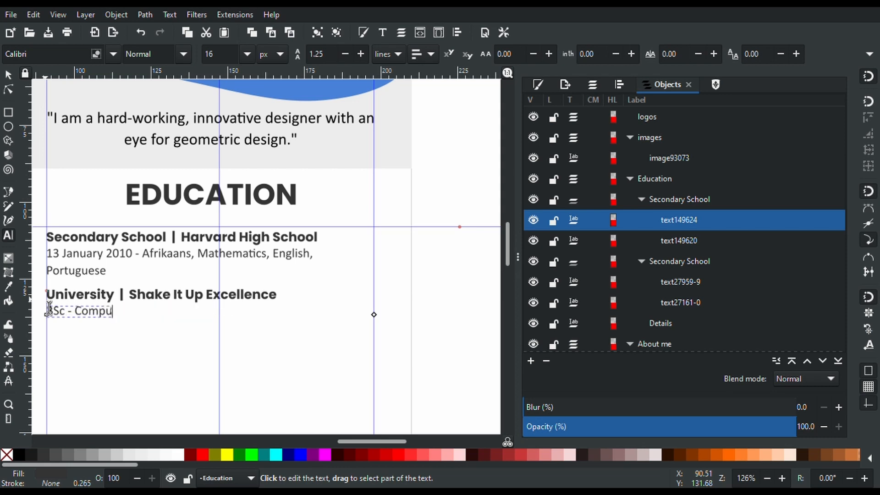
type("ter Science")
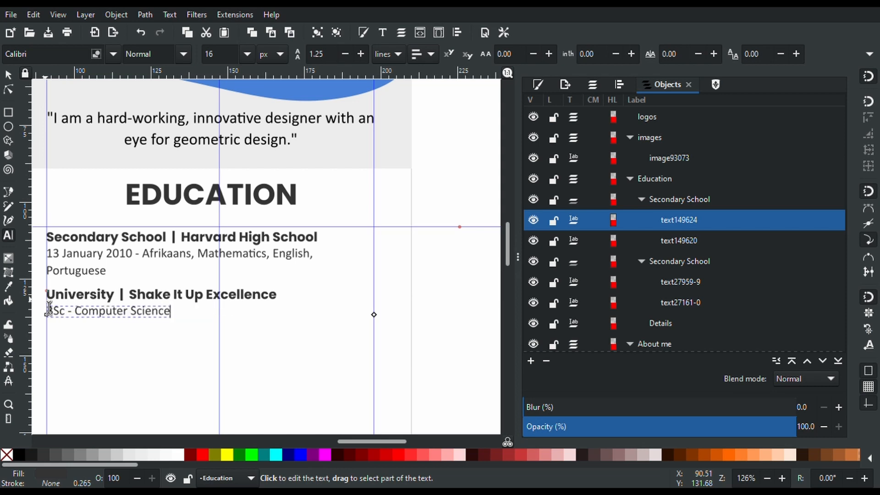
type(" | Artificial I")
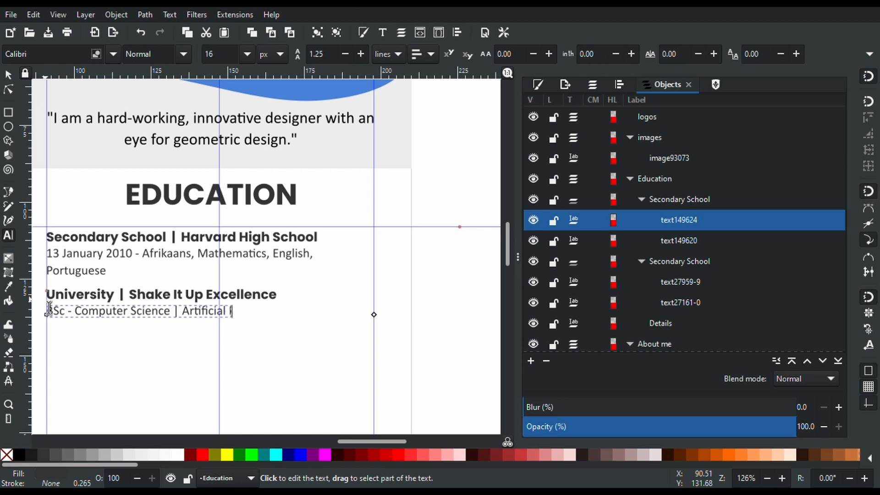
type("ntelligence")
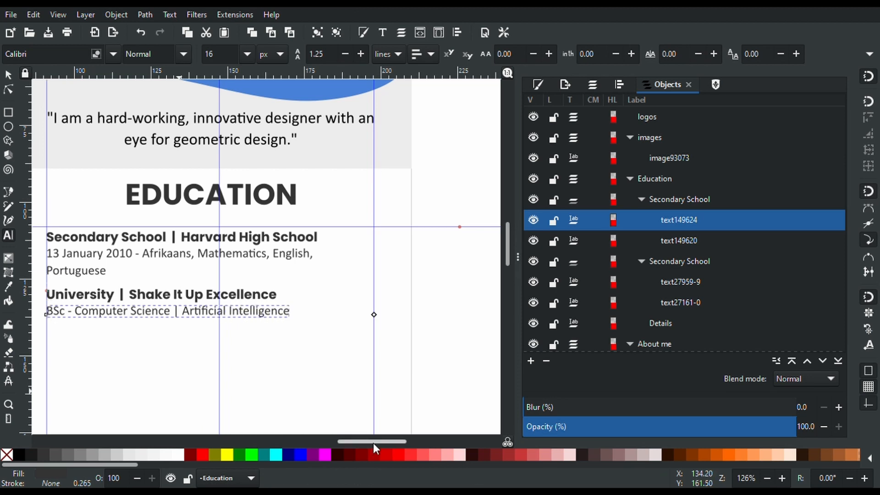
left_click_drag(374, 442, 353, 438)
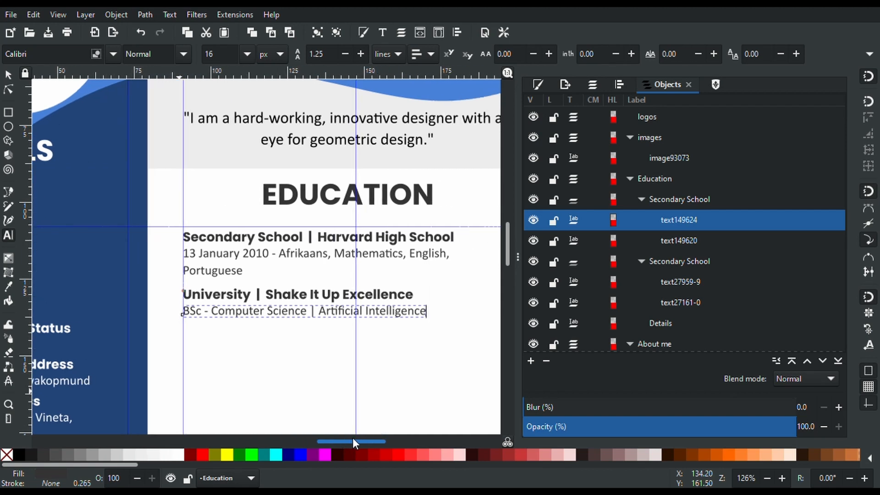
Rename the University entry's group to Higher Education
left_click(8, 75)
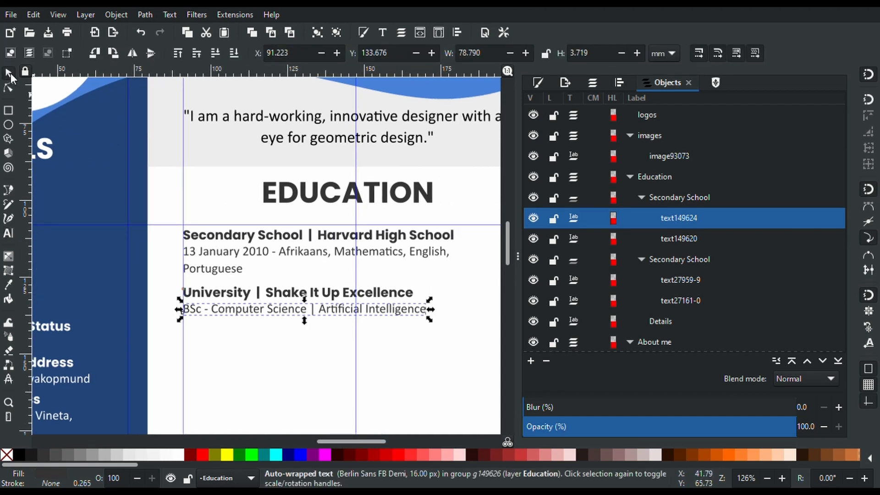
scroll(290, 235, "down", 2)
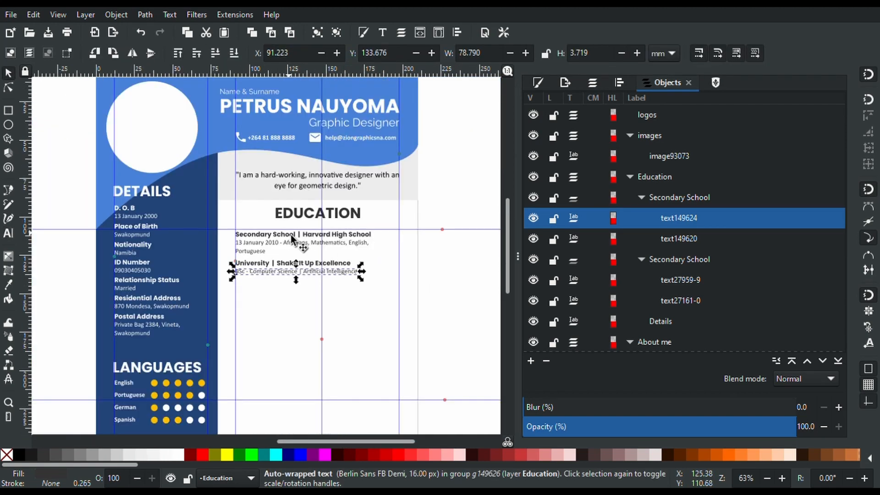
scroll(290, 234, "up", 1)
left_click(274, 279)
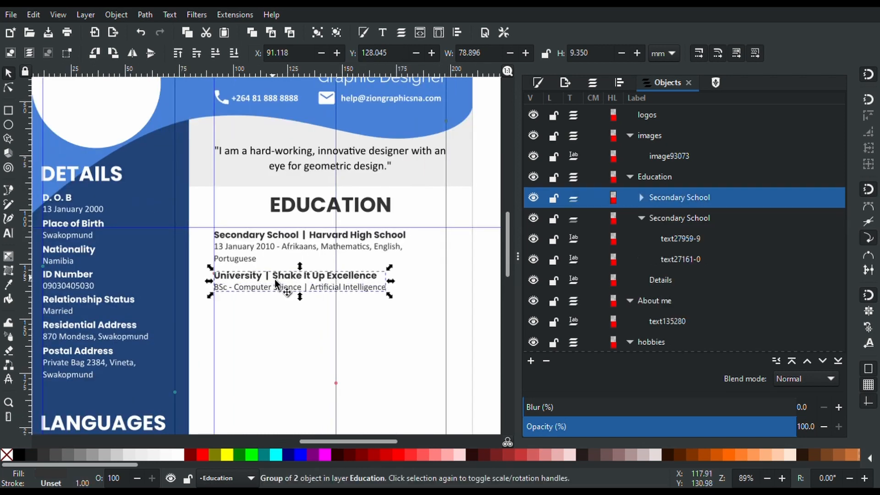
left_click(680, 215)
double_click(678, 200)
type("Higher U")
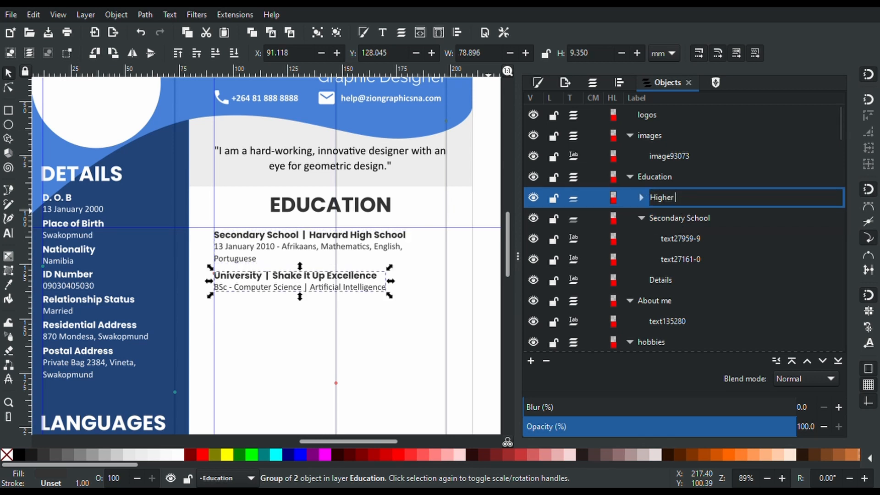
type("ducation")
key("Return")
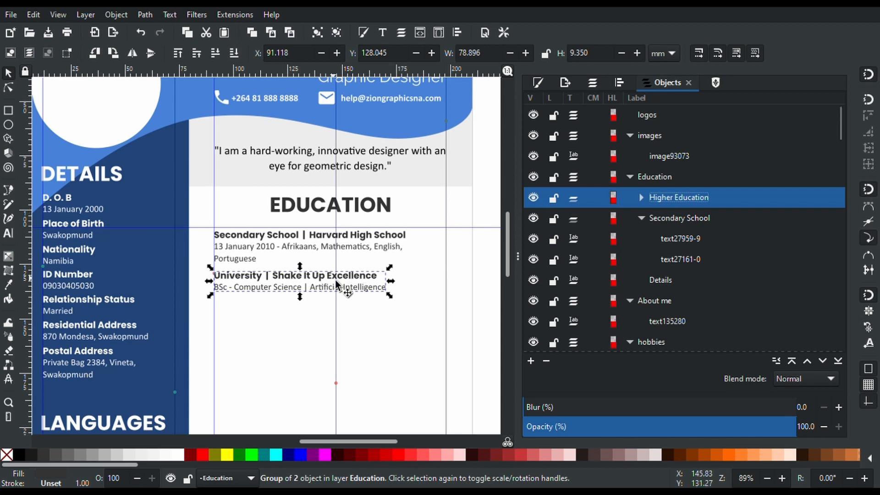
Duplicate the Higher Education group and place the copy below the first
key("ctrl+d")
left_click_drag(332, 279, 331, 315)
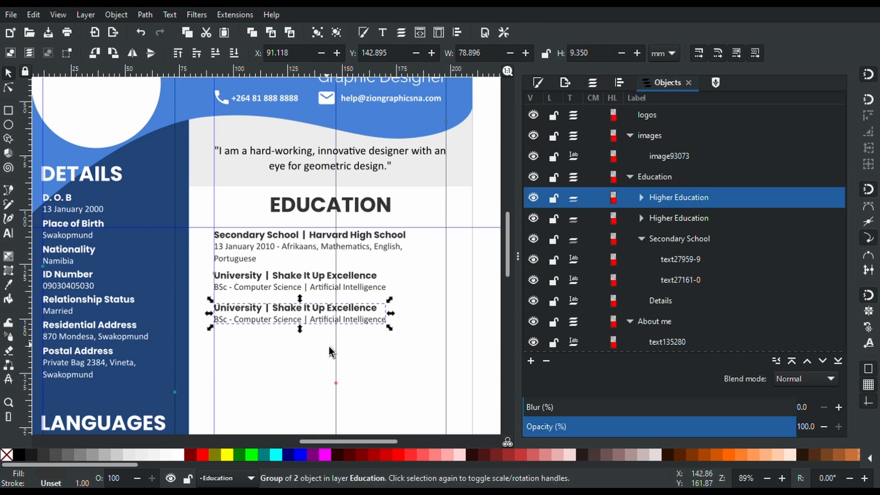
scroll(330, 344, "down", 5)
scroll(331, 345, "down", 4)
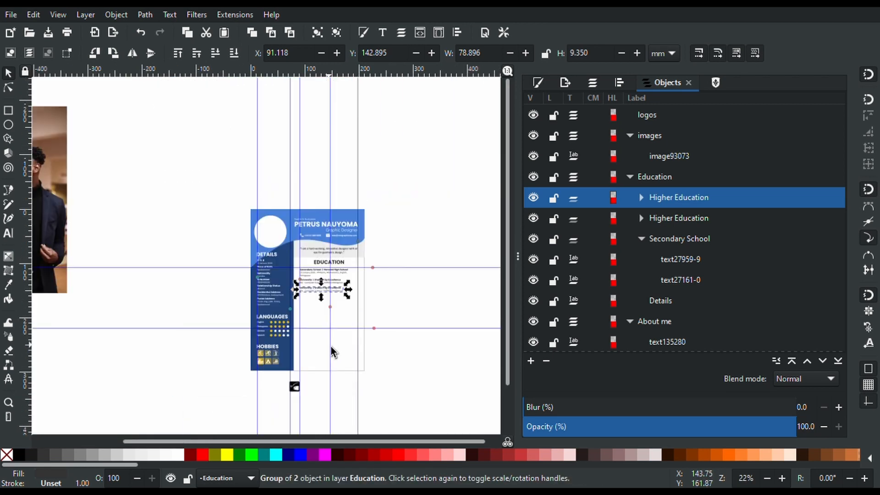
scroll(336, 325, "up", 4)
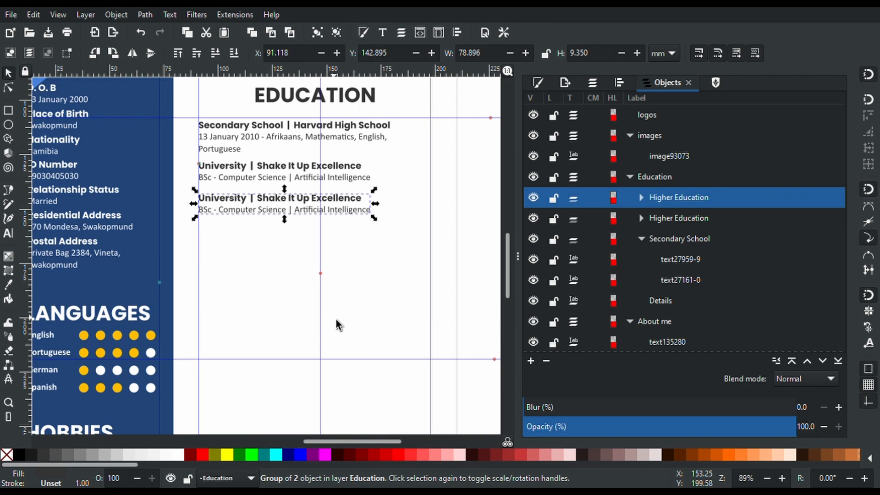
scroll(336, 325, "down", 4)
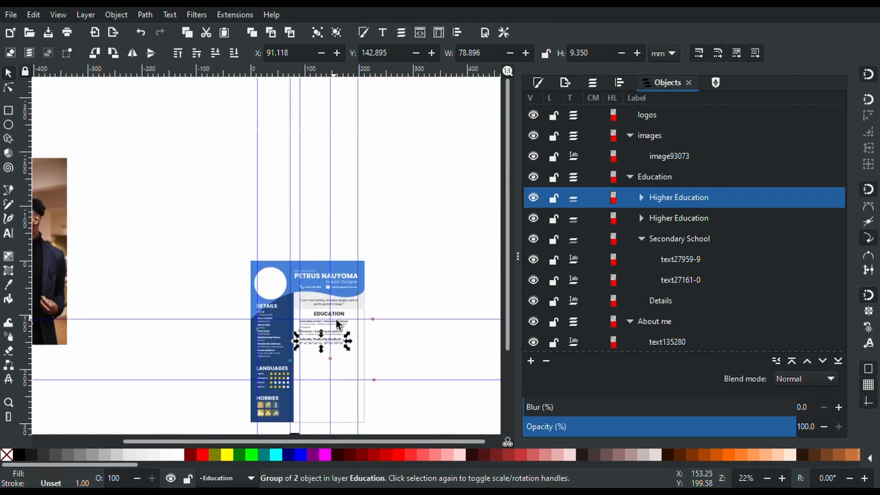
scroll(326, 352, "up", 2)
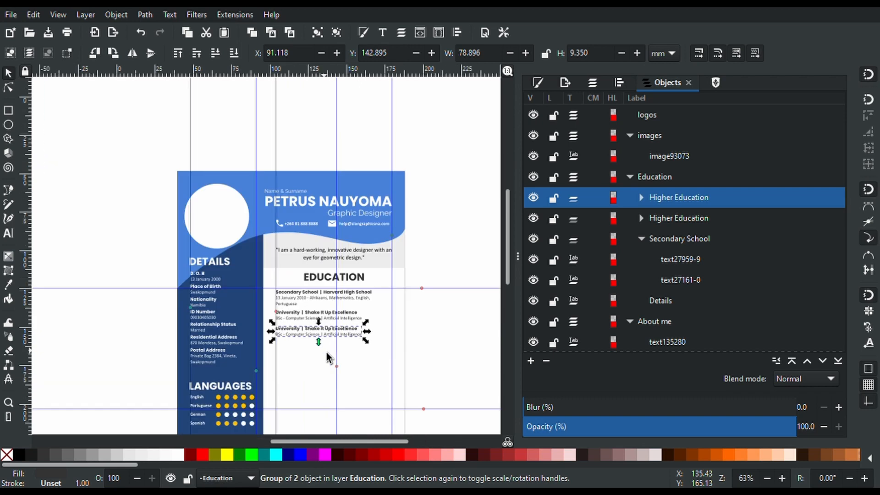
scroll(326, 350, "up", 1)
Nudge the quote text, unlock the bg layer and shorten the grey quote background
left_click(365, 215)
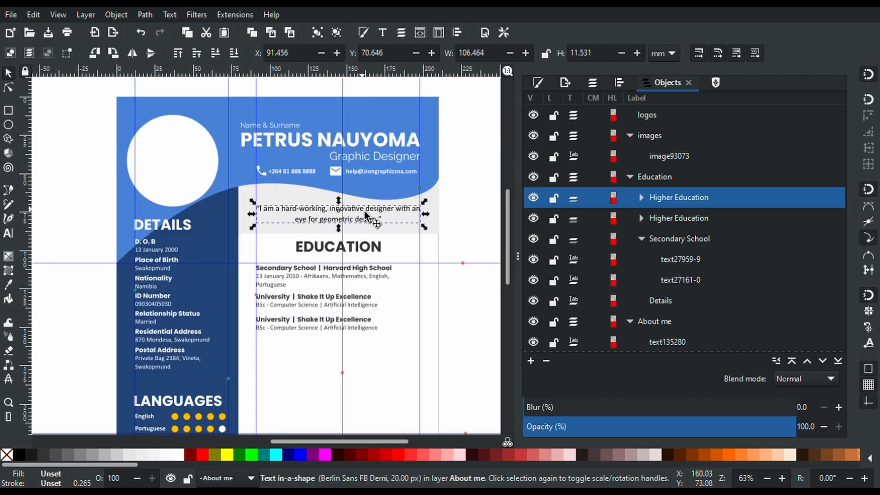
left_click_drag(364, 209, 364, 207)
left_click(323, 237)
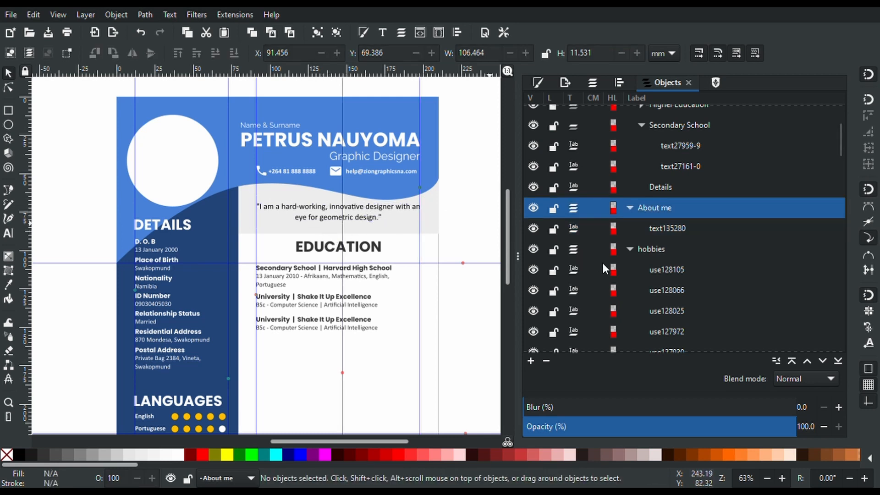
scroll(603, 262, "down", 5)
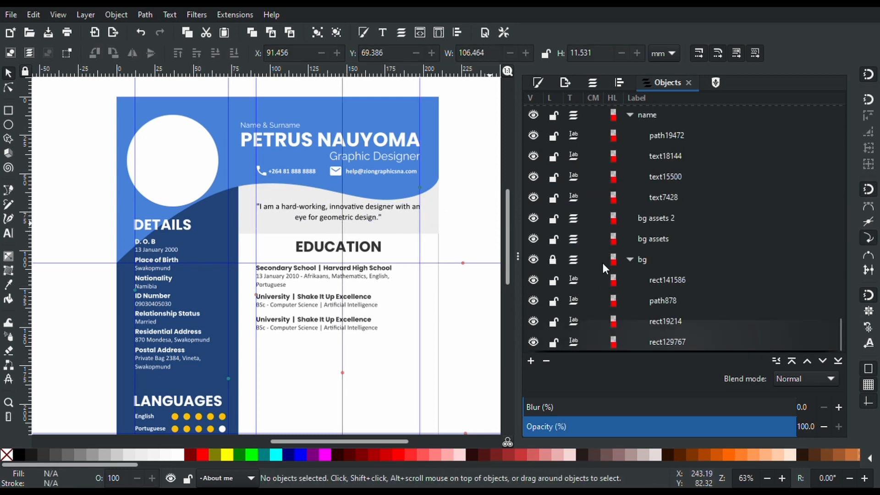
left_click(553, 259)
left_click(424, 227)
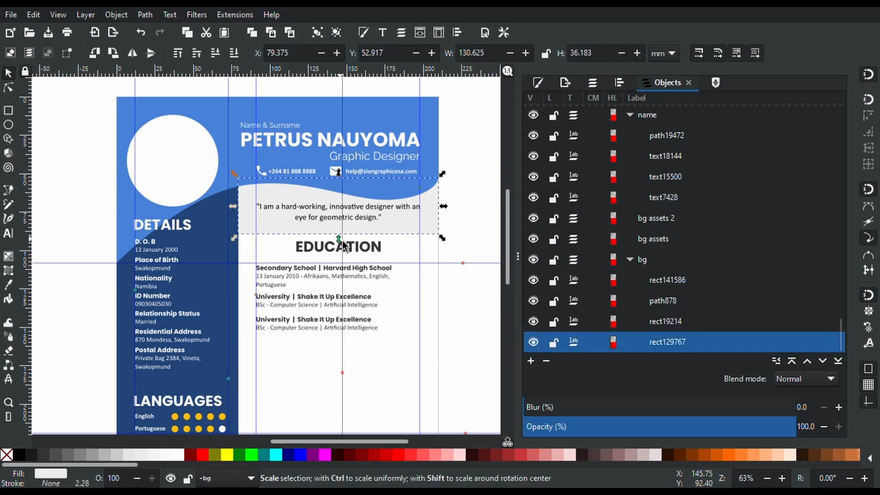
left_click_drag(342, 241, 341, 233)
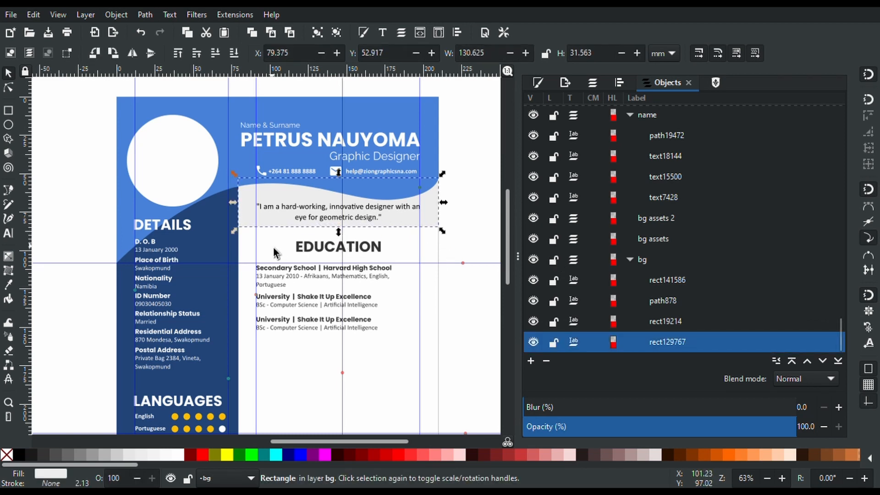
Move the whole Education section up slightly and lock the bg layer again
left_click_drag(485, 355, 241, 242)
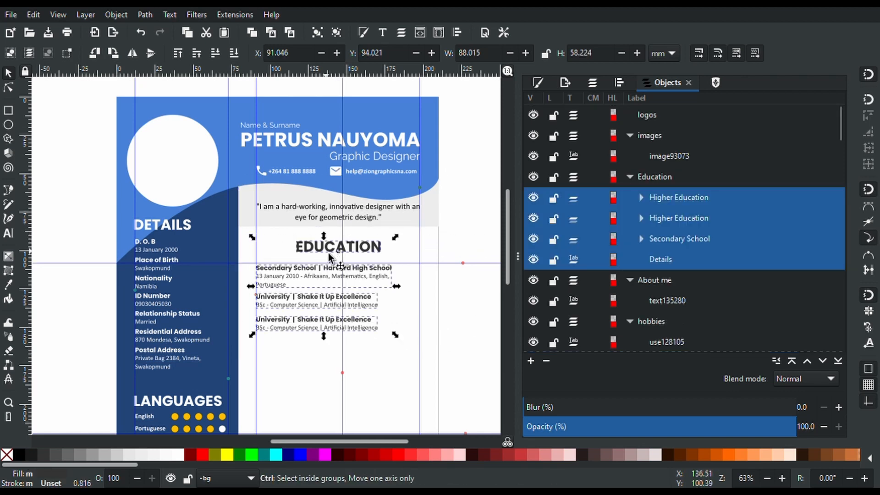
left_click_drag(329, 254, 330, 251)
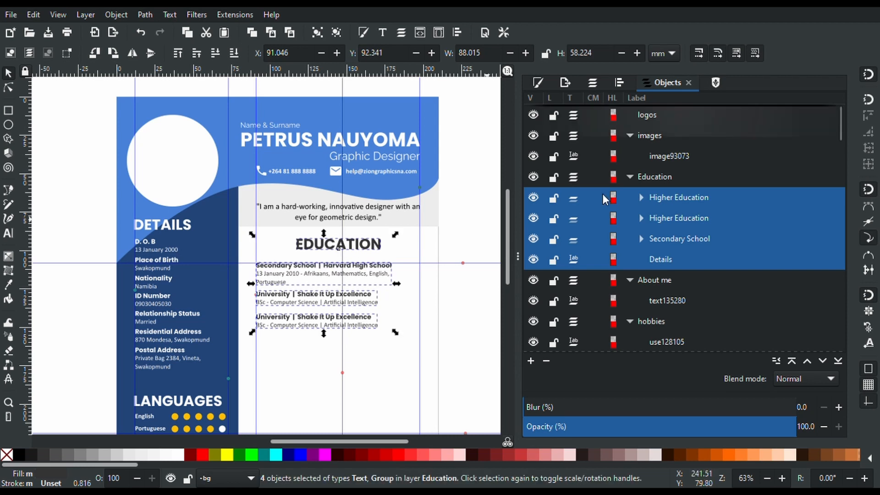
scroll(603, 194, "down", 15)
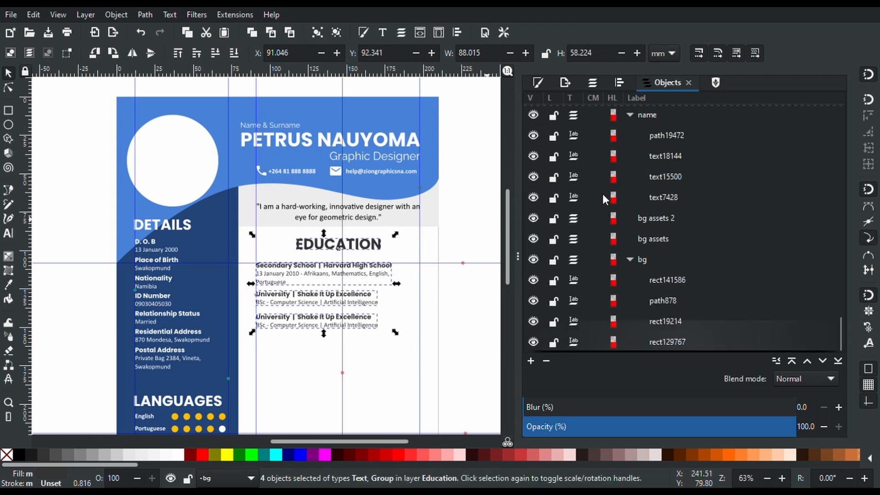
left_click(554, 259)
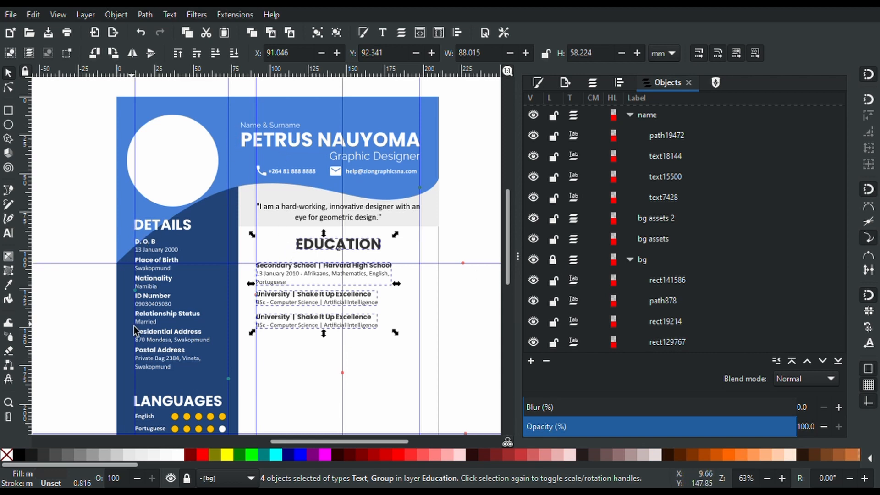
left_click(466, 321)
scroll(467, 321, "down", 6)
scroll(467, 321, "up", 1)
scroll(467, 321, "up", 2)
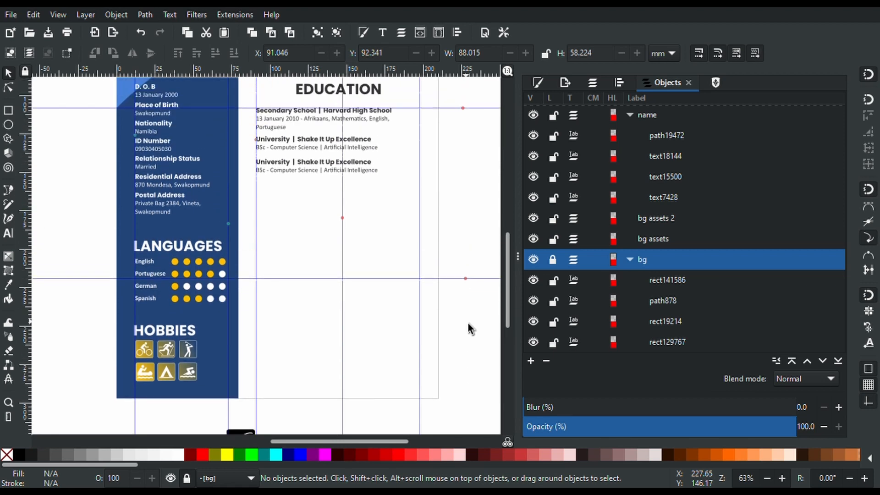
left_click(618, 81)
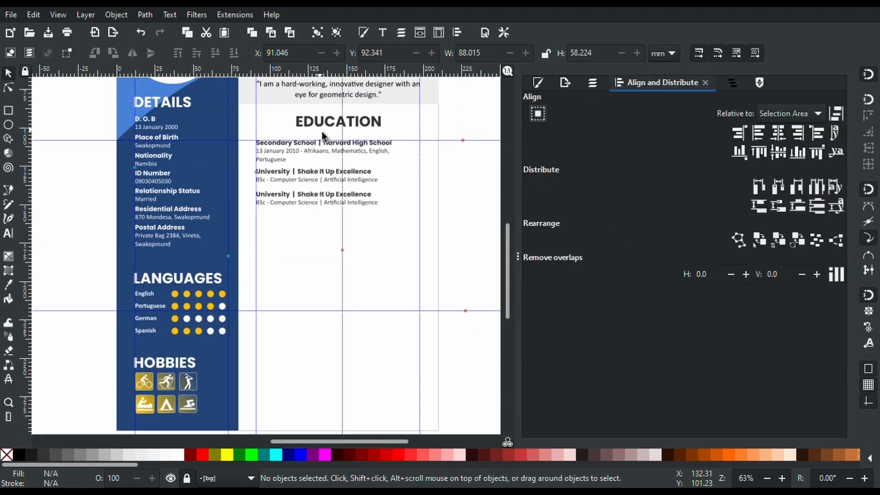
Switch the dock to the Layers panel and select the EDUCATION heading
left_click(595, 80)
left_click(356, 129)
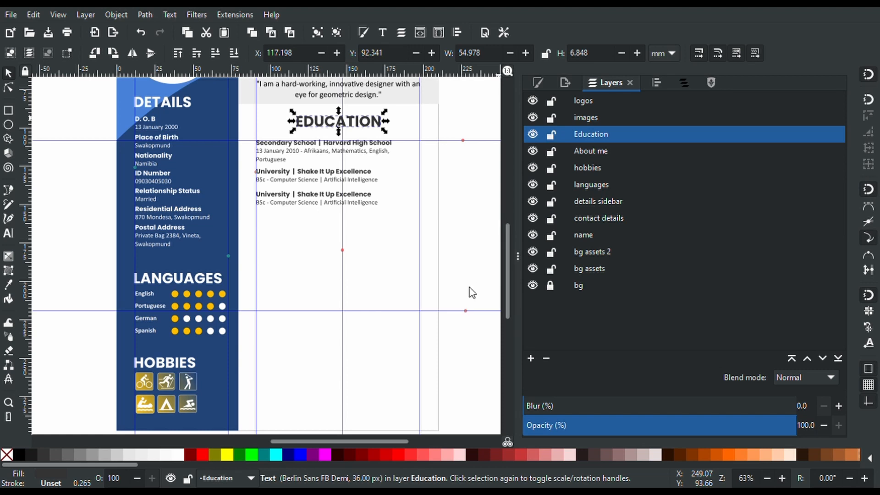
Add a Work Experience layer and select the whole Education block, undoing stray changes
left_click(330, 136)
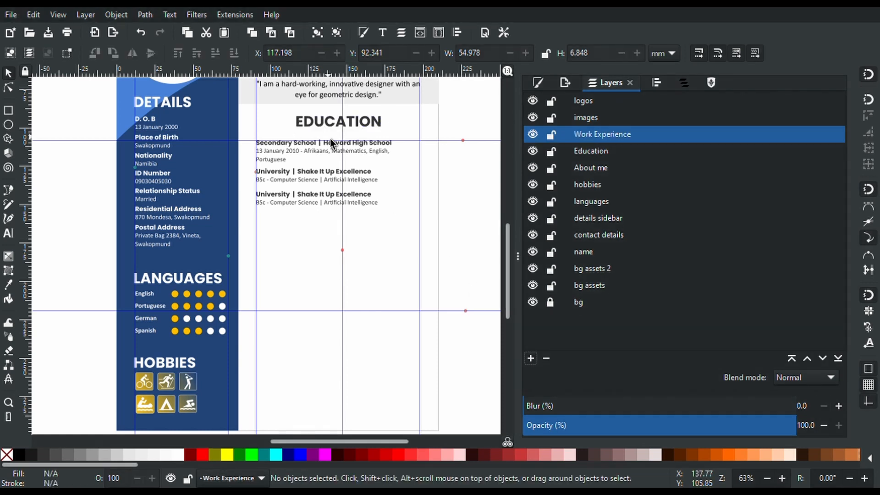
left_click(336, 129)
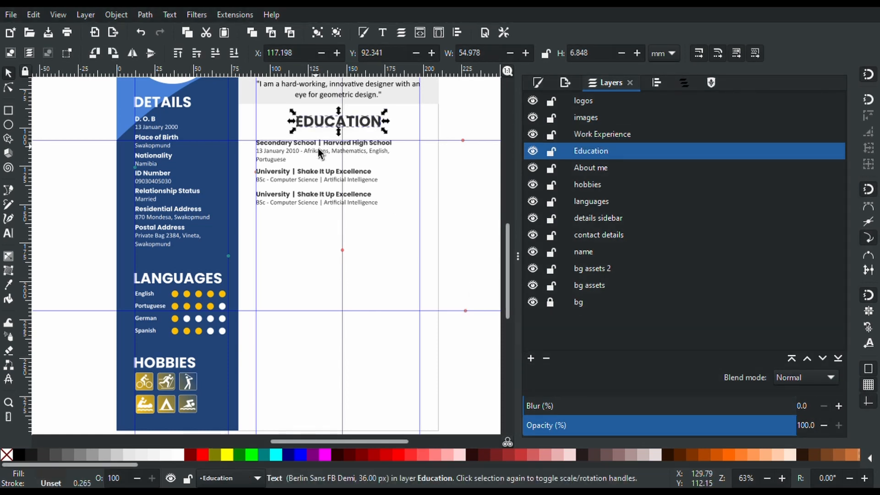
left_click(320, 149, "shift")
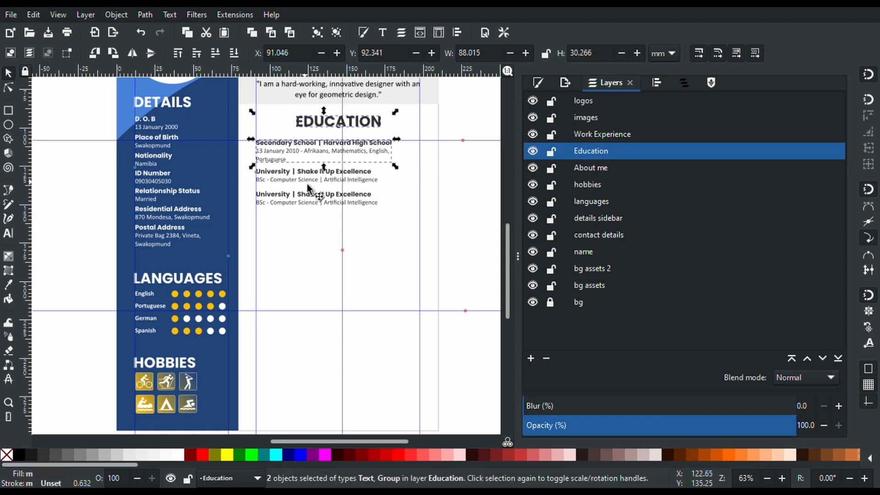
left_click(307, 180, "shift")
left_click(307, 202, "shift")
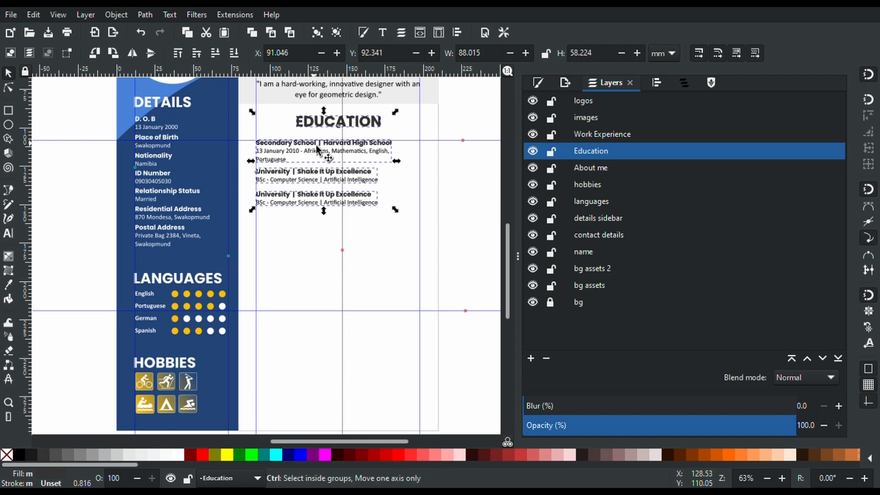
key("ctrl+z")
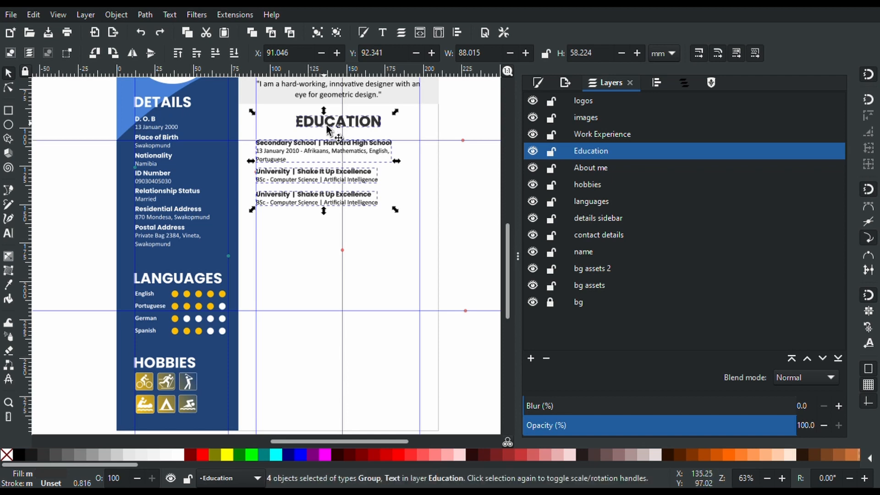
left_click(460, 204)
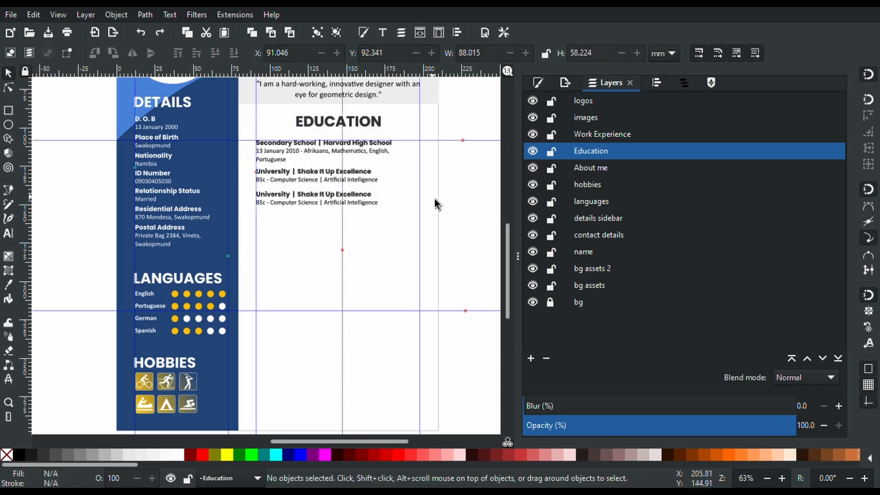
left_click(363, 201)
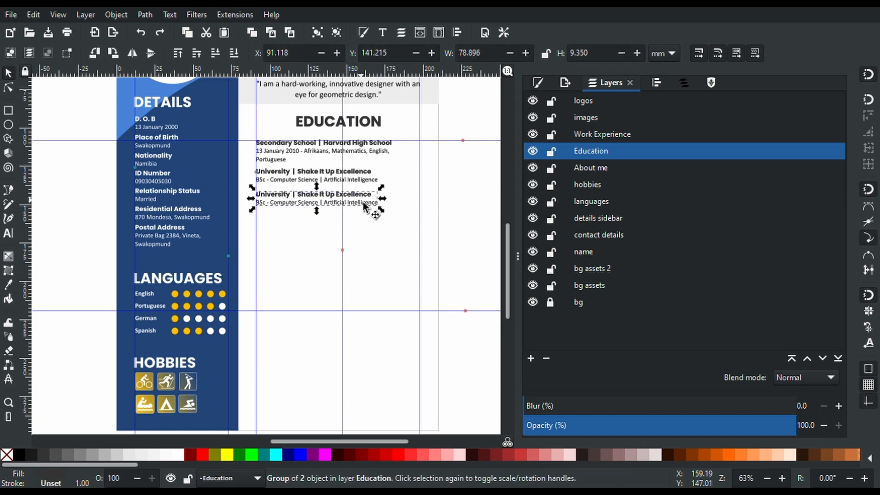
key("ctrl+d")
left_click_drag(363, 202, 367, 224)
key("ctrl+z")
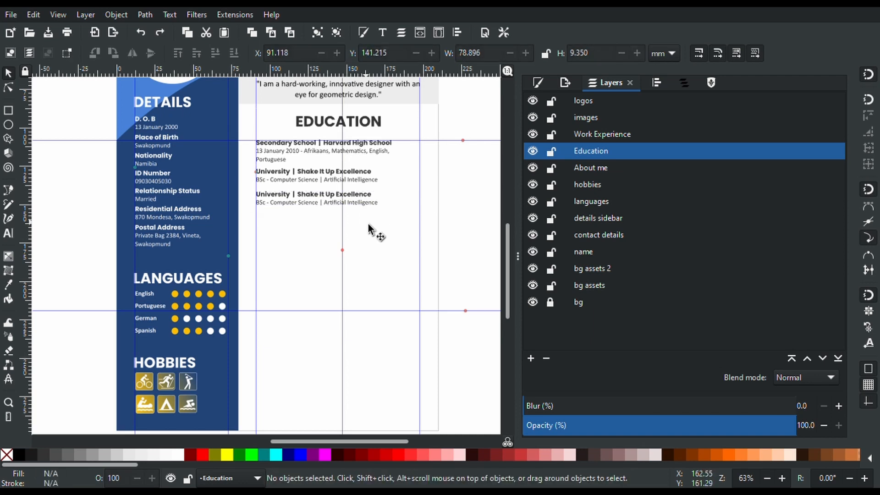
left_click_drag(483, 223, 248, 106)
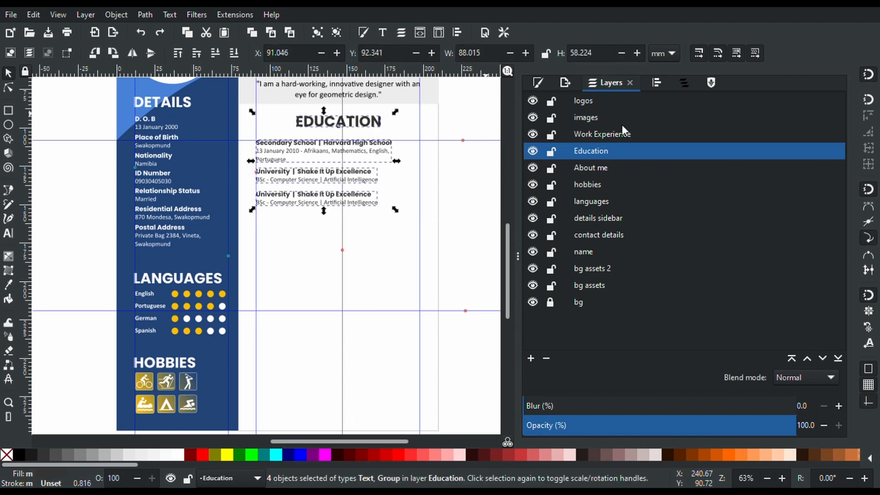
Paste the Education block in place on Work Experience and move it below, to Y 162.904 mm
left_click(614, 136)
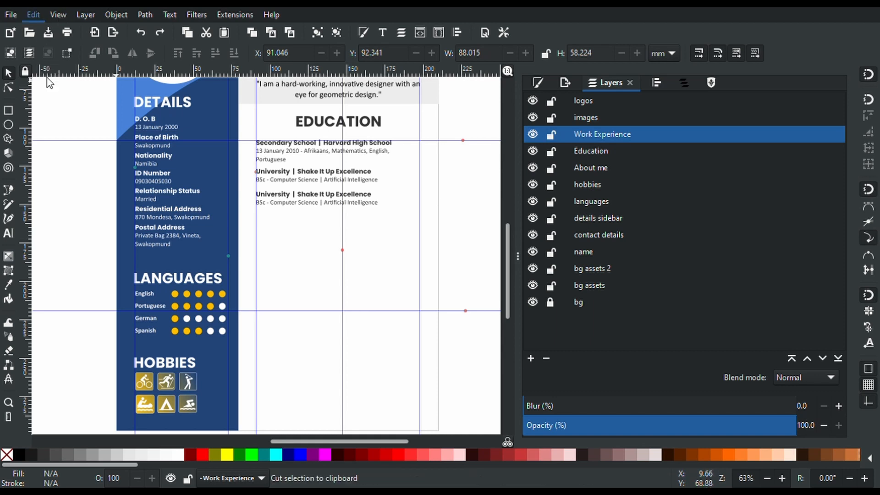
key("ctrl+alt+v")
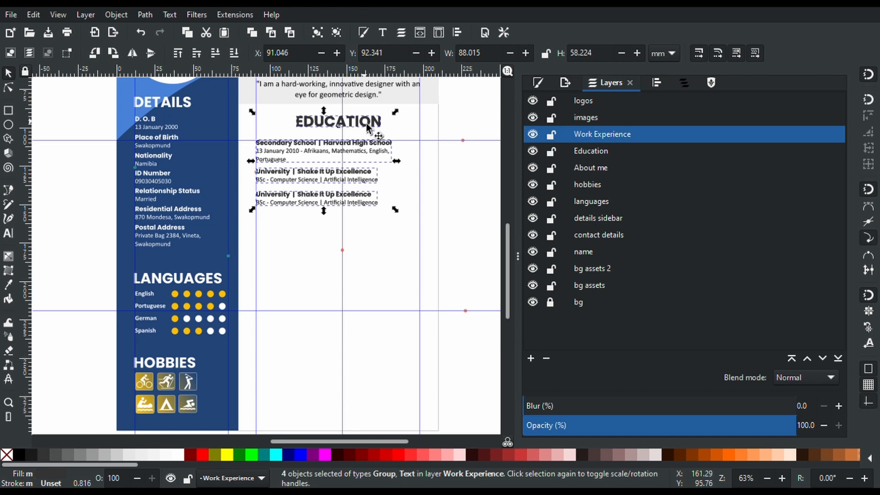
left_click_drag(367, 124, 376, 237)
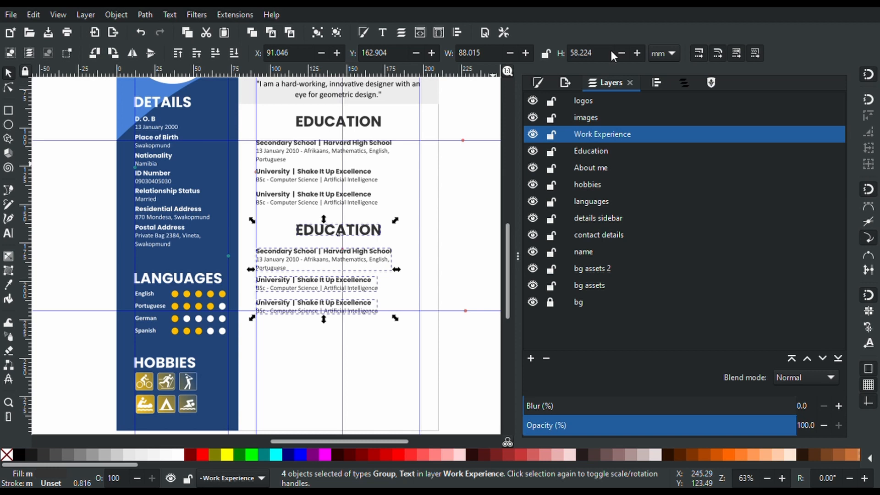
left_click(686, 82)
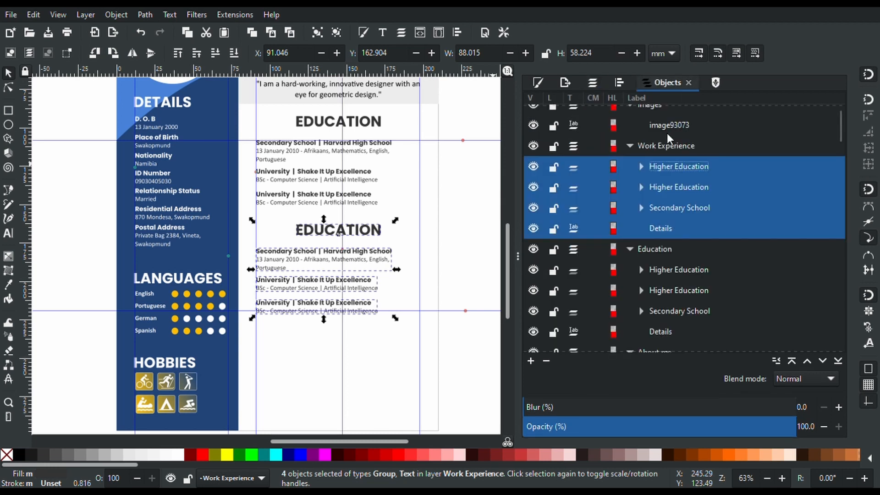
Delete both copied University entries, keeping the copy's EDUCATION heading and Secondary School entry
double_click(677, 167)
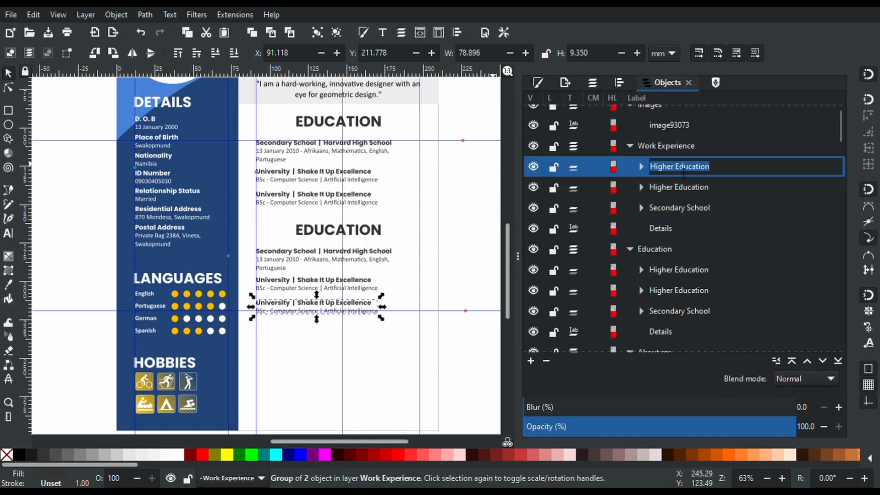
left_click(667, 153)
double_click(670, 172)
left_click(395, 337)
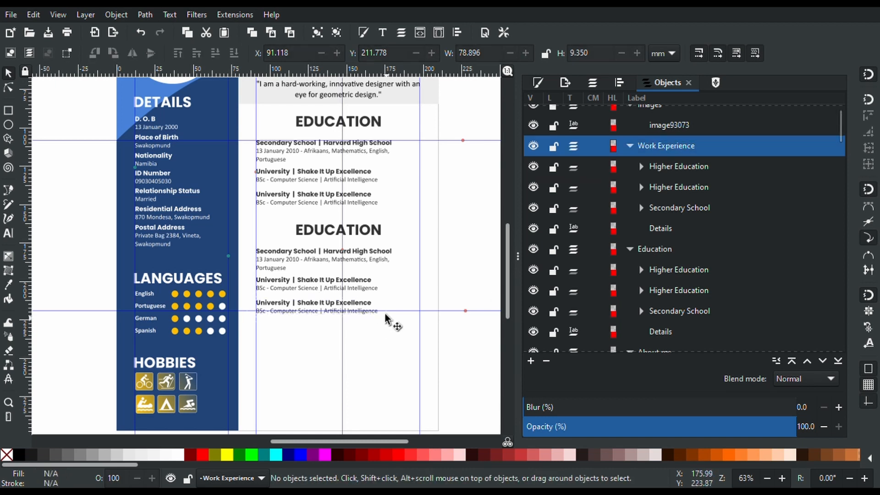
left_click(364, 289)
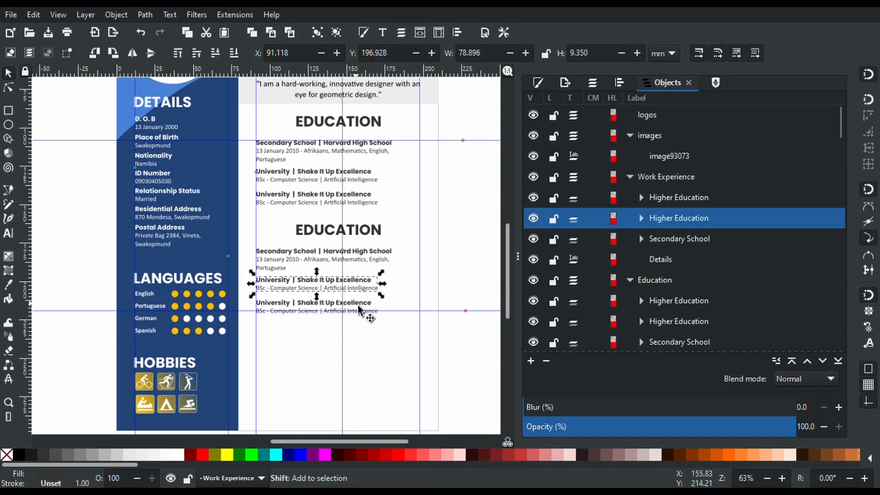
left_click(360, 310, "shift")
key("Delete")
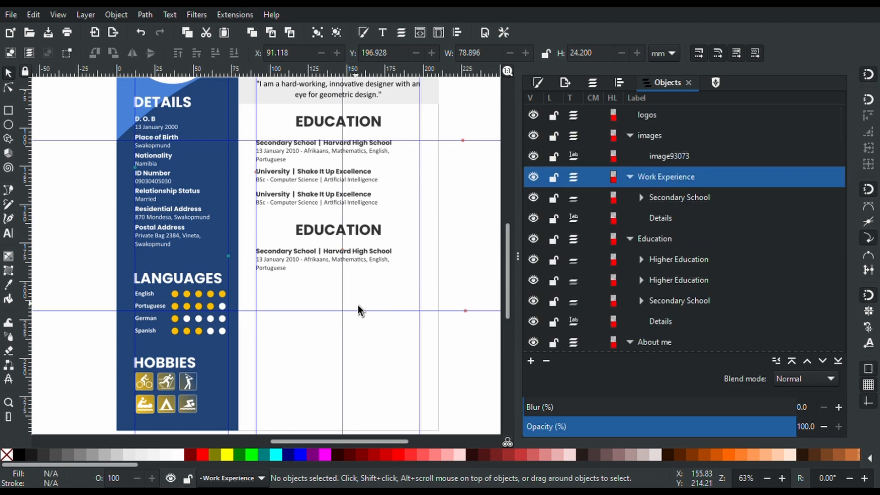
scroll(358, 306, "up", 1)
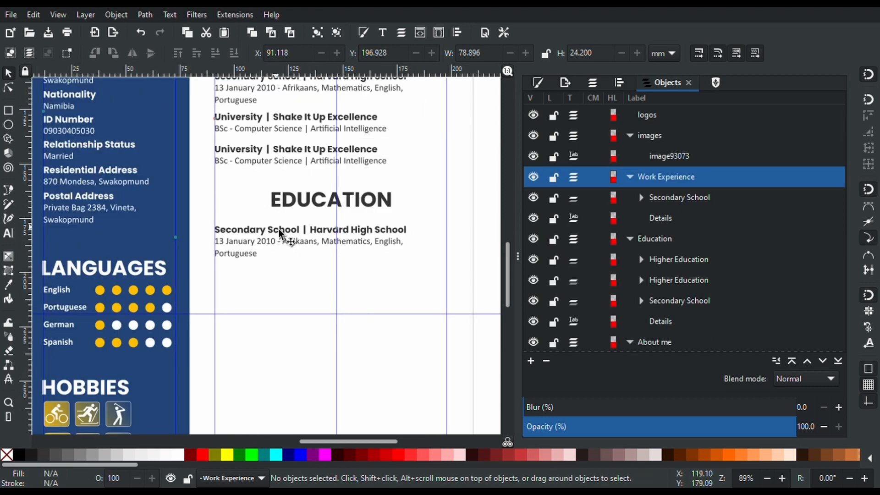
Retitle the copied EDUCATION heading to WORK EXPERIENCE
key("t")
double_click(304, 212)
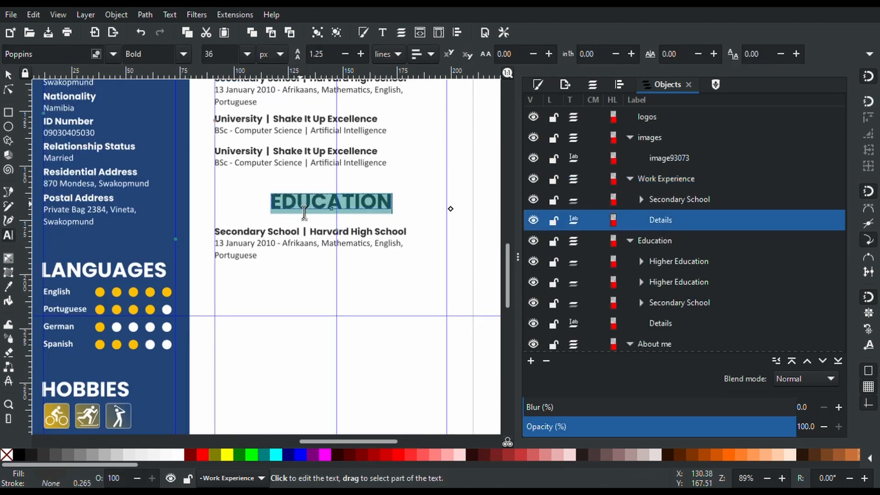
type("WORK")
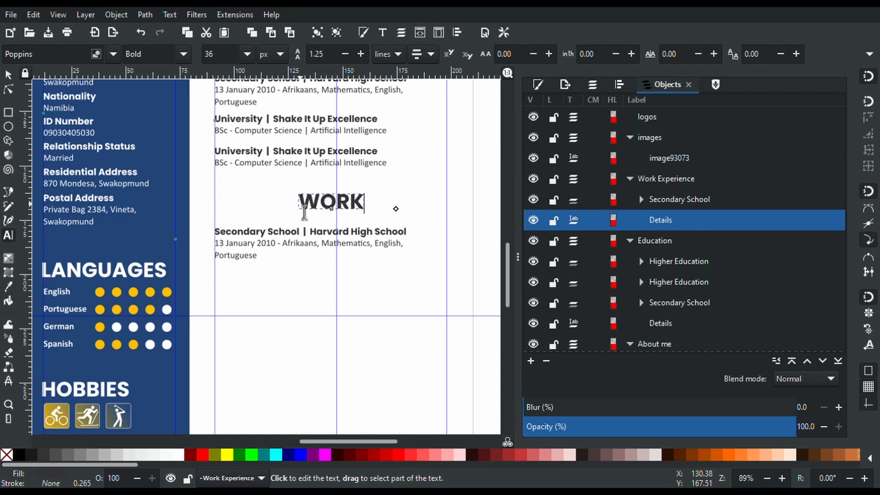
scroll(305, 212, "up", 10)
scroll(304, 212, "down", 8)
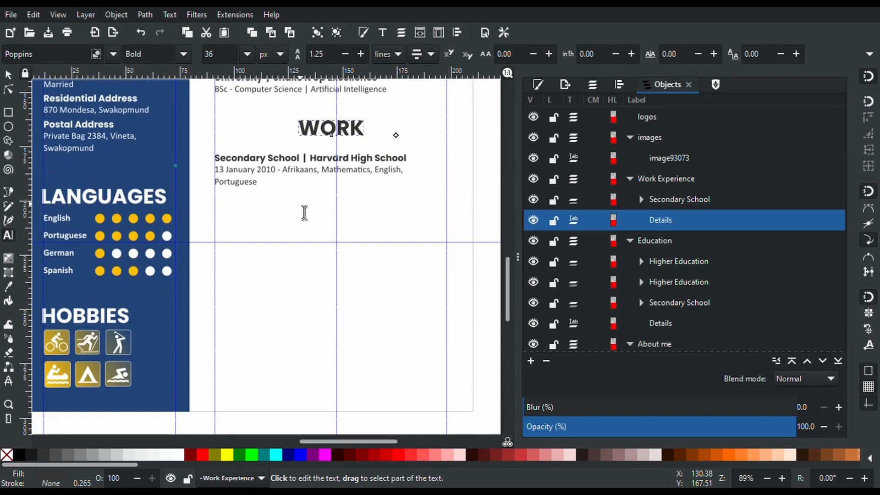
scroll(304, 212, "up", 5)
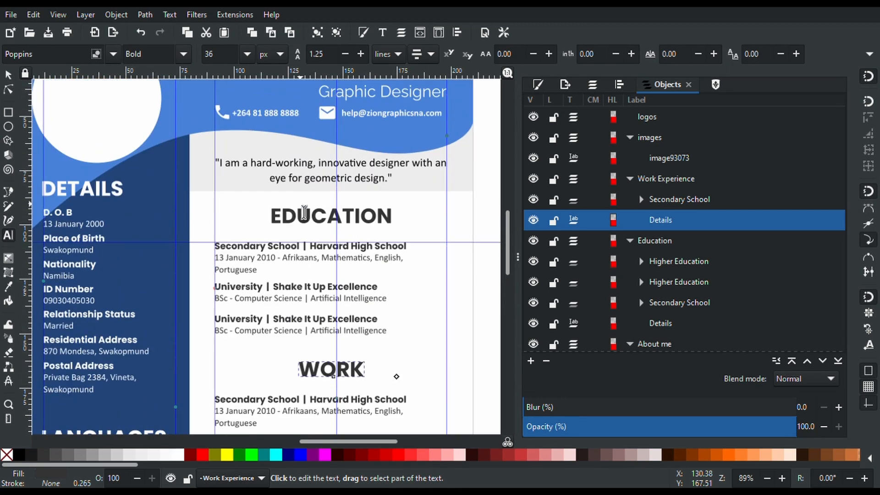
type("EXPERIENCE")
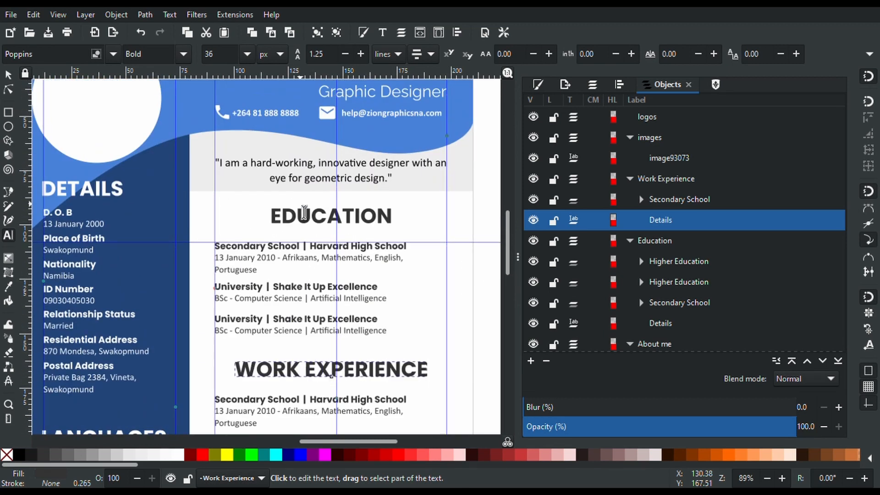
scroll(305, 213, "down", 5)
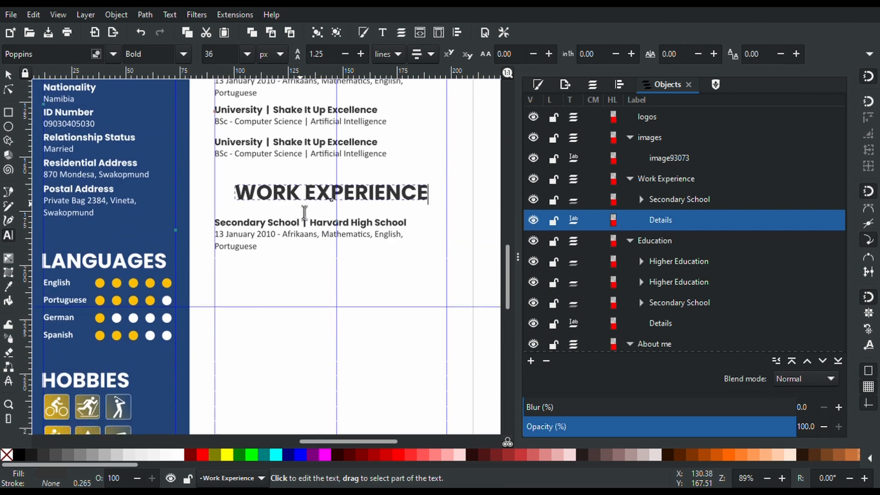
Change the first entry title to 'Silicon Valley | Gaagle.com'
left_click_drag(301, 229, 216, 230)
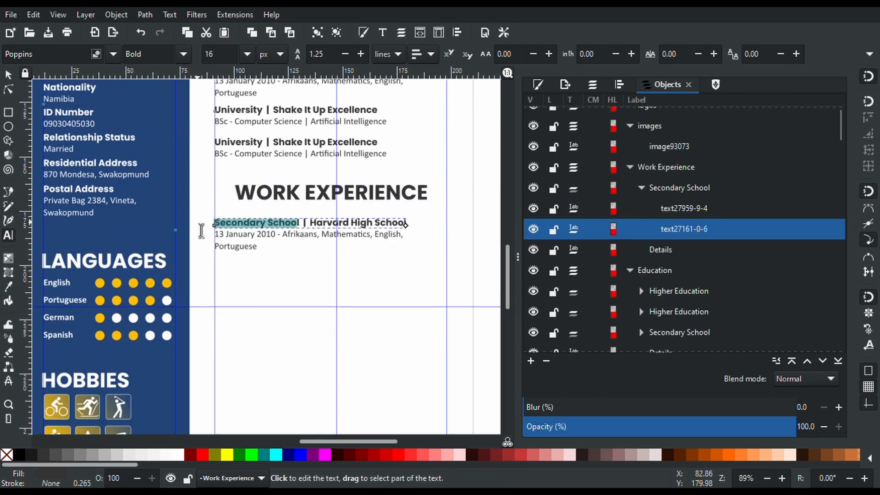
key("Delete")
key("Delete")
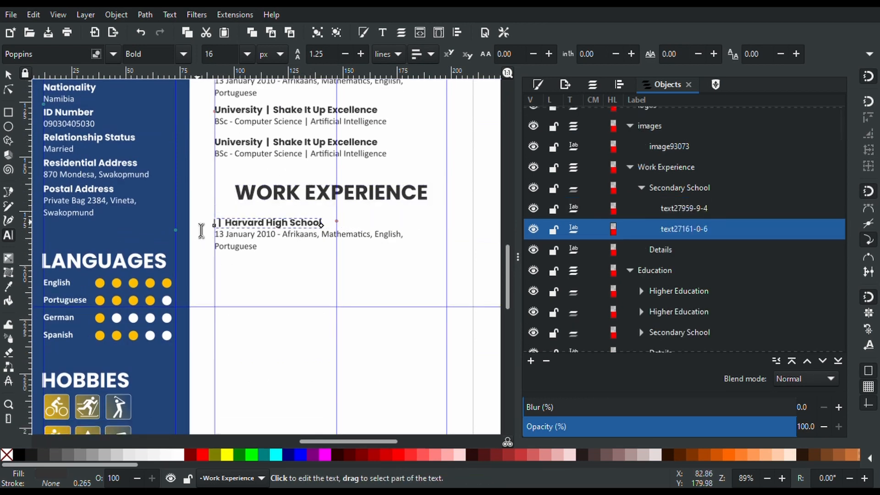
type("Sic")
key("BackSpace")
key("BackSpace")
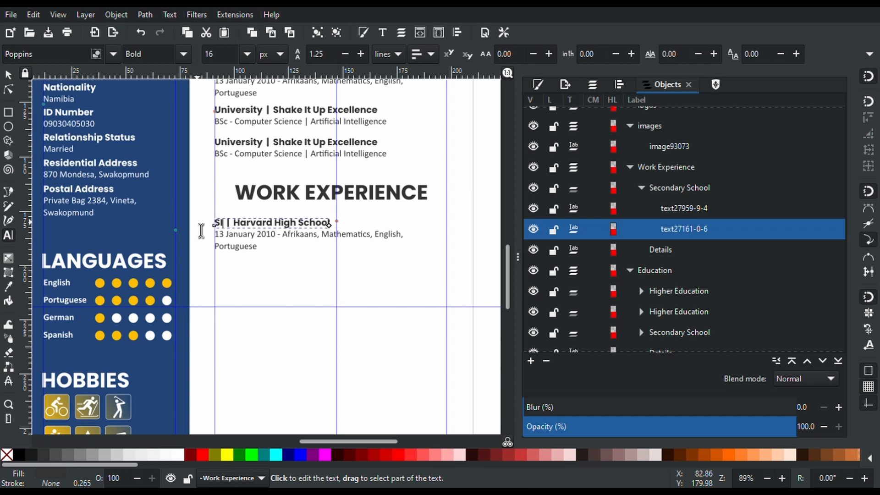
type("ilicon")
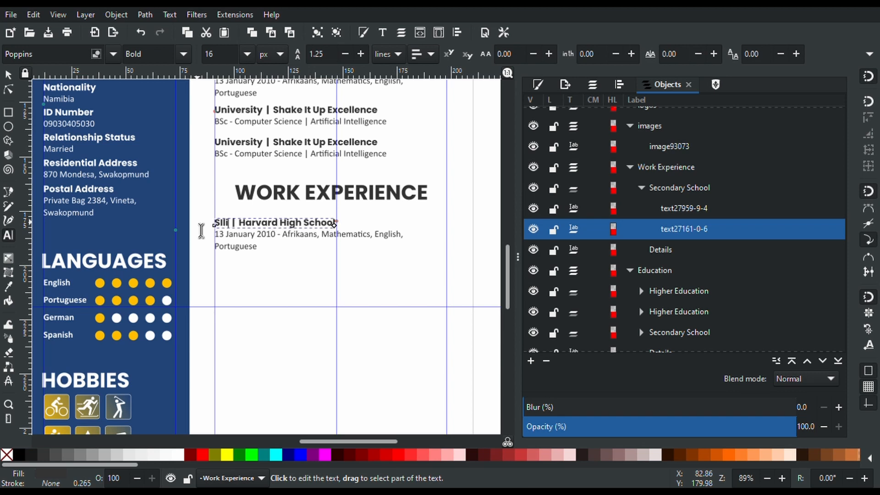
type(" Vallet")
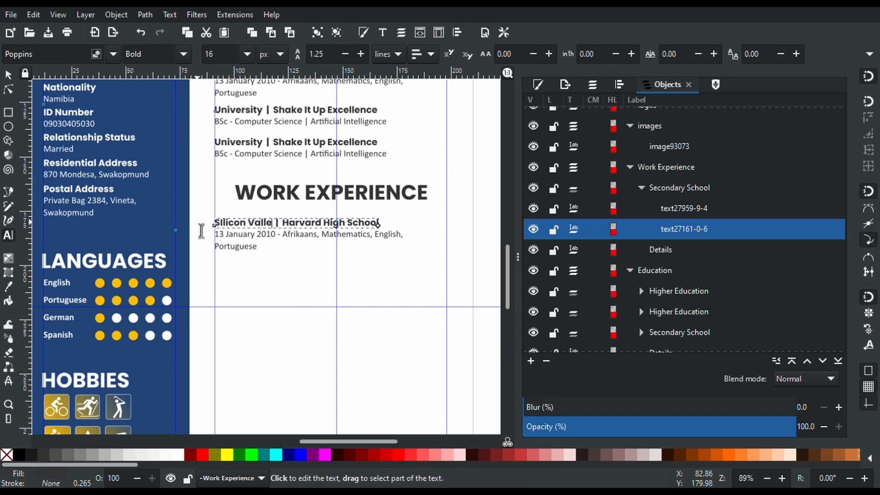
key("BackSpace")
type("y")
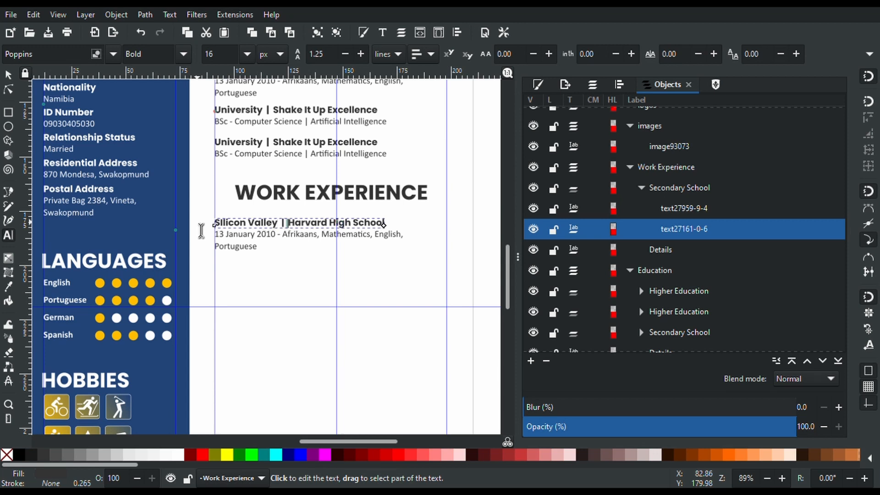
key("shift+Right")
key("shift+Right")
key("shift+Right")
key("shift+Right")
key("shift+Right")
key("shift+Right")
key("shift+Right")
key("shift+Right")
key("shift+Right")
key("shift+Right")
key("shift+Right")
key("shift+Right")
key("shift+Right")
key("shift+Right")
key("shift+Right")
key("shift+Right")
key("shift+Right")
key("shift+Right")
key("shift+Right")
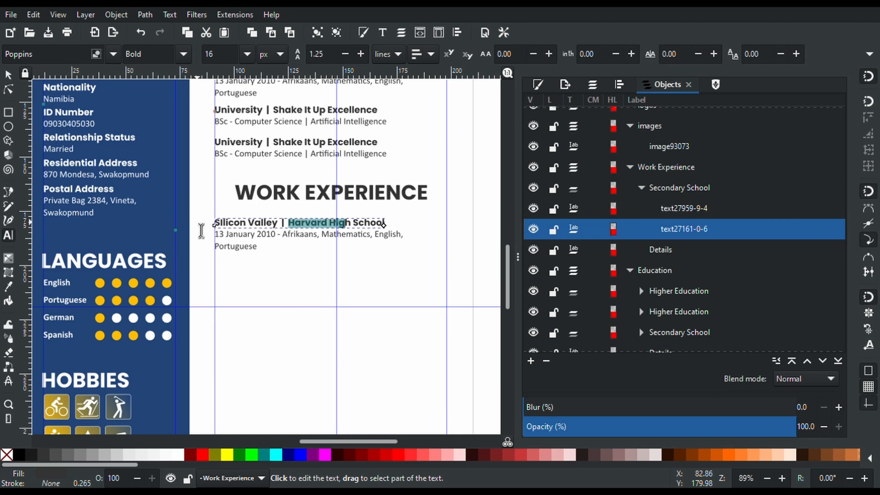
type("Ga")
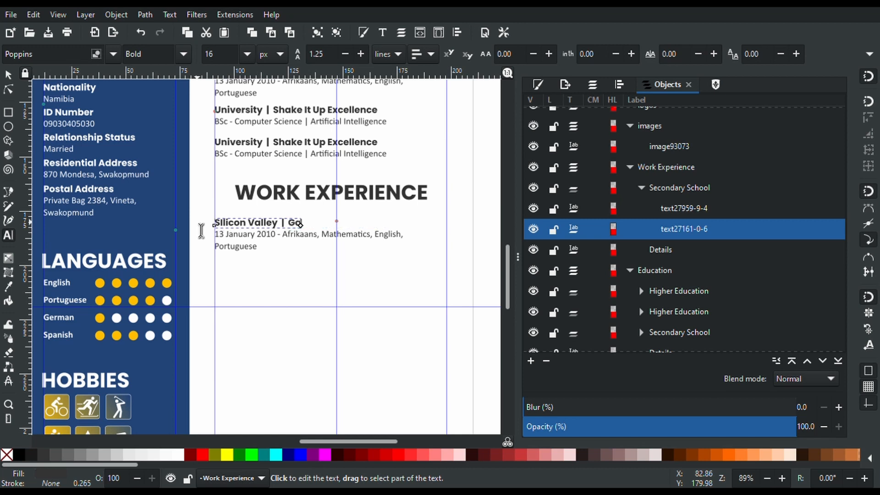
type("agle.com")
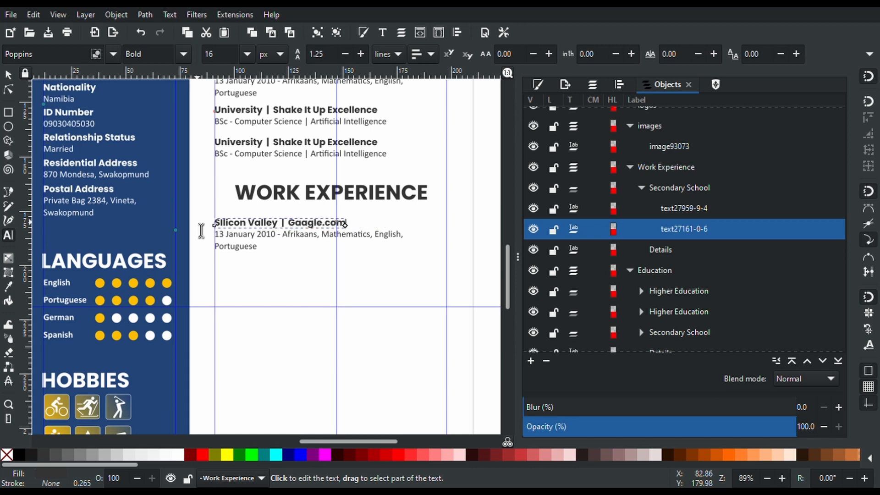
Change the copied date's year from 2010 to 2012
left_click_drag(218, 235, 258, 248)
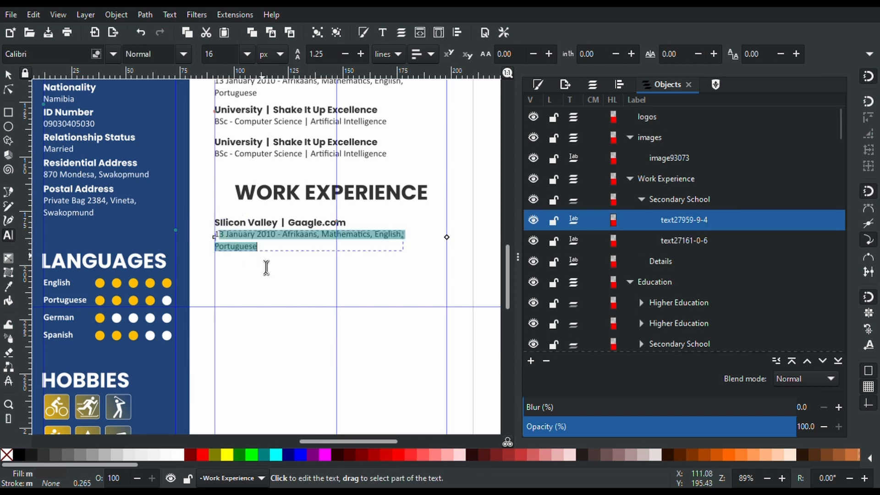
left_click(275, 238)
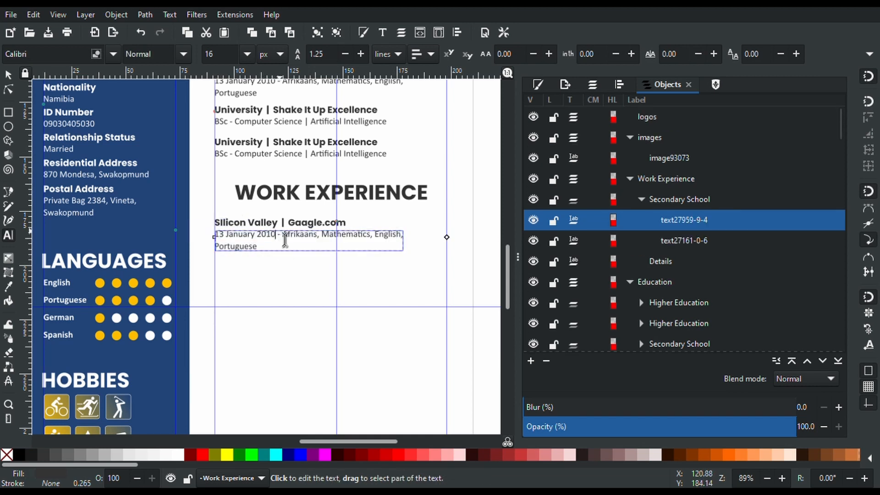
key("BackSpace")
scroll(285, 239, "up", 5)
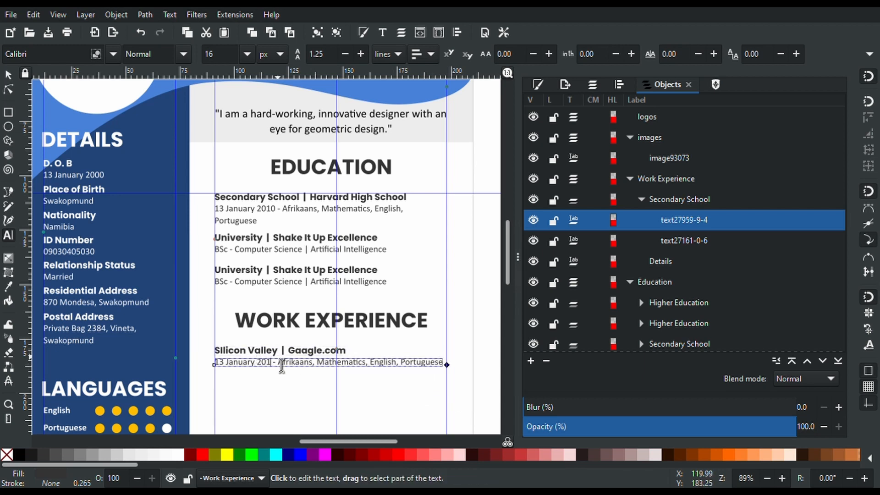
type("2")
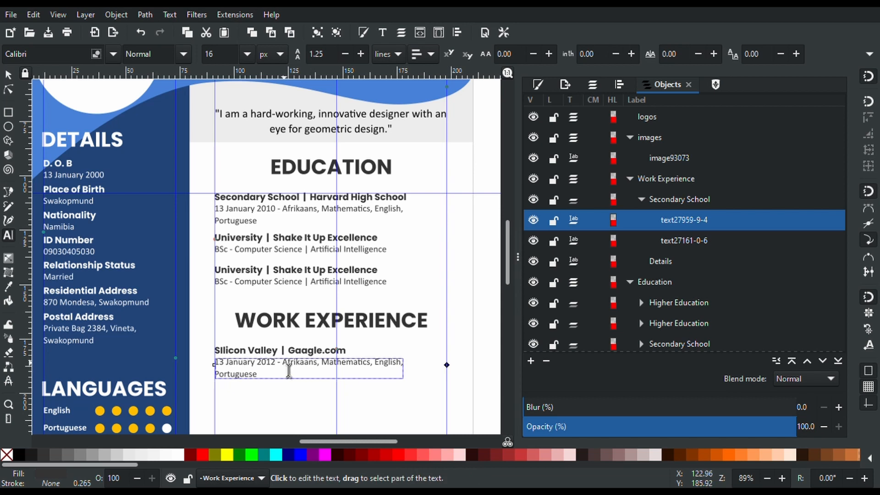
Replace the subject list with 'Data Scientist, responsible for model design and using Google Cloud to analyse models'
left_click_drag(283, 365, 353, 408)
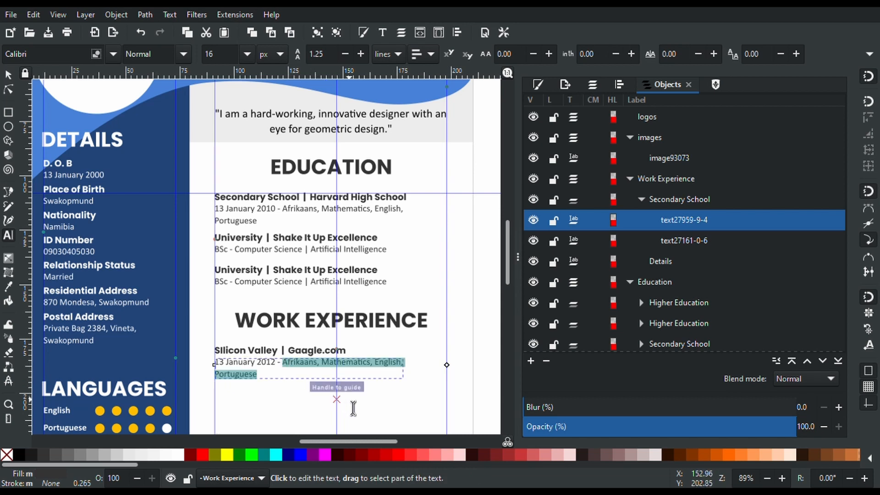
type("Software A")
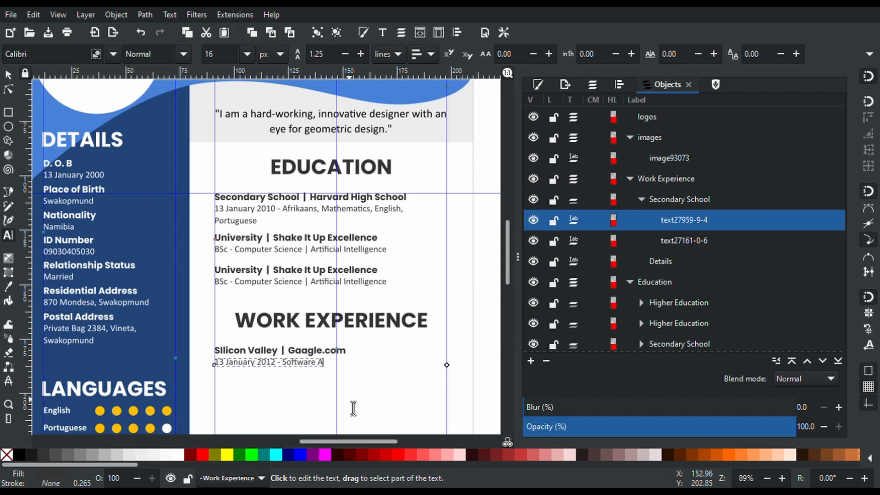
key("BackSpace")
type("Engineer")
type(", responsible")
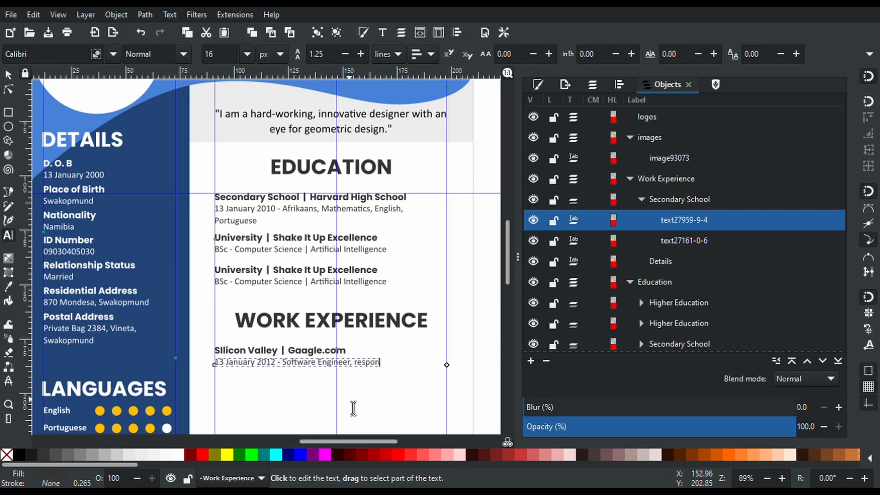
type(" for")
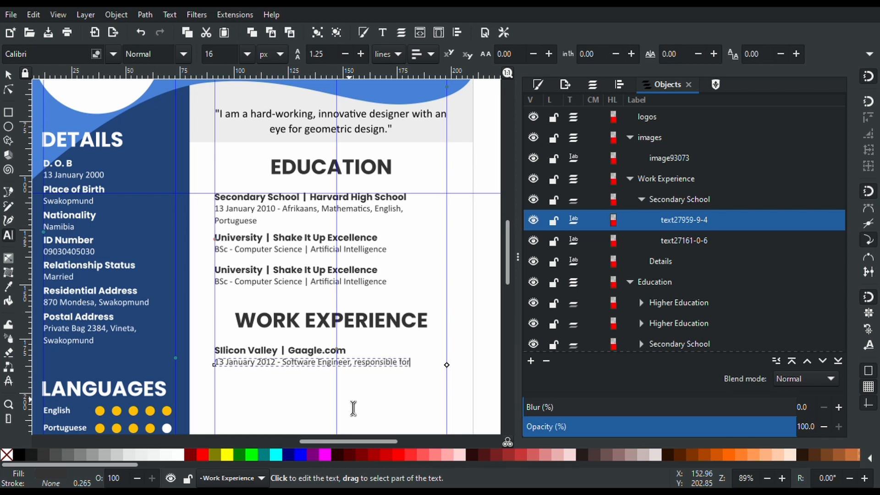
type(".")
key("BackSpace")
type("model design and")
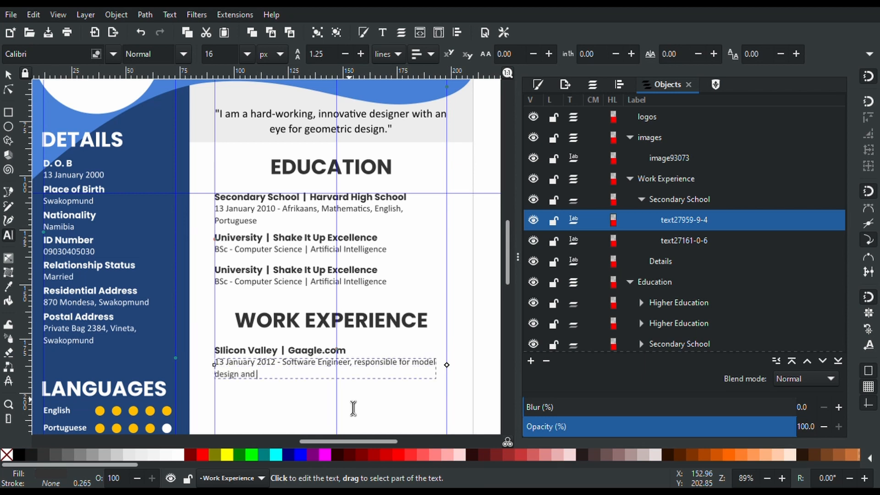
type(" Arit")
key("BackSpace")
key("BackSpace")
key("BackSpace")
key("BackSpace")
key("BackSpace")
key("BackSpace")
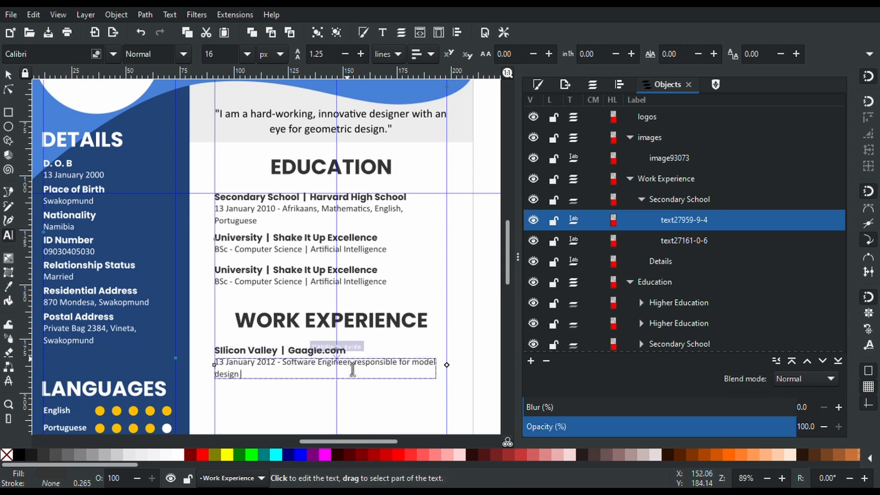
left_click_drag(351, 369, 287, 371)
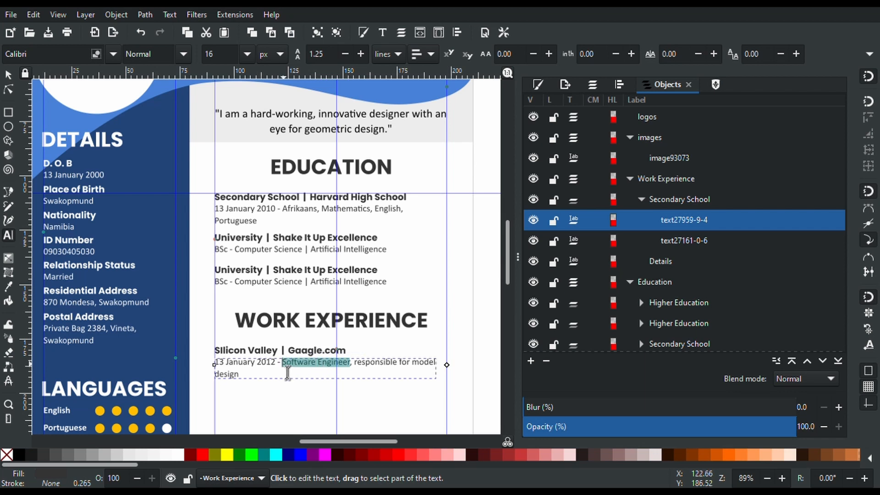
type("Data Scien")
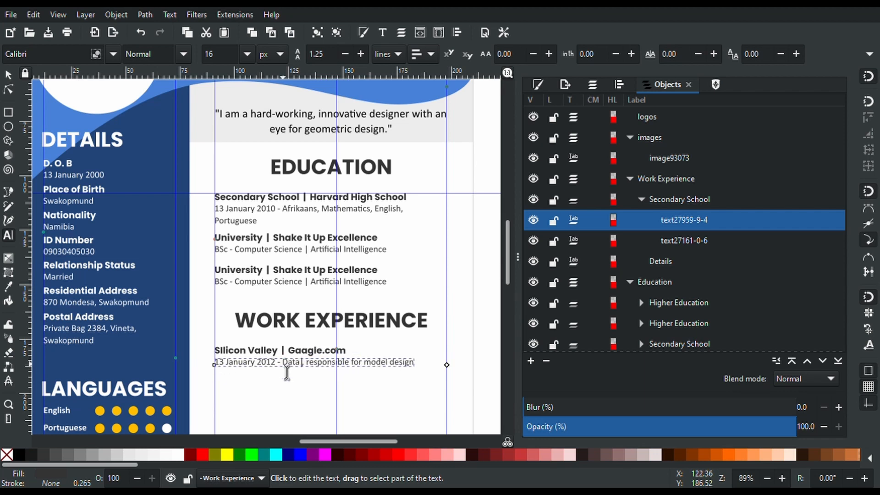
type("tist,")
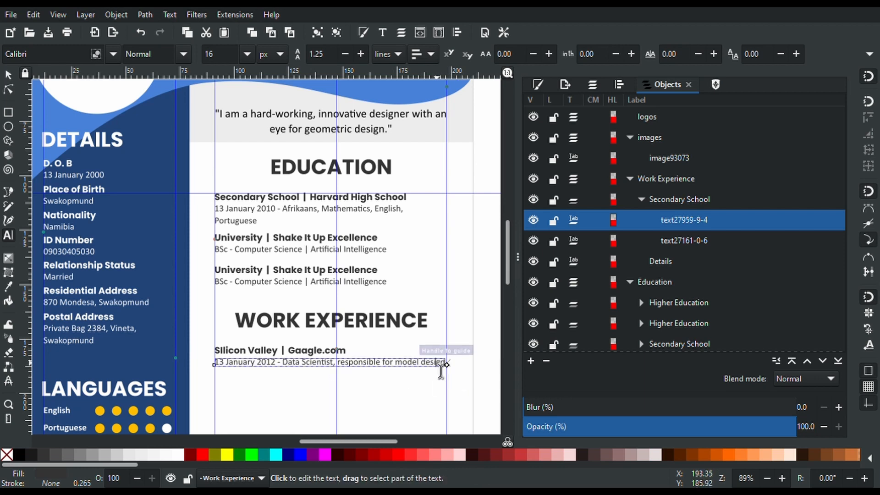
type(" responsible for model design")
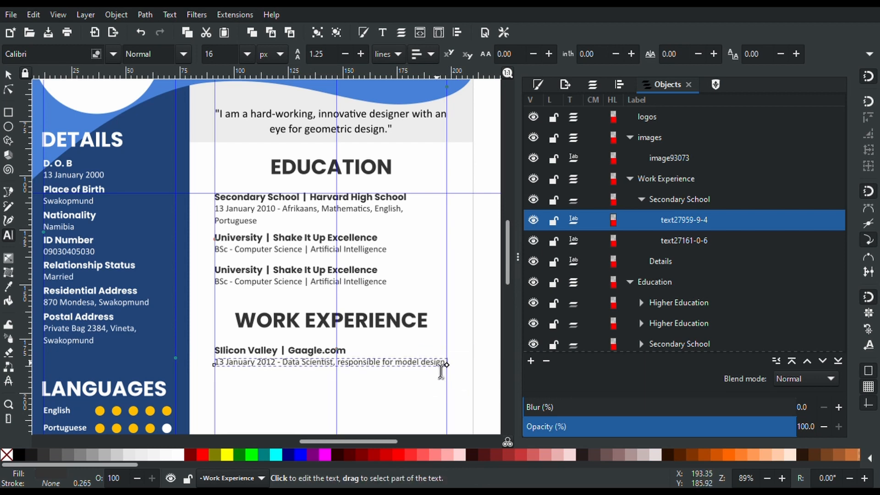
type(" and using Goog")
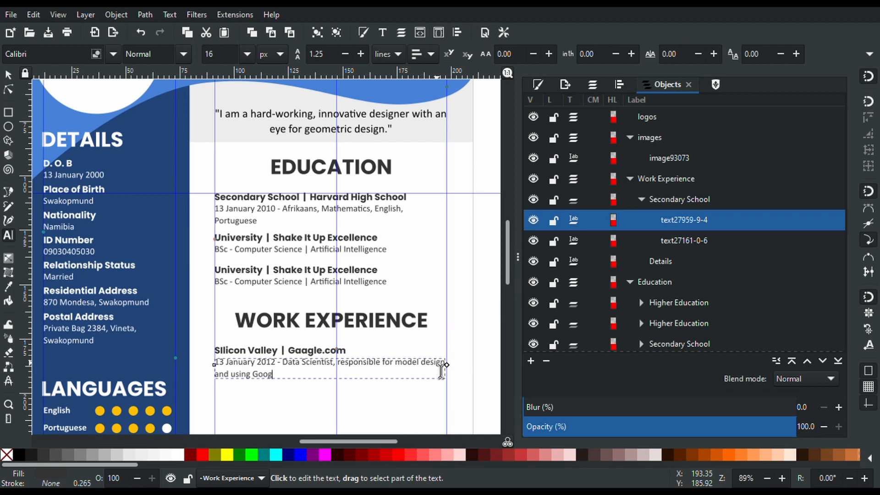
type("le Cloud to analyse models")
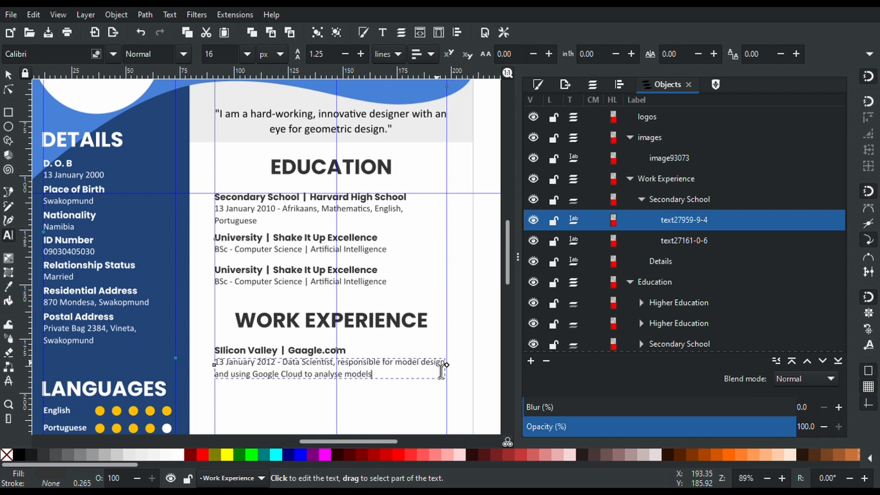
scroll(441, 371, "down", 5)
scroll(441, 372, "up", 2)
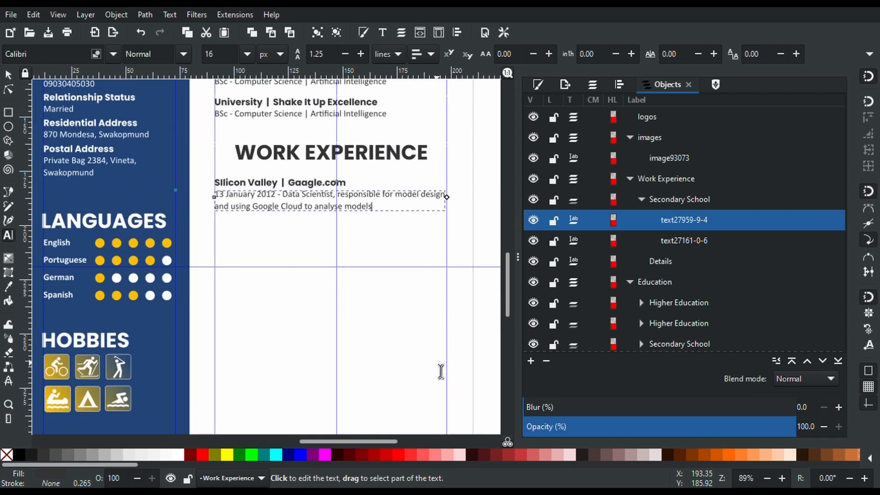
Leave text editing and rename the job entry's Secondary School group to Job1
left_click(8, 75)
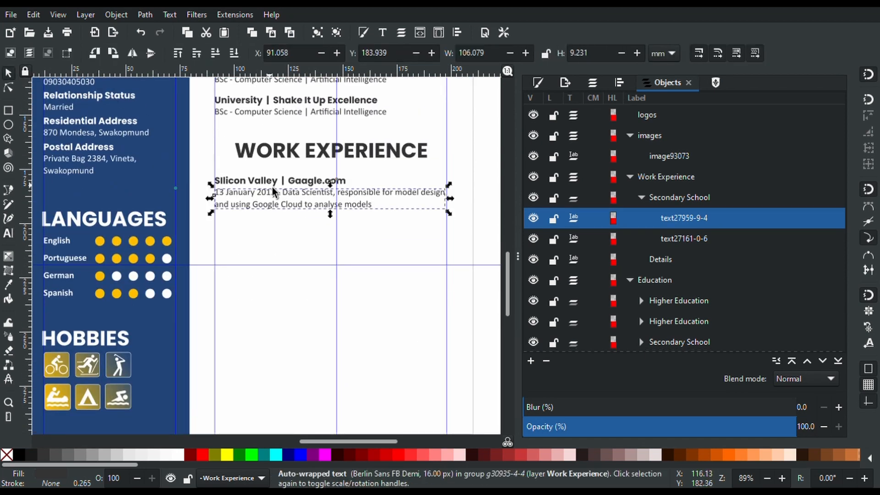
left_click(447, 281)
left_click(674, 201)
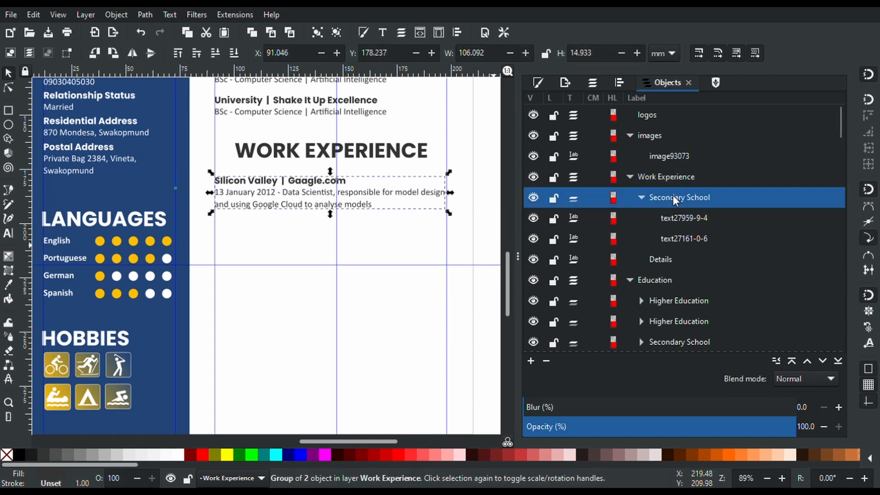
left_click(674, 201)
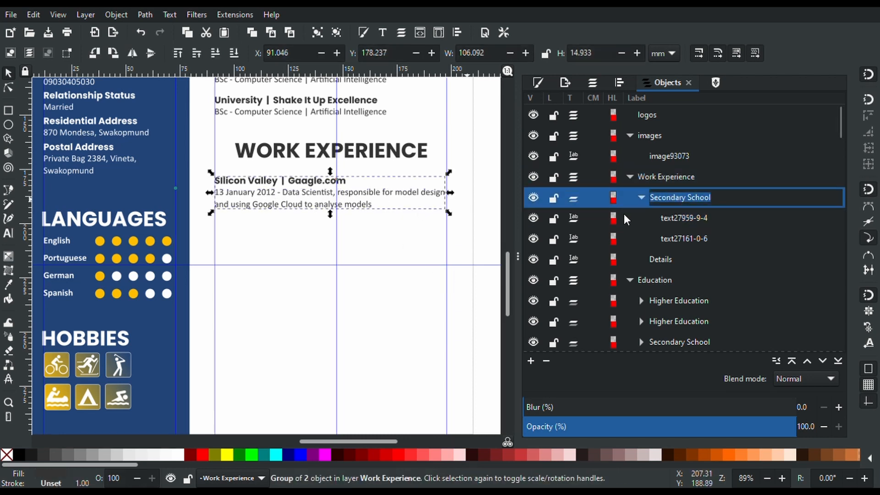
key("BackSpace")
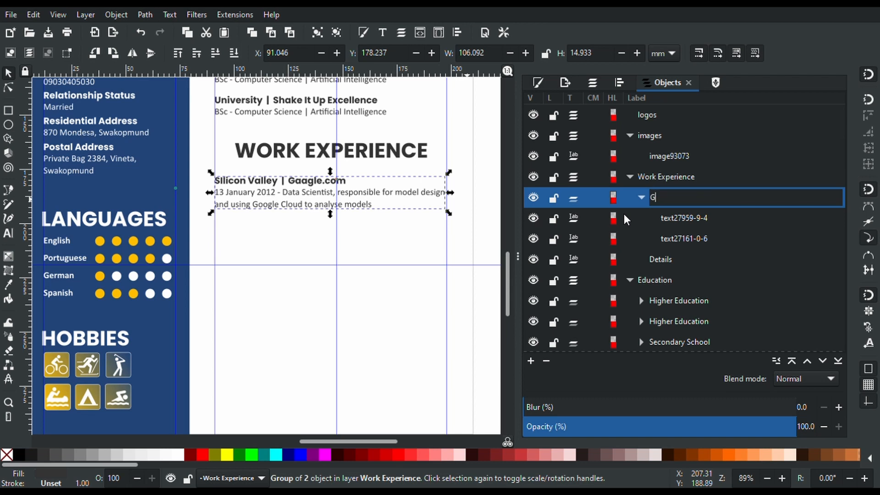
type("Job1")
key("Return")
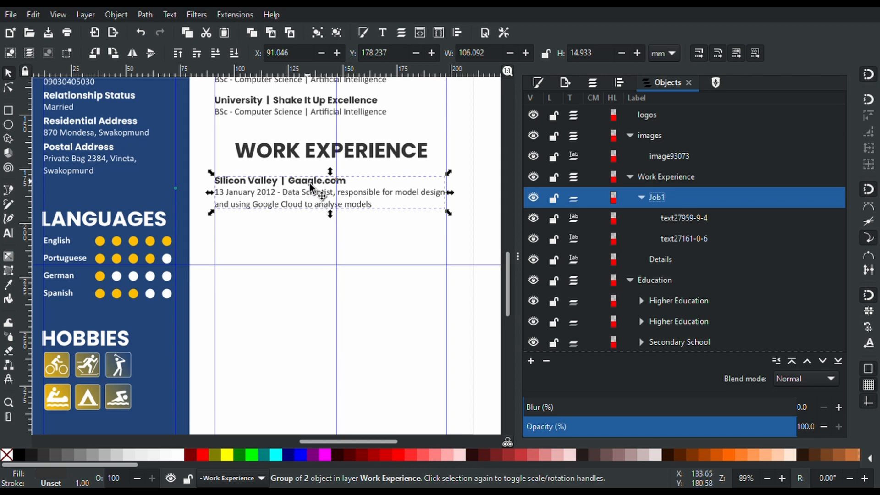
Make further copies of Job1, stacking each below the last under WORK EXPERIENCE
key("ctrl+d")
left_click_drag(310, 185, 309, 353)
key("ctrl+d")
key("ctrl+d")
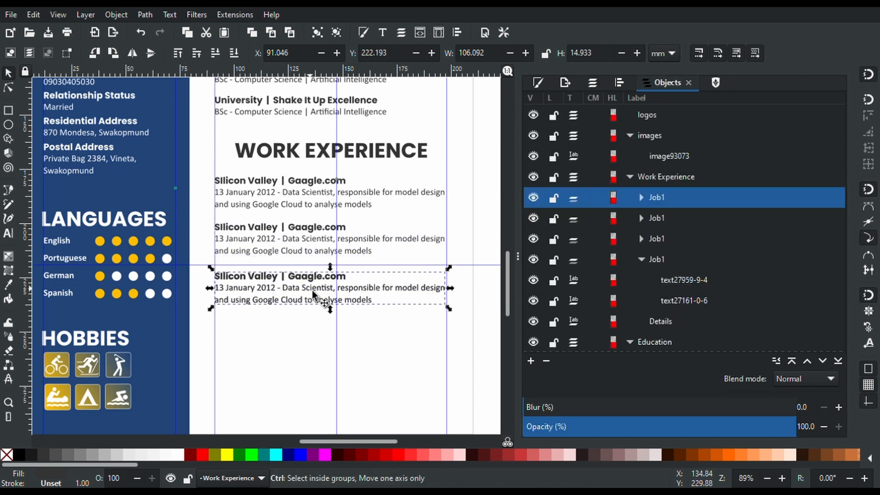
left_click_drag(313, 293, 314, 353)
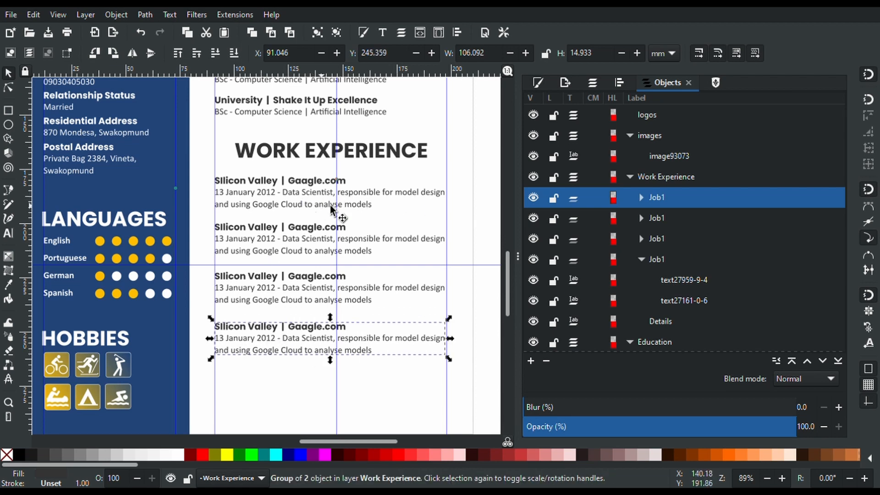
scroll(424, 211, "down", 4)
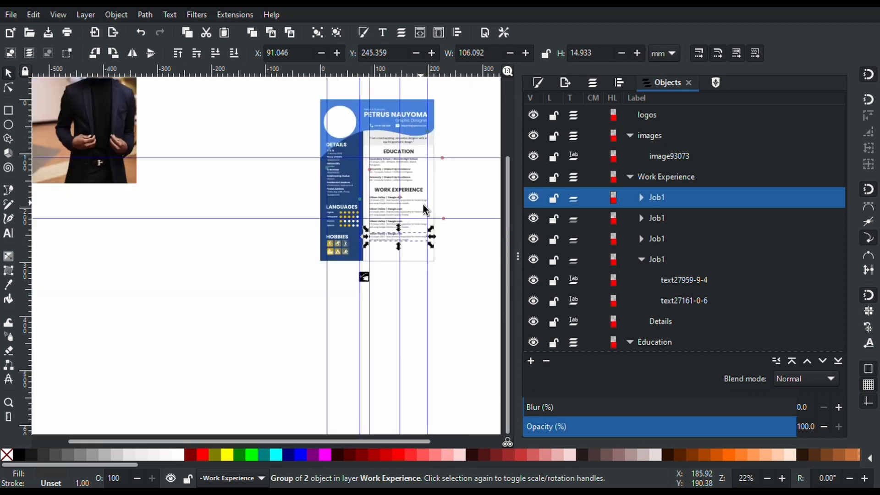
scroll(415, 242, "up", 3)
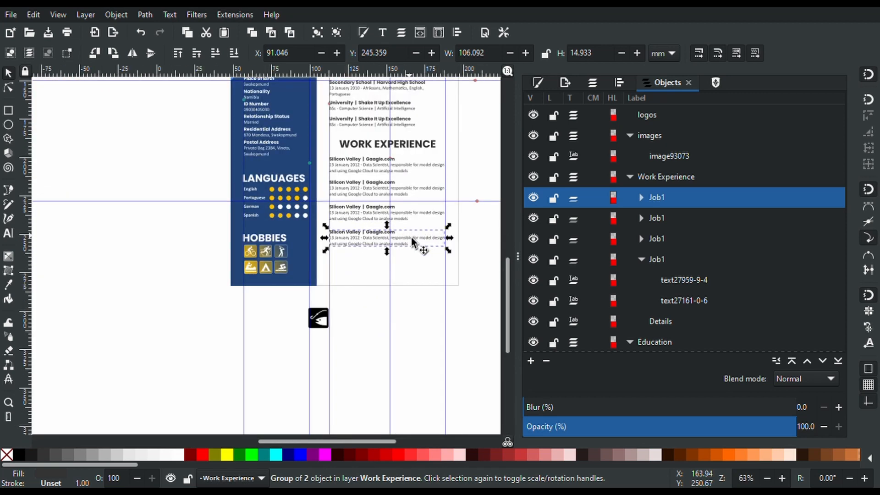
scroll(414, 242, "up", 2)
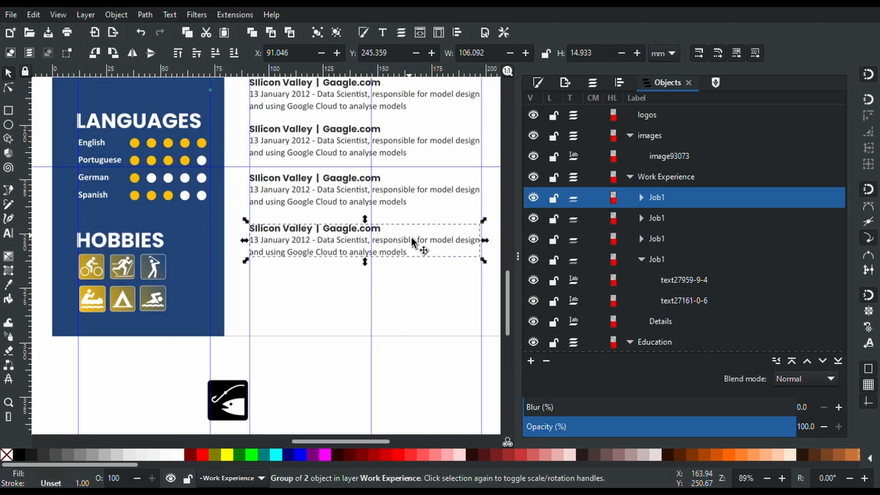
left_click(405, 278)
scroll(405, 278, "up", 5)
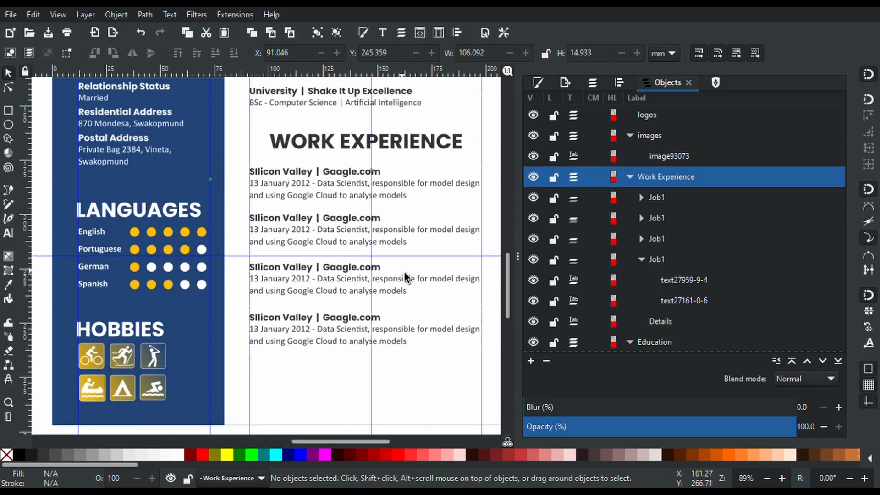
scroll(406, 278, "up", 4)
scroll(405, 278, "down", 5)
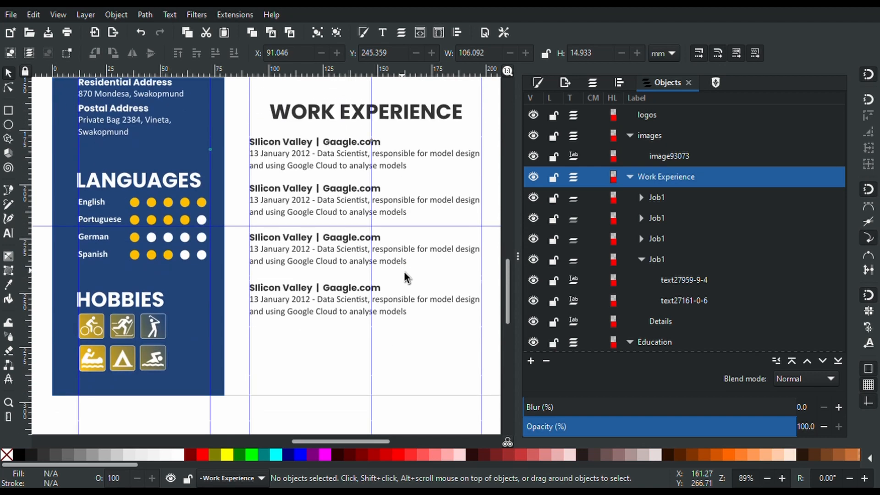
Add a new layer named Reference above the Work Experience layer
left_click(618, 85)
left_click(594, 84)
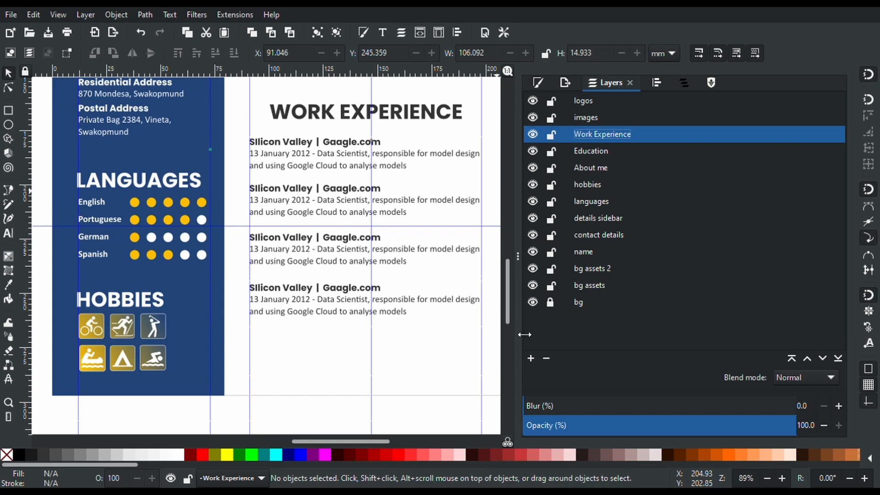
left_click(528, 359)
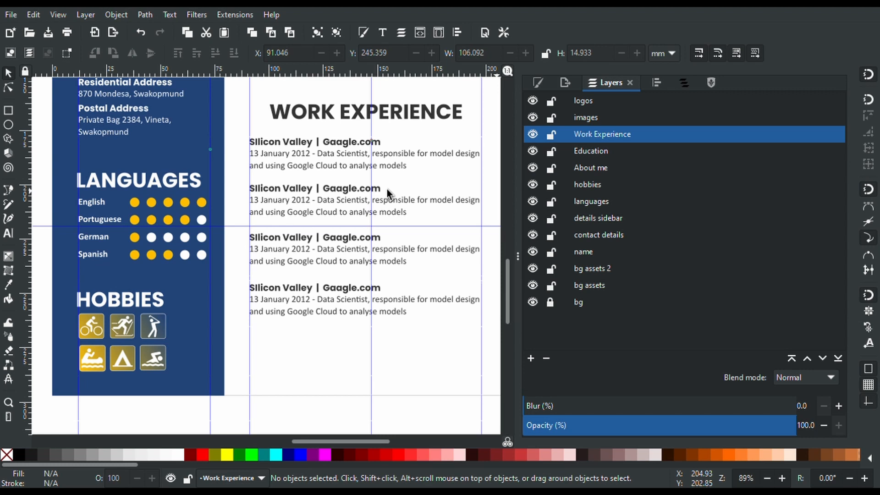
key("Return")
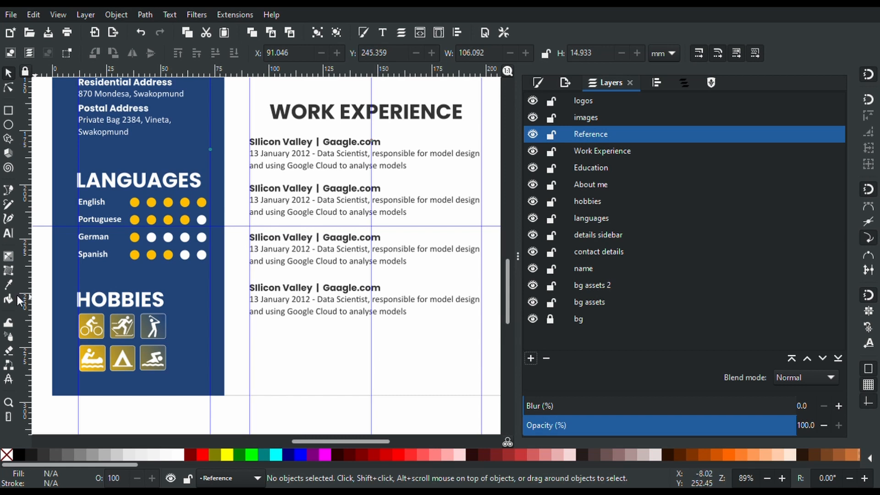
left_click(330, 125)
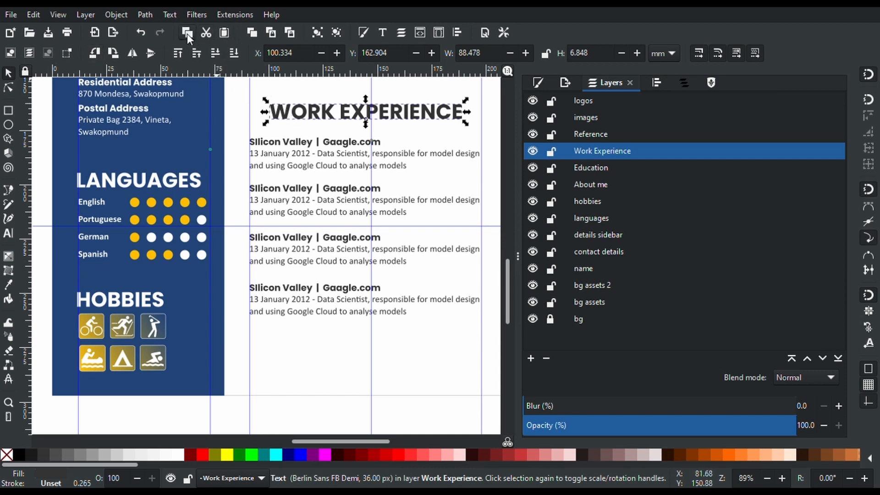
Paste a copy of the WORK EXPERIENCE heading in place on the Reference layer and drag it below the last job
left_click(576, 134)
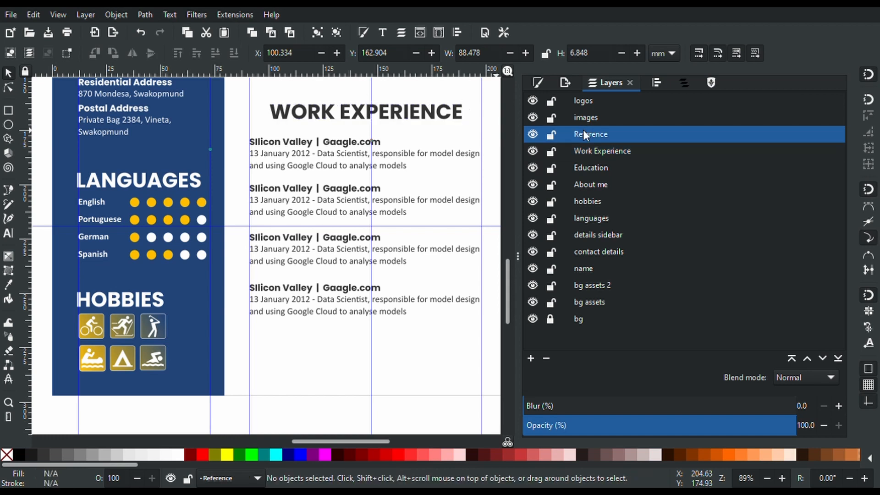
left_click(39, 16)
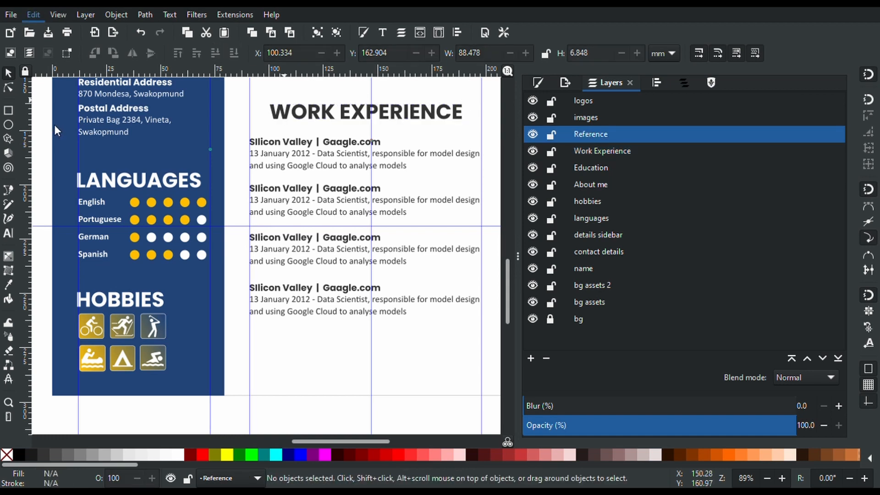
left_click(59, 125)
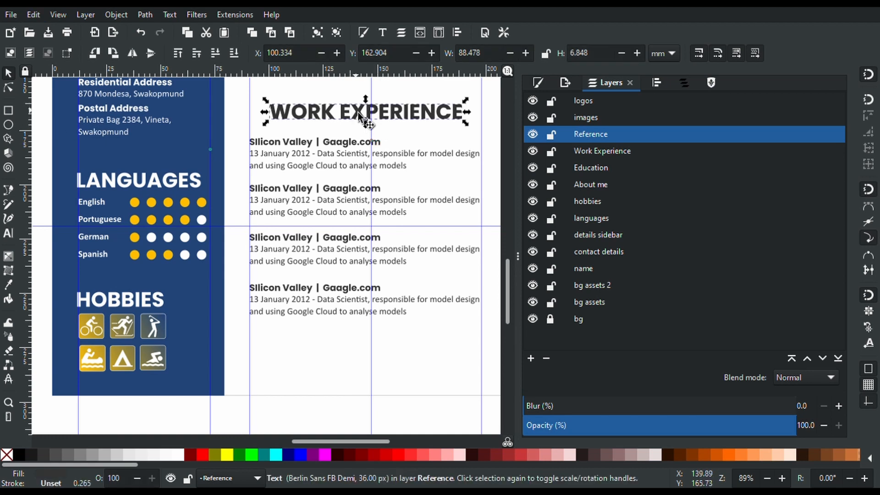
left_click_drag(360, 117, 367, 345)
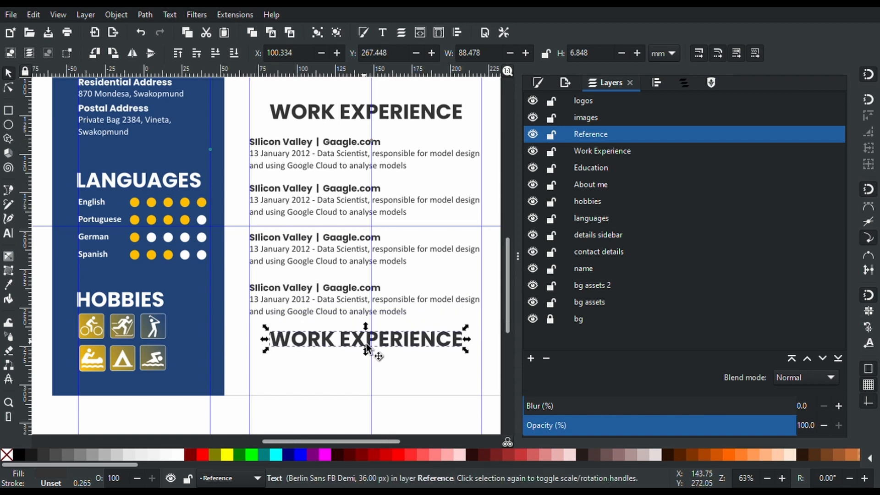
Nudge the whole work experience section into place and lift the heading copy slightly beneath it
scroll(367, 344, "down", 1)
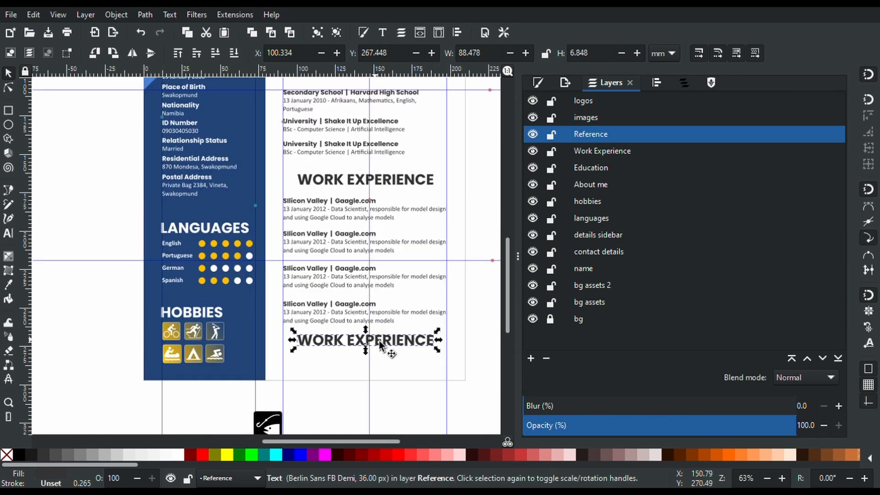
left_click(468, 329)
left_click_drag(473, 328, 278, 166)
key("Up")
key("Up")
key("Up")
key("Up")
key("Up")
key("Up")
key("Up")
key("Up")
key("Up")
key("Up")
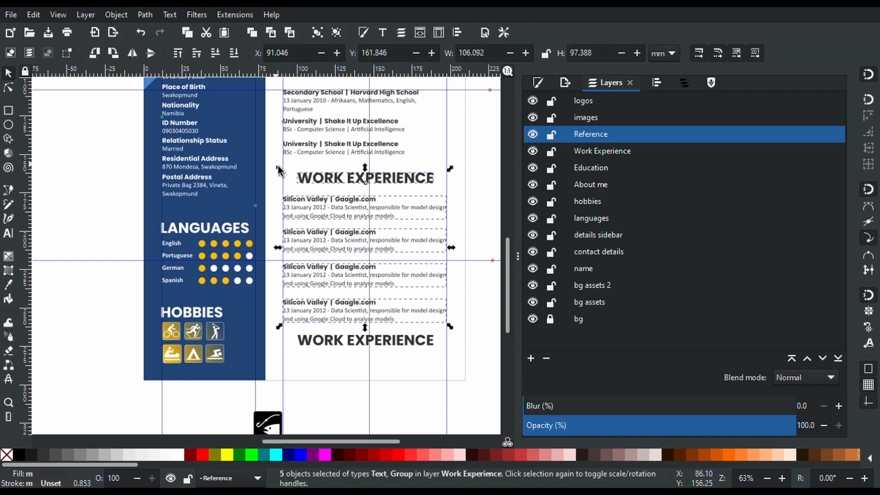
key("Down")
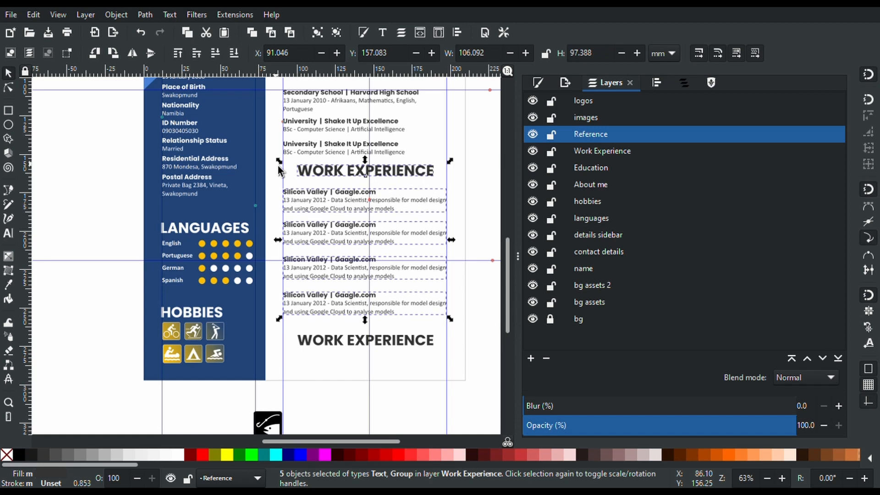
scroll(390, 350, "up", 1)
left_click(389, 350)
left_click_drag(390, 350, 388, 339)
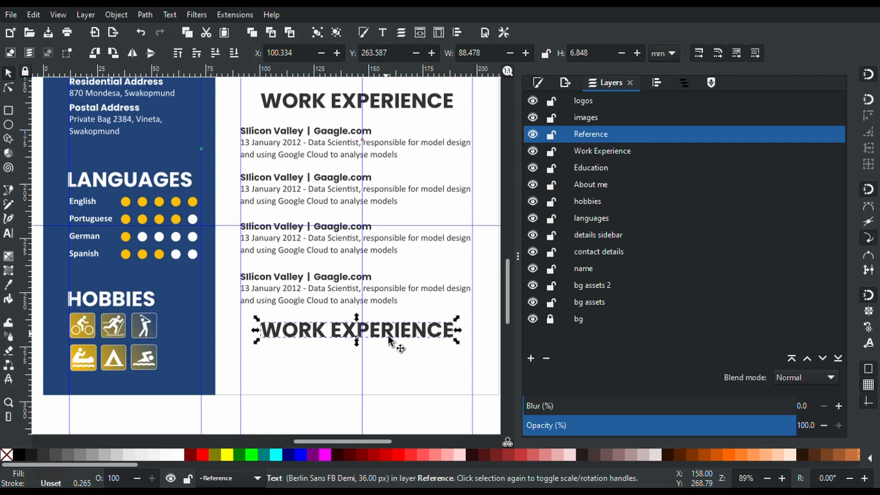
Retype the copied heading's text as REFERENCES
key("t")
triple_click(387, 340)
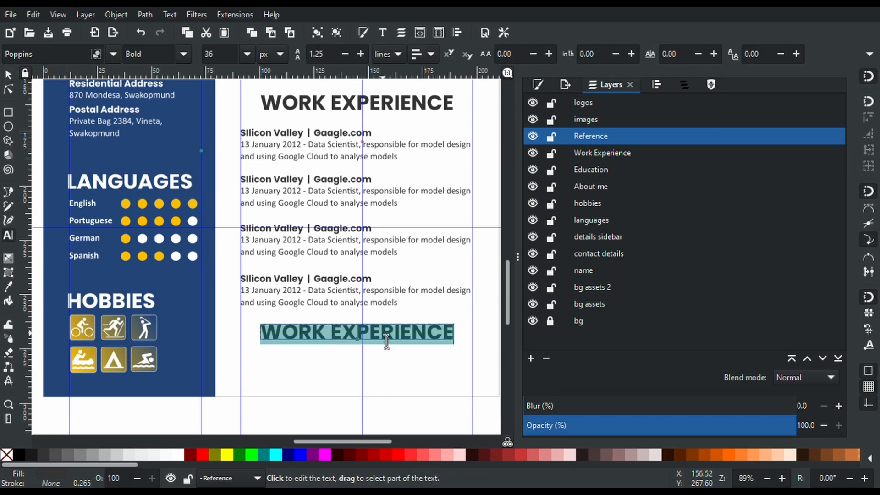
type("REFERENCES")
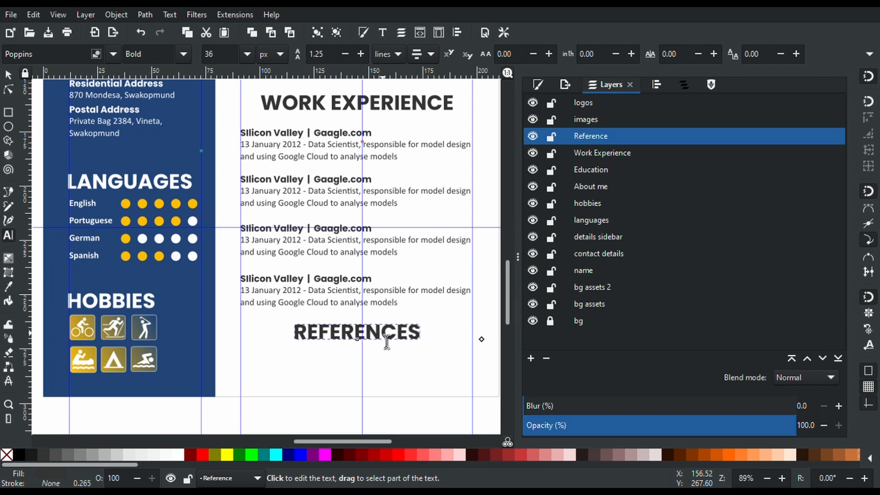
Set REFERENCES to 24 px font size and move it up just under the last entry
triple_click(386, 342)
left_click(220, 63)
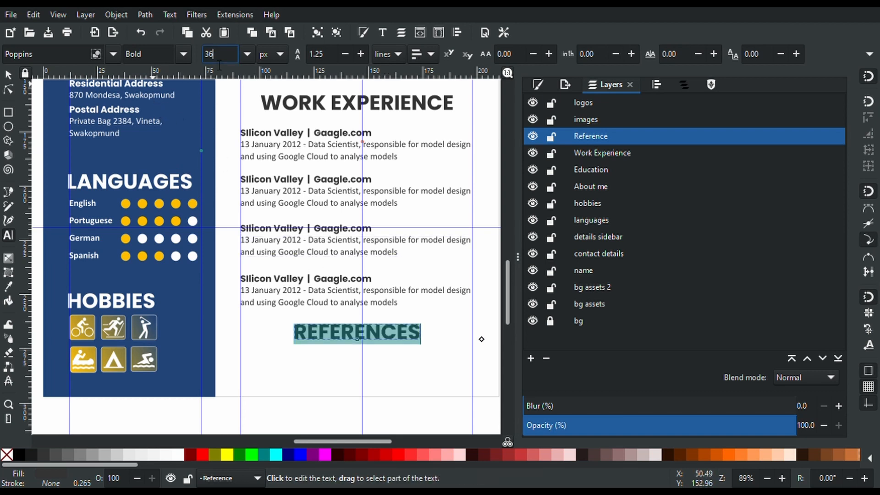
key("BackSpace")
key("BackSpace")
type("24")
key("Return")
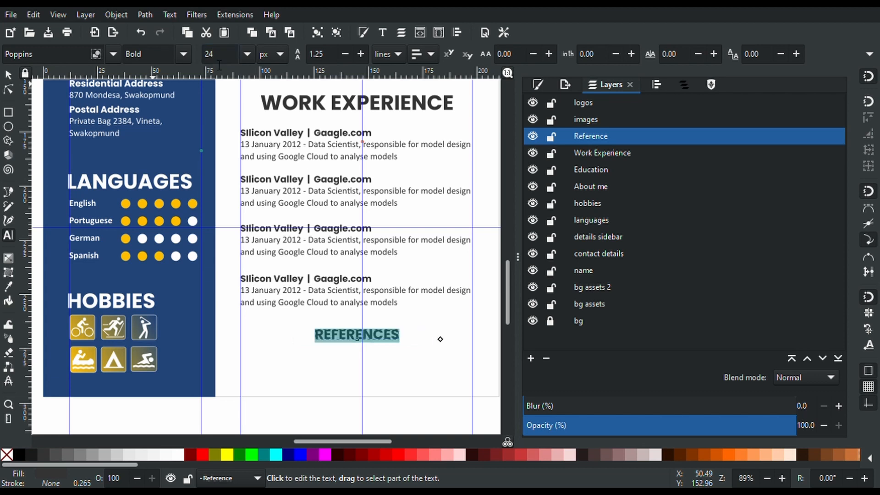
left_click(13, 75)
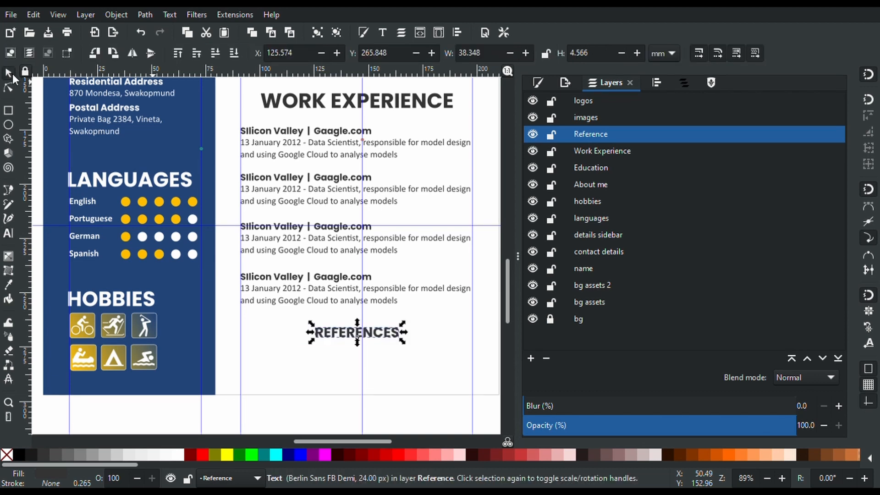
left_click_drag(392, 339, 388, 321)
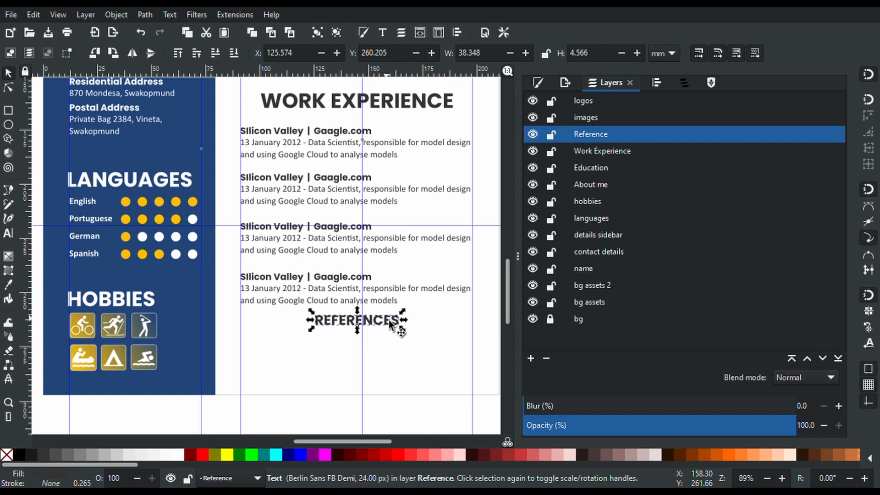
Draw a text frame below REFERENCES and set its font to Calibri at 16 px
left_click(306, 364)
scroll(306, 364, "up", 2)
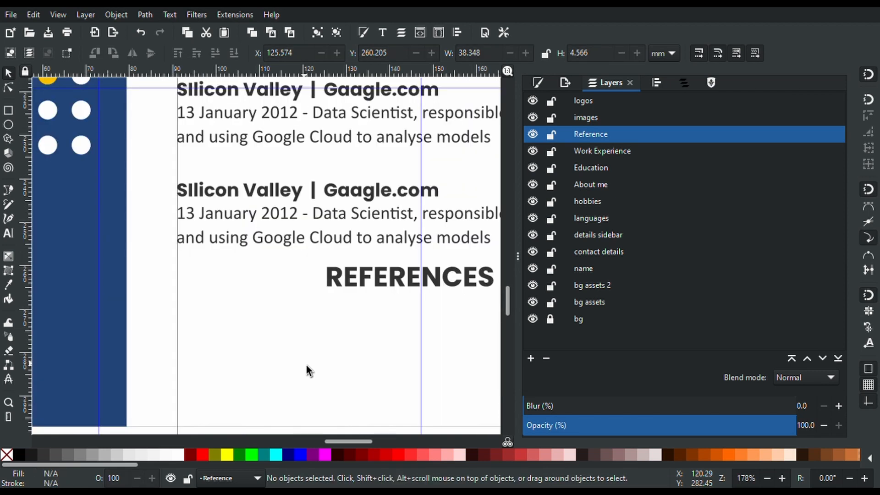
scroll(306, 365, "down", 5)
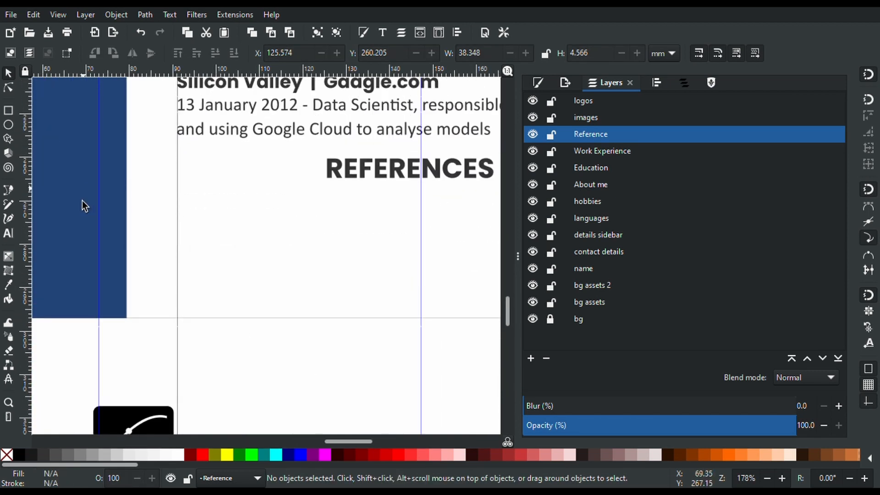
left_click(7, 234)
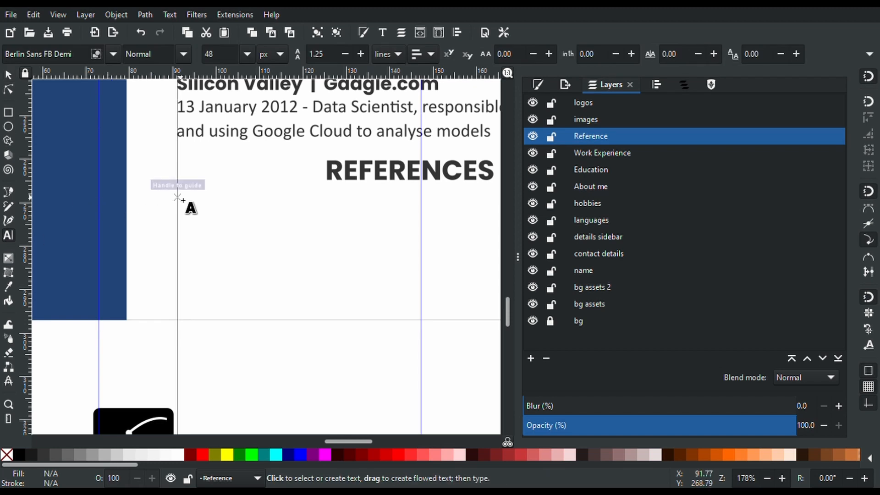
left_click_drag(179, 197, 421, 304)
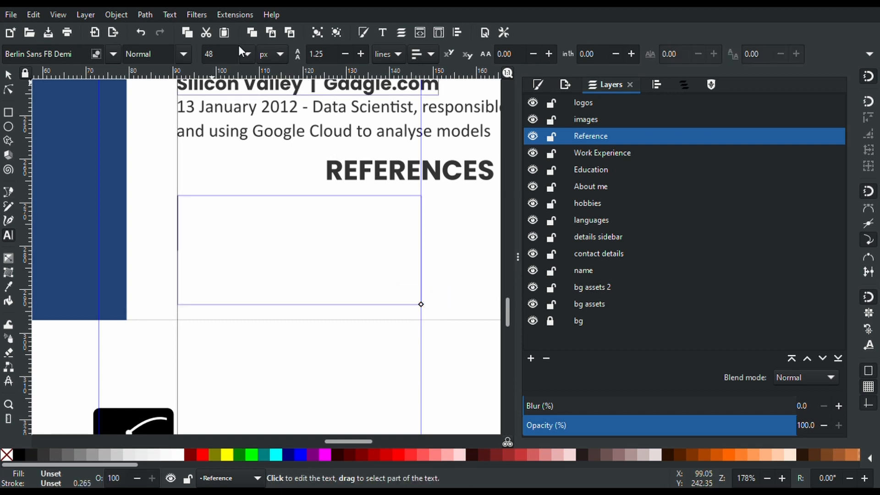
left_click(217, 55)
type("15")
key("BackSpace")
key("BackSpace")
type("6")
left_click(62, 59)
key("ctrl+a")
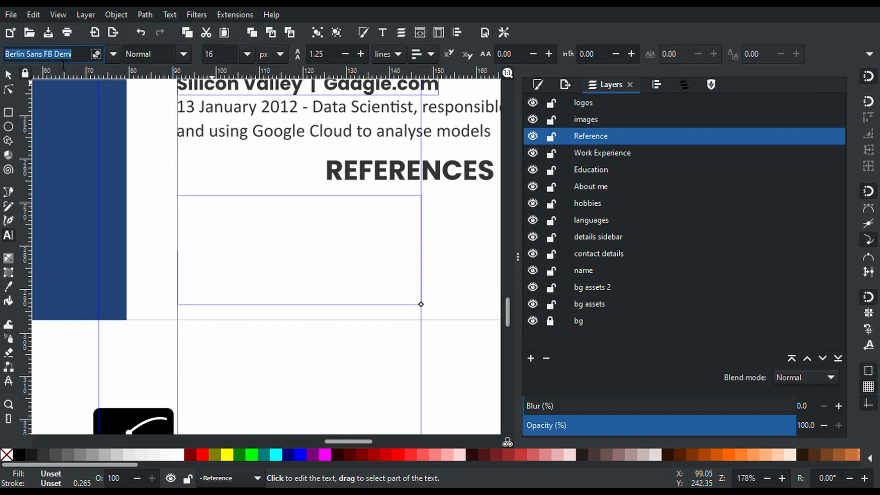
type("cAL")
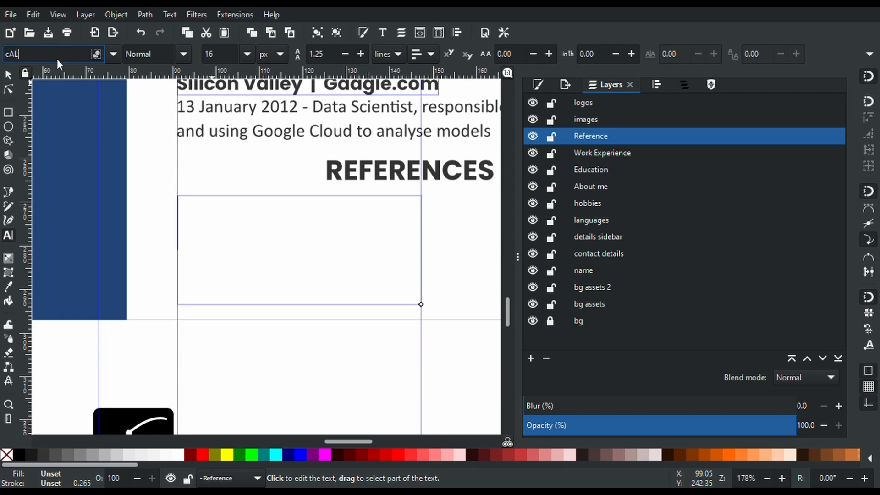
left_click(43, 86)
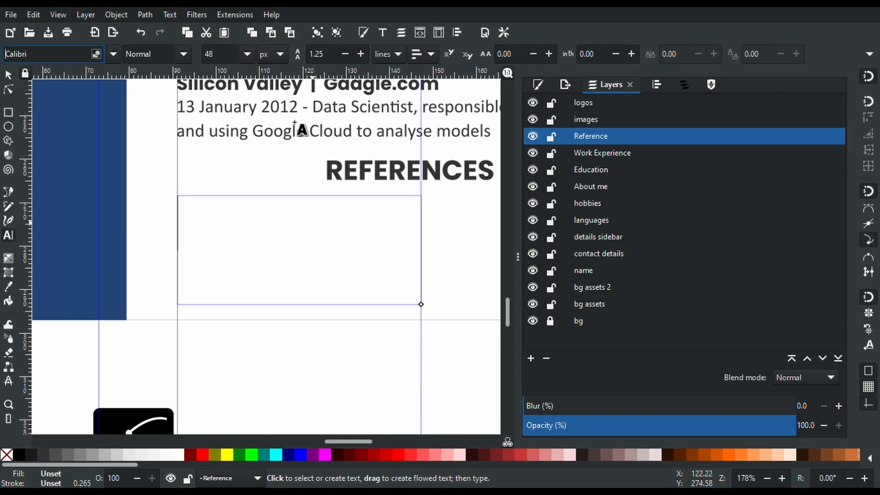
left_click(225, 55)
type("16")
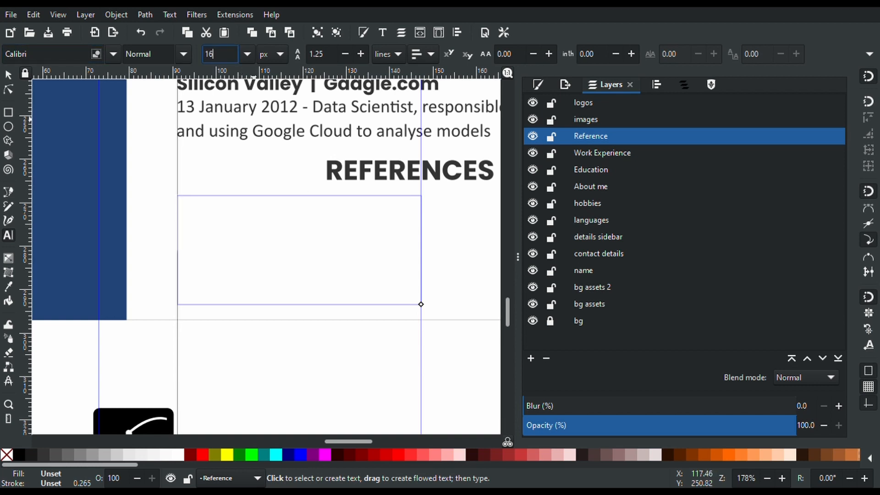
key("Return")
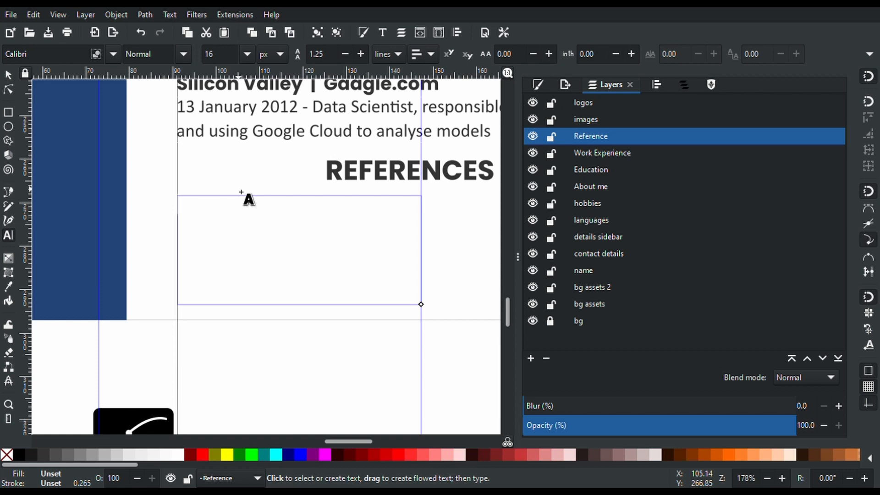
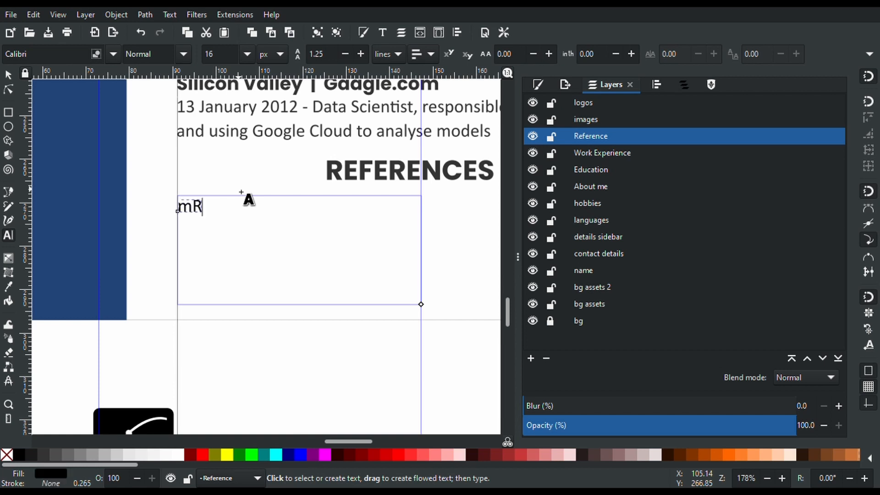
Type the referee's name, Gaagle.com Manager title and e-mail address, then shrink the frame to fit
key("BackSpace")
key("BackSpace")
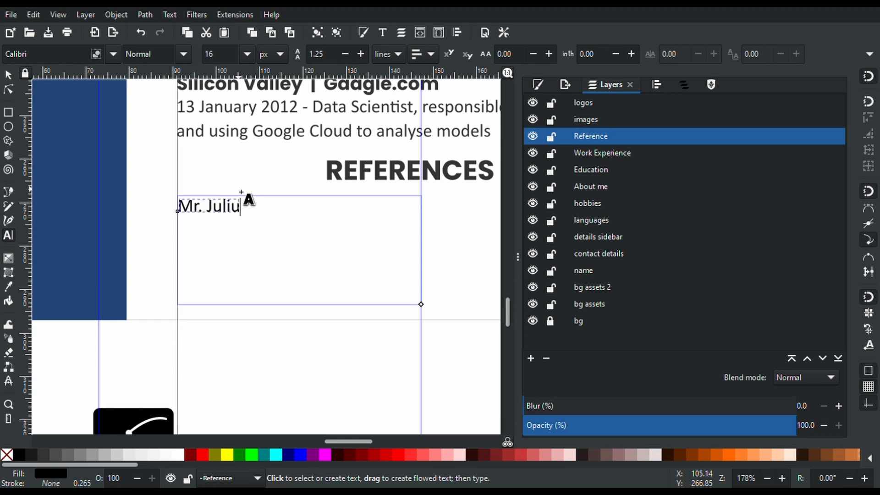
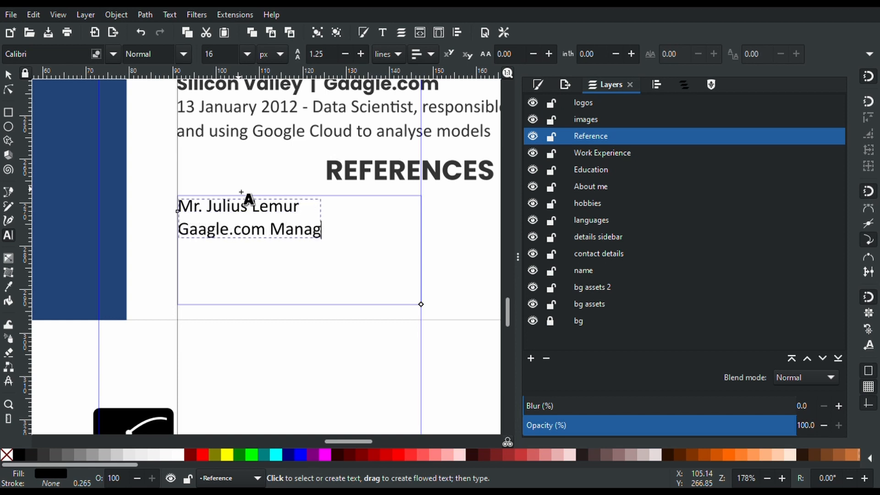
key("Return")
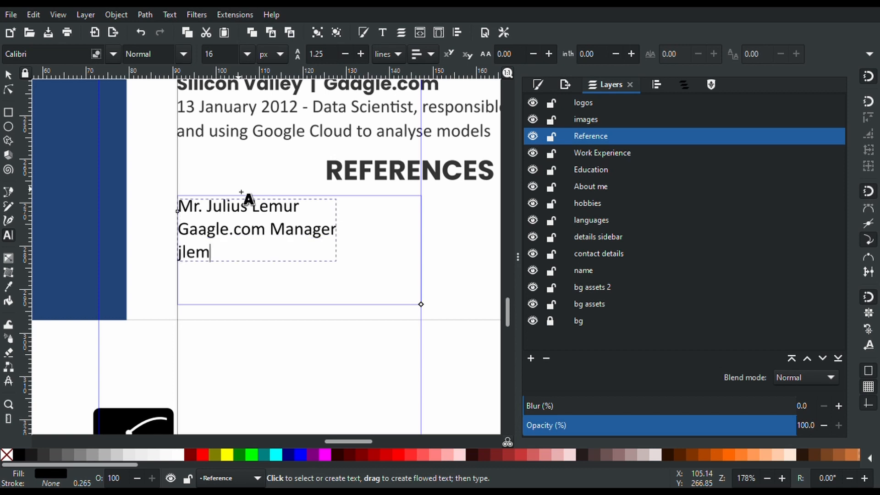
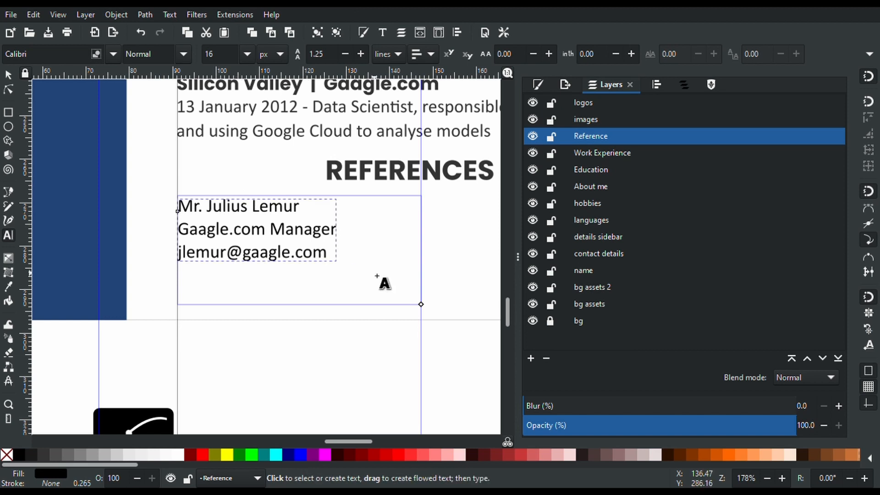
left_click_drag(422, 304, 421, 266)
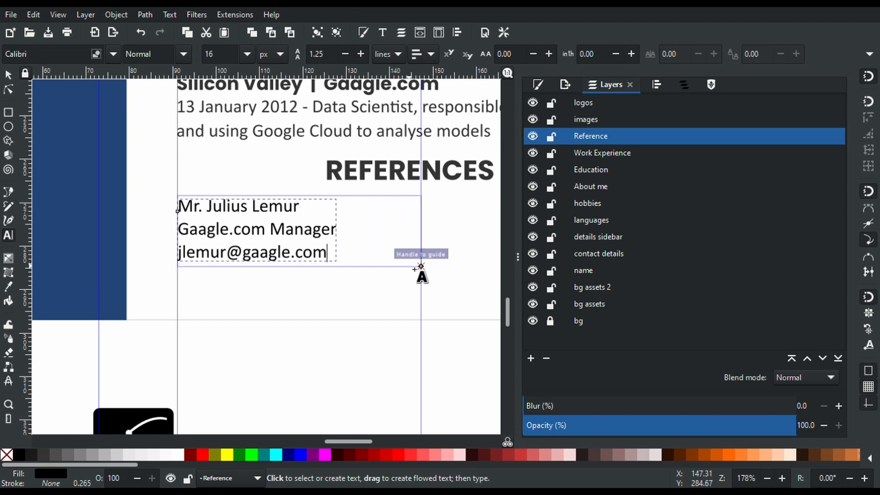
scroll(419, 268, "down", 2)
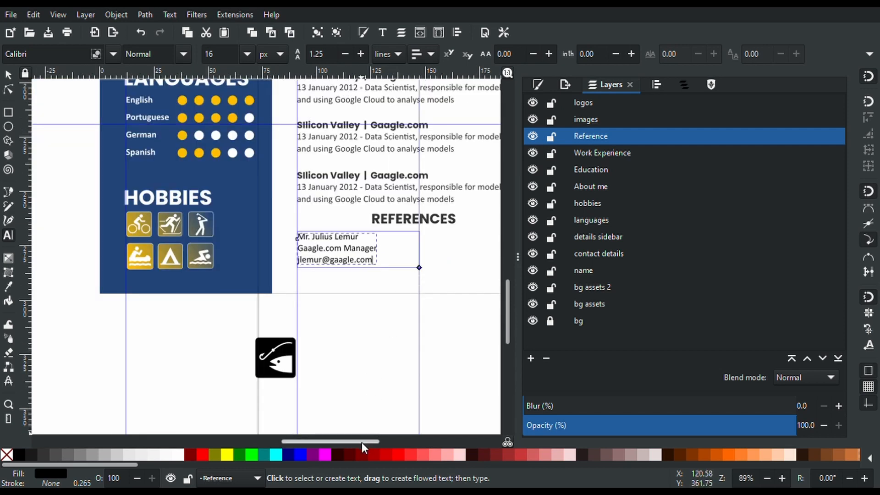
left_click_drag(362, 442, 390, 433)
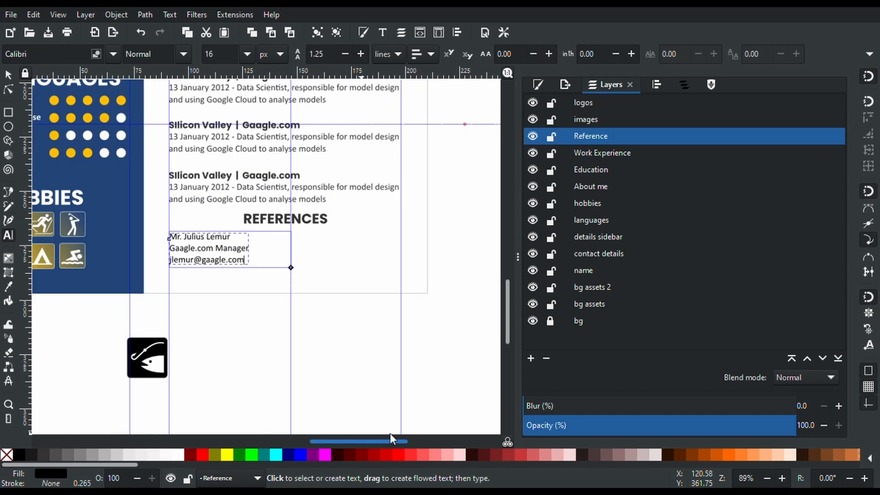
Place the duplicated reference block in the right column and lower both blocks slightly
left_click(8, 74)
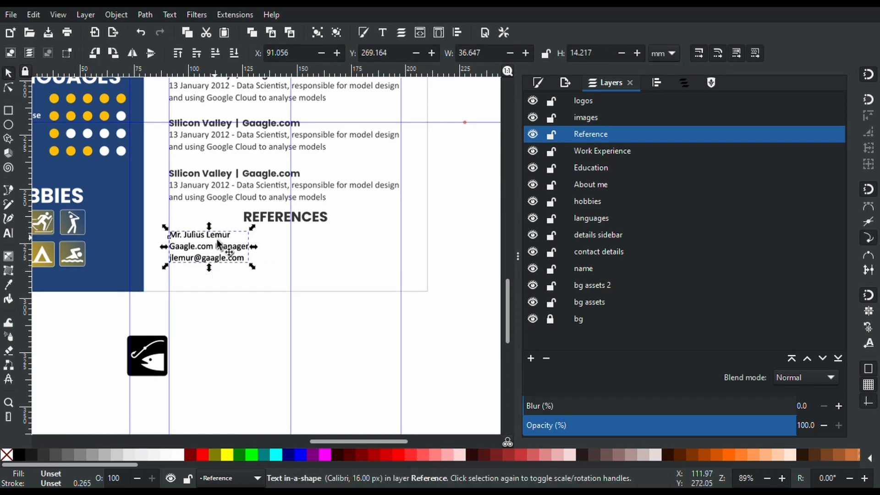
left_click_drag(218, 243, 342, 258)
scroll(342, 258, "up", 8)
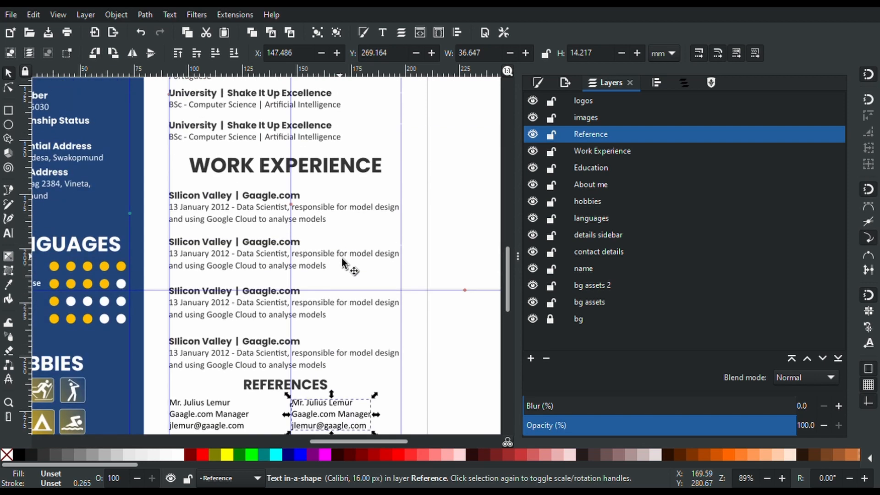
scroll(341, 256, "down", 4)
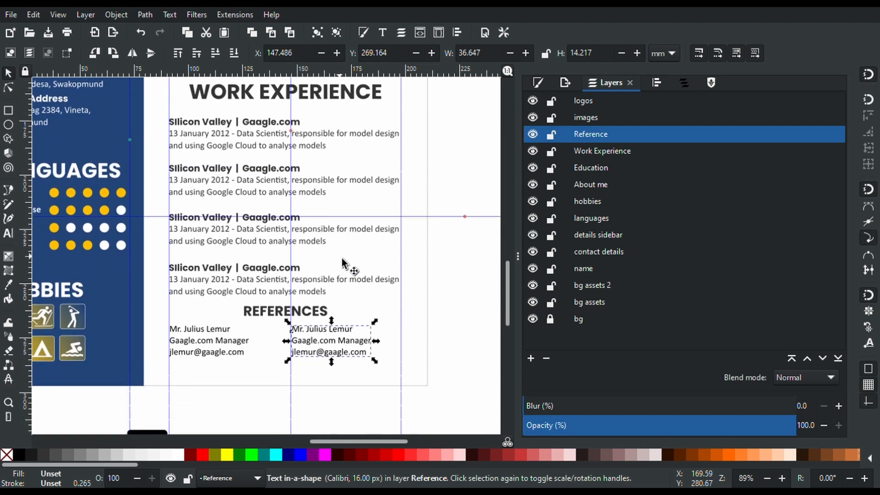
scroll(305, 318, "up", 1)
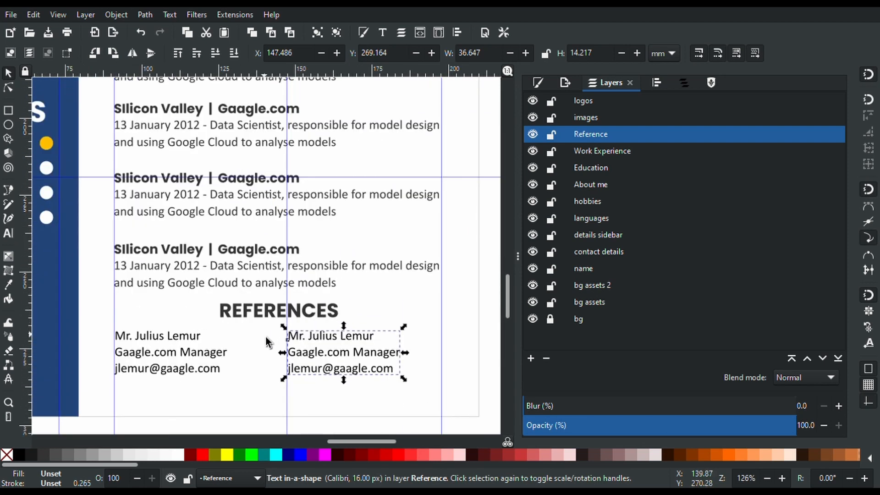
left_click(197, 364, "shift")
left_click_drag(197, 360, 197, 371)
scroll(197, 370, "down", 4)
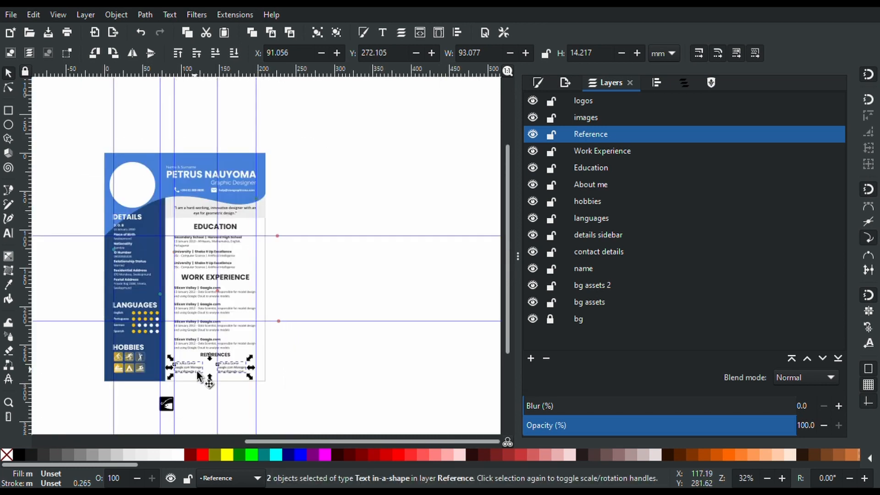
scroll(196, 370, "up", 4)
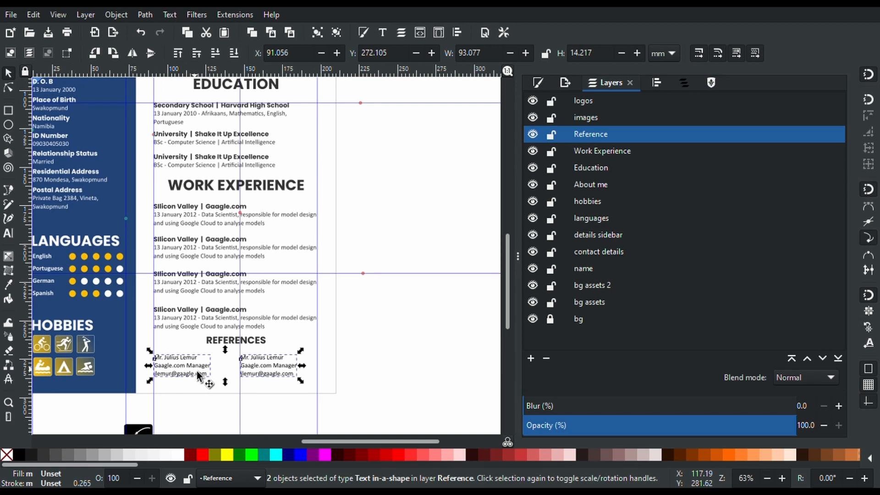
scroll(365, 387, "up", 1)
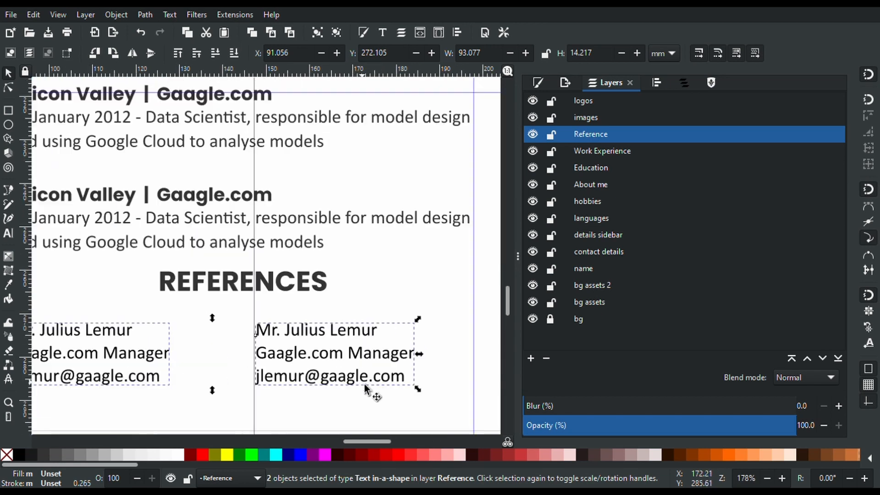
In the copy, replace the referee's name and change the company to Microhigh and the title to HR
key("t")
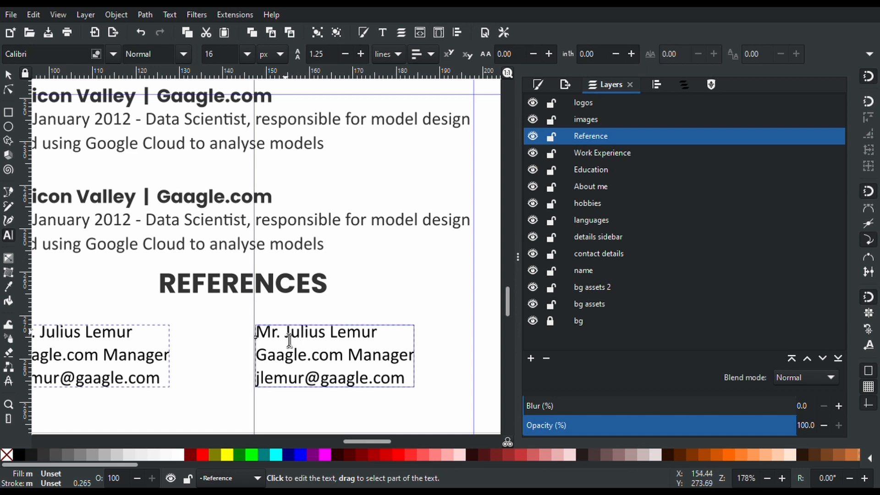
left_click_drag(285, 339, 395, 345)
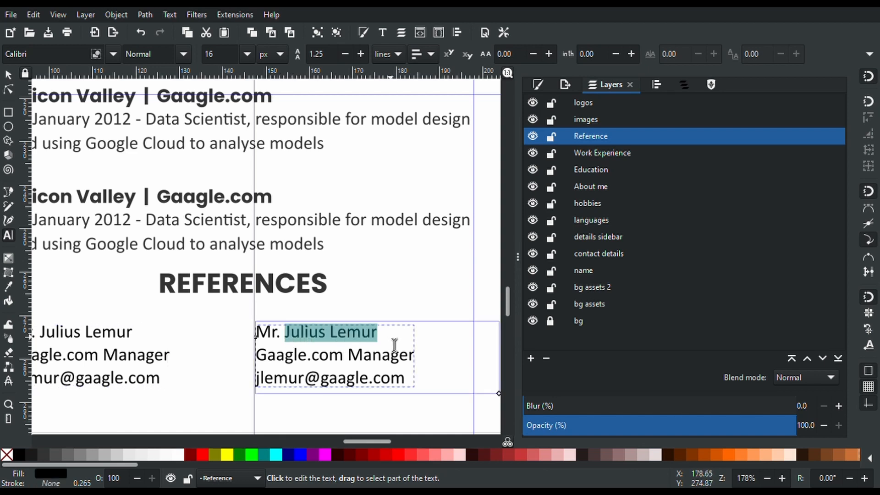
key("BackSpace")
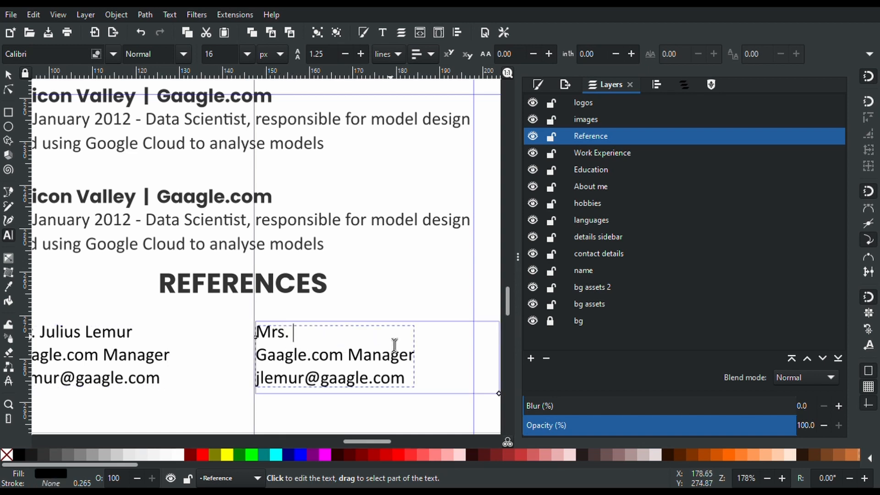
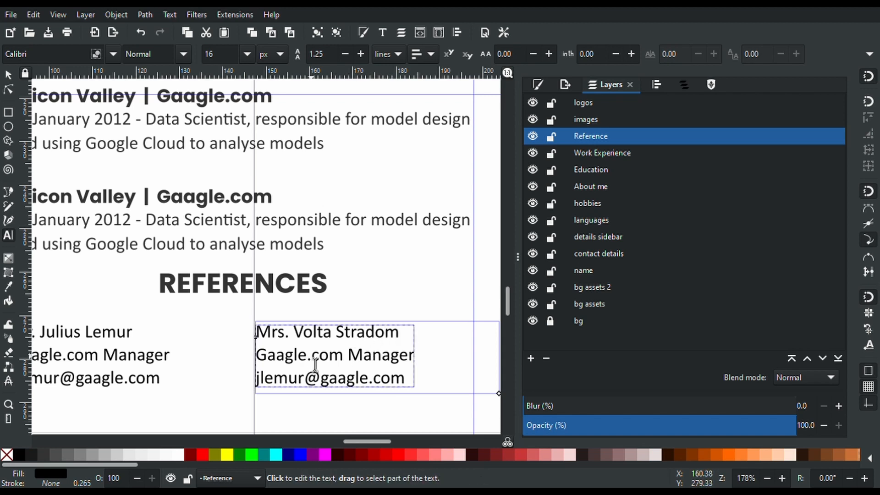
left_click_drag(307, 362, 253, 367)
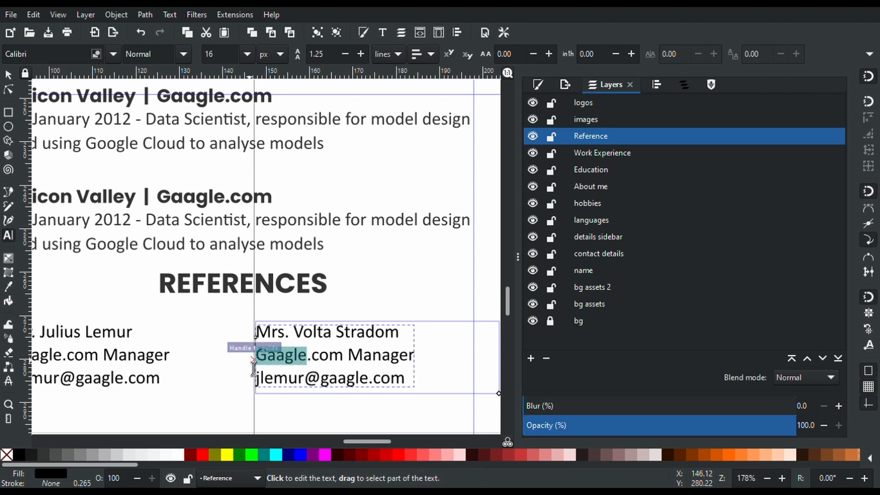
type("Micro")
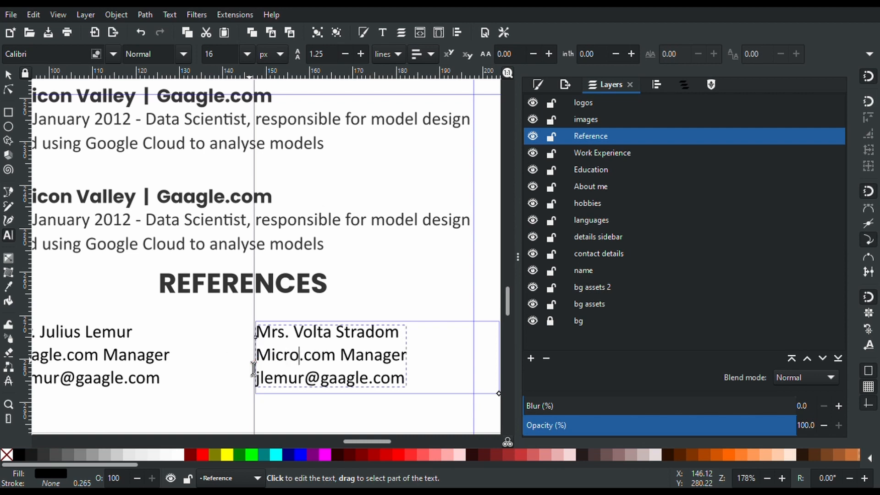
type("high")
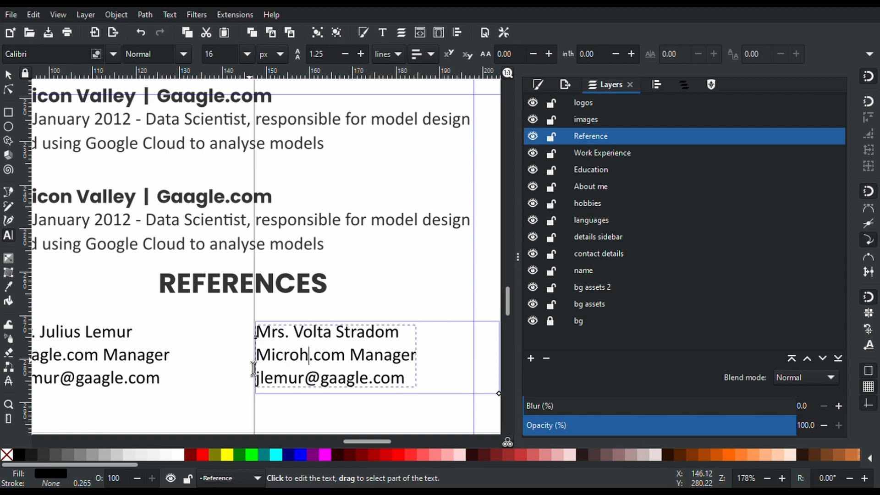
double_click(411, 367)
type("HR")
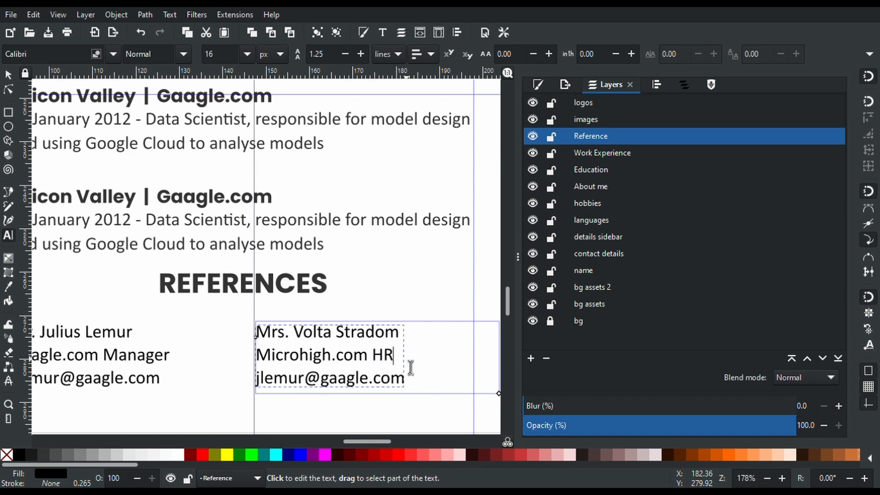
Change the copy's e-mail to the new referee's username at microhigh.org and narrow its text frame
left_click_drag(307, 383, 256, 382)
key("BackSpace")
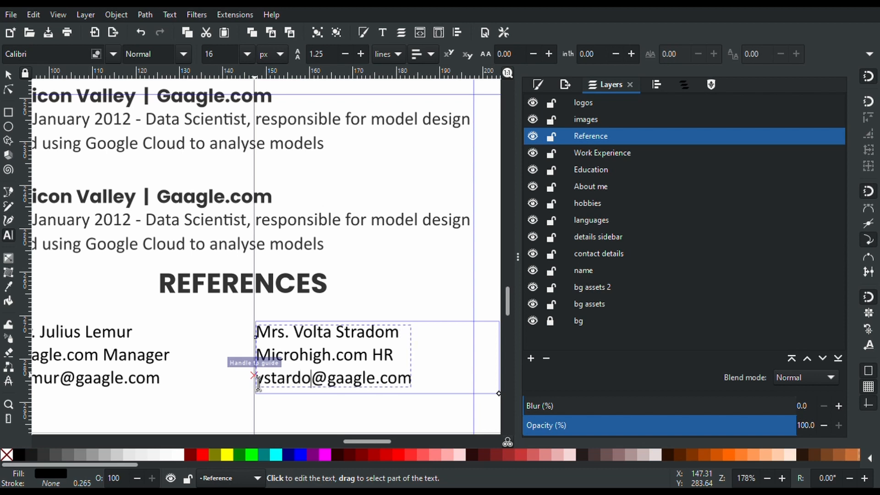
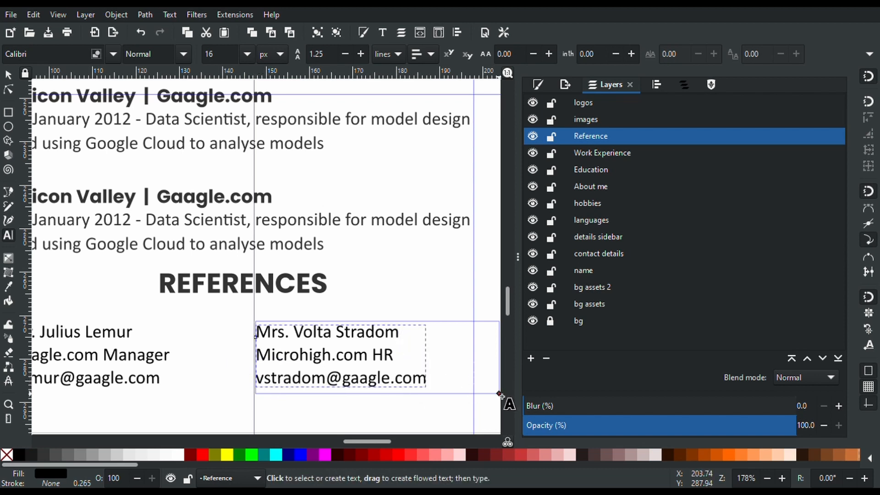
left_click_drag(499, 394, 475, 393)
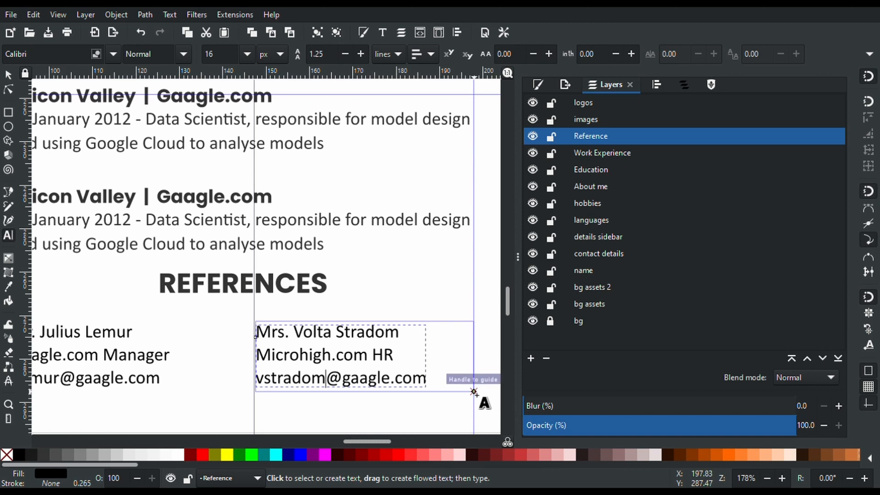
double_click(371, 390)
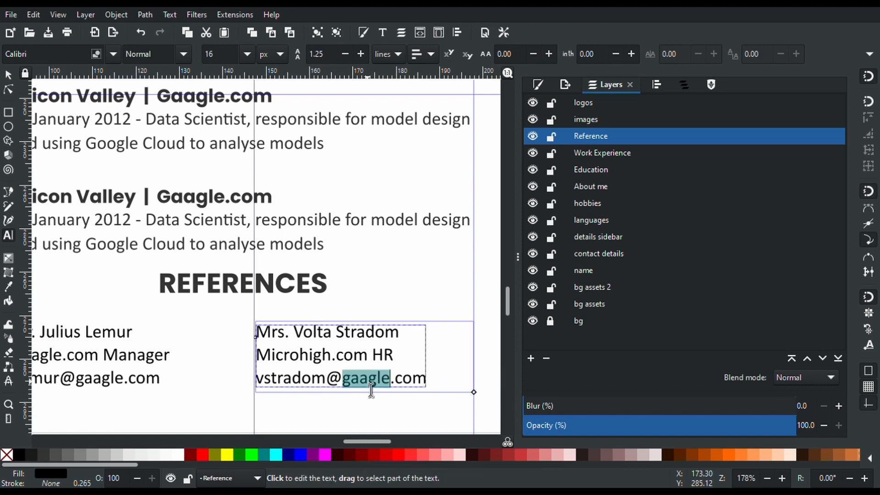
type("microhigh")
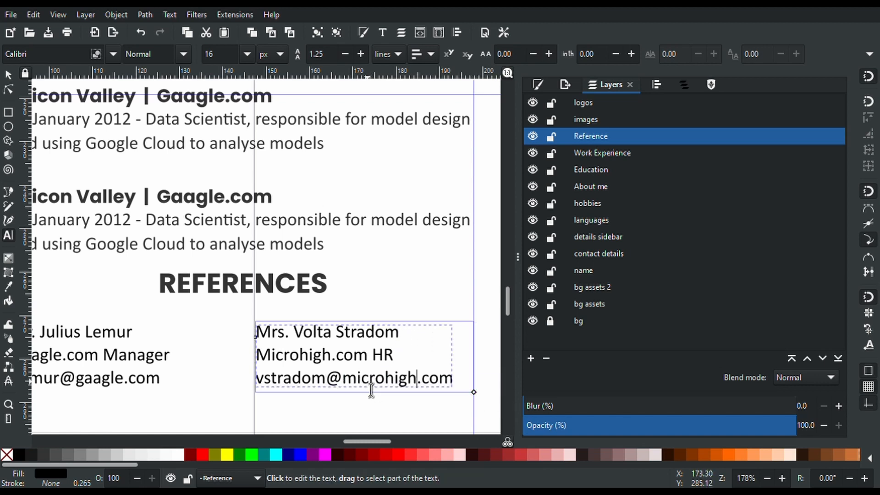
double_click(438, 389)
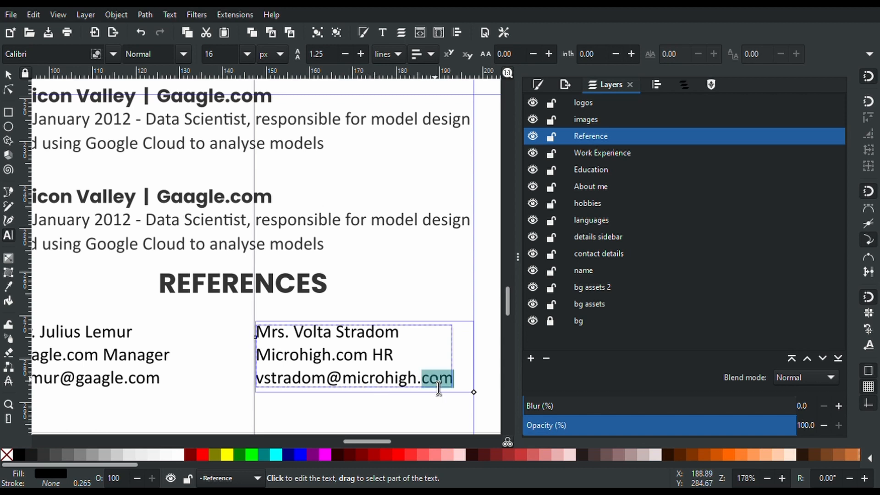
type("org")
scroll(438, 389, "down", 2)
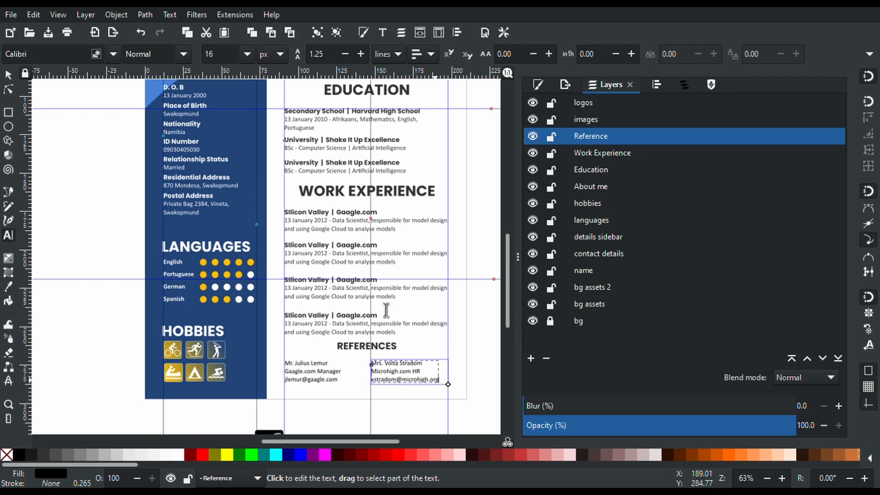
Hide all guide lines and drag the portrait photo beside the page's top-left corner
left_click(57, 15)
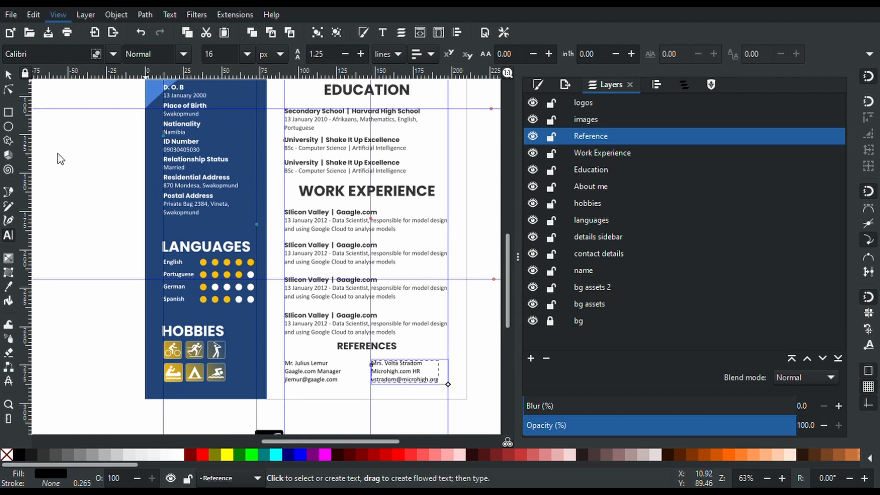
left_click(50, 140)
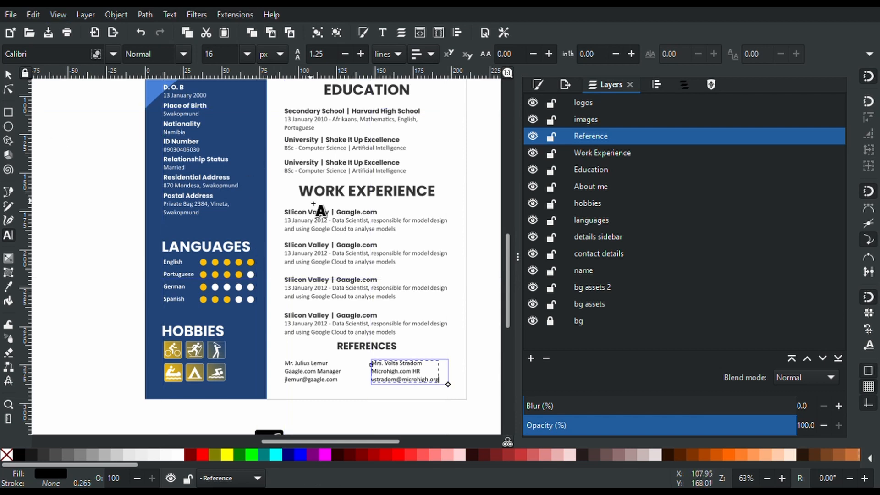
left_click(10, 76)
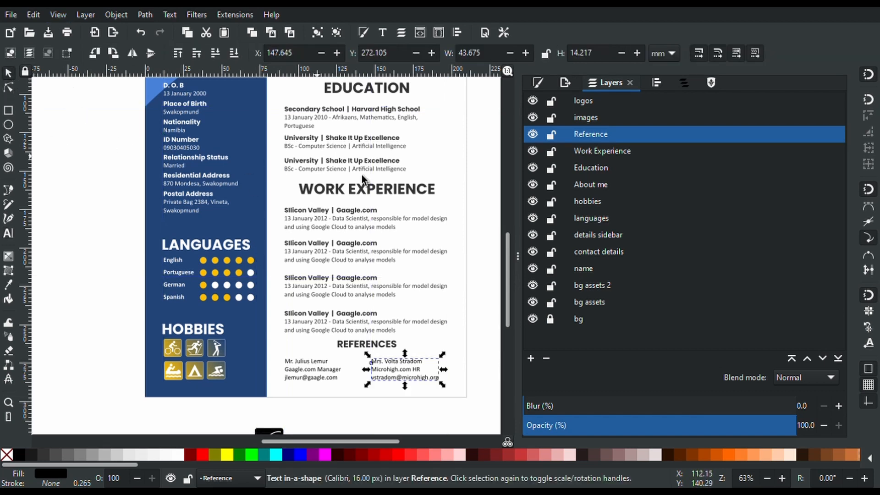
left_click_drag(508, 283, 486, 236)
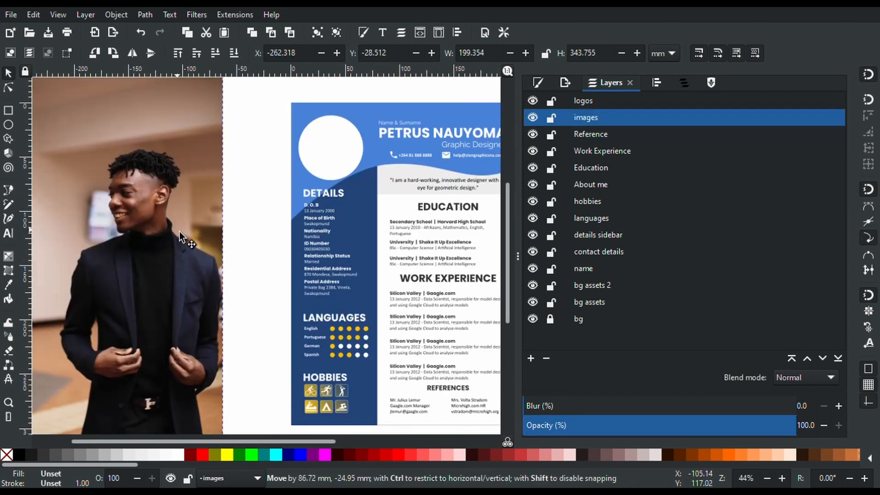
left_click_drag(180, 232, 281, 174)
Make the profile circle semi-transparent and move the portrait photo up toward it
left_click(336, 131)
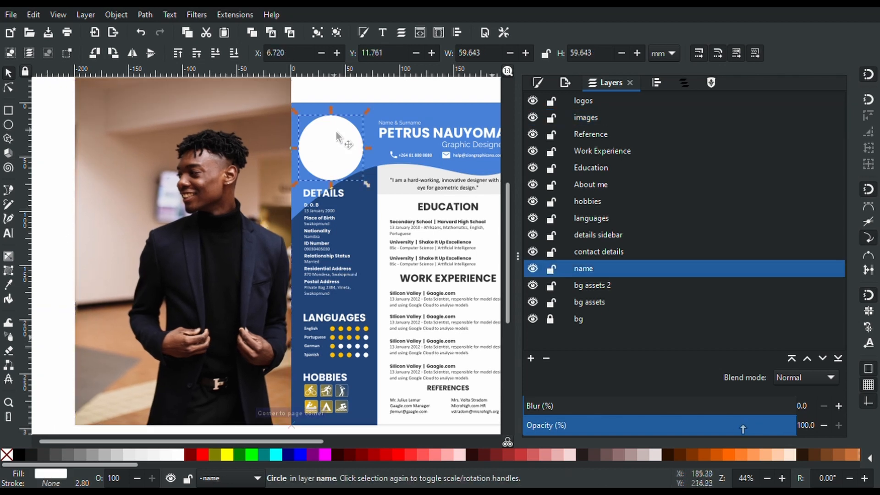
left_click(734, 430)
left_click_drag(734, 430, 662, 416)
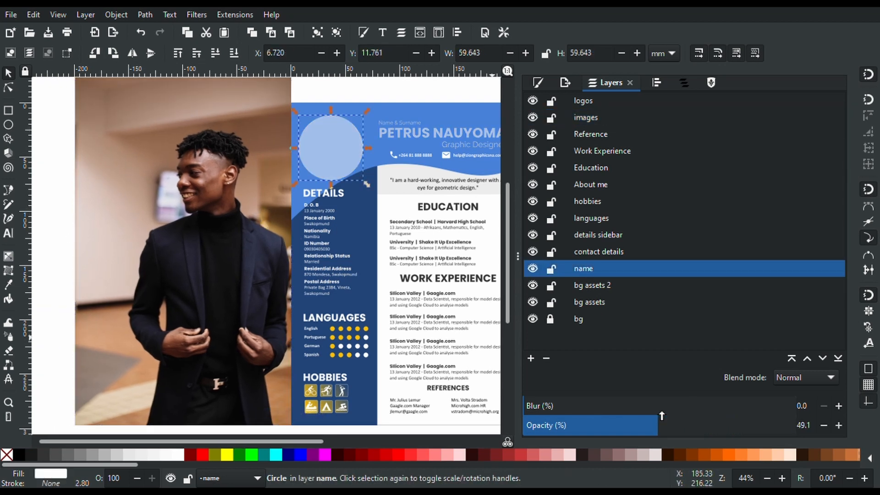
left_click(271, 278)
left_click_drag(271, 279, 322, 247)
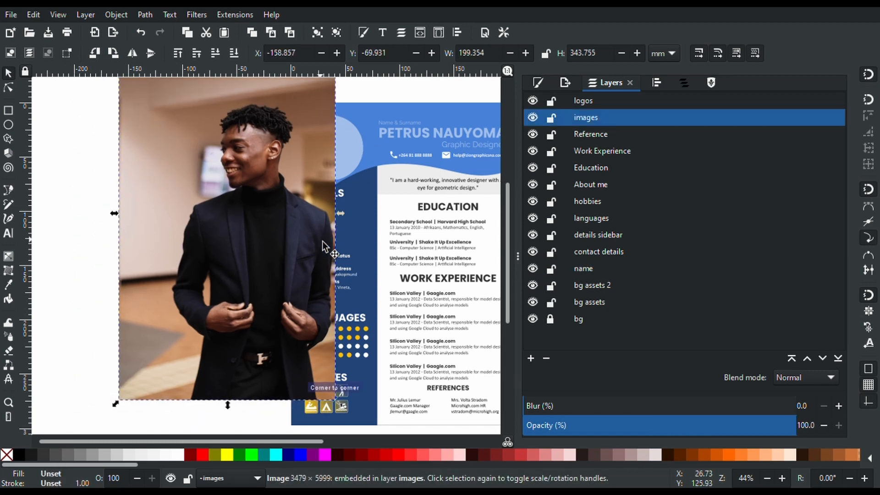
On the images layer, move and scale the photo down so the face sits inside the circle
left_click(354, 162)
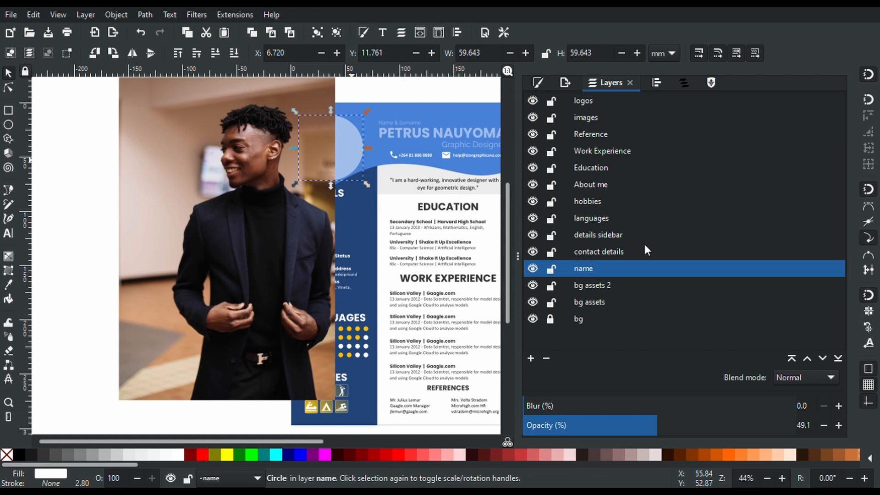
key("ctrl")
key("Escape")
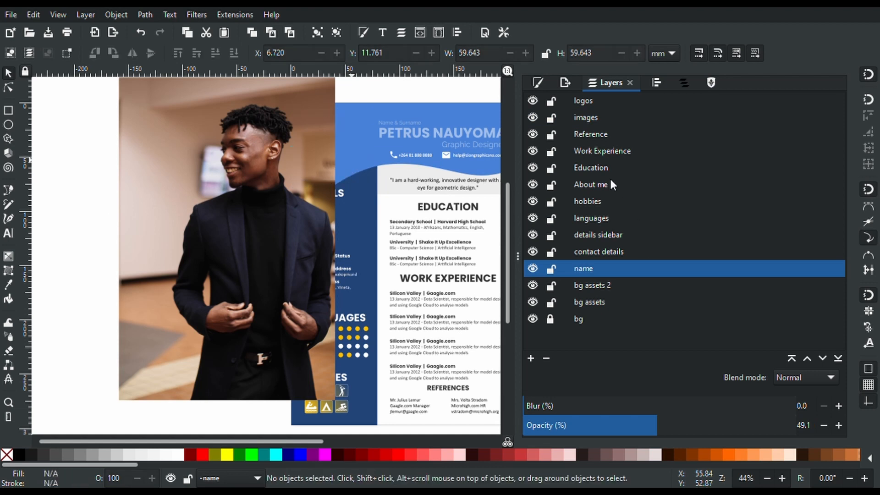
left_click(586, 123)
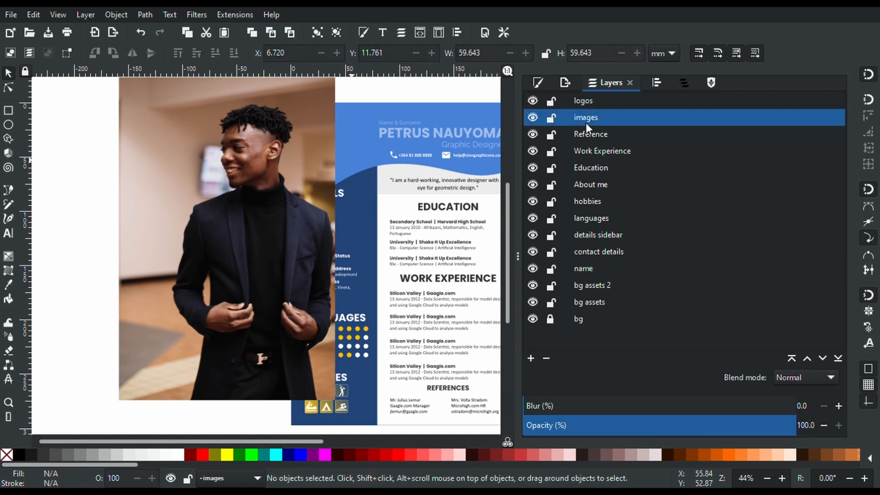
left_click(347, 171)
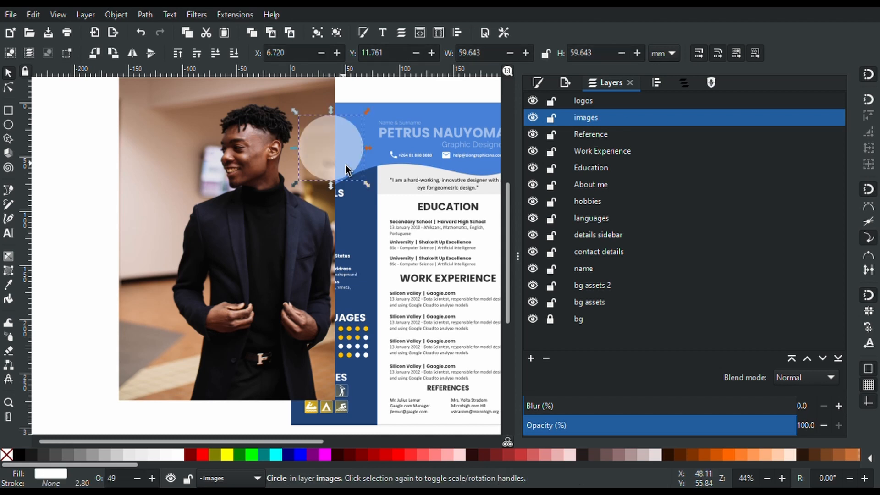
left_click(214, 143)
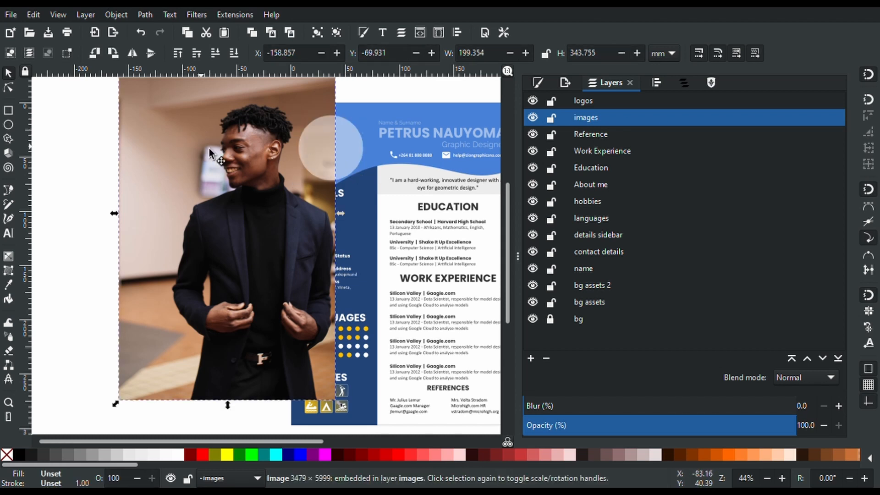
left_click_drag(209, 147, 285, 150)
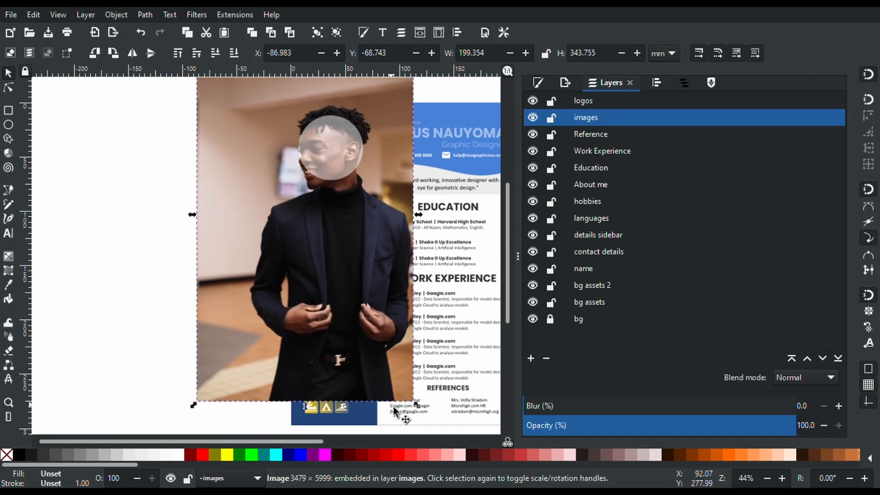
left_click_drag(417, 405, 351, 342)
left_click_drag(253, 228, 298, 270)
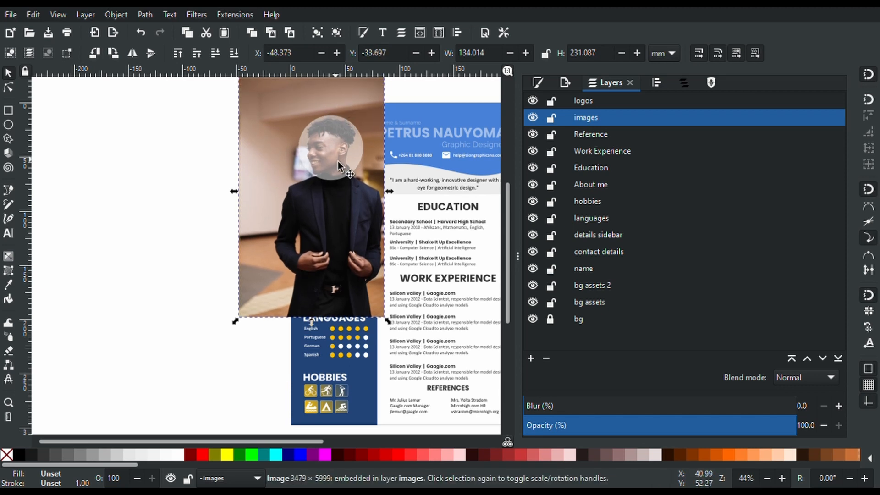
left_click(221, 164)
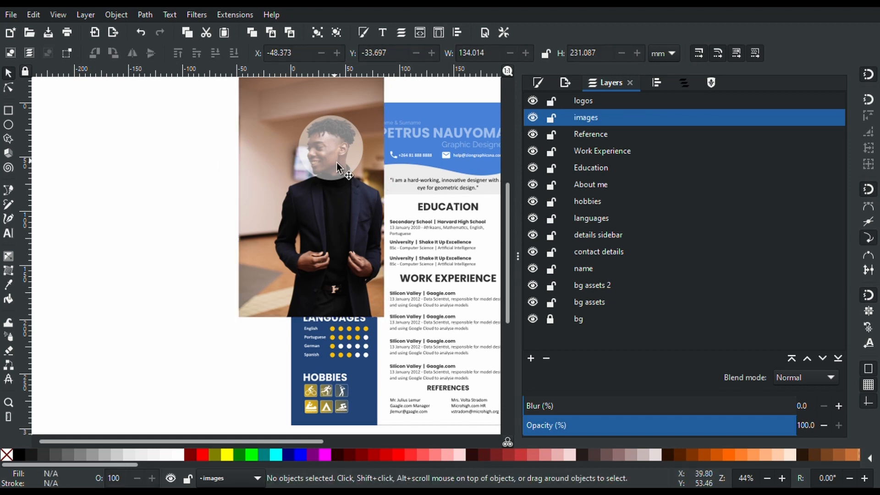
Select the circle together with the photo and set the circle as the photo's clip
key("shift")
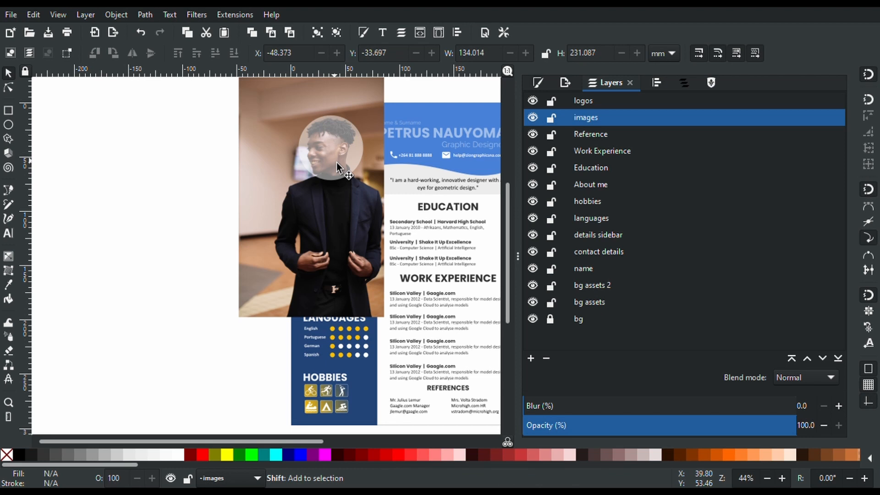
left_click(337, 163, "shift")
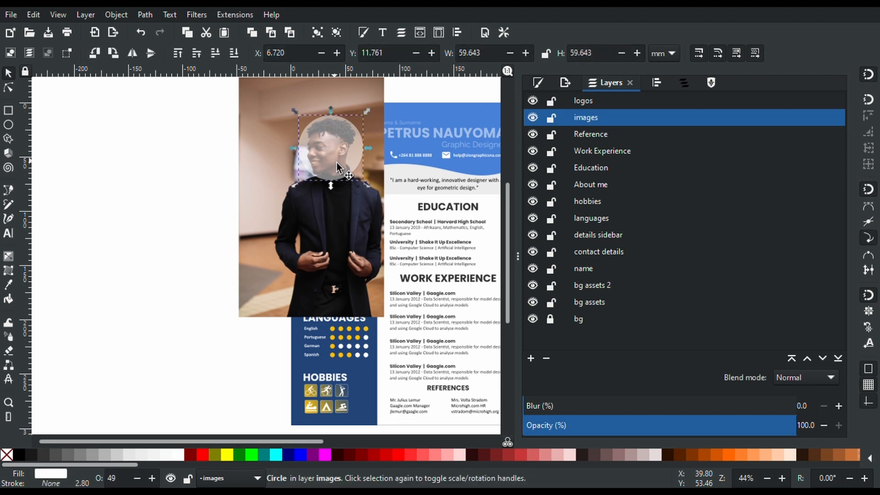
left_click(296, 220, "shift")
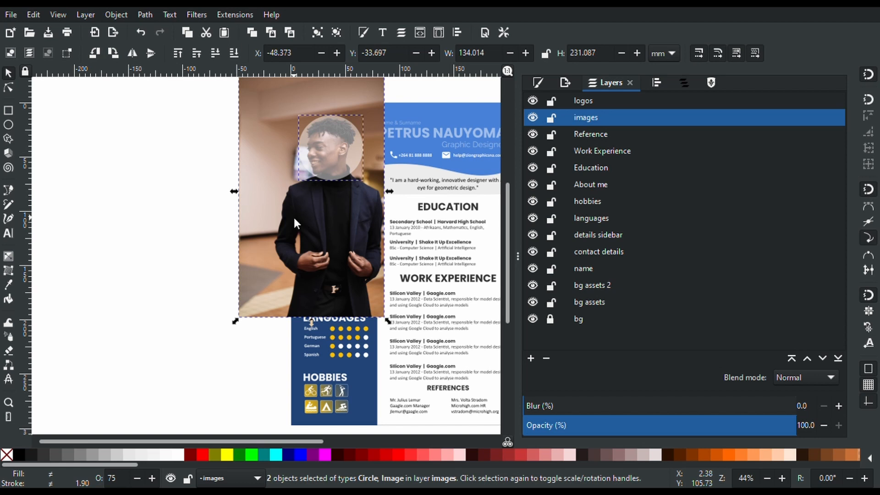
left_click(351, 390)
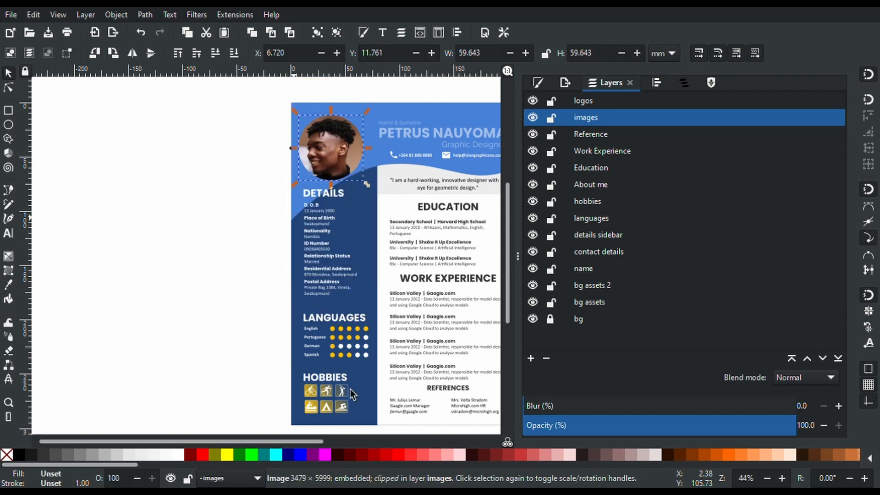
Select the name, Name & Surname label and Graphic Designer title, and raise the name layer's opacity to 96
scroll(388, 252, "up", 5)
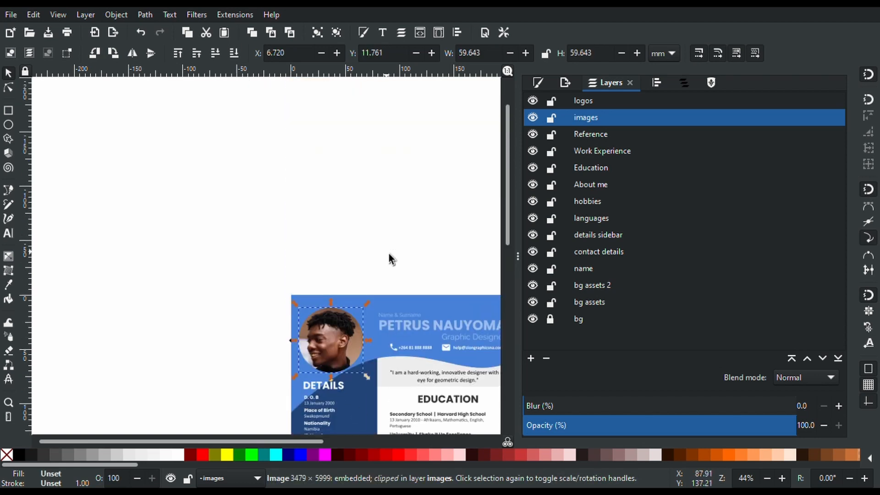
scroll(378, 298, "down", 2)
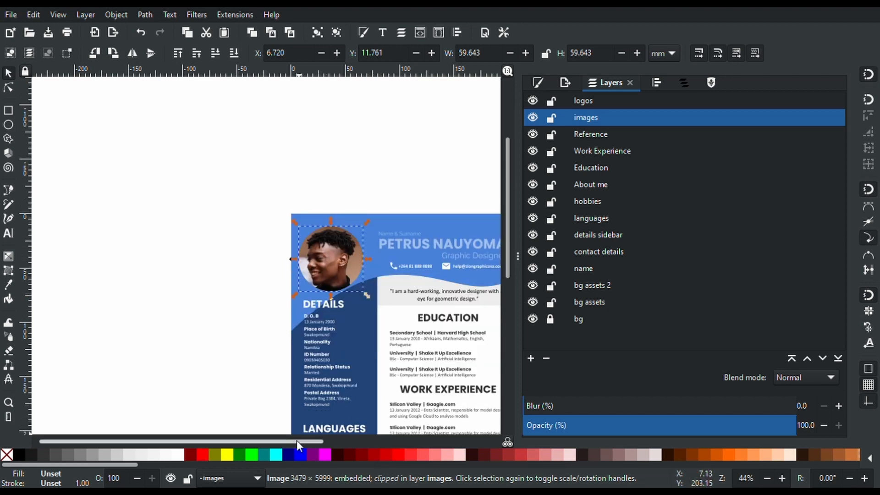
left_click_drag(296, 441, 346, 454)
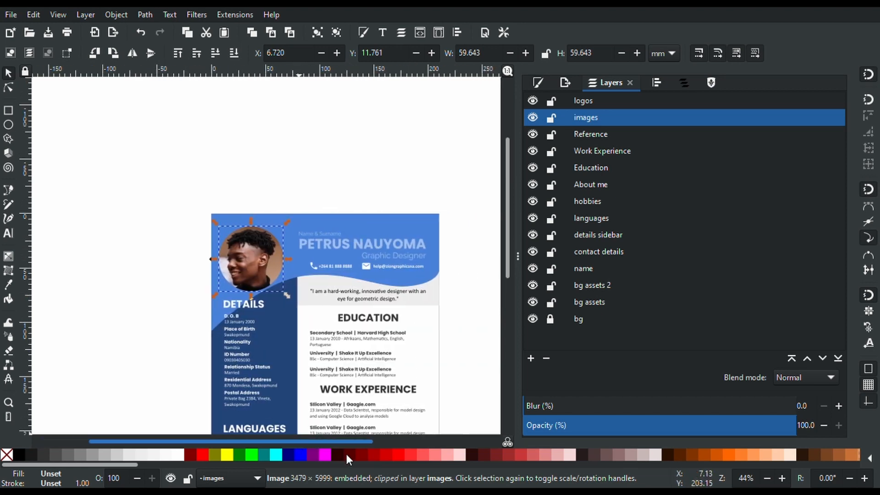
scroll(373, 381, "down", 5)
scroll(372, 378, "up", 4)
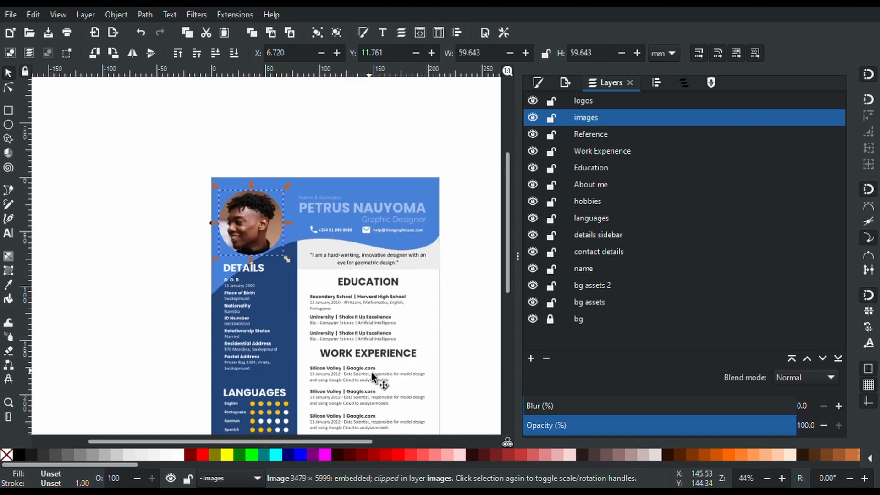
scroll(372, 377, "down", 1)
scroll(371, 373, "down", 1)
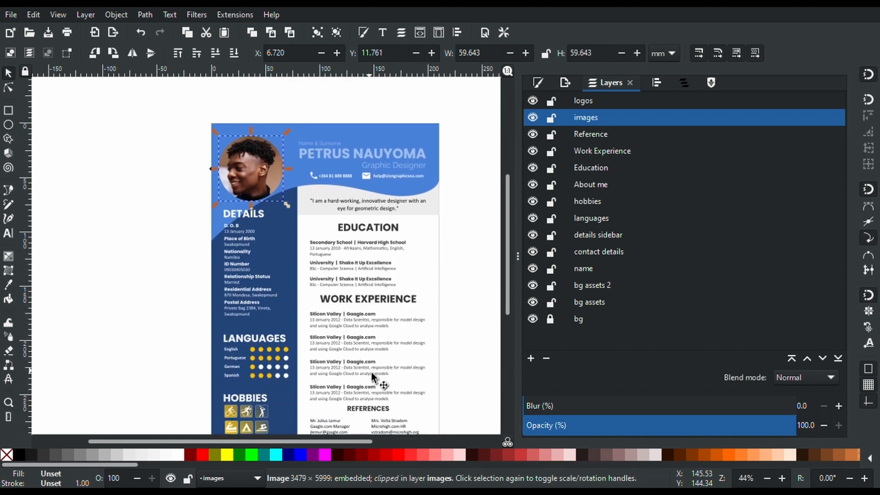
left_click(375, 150)
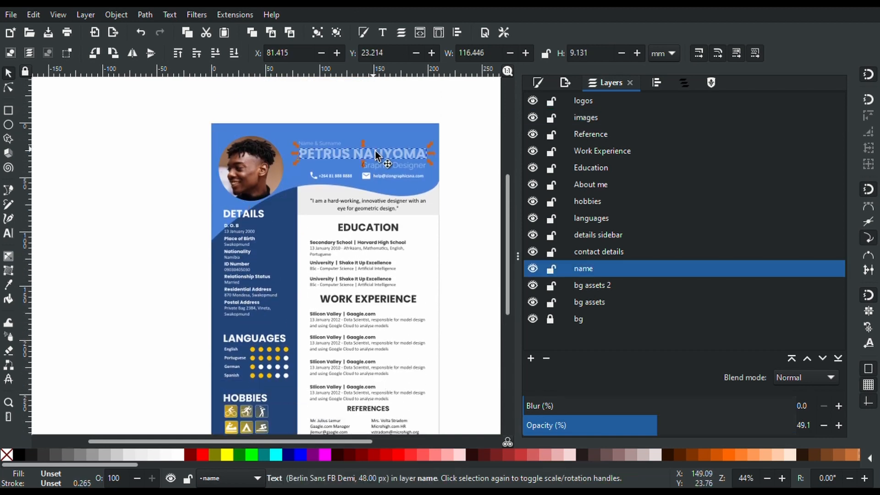
left_click(329, 141, "shift")
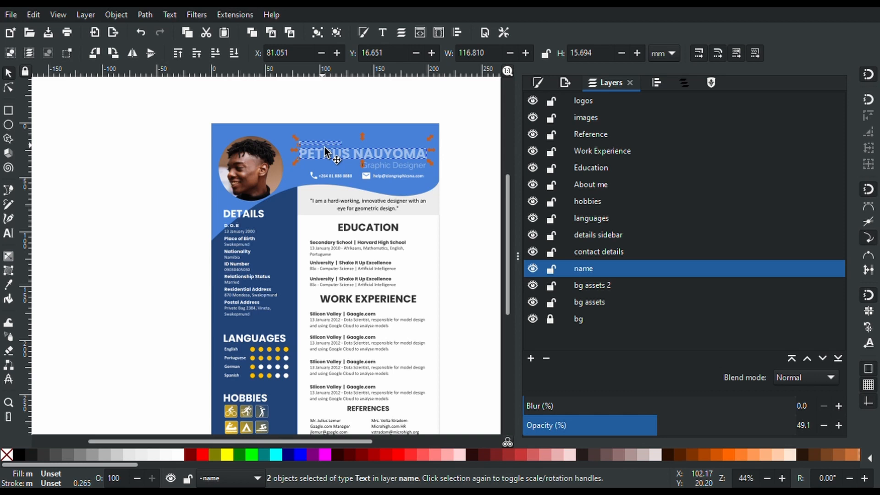
left_click(404, 168, "shift")
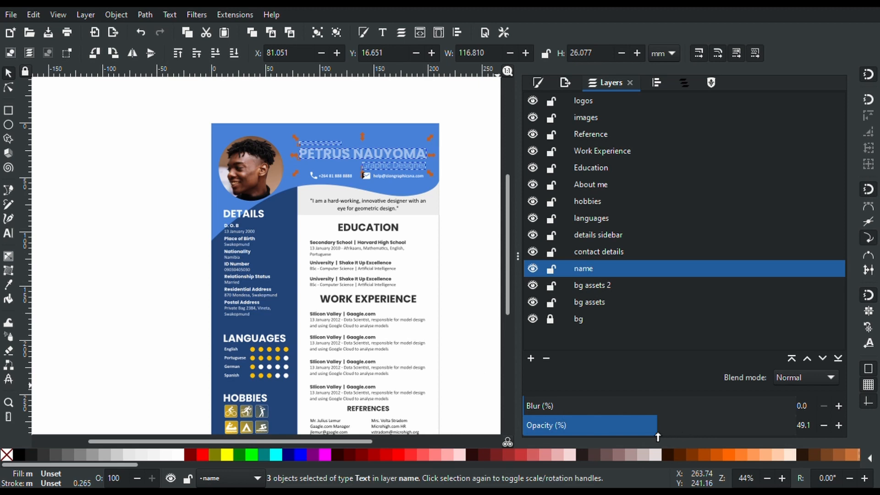
double_click(619, 268)
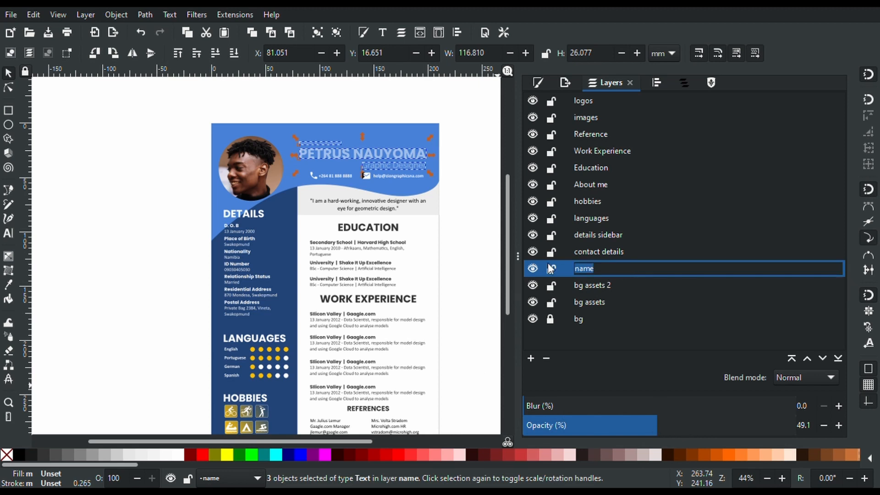
key("Return")
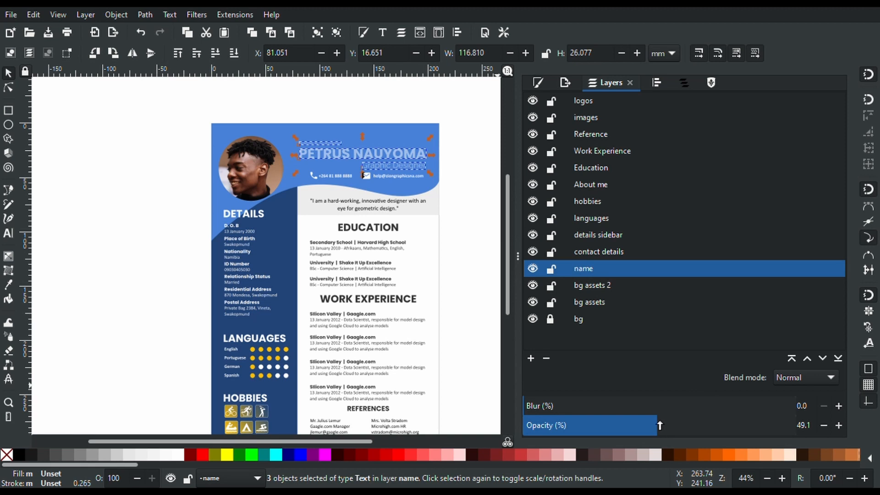
left_click_drag(678, 424, 795, 447)
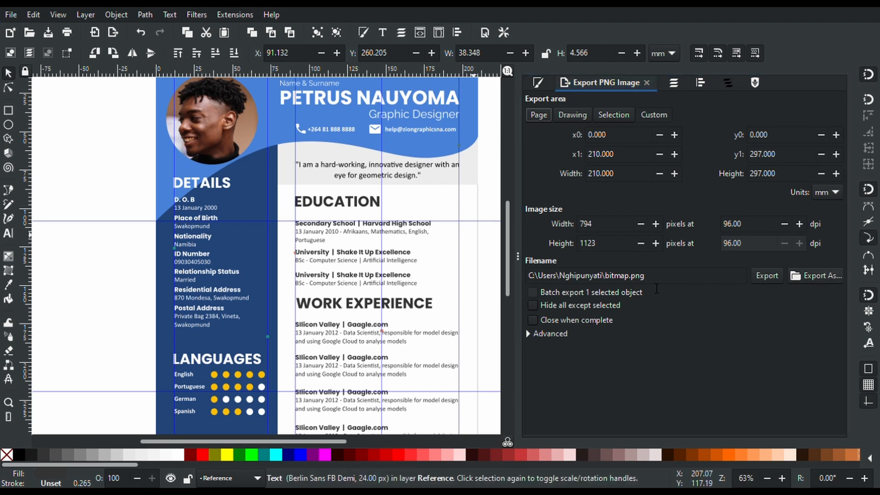
Export the CV page as bitmap.png at 794 × 1123 px, 96 dpi
left_click(657, 288)
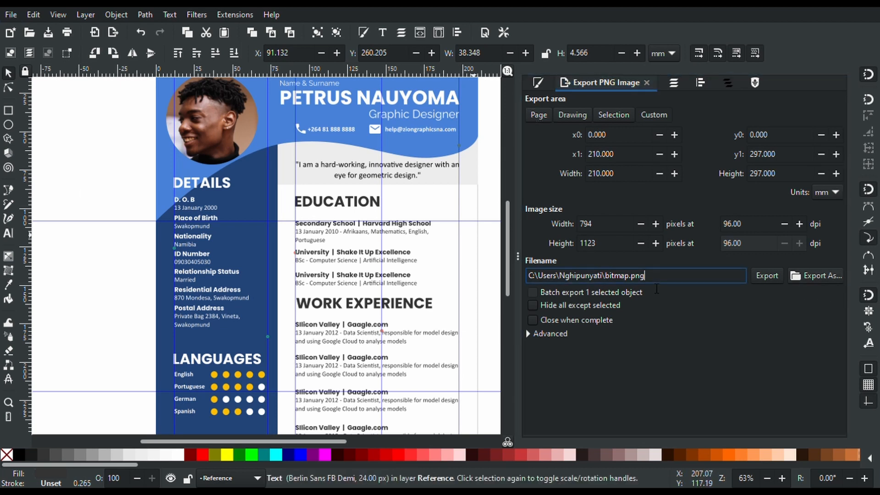
left_click(793, 276)
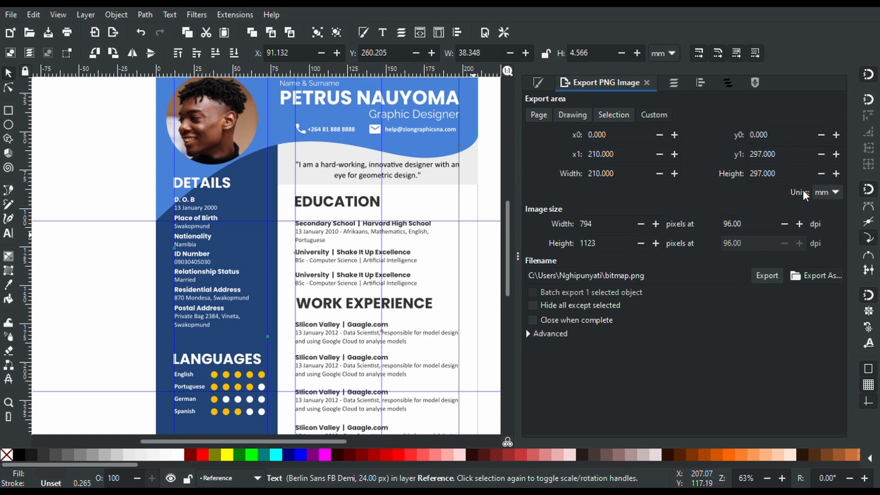
left_click(769, 276)
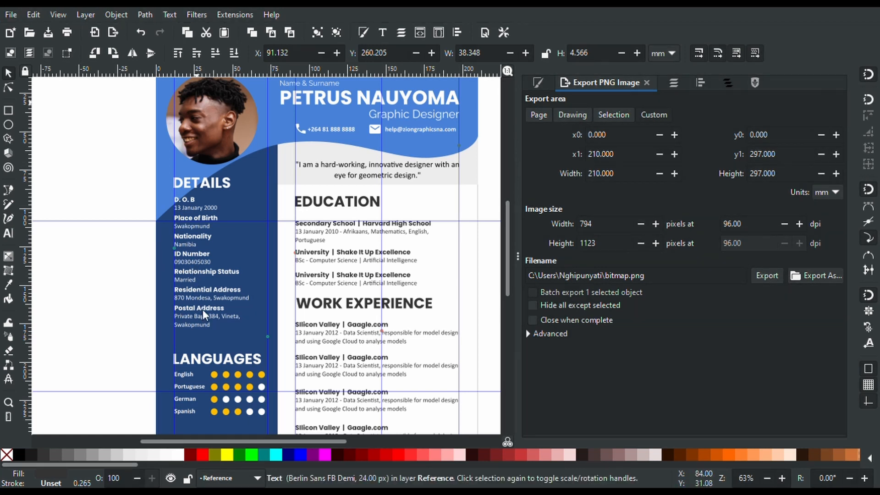